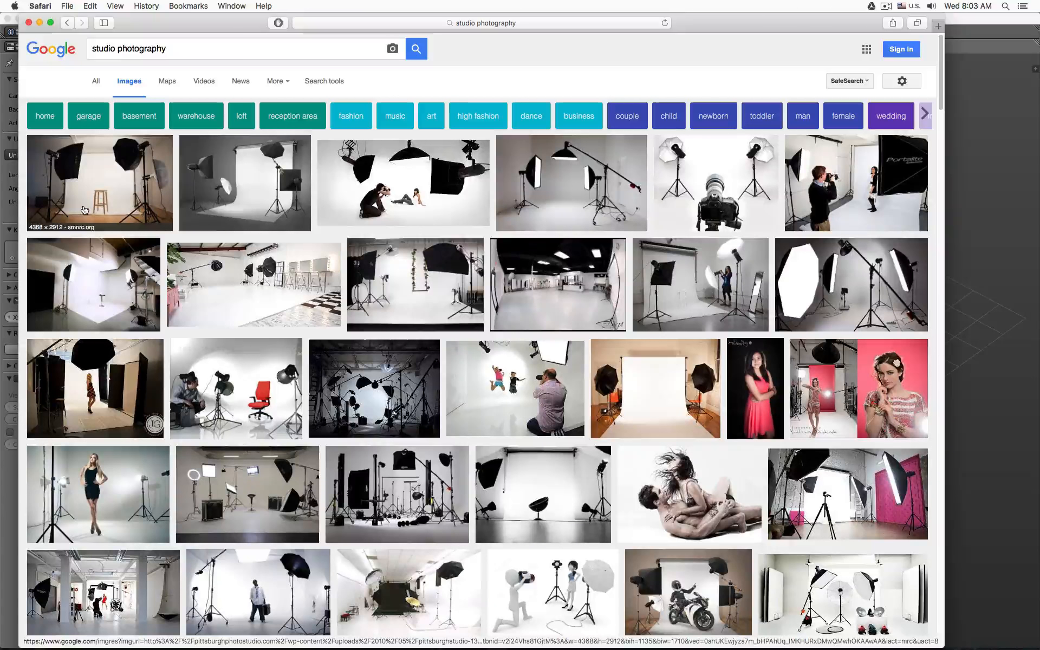
Examine the "studio photography" image results with a stool, softboxes, a jumping pair, a red chair and a white studio interior for lighting and backdrop layouts
{"action": "left_click", "coordinate": [85, 209]}
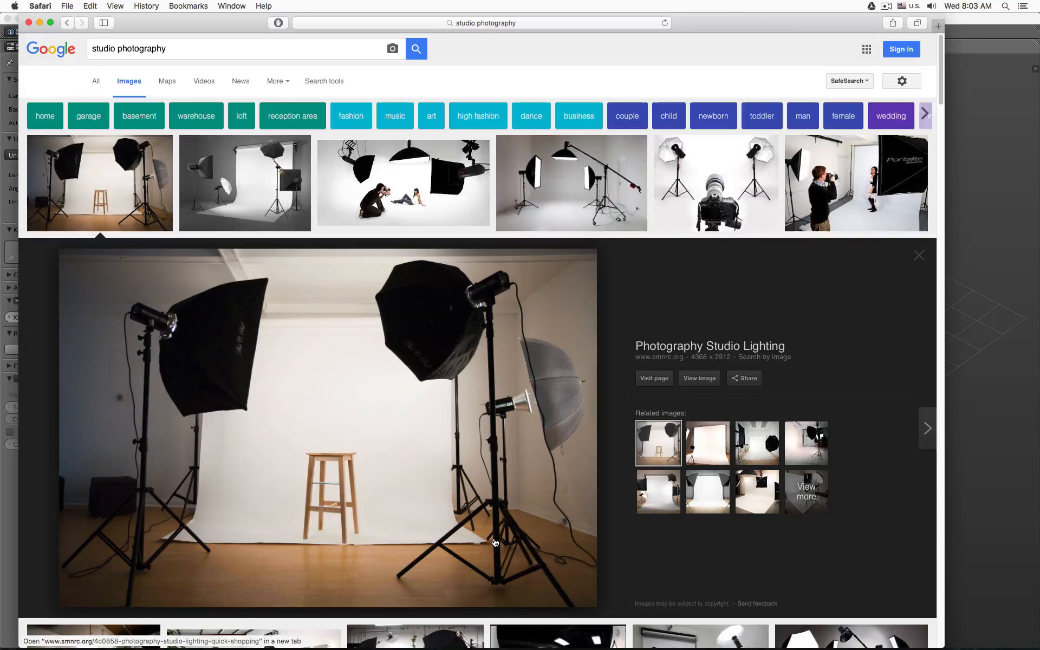
{"action": "left_click", "coordinate": [479, 216]}
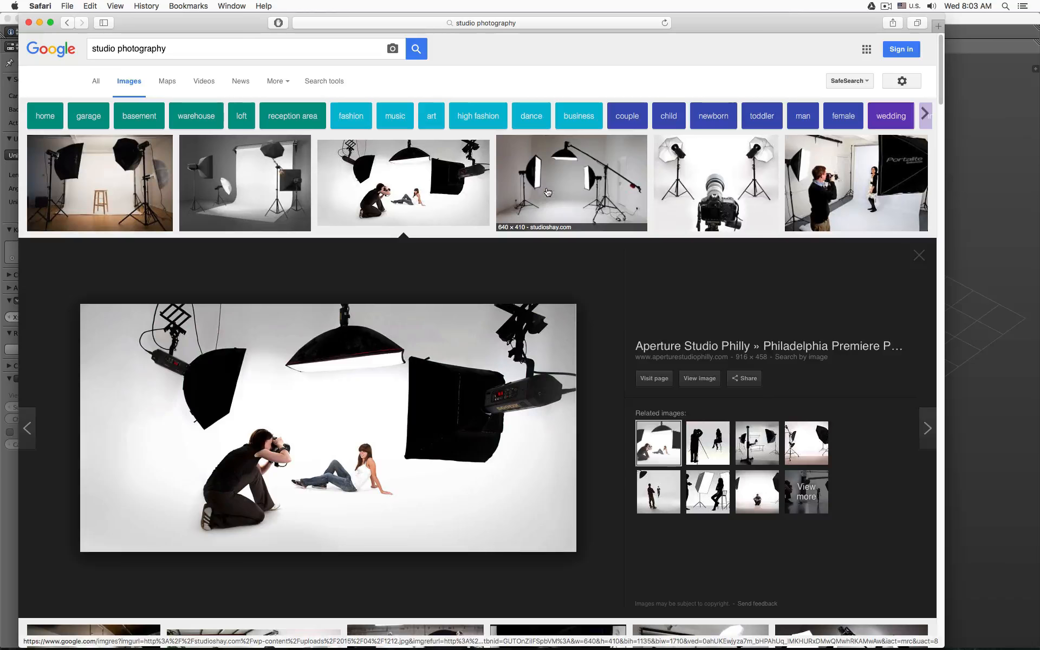
{"action": "left_click", "coordinate": [547, 192]}
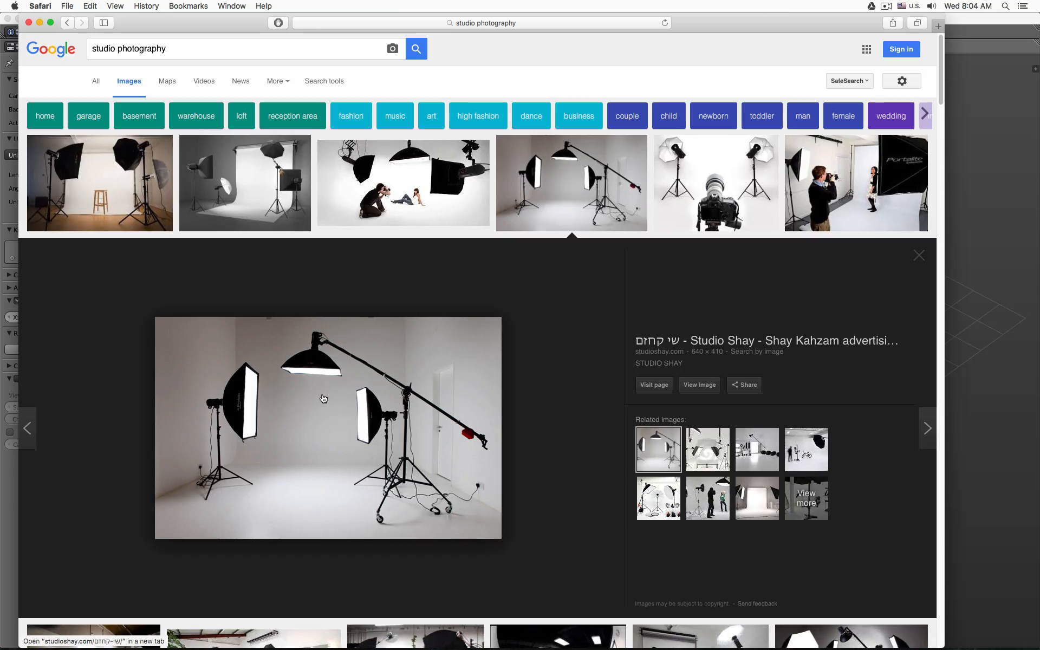
{"action": "scroll", "coordinate": [325, 401], "scroll_direction": "down", "scroll_amount": 5}
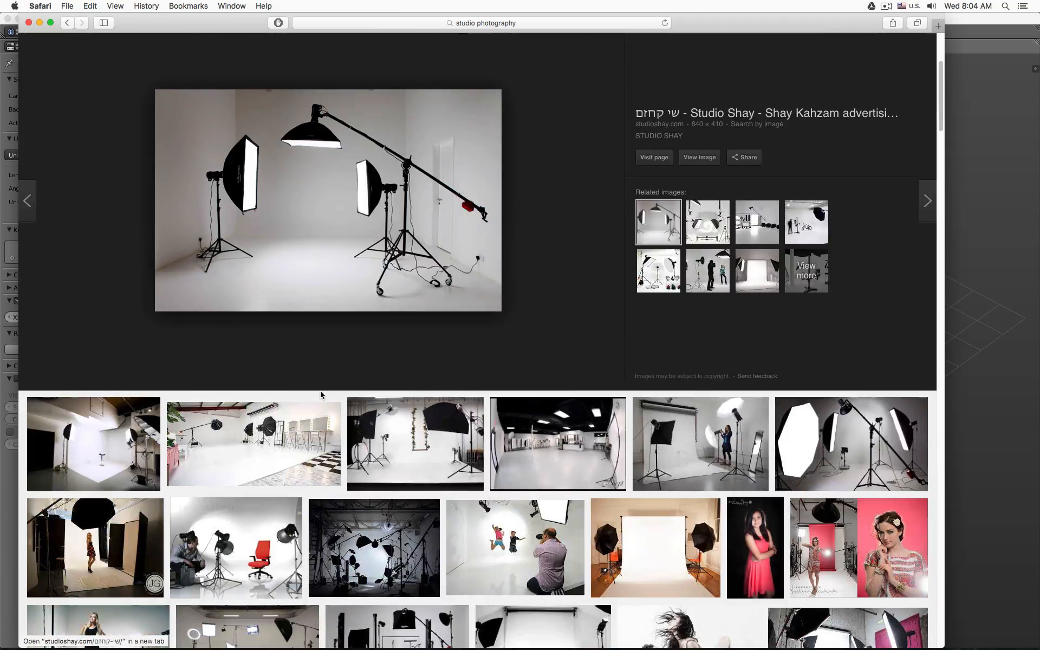
{"action": "scroll", "coordinate": [450, 466], "scroll_direction": "down", "scroll_amount": 1}
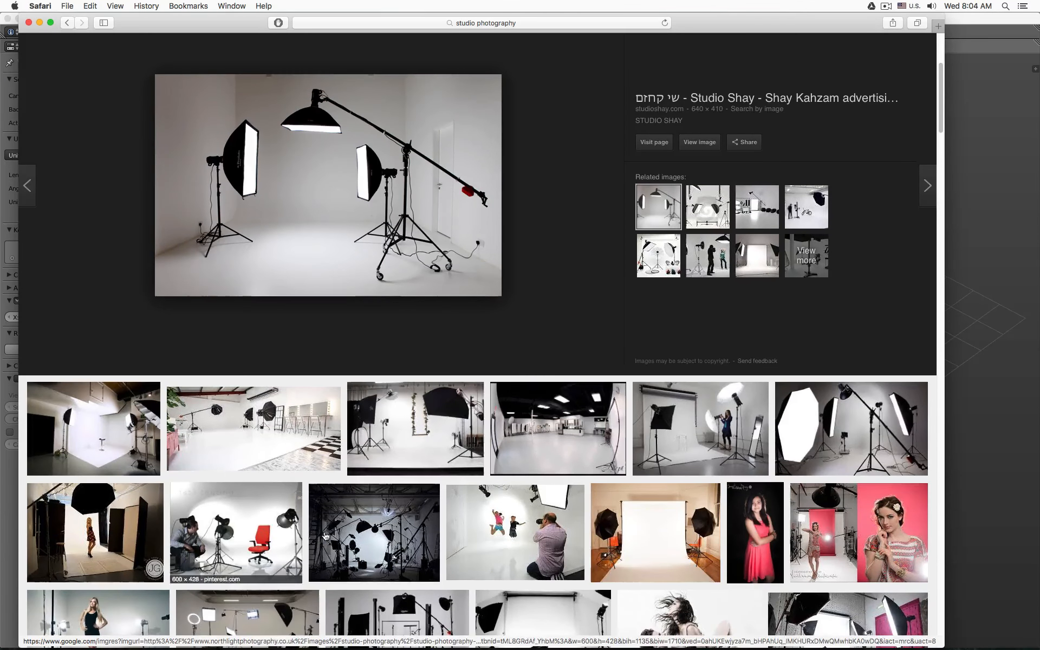
{"action": "left_click", "coordinate": [578, 532]}
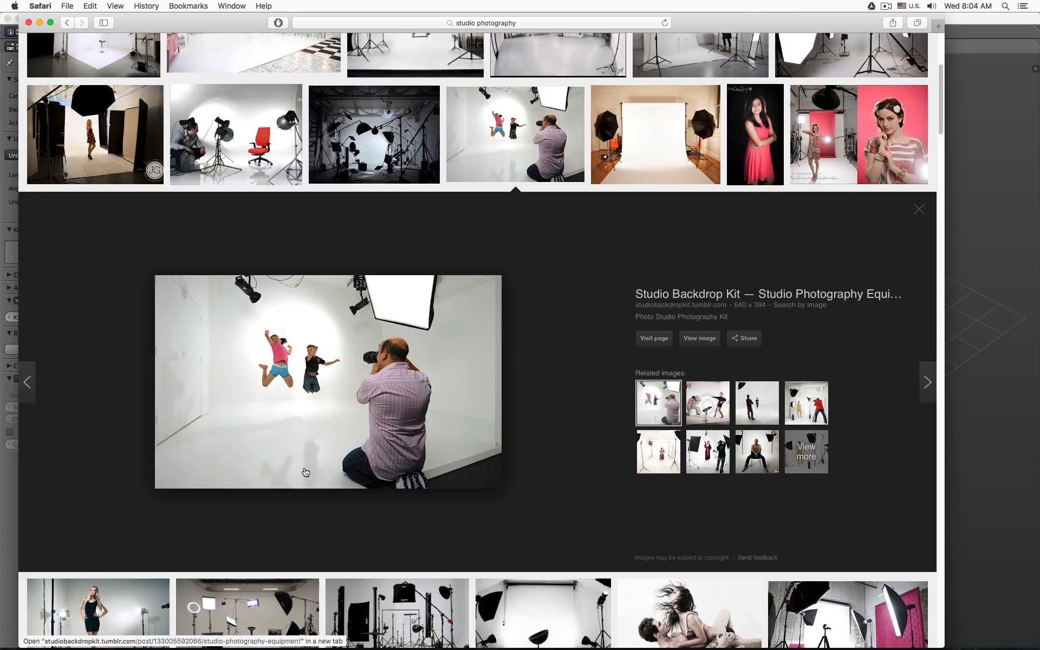
{"action": "left_click", "coordinate": [242, 142]}
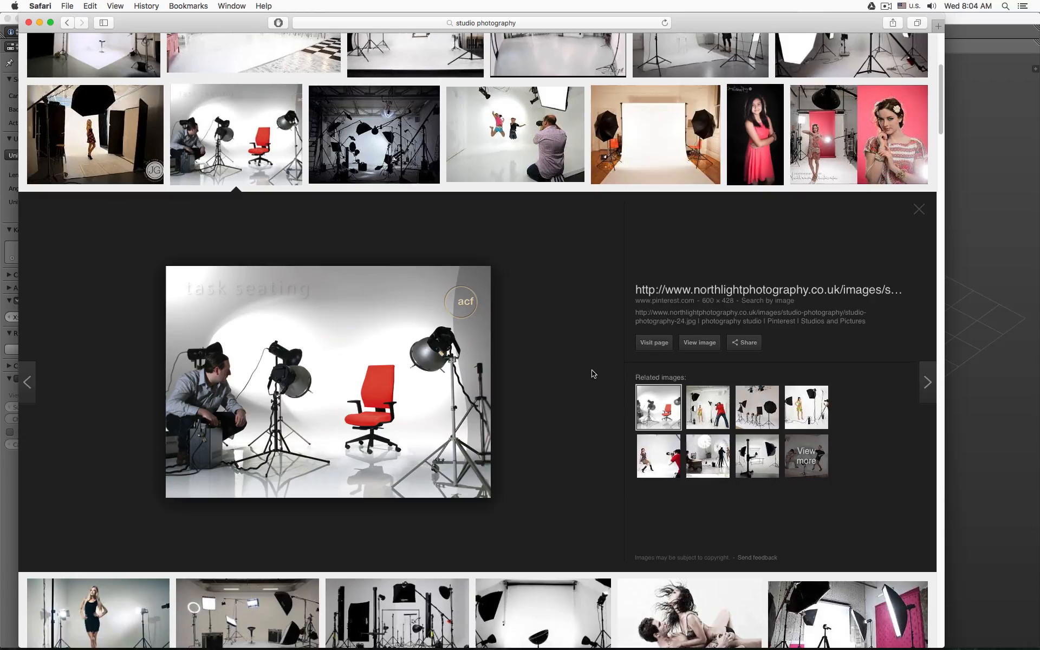
{"action": "scroll", "coordinate": [598, 373], "scroll_direction": "up", "scroll_amount": 5}
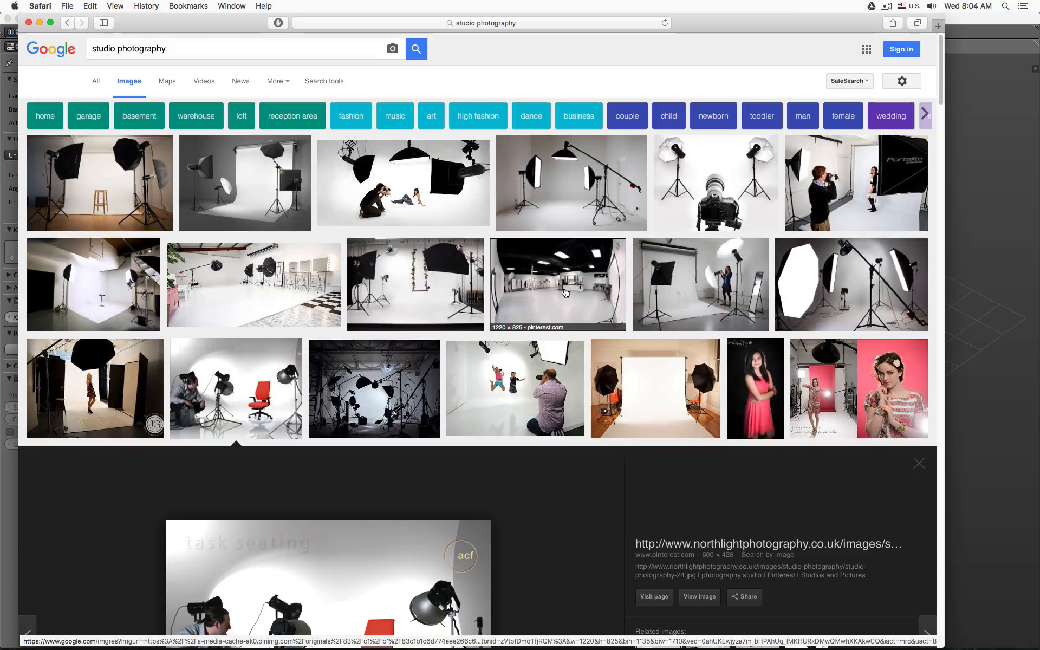
{"action": "left_click", "coordinate": [565, 293]}
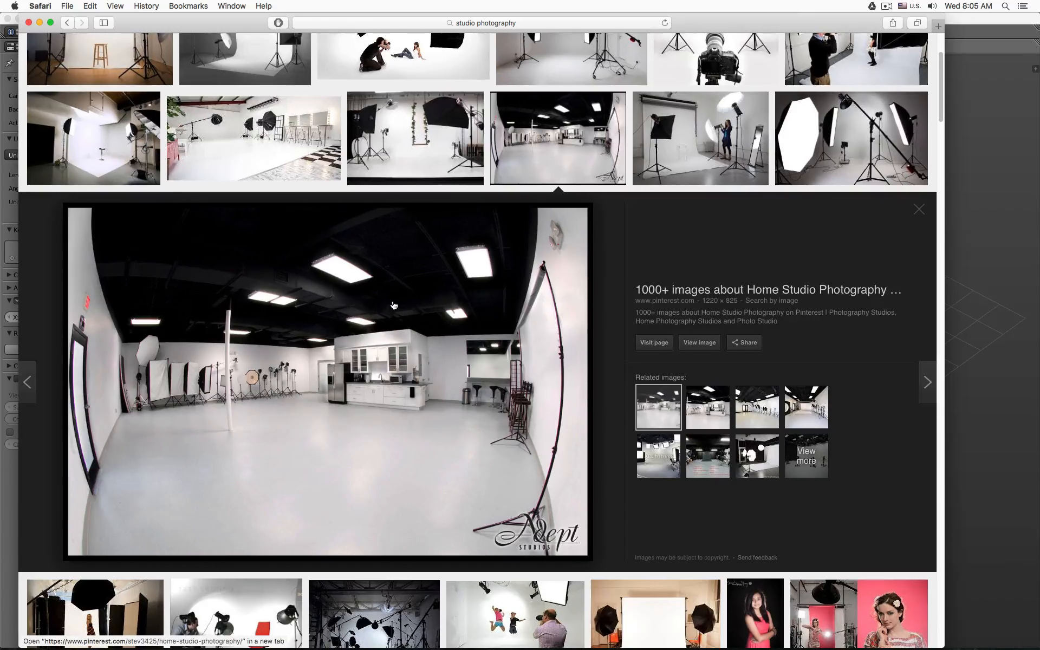
{"action": "left_click", "coordinate": [757, 455]}
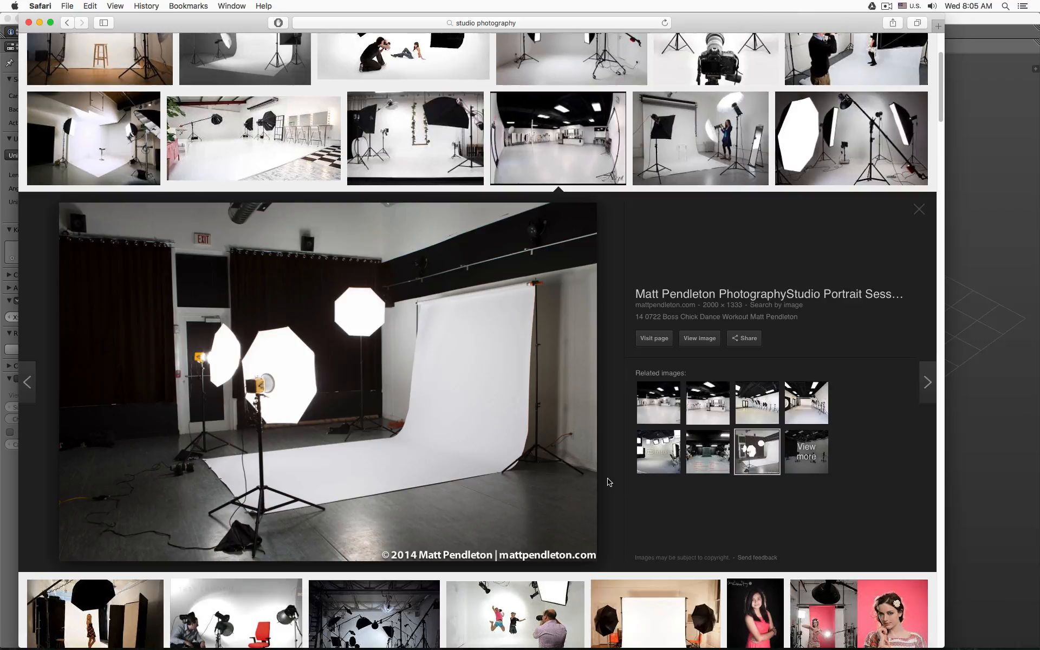
Examine automotive studio photos further down the image results, including related pictures, for large overhead lights and curved backdrop walls
{"action": "scroll", "coordinate": [601, 471], "scroll_direction": "down", "scroll_amount": 10}
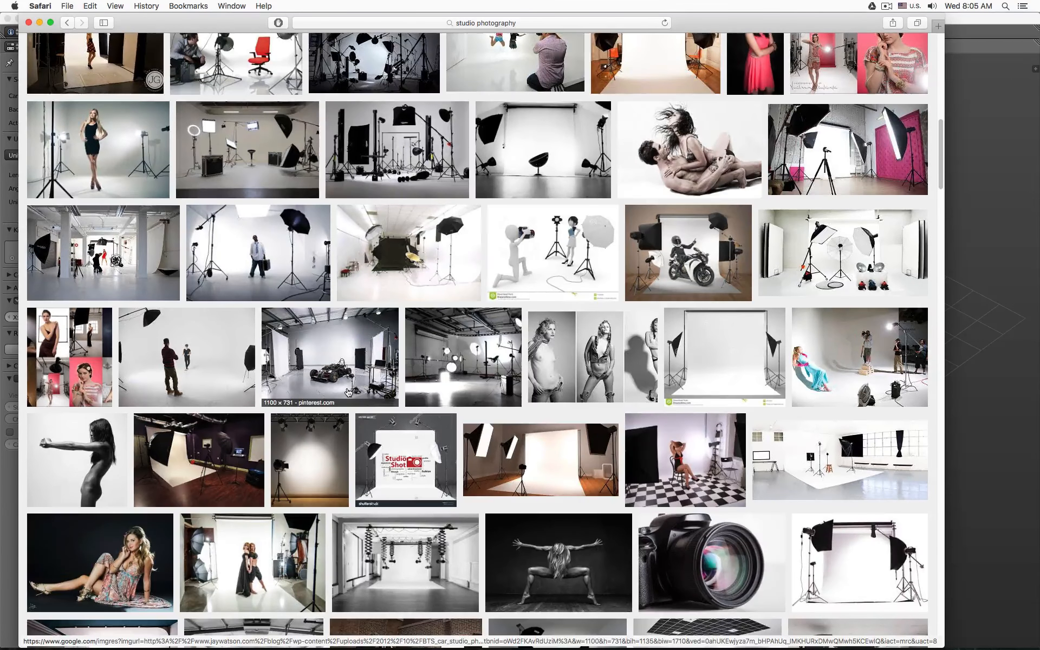
{"action": "left_click", "coordinate": [325, 367]}
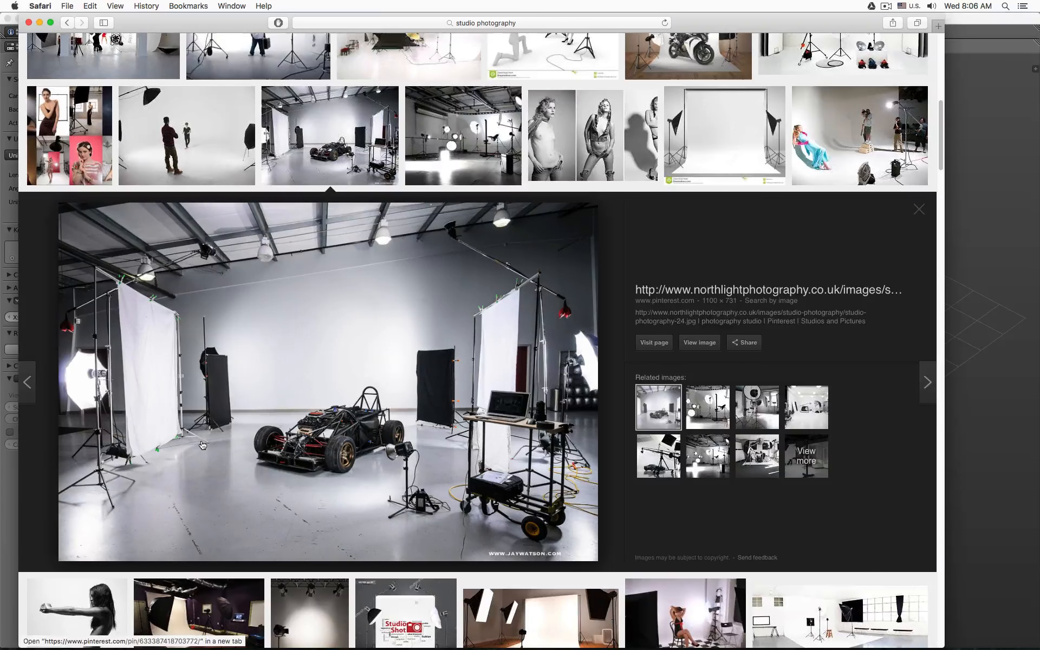
{"action": "scroll", "coordinate": [361, 362], "scroll_direction": "down", "scroll_amount": 6}
{"action": "scroll", "coordinate": [360, 362], "scroll_direction": "down", "scroll_amount": 5}
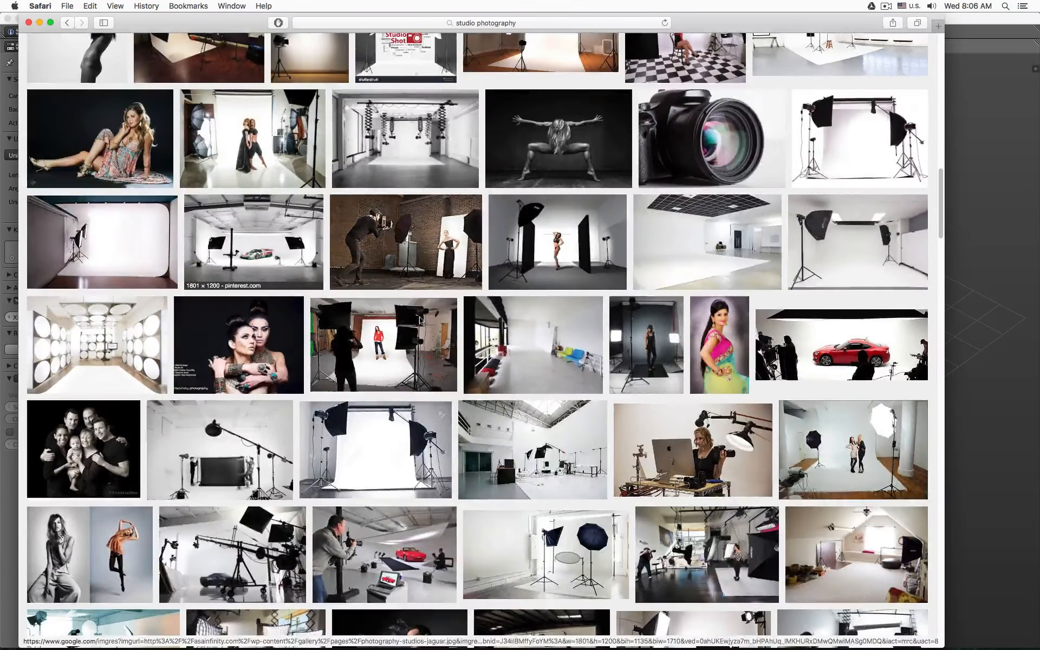
{"action": "left_click", "coordinate": [254, 249]}
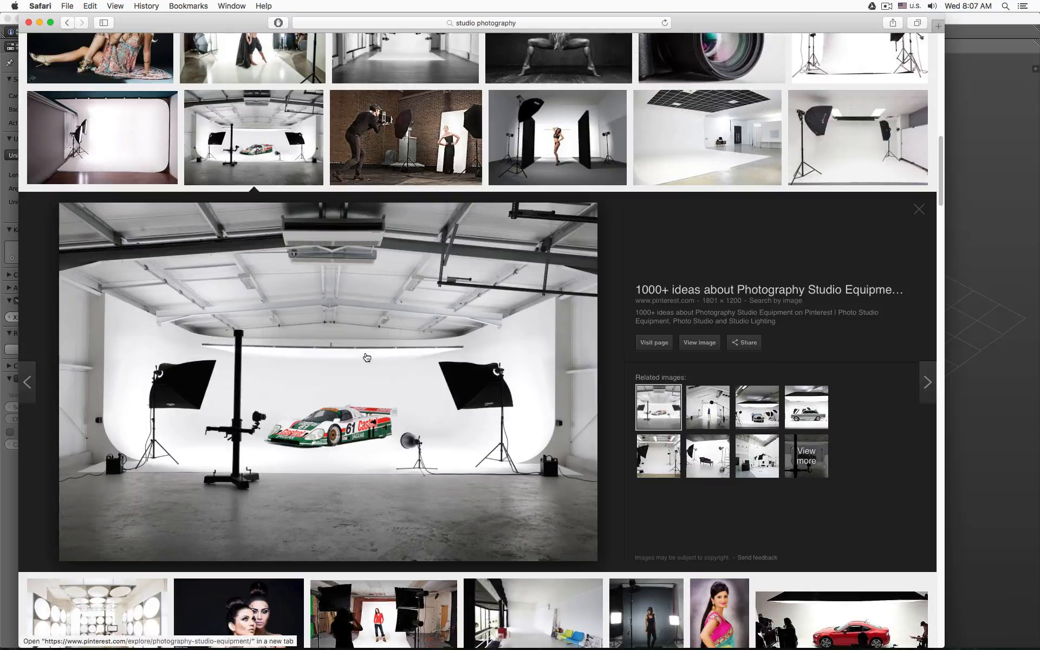
{"action": "left_click", "coordinate": [758, 407]}
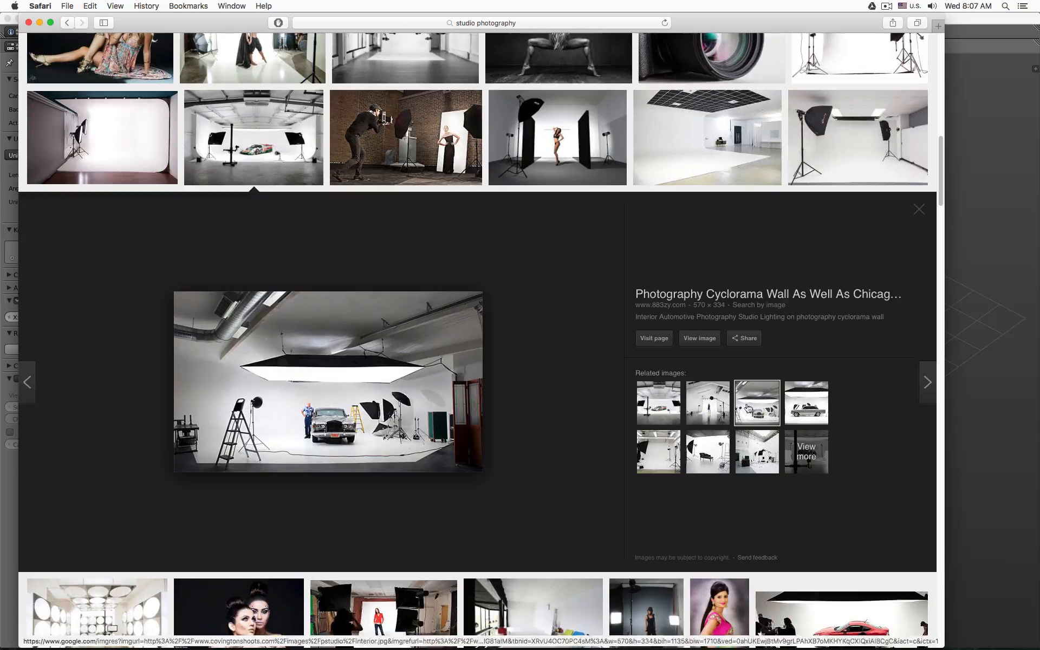
{"action": "left_click", "coordinate": [805, 406]}
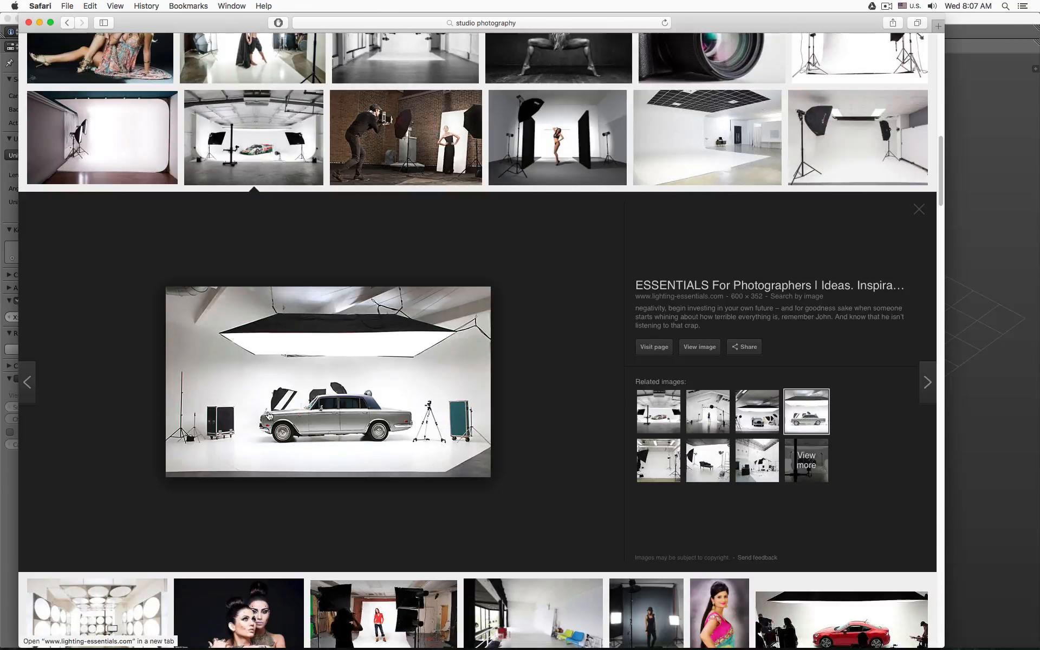
{"action": "scroll", "coordinate": [734, 401], "scroll_direction": "down", "scroll_amount": 3}
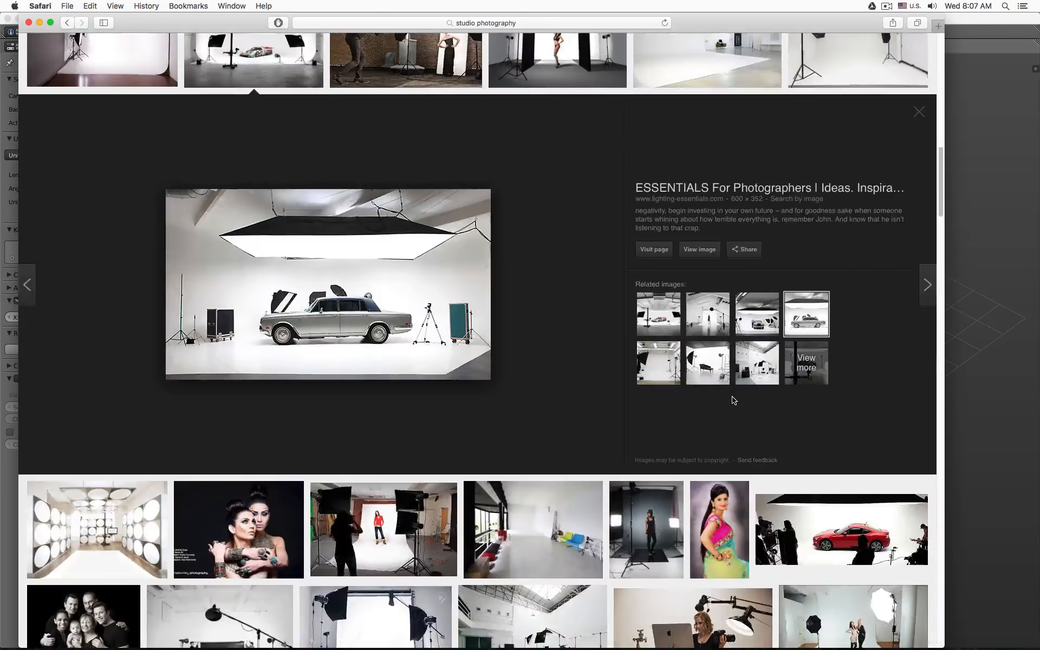
{"action": "scroll", "coordinate": [733, 402], "scroll_direction": "up", "scroll_amount": 18}
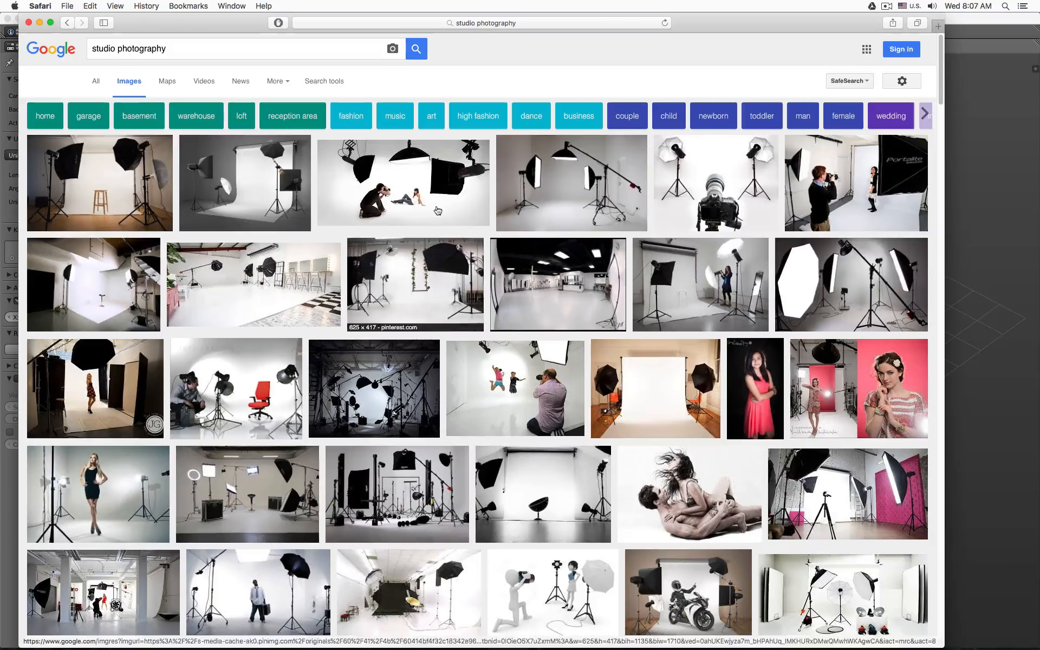
Compare the photographer-and-model, red chair, blue dress and jumping pair studio photos for light falloff and shadows on seamless white backdrops
{"action": "left_click", "coordinate": [434, 225]}
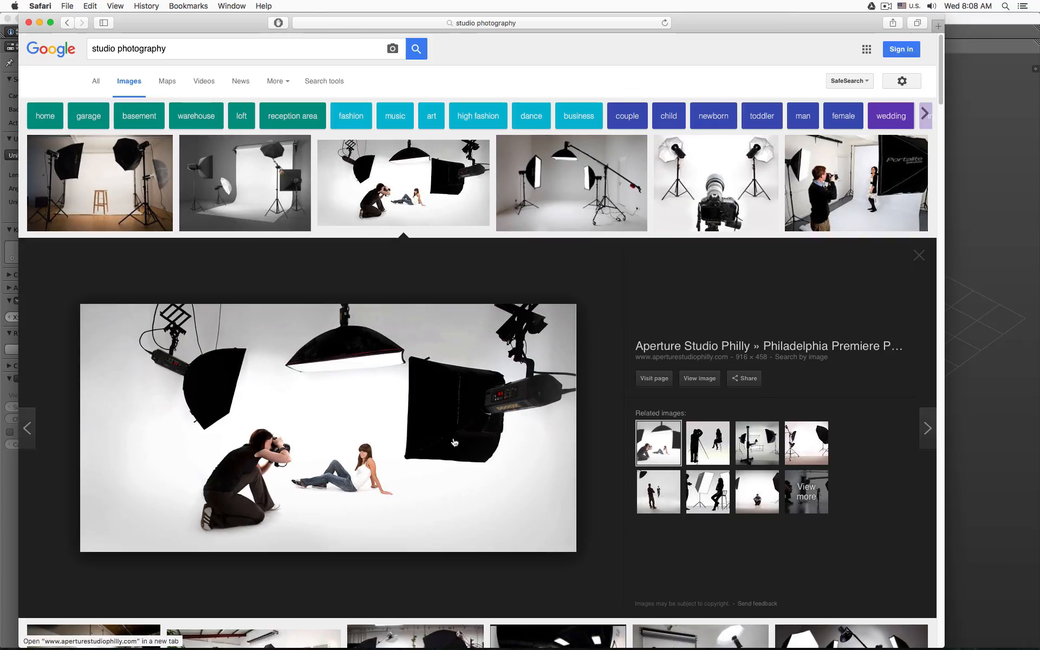
{"action": "scroll", "coordinate": [454, 443], "scroll_direction": "down", "scroll_amount": 3}
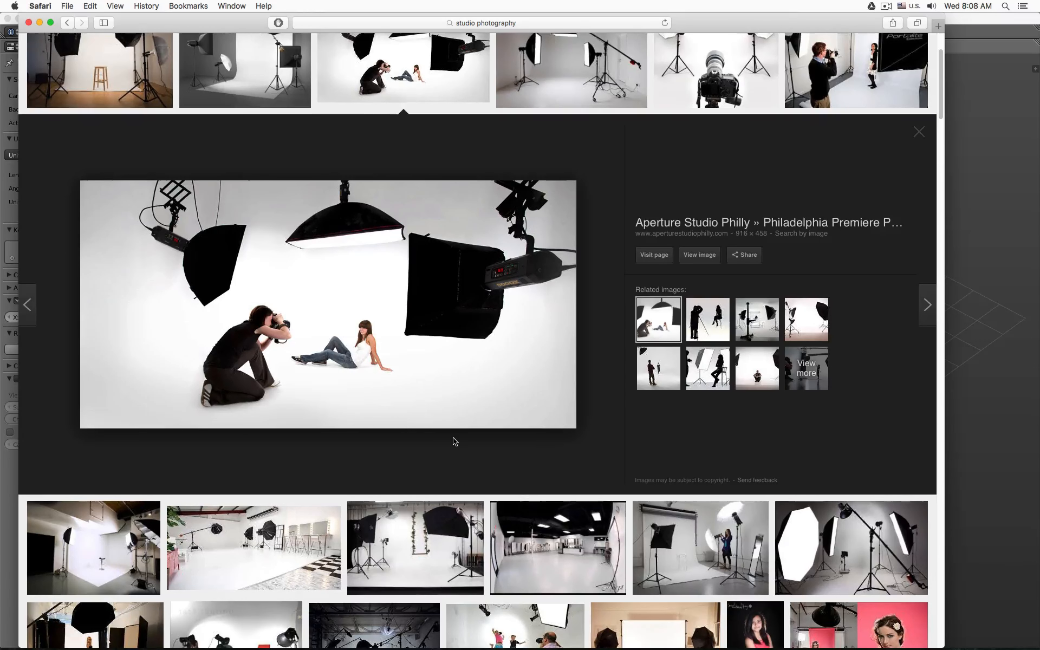
{"action": "scroll", "coordinate": [454, 441], "scroll_direction": "down", "scroll_amount": 2}
{"action": "scroll", "coordinate": [454, 442], "scroll_direction": "down", "scroll_amount": 6}
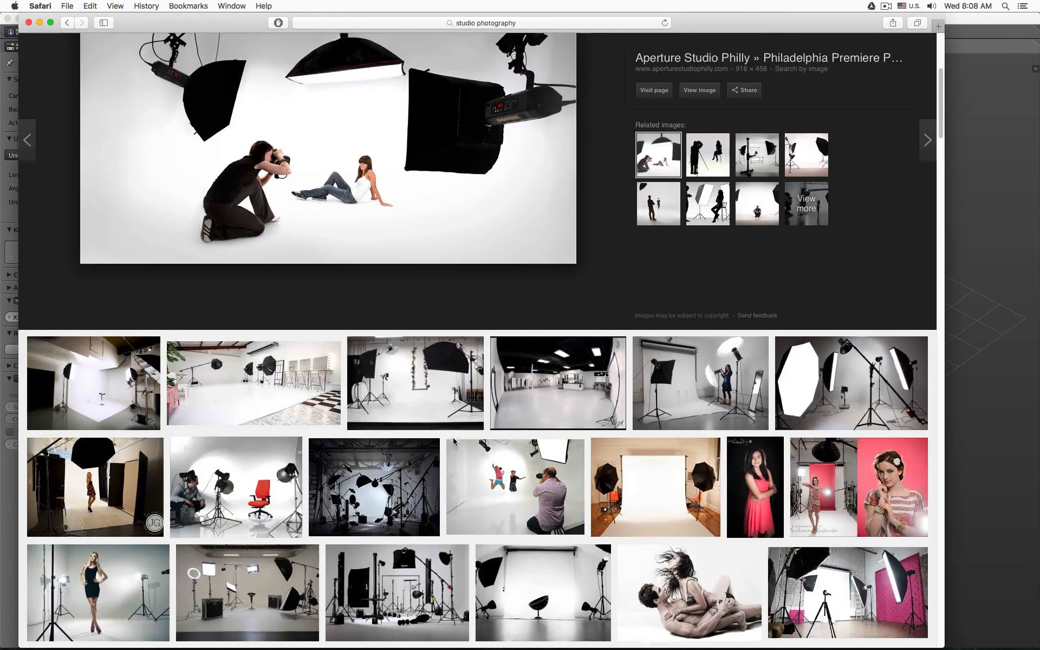
{"action": "scroll", "coordinate": [454, 442], "scroll_direction": "down", "scroll_amount": 3}
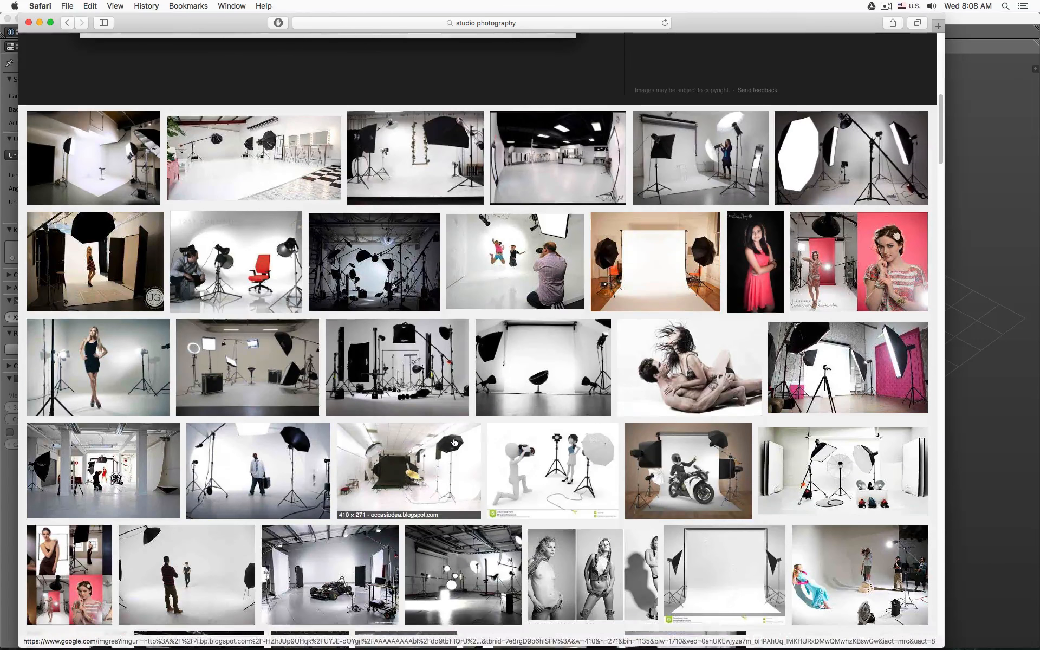
{"action": "left_click", "coordinate": [271, 251]}
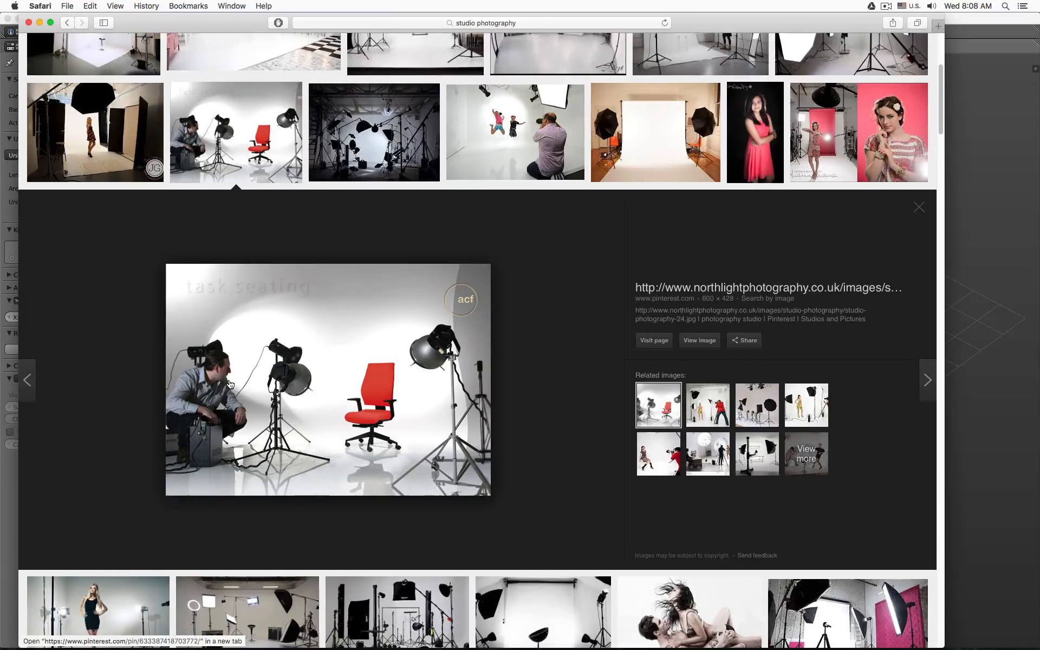
{"action": "scroll", "coordinate": [230, 385], "scroll_direction": "down", "scroll_amount": 5}
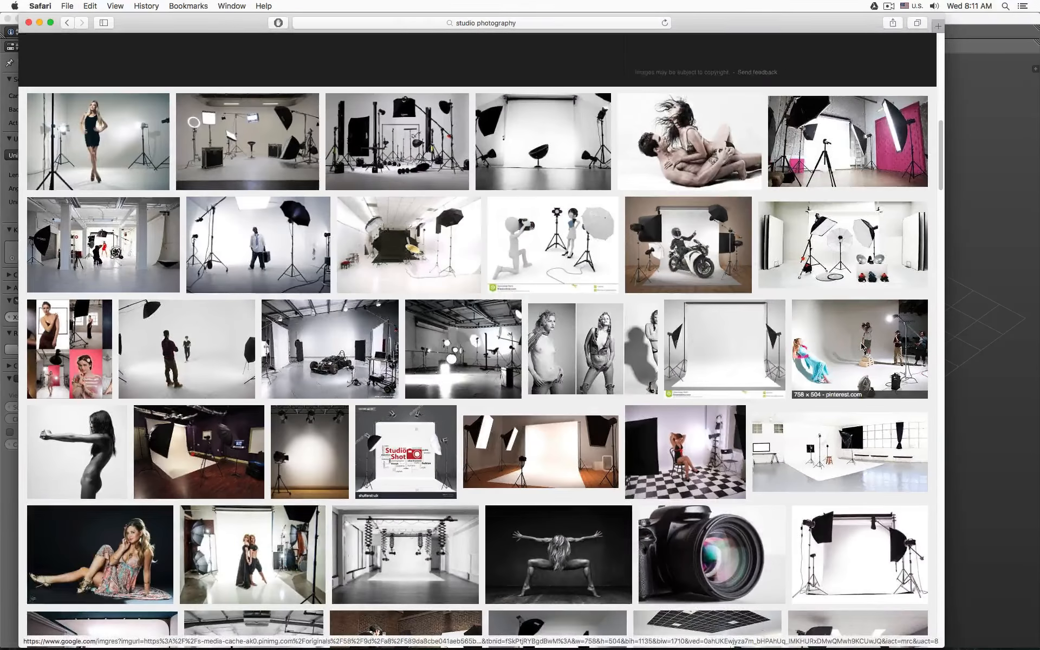
{"action": "left_click", "coordinate": [863, 346]}
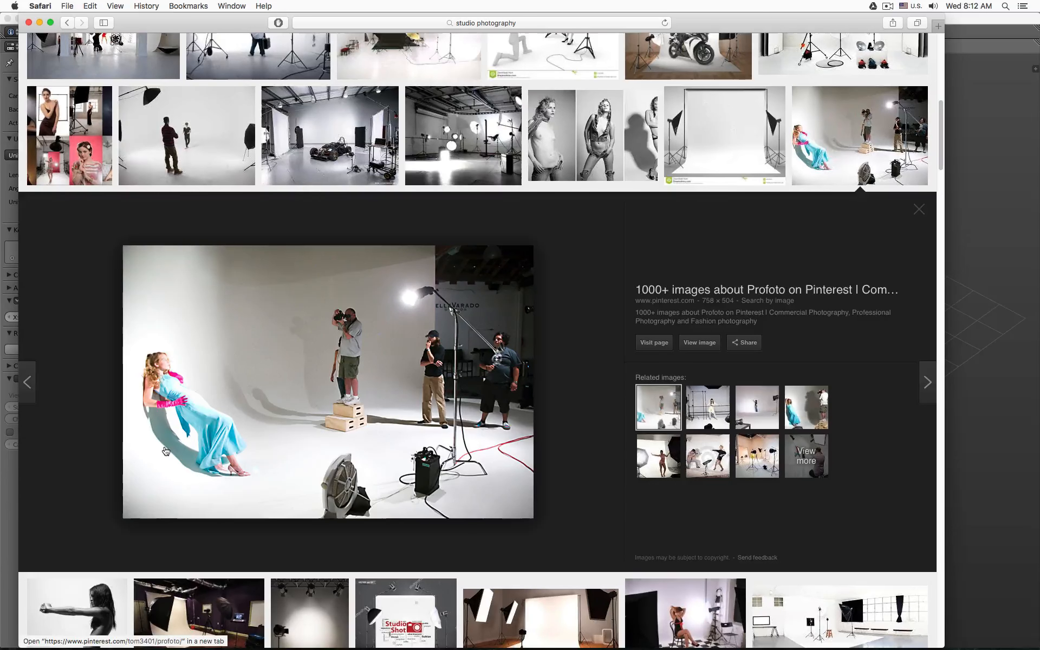
{"action": "scroll", "coordinate": [171, 450], "scroll_direction": "up", "scroll_amount": 5}
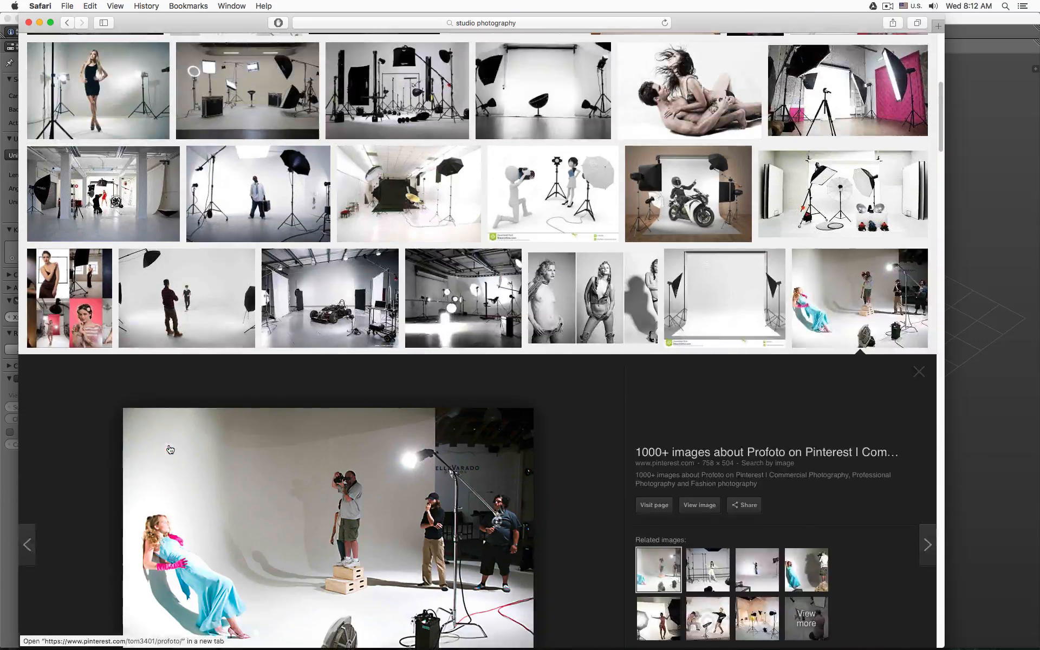
{"action": "scroll", "coordinate": [169, 449], "scroll_direction": "up", "scroll_amount": 8}
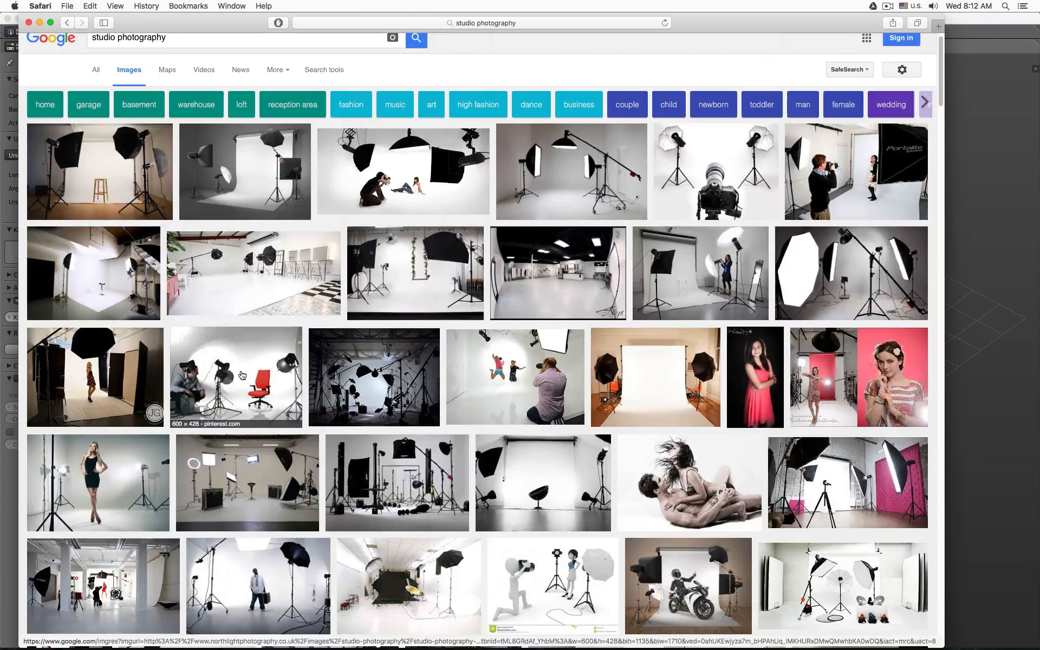
{"action": "left_click", "coordinate": [242, 375]}
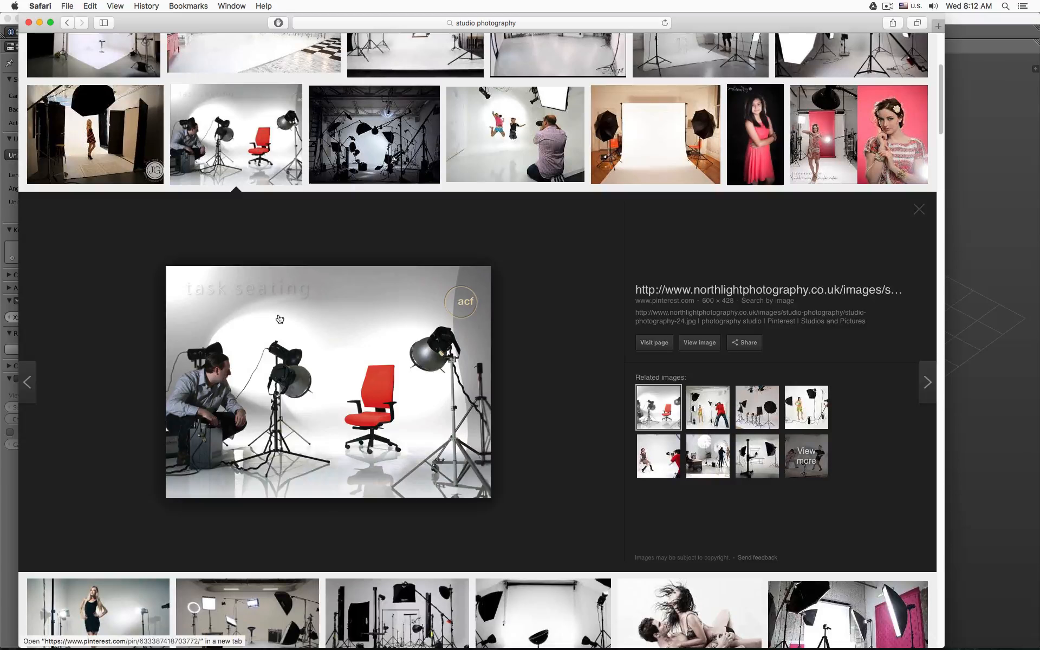
{"action": "left_click", "coordinate": [503, 131]}
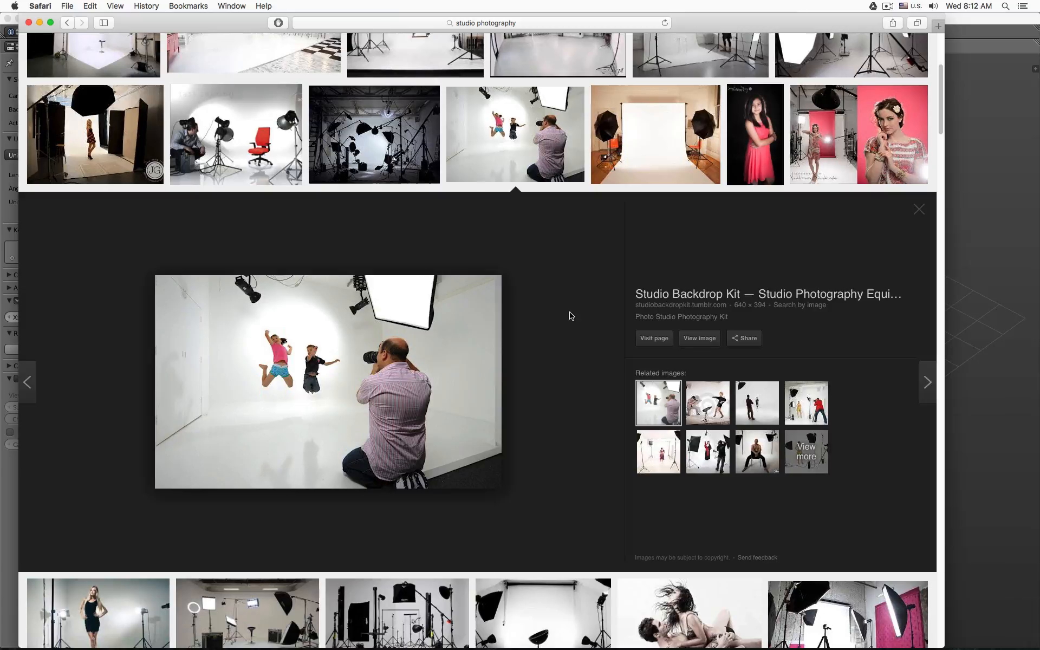
{"action": "scroll", "coordinate": [570, 316], "scroll_direction": "up", "scroll_amount": 5}
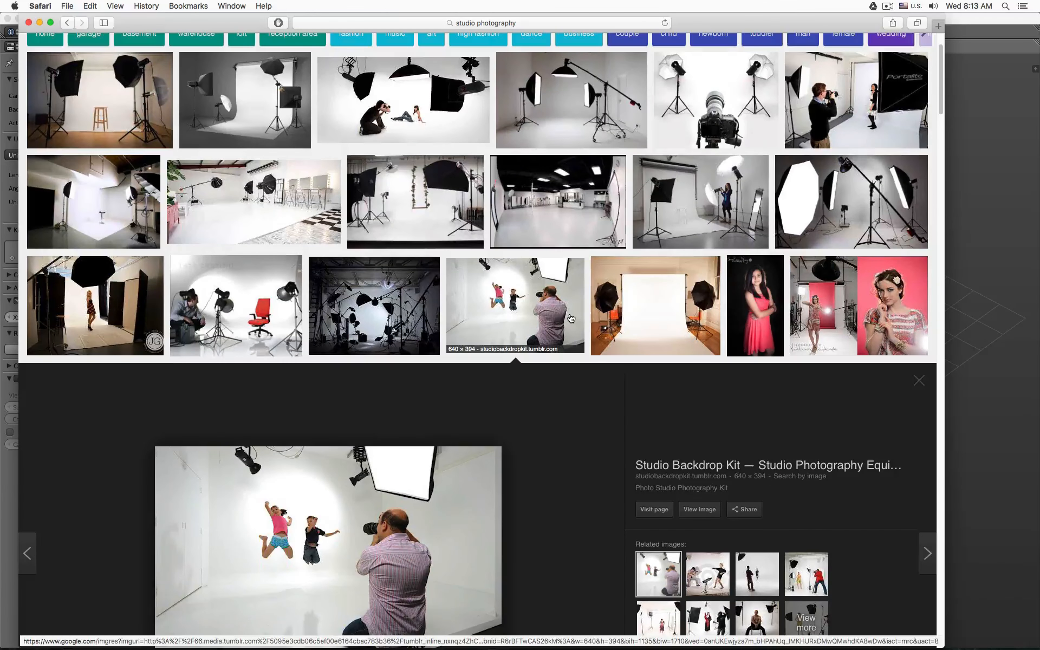
Switch to Blender and turn on the Screencast Keys display in the 3D viewport
{"action": "key", "text": "super+Tab"}
{"action": "key", "text": "super+Tab"}
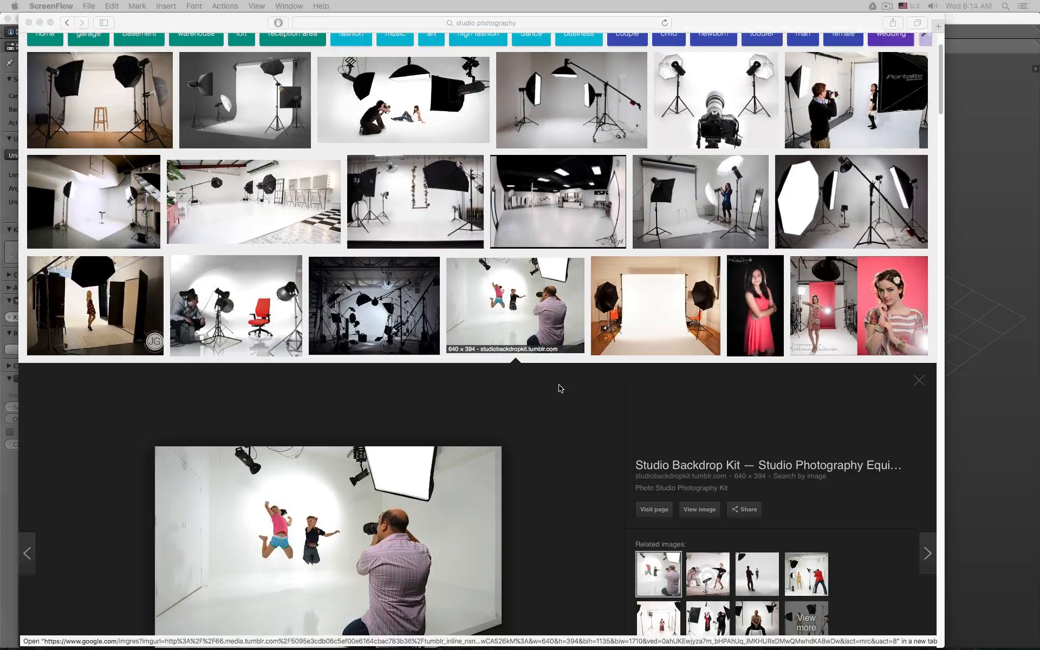
{"action": "left_click", "coordinate": [997, 188]}
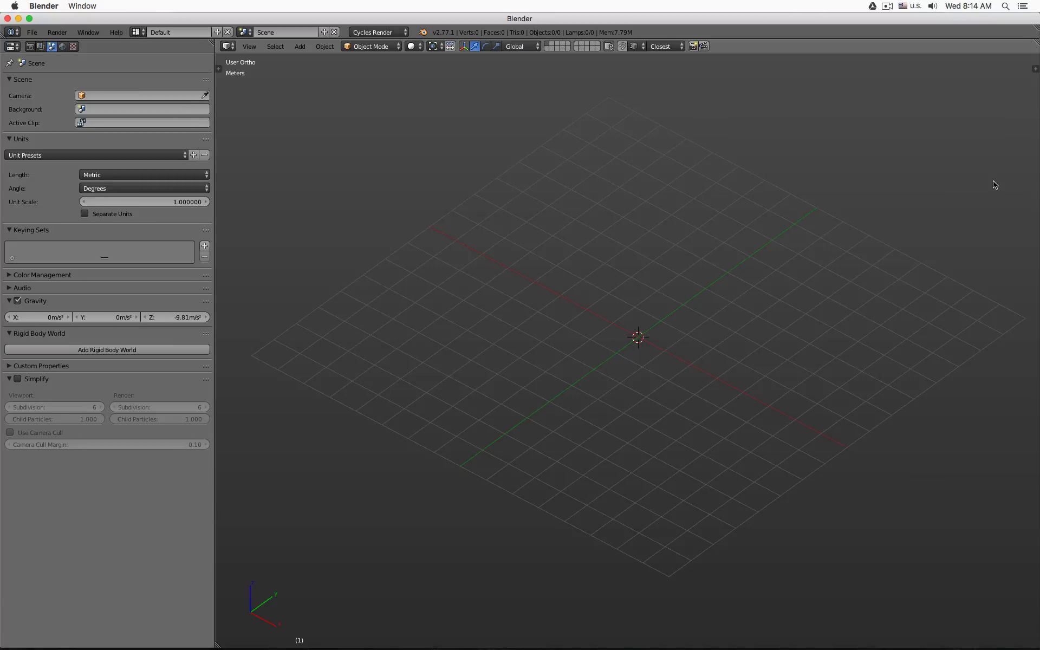
{"action": "key", "text": "n"}
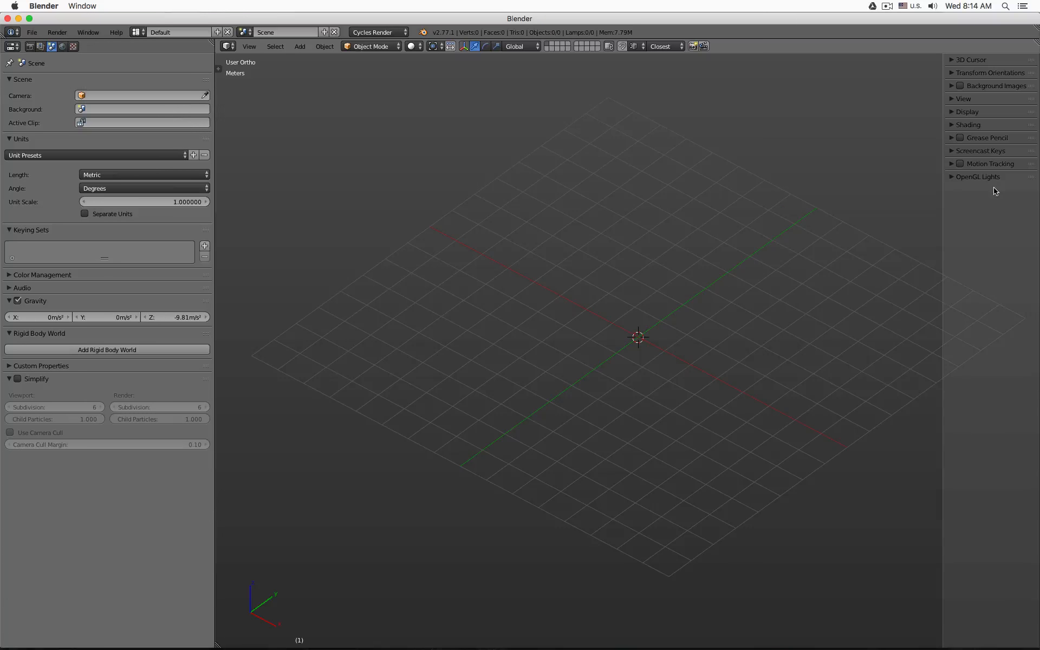
{"action": "left_click", "coordinate": [948, 152]}
{"action": "left_click", "coordinate": [958, 166]}
{"action": "key", "text": "n"}
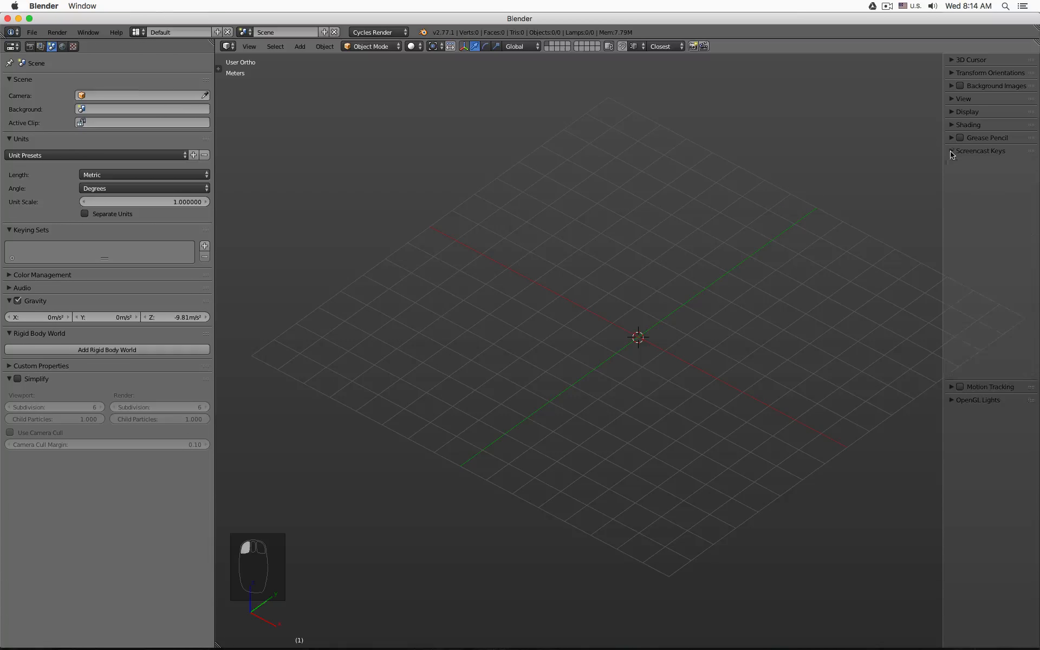
Add a plane mesh at the scene origin
{"action": "key", "text": "shift+a"}
{"action": "mouse_move", "coordinate": [583, 314]}
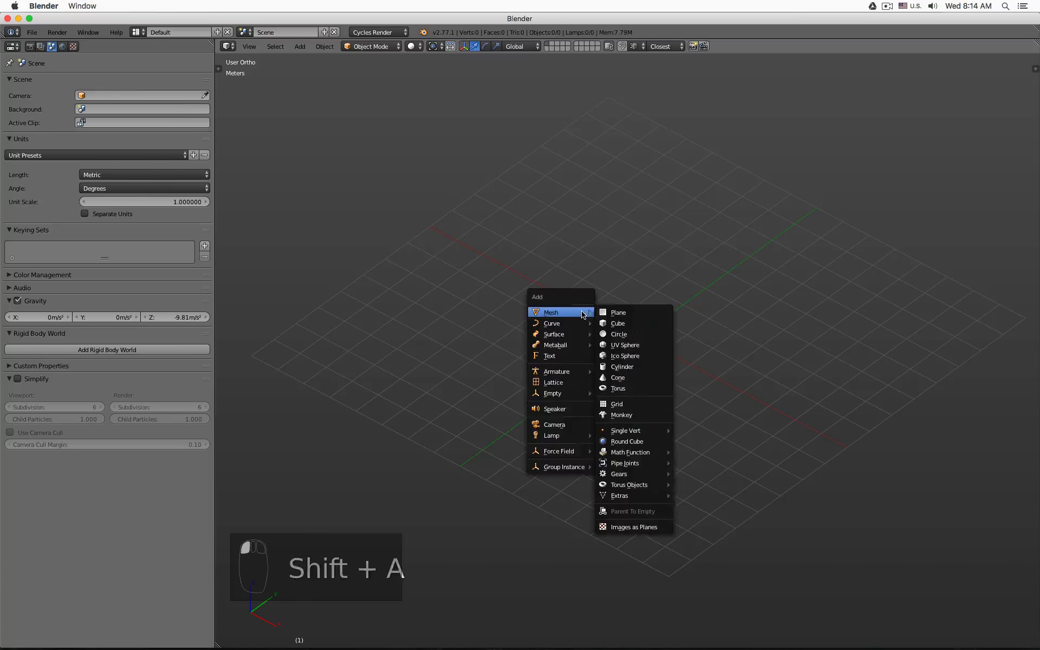
{"action": "left_click", "coordinate": [618, 313]}
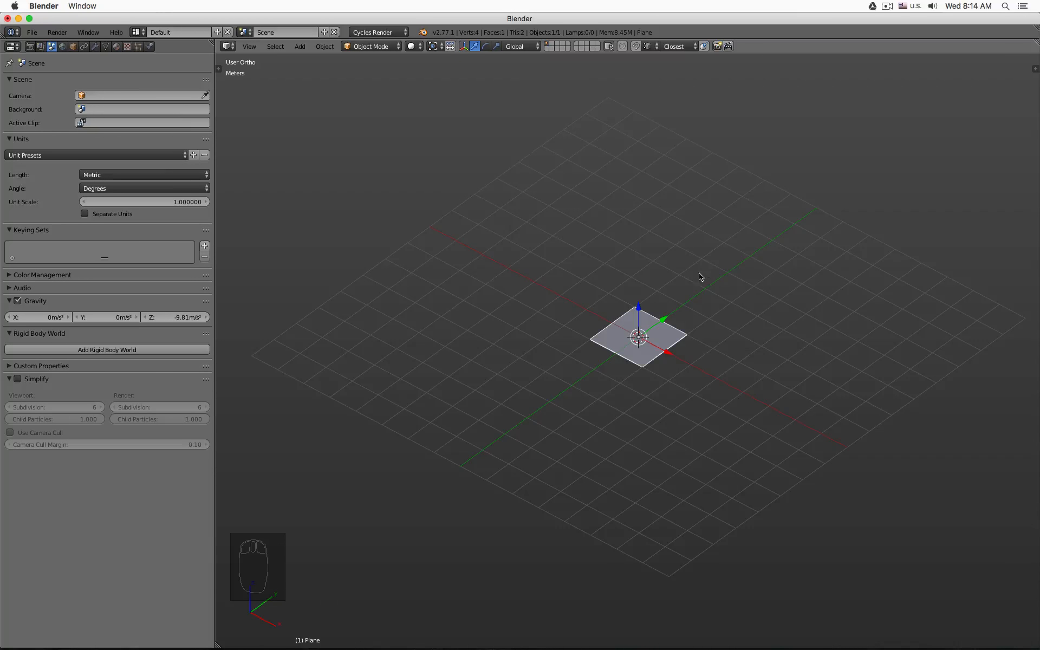
Extrude the plane's back edge straight up along the global Z axis to form a backdrop wall
{"action": "middle_click_drag", "start_coordinate": [707, 299], "coordinate": [559, 326]}
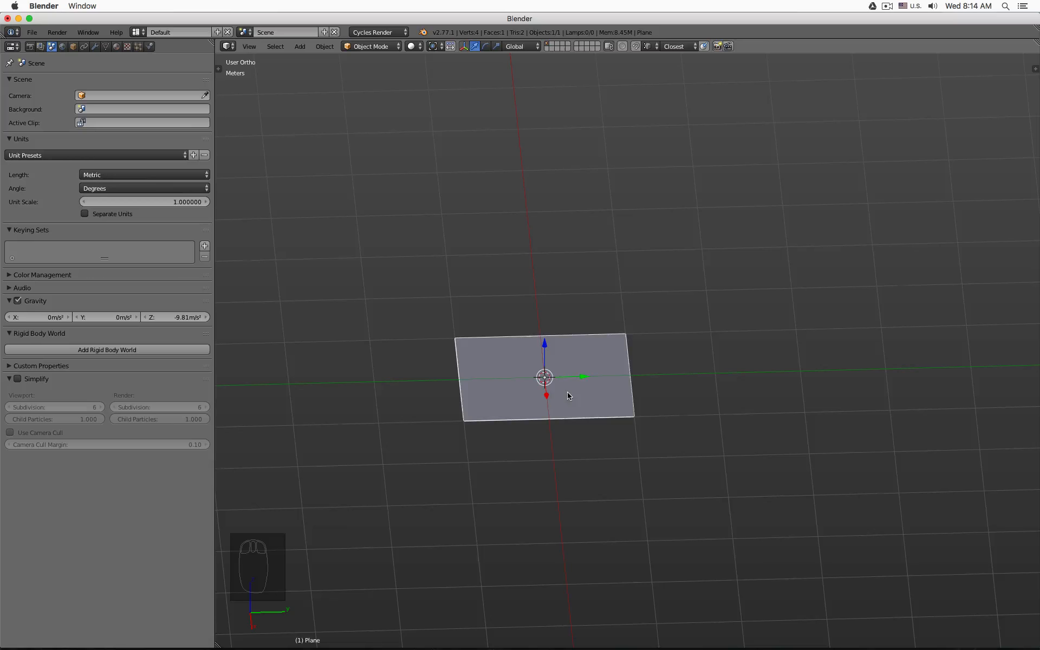
{"action": "key", "text": "Tab"}
{"action": "left_click", "coordinate": [538, 46]}
{"action": "left_click", "coordinate": [632, 365]}
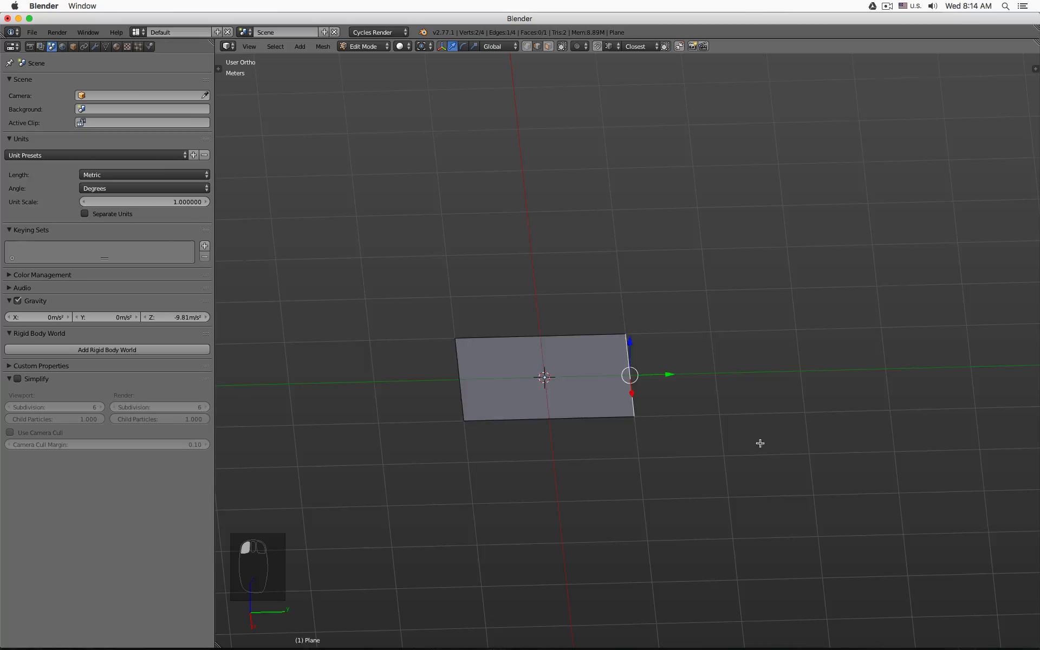
{"action": "middle_click_drag", "start_coordinate": [671, 363], "coordinate": [705, 343]}
{"action": "key", "text": "e"}
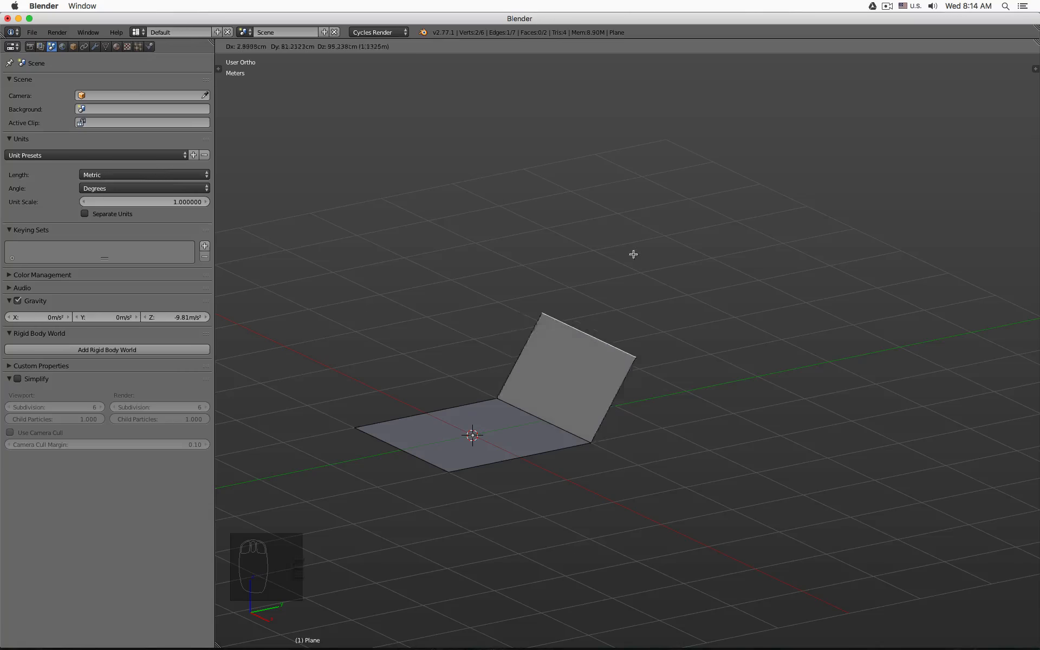
{"action": "key", "text": "z"}
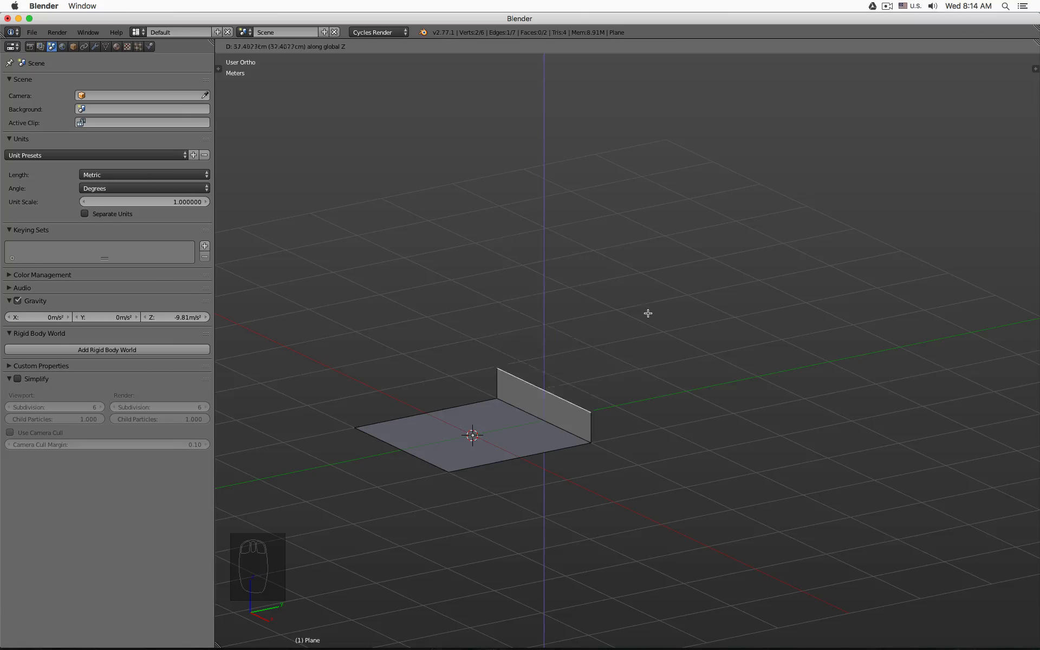
{"action": "left_click", "coordinate": [639, 144]}
Move the wall's top edge backward along the global Y axis so the wall leans away from the floor
{"action": "key", "text": "r"}
{"action": "key", "text": "y"}
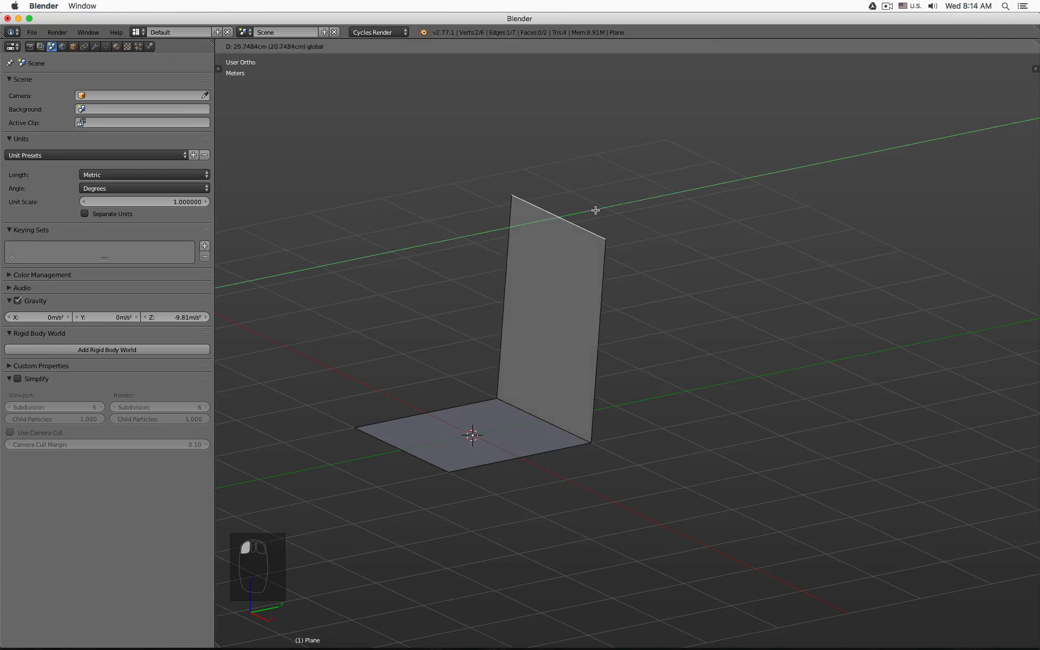
{"action": "left_click", "coordinate": [652, 204]}
{"action": "middle_click_drag", "start_coordinate": [701, 379], "coordinate": [761, 404]}
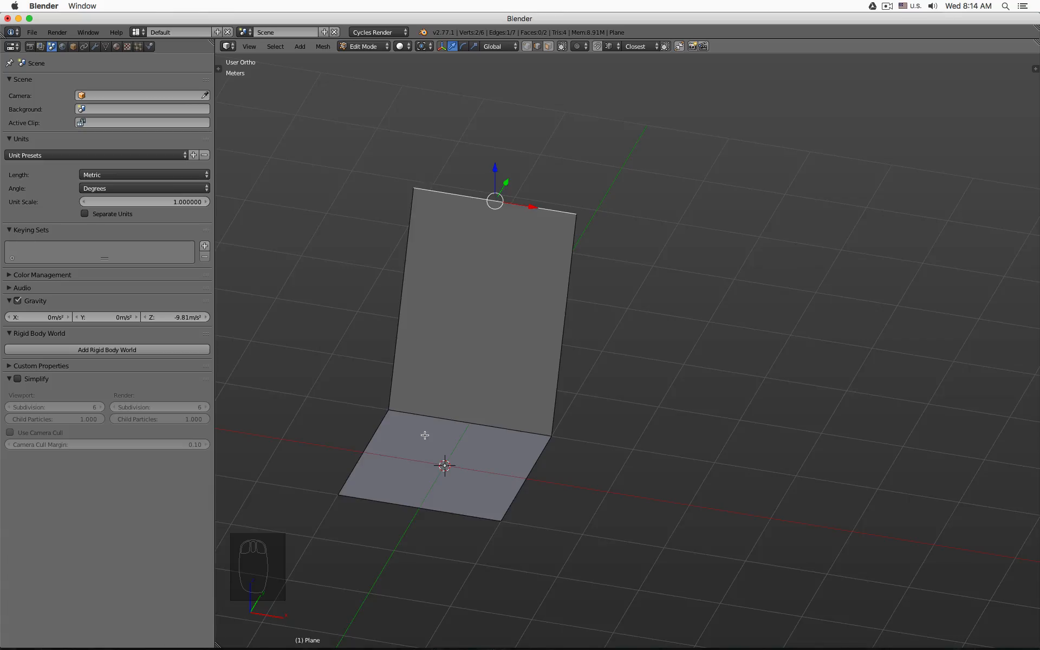
Switch snapping to grid increments and move the floor's and wall's side edges on the negative X side outward by 1 m
{"action": "scroll", "coordinate": [421, 438], "scroll_direction": "down", "scroll_amount": 3}
{"action": "middle_click_drag", "start_coordinate": [404, 447], "coordinate": [420, 454]}
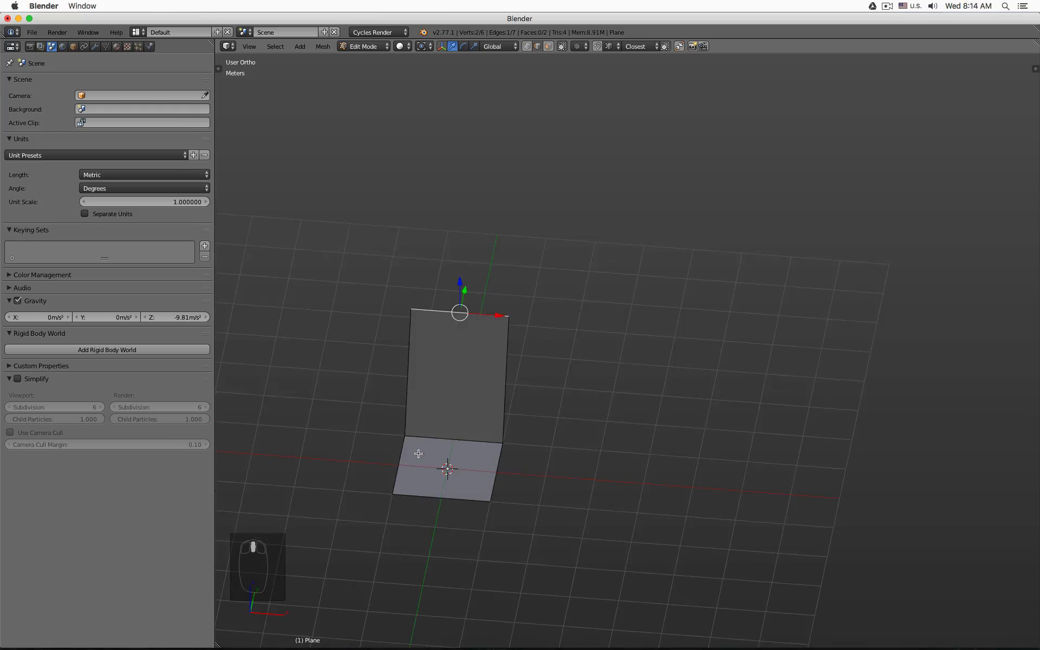
{"action": "left_click", "coordinate": [610, 48]}
{"action": "left_click", "coordinate": [618, 58]}
{"action": "left_click", "coordinate": [627, 47]}
{"action": "left_click", "coordinate": [405, 453]}
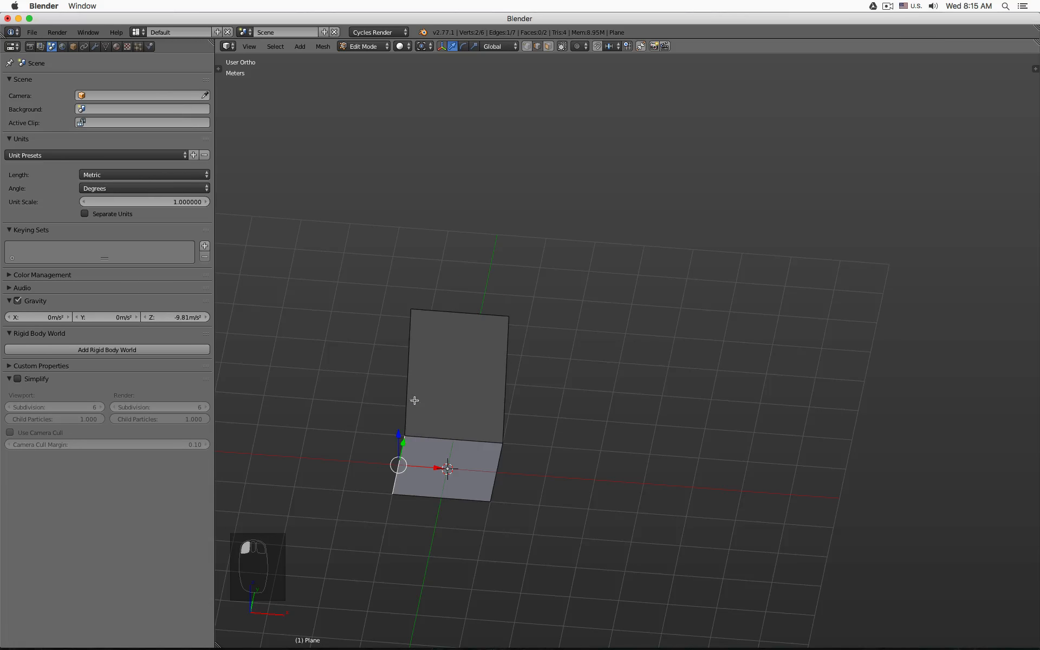
{"action": "left_click", "coordinate": [411, 399], "text": "shift"}
{"action": "left_click_drag", "start_coordinate": [439, 403], "coordinate": [380, 417]}
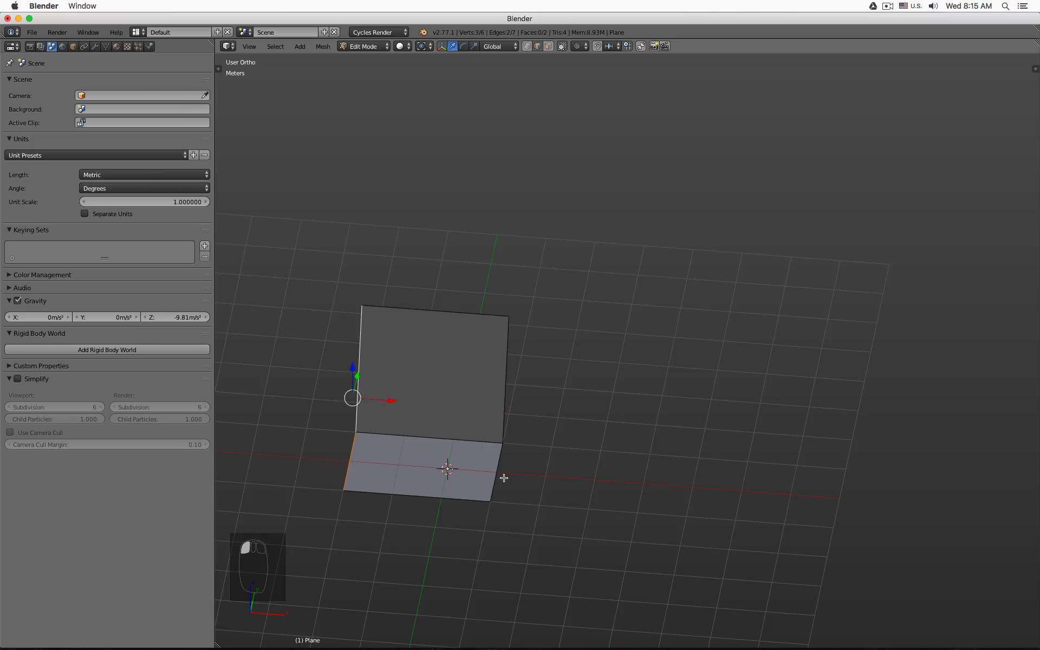
Move the floor's and wall's side edges on the positive X side outward by 1 m
{"action": "left_click", "coordinate": [497, 474]}
{"action": "left_click", "coordinate": [507, 386], "text": "shift"}
{"action": "left_click_drag", "start_coordinate": [540, 412], "coordinate": [589, 479]}
Move the floor's front edge 1 m outward along Y, raise and reposition the wall's top edge, and return to Object Mode
{"action": "middle_click_drag", "start_coordinate": [626, 480], "coordinate": [551, 490]}
{"action": "right_click", "coordinate": [463, 412]}
{"action": "left_click_drag", "start_coordinate": [457, 357], "coordinate": [407, 372]}
{"action": "right_click", "coordinate": [585, 273]}
{"action": "mouse_move", "coordinate": [559, 204]}
{"action": "left_mouse_down"}
{"action": "mouse_move", "coordinate": [544, 169]}
{"action": "mouse_move", "coordinate": [595, 174]}
{"action": "mouse_move", "coordinate": [560, 186]}
{"action": "left_mouse_up"}
{"action": "key", "text": "Tab"}
{"action": "mouse_move", "coordinate": [548, 364]}
{"action": "middle_mouse_down"}
{"action": "mouse_move", "coordinate": [513, 320]}
{"action": "mouse_move", "coordinate": [547, 366]}
{"action": "middle_mouse_up"}
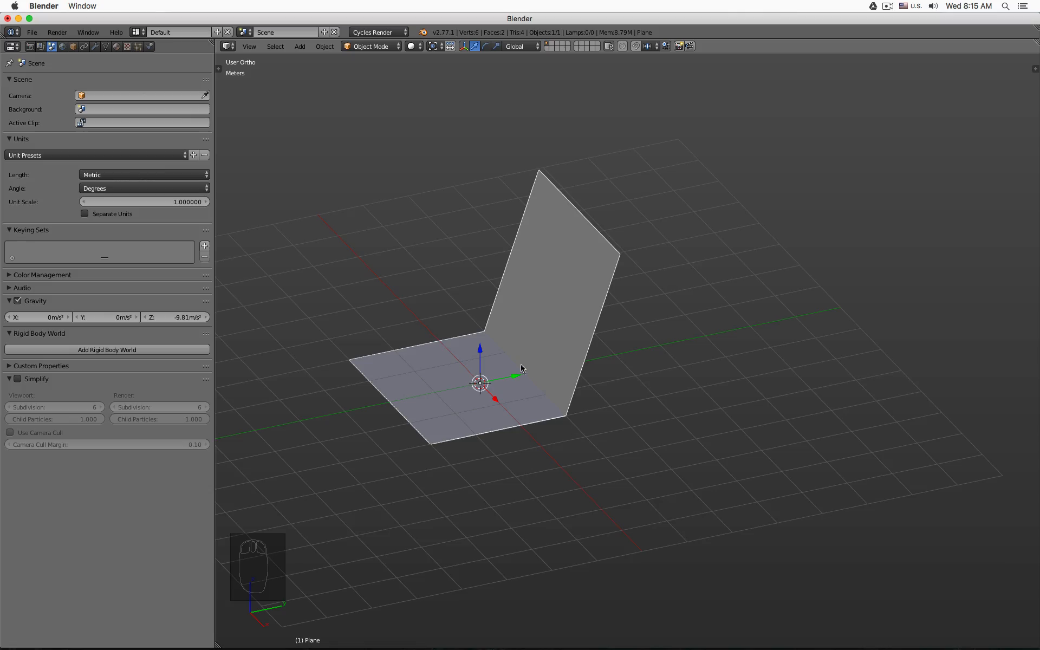
Try beveling the fold edge between floor and wall directly in the mesh with 7 segments and an offset of about 0.58
{"action": "key", "text": "Tab"}
{"action": "left_click", "coordinate": [530, 380]}
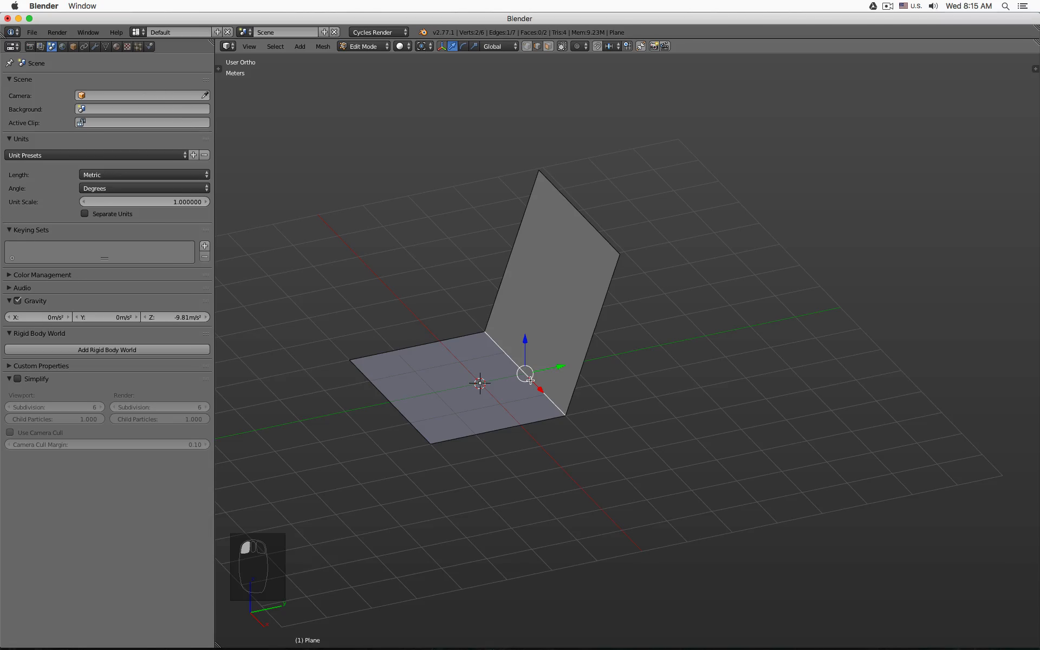
{"action": "key", "text": "ctrl+b"}
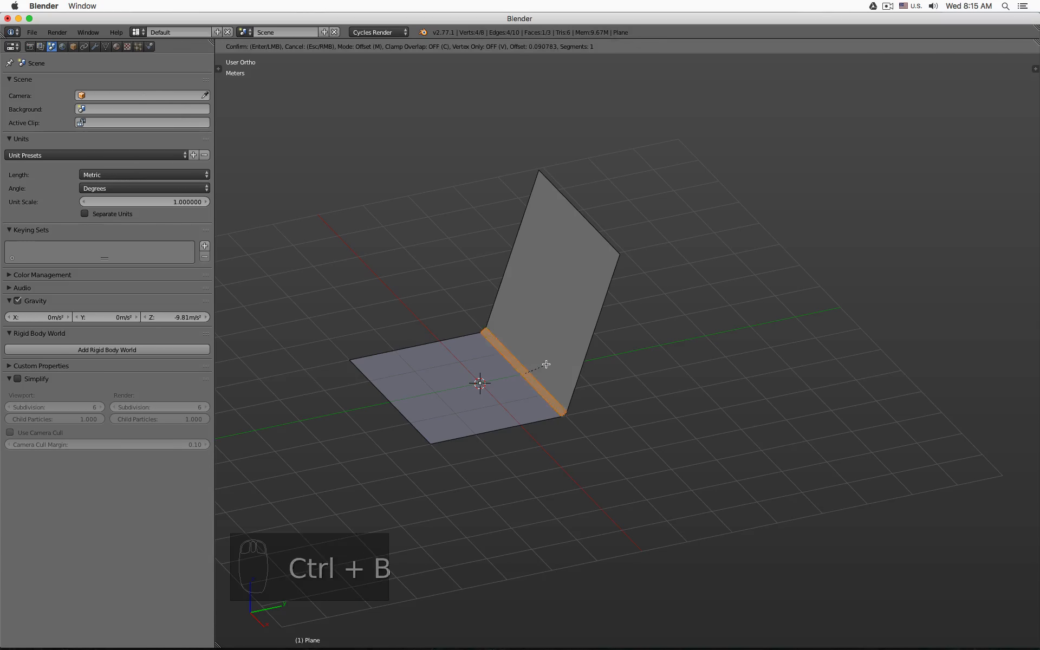
{"action": "scroll", "coordinate": [558, 355], "scroll_direction": "up", "scroll_amount": 3}
{"action": "scroll", "coordinate": [566, 349], "scroll_direction": "up", "scroll_amount": 3}
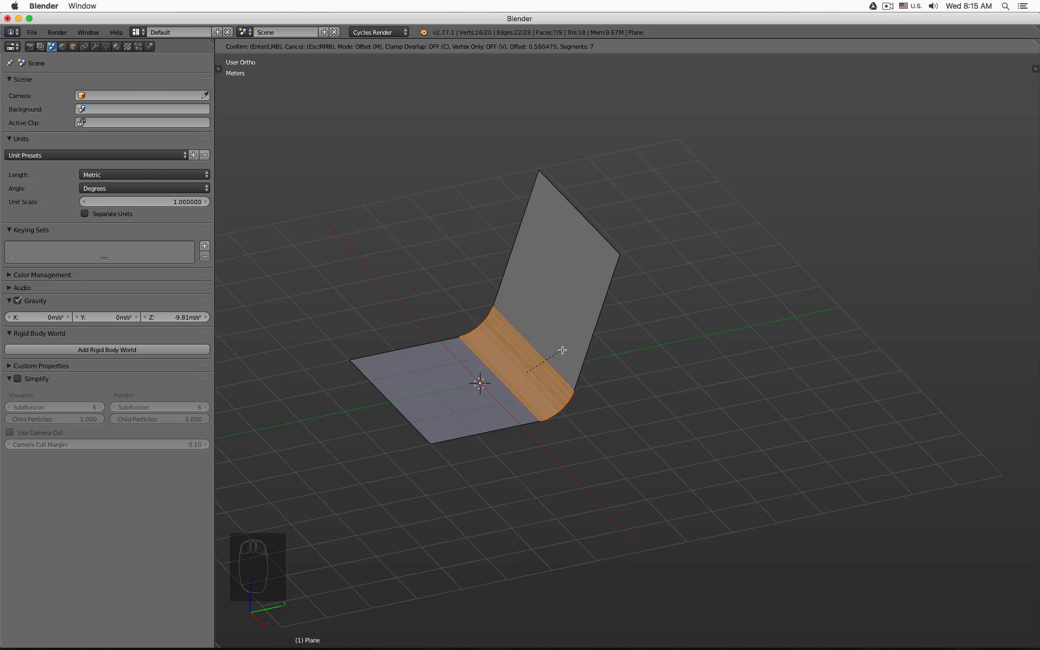
{"action": "left_click", "coordinate": [560, 351]}
{"action": "right_click", "coordinate": [673, 347], "text": "super"}
{"action": "left_click_drag", "start_coordinate": [770, 406], "coordinate": [840, 406]}
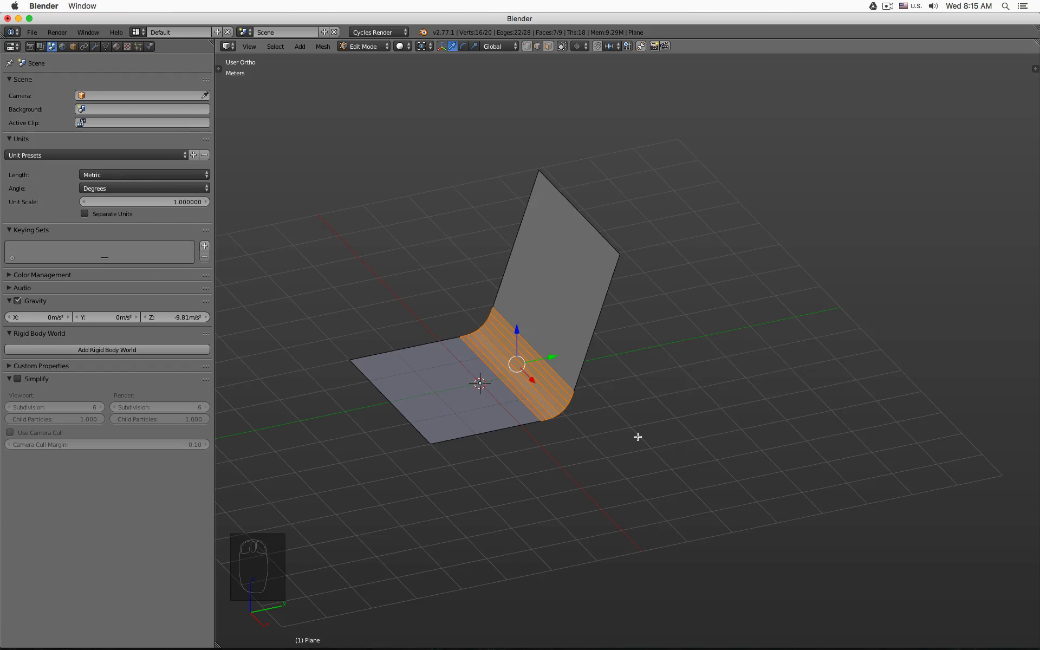
{"action": "scroll", "coordinate": [625, 435], "scroll_direction": "up", "scroll_amount": 3}
{"action": "scroll", "coordinate": [558, 425], "scroll_direction": "down", "scroll_amount": 3}
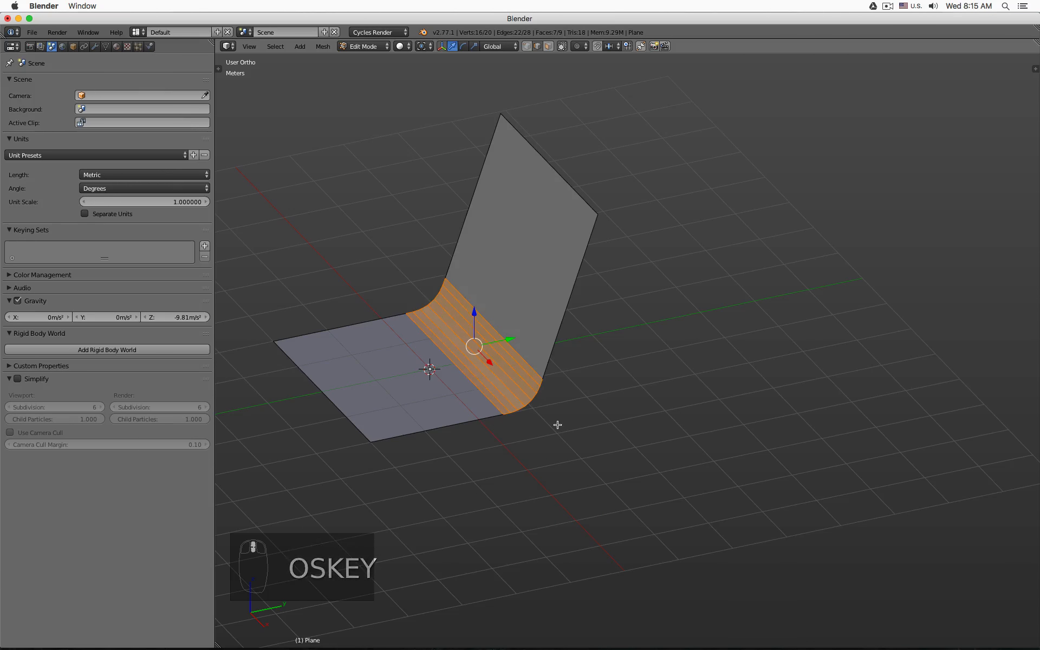
{"action": "key", "text": "super+z"}
{"action": "key", "text": "Tab"}
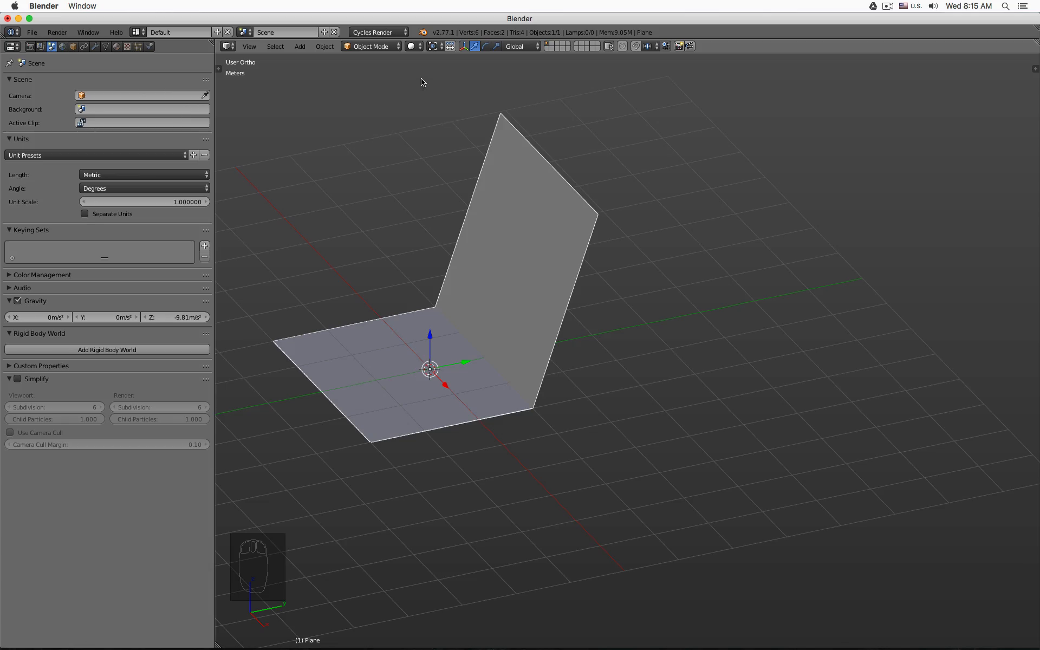
Add a Bevel modifier to the backdrop plane with its limit method set to Angle
{"action": "left_click", "coordinate": [95, 47]}
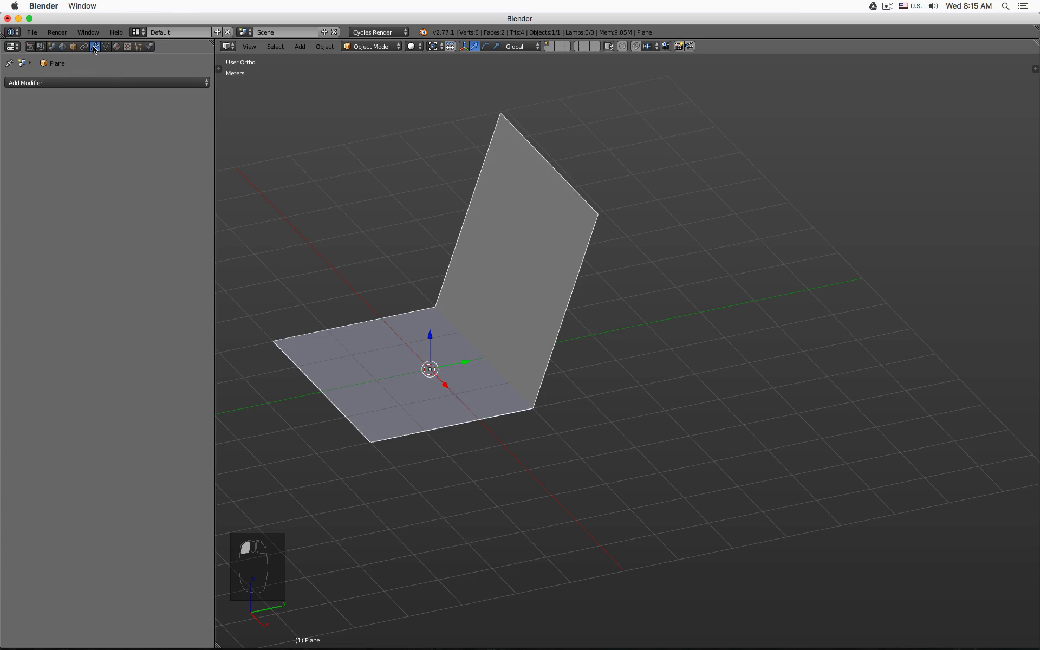
{"action": "left_click", "coordinate": [98, 83]}
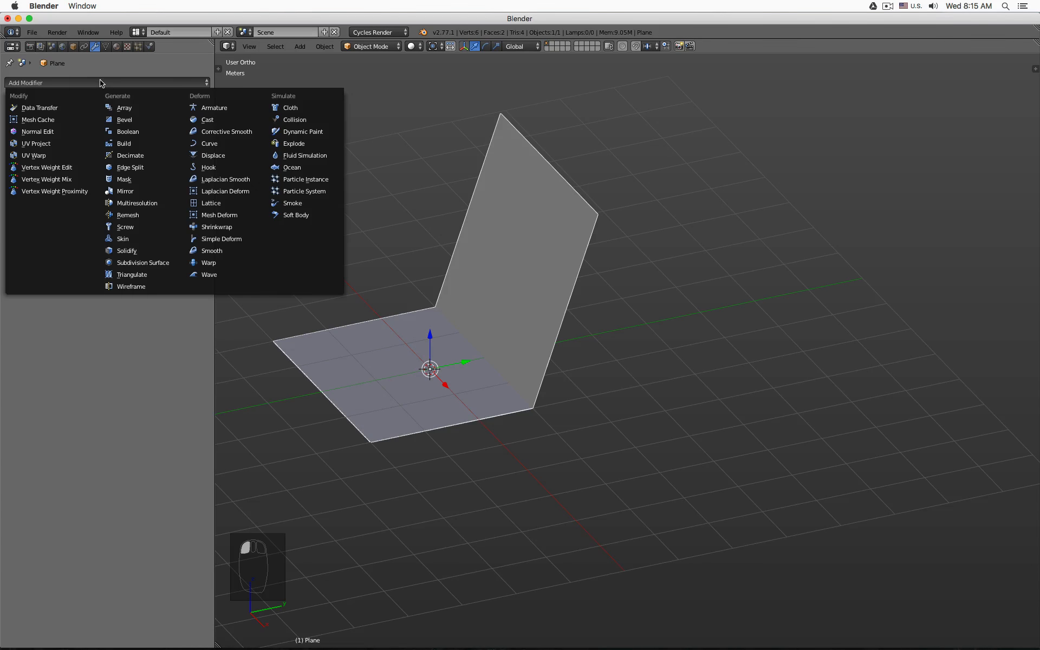
{"action": "left_click", "coordinate": [141, 120]}
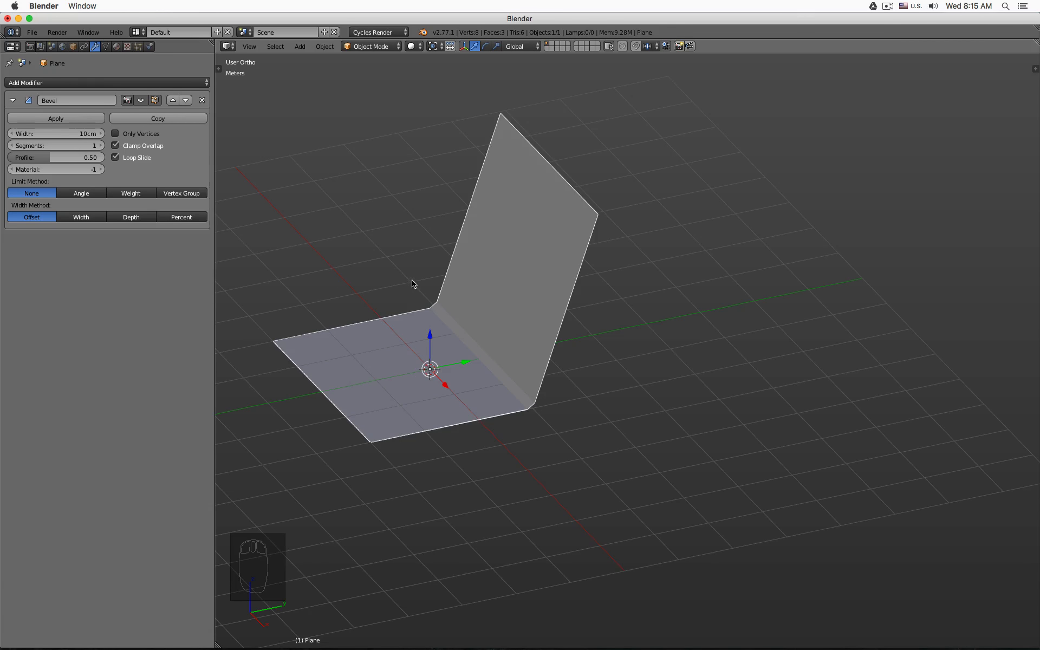
{"action": "left_click", "coordinate": [87, 193]}
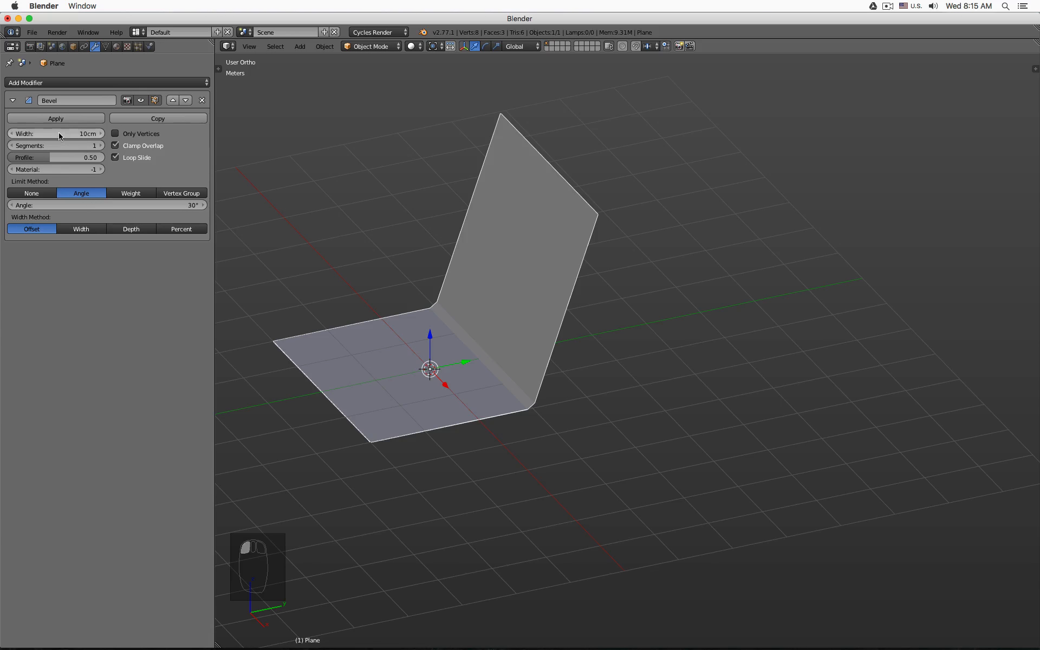
Set the Bevel modifier's width to 80 cm and its segments to 10
{"action": "left_click_drag", "start_coordinate": [58, 135], "coordinate": [97, 134]}
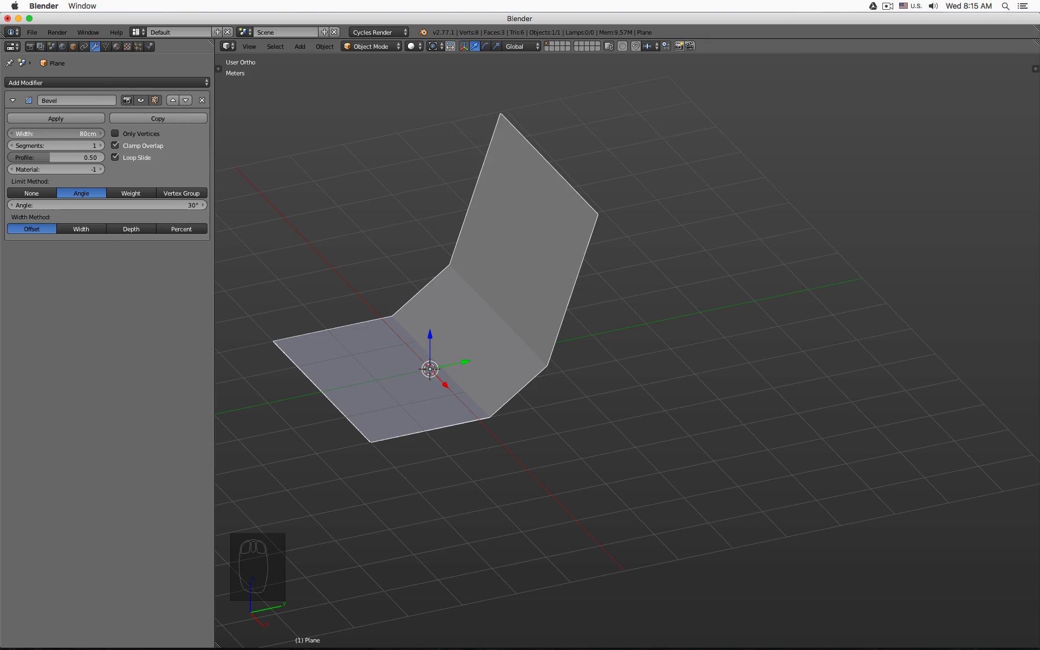
{"action": "left_click", "coordinate": [63, 143]}
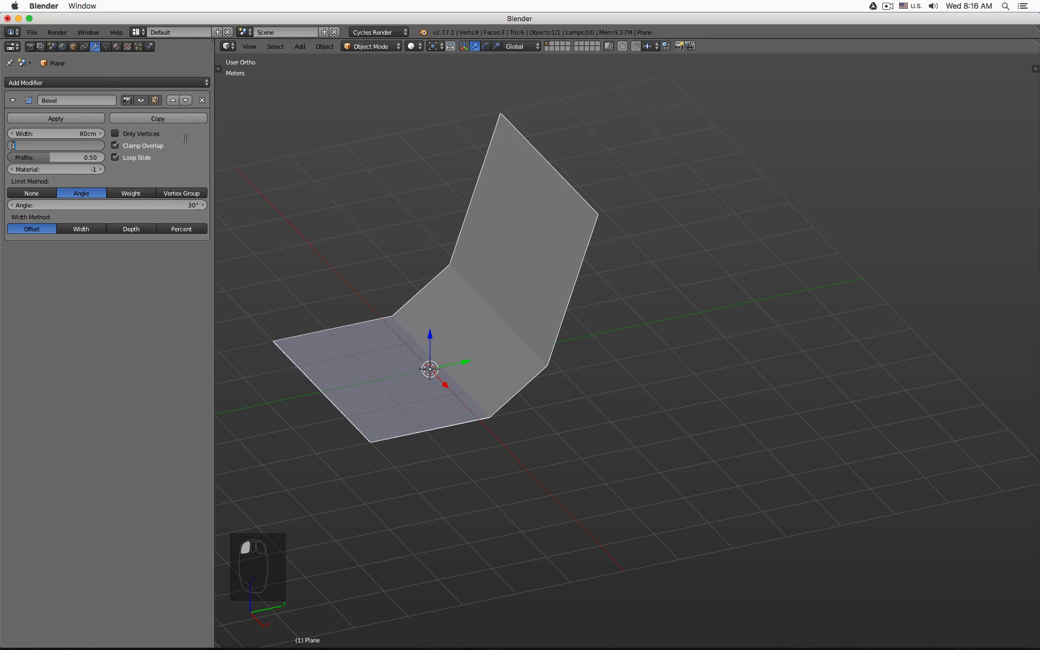
{"action": "type", "text": "10"}
{"action": "key", "text": "Return"}
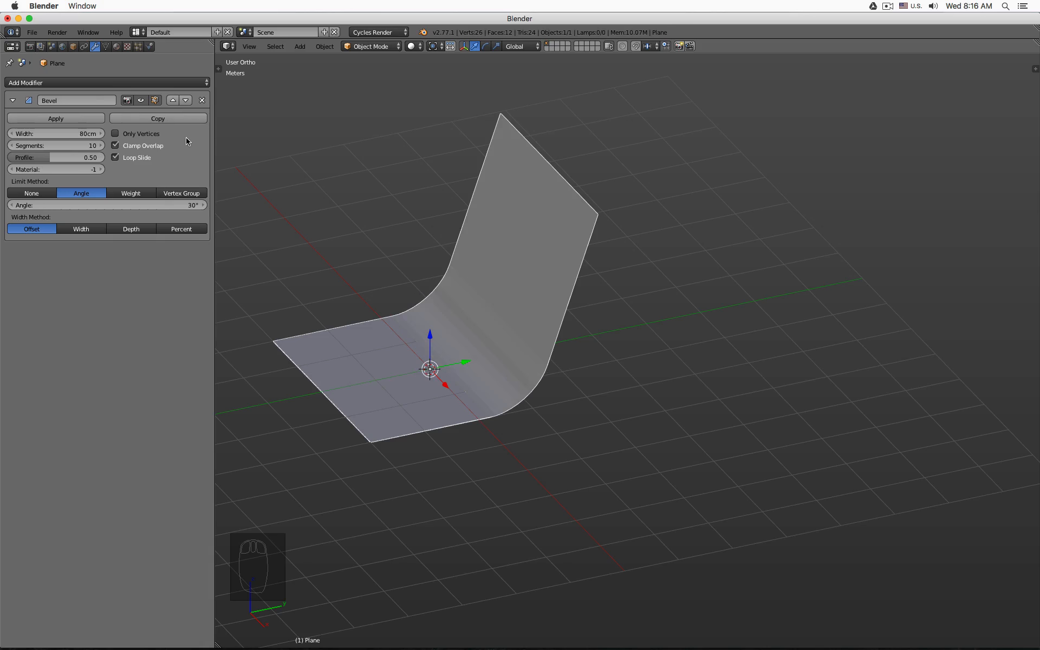
Show the backdrop in the right side view, hide the transform manipulator, and set the Bevel modifier's profile to 0.70
{"action": "key", "text": "KP_1"}
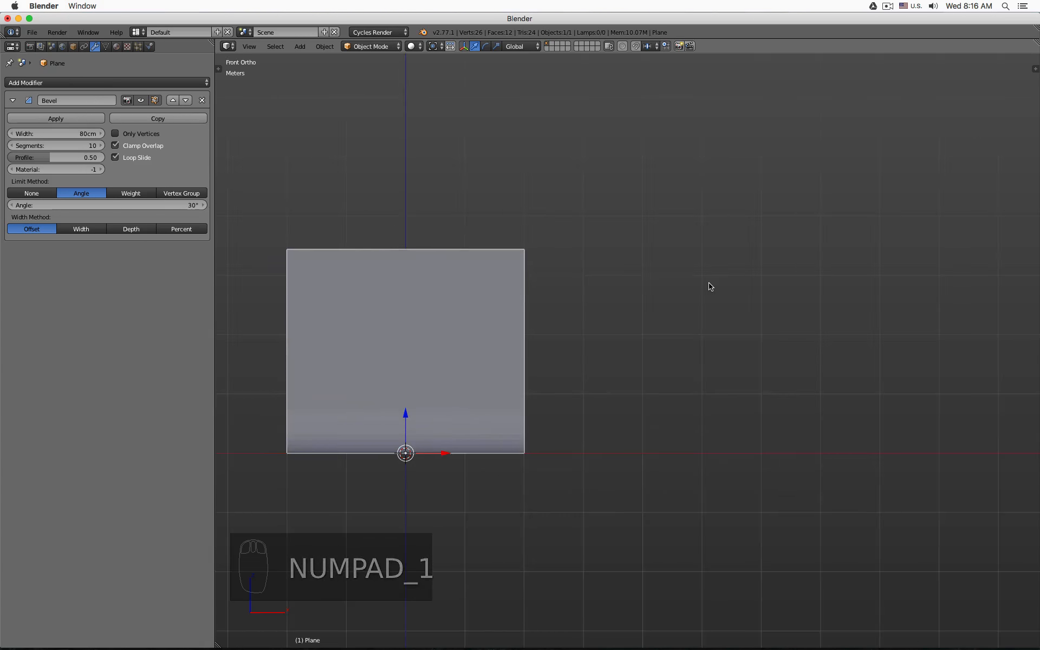
{"action": "key", "text": "KP_3"}
{"action": "scroll", "coordinate": [591, 423], "scroll_direction": "up", "scroll_amount": 4}
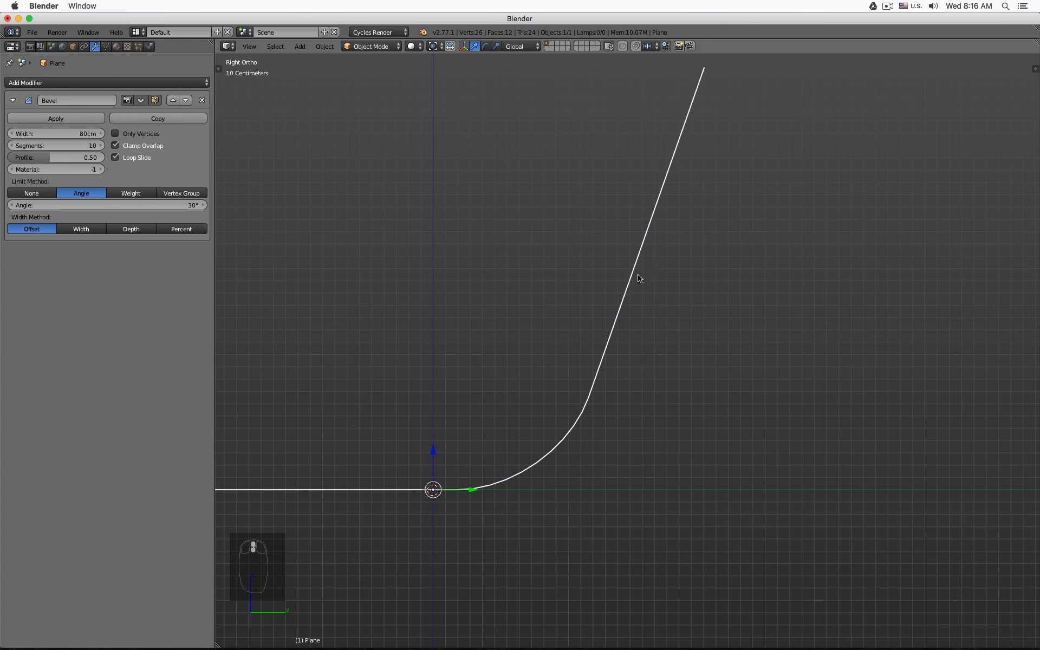
{"action": "scroll", "coordinate": [469, 469], "scroll_direction": "up", "scroll_amount": 1}
{"action": "middle_click_drag", "start_coordinate": [468, 469], "coordinate": [512, 402], "text": "shift"}
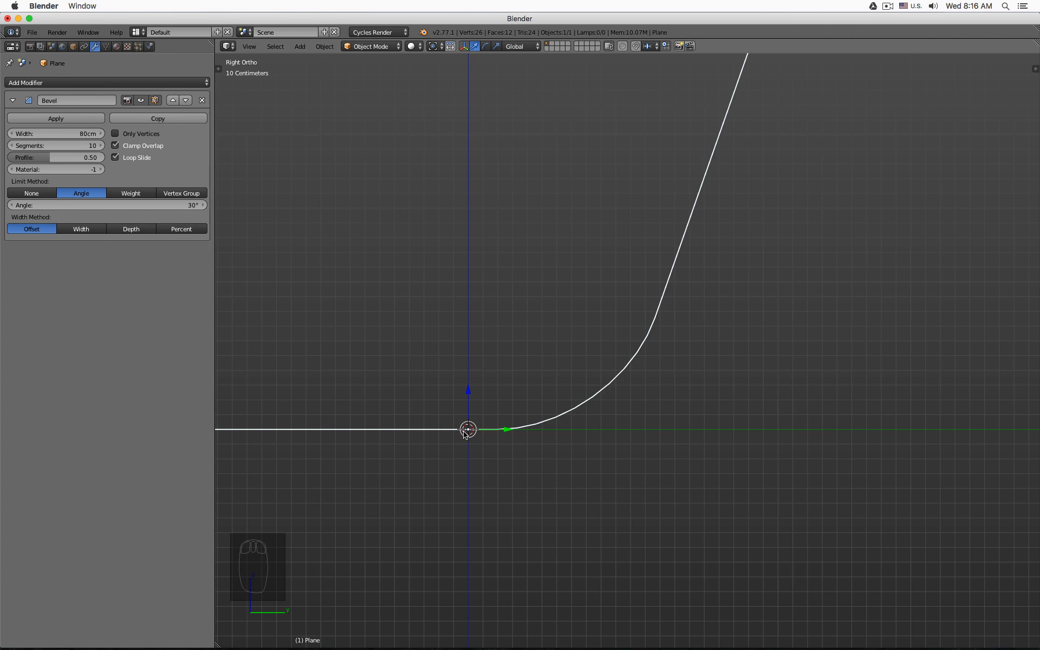
{"action": "left_click", "coordinate": [463, 46]}
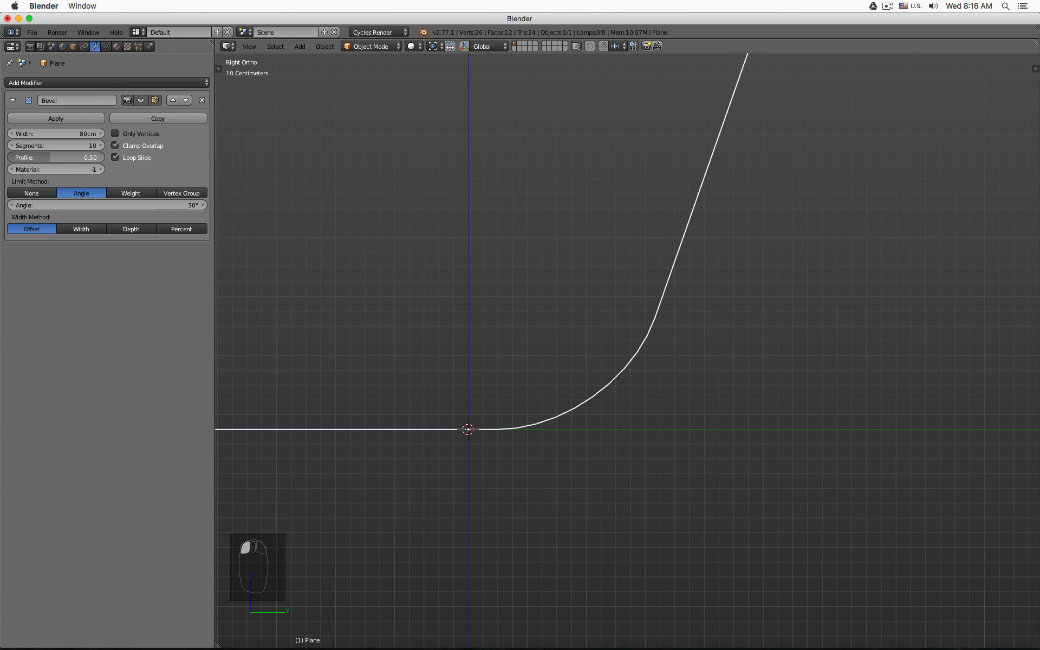
{"action": "left_click_drag", "start_coordinate": [65, 158], "coordinate": [82, 157]}
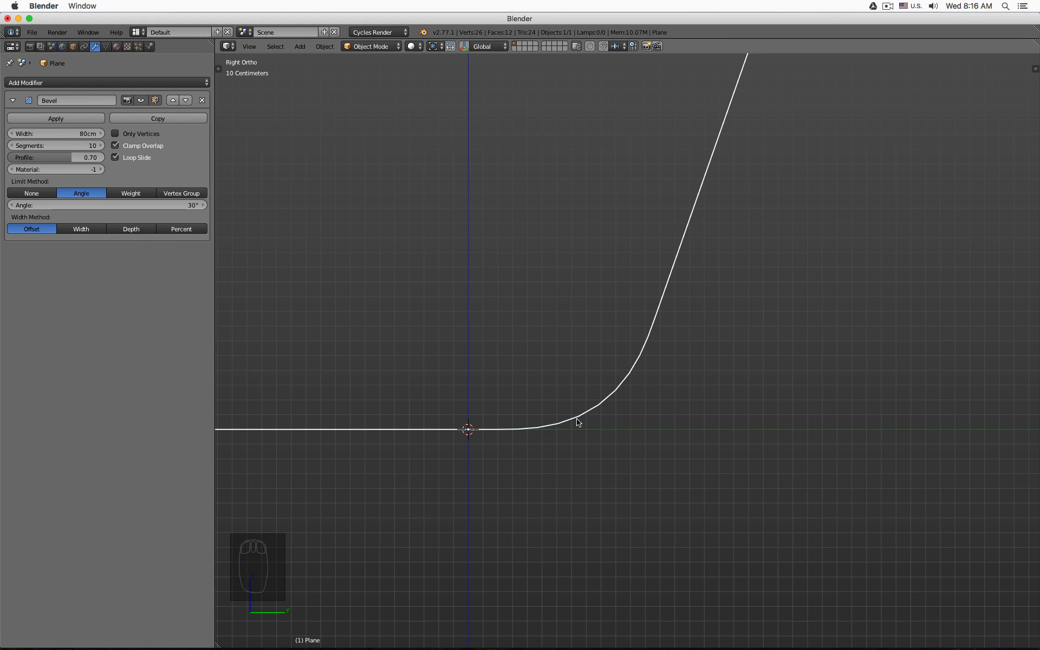
Set the Bevel modifier's profile to 0.50 to compare the curve's shape
{"action": "left_click", "coordinate": [67, 157]}
{"action": "type", "text": ".5."}
{"action": "key", "text": "Return"}
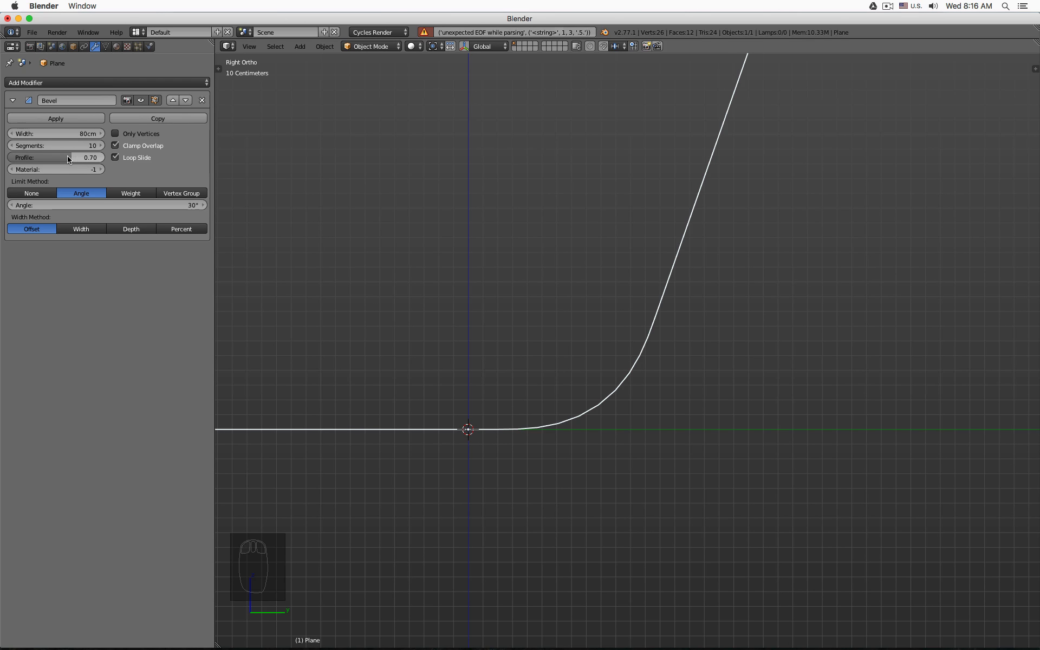
{"action": "left_click", "coordinate": [67, 156]}
{"action": "key", "text": "Return"}
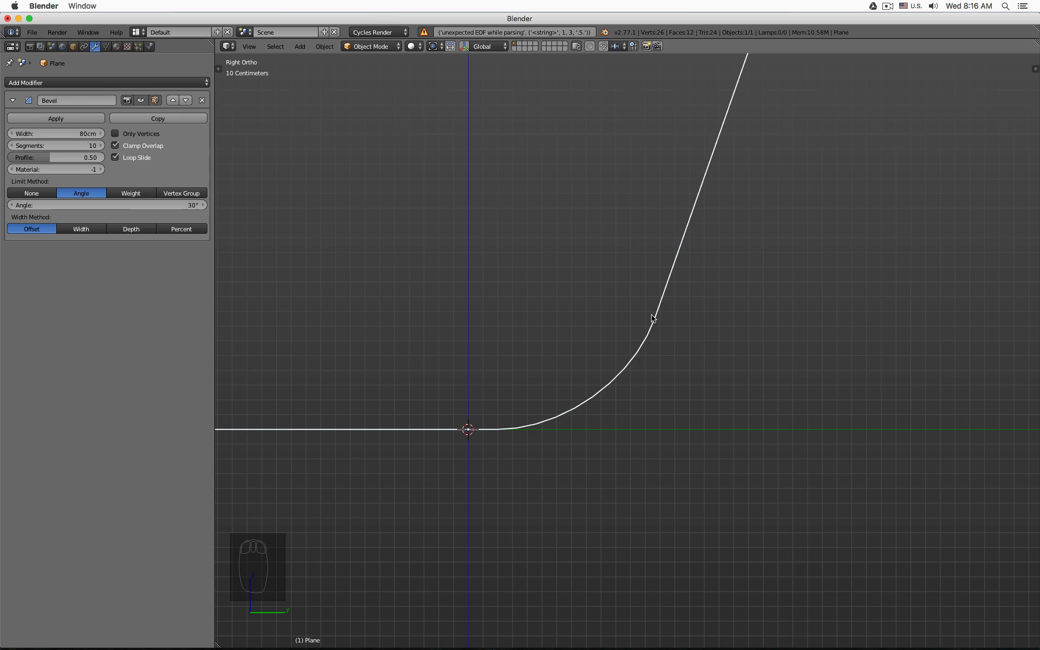
Set the Bevel modifier's profile to 0.70 for a softer transition from floor to curve
{"action": "left_click", "coordinate": [63, 157]}
{"action": "type", "text": ".7"}
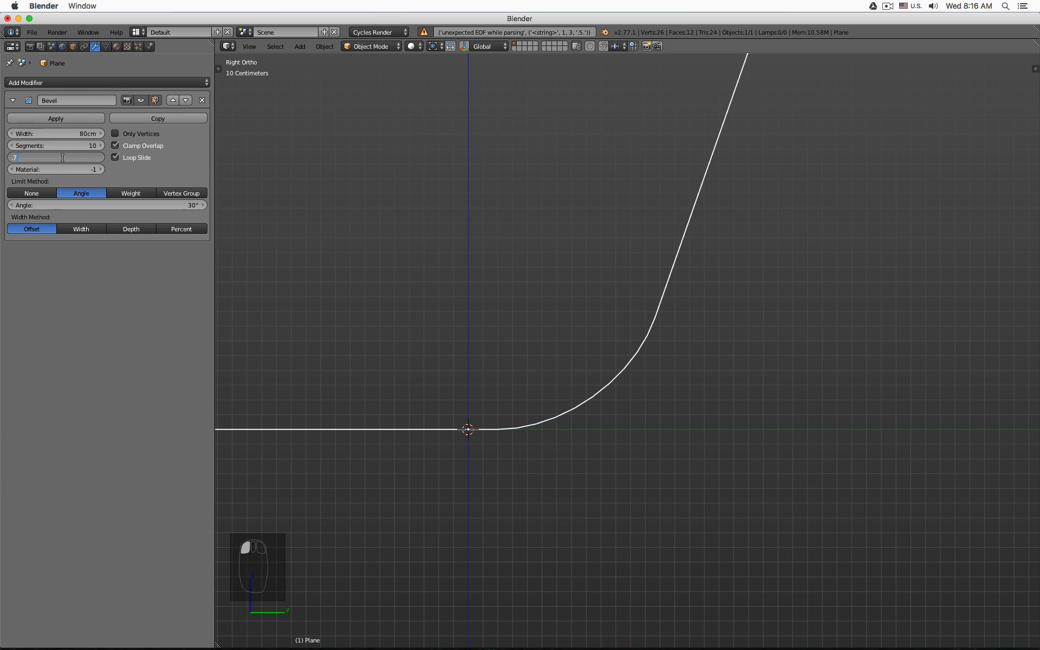
{"action": "key", "text": "Return"}
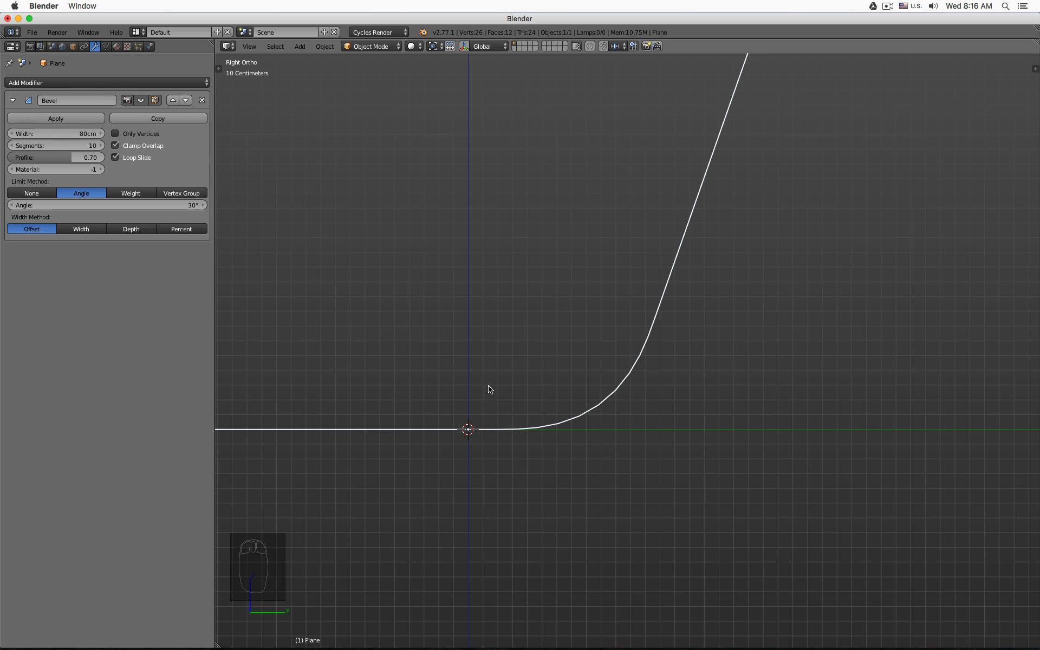
{"action": "middle_click_drag", "start_coordinate": [489, 390], "coordinate": [576, 265]}
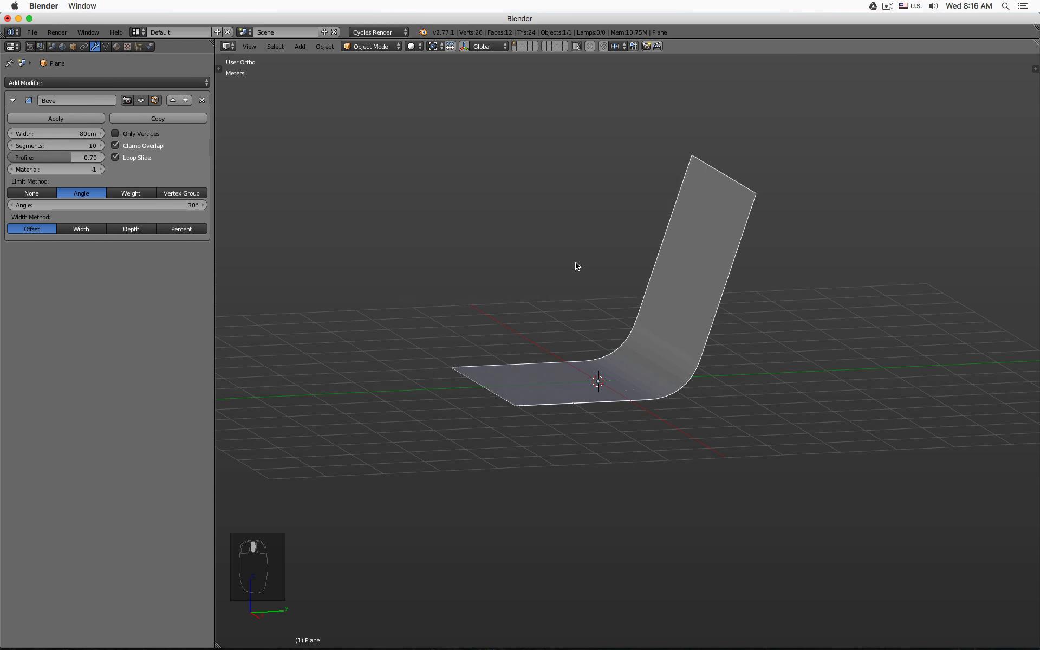
Apply smooth shading to the curved backdrop
{"action": "left_click", "coordinate": [219, 68]}
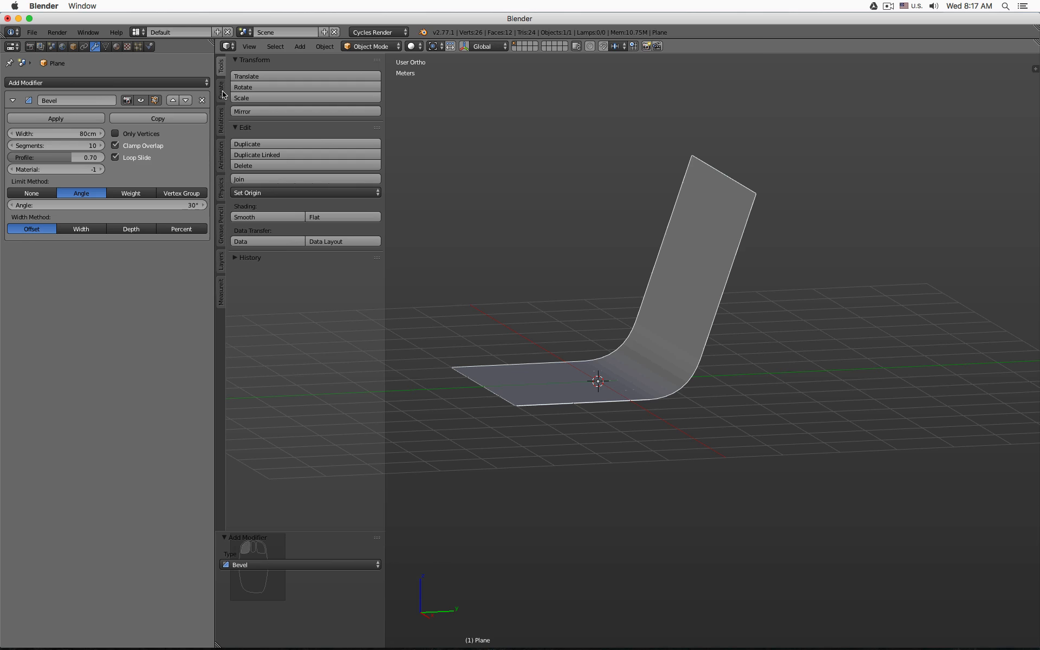
{"action": "left_click", "coordinate": [256, 217]}
{"action": "middle_click_drag", "start_coordinate": [582, 346], "coordinate": [619, 344]}
{"action": "key", "text": "t"}
{"action": "scroll", "coordinate": [590, 310], "scroll_direction": "down", "scroll_amount": 3}
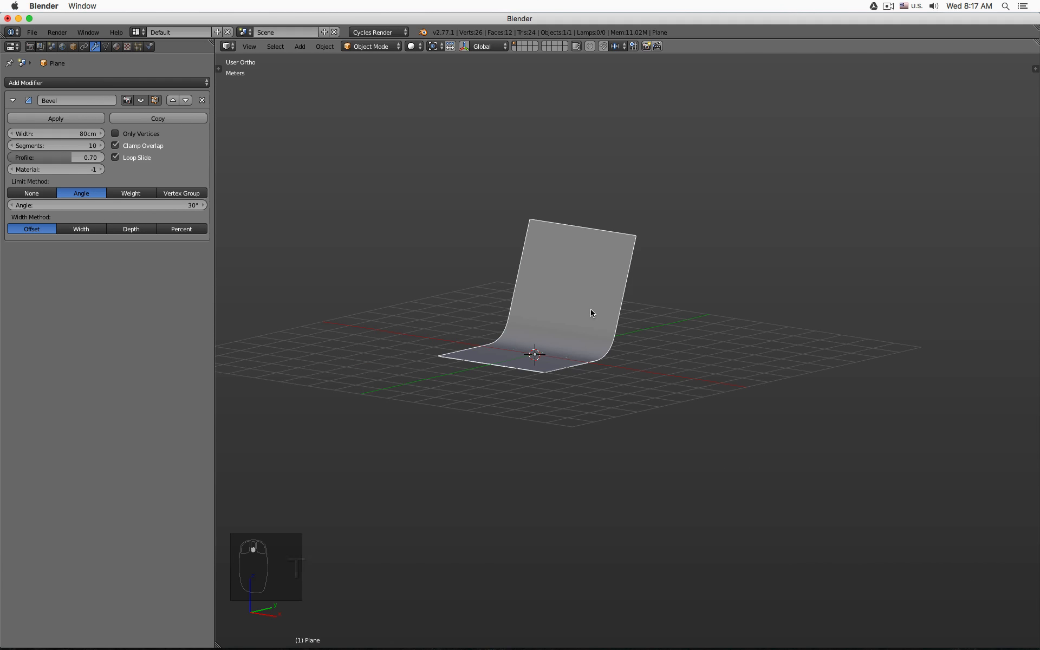
Add a cylinder mesh at the centre of the backdrop
{"action": "middle_click_drag", "start_coordinate": [459, 252], "coordinate": [515, 261], "text": "shift"}
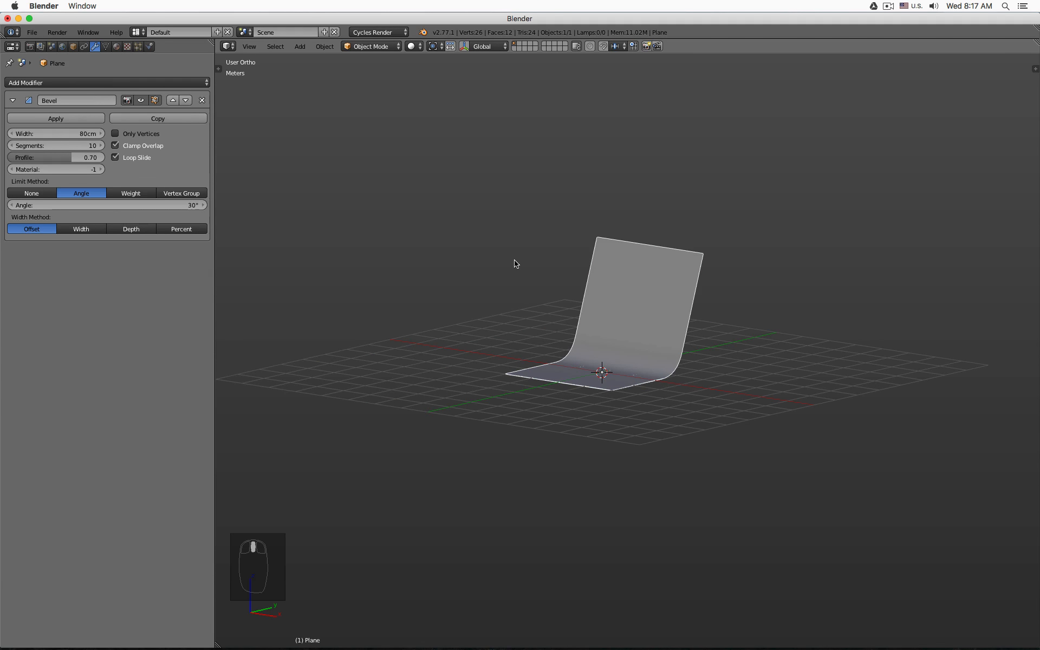
{"action": "key", "text": "shift+a"}
{"action": "mouse_move", "coordinate": [524, 261]}
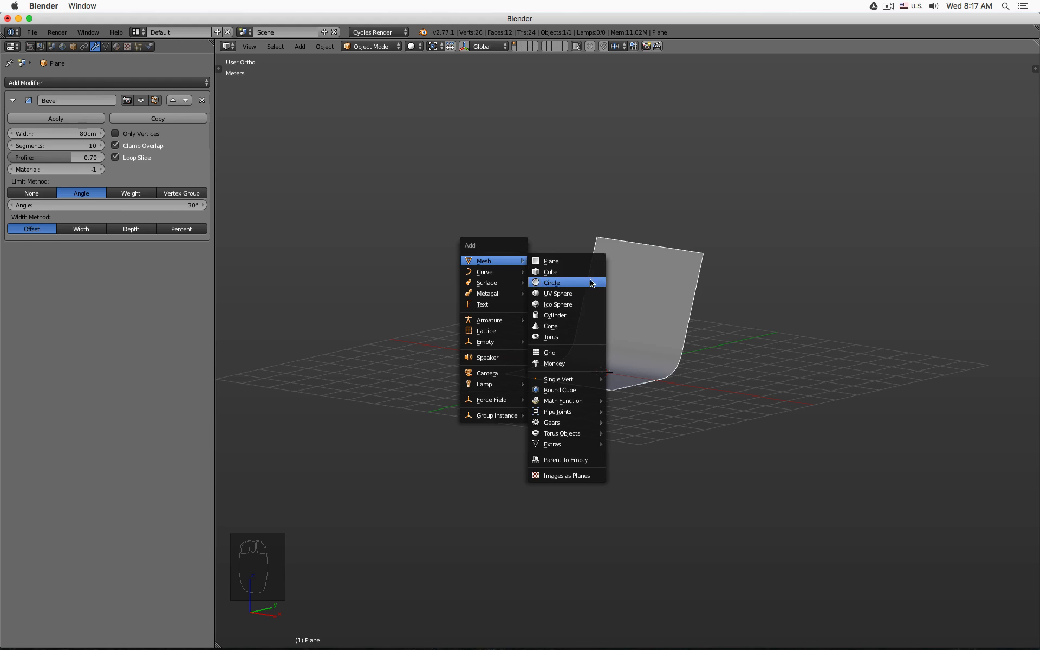
{"action": "left_click", "coordinate": [590, 319]}
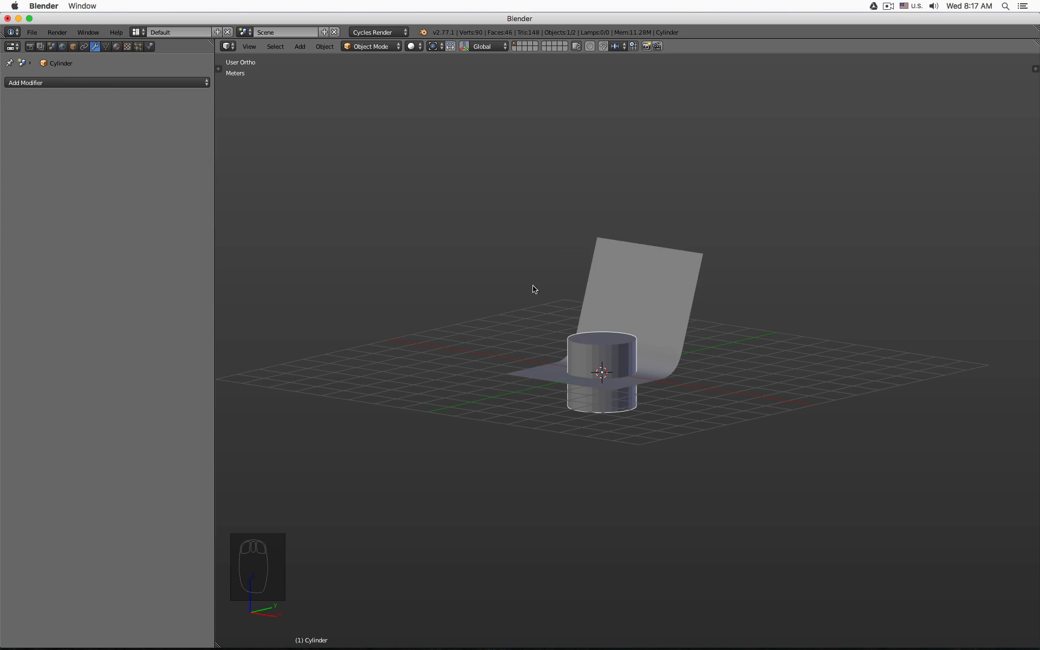
In Edit Mode, scale the whole cylinder down uniformly to about 0.49
{"action": "scroll", "coordinate": [478, 289], "scroll_direction": "up", "scroll_amount": 5}
{"action": "scroll", "coordinate": [541, 288], "scroll_direction": "down", "scroll_amount": 2}
{"action": "middle_click_drag", "start_coordinate": [643, 277], "coordinate": [408, 188], "text": "shift"}
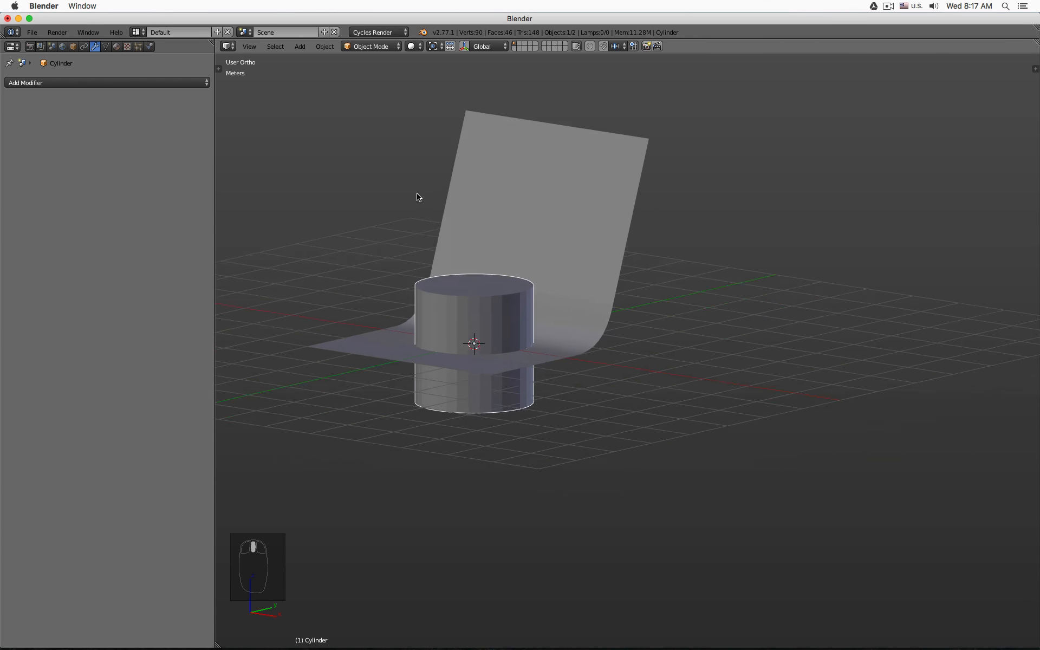
{"action": "scroll", "coordinate": [640, 255], "scroll_direction": "up", "scroll_amount": 2}
{"action": "key", "text": "Tab"}
{"action": "middle_click_drag", "start_coordinate": [527, 249], "coordinate": [789, 239], "text": "shift"}
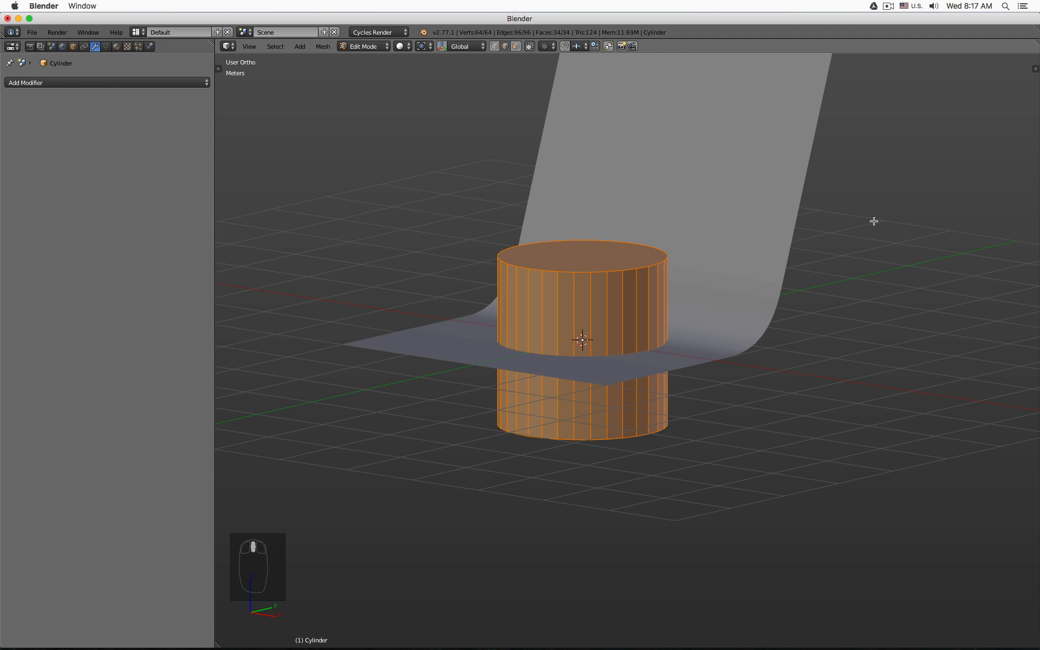
{"action": "key", "text": "s"}
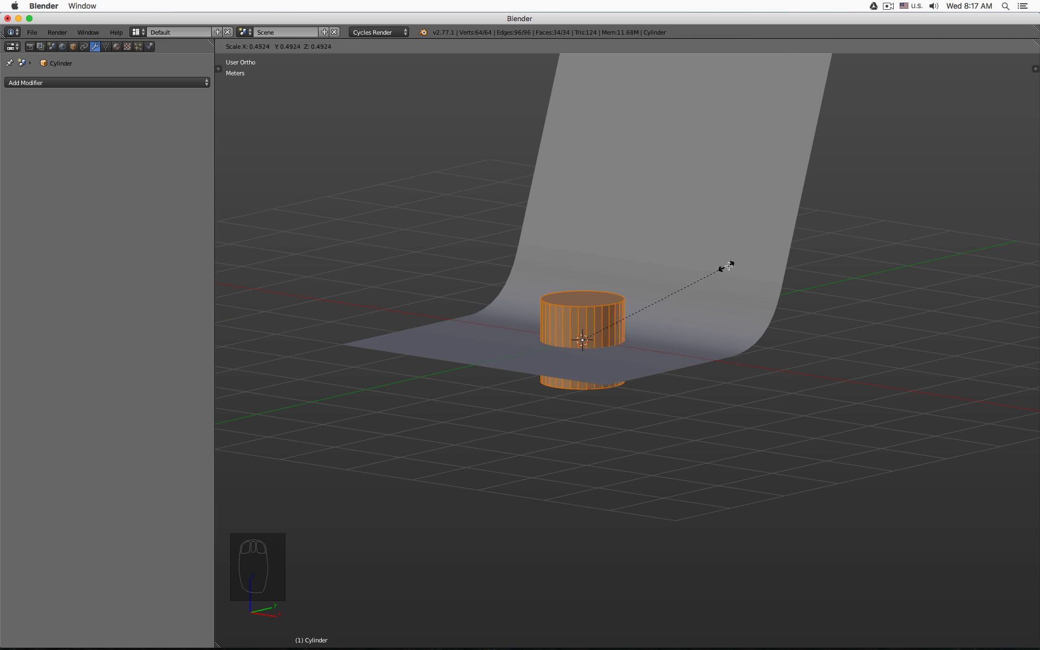
{"action": "left_click", "coordinate": [727, 266]}
Flatten the cylinder along the Z axis into a low disc
{"action": "key", "text": "s"}
{"action": "key", "text": "z"}
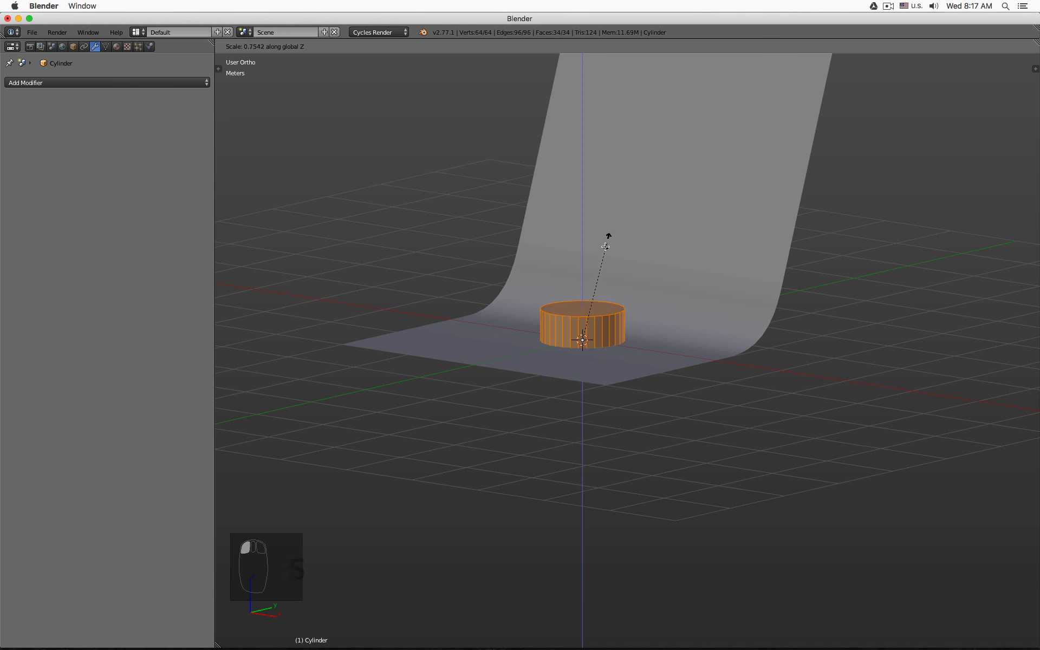
{"action": "left_click", "coordinate": [591, 306]}
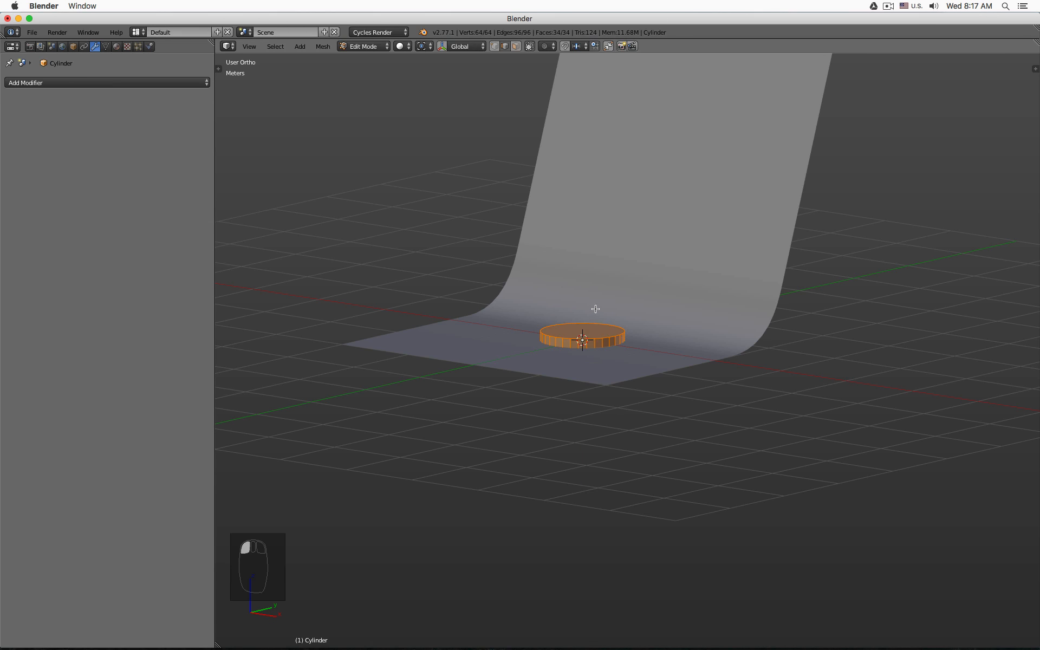
In the front wireframe view, scale the cylinder mesh a little flatter in height in Edit Mode
{"action": "key", "text": "KP_1"}
{"action": "key", "text": "Tab"}
{"action": "key", "text": "z"}
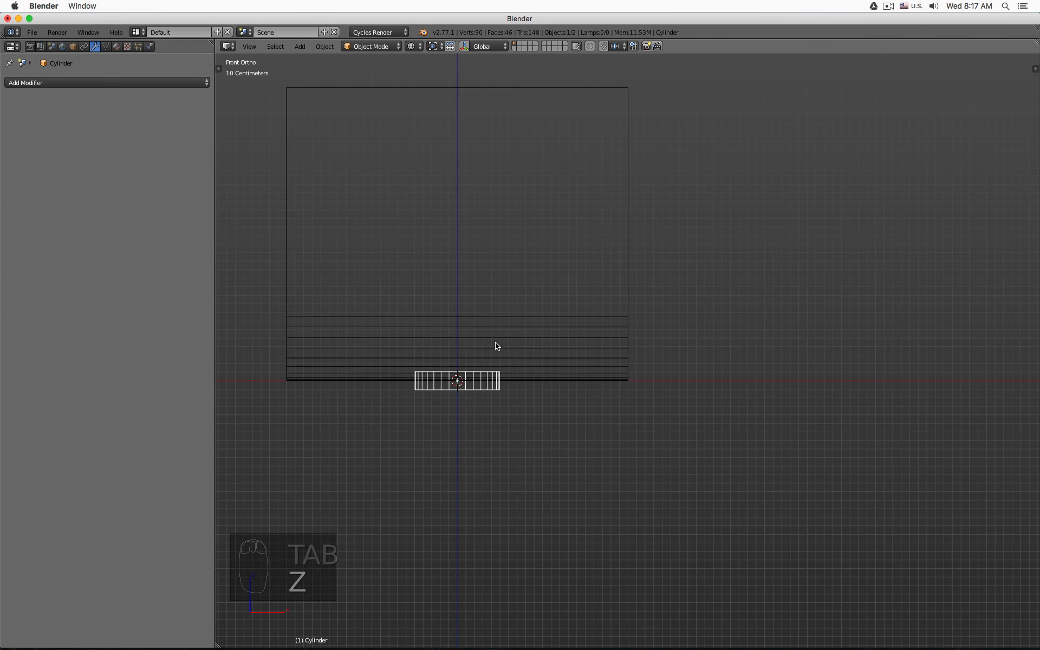
{"action": "scroll", "coordinate": [495, 344], "scroll_direction": "up", "scroll_amount": 6}
{"action": "key", "text": "Tab"}
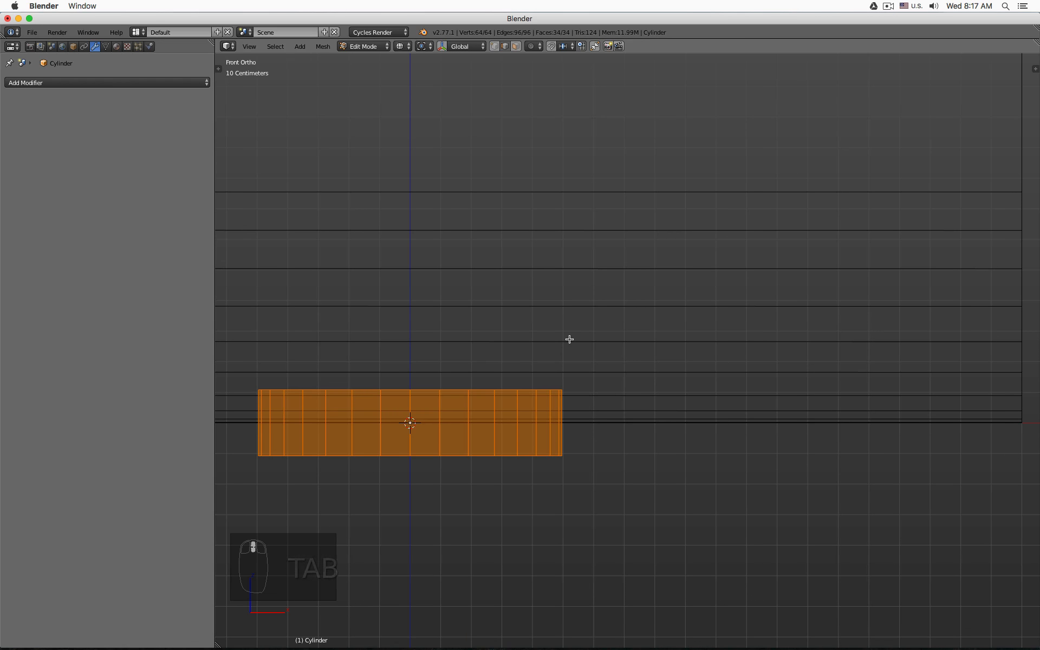
{"action": "key", "text": "s"}
{"action": "left_click", "coordinate": [486, 383]}
Move the cylinder along Z in Object Mode until its base lies close to the backdrop floor in solid view
{"action": "key", "text": "Tab"}
{"action": "key", "text": "g"}
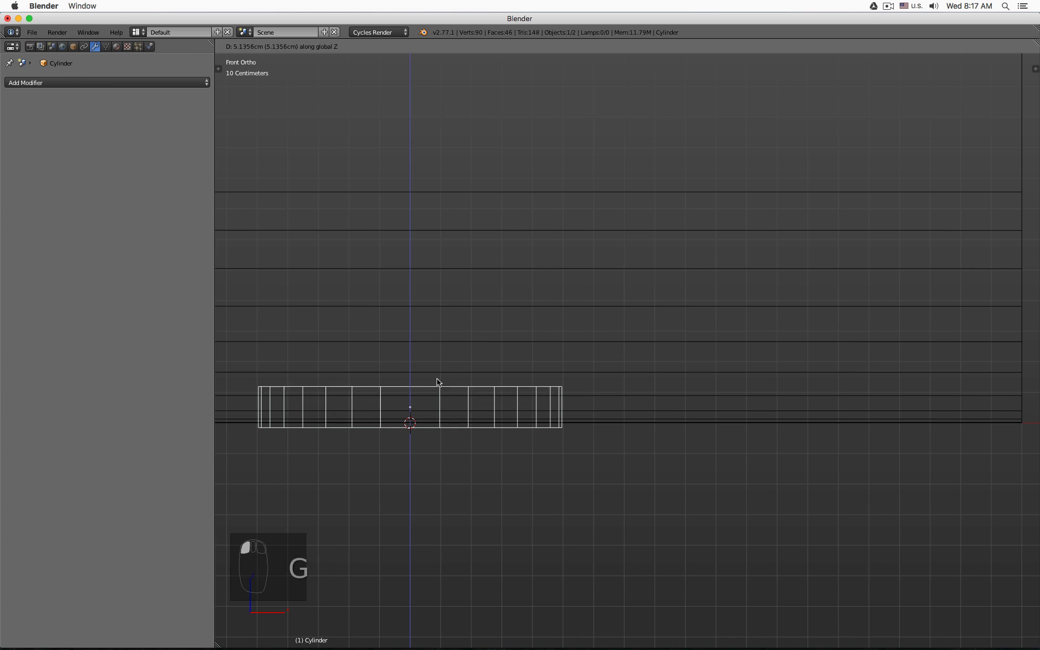
{"action": "left_click", "coordinate": [434, 365]}
{"action": "key", "text": "z"}
{"action": "scroll", "coordinate": [518, 397], "scroll_direction": "up", "scroll_amount": 3}
{"action": "key", "text": "g"}
{"action": "middle_click_drag", "start_coordinate": [520, 400], "coordinate": [524, 466]}
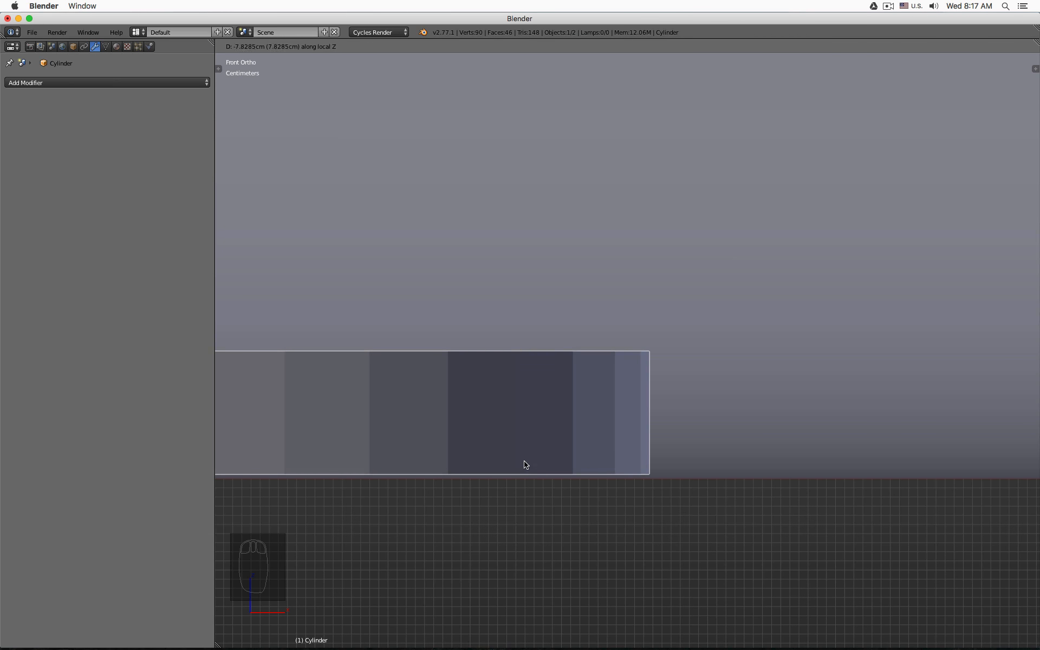
{"action": "left_click", "coordinate": [524, 468]}
Lower the cylinder about 4.9 mm along Z so that it rests on the backdrop floor
{"action": "scroll", "coordinate": [697, 520], "scroll_direction": "up", "scroll_amount": 4}
{"action": "scroll", "coordinate": [513, 401], "scroll_direction": "up", "scroll_amount": 3}
{"action": "key", "text": "g"}
{"action": "middle_click_drag", "start_coordinate": [553, 337], "coordinate": [604, 422]}
{"action": "left_click", "coordinate": [567, 452]}
{"action": "scroll", "coordinate": [575, 450], "scroll_direction": "down", "scroll_amount": 5}
{"action": "scroll", "coordinate": [601, 425], "scroll_direction": "down", "scroll_amount": 2}
{"action": "scroll", "coordinate": [596, 423], "scroll_direction": "down", "scroll_amount": 5}
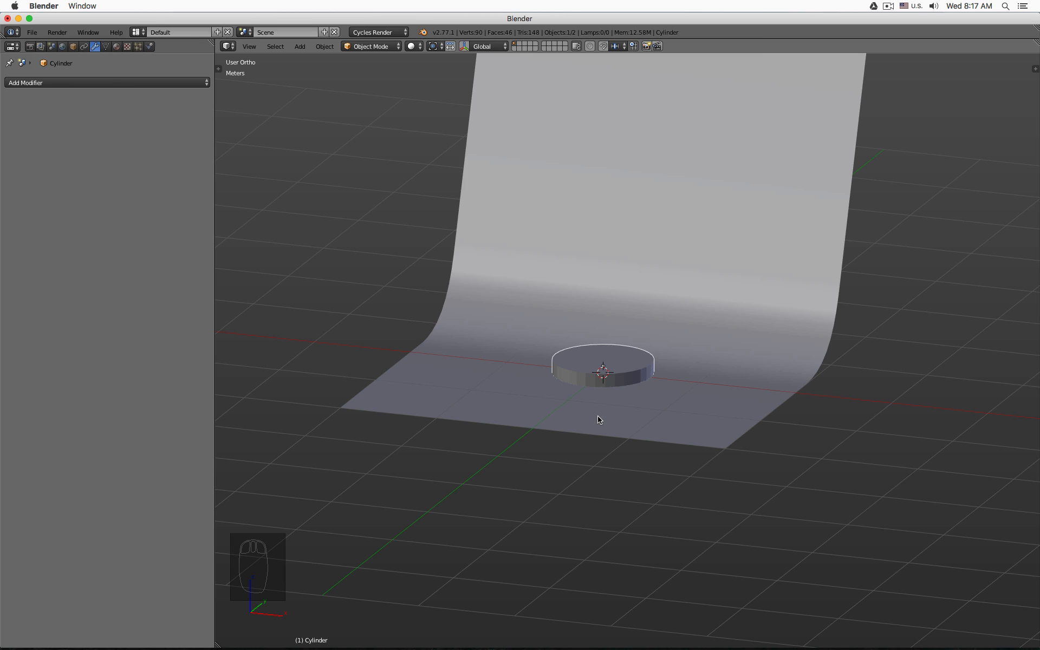
Apply smooth shading to the cylinder
{"action": "key", "text": "t"}
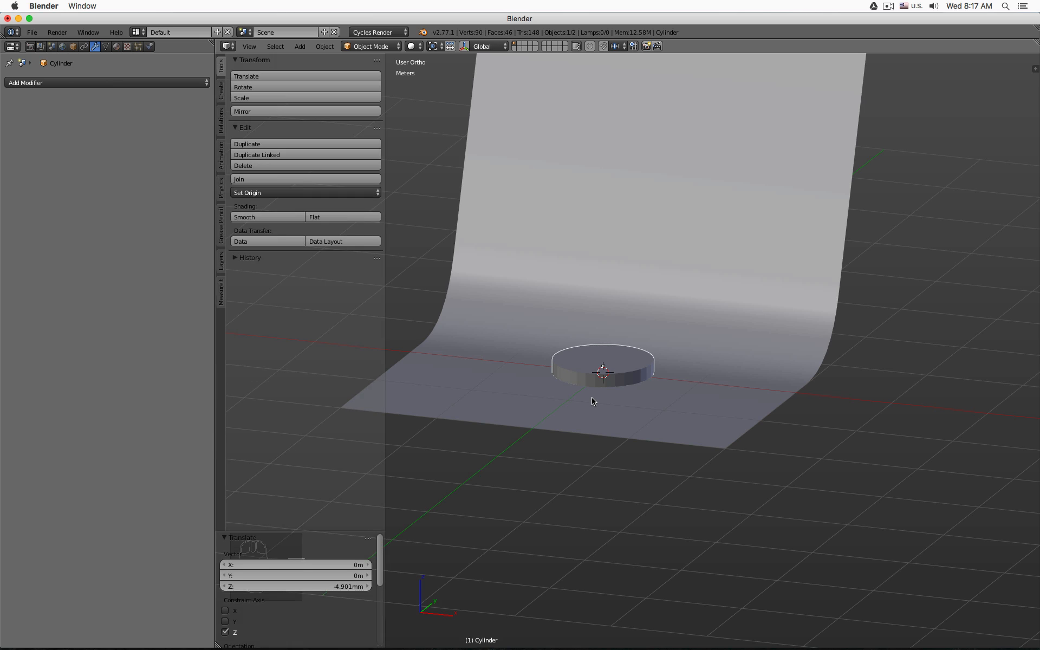
{"action": "left_click", "coordinate": [283, 218]}
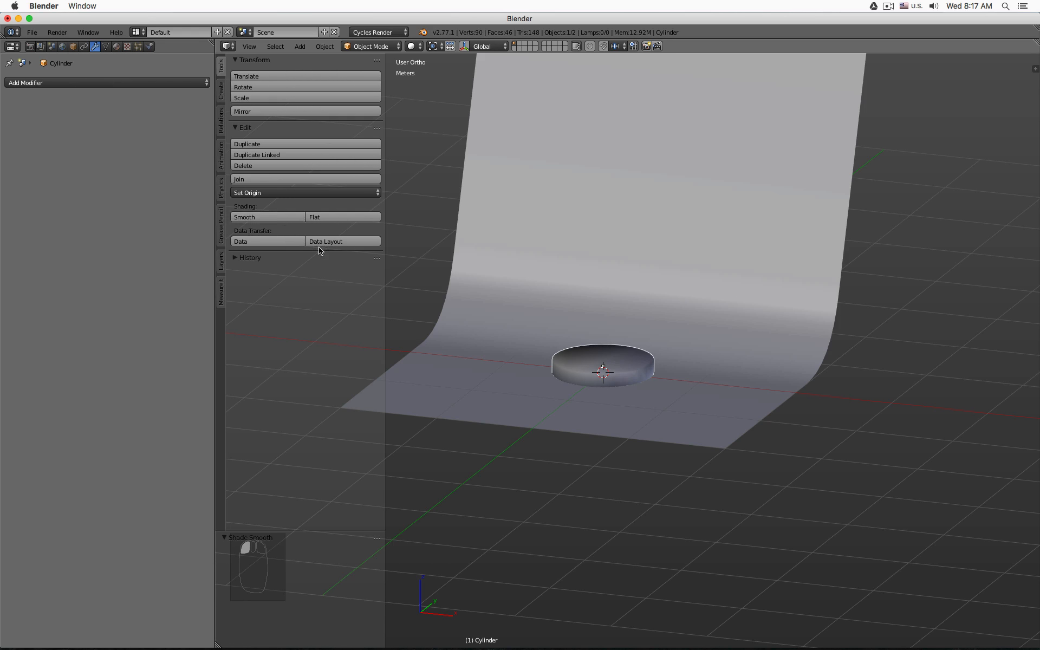
{"action": "scroll", "coordinate": [582, 373], "scroll_direction": "up", "scroll_amount": 5}
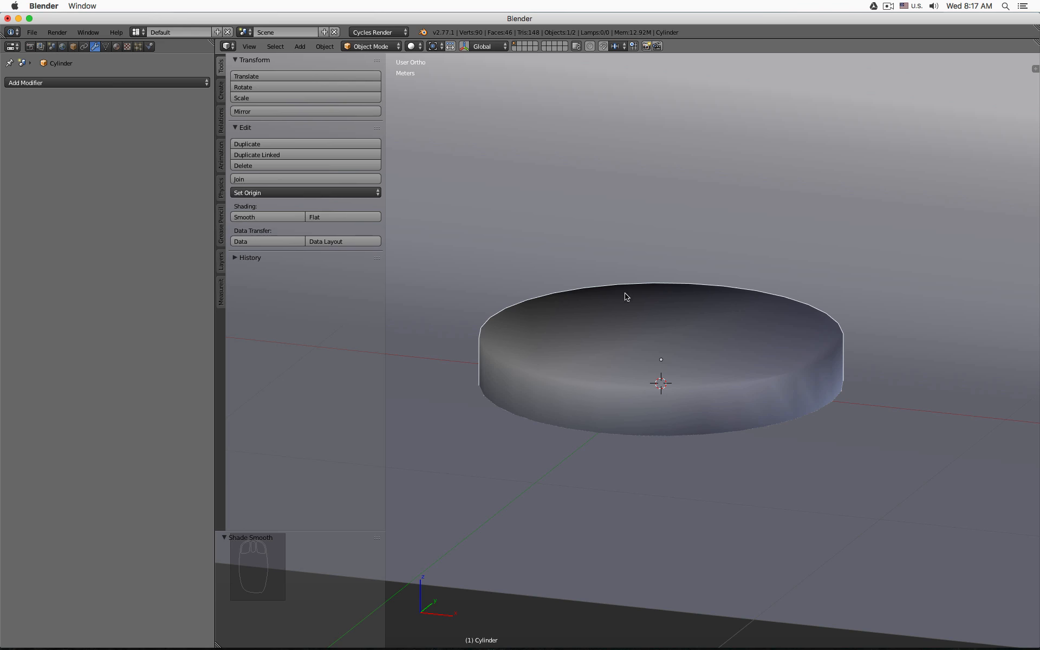
{"action": "key", "text": "t"}
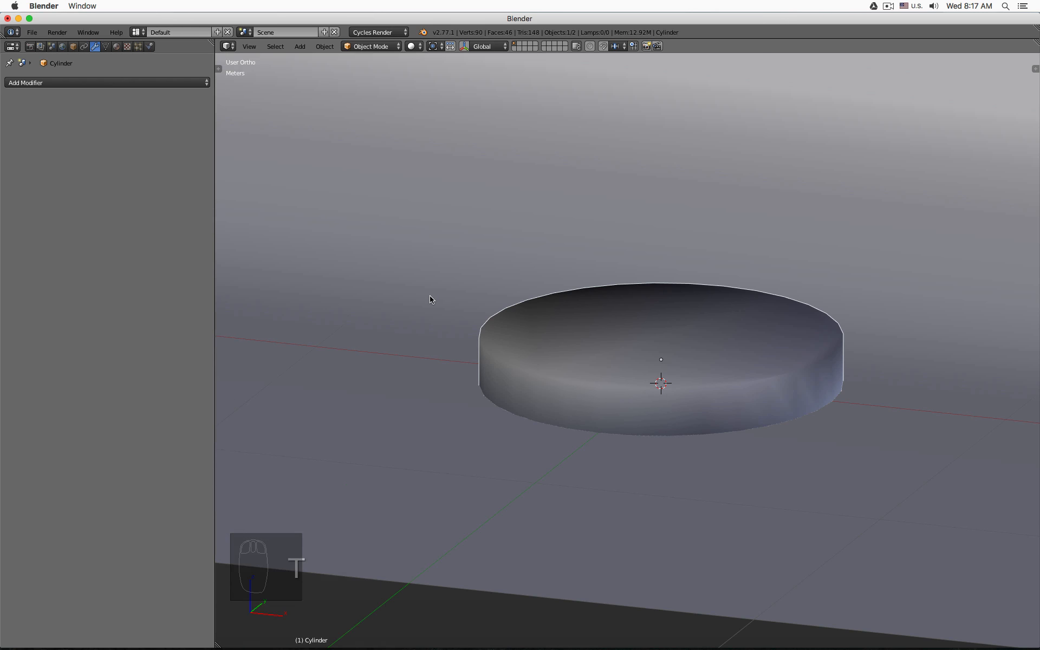
Enable Auto Smooth for the cylinder's normals, comparing its shading with the option off and on
{"action": "left_click", "coordinate": [106, 47]}
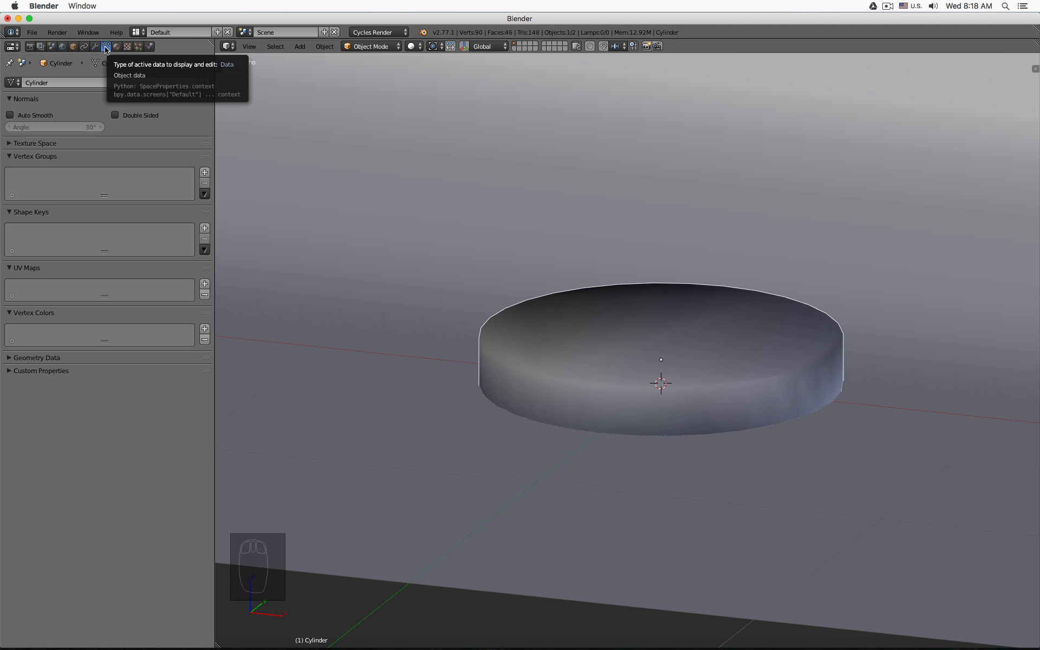
{"action": "left_click", "coordinate": [9, 116]}
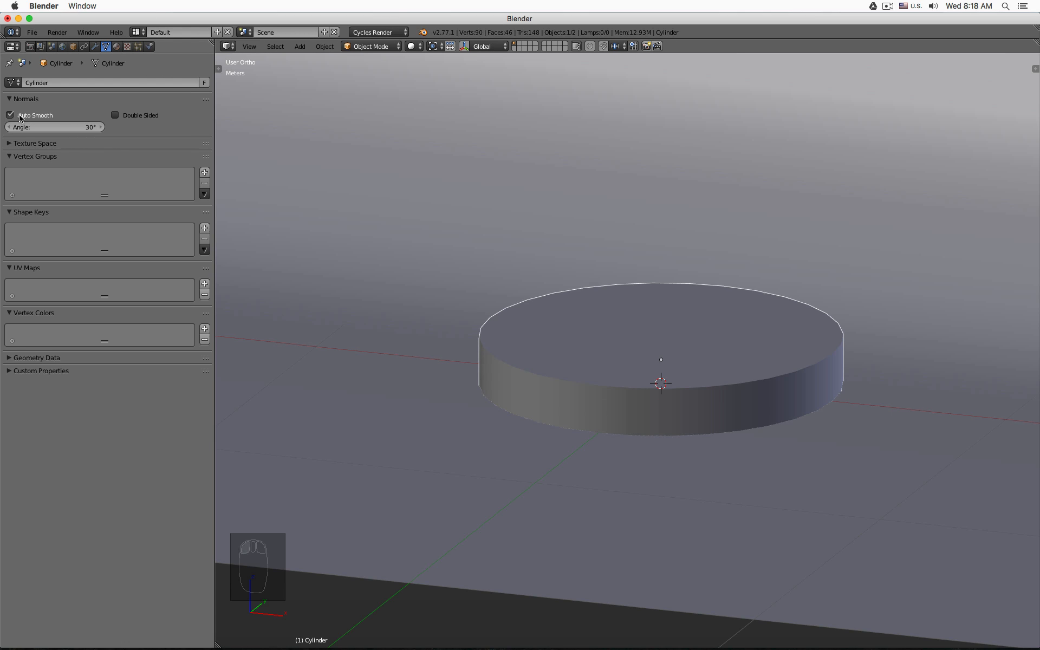
{"action": "left_click", "coordinate": [10, 114]}
{"action": "left_click", "coordinate": [10, 114]}
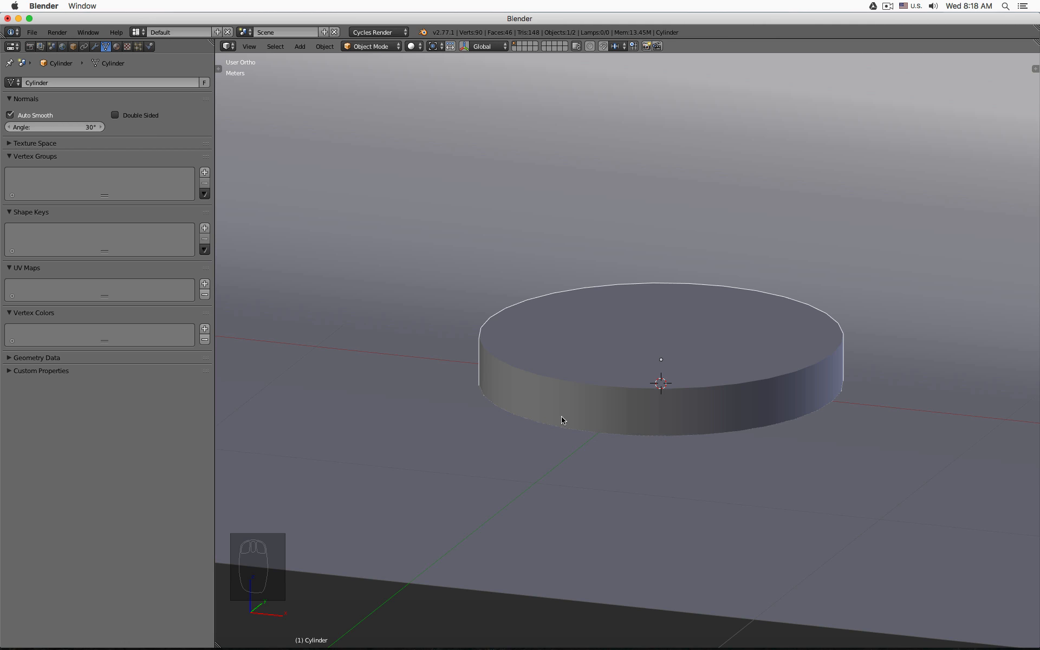
Select two adjacent side faces of the cylinder in the top wireframe view and examine the angle between them
{"action": "key", "text": "KP_7"}
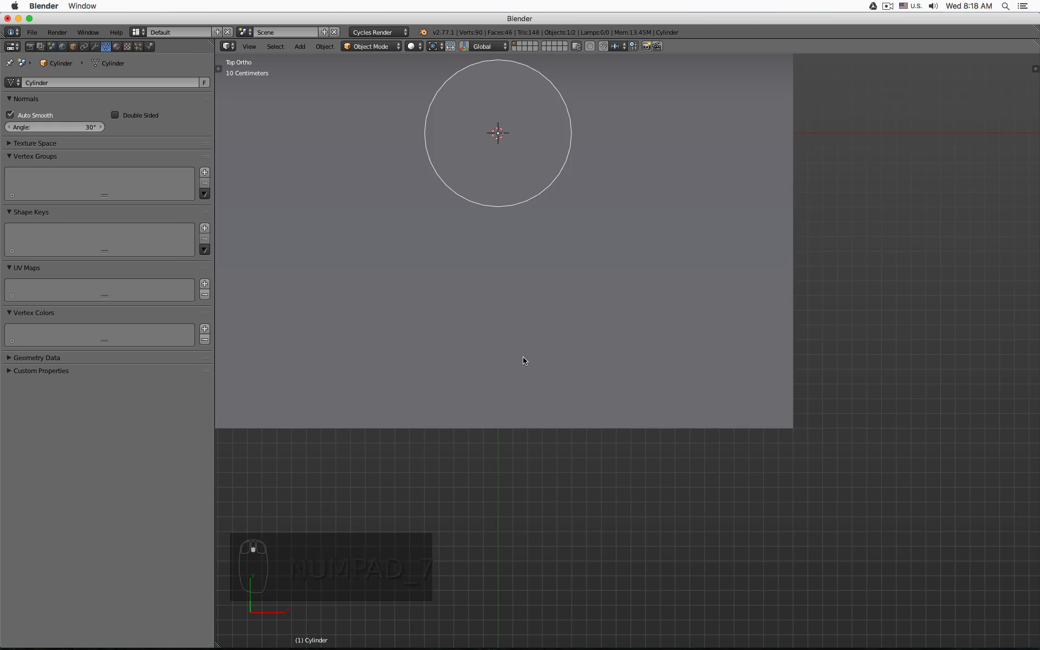
{"action": "scroll", "coordinate": [546, 283], "scroll_direction": "up", "scroll_amount": 8}
{"action": "scroll", "coordinate": [603, 360], "scroll_direction": "up", "scroll_amount": 3}
{"action": "key", "text": "z"}
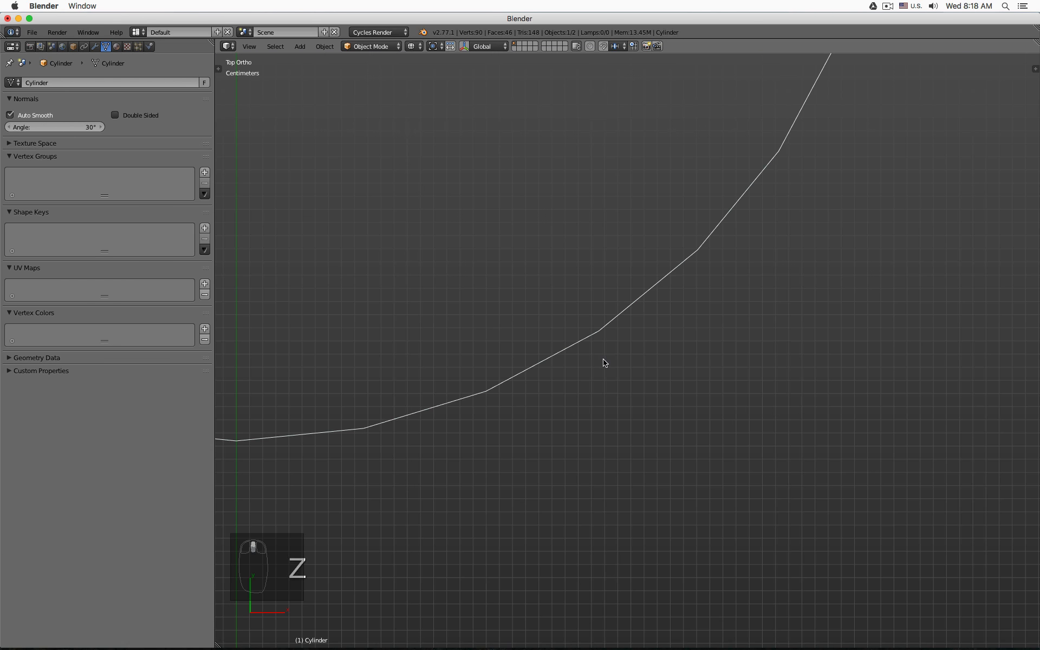
{"action": "key", "text": "Tab"}
{"action": "left_click", "coordinate": [516, 46]}
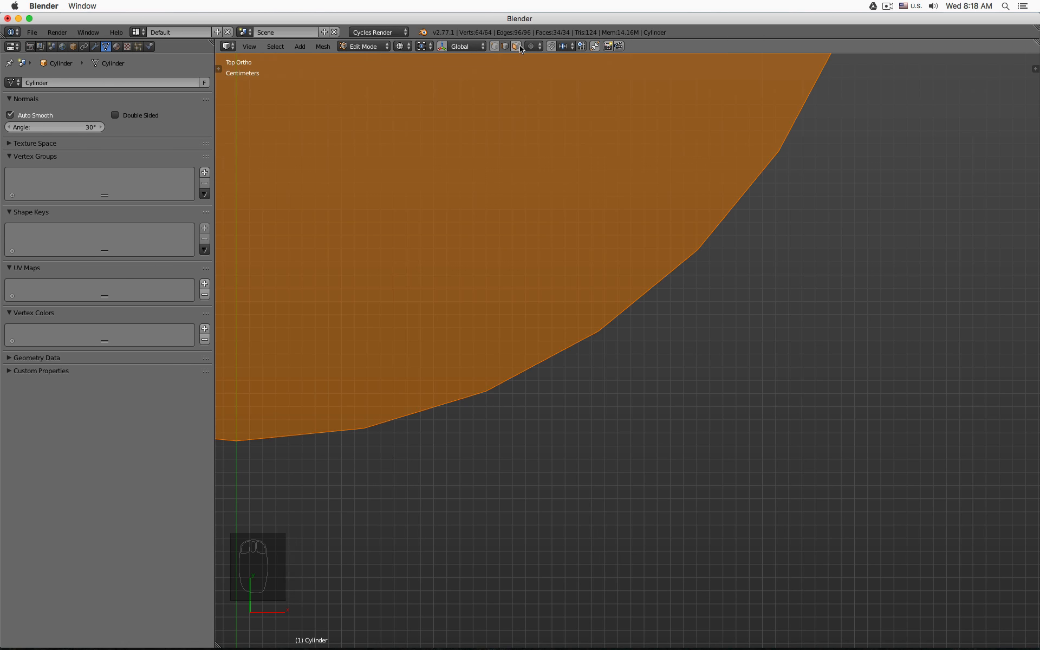
{"action": "left_click", "coordinate": [657, 341]}
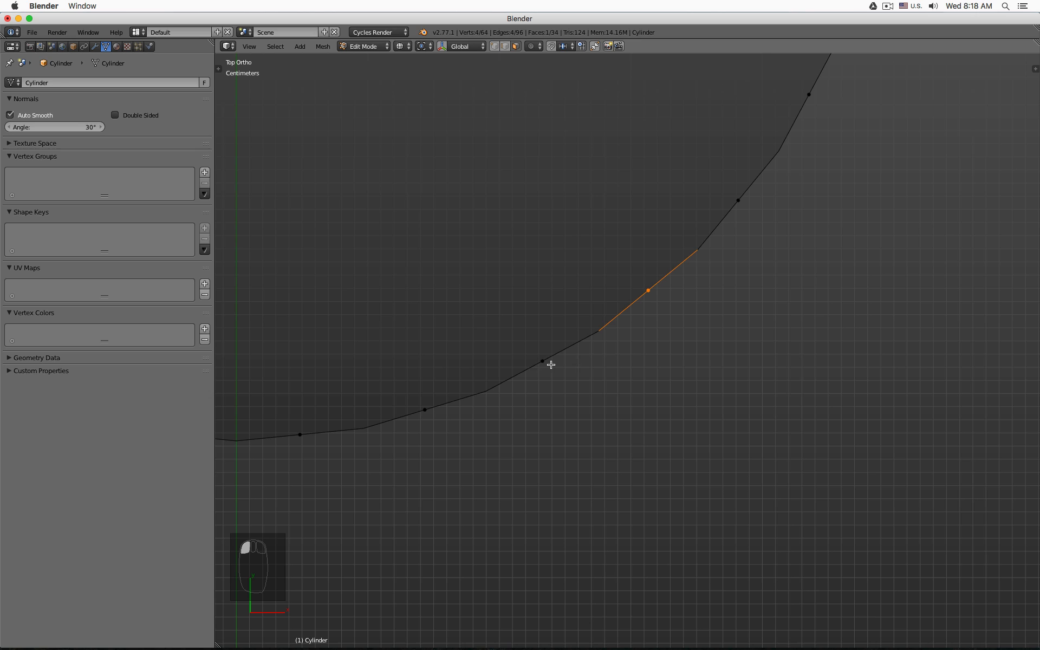
{"action": "left_click", "coordinate": [551, 364], "text": "shift"}
{"action": "scroll", "coordinate": [683, 260], "scroll_direction": "down", "scroll_amount": 5}
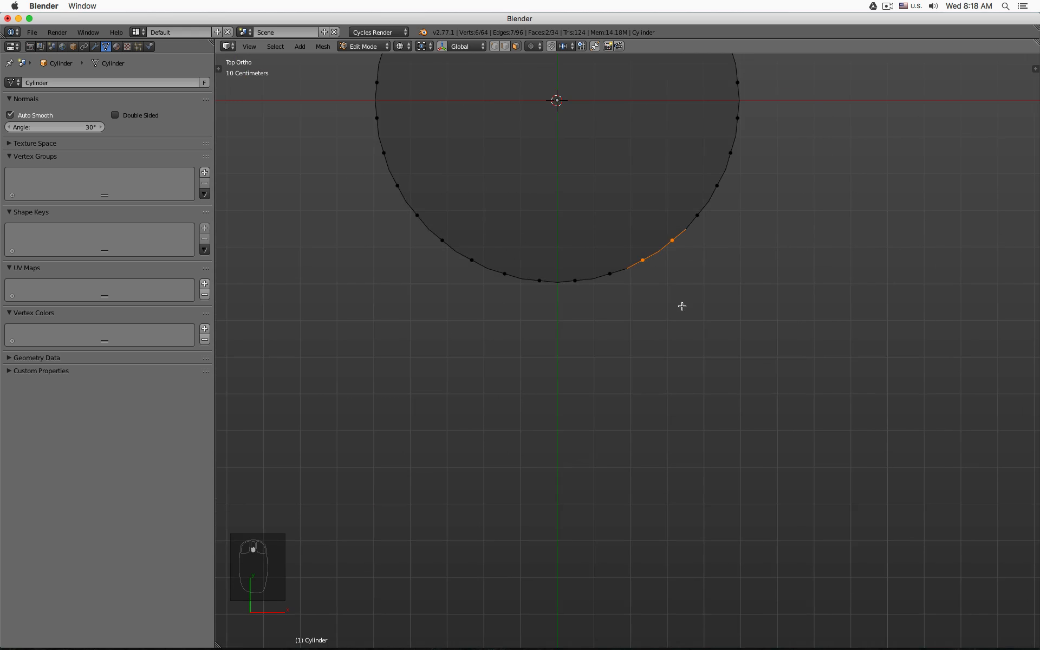
Select the cylinder's top face and one side face to examine their angle, and return to solid Object Mode
{"action": "middle_click_drag", "start_coordinate": [688, 299], "coordinate": [713, 225]}
{"action": "left_click", "coordinate": [576, 436]}
{"action": "left_click", "coordinate": [597, 447], "text": "shift"}
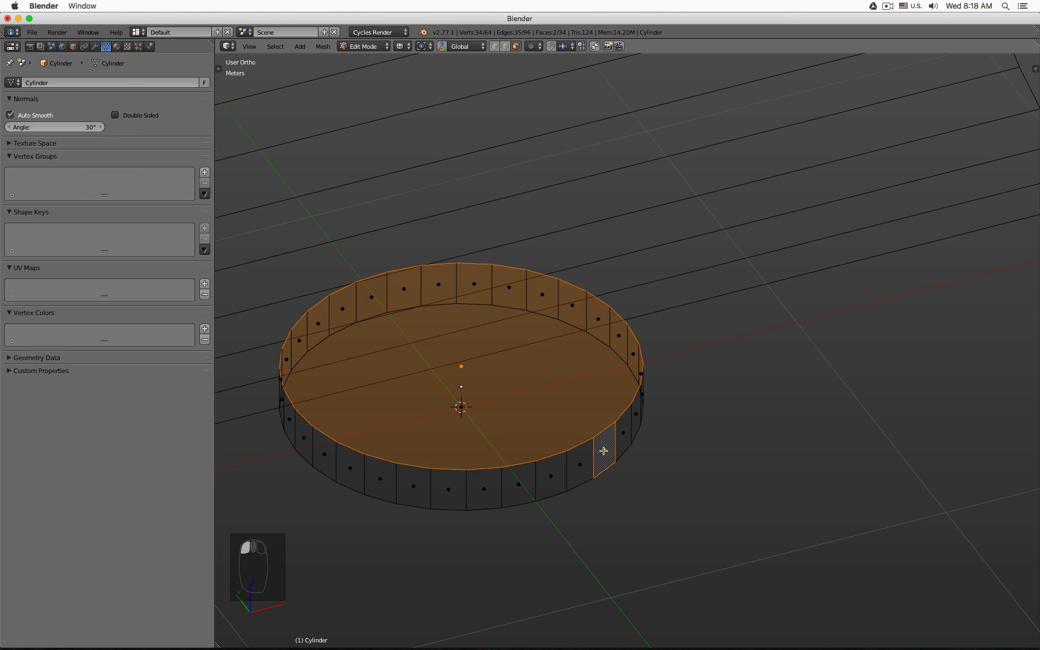
{"action": "scroll", "coordinate": [603, 455], "scroll_direction": "up", "scroll_amount": 4}
{"action": "middle_click_drag", "start_coordinate": [604, 455], "coordinate": [639, 428]}
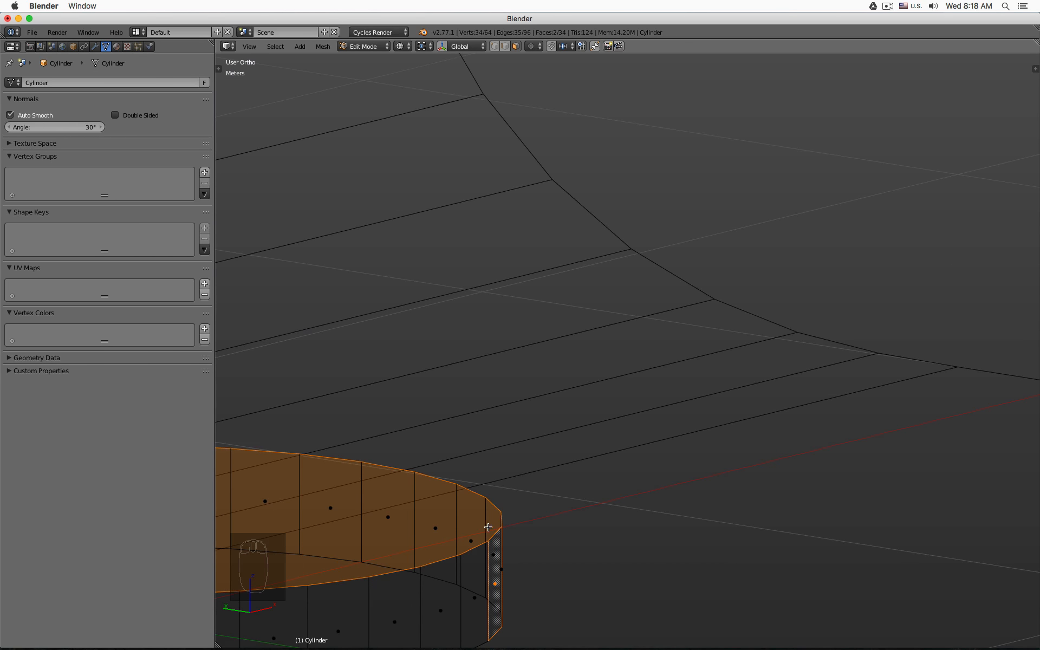
{"action": "key", "text": "z"}
{"action": "scroll", "coordinate": [534, 488], "scroll_direction": "down", "scroll_amount": 3}
{"action": "key", "text": "Tab"}
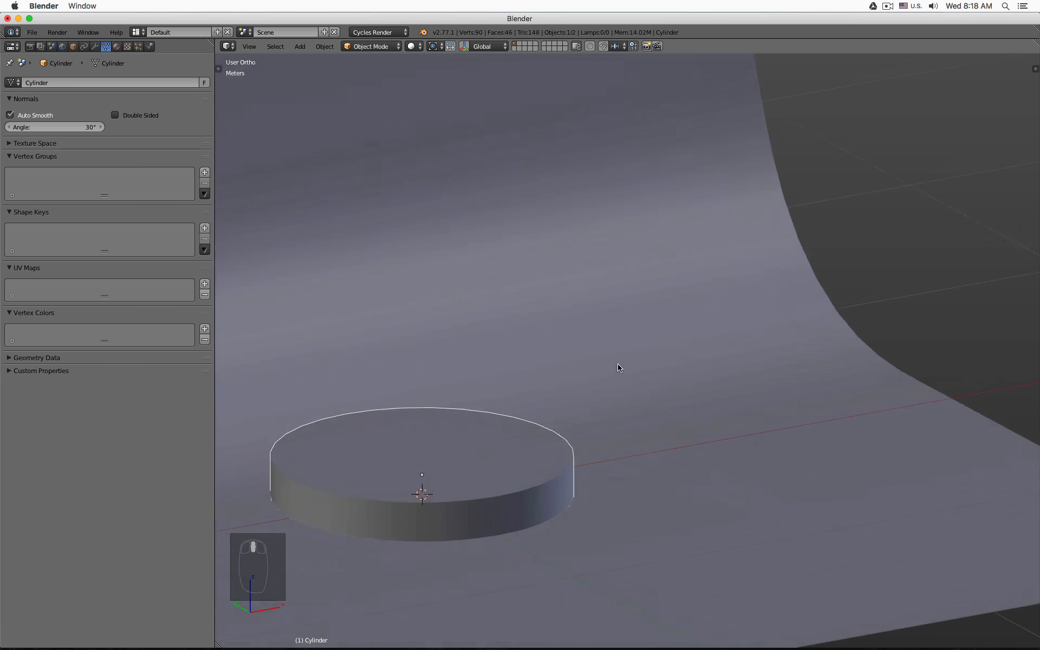
Try an Auto Smooth angle of 120° on the cylinder, and set it back to 30°
{"action": "middle_click_drag", "start_coordinate": [617, 363], "coordinate": [551, 379]}
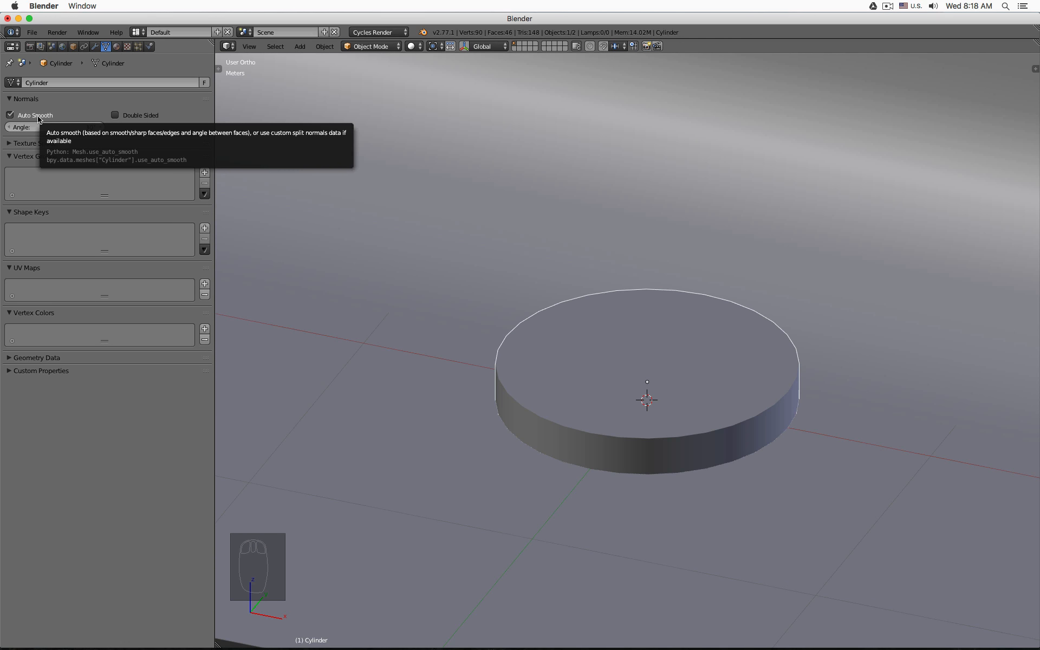
{"action": "scroll", "coordinate": [687, 293], "scroll_direction": "down", "scroll_amount": 5}
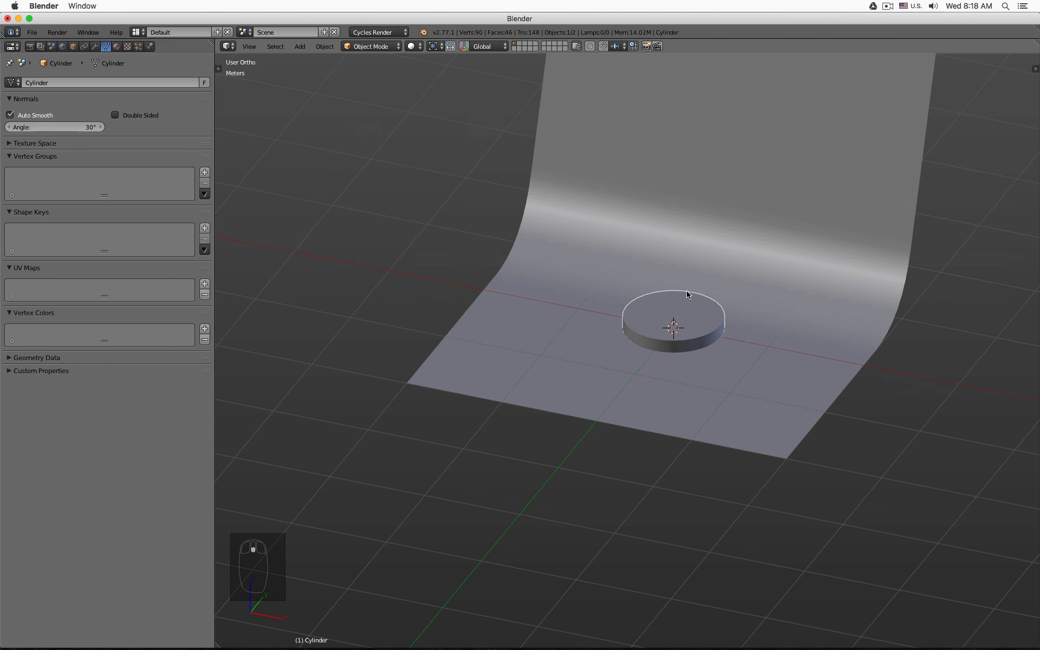
{"action": "left_click", "coordinate": [49, 126]}
{"action": "type", "text": "120"}
{"action": "key", "text": "Return"}
{"action": "left_click", "coordinate": [19, 127]}
{"action": "type", "text": "30"}
{"action": "key", "text": "Return"}
Add a Monkey mesh in the front wireframe view and scale it down to roughly a third of its size
{"action": "scroll", "coordinate": [717, 319], "scroll_direction": "up", "scroll_amount": 6}
{"action": "middle_click_drag", "start_coordinate": [718, 329], "coordinate": [693, 311]}
{"action": "middle_click_drag", "start_coordinate": [846, 373], "coordinate": [649, 304], "text": "shift"}
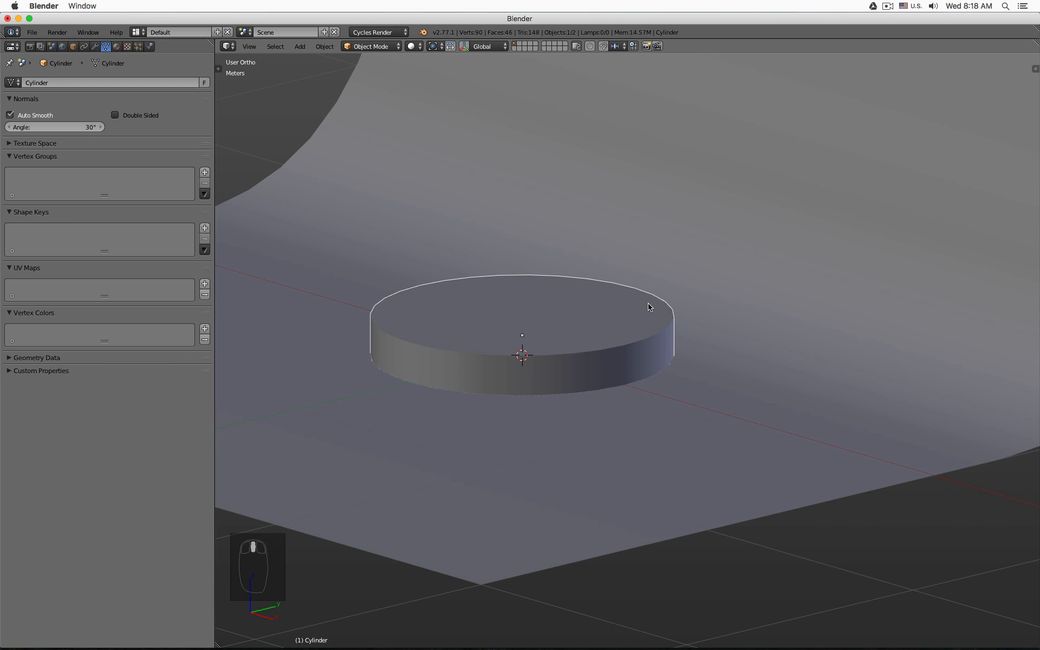
{"action": "key", "text": "KP_1"}
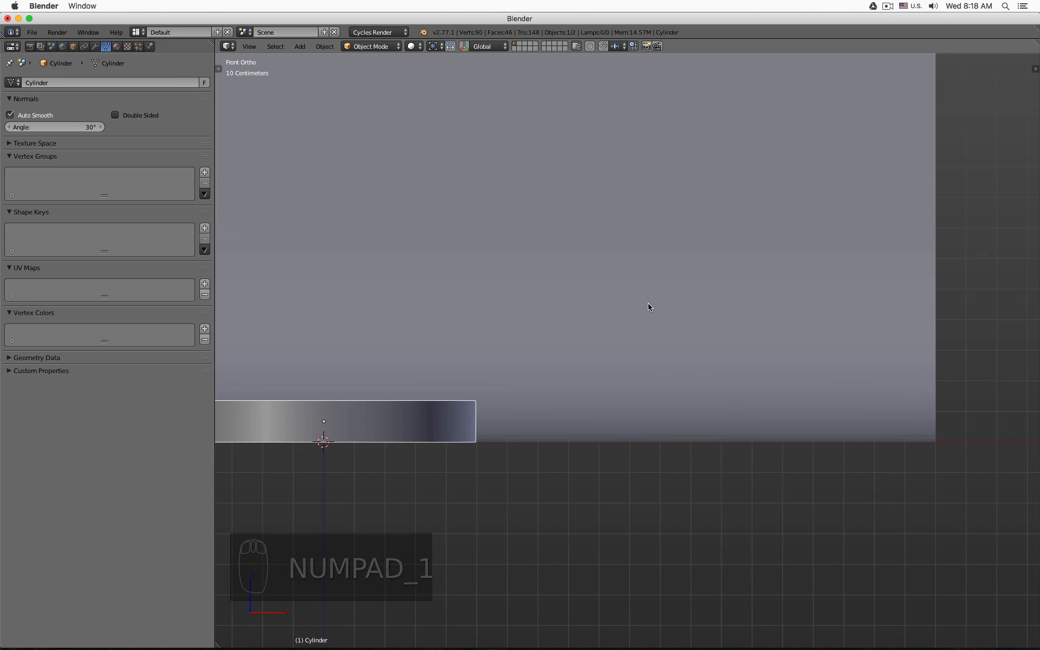
{"action": "key", "text": "z"}
{"action": "key", "text": "shift+a"}
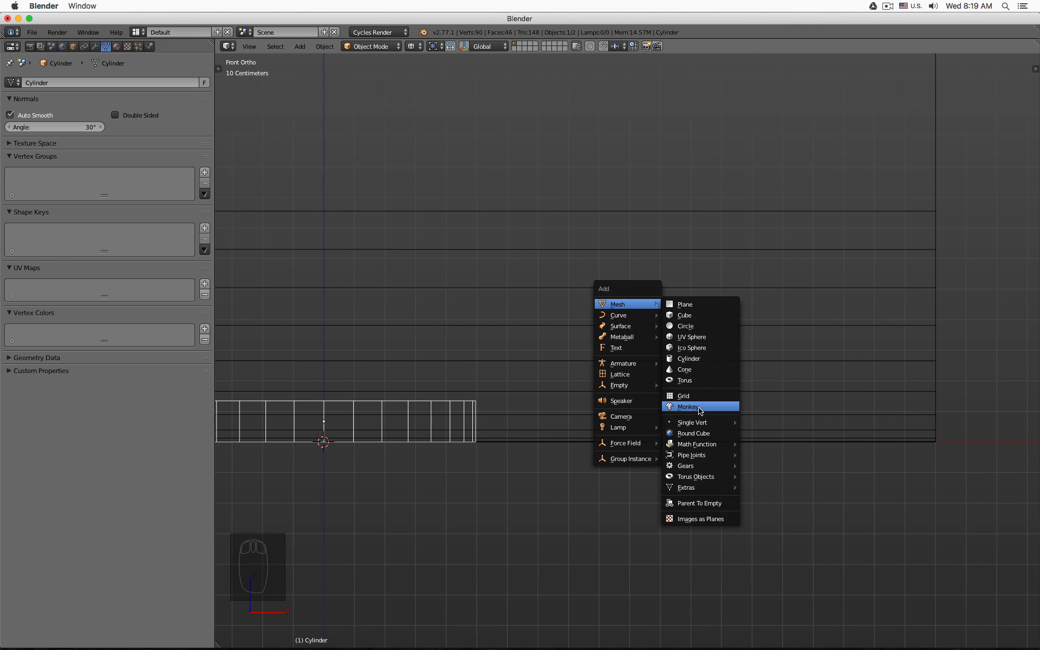
{"action": "left_click", "coordinate": [688, 407]}
{"action": "scroll", "coordinate": [623, 379], "scroll_direction": "down", "scroll_amount": 3}
{"action": "key", "text": "s"}
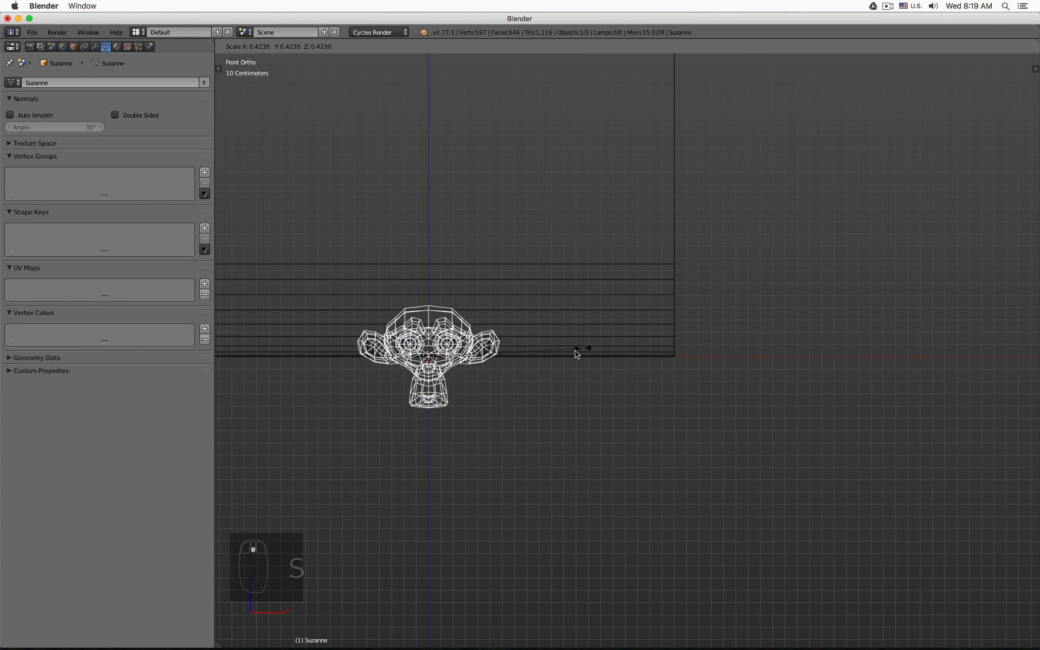
{"action": "left_click", "coordinate": [543, 356]}
In the right side view, raise the monkey above the pedestal, tilt it slightly backward and place it just over the pedestal's top
{"action": "key", "text": "KP_3"}
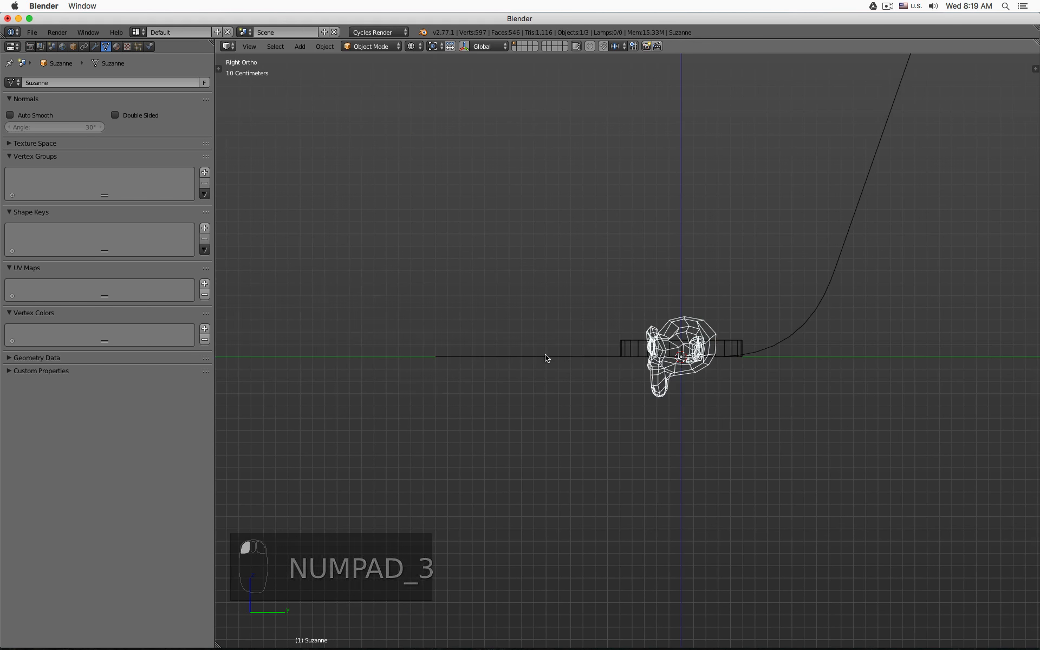
{"action": "key", "text": "g"}
{"action": "left_click", "coordinate": [647, 285]}
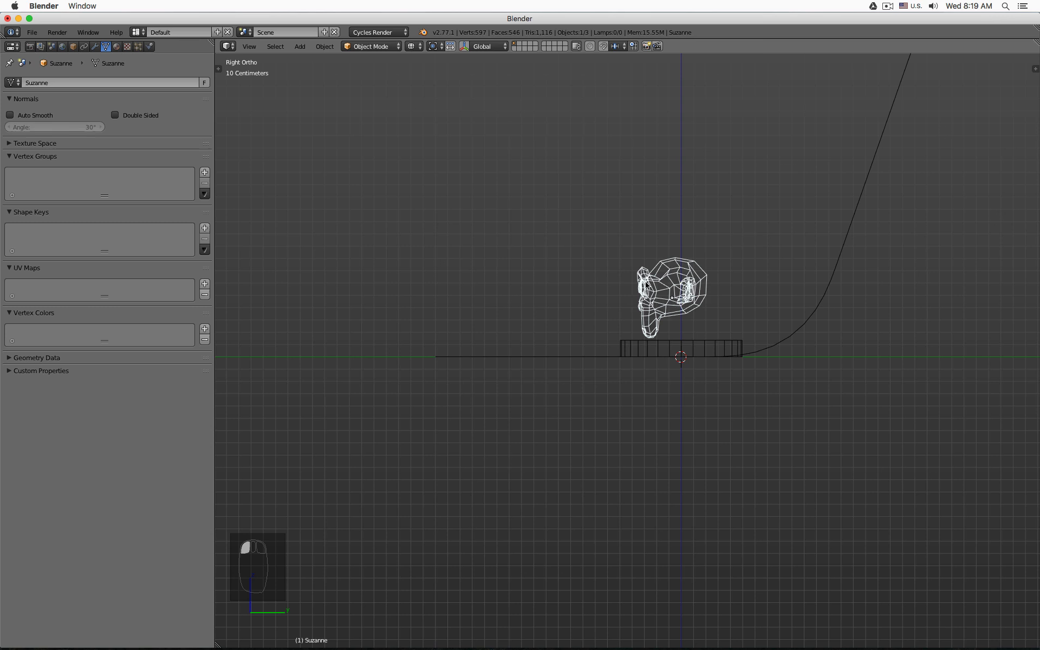
{"action": "key", "text": "t"}
{"action": "key", "text": "t"}
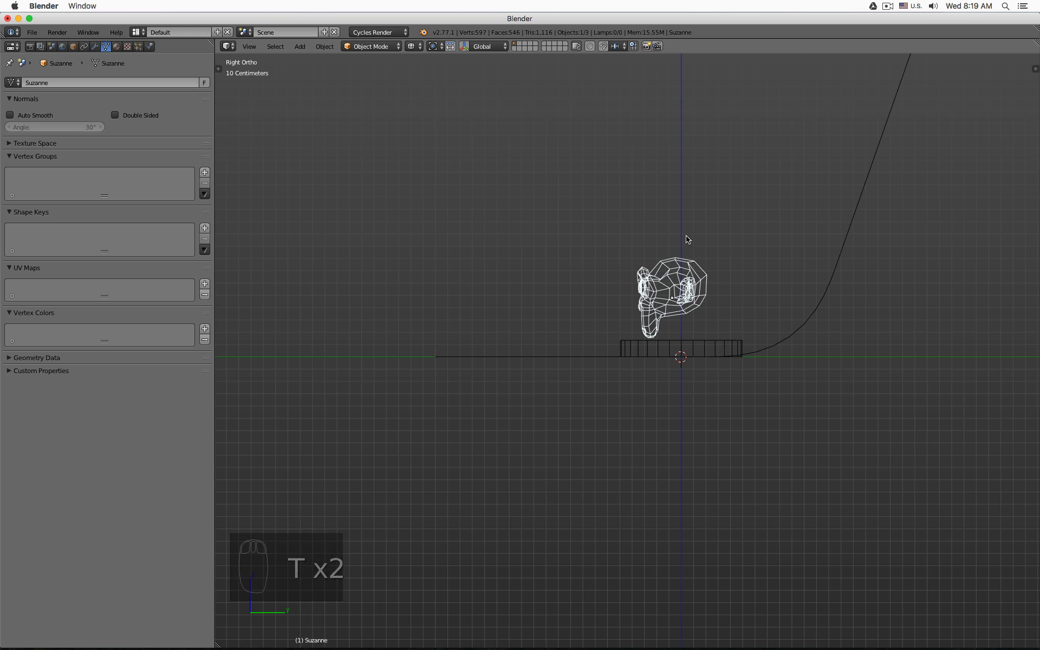
{"action": "key", "text": "r"}
{"action": "left_click", "coordinate": [694, 254]}
{"action": "key", "text": "g"}
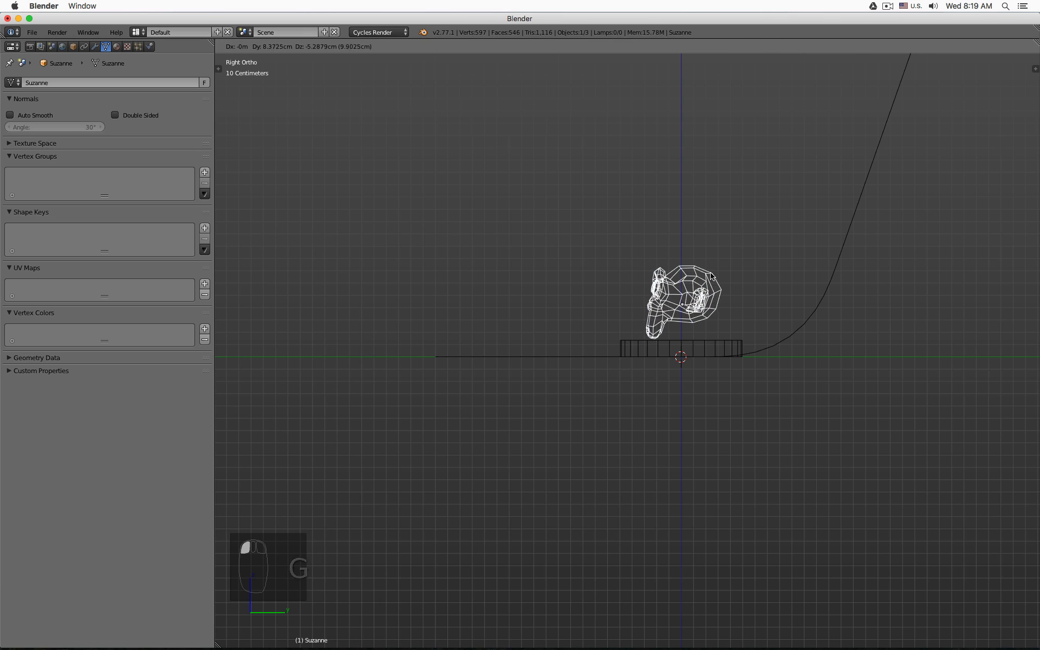
{"action": "left_click", "coordinate": [707, 334]}
Move the monkey and the pedestal together about 44 cm along negative Y, away from the backdrop's curve
{"action": "left_click", "coordinate": [710, 343], "text": "shift"}
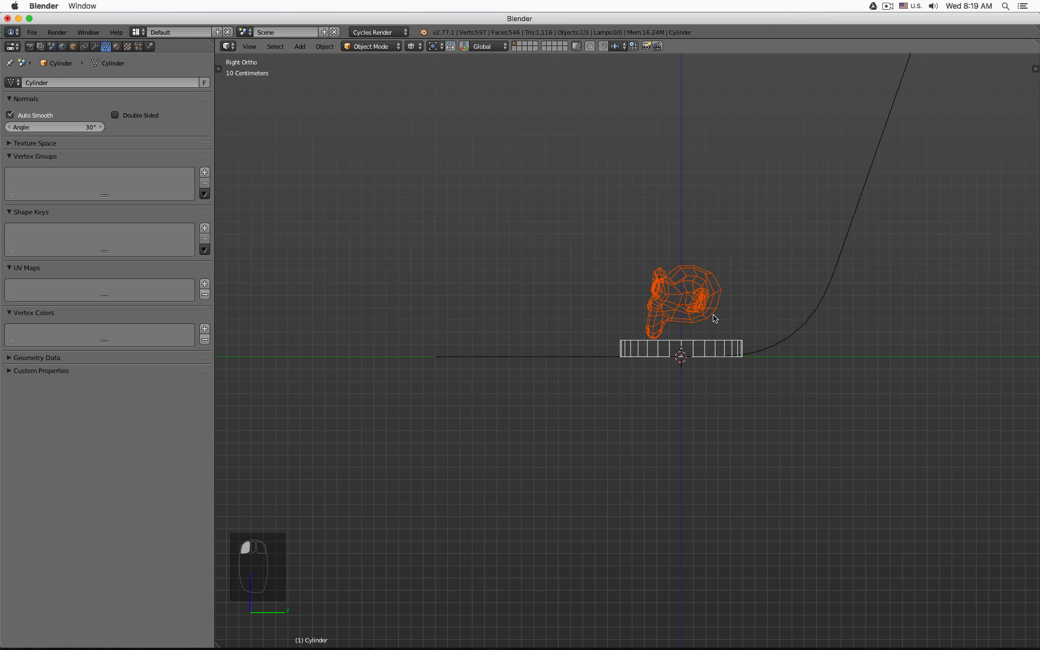
{"action": "key", "text": "g"}
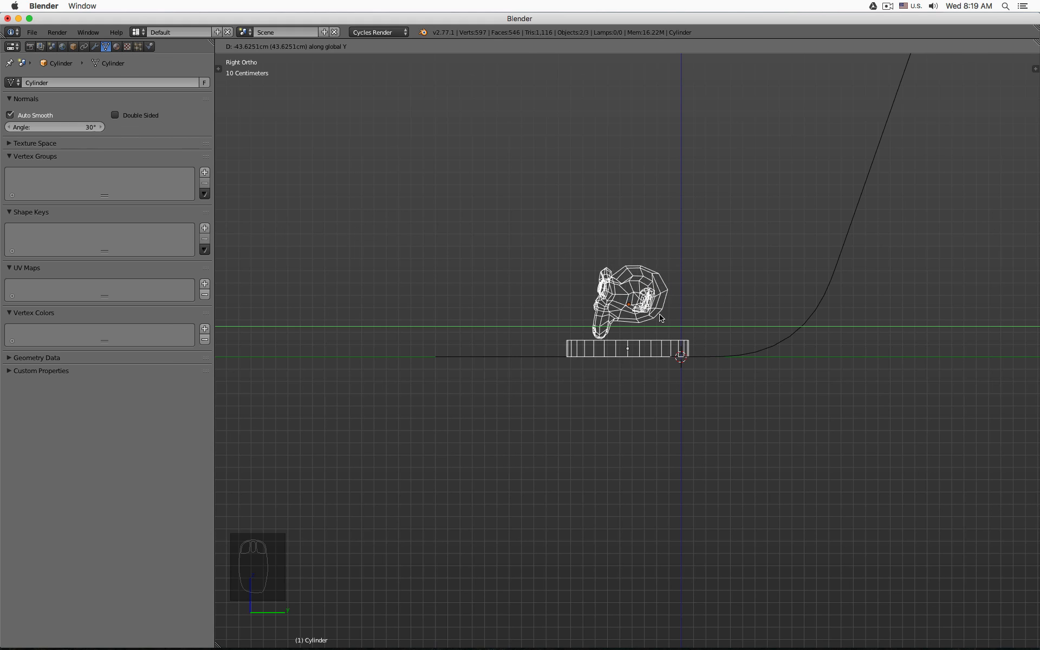
{"action": "left_click", "coordinate": [622, 304]}
{"action": "mouse_move", "coordinate": [622, 304]}
{"action": "middle_mouse_down"}
{"action": "mouse_move", "coordinate": [716, 343]}
{"action": "mouse_move", "coordinate": [493, 289]}
{"action": "mouse_move", "coordinate": [503, 266]}
{"action": "mouse_move", "coordinate": [490, 353]}
{"action": "mouse_move", "coordinate": [501, 242]}
{"action": "middle_mouse_up"}
{"action": "key", "text": "z"}
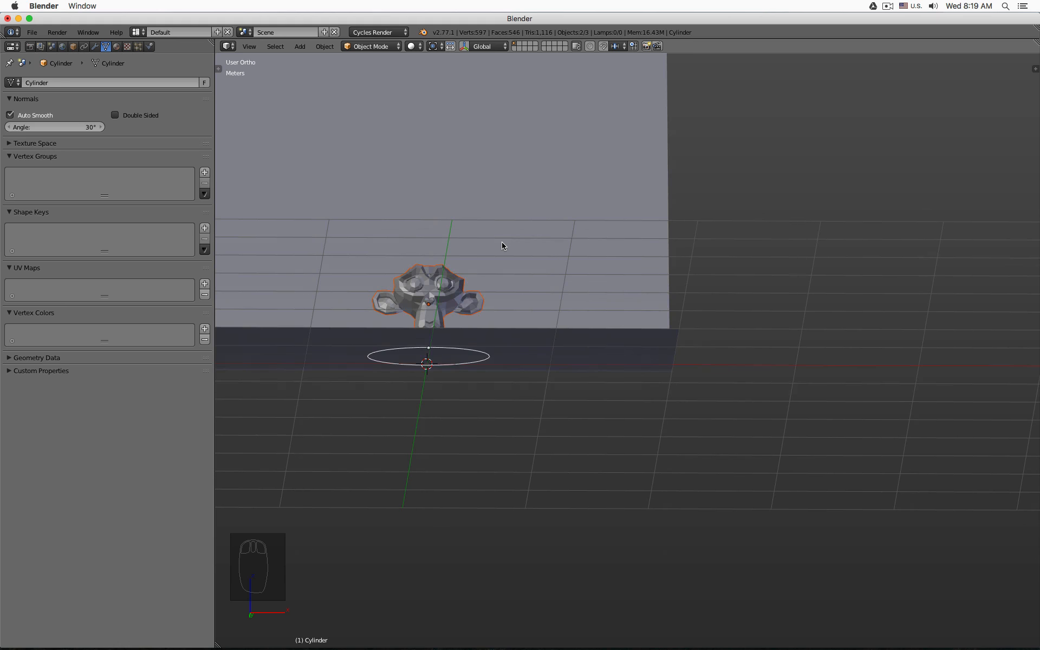
{"action": "key", "text": "KP_1"}
{"action": "scroll", "coordinate": [557, 255], "scroll_direction": "down", "scroll_amount": 4}
{"action": "middle_click_drag", "start_coordinate": [583, 262], "coordinate": [469, 283]}
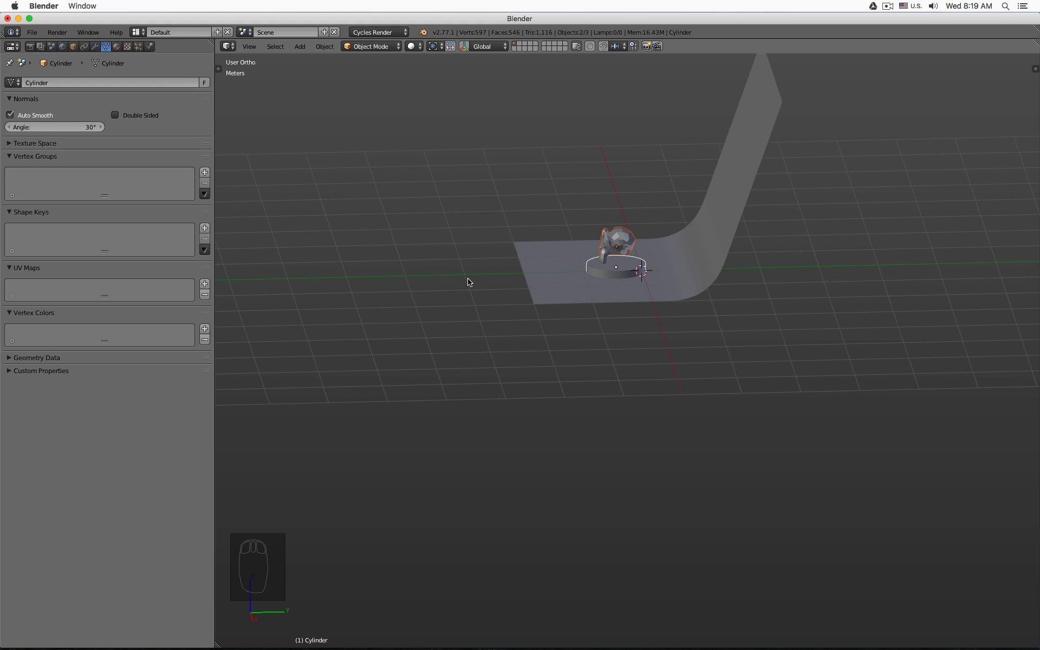
Deselect everything and add a Plain Axes empty at the 3D cursor
{"action": "key", "text": "KP_7"}
{"action": "key", "text": "z"}
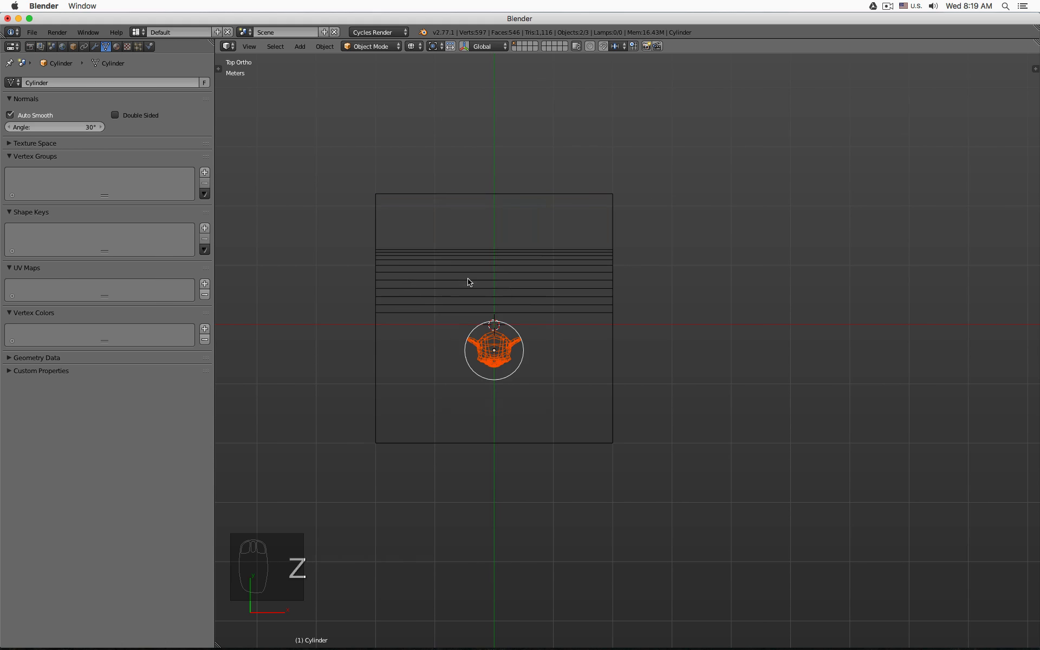
{"action": "key", "text": "a"}
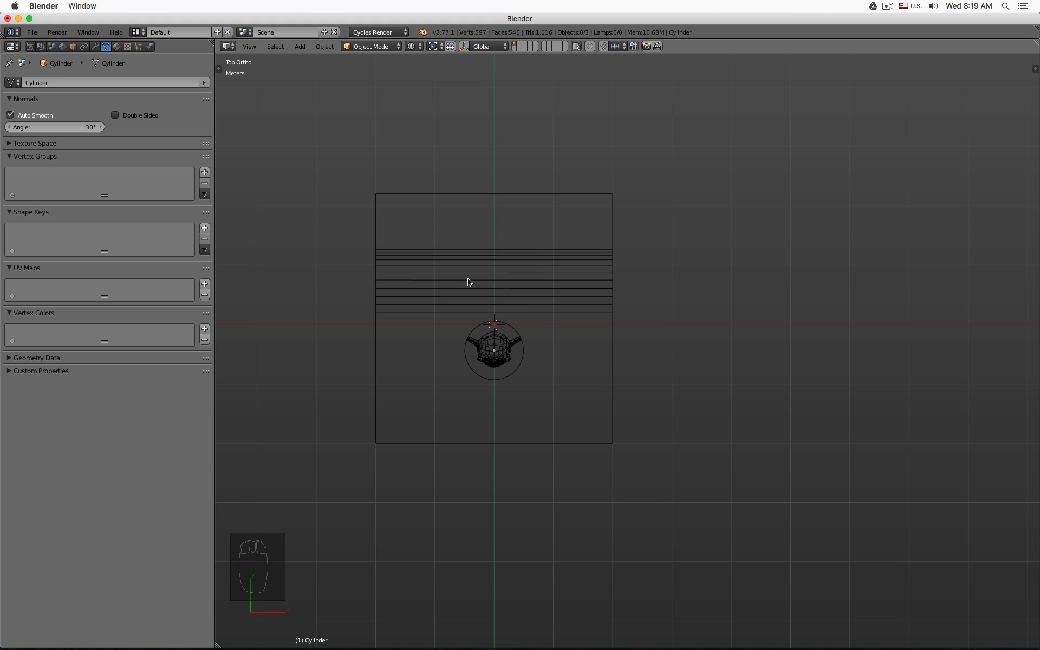
{"action": "middle_click_drag", "start_coordinate": [469, 282], "coordinate": [466, 216]}
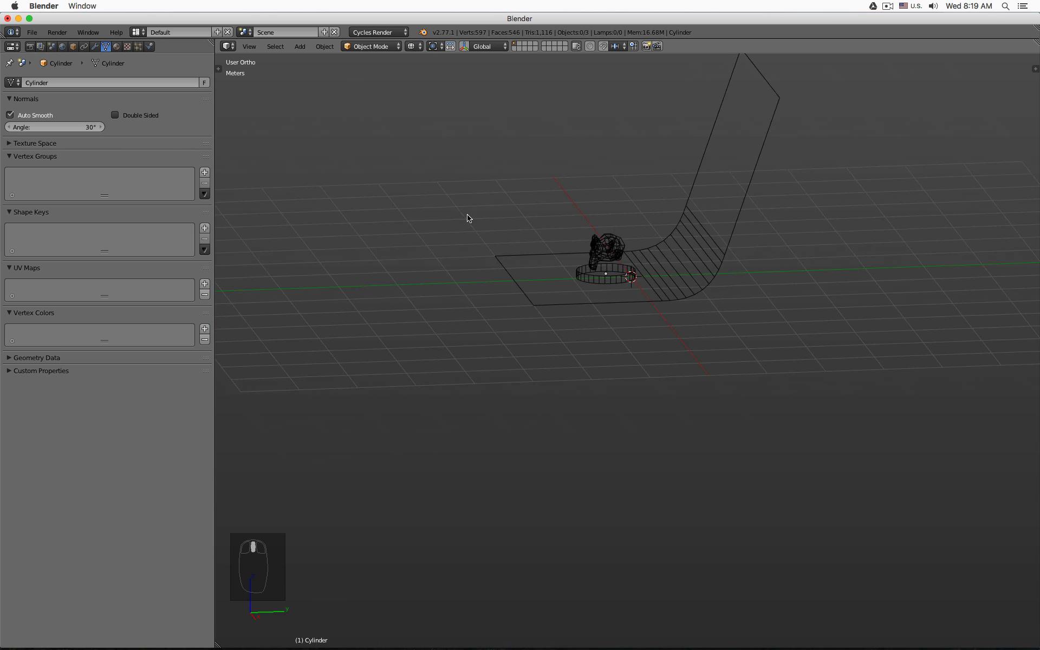
{"action": "key", "text": "shift+a"}
{"action": "mouse_move", "coordinate": [468, 217]}
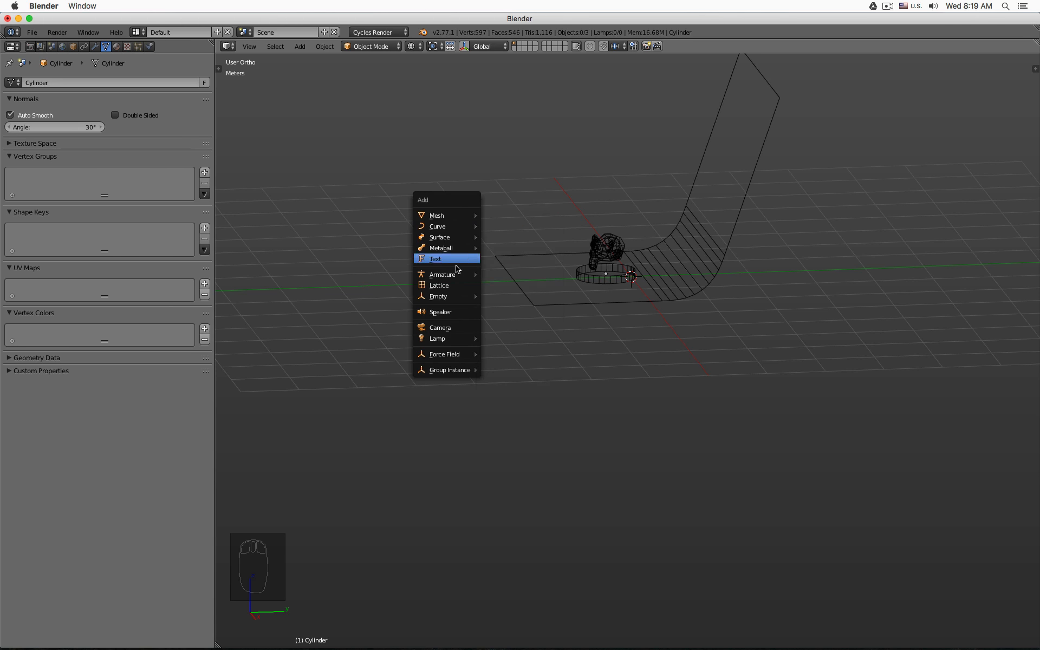
{"action": "mouse_move", "coordinate": [456, 297]}
{"action": "left_click", "coordinate": [501, 299]}
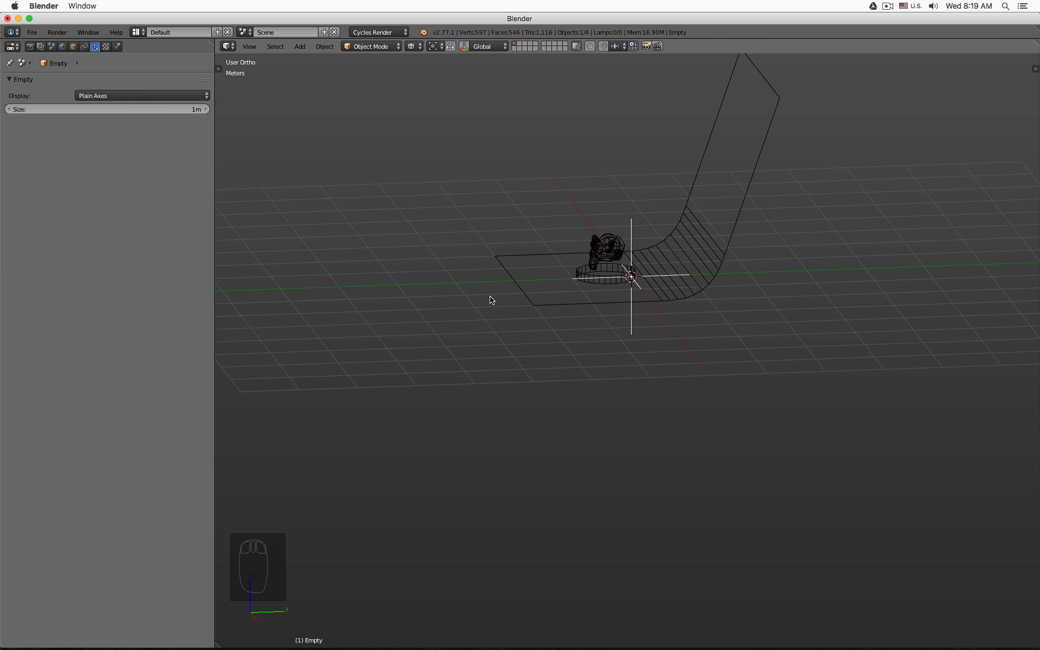
Rename the empty object as Camera Target
{"action": "left_click", "coordinate": [73, 47]}
{"action": "left_click", "coordinate": [80, 83]}
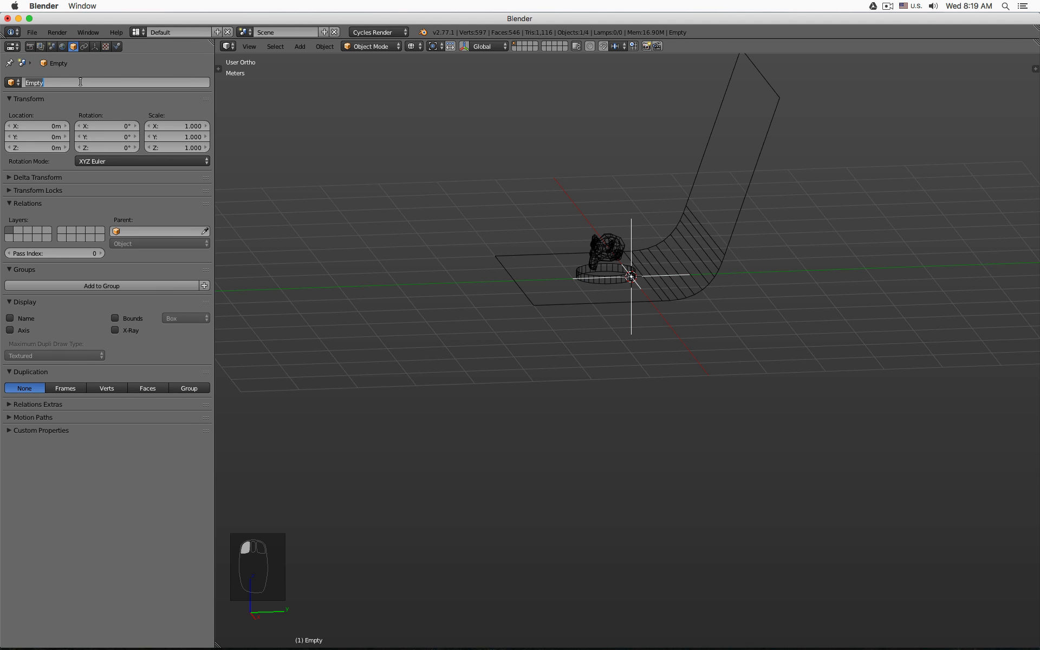
{"action": "type", "text": "Camera Target"}
{"action": "key", "text": "Return"}
Set the Camera Target empty's display size to 0.5 m
{"action": "left_click", "coordinate": [95, 46]}
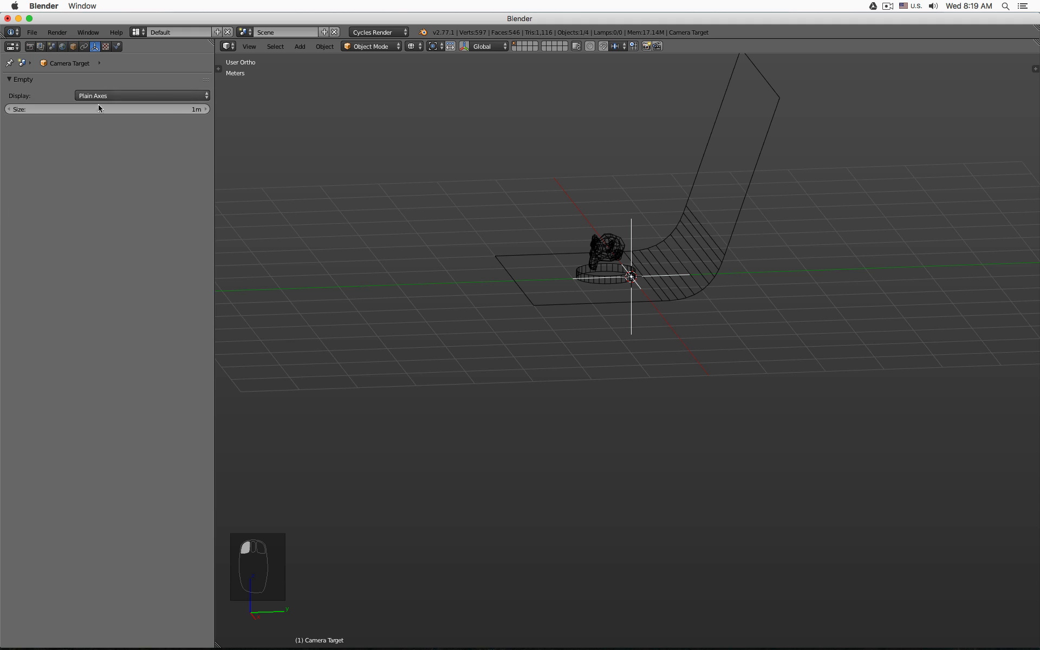
{"action": "left_click", "coordinate": [97, 110]}
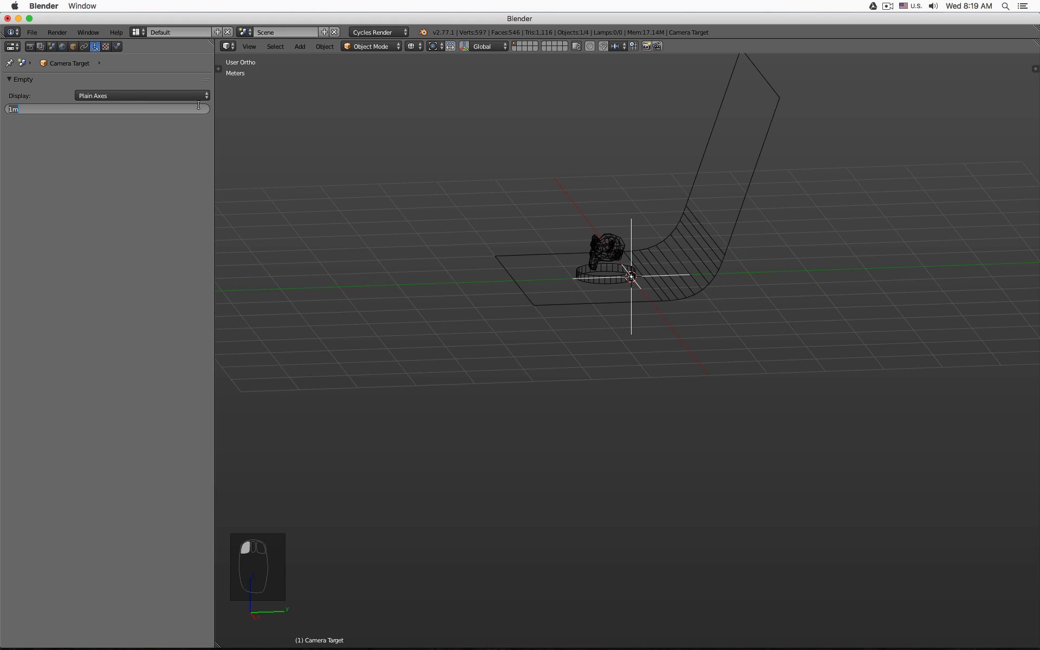
{"action": "type", "text": ".5"}
{"action": "key", "text": "Return"}
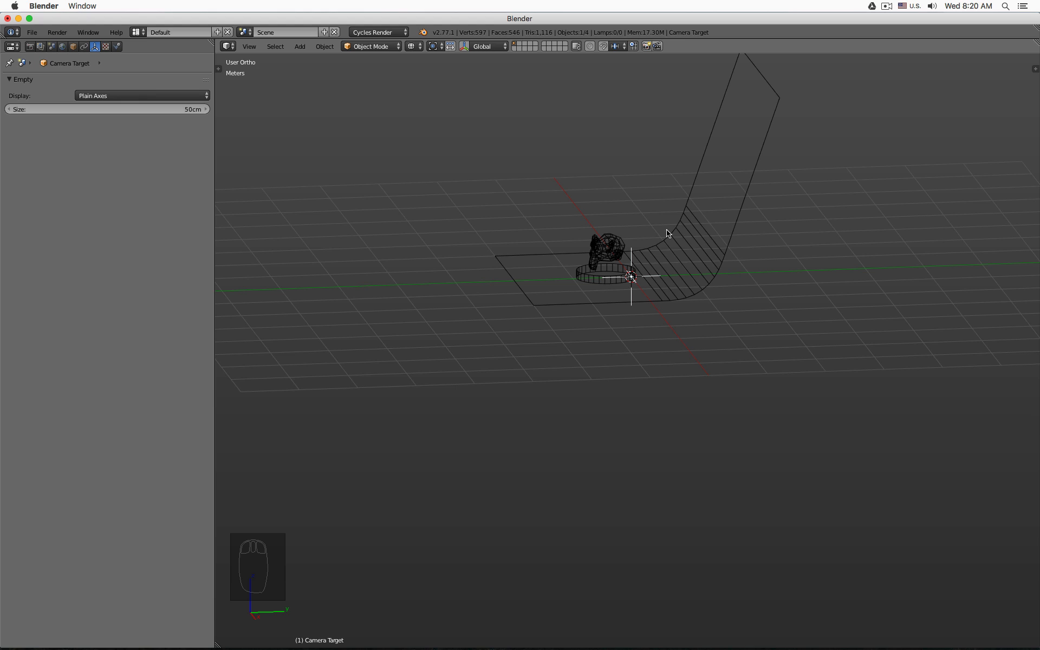
{"action": "key", "text": "s"}
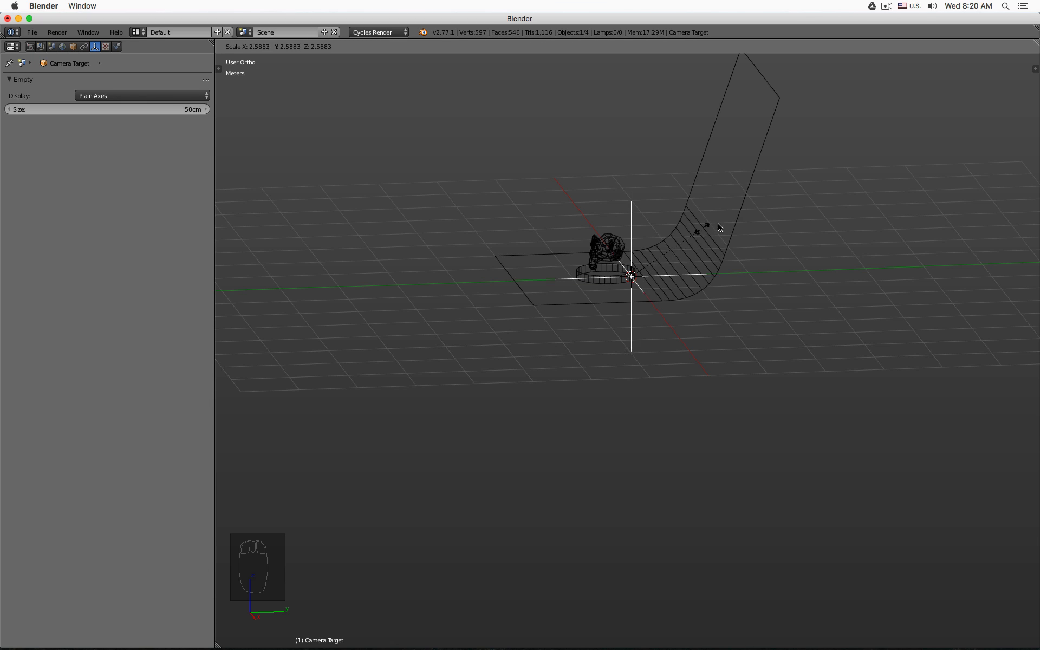
{"action": "right_click", "coordinate": [698, 248]}
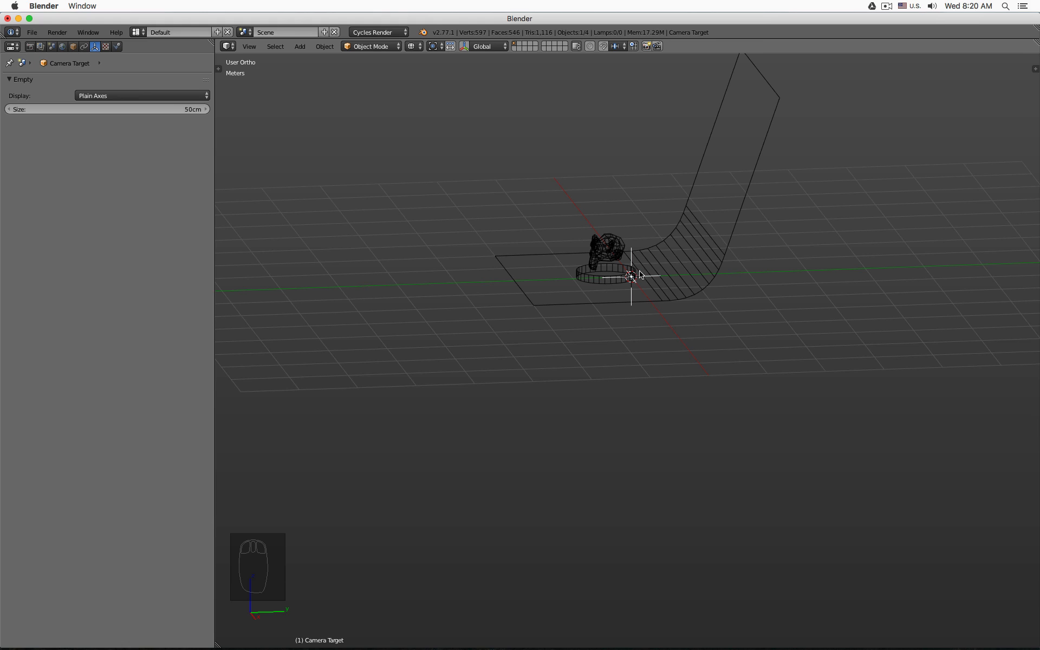
{"action": "key", "text": "s"}
{"action": "right_click", "coordinate": [665, 257]}
Add a camera and move it in the top view to a spot in front of the backdrop's open edge
{"action": "key", "text": "shift+a"}
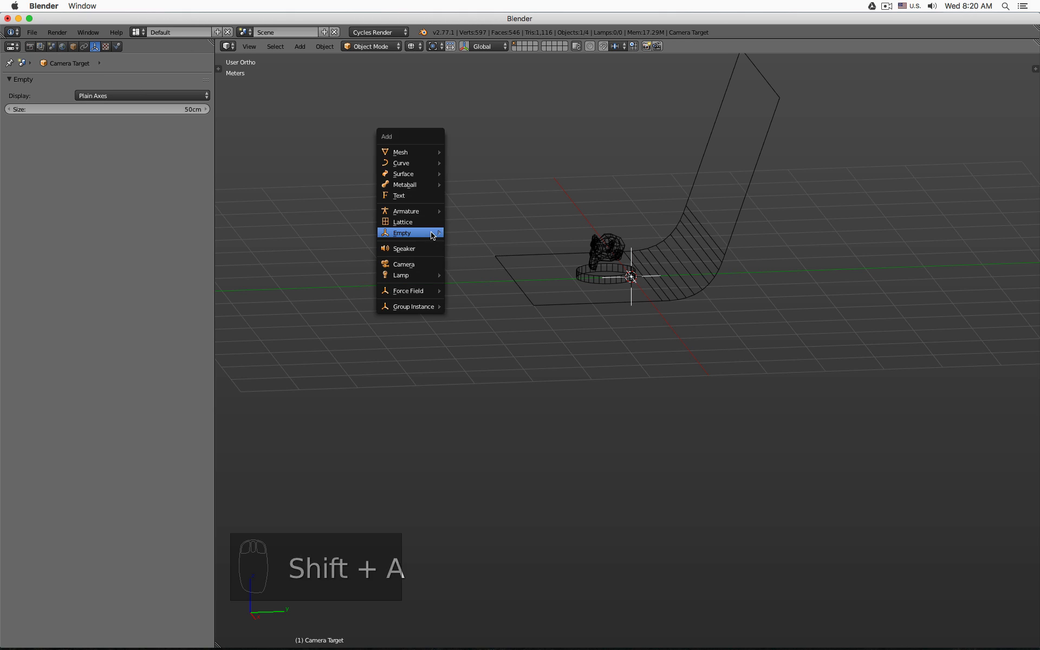
{"action": "left_click", "coordinate": [428, 263]}
{"action": "middle_click_drag", "start_coordinate": [565, 227], "coordinate": [552, 322]}
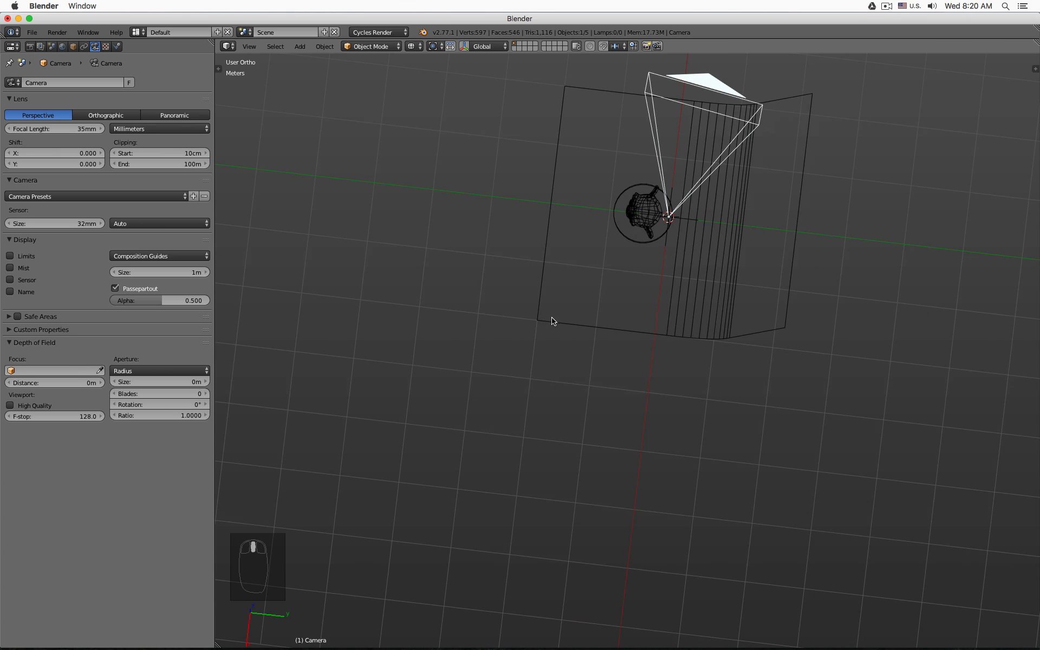
{"action": "key", "text": "KP_7"}
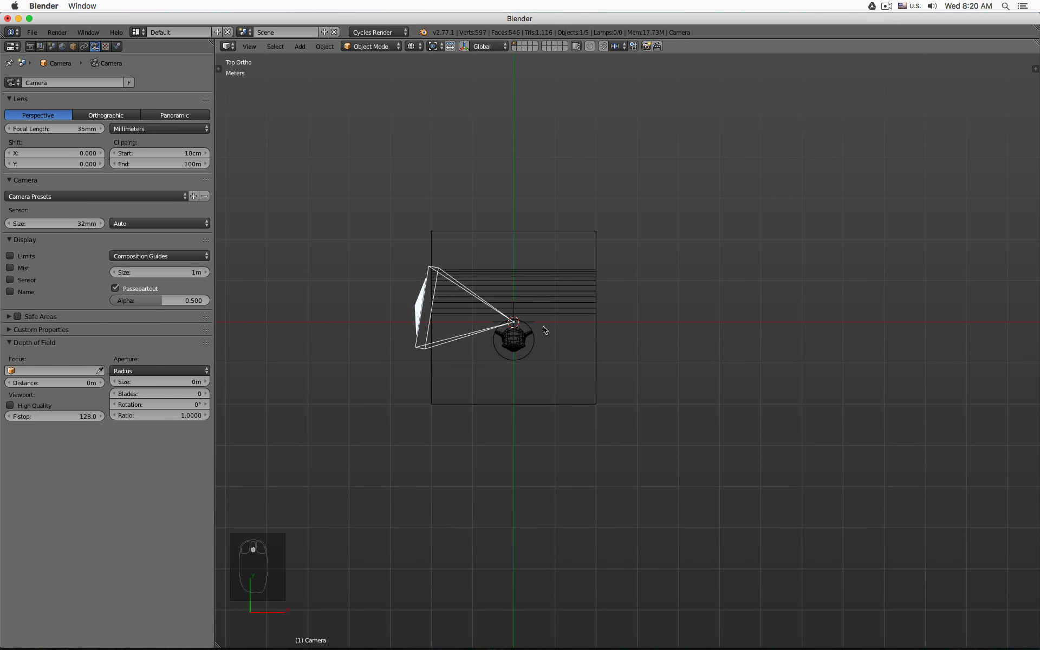
{"action": "key", "text": "g"}
{"action": "left_click", "coordinate": [584, 461]}
{"action": "middle_click_drag", "start_coordinate": [672, 446], "coordinate": [486, 249]}
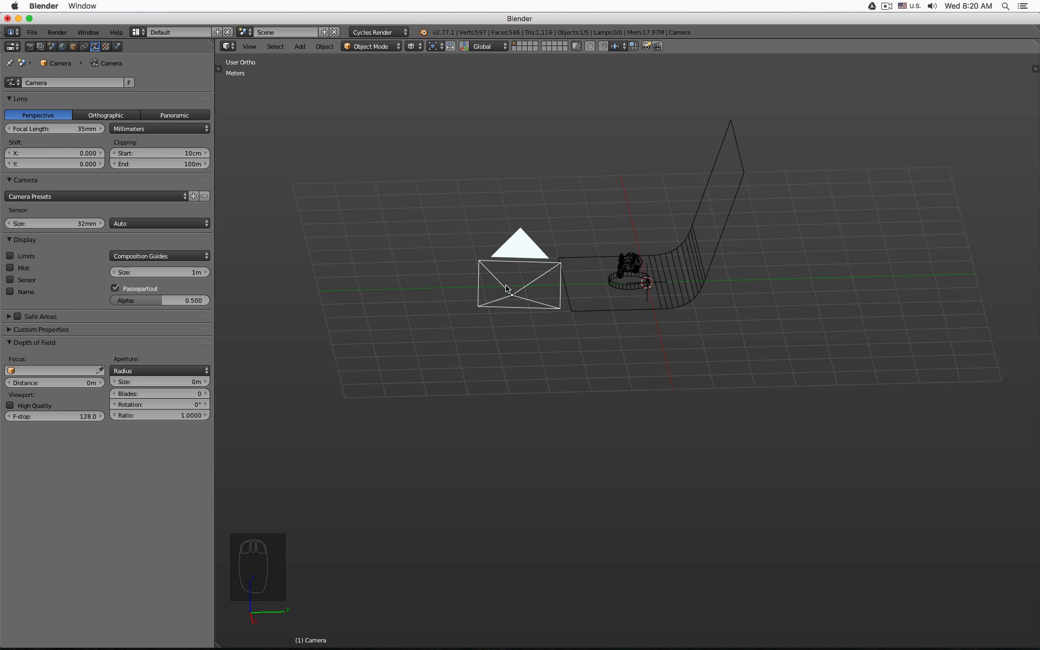
{"action": "middle_click_drag", "start_coordinate": [508, 288], "coordinate": [583, 295]}
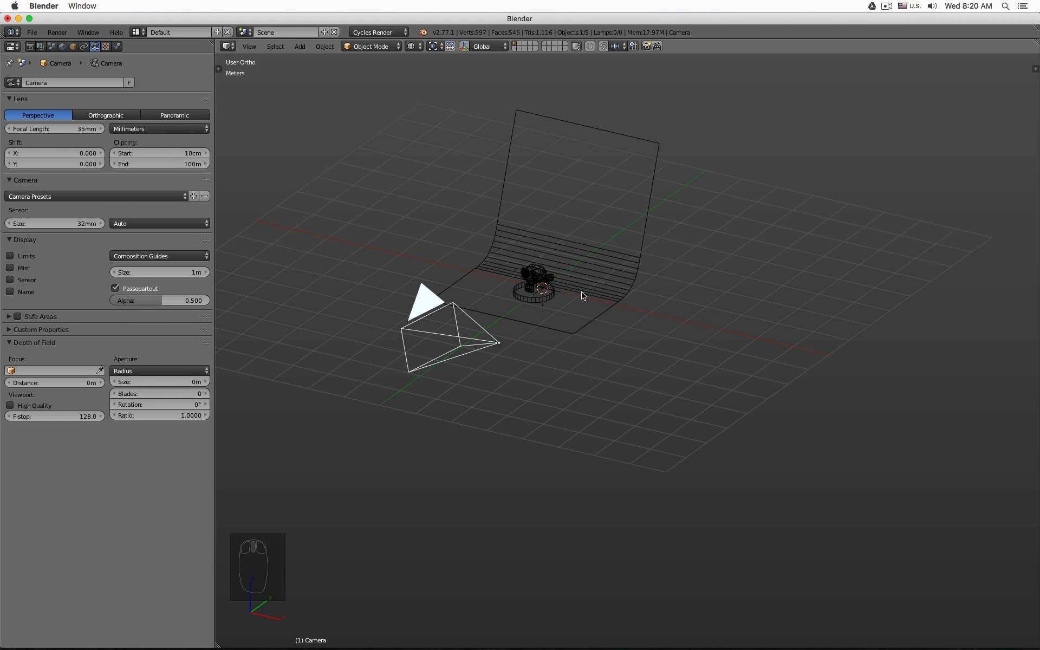
Add a second camera at the 3D cursor and delete it
{"action": "key", "text": "shift+a"}
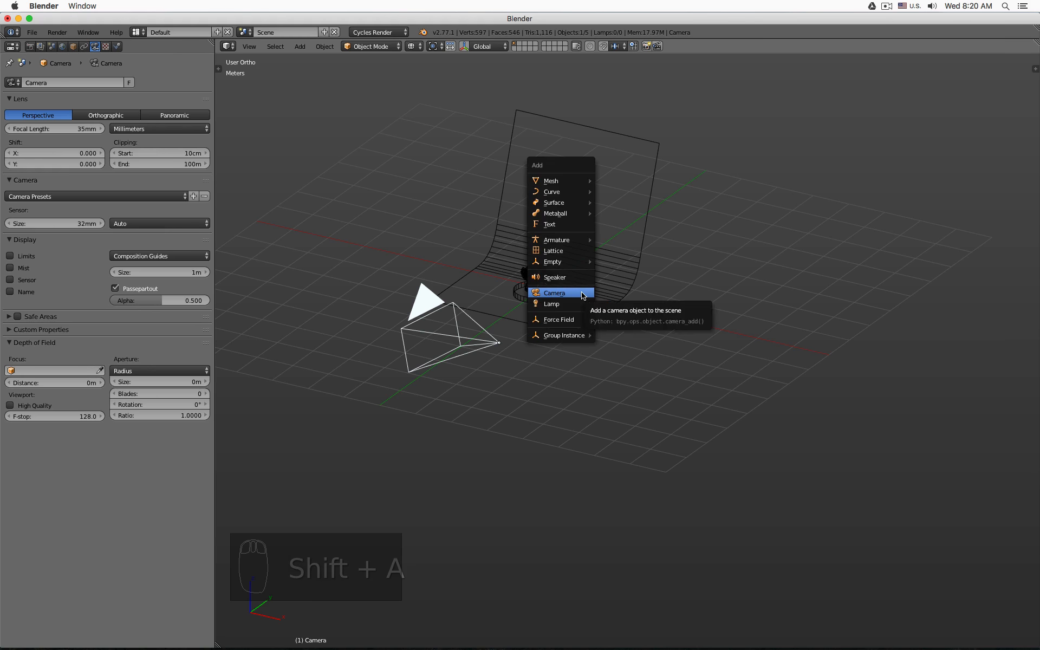
{"action": "left_click", "coordinate": [563, 293]}
{"action": "middle_click_drag", "start_coordinate": [746, 288], "coordinate": [718, 307]}
{"action": "key", "text": "x"}
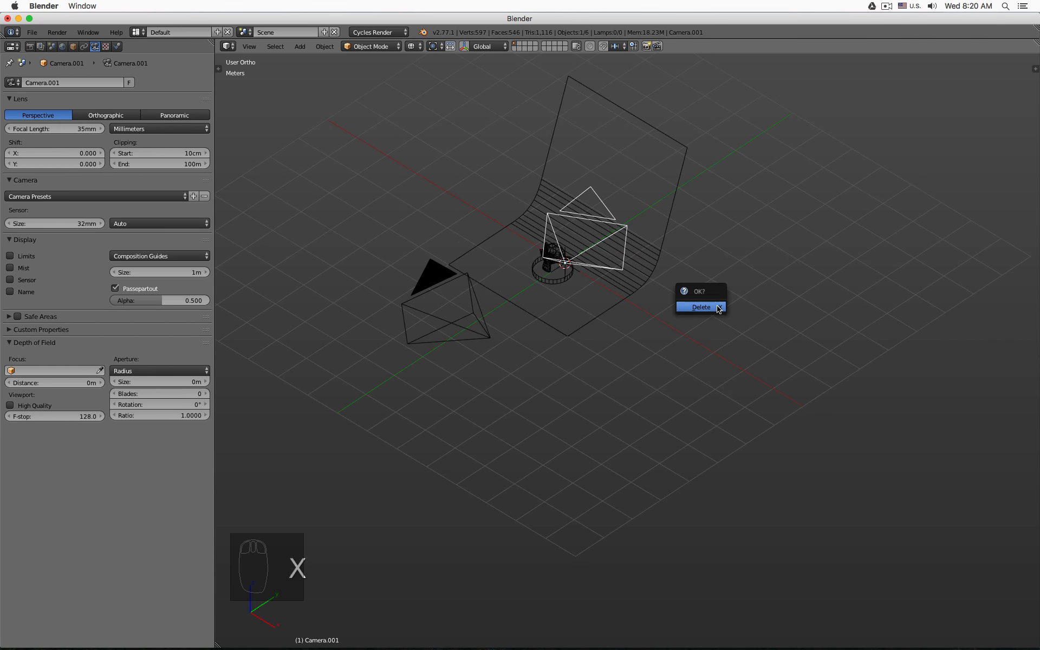
{"action": "left_click", "coordinate": [699, 304]}
Enable the translate manipulator and move the Camera Target empty along negative Y to a point between the pedestal and the camera
{"action": "scroll", "coordinate": [563, 291], "scroll_direction": "up", "scroll_amount": 5}
{"action": "left_click", "coordinate": [608, 257]}
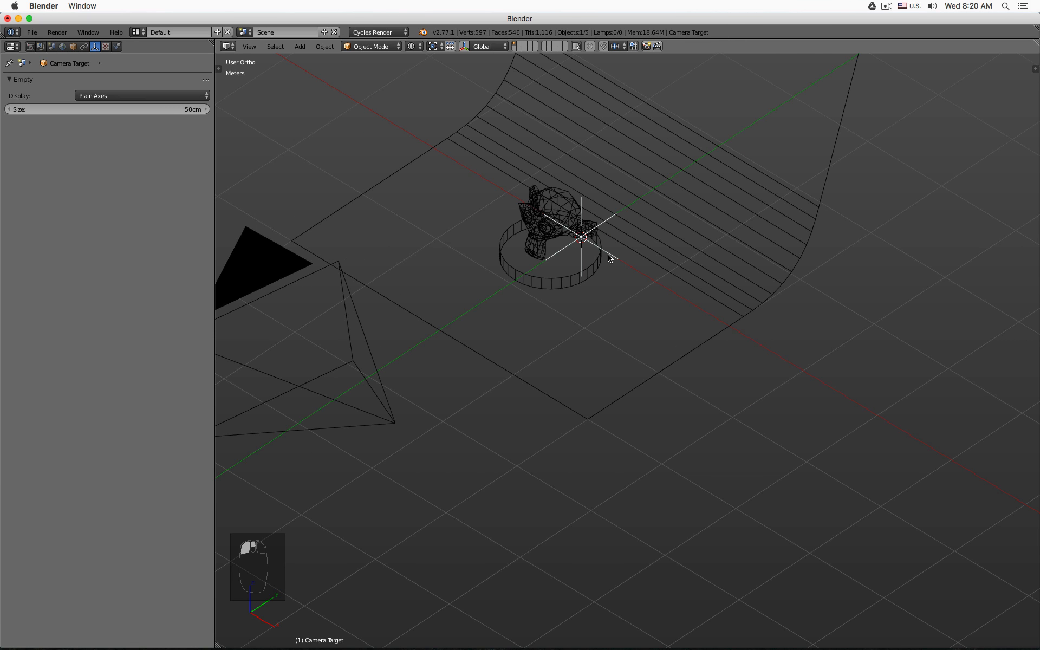
{"action": "left_click", "coordinate": [464, 46]}
{"action": "mouse_move", "coordinate": [609, 220]}
{"action": "left_mouse_down"}
{"action": "mouse_move", "coordinate": [478, 290]}
{"action": "mouse_move", "coordinate": [474, 260]}
{"action": "left_mouse_up"}
{"action": "scroll", "coordinate": [474, 260], "scroll_direction": "down", "scroll_amount": 4}
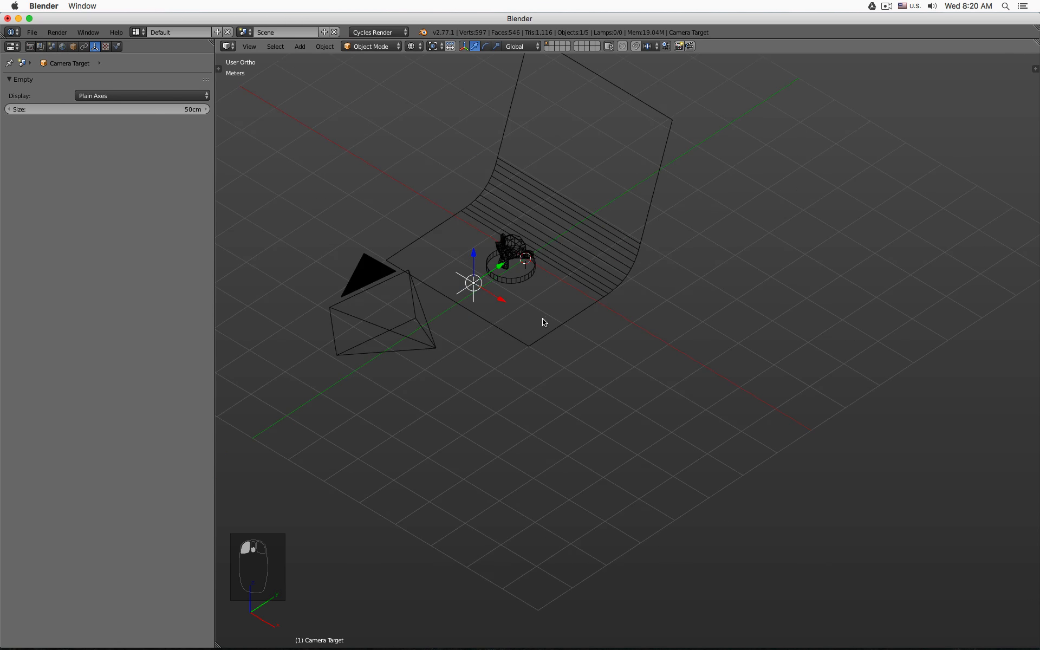
Switch the viewport to solid shading, then select the camera and reselect the Camera Target empty
{"action": "middle_click_drag", "start_coordinate": [528, 316], "coordinate": [501, 276]}
{"action": "key", "text": "z"}
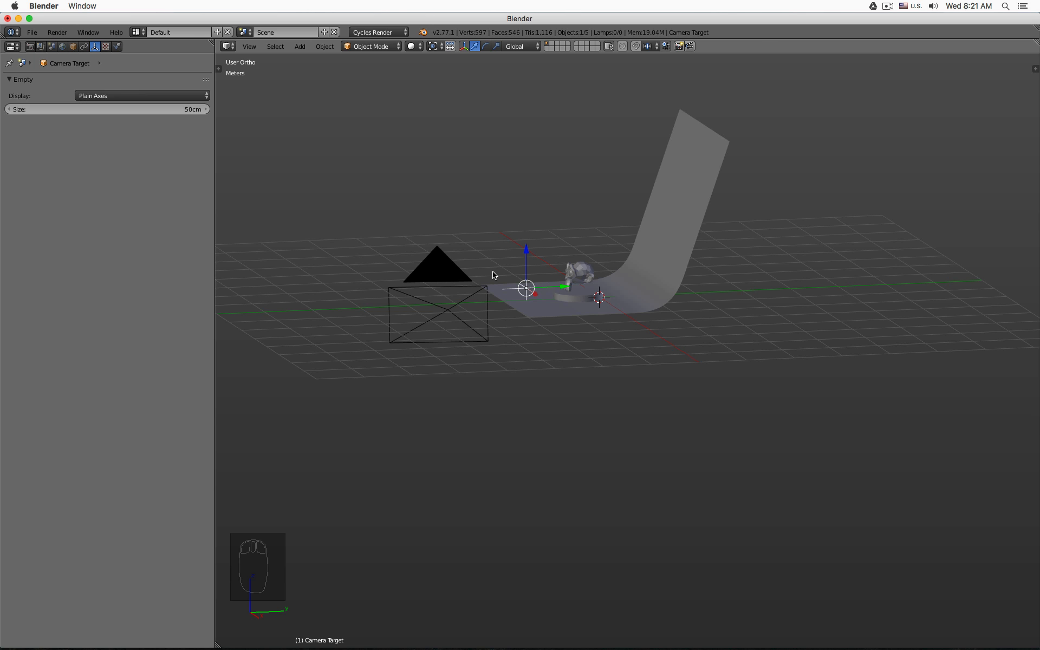
{"action": "middle_click_drag", "start_coordinate": [486, 285], "coordinate": [486, 335]}
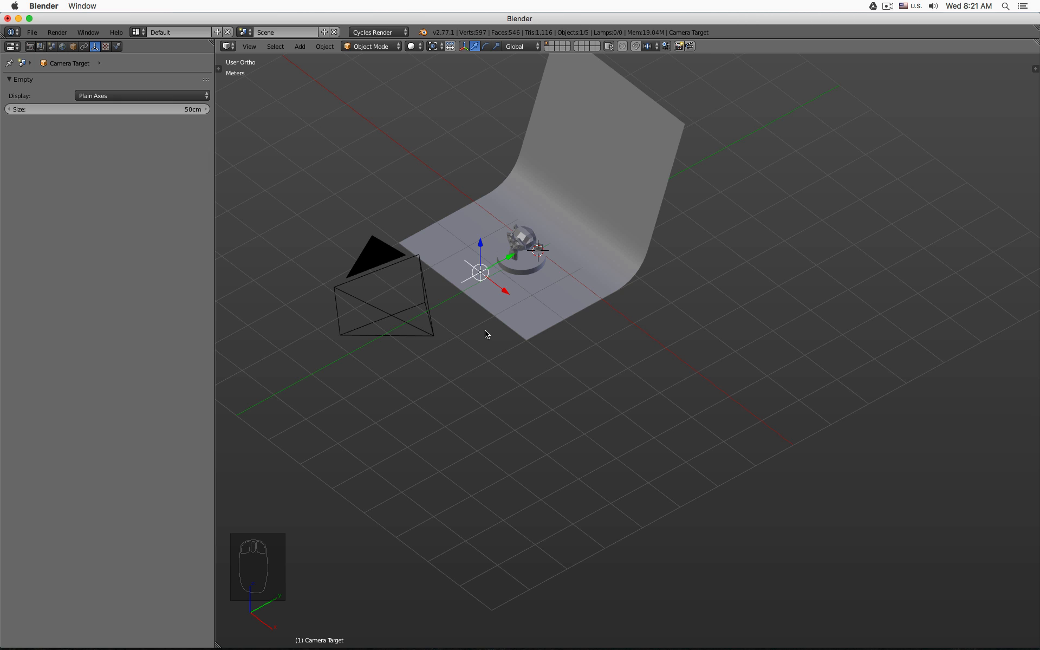
{"action": "left_click", "coordinate": [414, 326]}
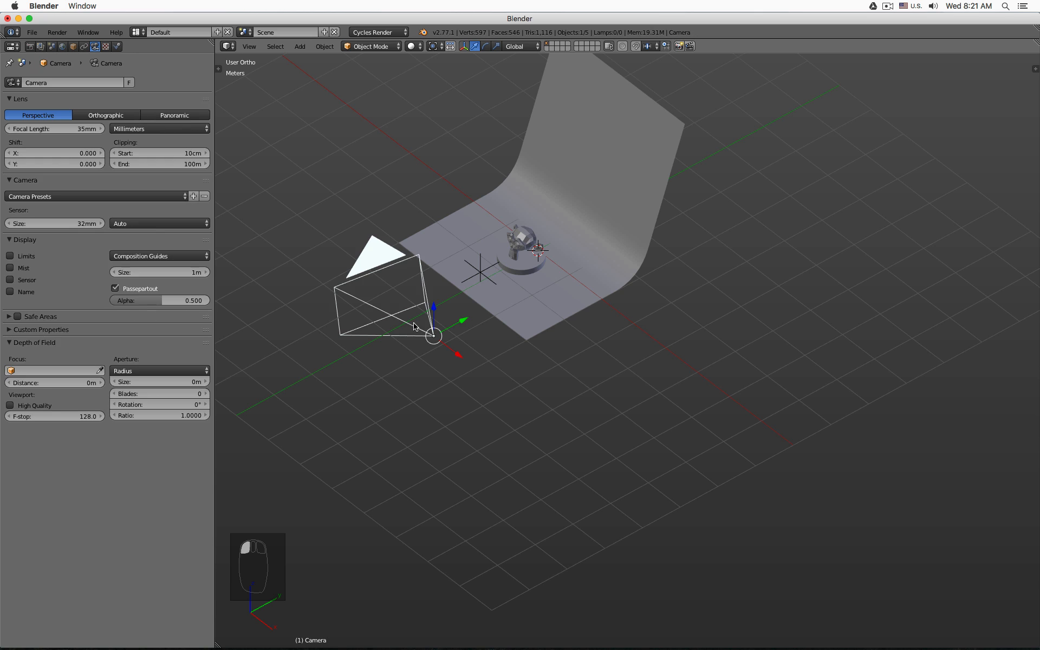
{"action": "left_click", "coordinate": [481, 274]}
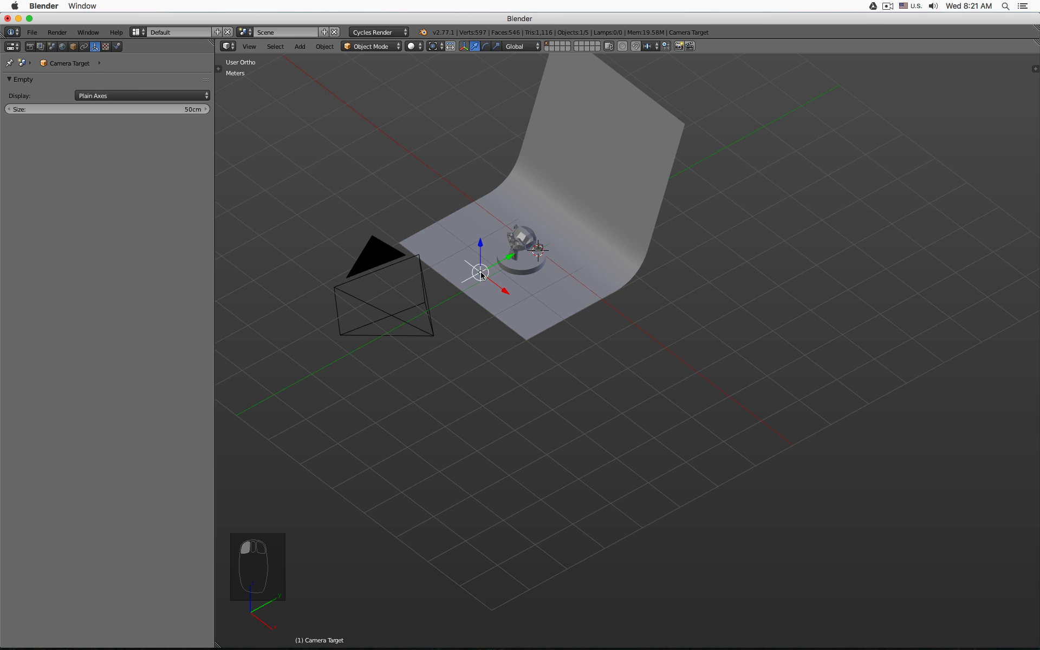
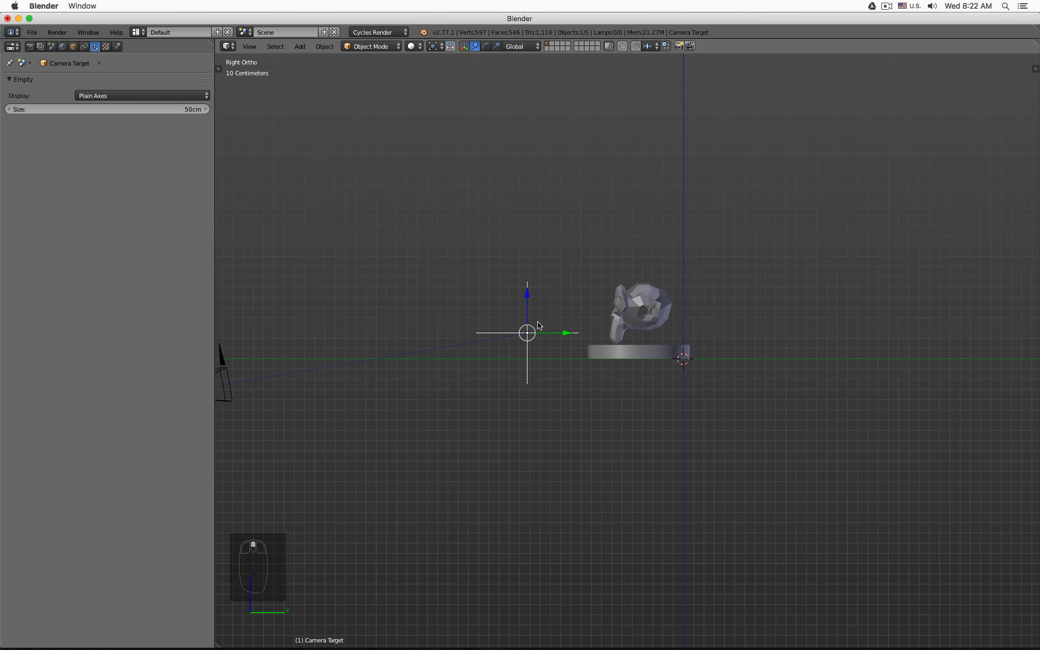
In the right side view, move the Camera Target empty up to the monkey's face and raise the camera to about Z 1.03 m
{"action": "key", "text": "g"}
{"action": "left_click", "coordinate": [494, 303]}
{"action": "scroll", "coordinate": [494, 303], "scroll_direction": "down", "scroll_amount": 2}
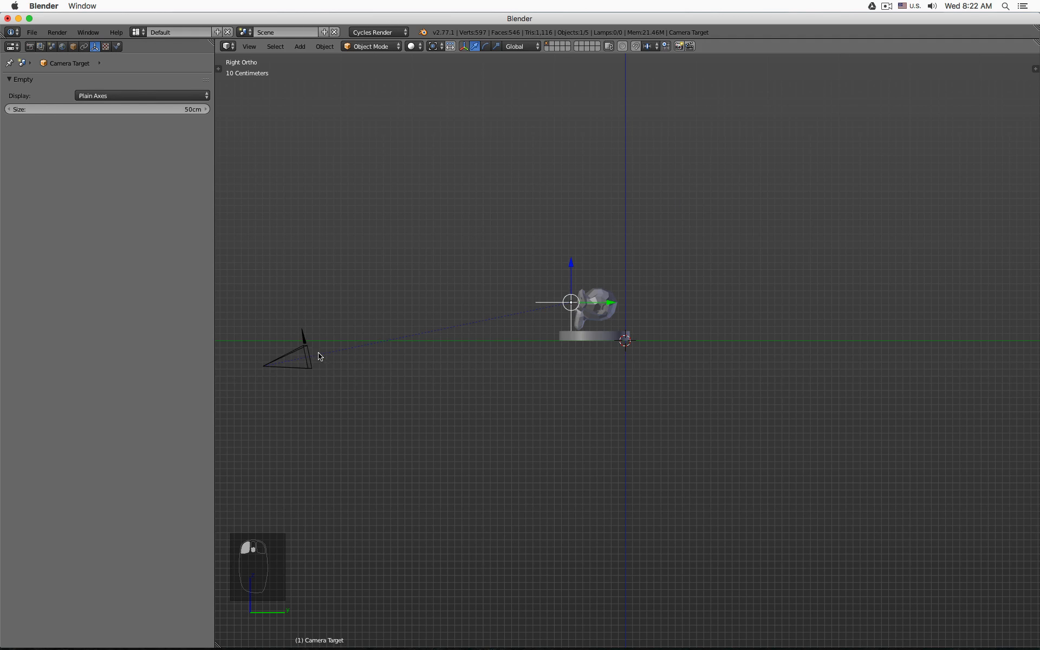
{"action": "right_click", "coordinate": [317, 353]}
{"action": "key", "text": "g"}
{"action": "left_click", "coordinate": [362, 257]}
Show the camera's transform values and set its X location to 0 m
{"action": "middle_click_drag", "start_coordinate": [361, 257], "coordinate": [497, 298]}
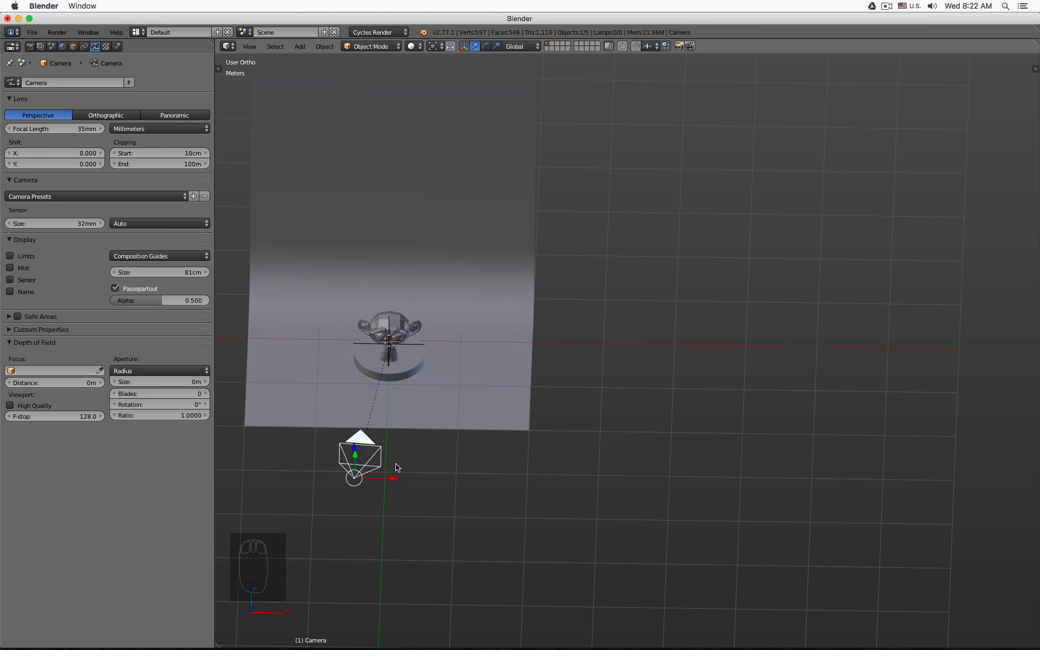
{"action": "key", "text": "n"}
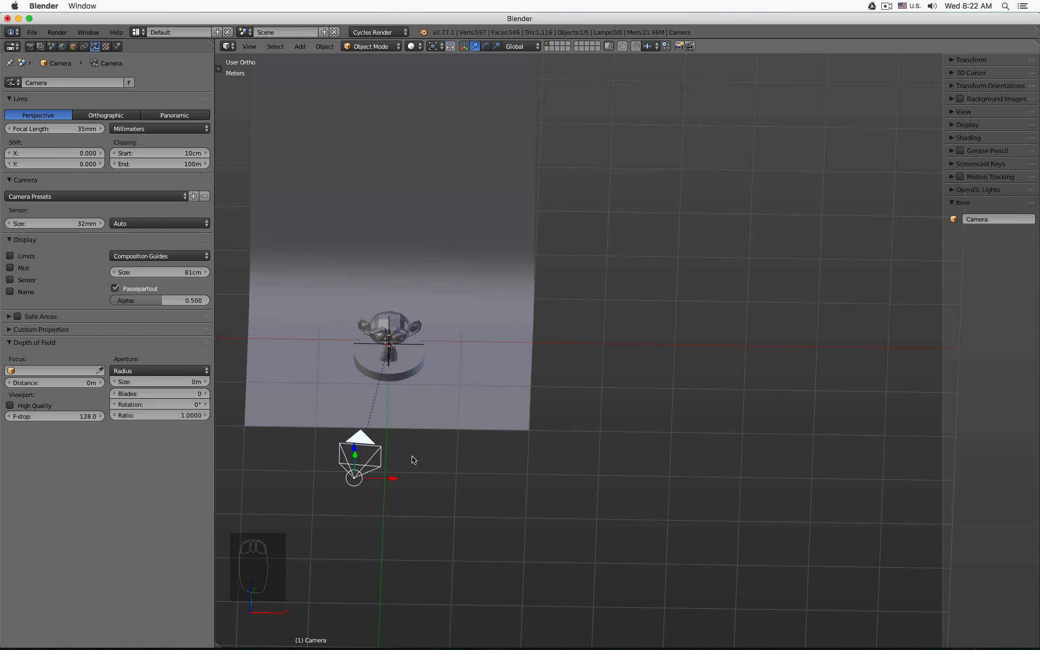
{"action": "left_click", "coordinate": [954, 60]}
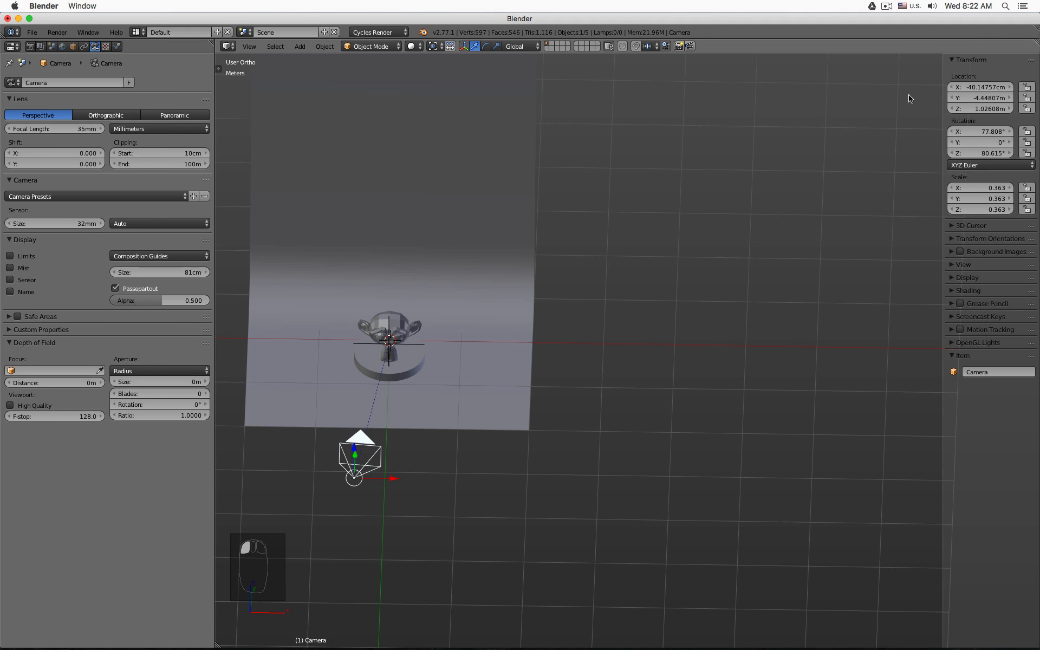
{"action": "left_click_drag", "start_coordinate": [390, 481], "coordinate": [440, 477]}
{"action": "right_click", "coordinate": [440, 478]}
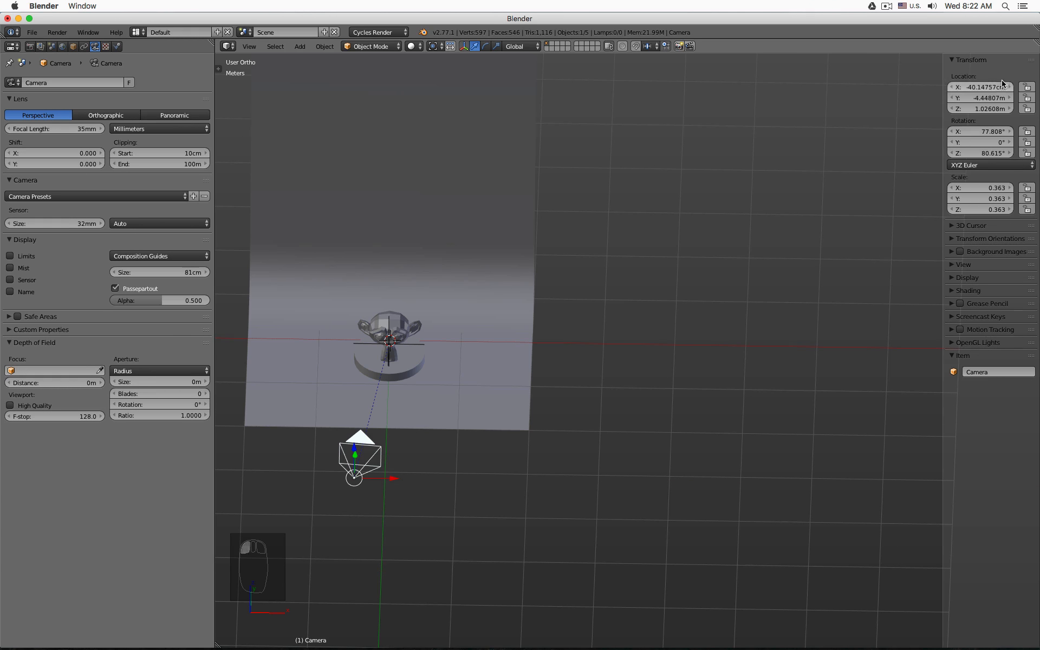
{"action": "left_click", "coordinate": [976, 87]}
{"action": "type", "text": "0"}
{"action": "key", "text": "Return"}
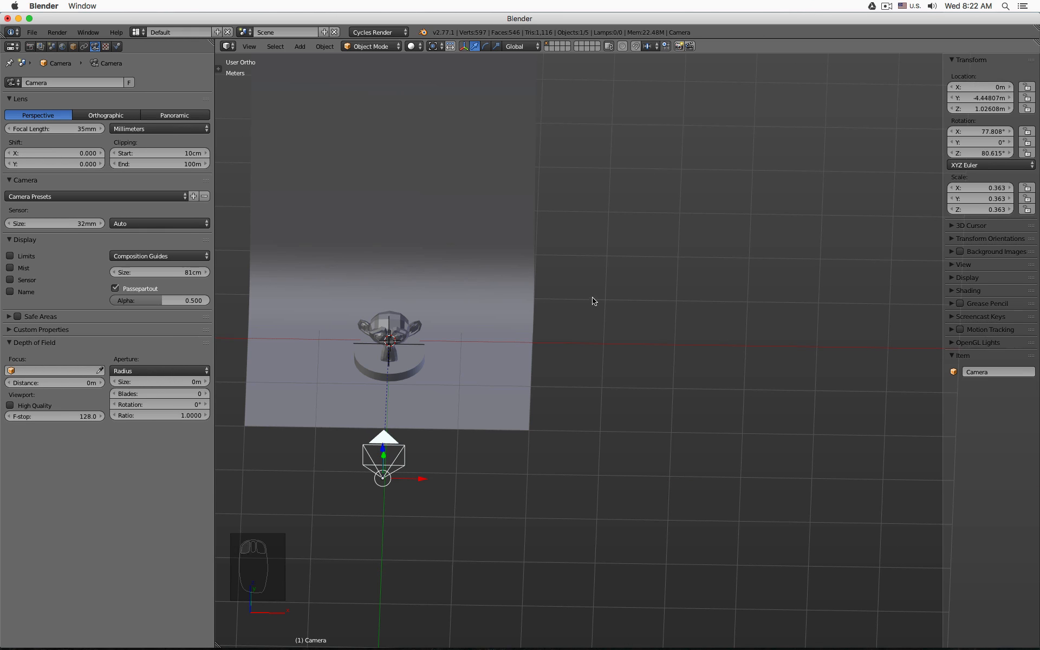
Move the camera closer to the pedestal, to about Y -3.71 m, and check the framing through the camera
{"action": "scroll", "coordinate": [592, 296], "scroll_direction": "down", "scroll_amount": 4}
{"action": "key", "text": "KP_0"}
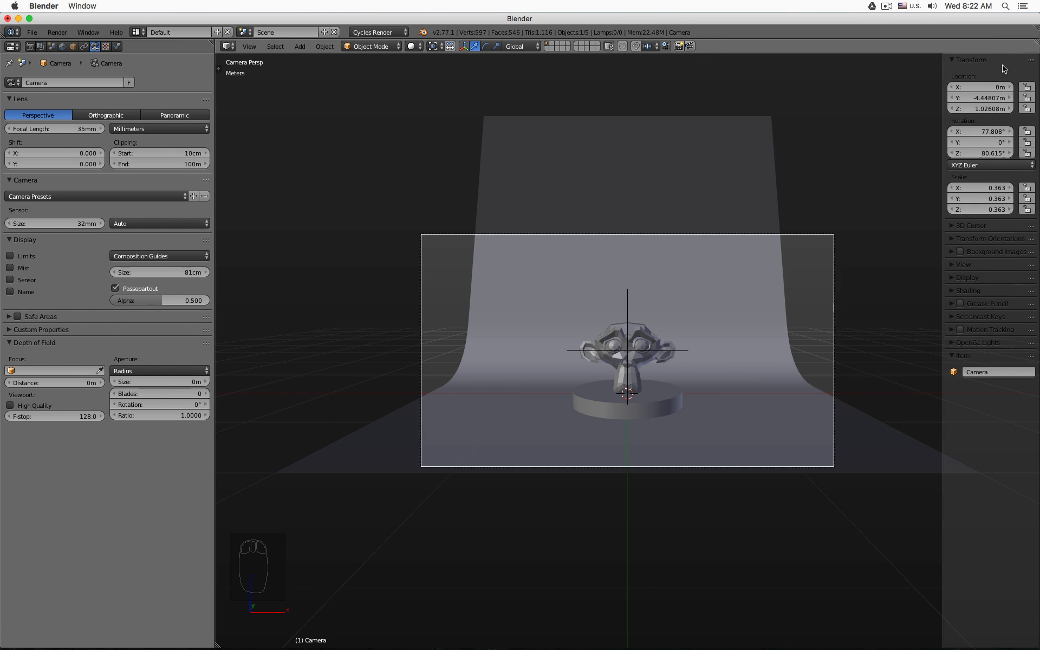
{"action": "middle_click_drag", "start_coordinate": [854, 195], "coordinate": [736, 244]}
{"action": "middle_click_drag", "start_coordinate": [302, 402], "coordinate": [505, 342], "text": "shift"}
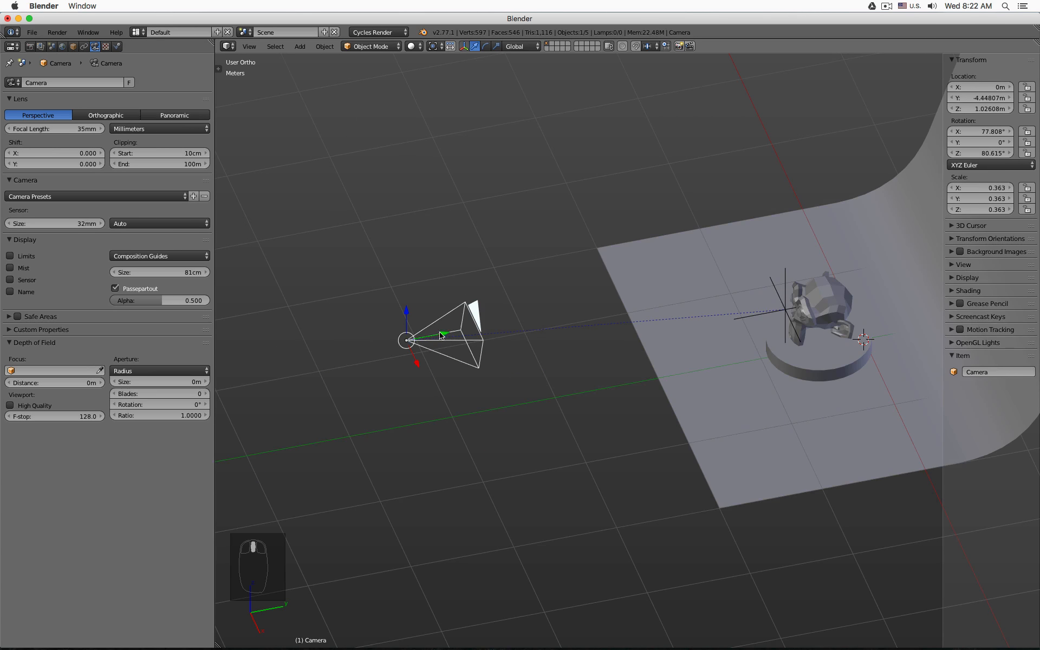
{"action": "left_click_drag", "start_coordinate": [442, 336], "coordinate": [517, 327]}
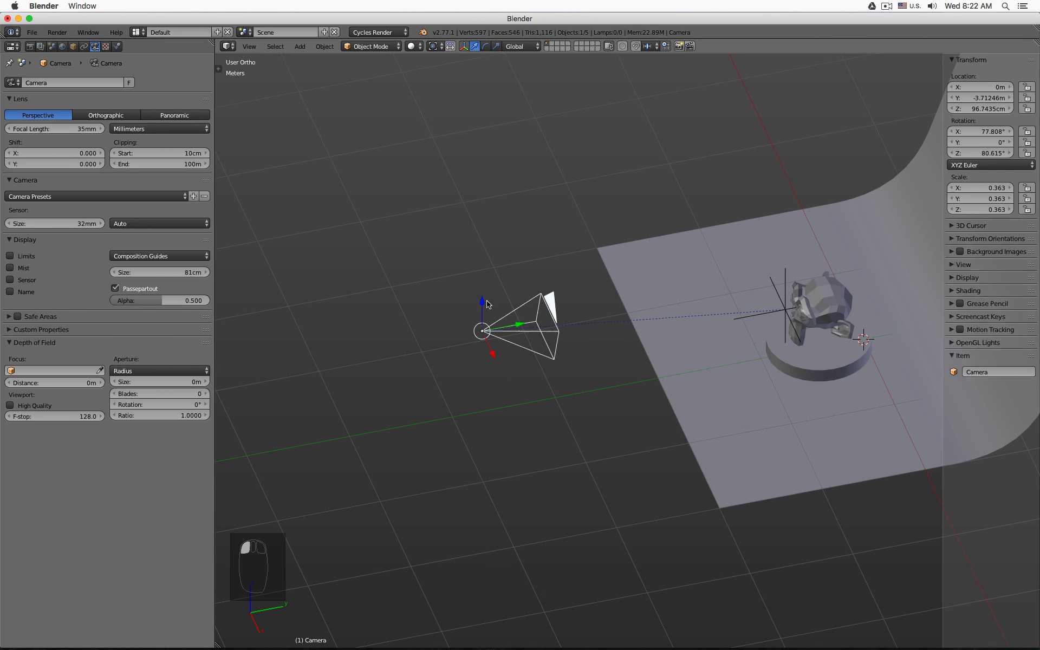
{"action": "key", "text": "KP_0"}
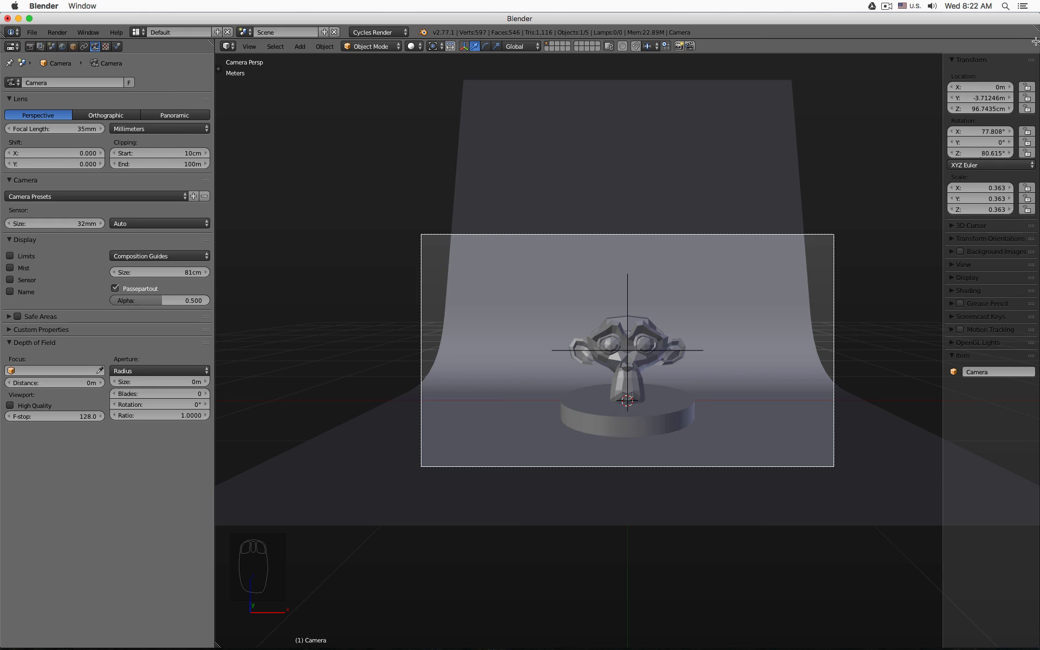
Split the 3D view into two stacked views, keeping the camera view above and a right side view below
{"action": "left_click_drag", "start_coordinate": [1036, 41], "coordinate": [991, 299]}
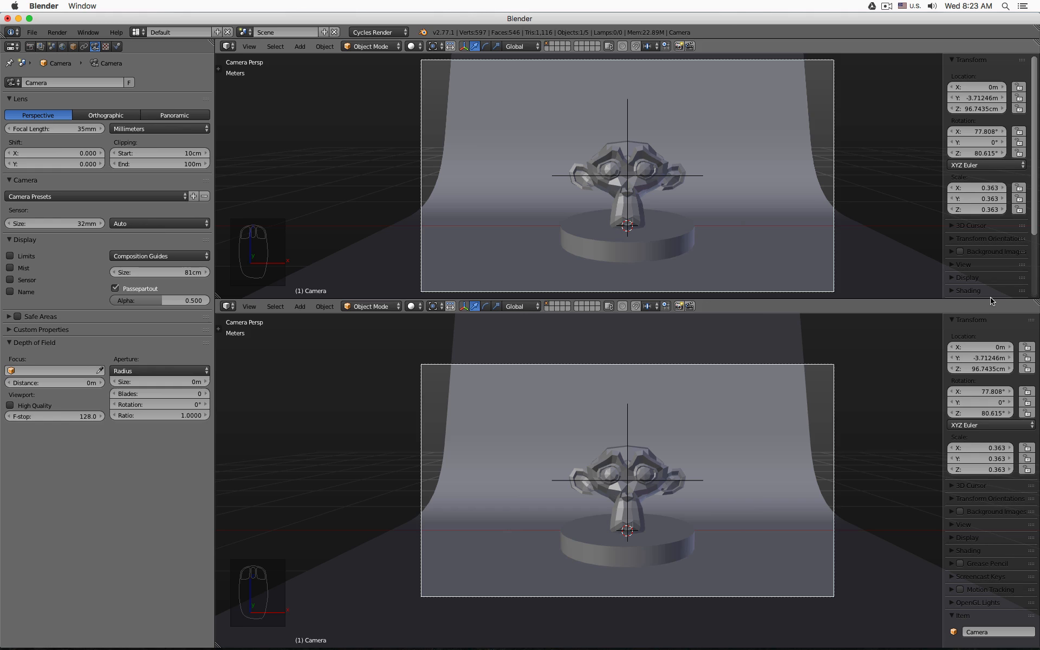
{"action": "key", "text": "KP_7"}
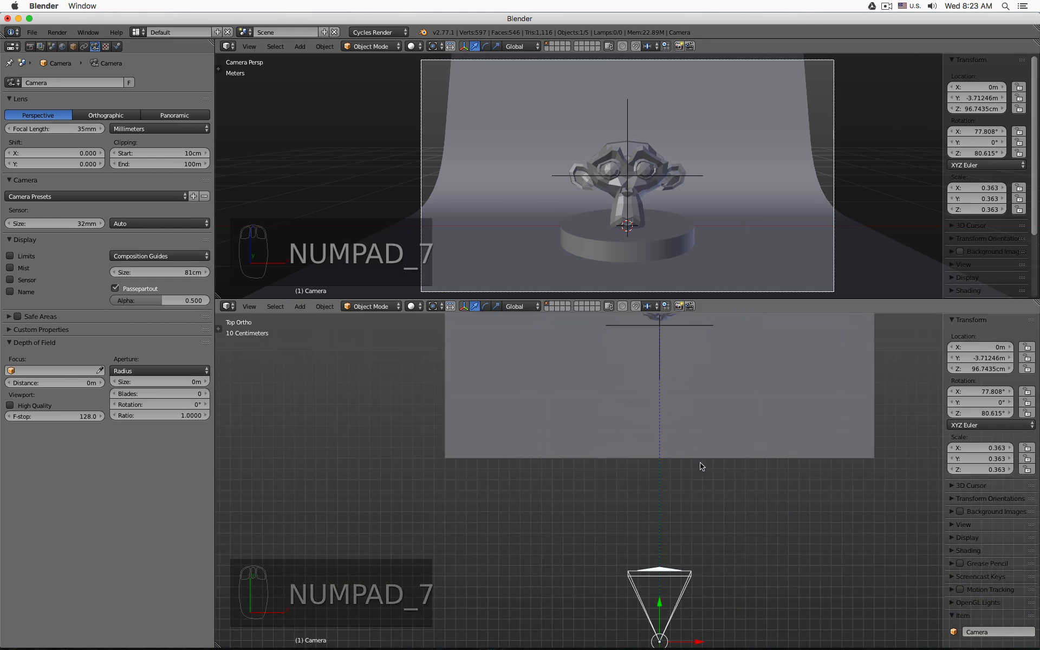
{"action": "scroll", "coordinate": [700, 465], "scroll_direction": "down", "scroll_amount": 2}
{"action": "middle_click_drag", "start_coordinate": [639, 511], "coordinate": [436, 467]}
{"action": "key", "text": "KP_1"}
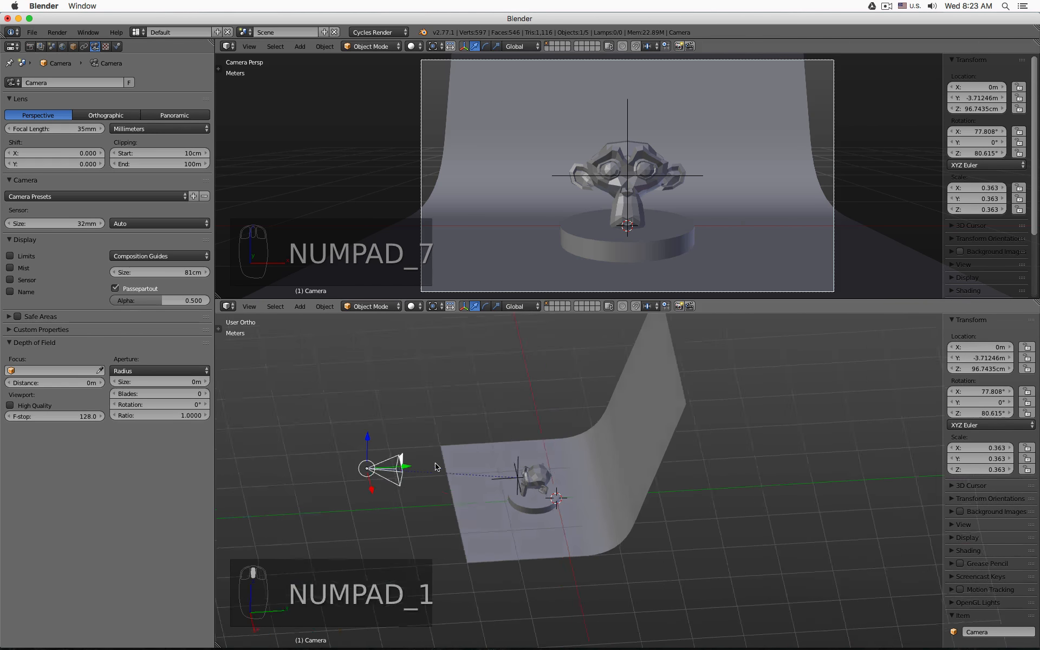
{"action": "key", "text": "KP_3"}
Move the camera in the side view to about Y -3.15 m and lower it slightly along Z
{"action": "key", "text": "g"}
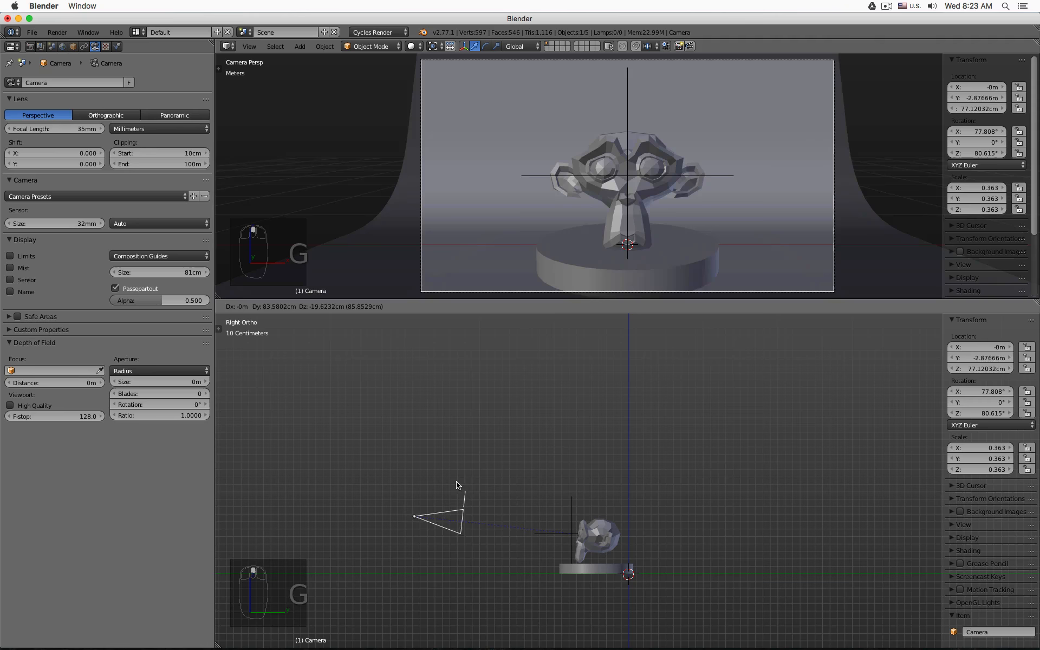
{"action": "left_click", "coordinate": [441, 476]}
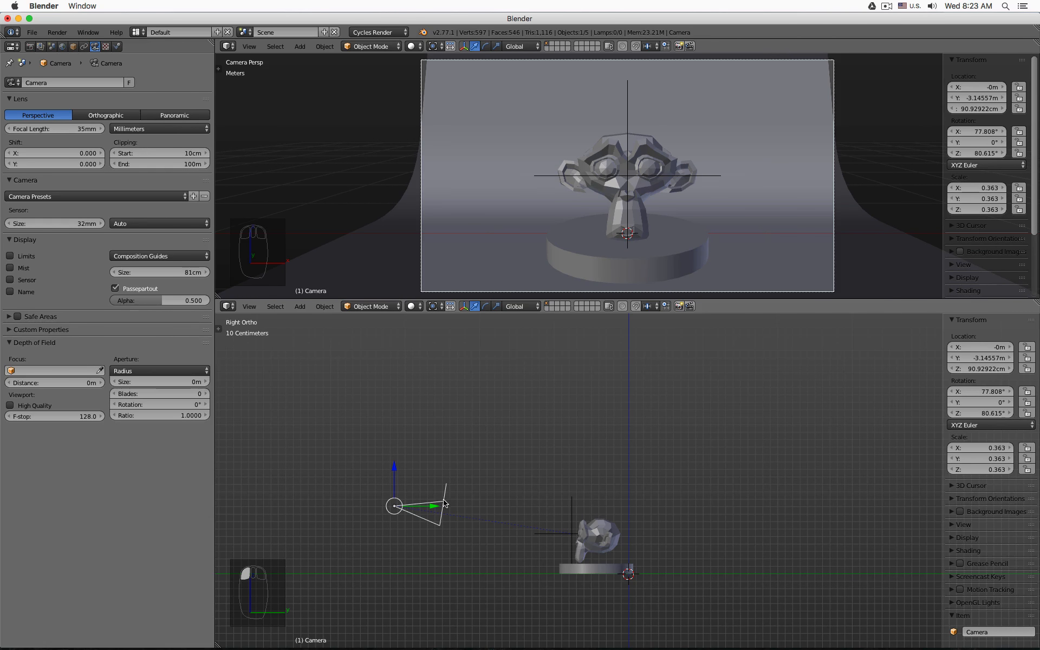
{"action": "left_click_drag", "start_coordinate": [400, 469], "coordinate": [403, 476]}
Lower the Camera Target empty to about Z 37.8 cm and move the camera in to about Y -2.54 m, Z 63.3 cm
{"action": "right_click", "coordinate": [576, 503]}
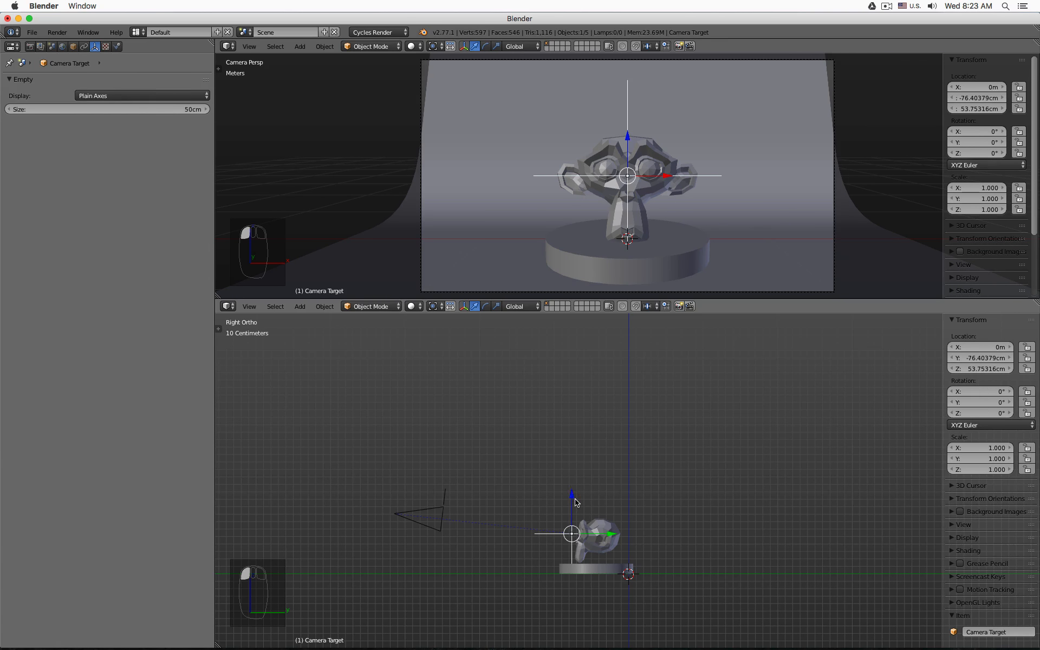
{"action": "left_click_drag", "start_coordinate": [575, 497], "coordinate": [579, 510]}
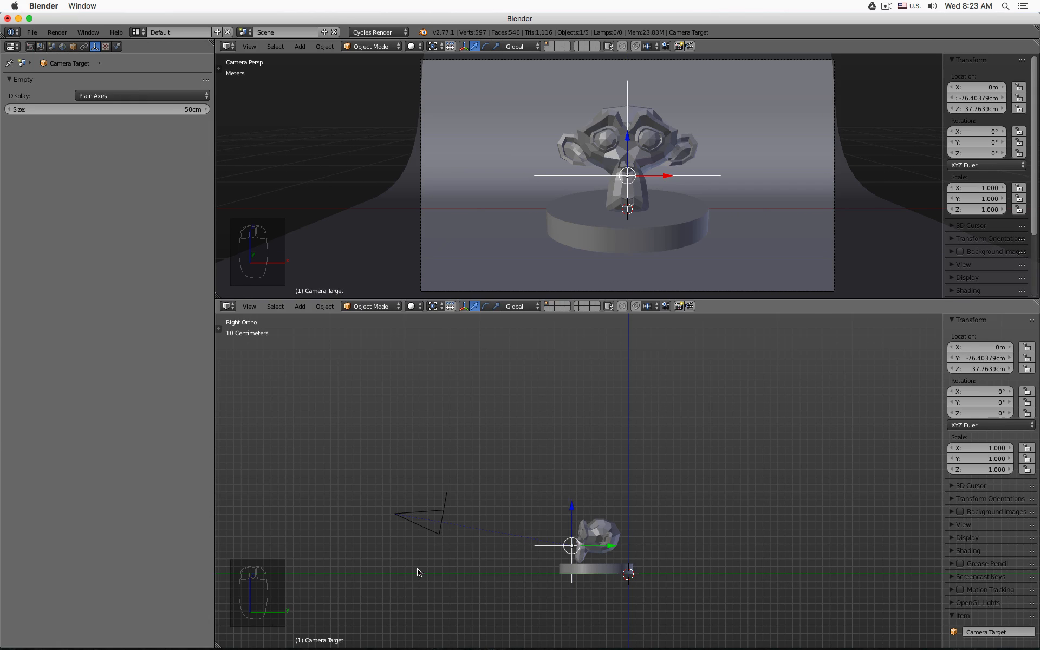
{"action": "right_click", "coordinate": [414, 553]}
{"action": "key", "text": "g"}
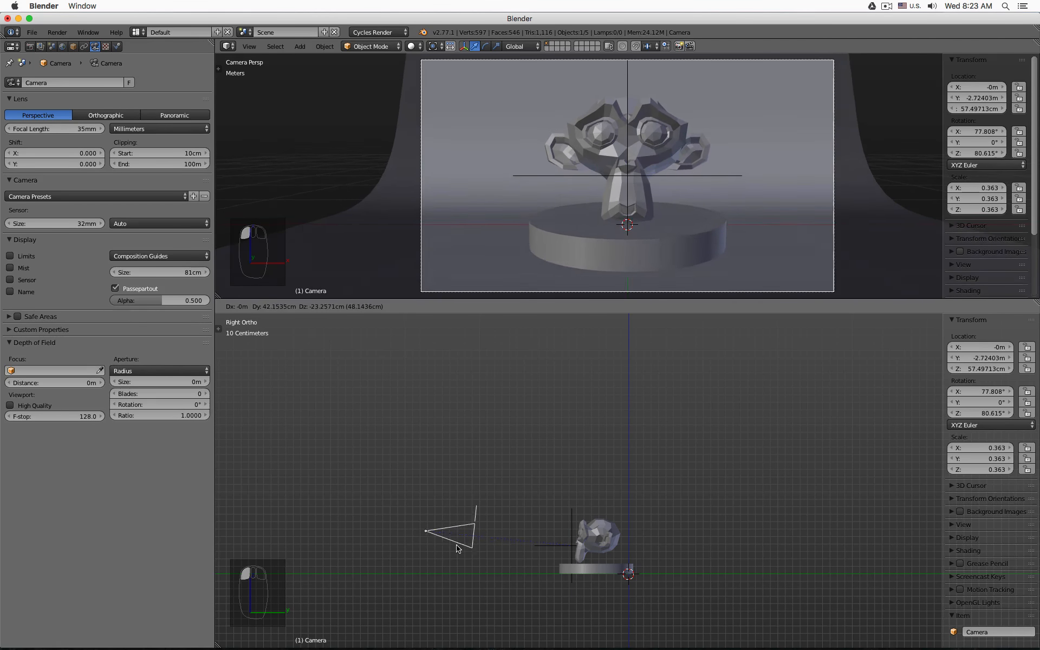
{"action": "left_click", "coordinate": [469, 545]}
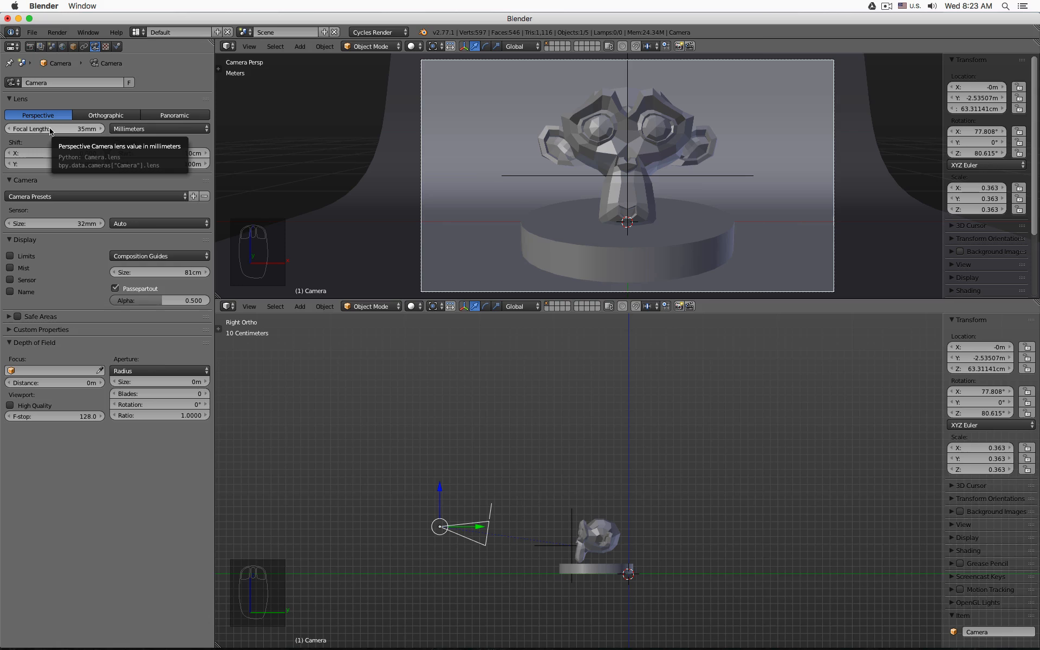
Move the camera right up to the monkey, to about Y -1.55 m and Z 41.5 cm
{"action": "key", "text": "g"}
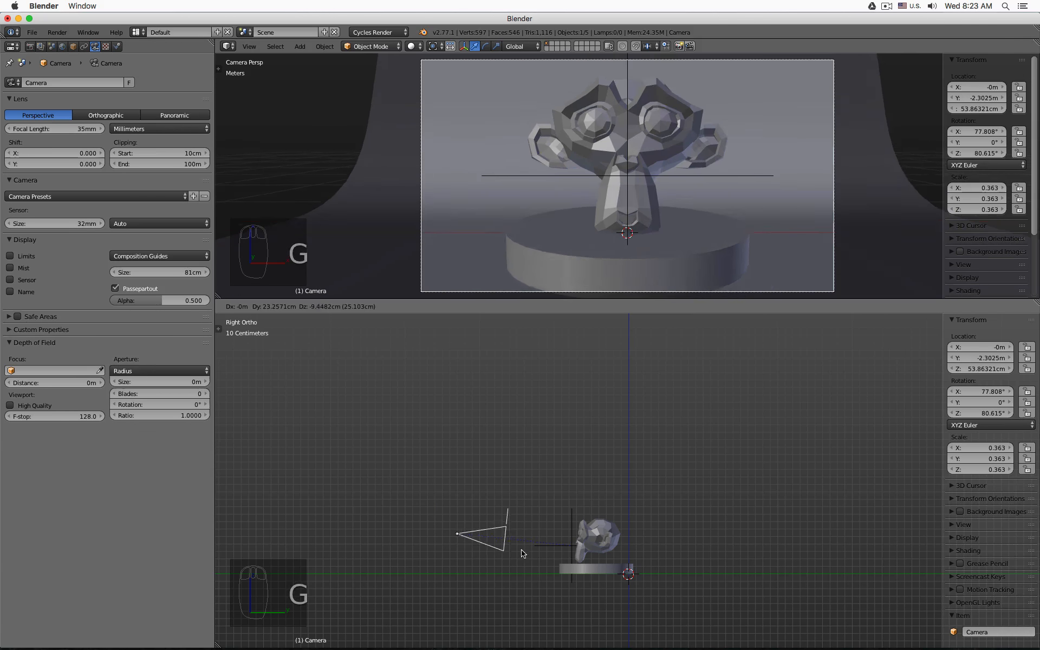
{"action": "left_click", "coordinate": [569, 550]}
{"action": "key", "text": "g"}
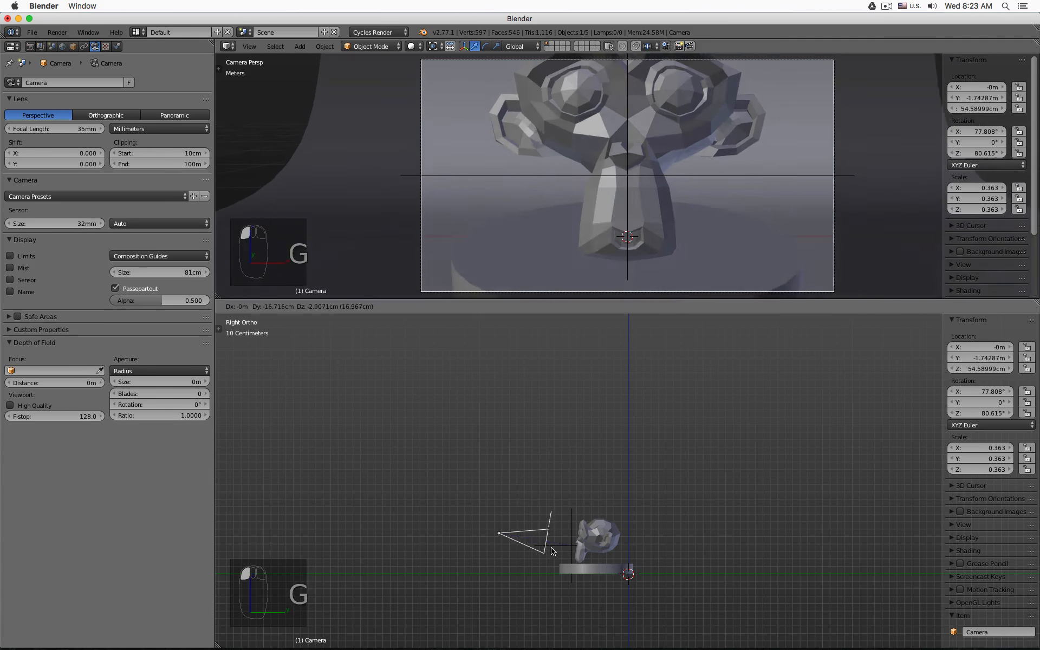
{"action": "left_click", "coordinate": [567, 560]}
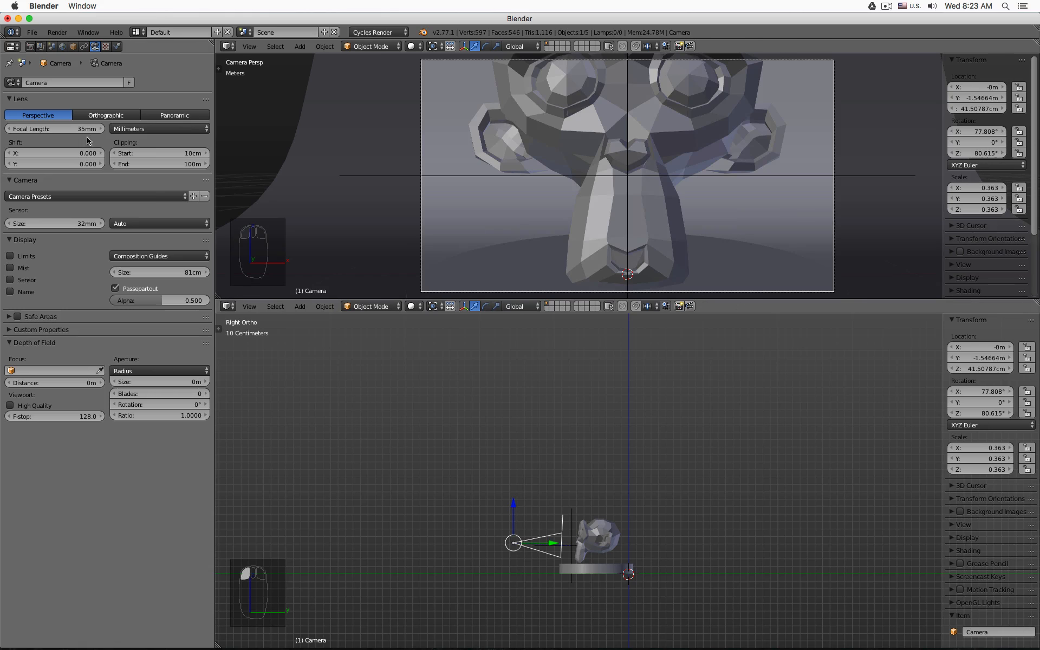
Set the camera's focal length to 5 mm and move it along Y to about -1.07 m
{"action": "left_click", "coordinate": [66, 127]}
{"action": "type", "text": "5"}
{"action": "key", "text": "Return"}
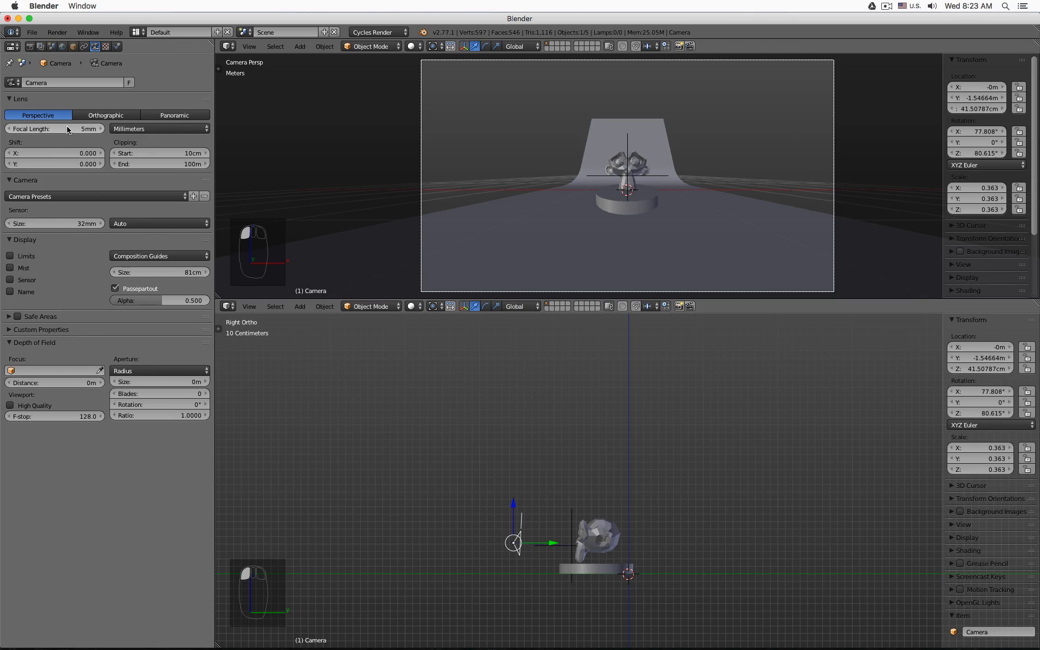
{"action": "key", "text": "g"}
{"action": "key", "text": "y"}
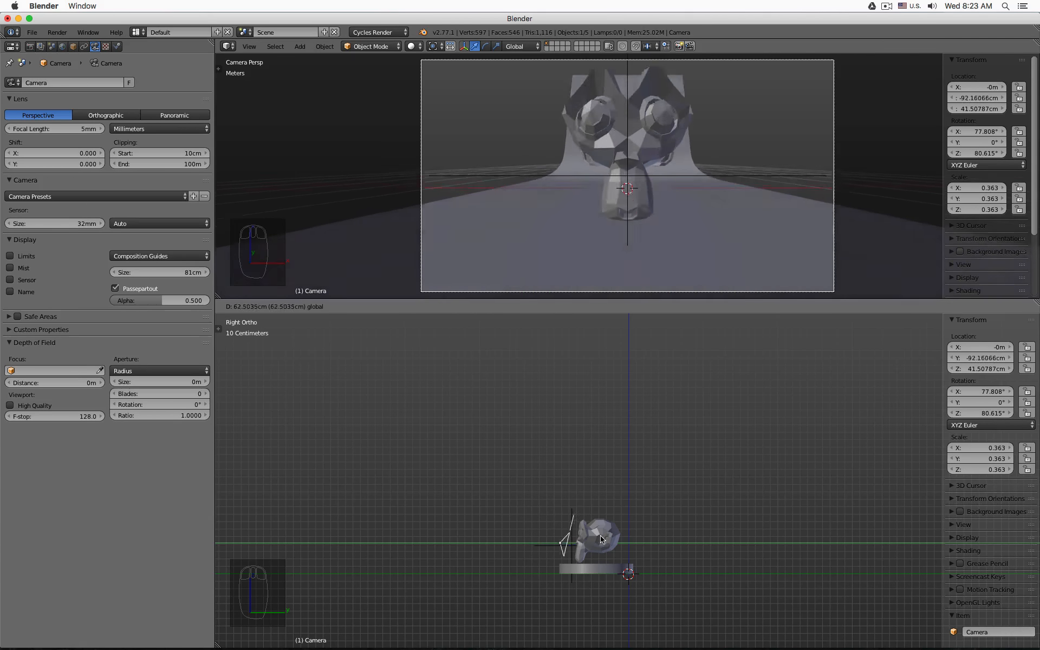
{"action": "left_click", "coordinate": [588, 539]}
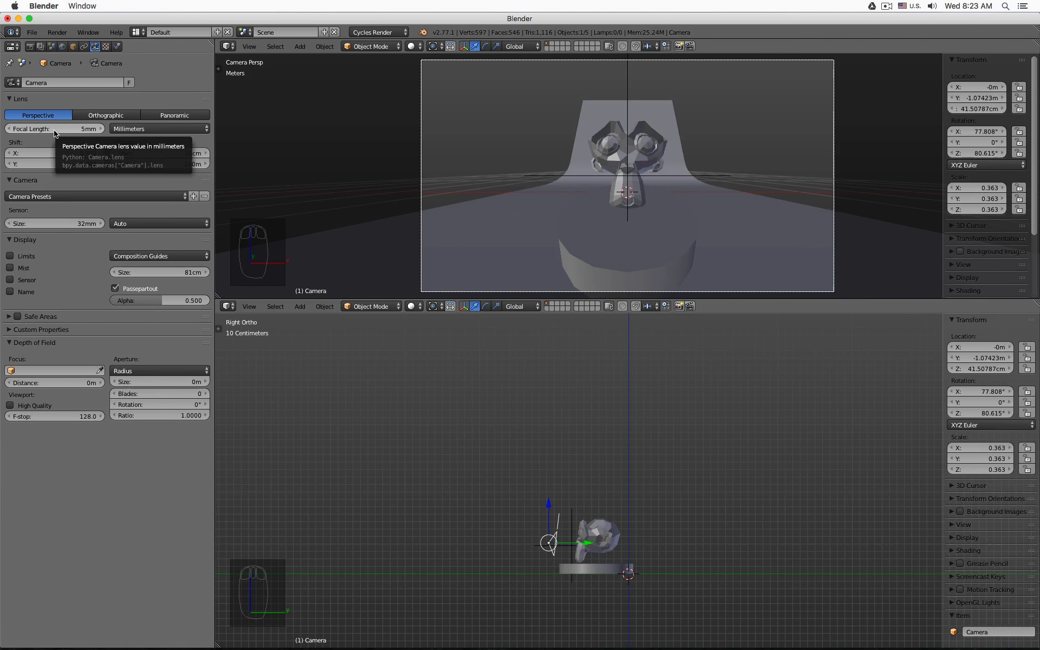
Set the camera's focal length to 120 mm and pull the camera back to about Y -7.31 m, Z 1.05 m
{"action": "left_click", "coordinate": [54, 131]}
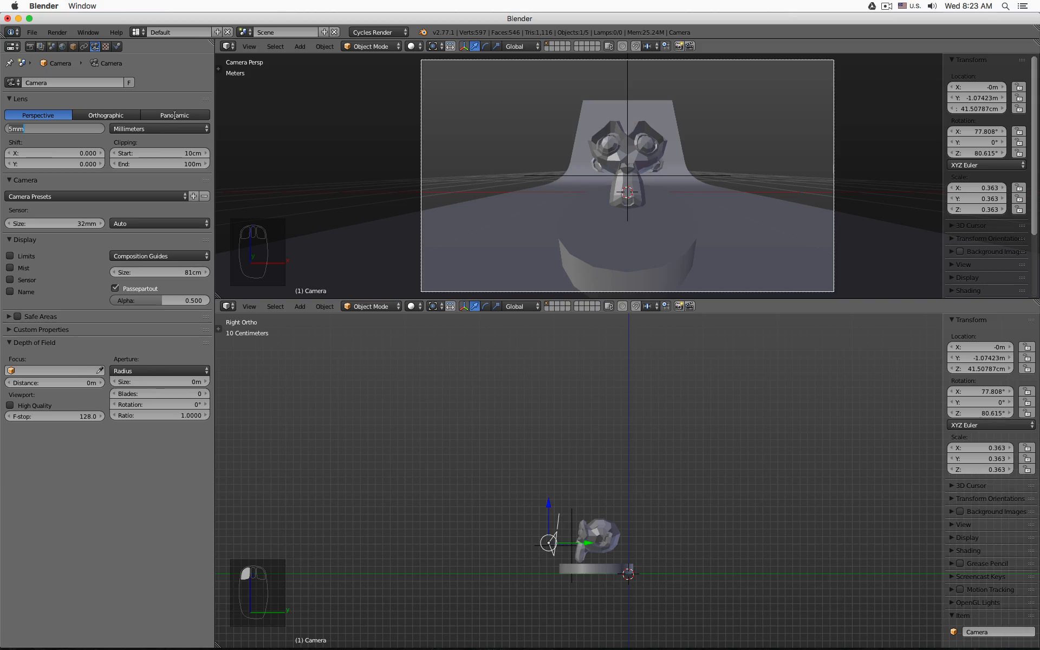
{"action": "type", "text": "120"}
{"action": "key", "text": "Return"}
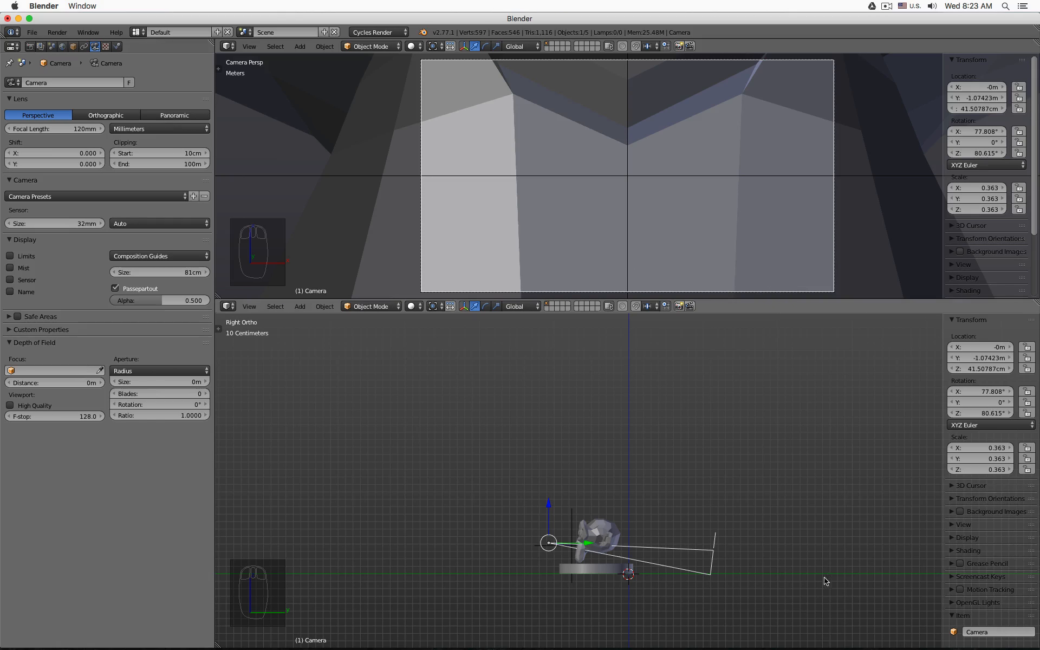
{"action": "key", "text": "g"}
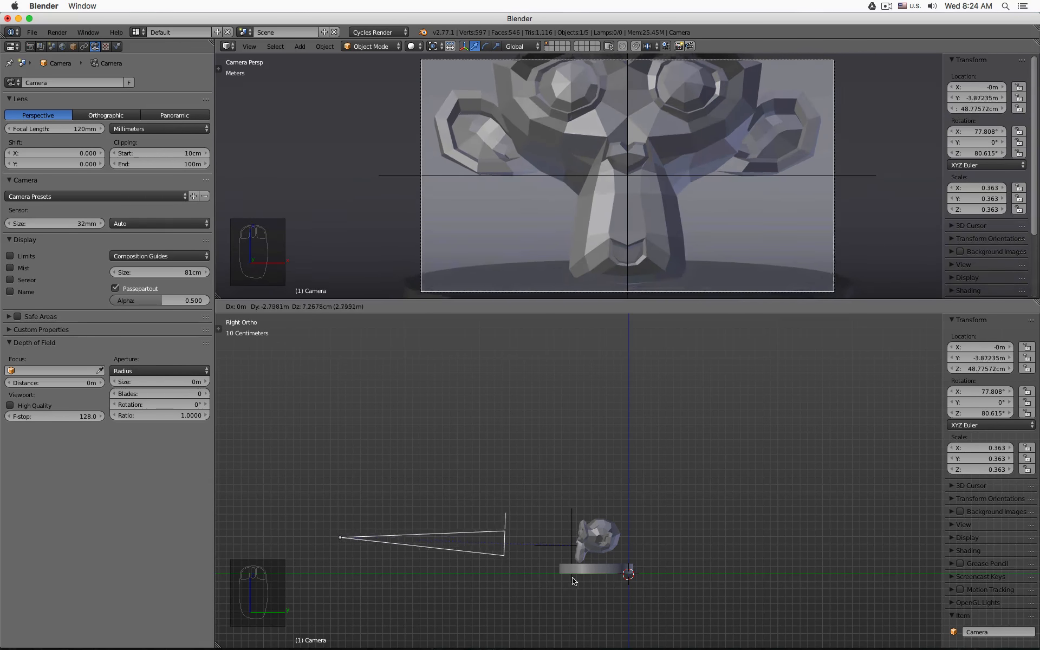
{"action": "left_click", "coordinate": [547, 580]}
{"action": "scroll", "coordinate": [504, 535], "scroll_direction": "down", "scroll_amount": 3}
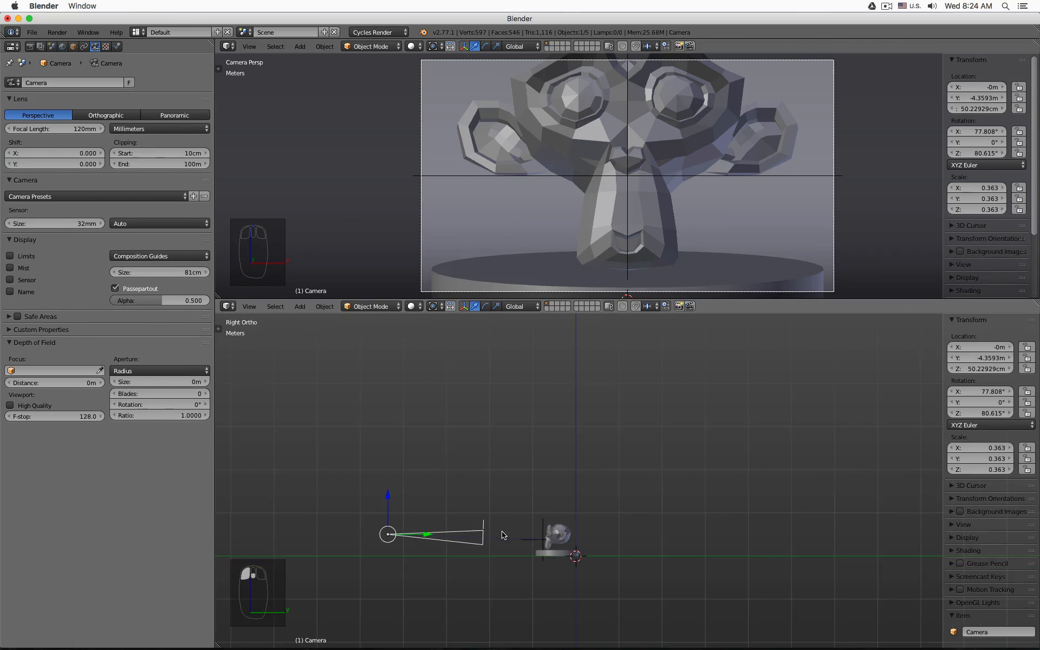
{"action": "key", "text": "g"}
{"action": "left_click", "coordinate": [352, 516]}
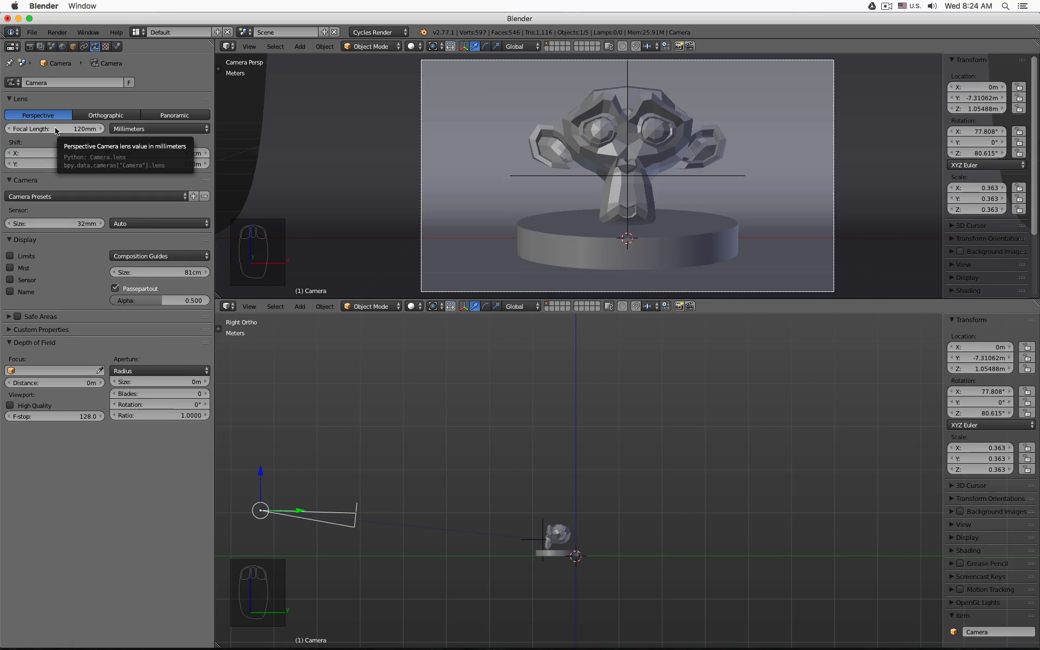
Move the camera to about Y -7.39 m and Z 79.1 cm
{"action": "key", "text": "g"}
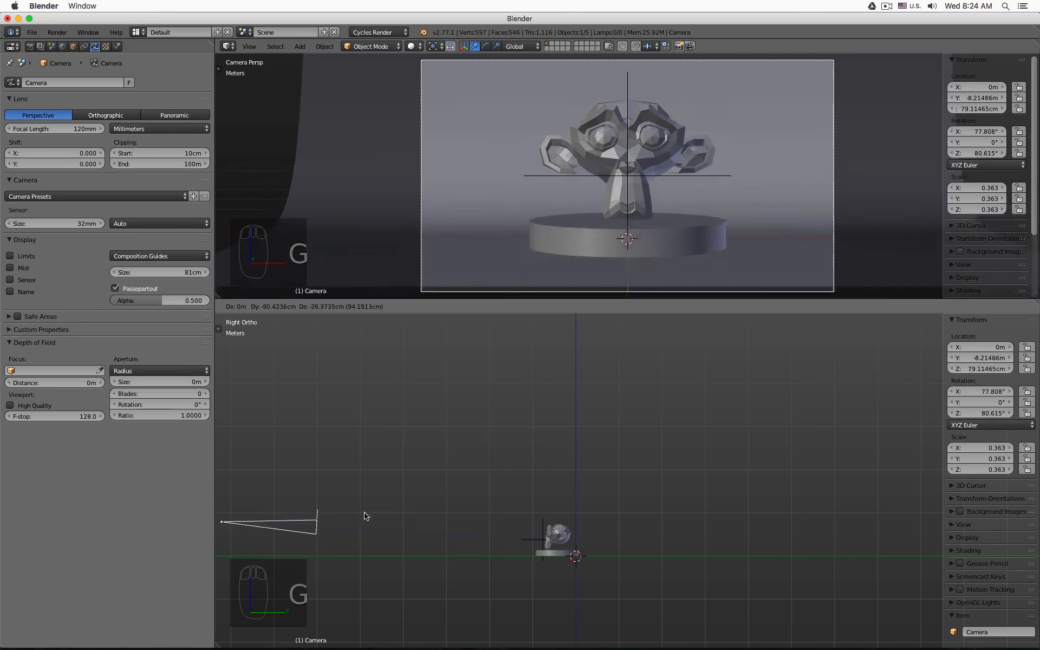
{"action": "left_click", "coordinate": [273, 521]}
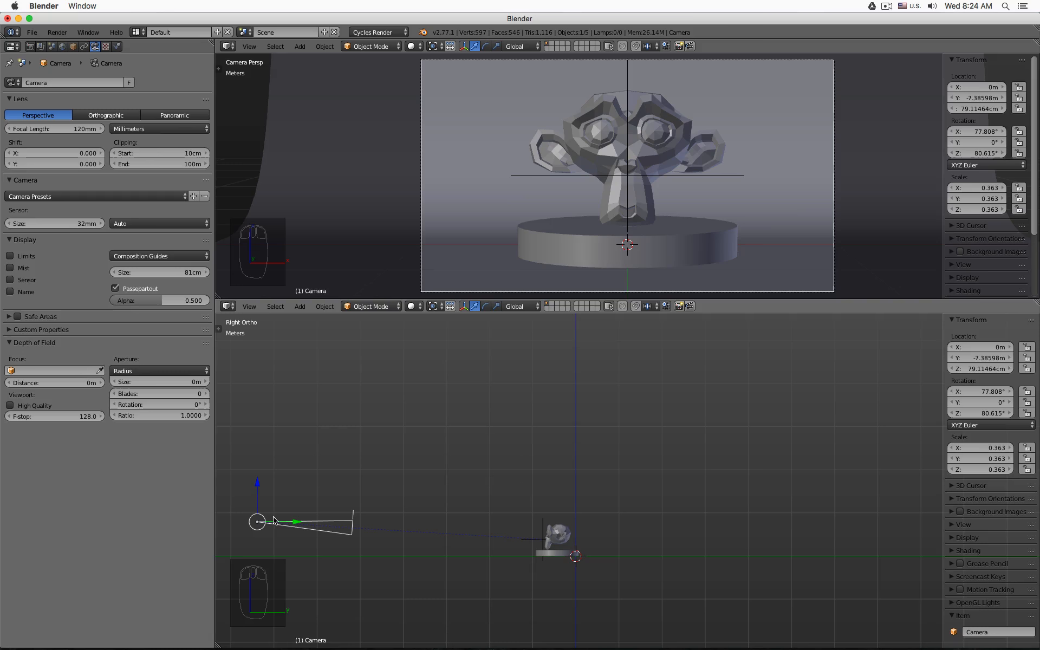
Set the camera's focal length to 35 mm and move the camera in to about Y -1.94 m, Z 59.0 cm
{"action": "left_click", "coordinate": [77, 128]}
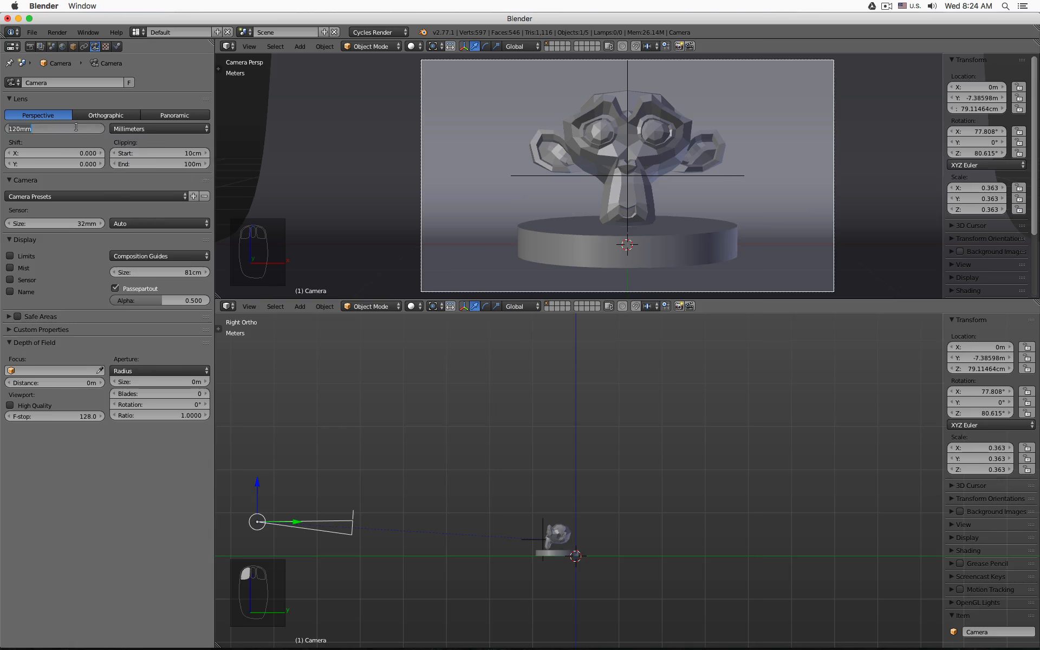
{"action": "type", "text": "35"}
{"action": "key", "text": "Return"}
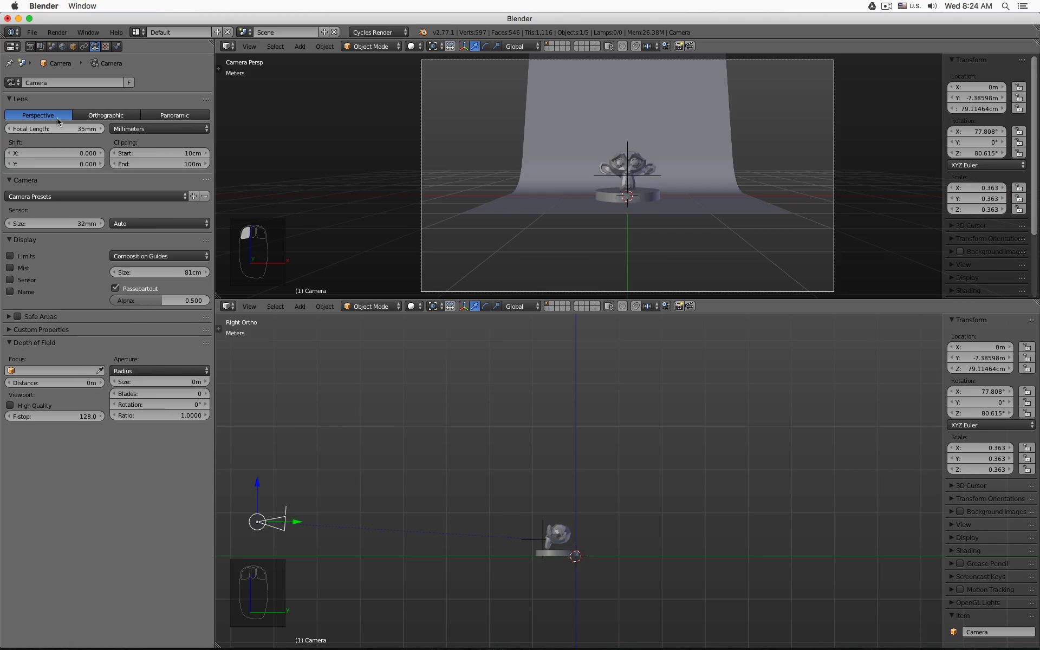
{"action": "key", "text": "g"}
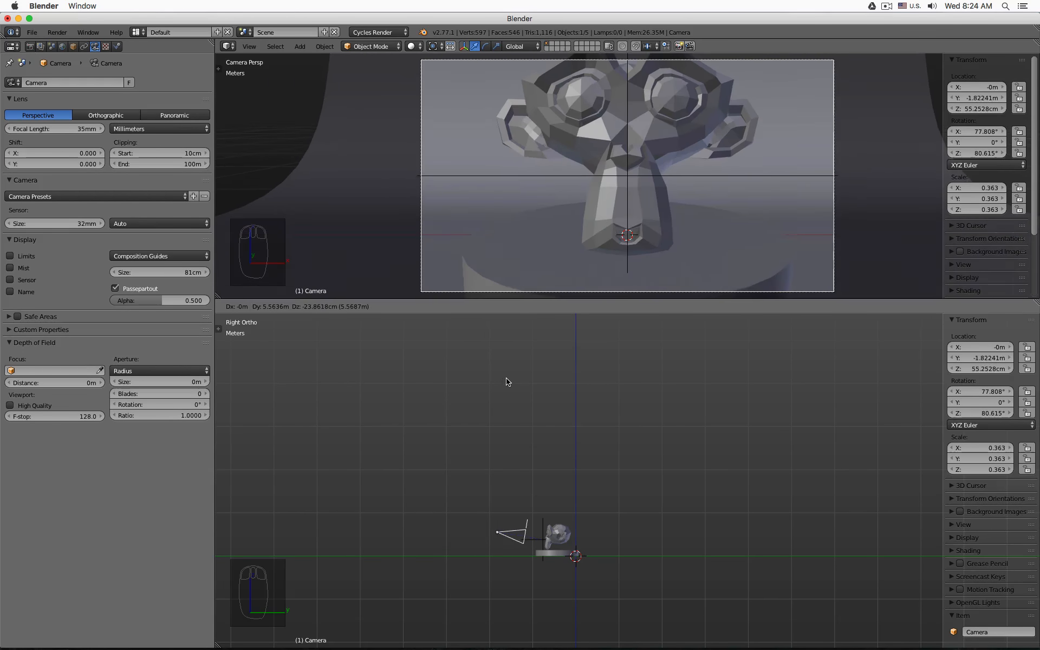
{"action": "left_click", "coordinate": [502, 381]}
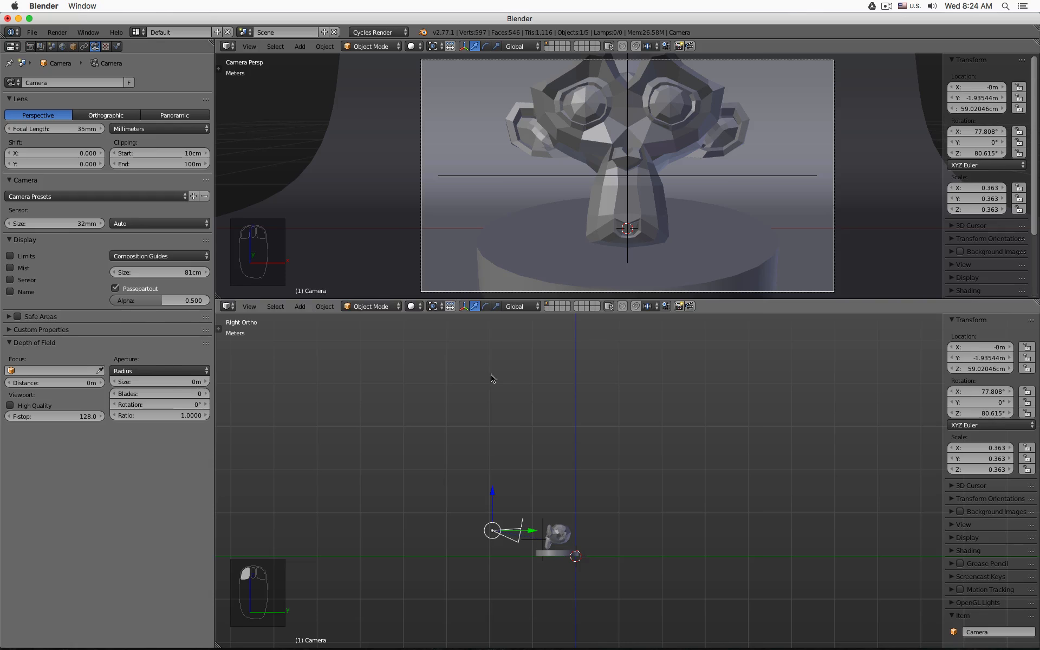
Set the camera's focal length to 75 mm and pull the camera back to about Y -4.26 m, Z 77.9 cm
{"action": "left_click", "coordinate": [66, 128]}
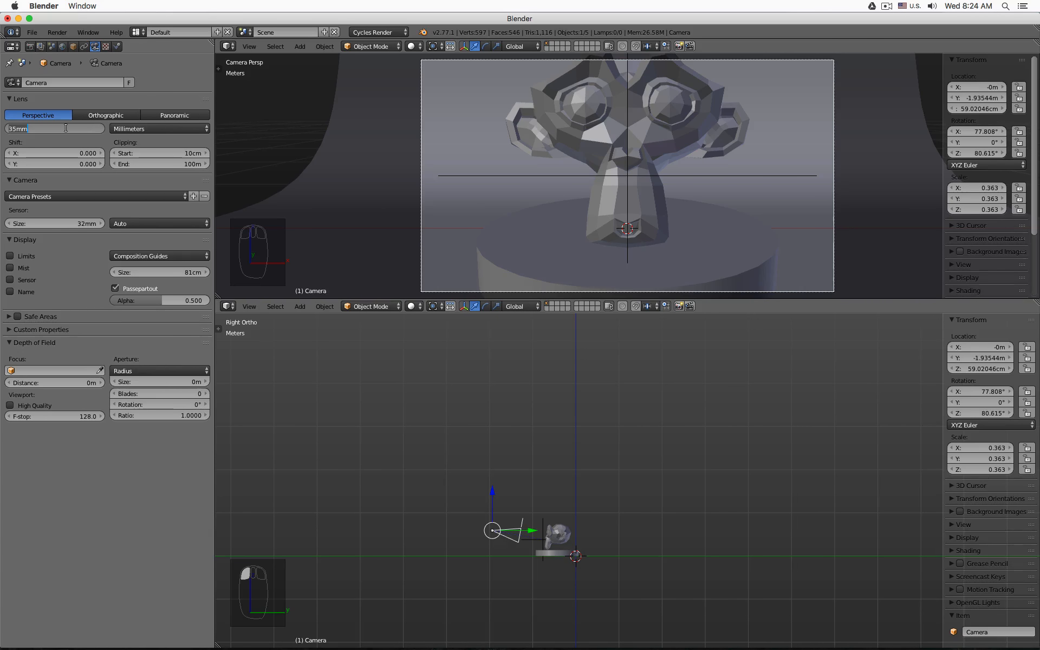
{"action": "type", "text": "75"}
{"action": "key", "text": "Return"}
{"action": "key", "text": "g"}
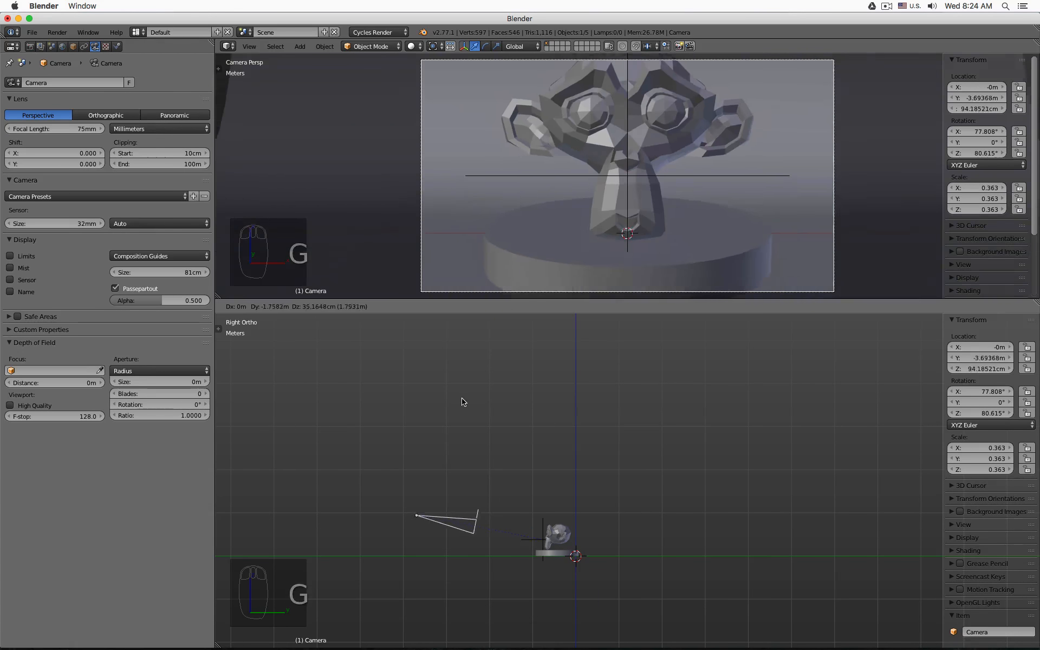
{"action": "left_click", "coordinate": [443, 411]}
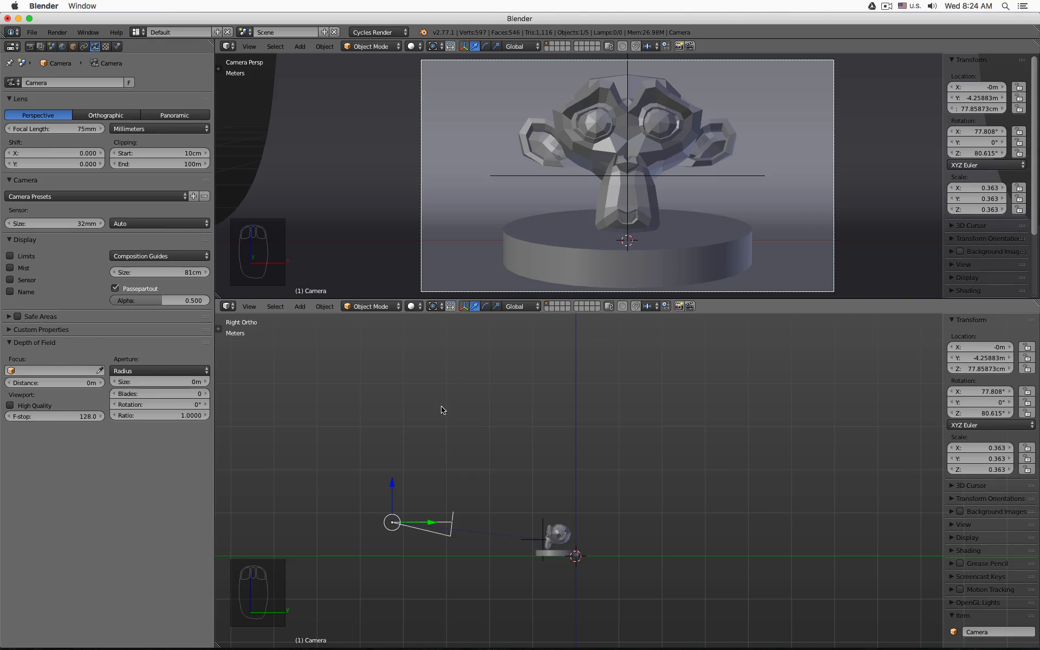
Toggle the camera's Center and Thirds composition guides on and off again, and set the Passepartout alpha to 1.000
{"action": "left_click", "coordinate": [146, 256]}
{"action": "left_click", "coordinate": [133, 159]}
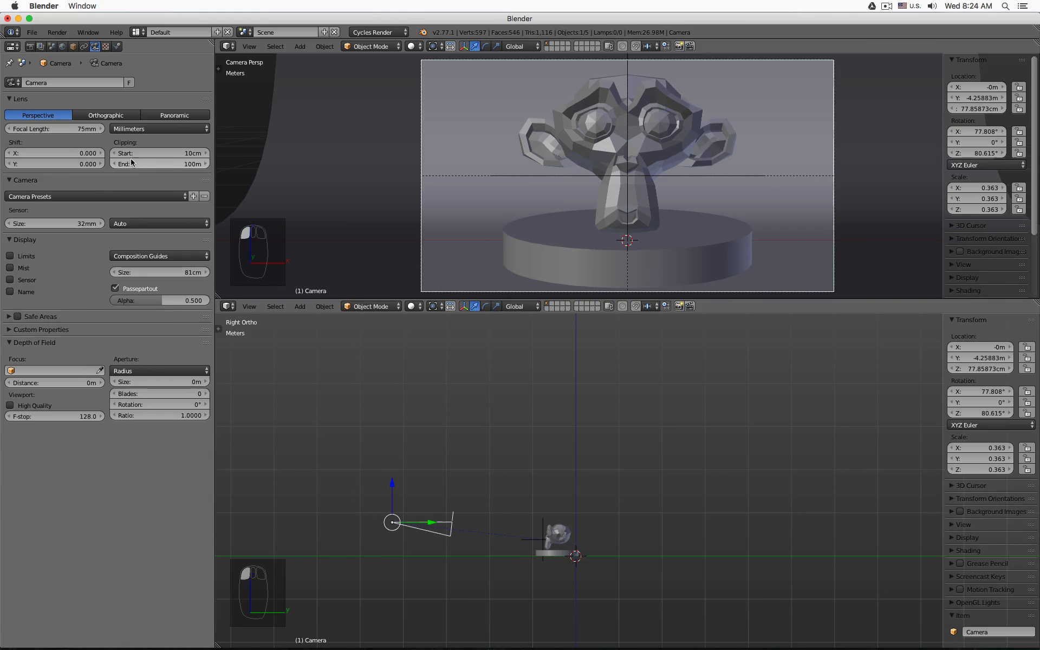
{"action": "left_click", "coordinate": [148, 256]}
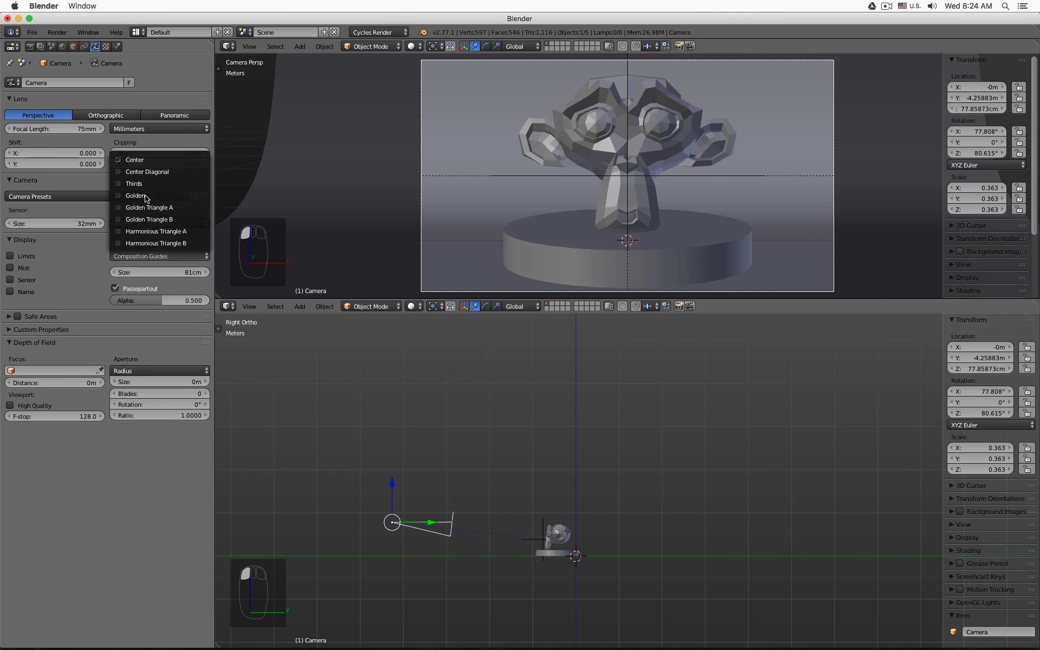
{"action": "left_click", "coordinate": [157, 183]}
{"action": "left_click", "coordinate": [158, 256]}
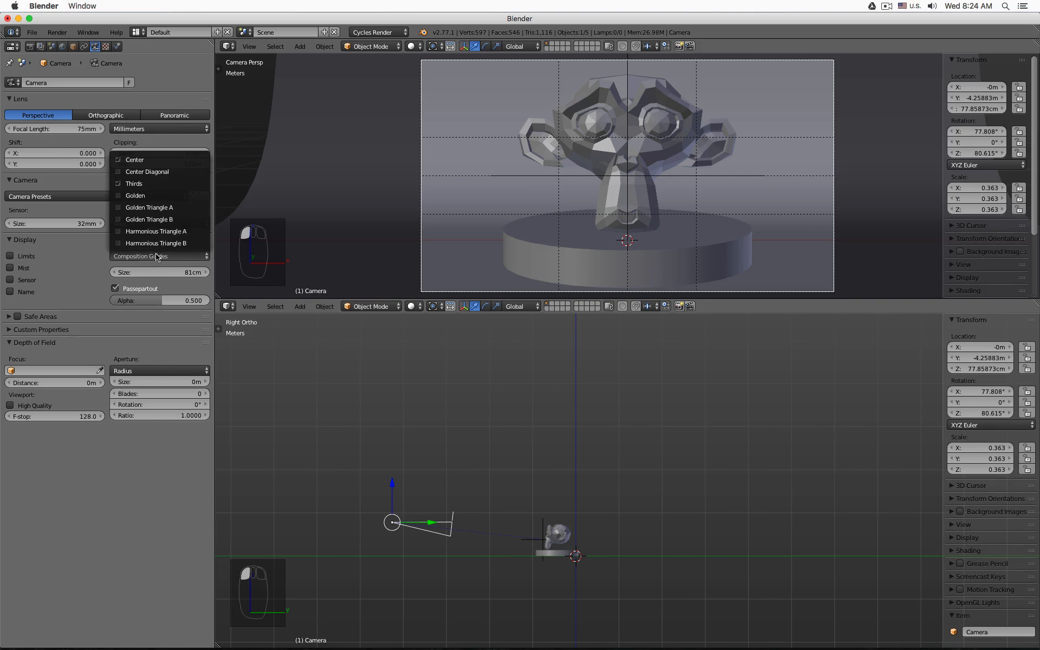
{"action": "left_click", "coordinate": [142, 183]}
{"action": "left_click", "coordinate": [149, 256]}
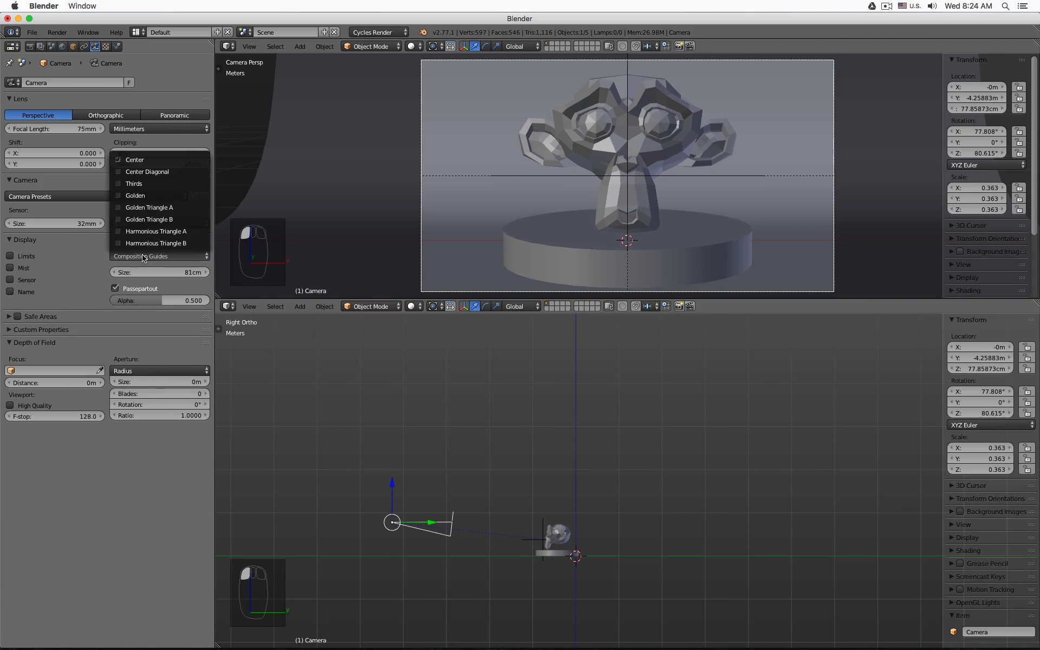
{"action": "left_click", "coordinate": [140, 161]}
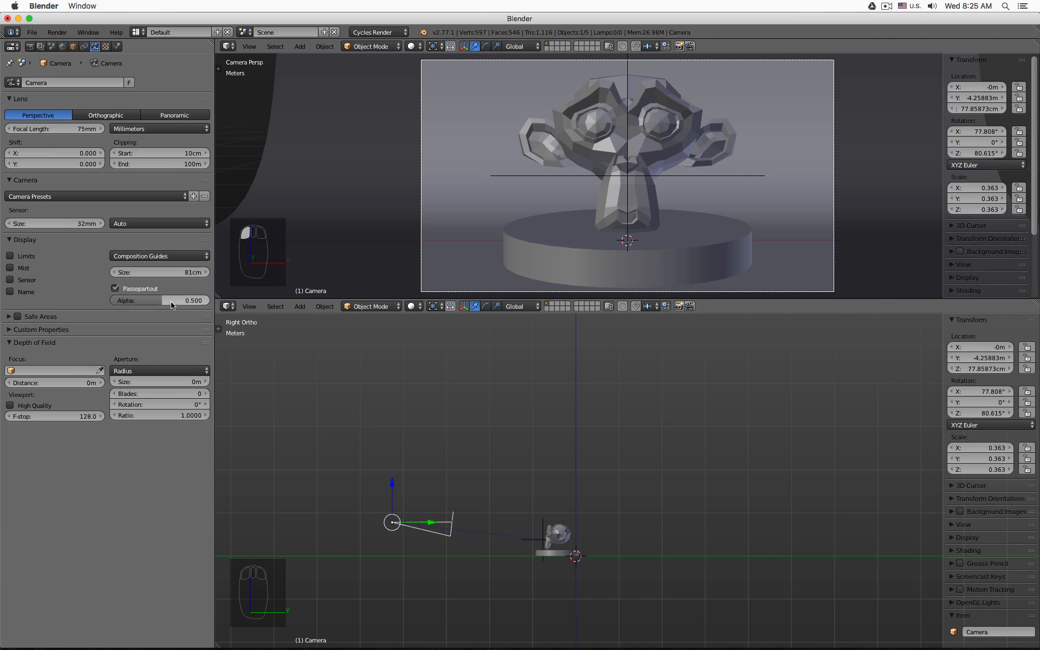
{"action": "left_click_drag", "start_coordinate": [168, 302], "coordinate": [210, 302]}
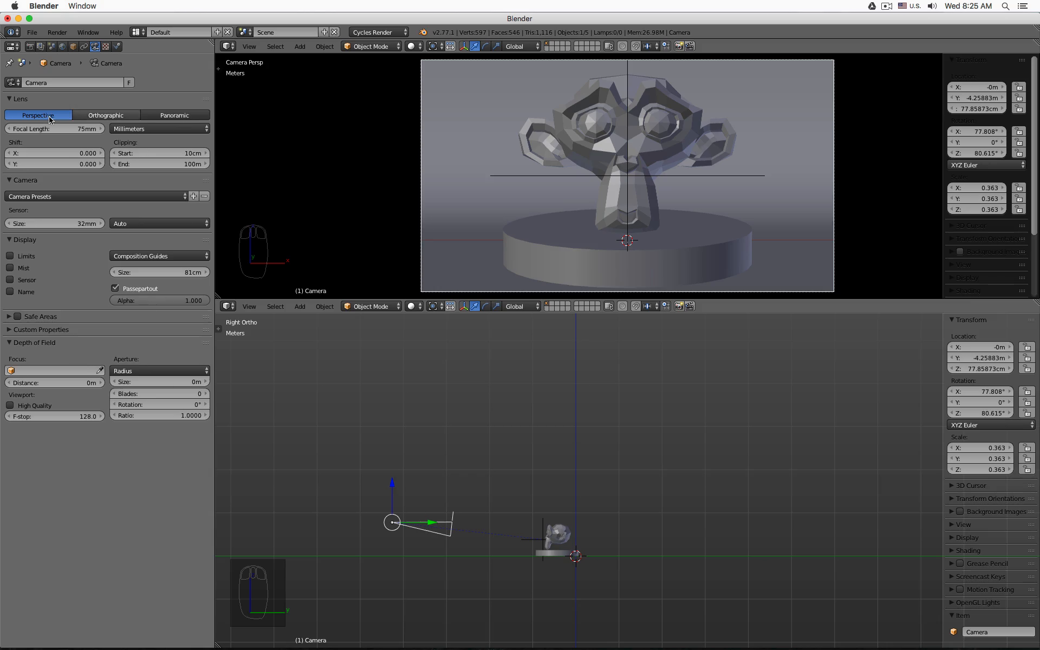
Try the Orthographic lens with the camera at about Z 37.7 cm, and return to Perspective with the camera at about Z 75.3 cm
{"action": "left_click", "coordinate": [98, 122]}
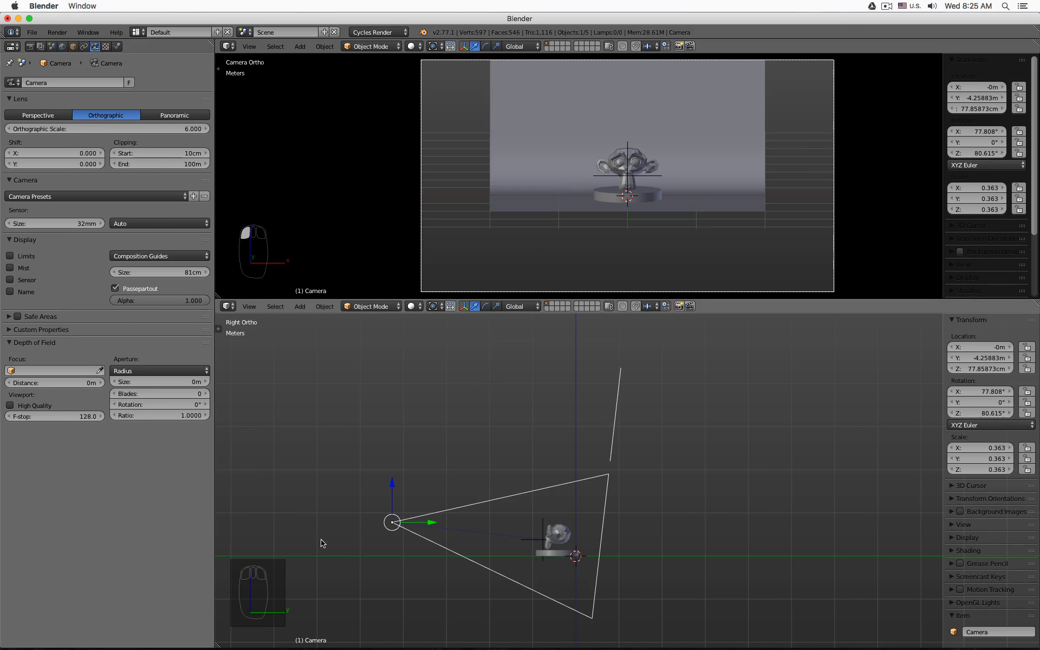
{"action": "left_click_drag", "start_coordinate": [396, 496], "coordinate": [398, 504]}
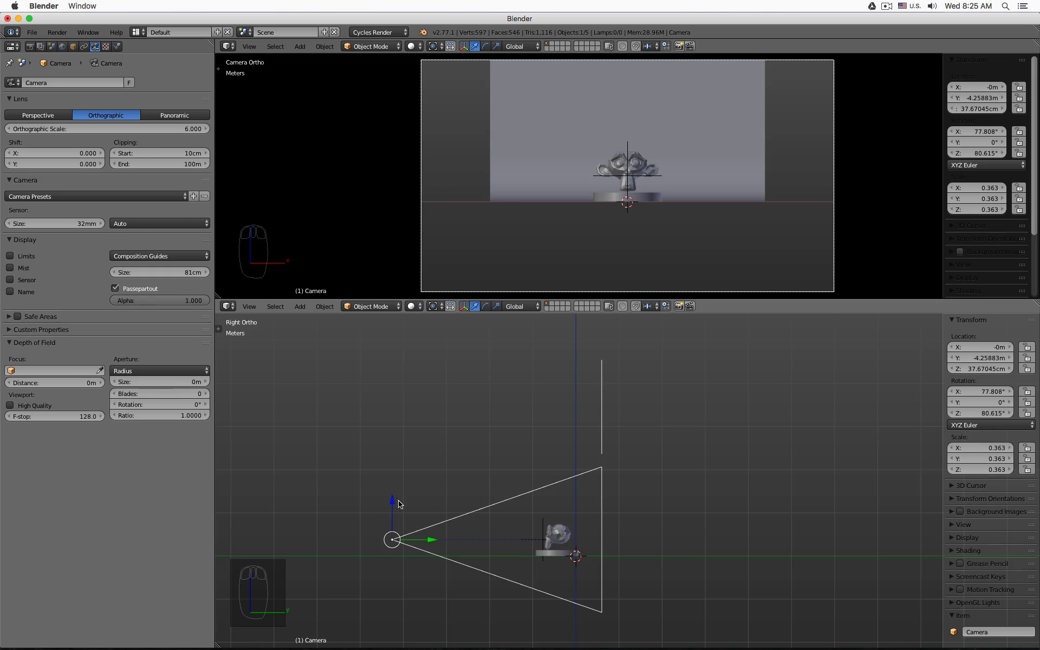
{"action": "left_click", "coordinate": [34, 116]}
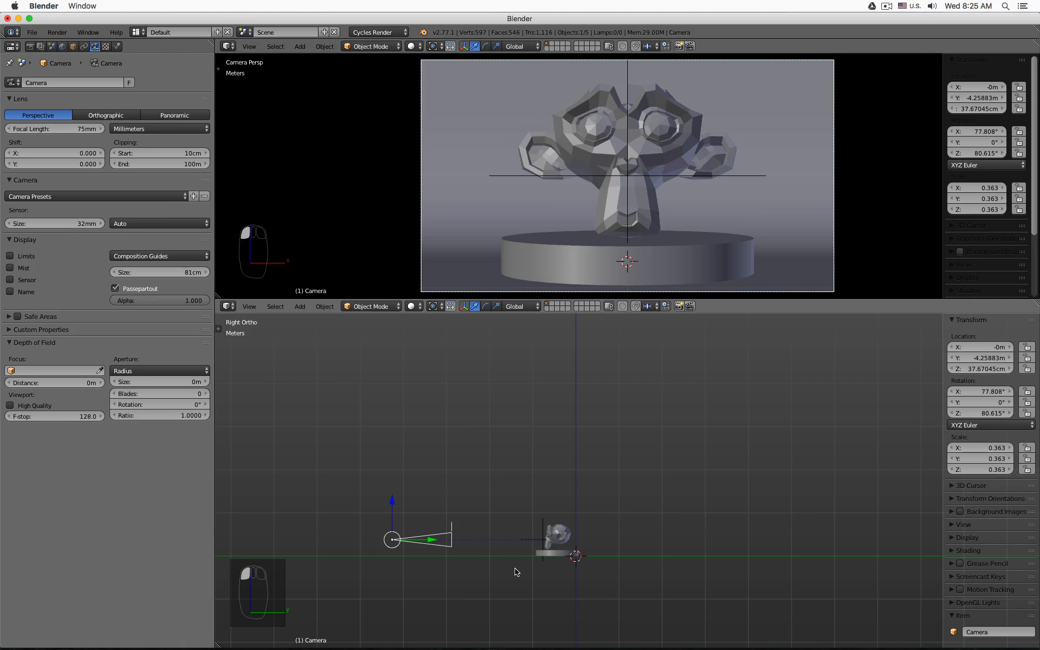
{"action": "left_click_drag", "start_coordinate": [392, 501], "coordinate": [394, 486]}
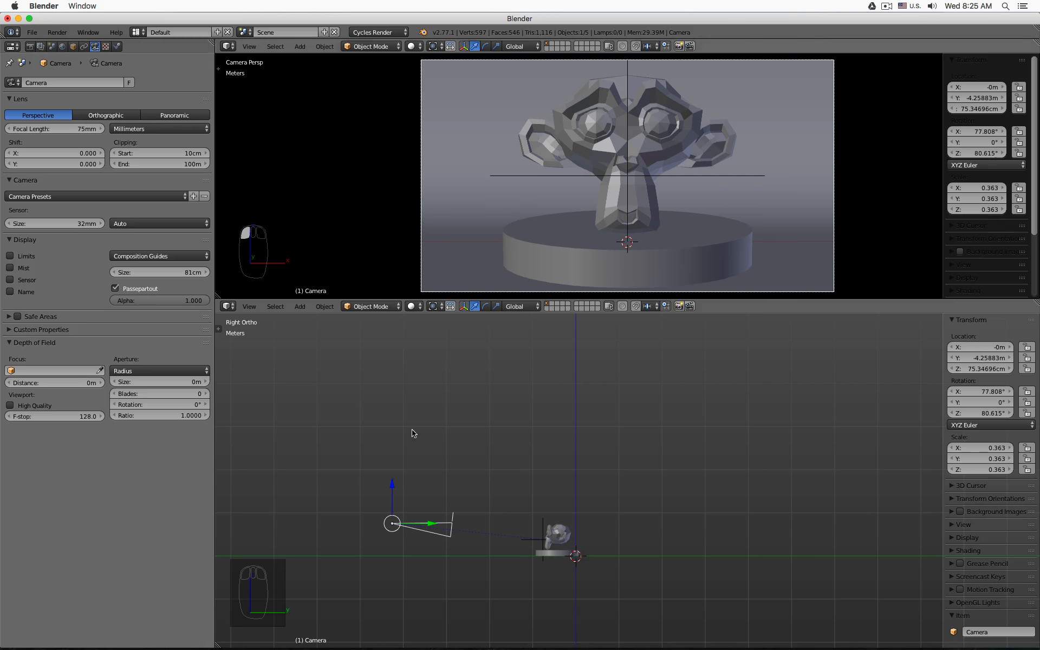
Place the 3D cursor above and in front of the backdrop and add an Area lamp there
{"action": "scroll", "coordinate": [518, 511], "scroll_direction": "down", "scroll_amount": 4}
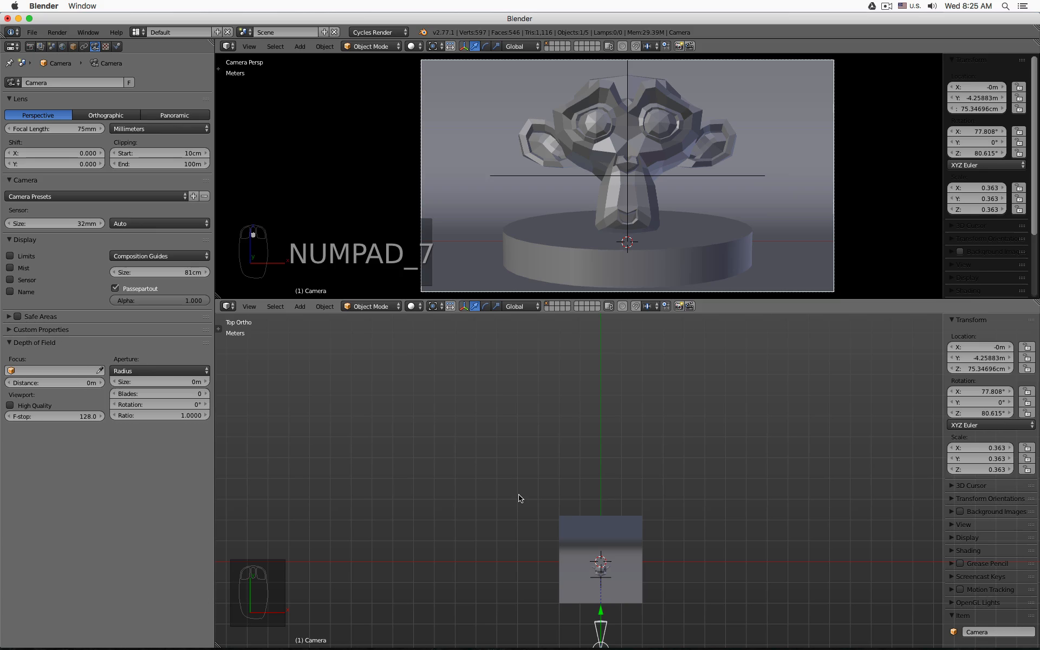
{"action": "middle_click_drag", "start_coordinate": [524, 495], "coordinate": [499, 453]}
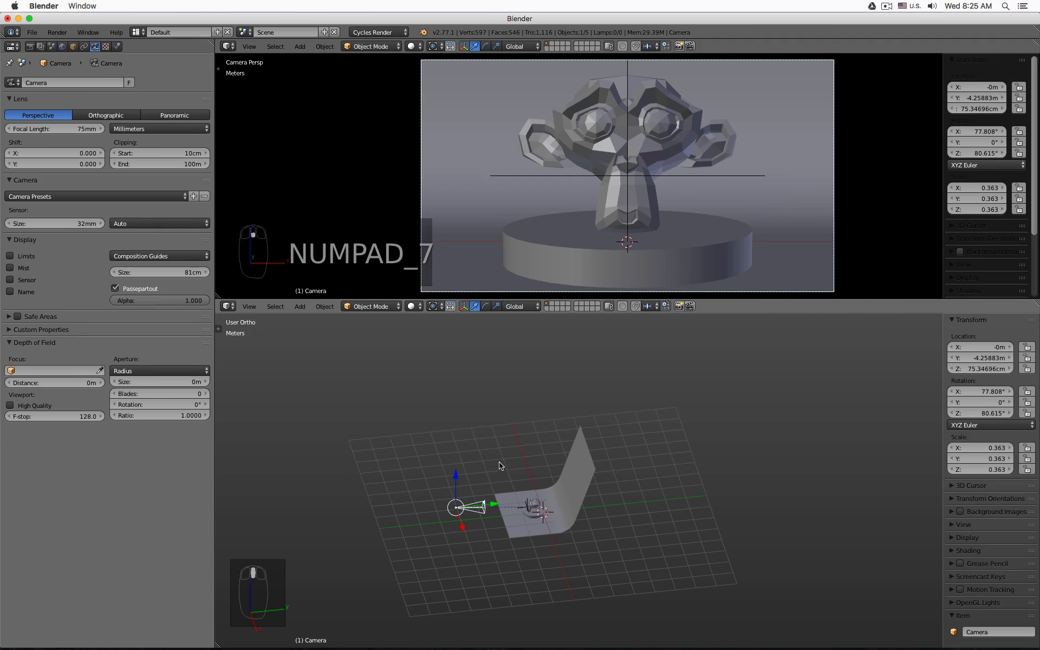
{"action": "left_click", "coordinate": [499, 463]}
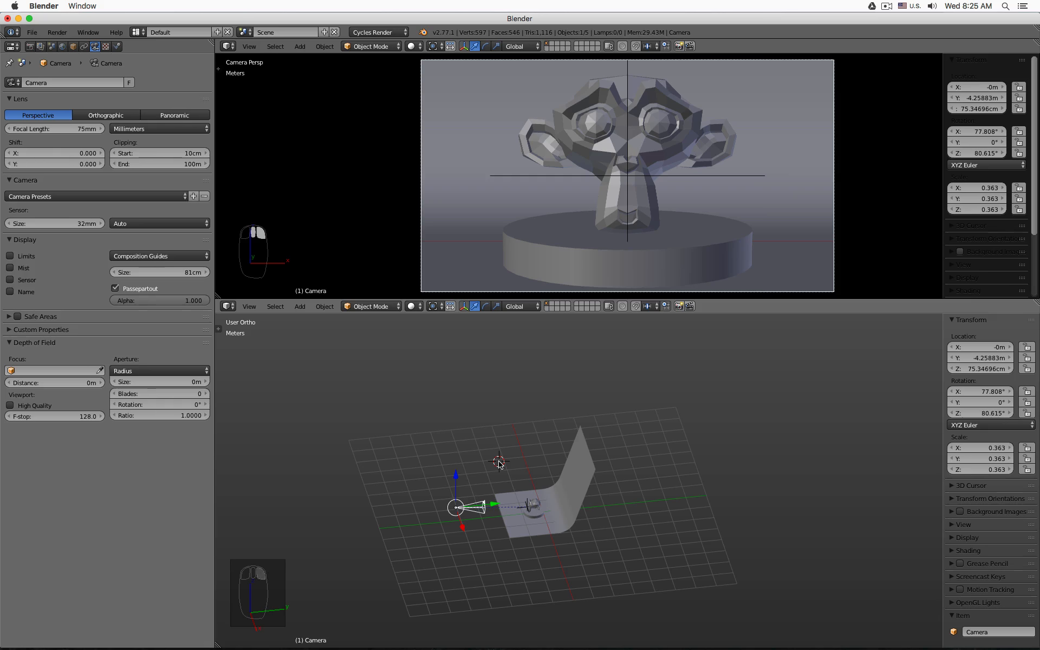
{"action": "key", "text": "shift+a"}
{"action": "mouse_move", "coordinate": [509, 475]}
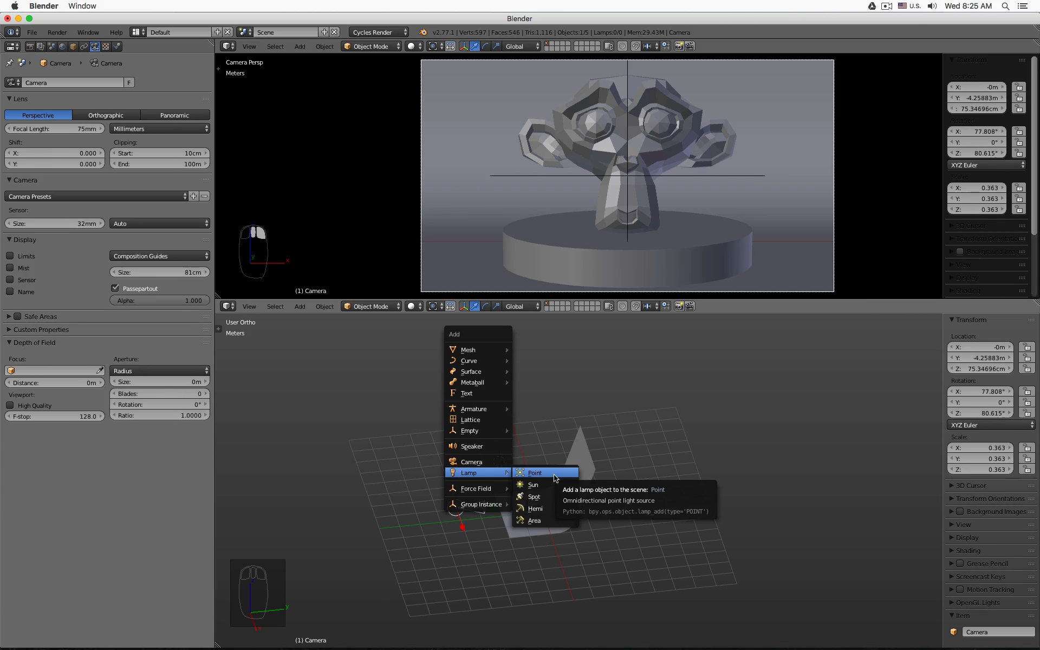
{"action": "left_click", "coordinate": [551, 520]}
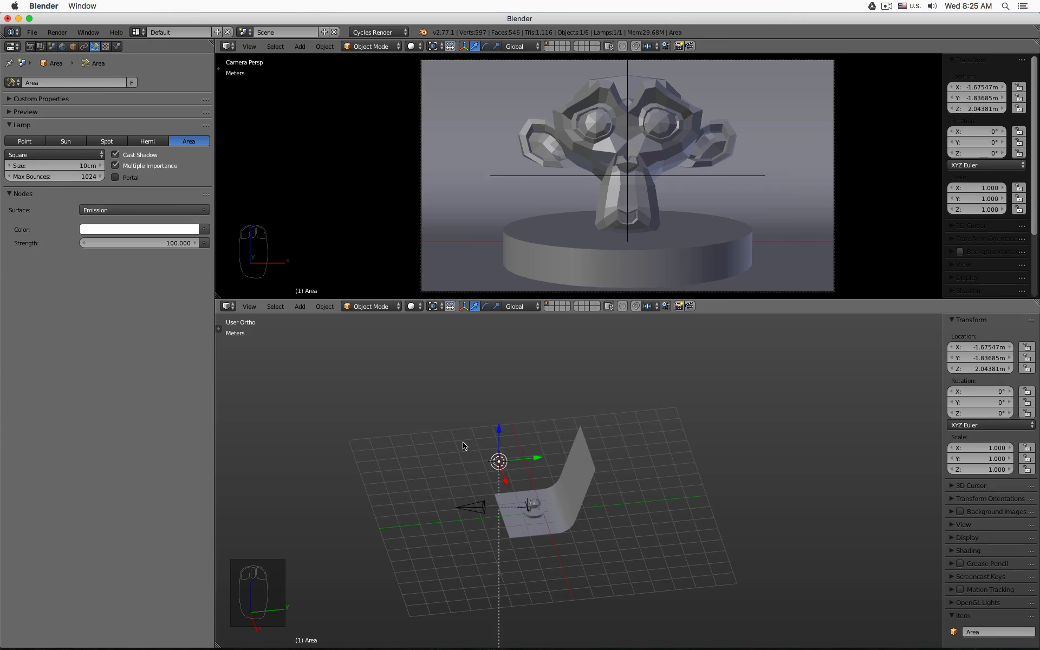
Add a Plain Axes empty at the lamp, set its display size to 50 cm and move it along Y to about -81.5 cm
{"action": "key", "text": "shift+a"}
{"action": "mouse_move", "coordinate": [452, 405]}
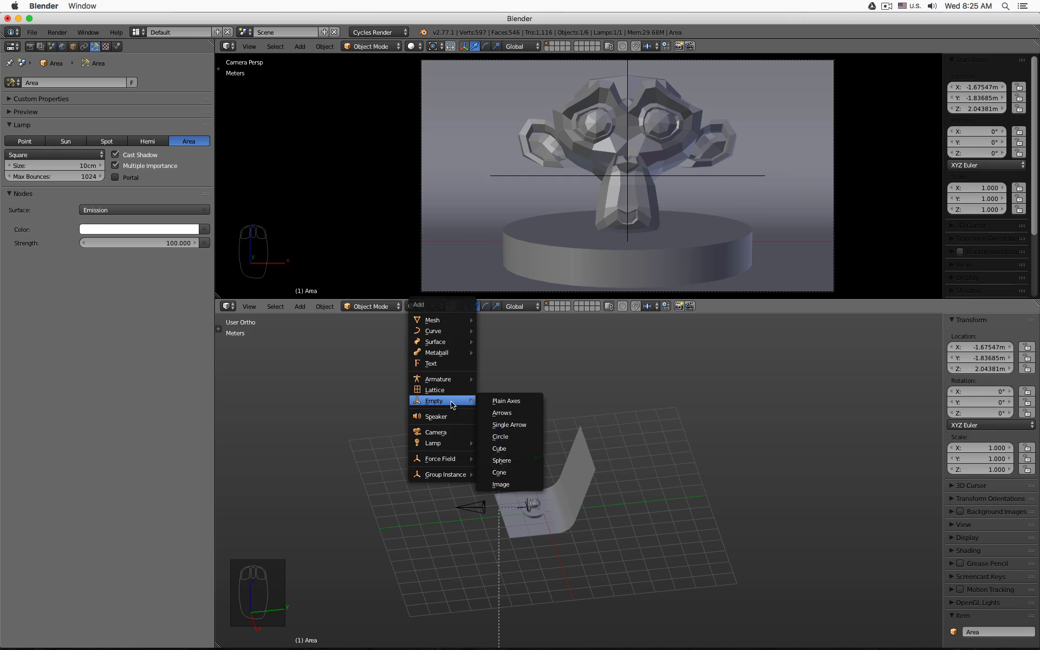
{"action": "left_click", "coordinate": [509, 402]}
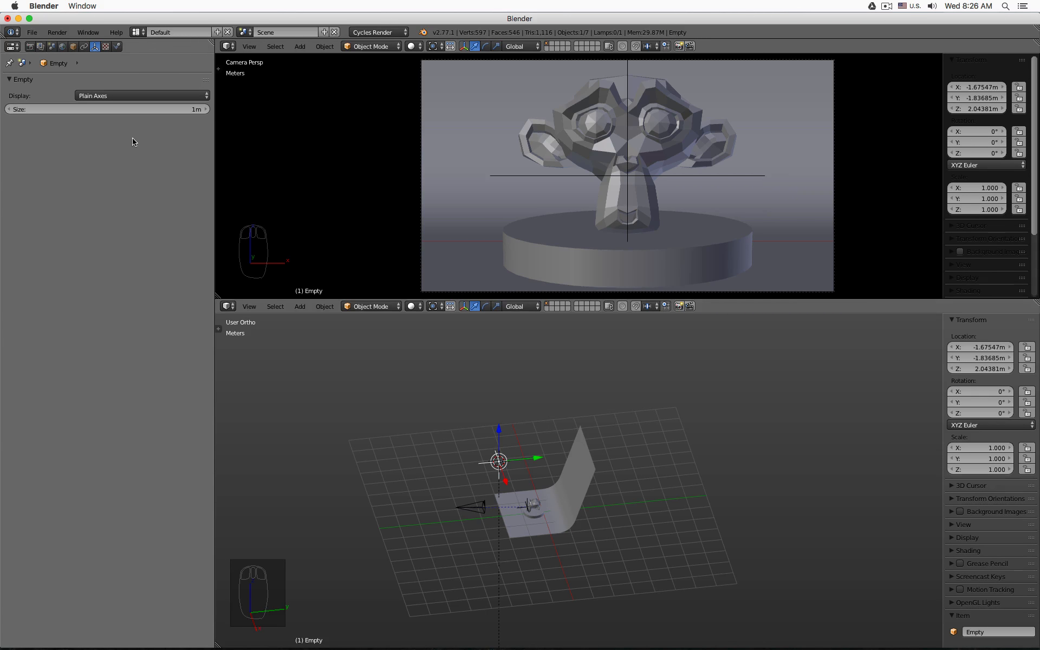
{"action": "left_click", "coordinate": [135, 109]}
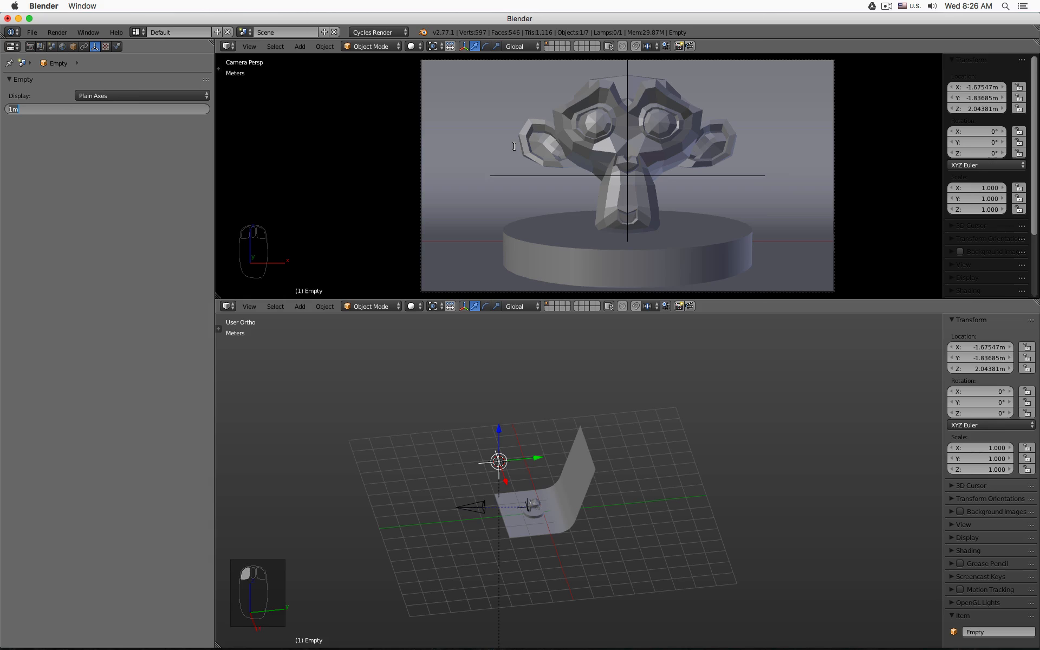
{"action": "type", "text": "50c"}
{"action": "key", "text": "Return"}
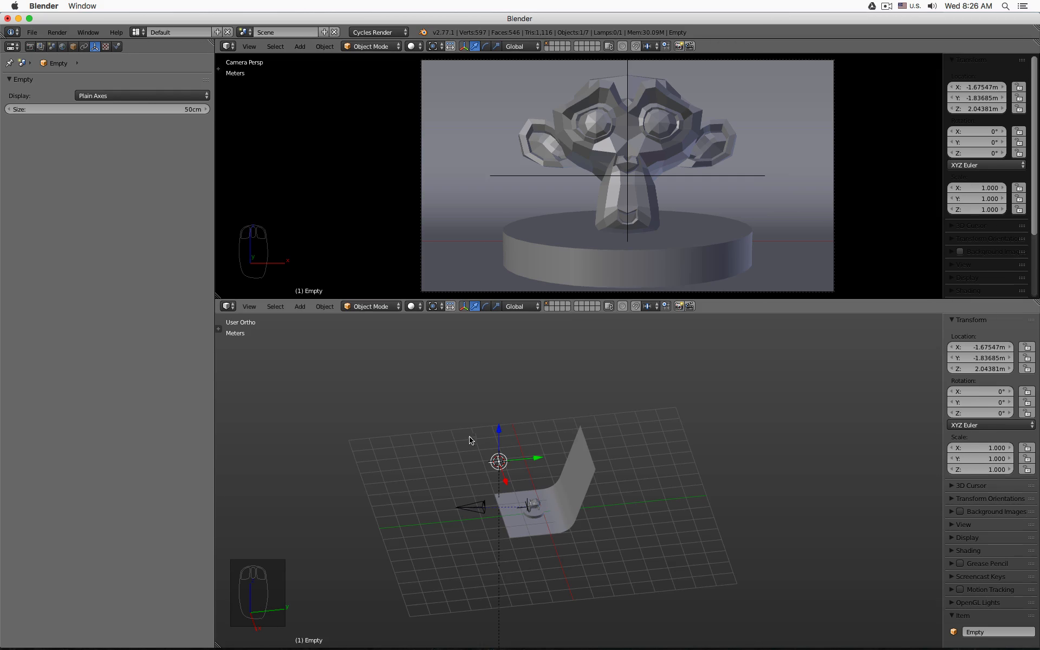
{"action": "scroll", "coordinate": [564, 497], "scroll_direction": "up", "scroll_amount": 6}
{"action": "left_click_drag", "start_coordinate": [558, 440], "coordinate": [633, 431]}
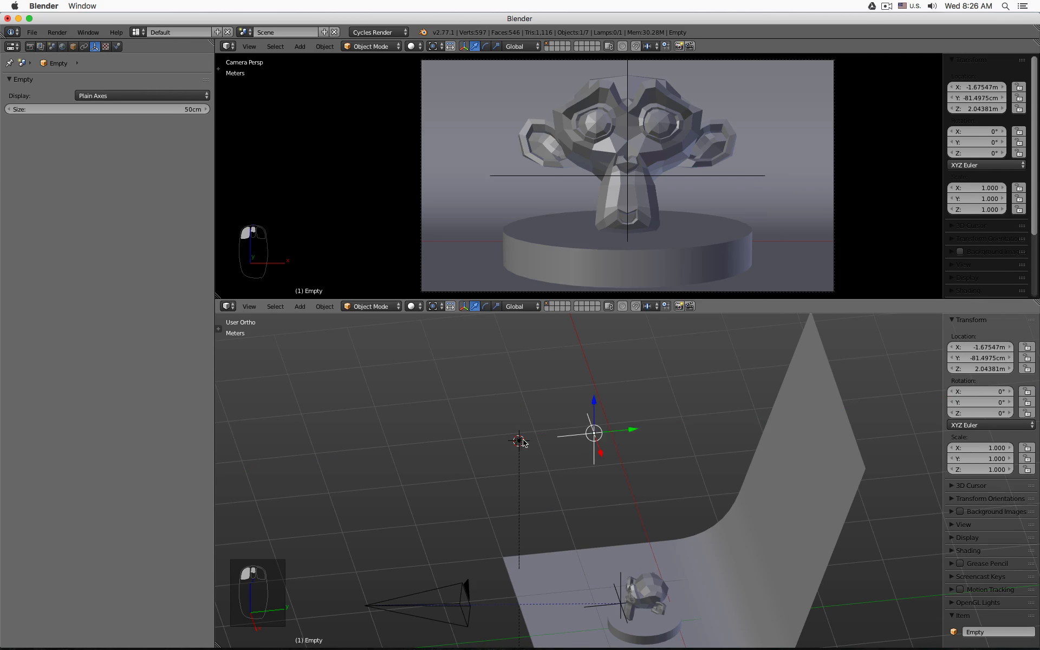
Select the area lamp and set its size to 2 m
{"action": "scroll", "coordinate": [522, 436], "scroll_direction": "up", "scroll_amount": 5}
{"action": "left_click", "coordinate": [512, 442]}
{"action": "scroll", "coordinate": [549, 475], "scroll_direction": "down", "scroll_amount": 5}
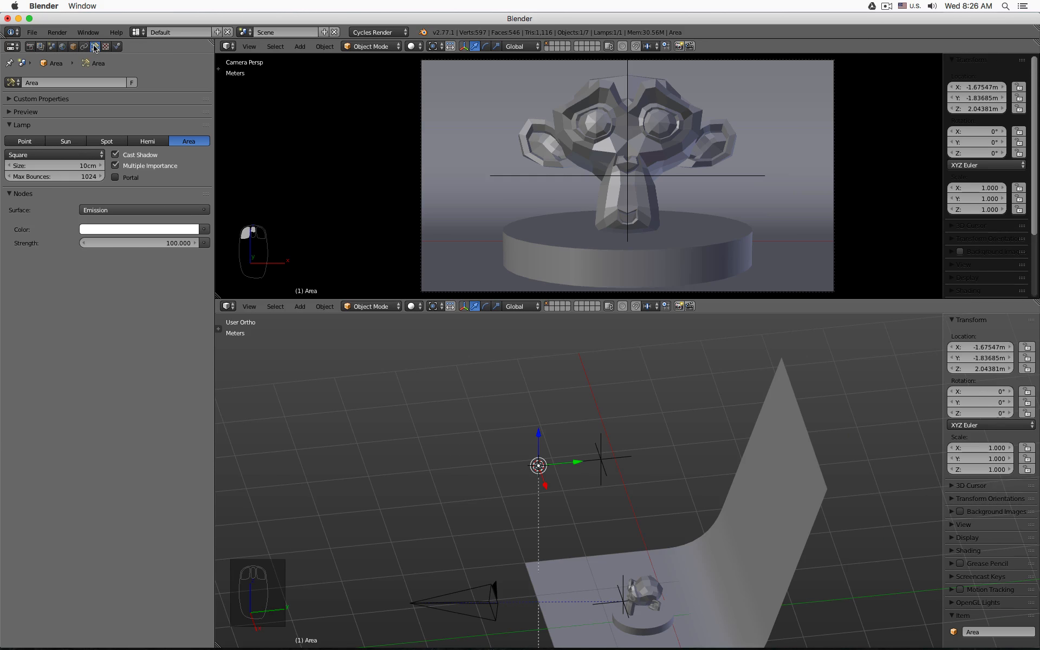
{"action": "left_click", "coordinate": [47, 166]}
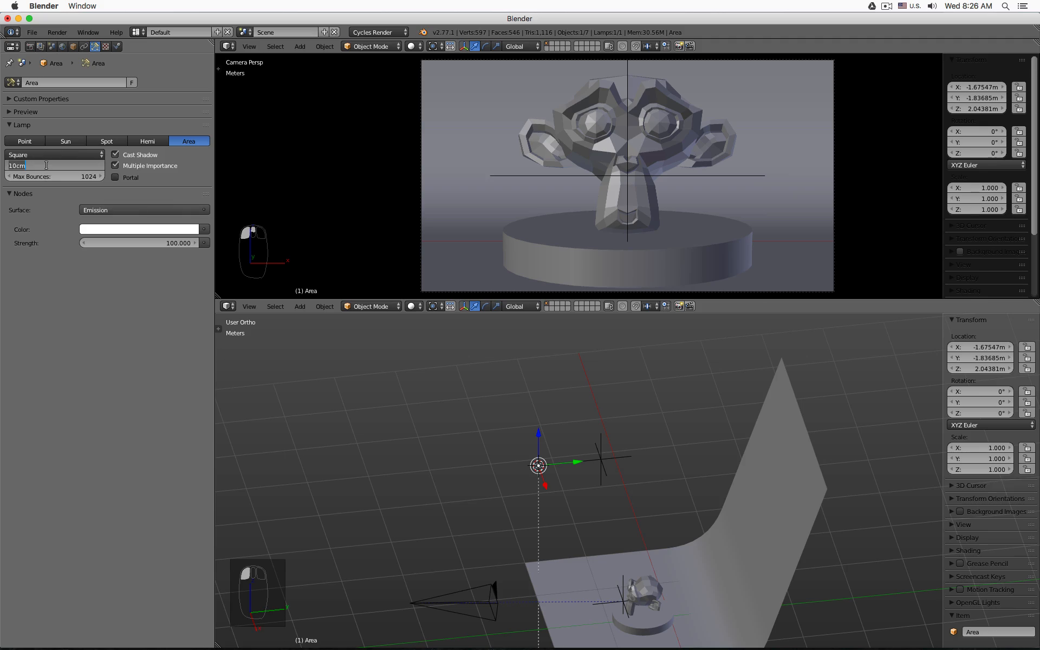
{"action": "type", "text": "1"}
{"action": "key", "text": "Return"}
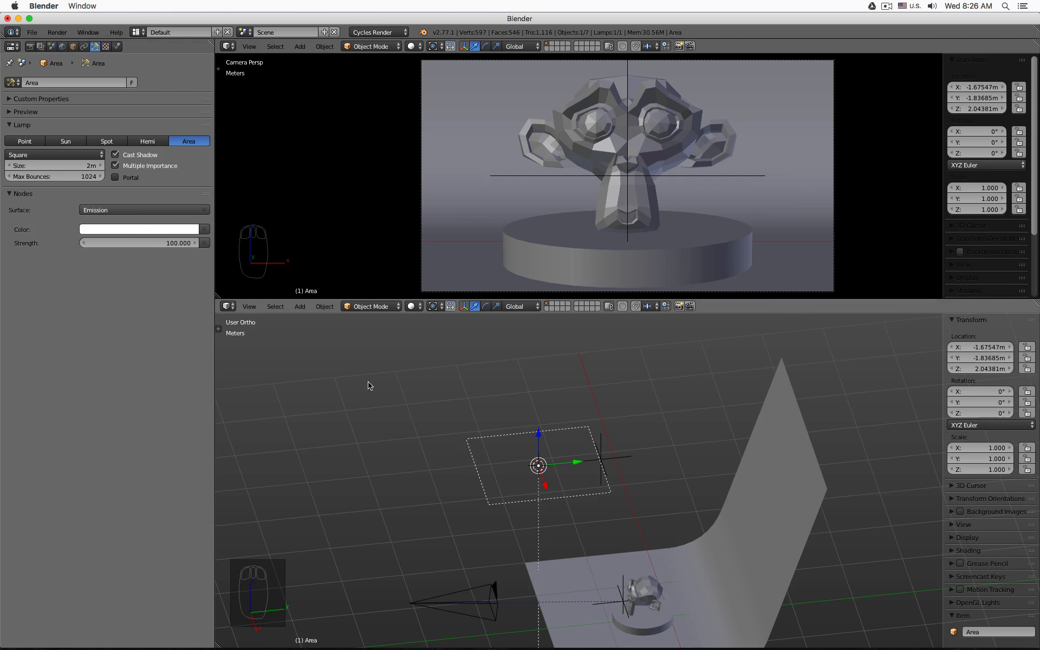
Change the area lamp's shape to Rectangle
{"action": "middle_click_drag", "start_coordinate": [442, 422], "coordinate": [502, 418]}
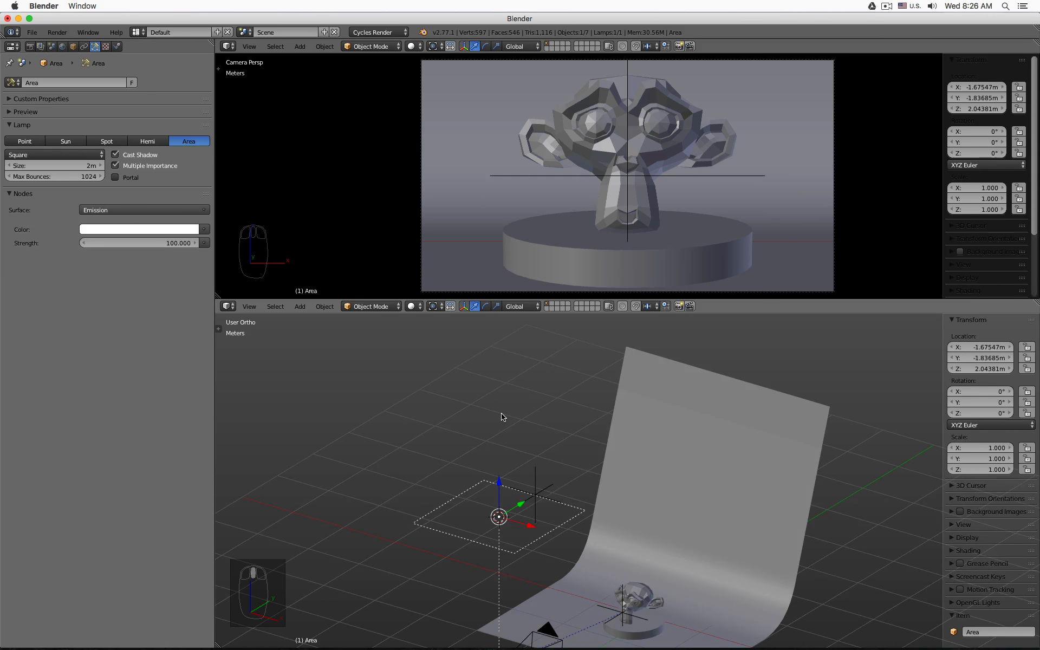
{"action": "left_click", "coordinate": [75, 157]}
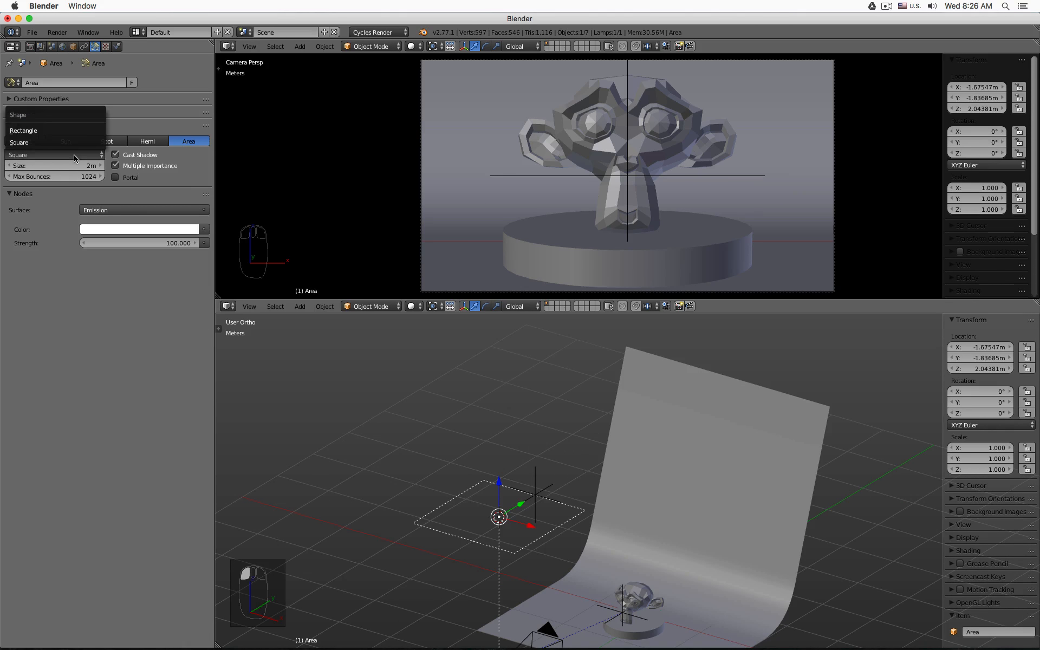
{"action": "left_click", "coordinate": [70, 131]}
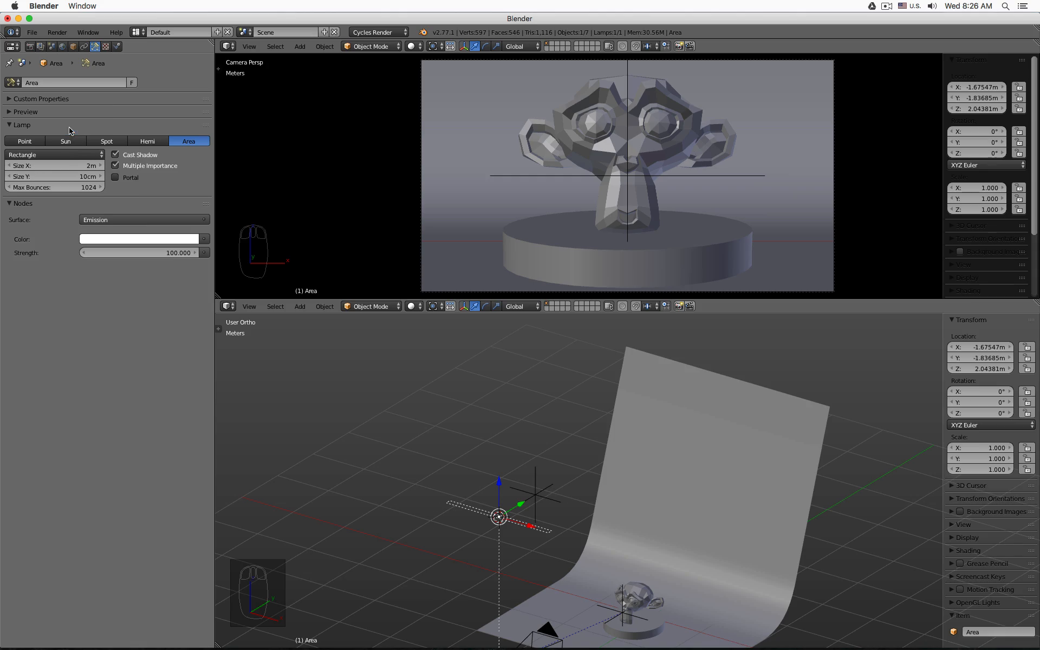
Set the rectangular area lamp's Size Y to 1 m
{"action": "left_click", "coordinate": [57, 176]}
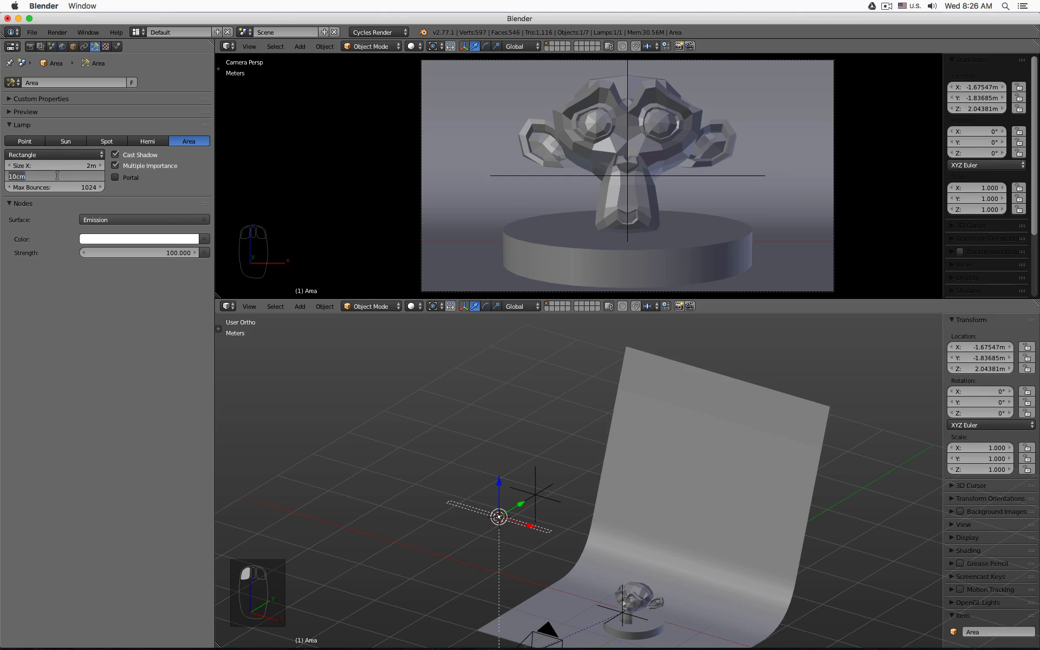
{"action": "type", "text": "1"}
{"action": "key", "text": "Return"}
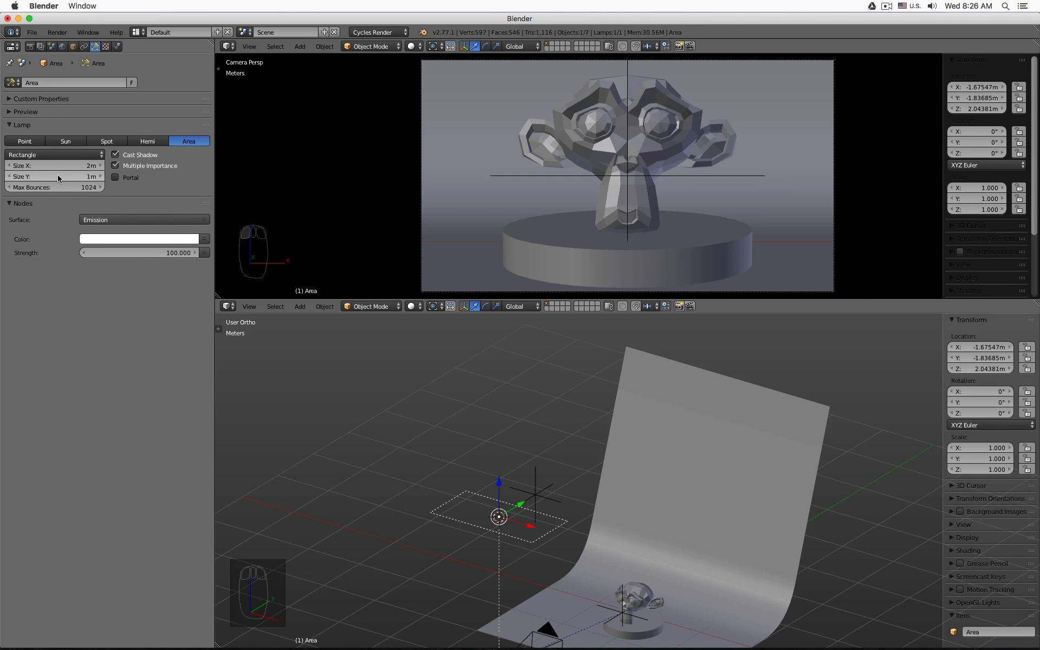
Move the area lamp along Y, away from the empty, to about -2.21 m
{"action": "middle_click_drag", "start_coordinate": [655, 486], "coordinate": [573, 499]}
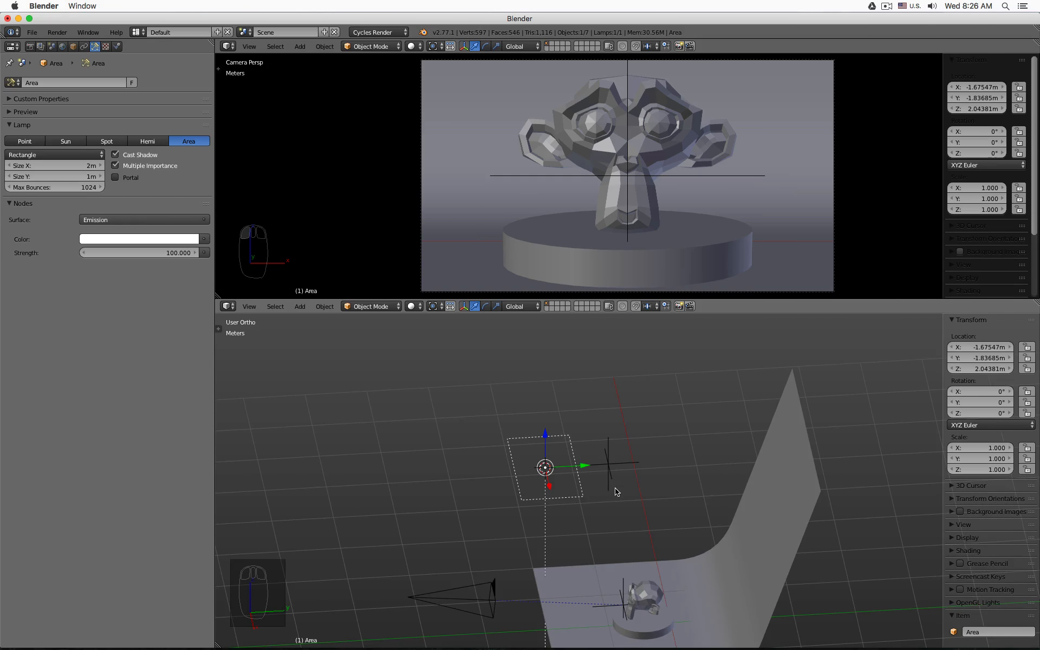
{"action": "scroll", "coordinate": [616, 492], "scroll_direction": "up", "scroll_amount": 4}
{"action": "left_click_drag", "start_coordinate": [509, 444], "coordinate": [471, 442]}
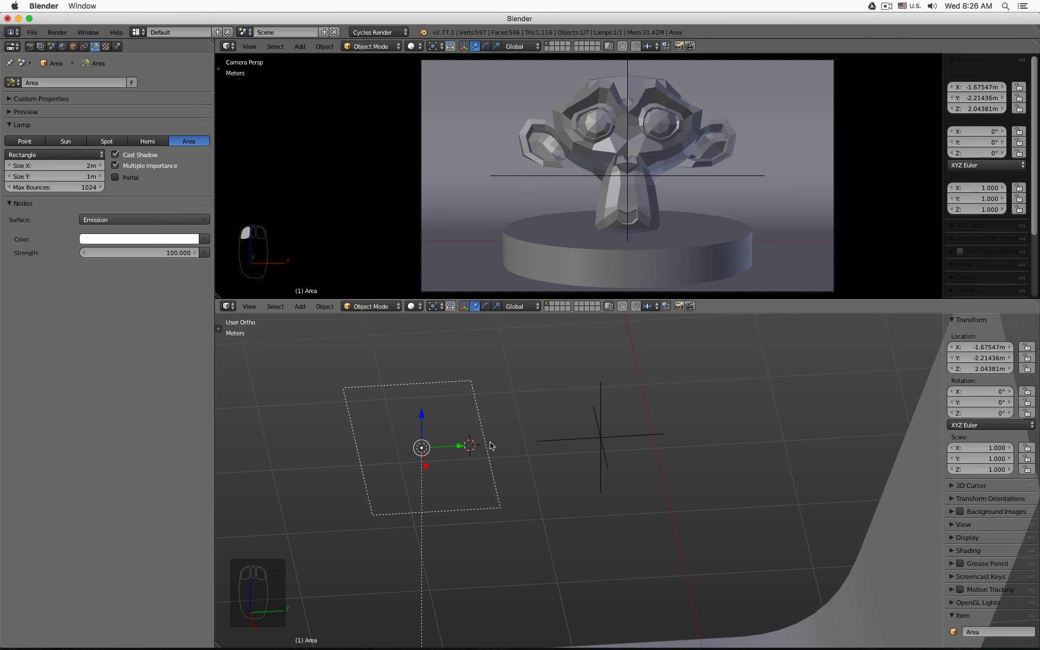
Select only the empty in front of the area lamp and rename it Area Left Target
{"action": "left_click", "coordinate": [602, 439], "text": "shift"}
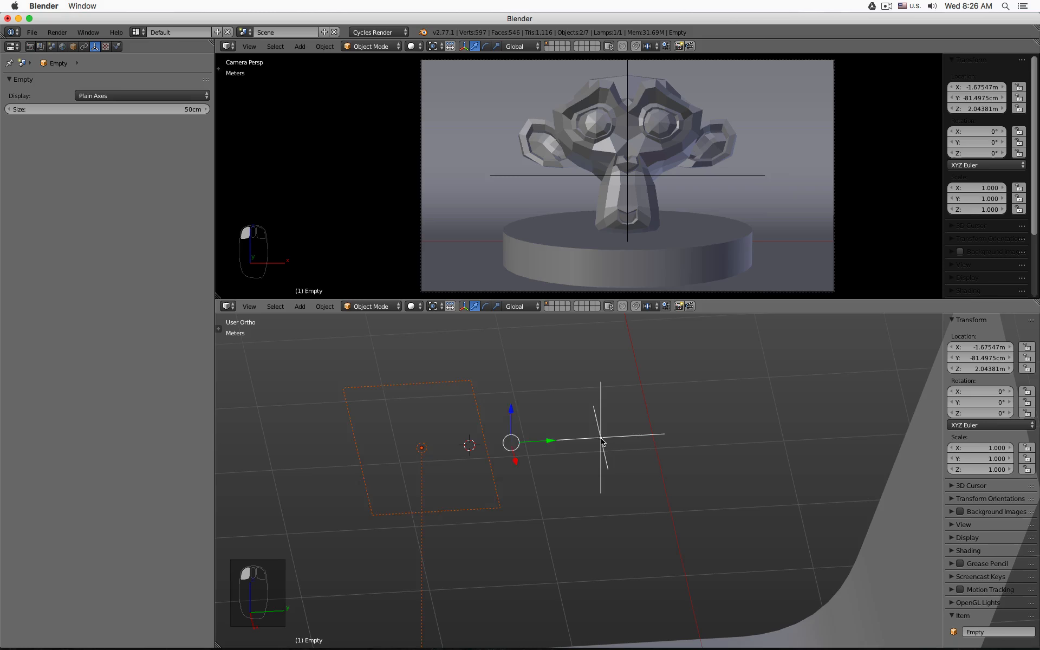
{"action": "left_click", "coordinate": [602, 440]}
{"action": "left_click", "coordinate": [73, 46]}
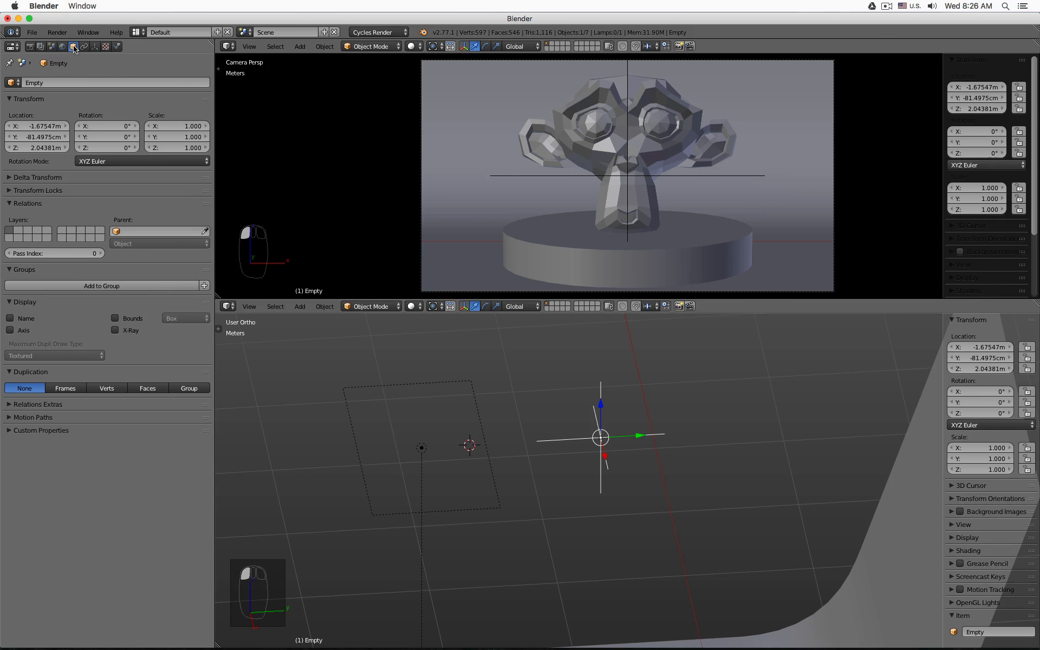
{"action": "left_click", "coordinate": [75, 82]}
{"action": "type", "text": "Area Left Target"}
{"action": "key", "text": "Return"}
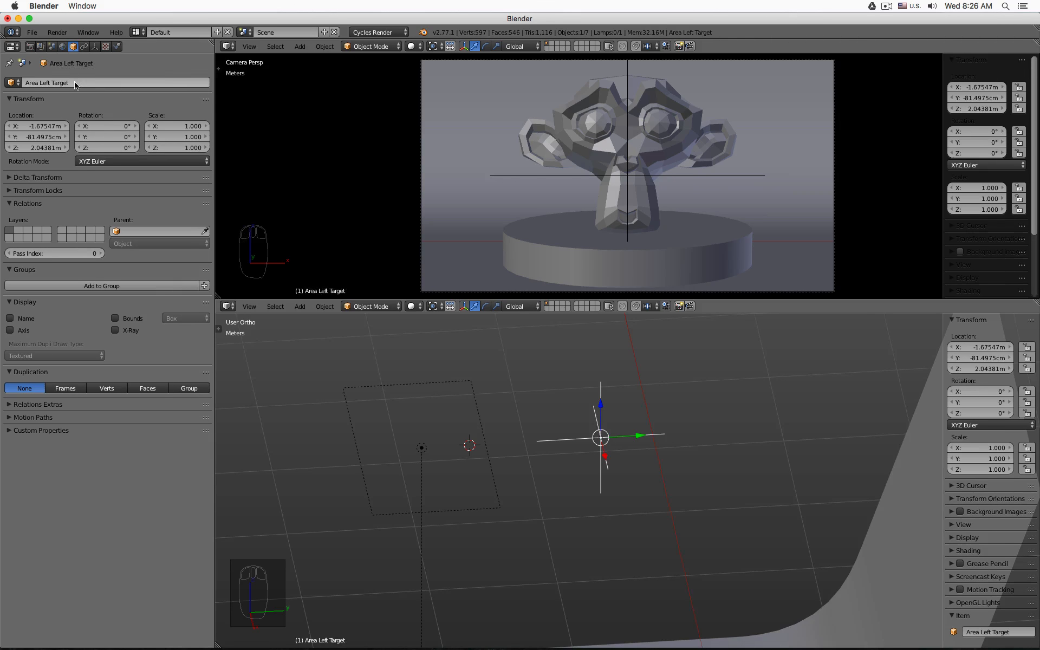
Add a Track To constraint to the area lamp and pick the Area Left Target empty as its target
{"action": "left_click", "coordinate": [457, 386]}
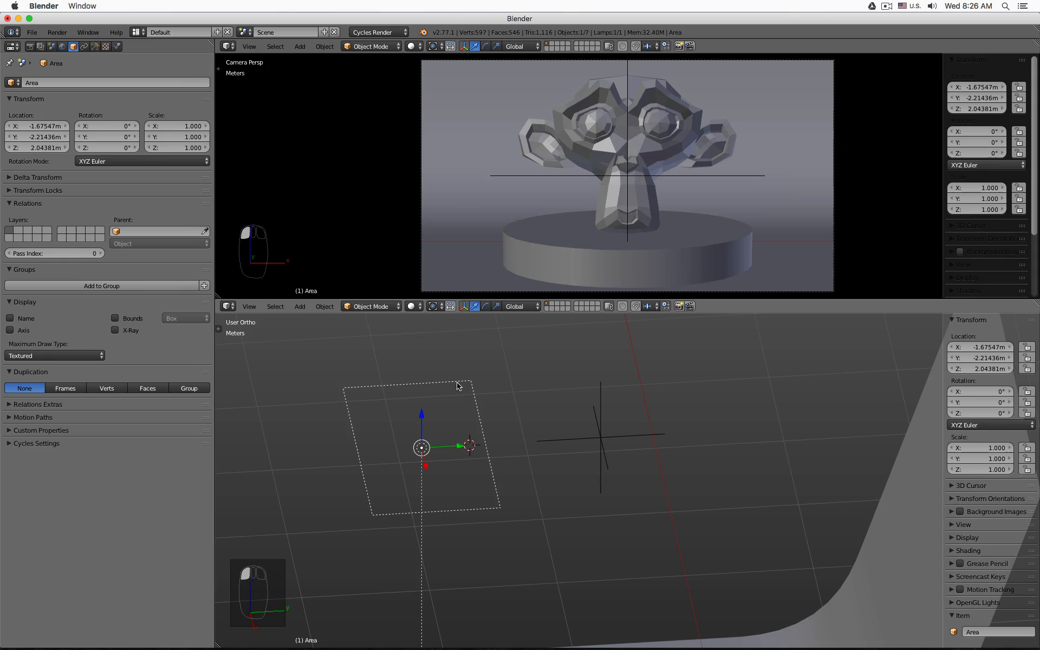
{"action": "left_click", "coordinate": [601, 440], "text": "shift"}
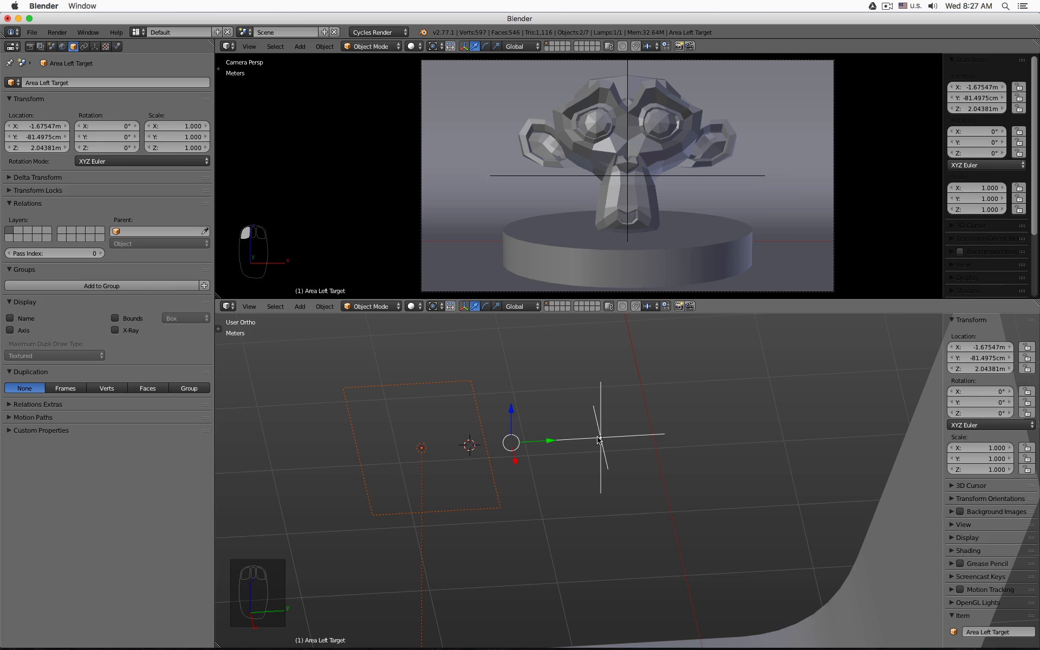
{"action": "left_click", "coordinate": [477, 393]}
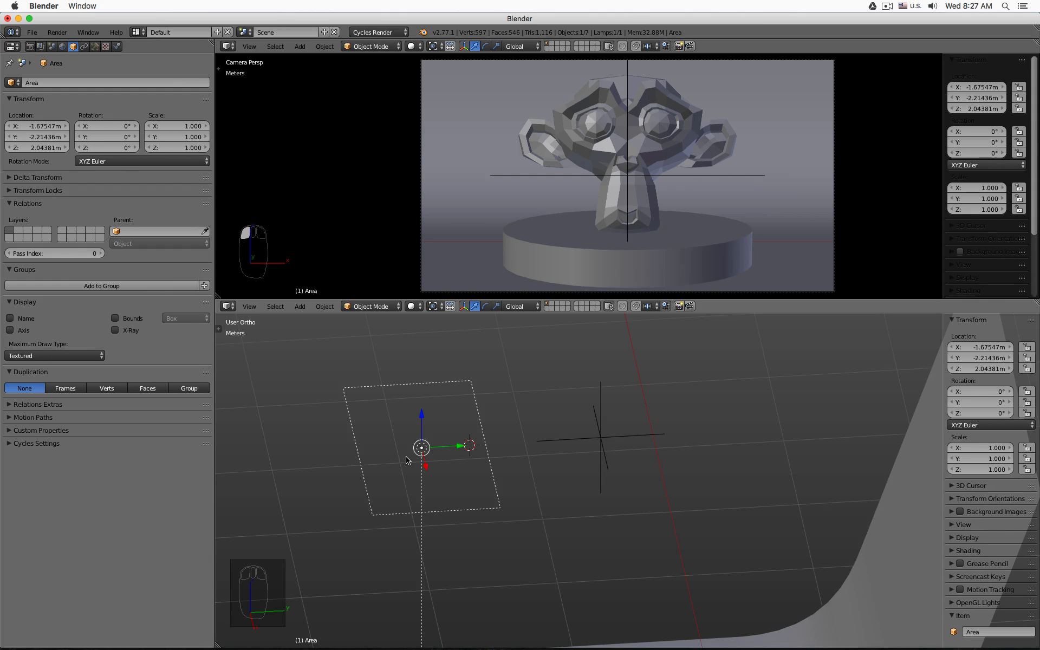
{"action": "left_click", "coordinate": [84, 47]}
{"action": "left_click", "coordinate": [160, 83]}
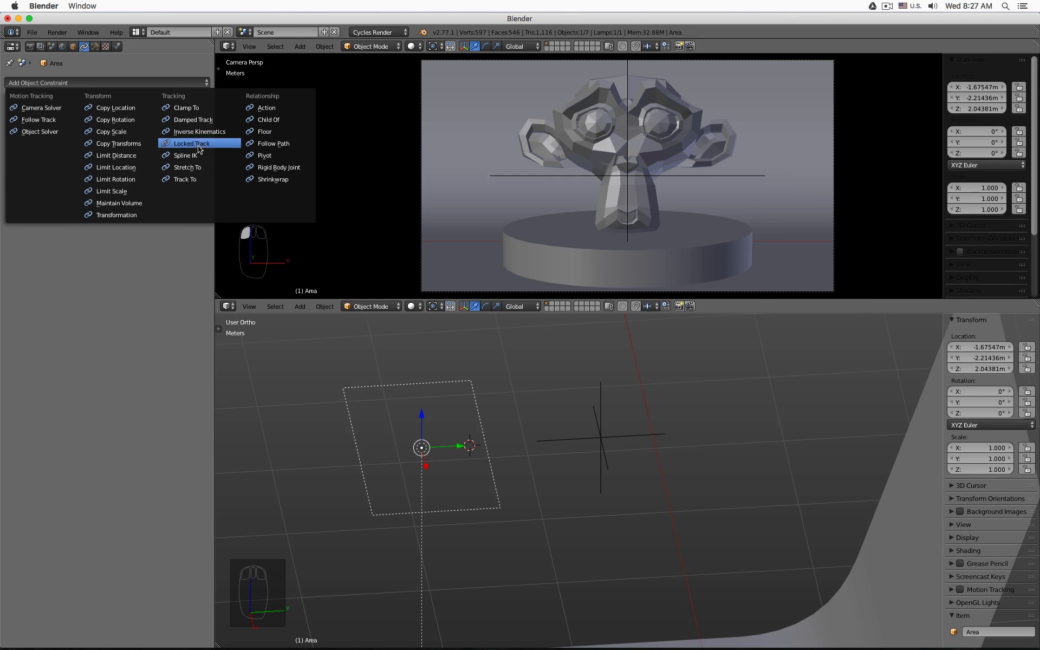
{"action": "left_click", "coordinate": [196, 180]}
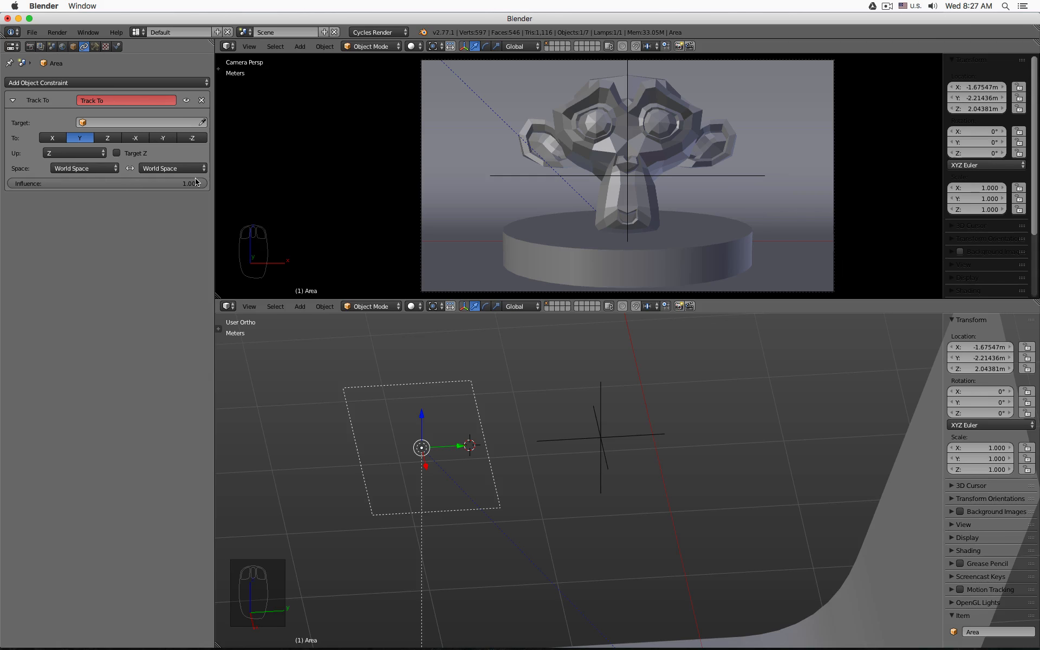
{"action": "left_click", "coordinate": [202, 123]}
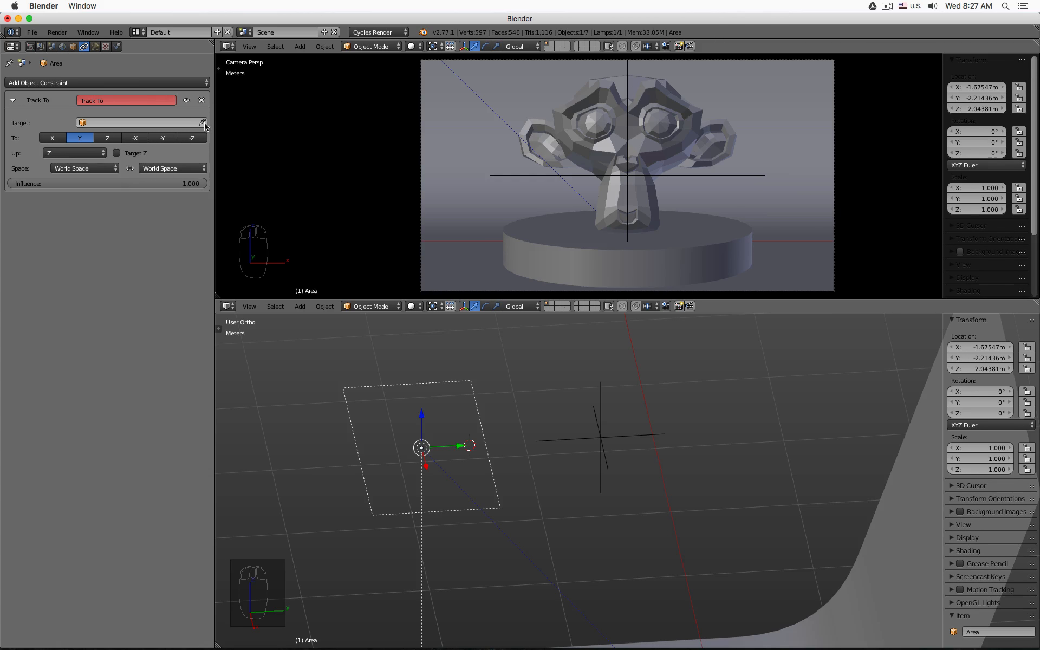
{"action": "left_click", "coordinate": [603, 422]}
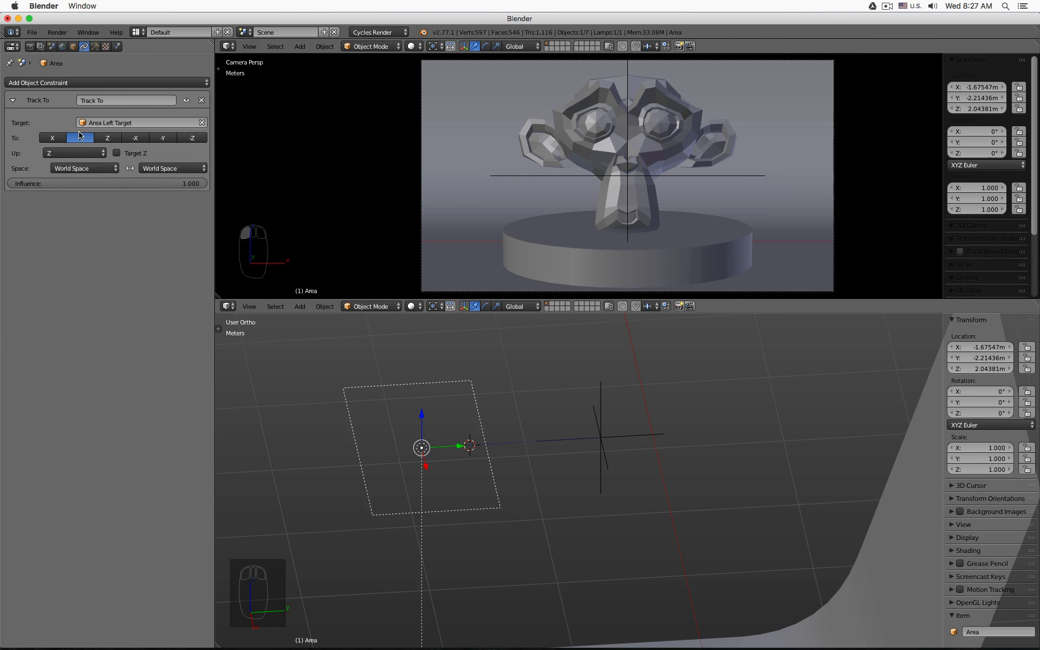
Set the lamp's Track To constraint to track along -Z with Y as the up axis
{"action": "left_click", "coordinate": [198, 139]}
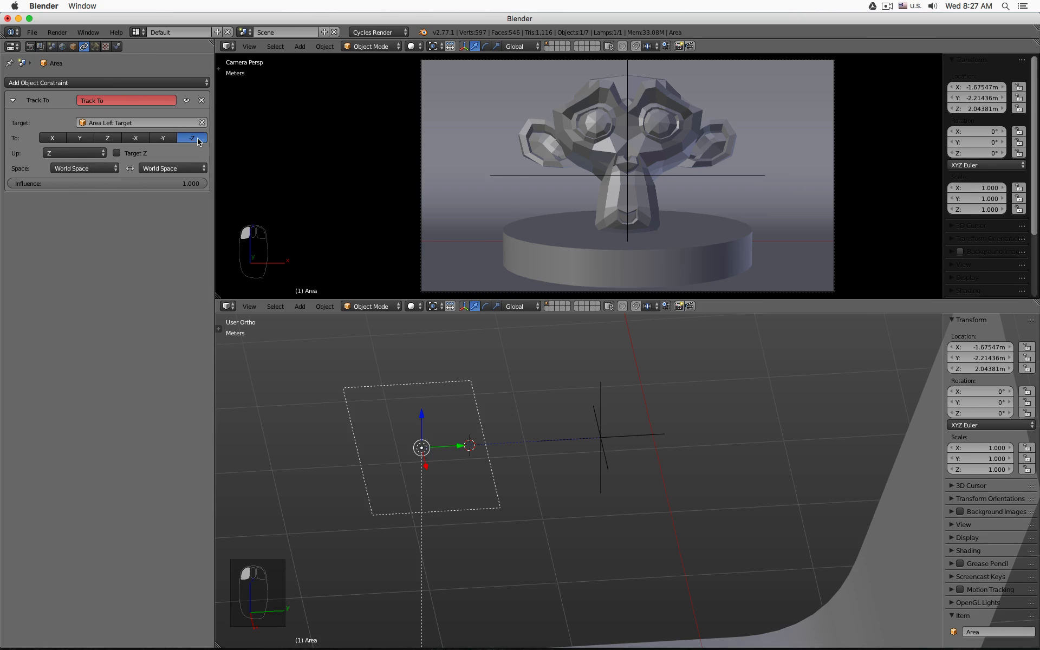
{"action": "left_click", "coordinate": [93, 154]}
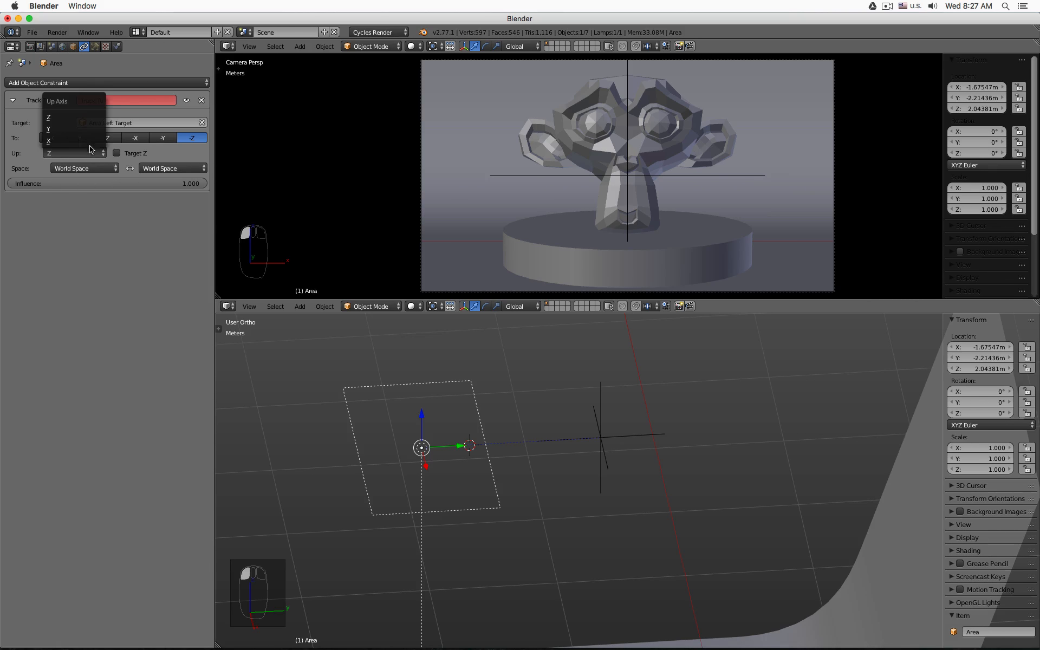
{"action": "left_click", "coordinate": [85, 132]}
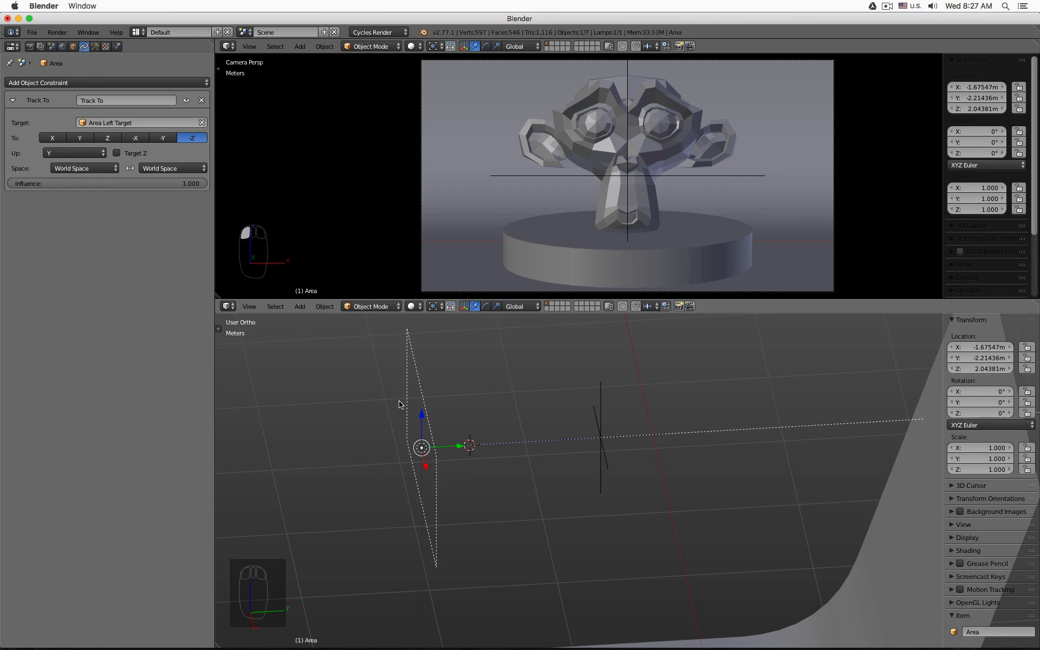
Switch the transform orientation of the lower 3D view to Local to show the area lamp's own axes
{"action": "scroll", "coordinate": [399, 402], "scroll_direction": "down", "scroll_amount": 2}
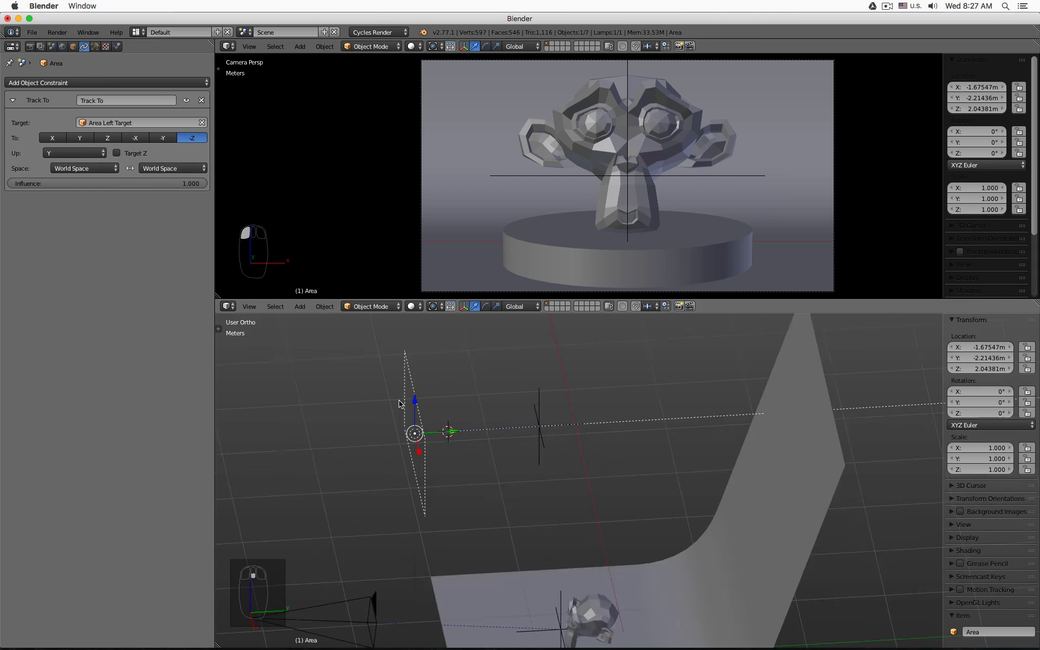
{"action": "left_click", "coordinate": [518, 307]}
{"action": "left_click", "coordinate": [522, 289]}
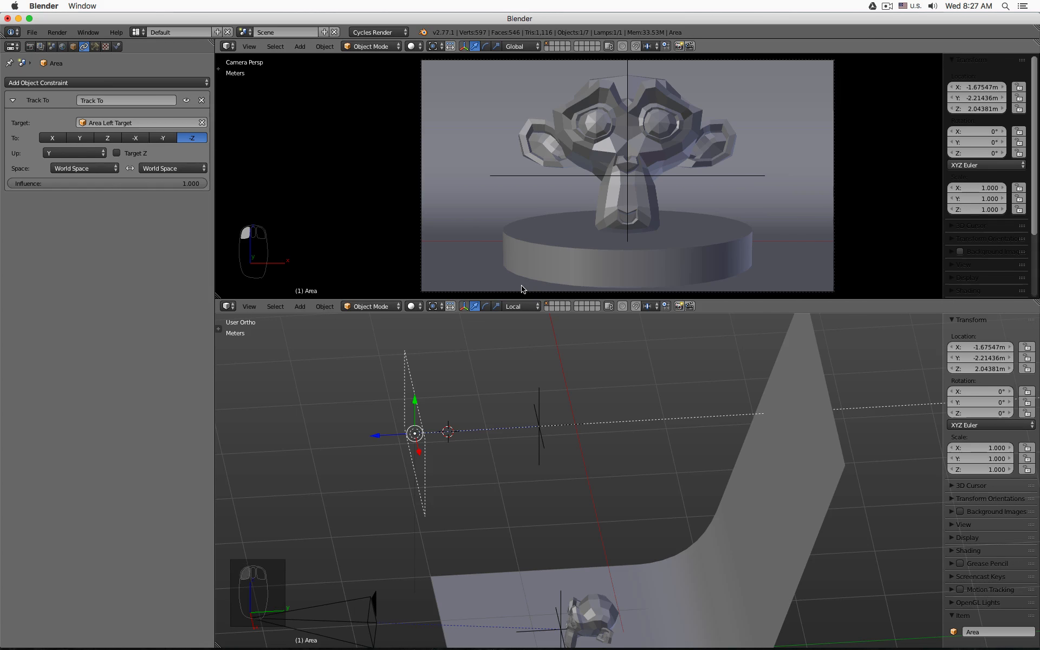
{"action": "middle_click_drag", "start_coordinate": [416, 414], "coordinate": [391, 476]}
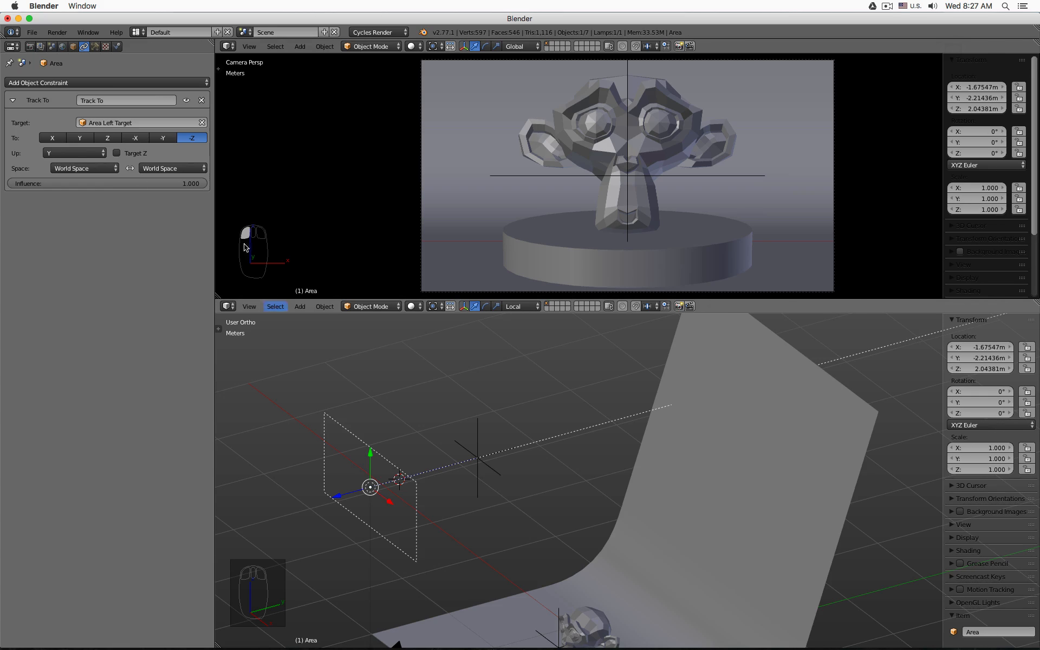
Try Z as the tracking axis of the area lamp's Track To constraint
{"action": "left_click", "coordinate": [108, 140]}
{"action": "scroll", "coordinate": [465, 485], "scroll_direction": "down", "scroll_amount": 4}
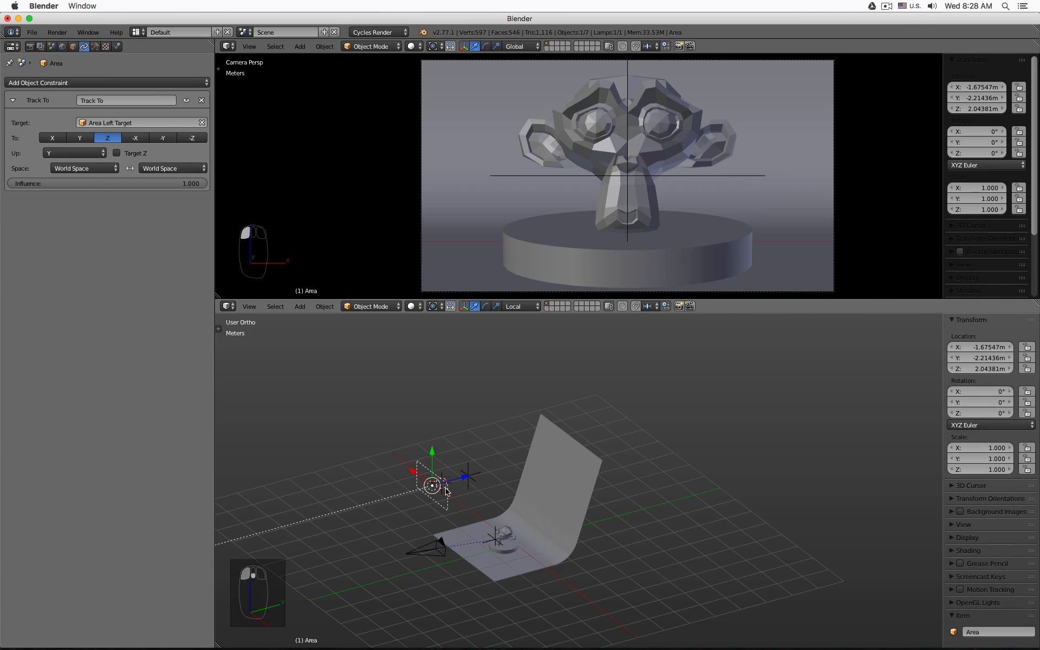
{"action": "scroll", "coordinate": [450, 502], "scroll_direction": "up", "scroll_amount": 4}
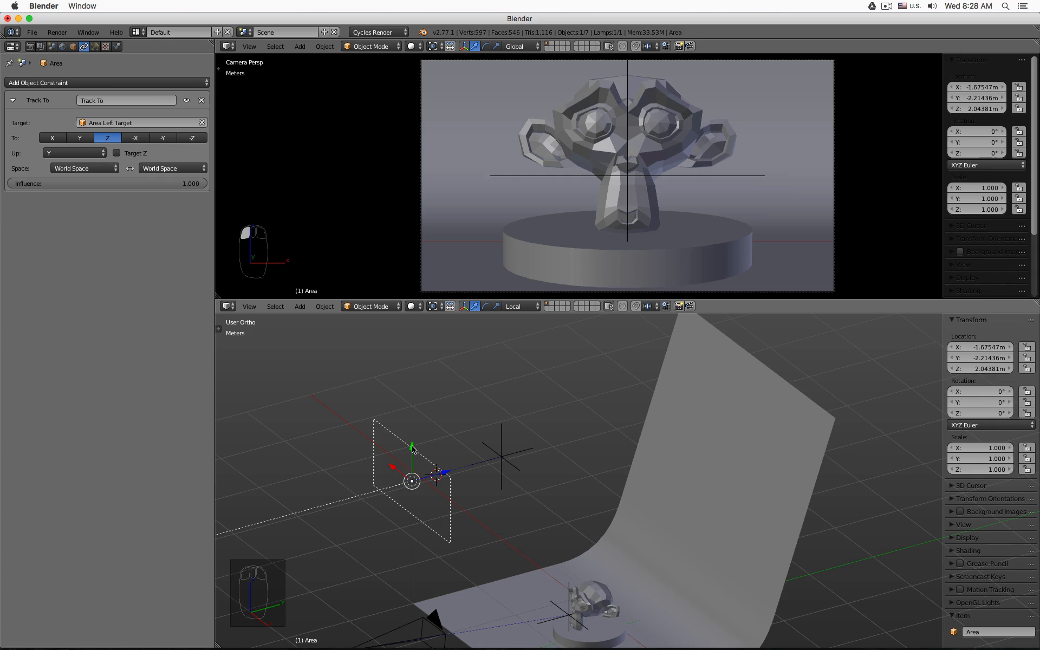
Raise the area lamp to a Z location of about 3.16 m and set its Track To axis to -Z
{"action": "left_click_drag", "start_coordinate": [412, 449], "coordinate": [412, 374]}
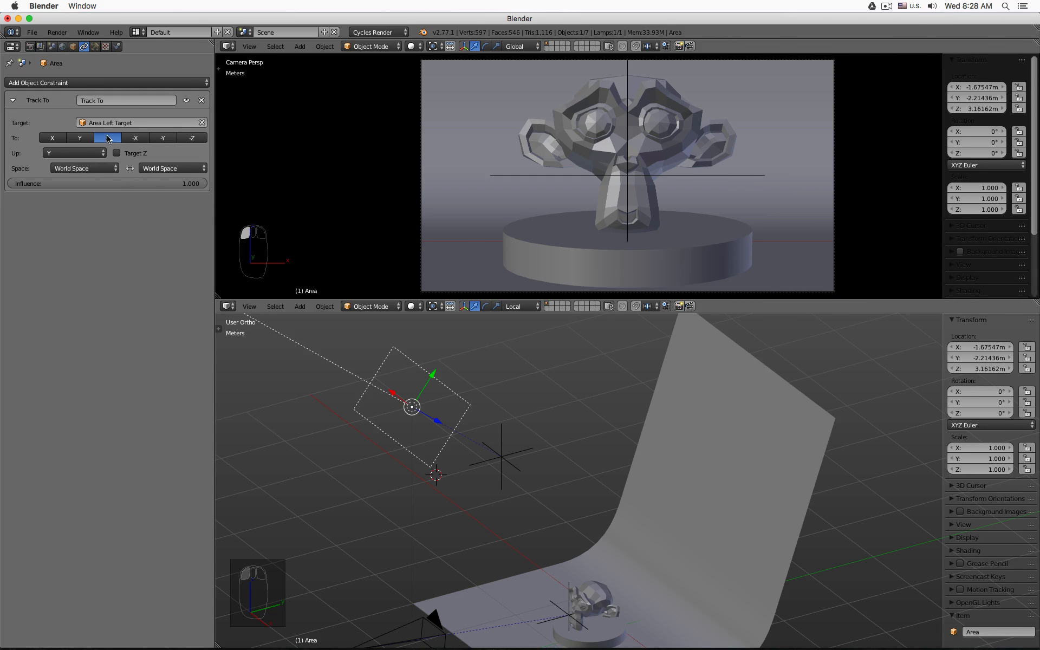
{"action": "left_click", "coordinate": [190, 140]}
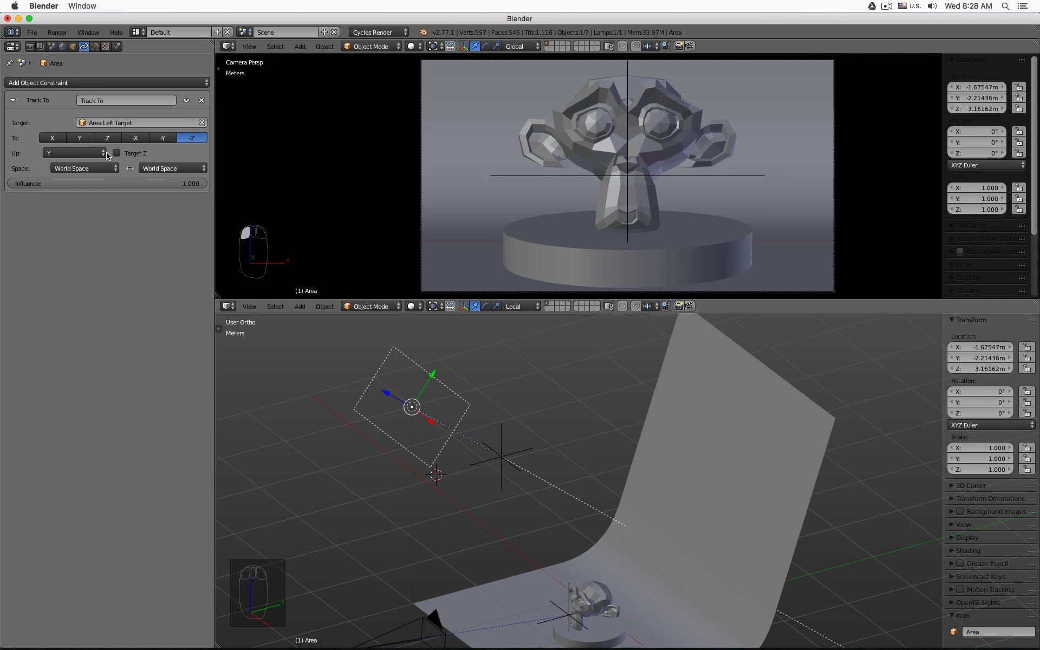
Try X as the Track To constraint's up axis, and set it back to Y
{"action": "left_click", "coordinate": [79, 153]}
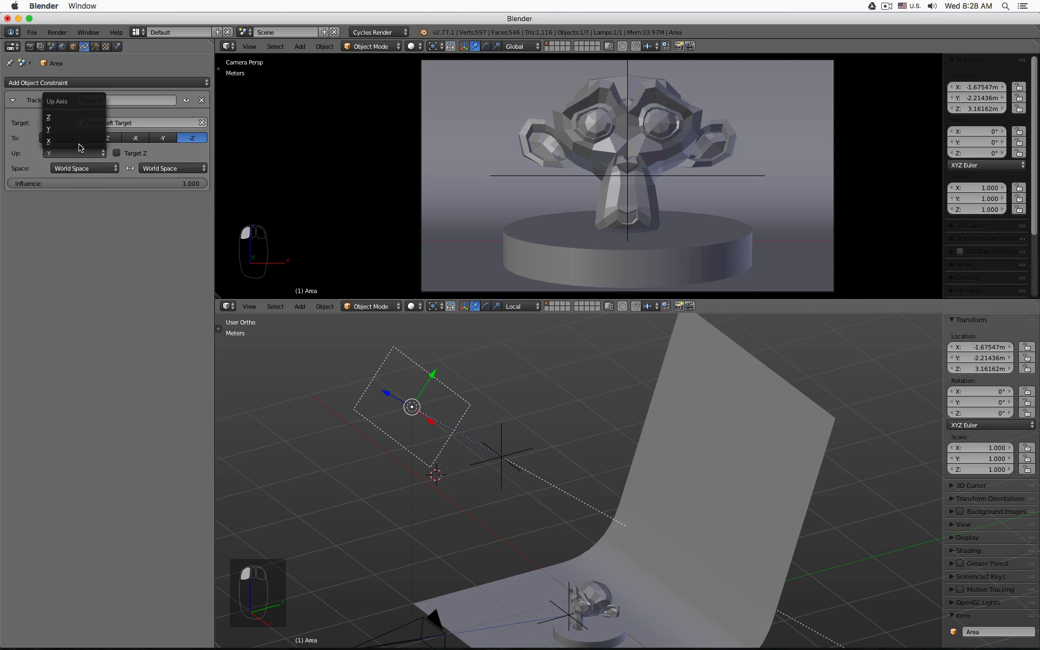
{"action": "left_click", "coordinate": [80, 142]}
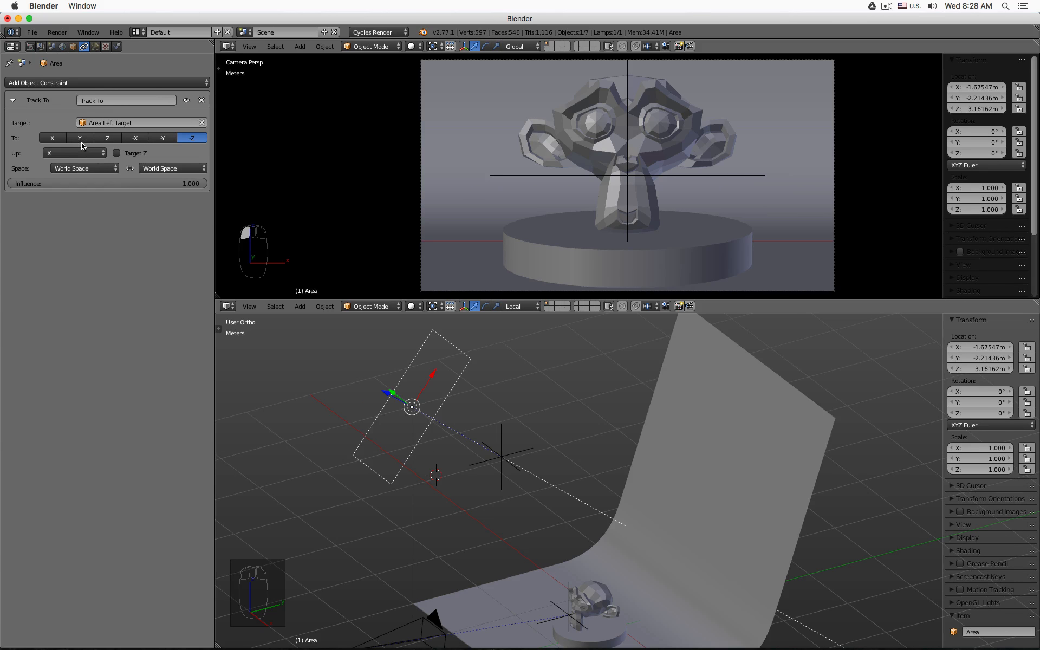
{"action": "left_click", "coordinate": [75, 153]}
{"action": "left_click", "coordinate": [65, 130]}
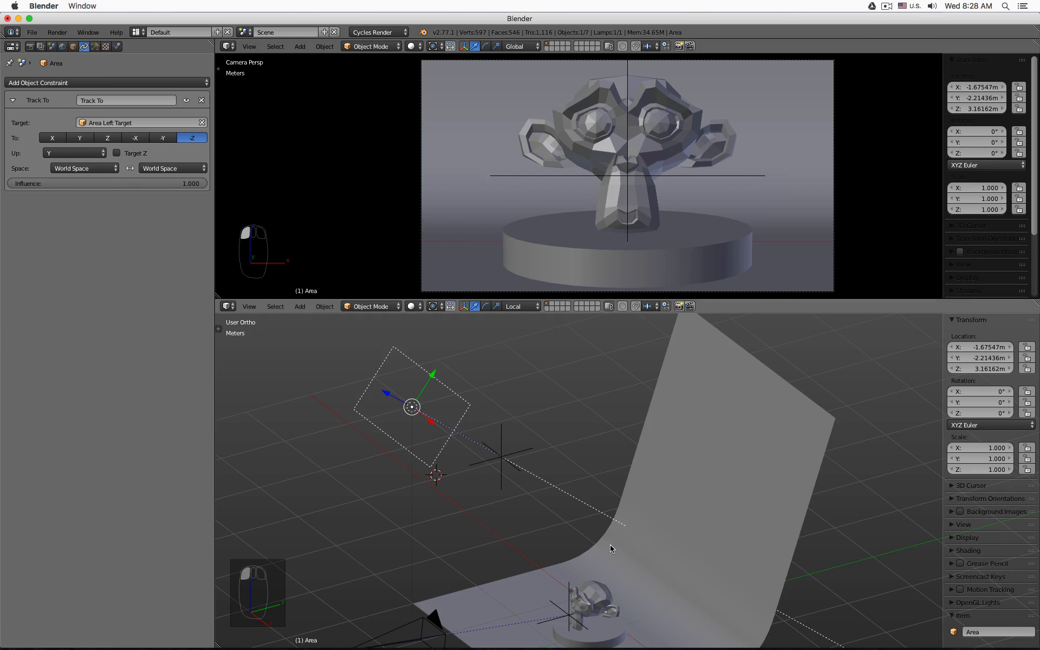
Set the up axis of the area lamp's Track To constraint to X while viewing the scene from above
{"action": "scroll", "coordinate": [611, 547], "scroll_direction": "down", "scroll_amount": 3}
{"action": "key", "text": "KP_7"}
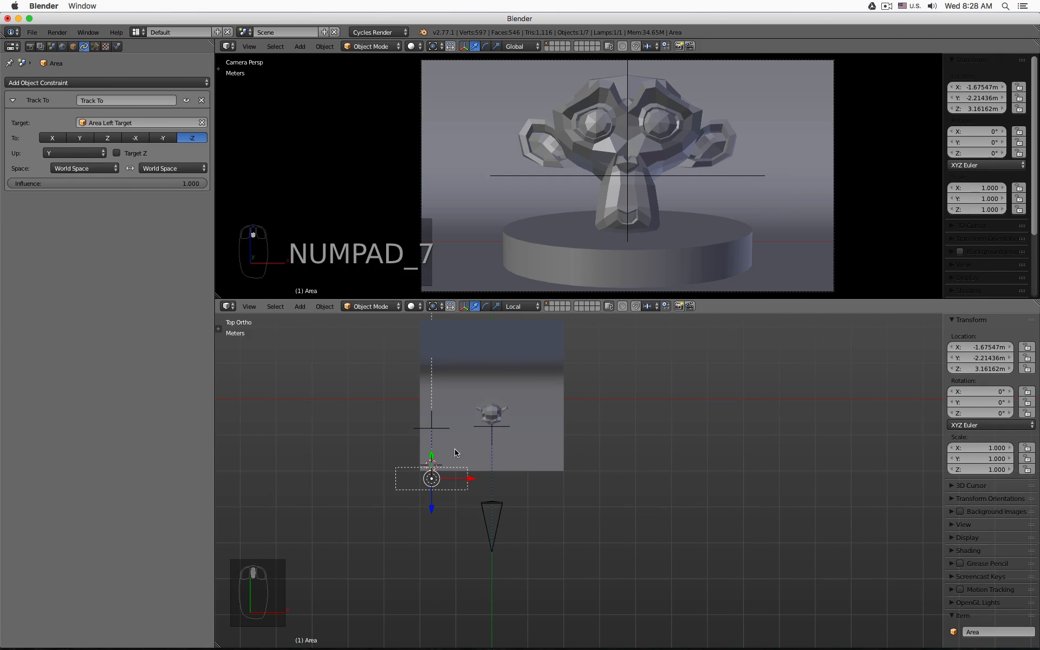
{"action": "left_click", "coordinate": [76, 154]}
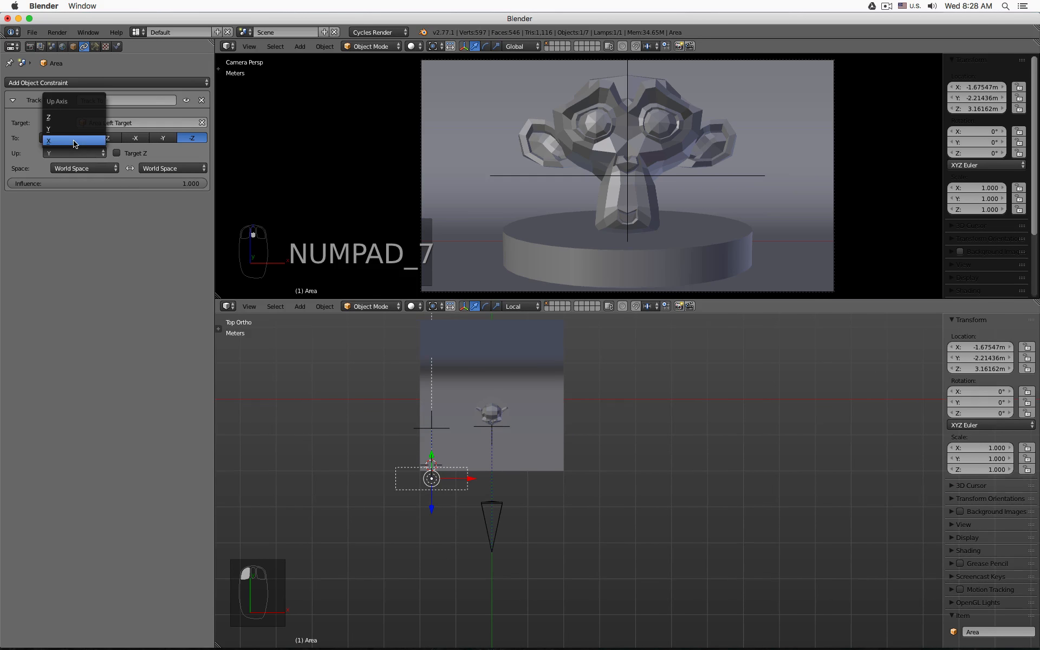
{"action": "left_click", "coordinate": [74, 142]}
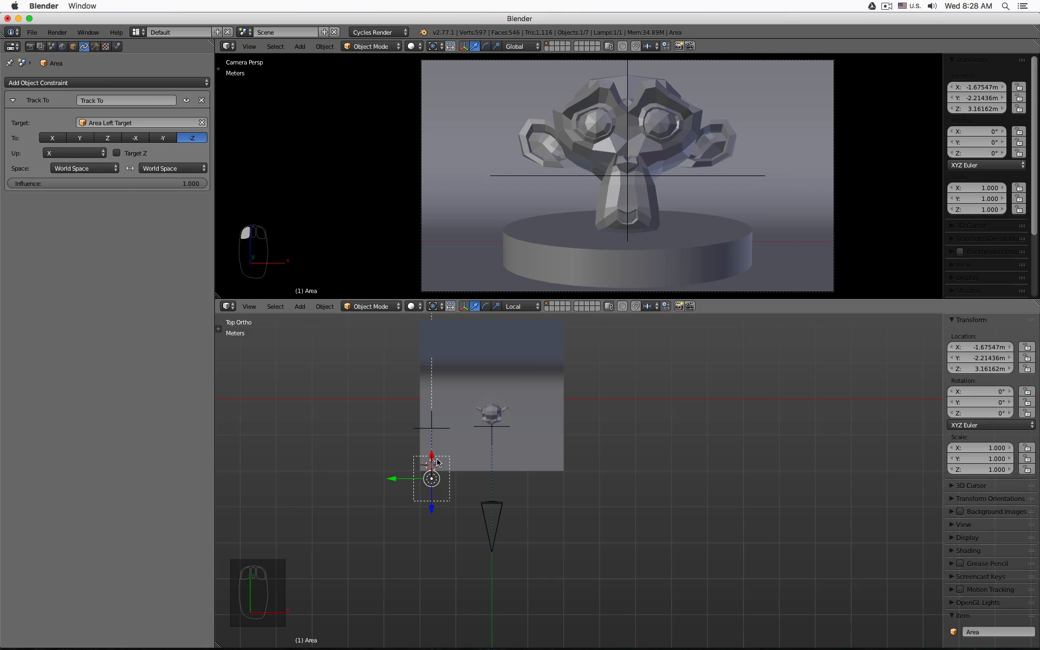
Move the area lamp in top view beyond the backdrop's side, to about X -2.94 m and Y -1.46 m
{"action": "key", "text": "KP_7"}
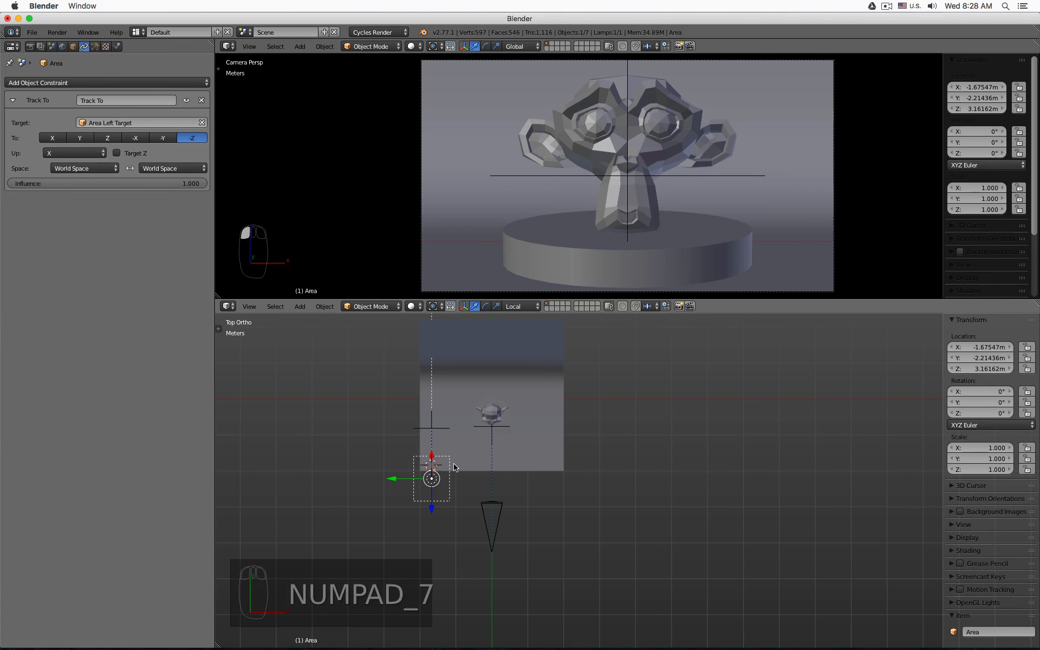
{"action": "key", "text": "g"}
{"action": "left_click", "coordinate": [446, 456]}
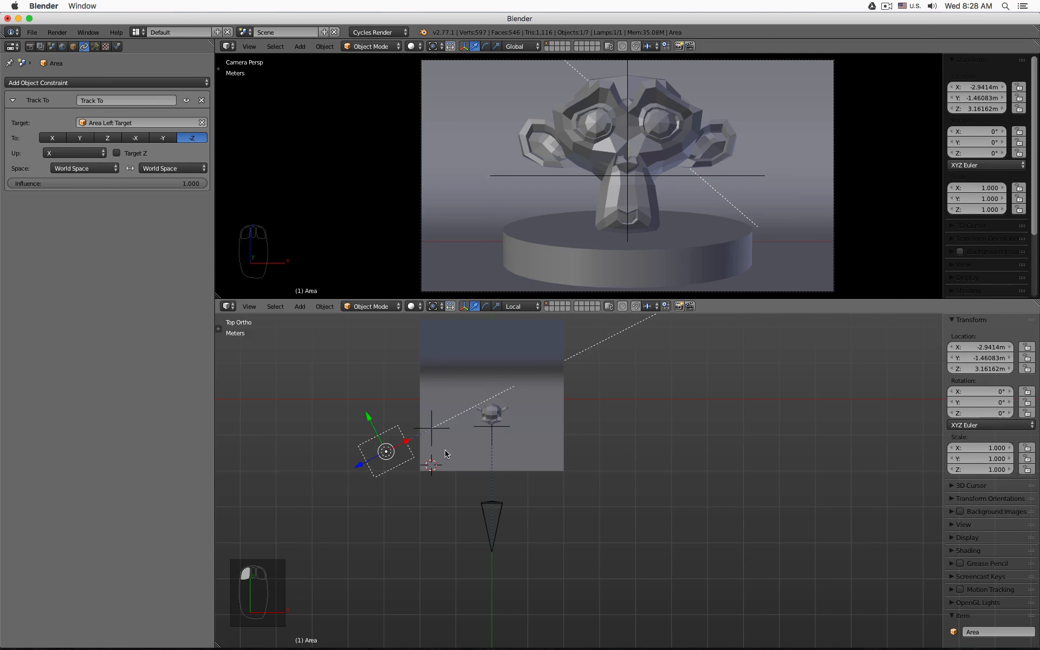
Move the Area Left Target empty in top view closer to the monkey, to about X -92 cm and Y -62 cm
{"action": "left_click", "coordinate": [433, 427]}
{"action": "key", "text": "g"}
{"action": "left_click", "coordinate": [469, 425]}
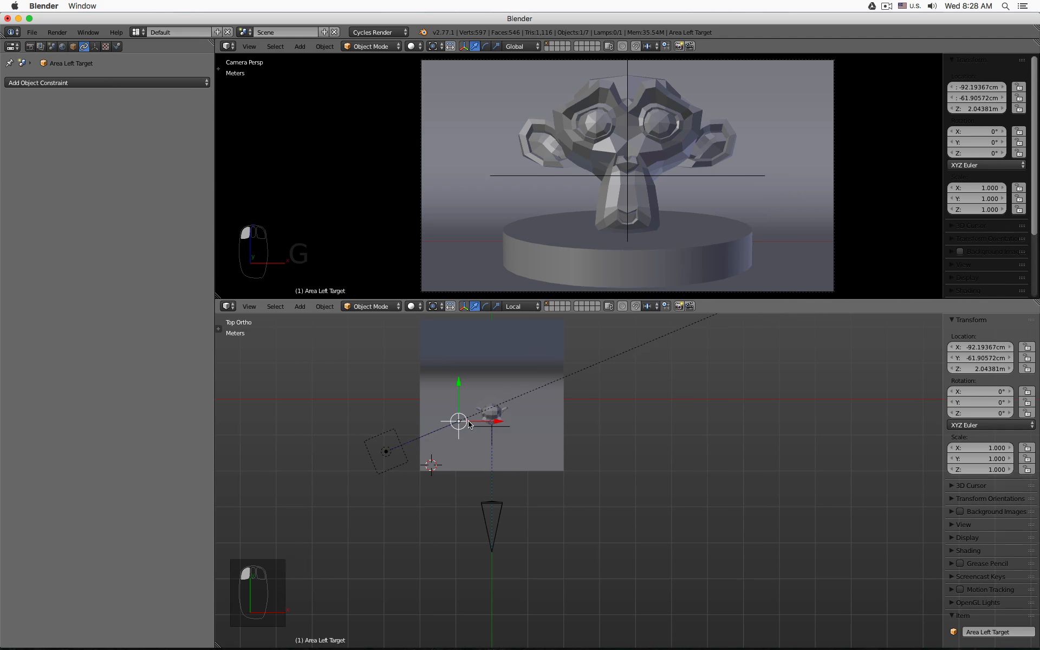
In front view, lower the area lamp to about X -3.17 m, Z 1.29 m and its target empty to about X -1.01 m, Z 84 cm
{"action": "key", "text": "KP_1"}
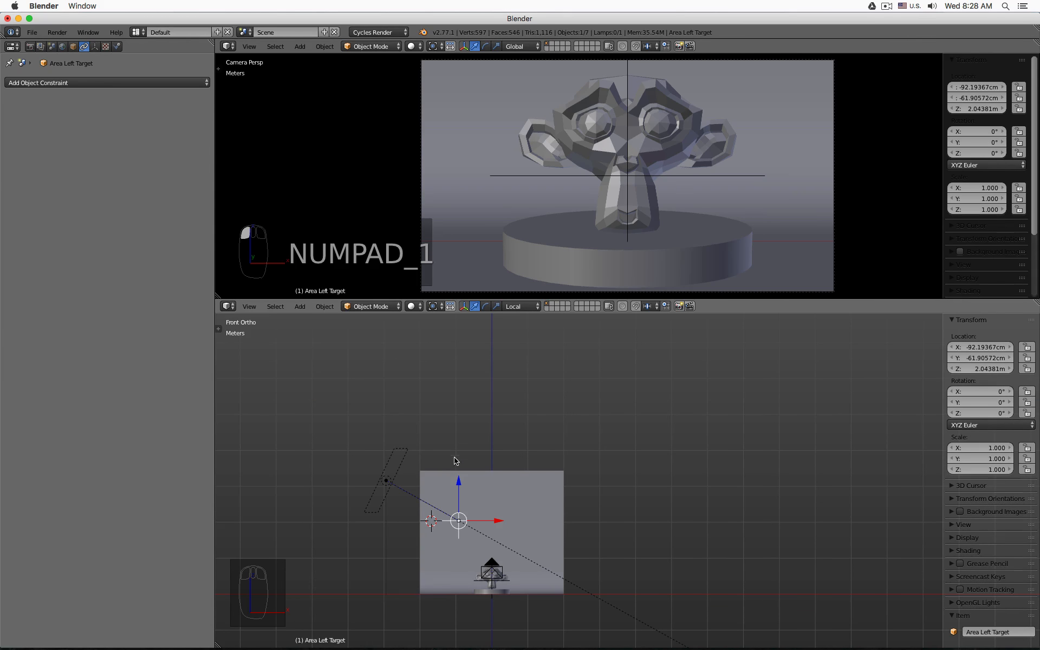
{"action": "left_click", "coordinate": [400, 454]}
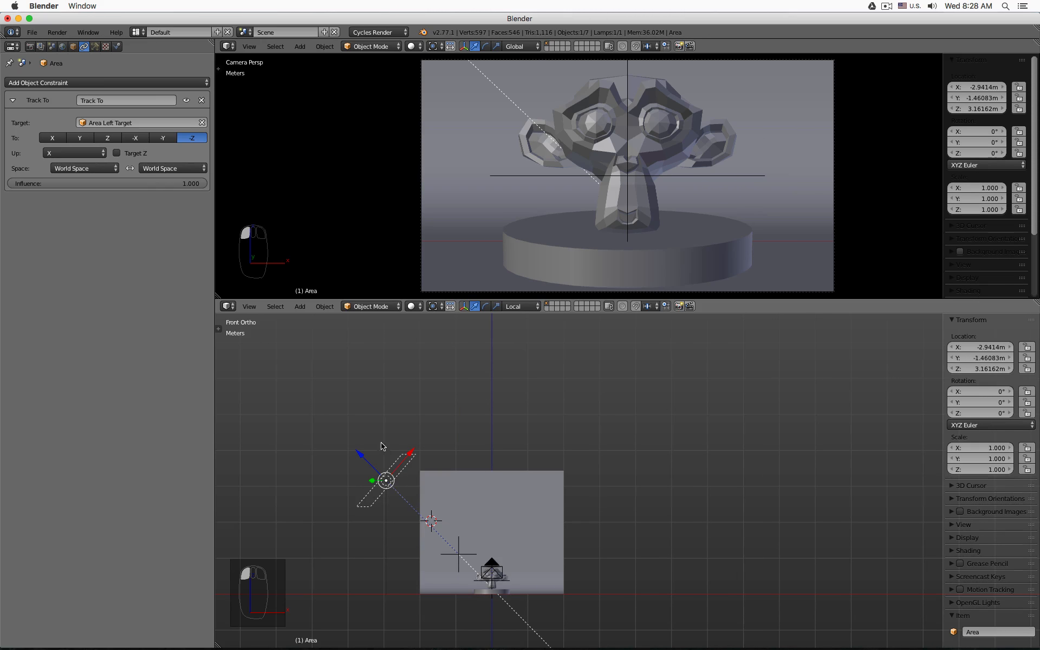
{"action": "key", "text": "g"}
{"action": "left_click", "coordinate": [370, 501]}
{"action": "left_click", "coordinate": [458, 553]}
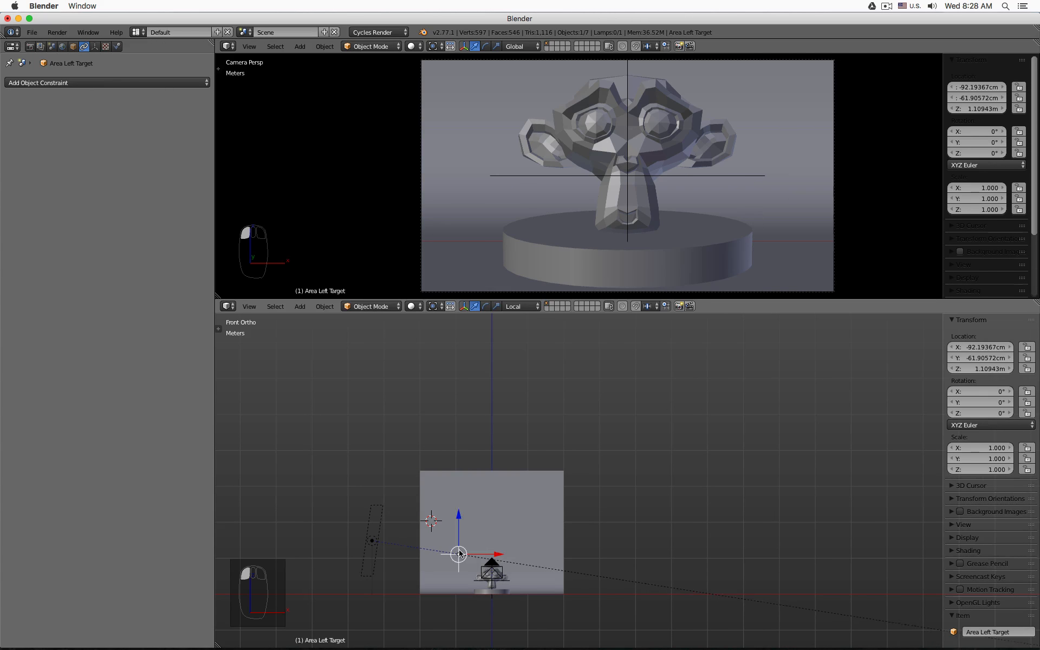
{"action": "key", "text": "g"}
{"action": "left_click", "coordinate": [457, 564]}
{"action": "left_click", "coordinate": [379, 532]}
{"action": "key", "text": "g"}
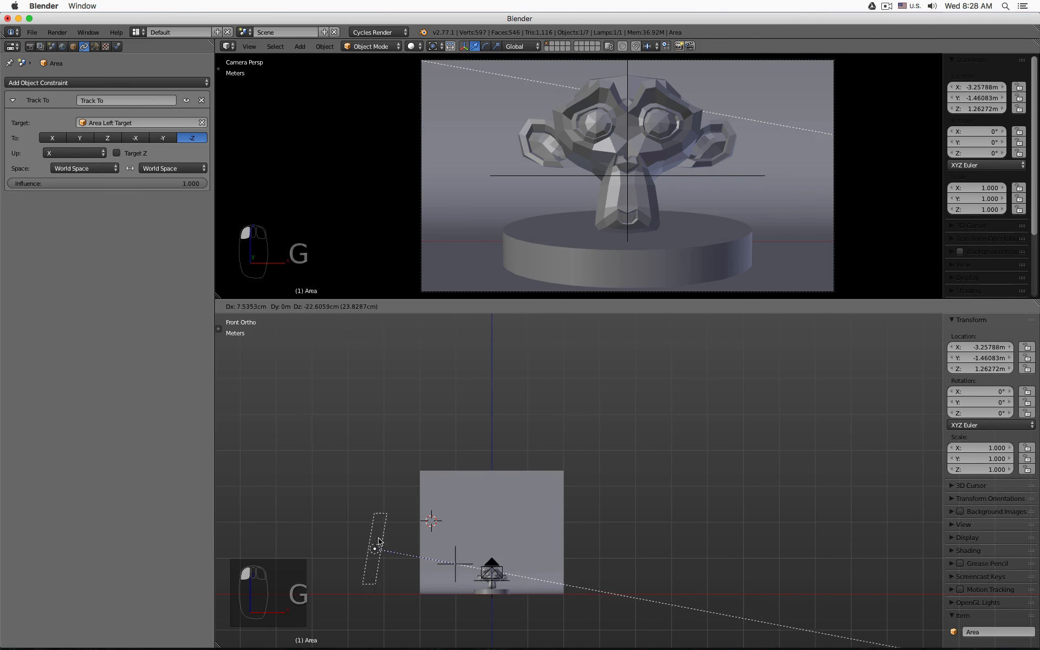
{"action": "left_click", "coordinate": [382, 539]}
Duplicate the area lamp together with its target empty in top view, placing the copies about 4 m along positive X
{"action": "key", "text": "KP_7"}
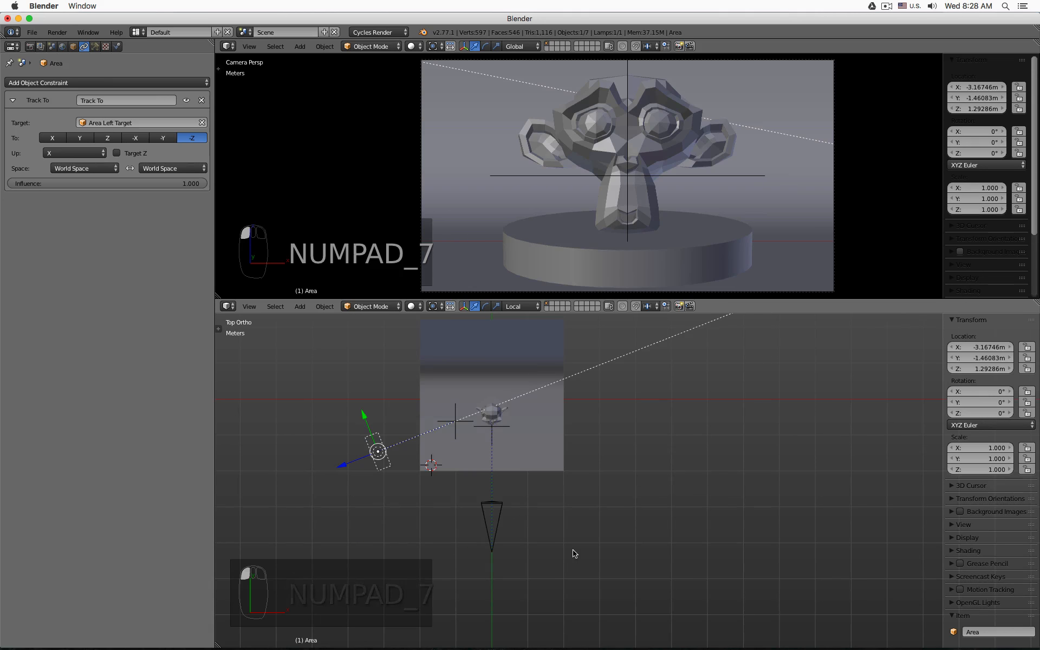
{"action": "key", "text": "a"}
{"action": "left_click", "coordinate": [369, 448]}
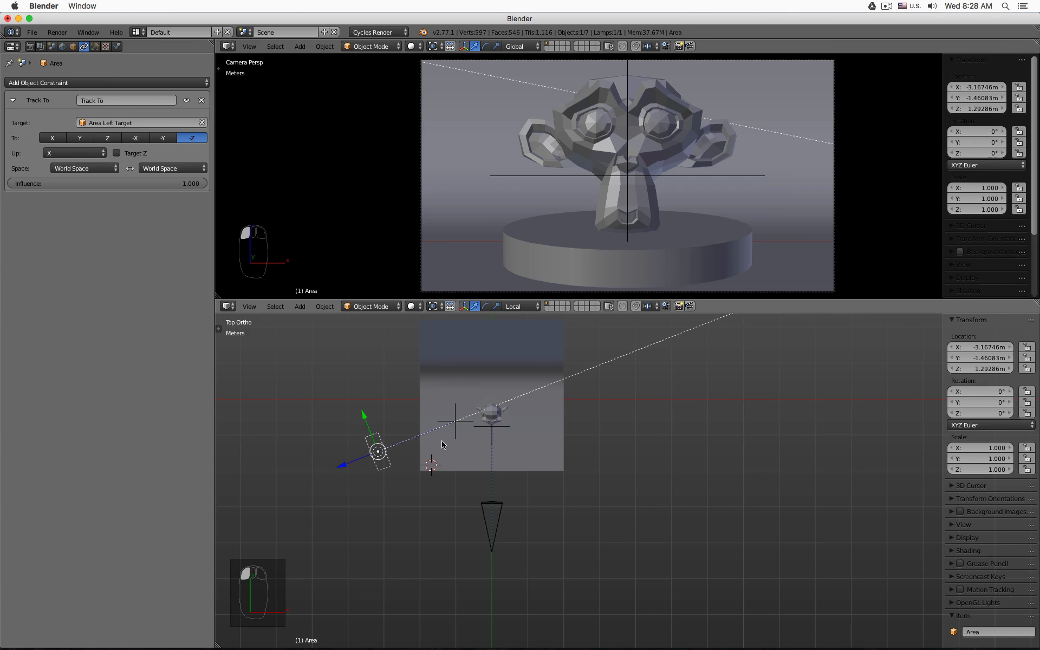
{"action": "left_click", "coordinate": [456, 423], "text": "shift"}
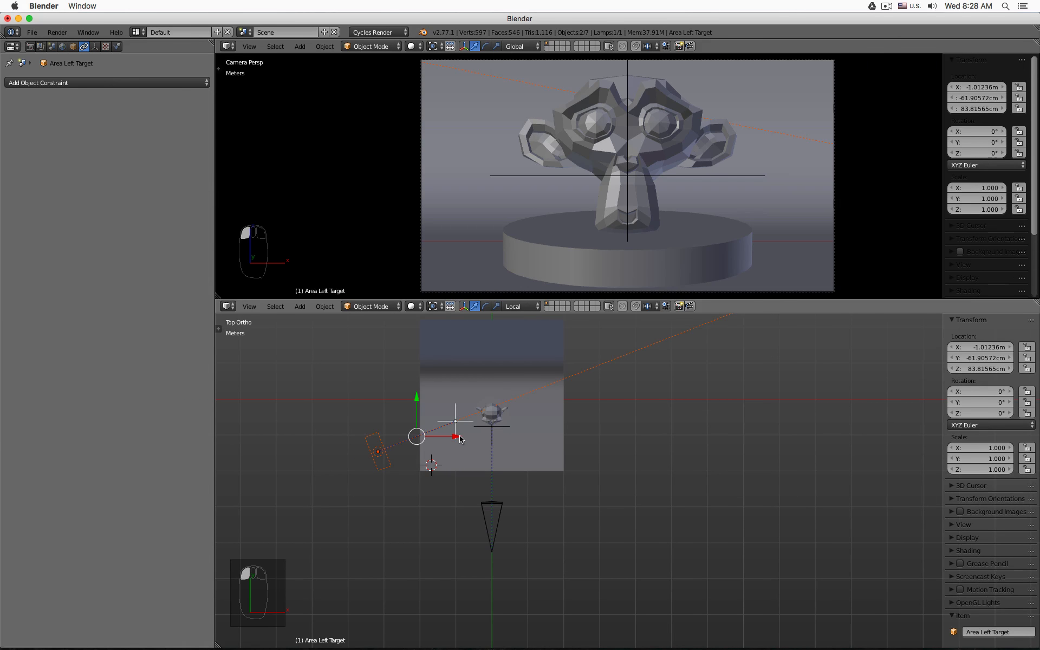
{"action": "key", "text": "shift+d"}
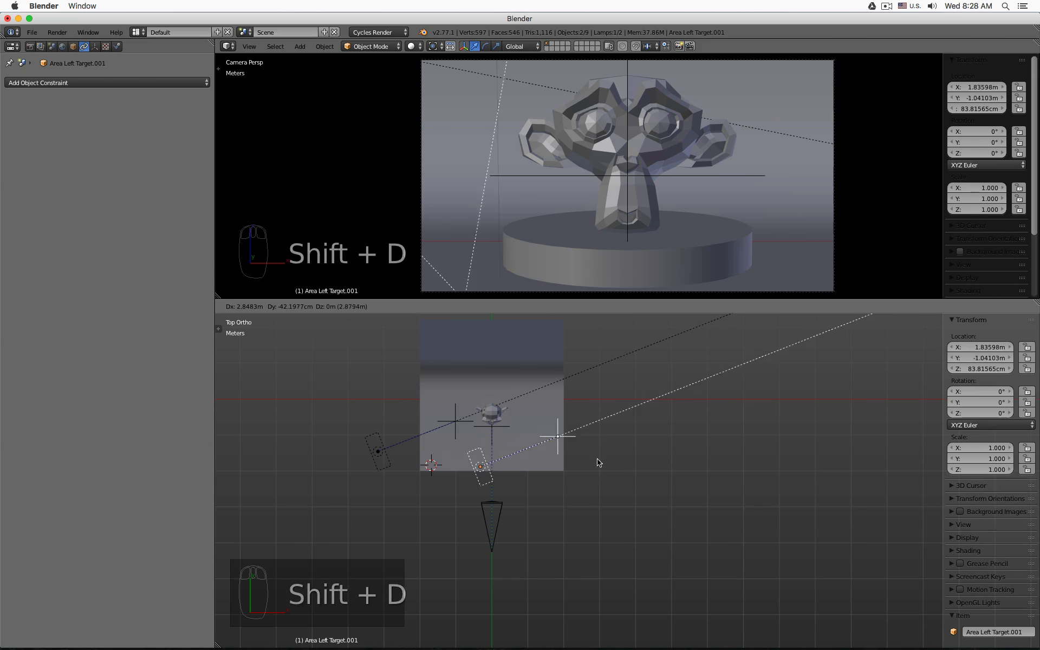
{"action": "left_click", "coordinate": [601, 438]}
Move the duplicated lamp to about X 3.25 m, Y -2.11 m and its target empty to about X 1.29 m, Y -80 cm
{"action": "left_click", "coordinate": [523, 451]}
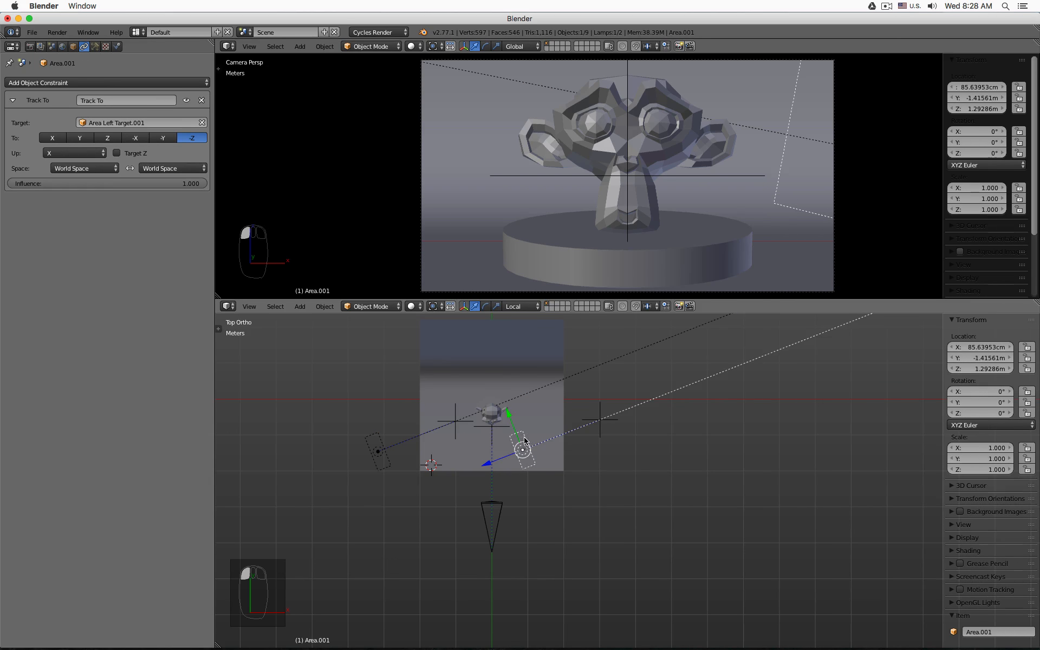
{"action": "key", "text": "g"}
{"action": "left_click", "coordinate": [611, 476]}
{"action": "left_click", "coordinate": [599, 420], "text": "shift"}
{"action": "key", "text": "g"}
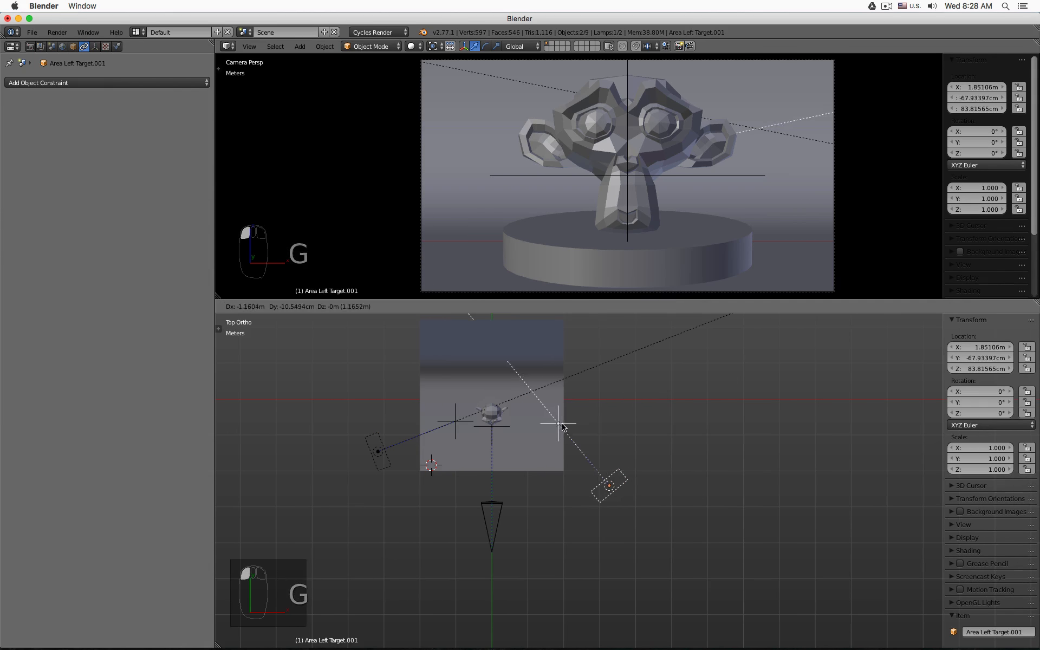
{"action": "left_click", "coordinate": [542, 428]}
{"action": "left_click", "coordinate": [589, 486]}
{"action": "key", "text": "g"}
{"action": "left_click", "coordinate": [609, 470]}
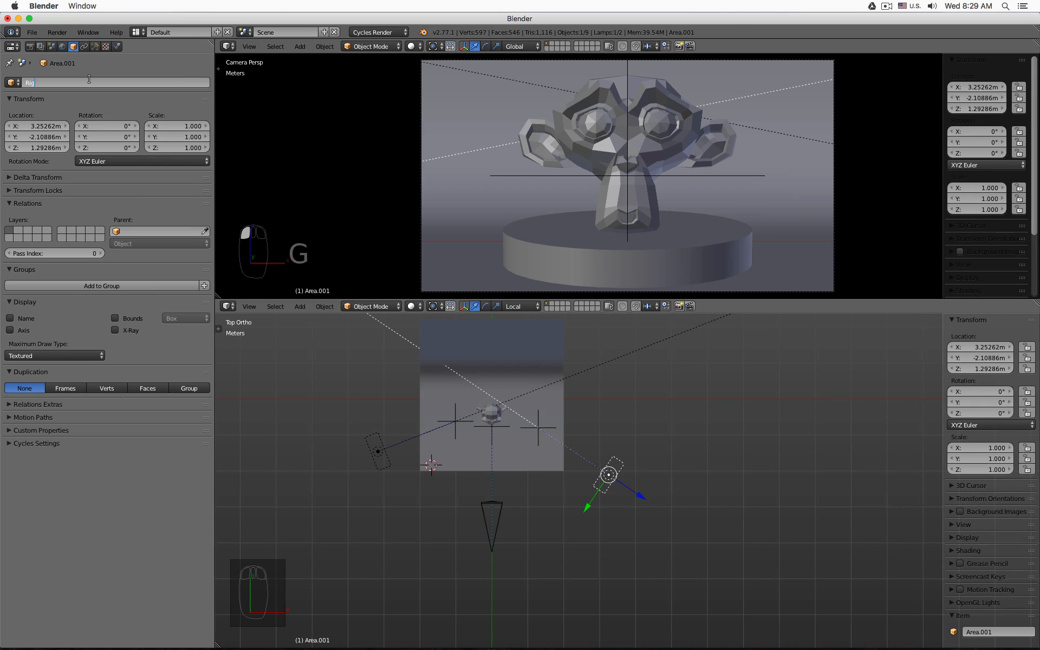
Rename the duplicated lamp as Area Right and the original area lamp as Area Left
{"action": "type", "text": "ht"}
{"action": "key", "text": "Return"}
{"action": "left_click", "coordinate": [74, 82]}
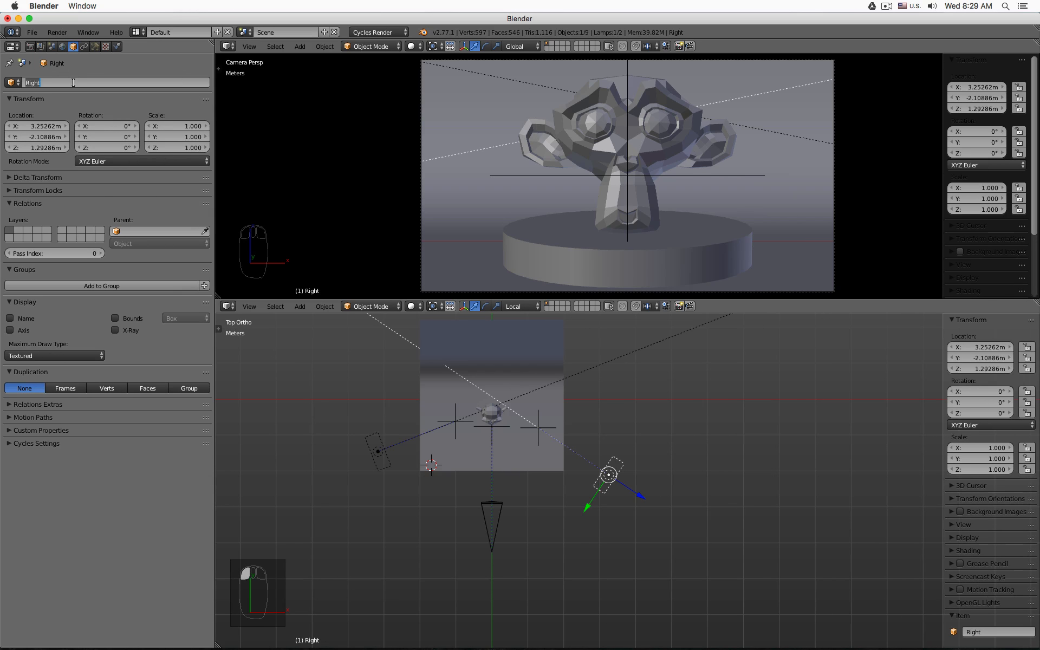
{"action": "type", "text": "Area"}
{"action": "key", "text": "Return"}
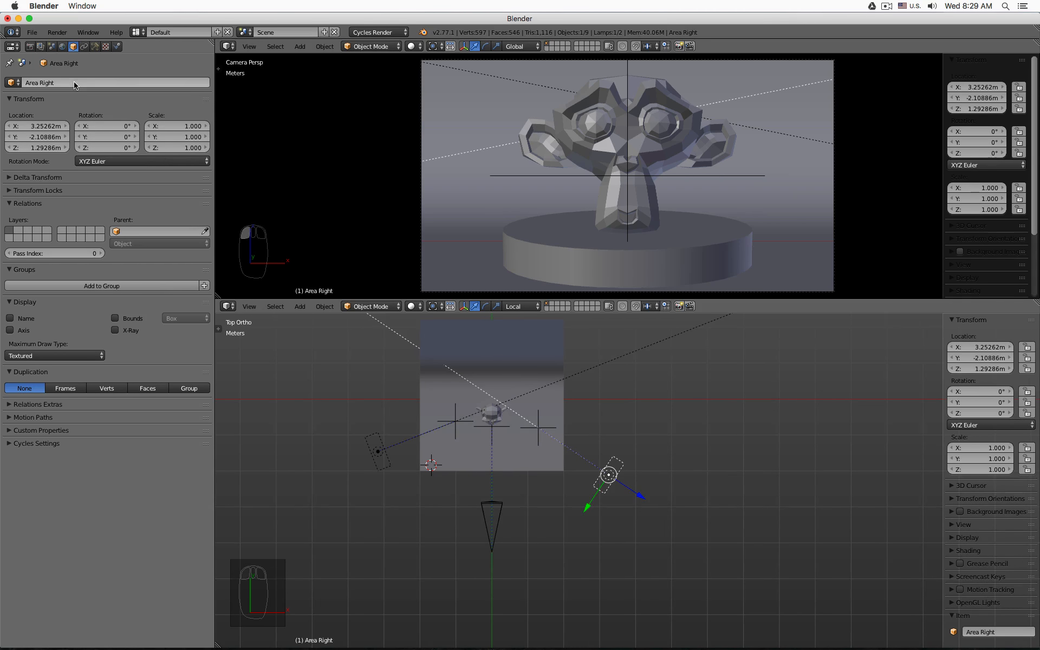
{"action": "left_click", "coordinate": [378, 450]}
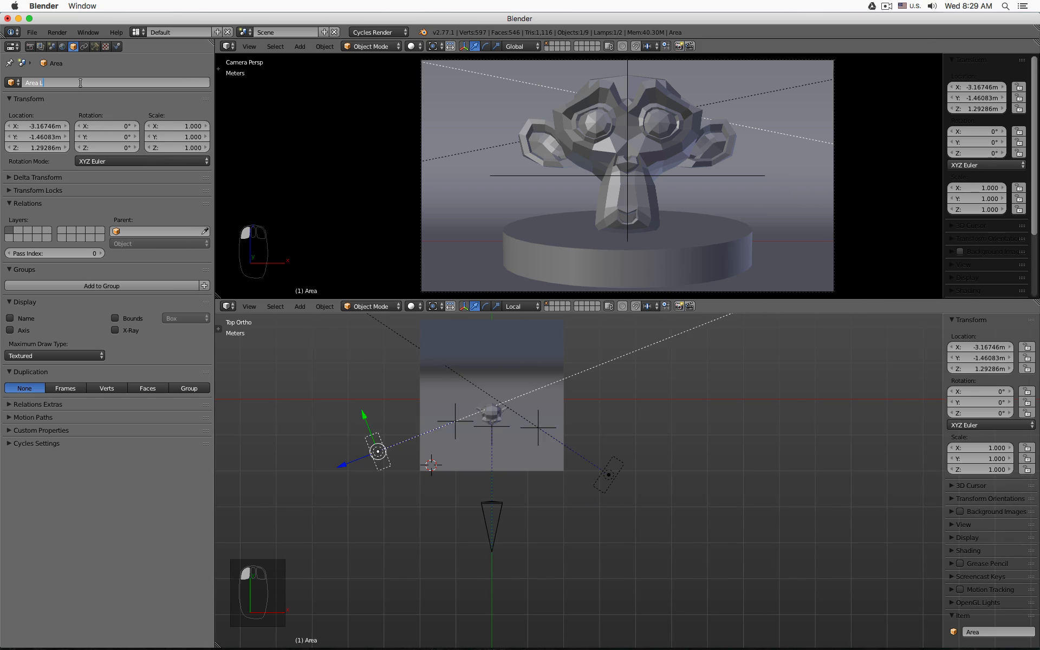
{"action": "key", "text": "Return"}
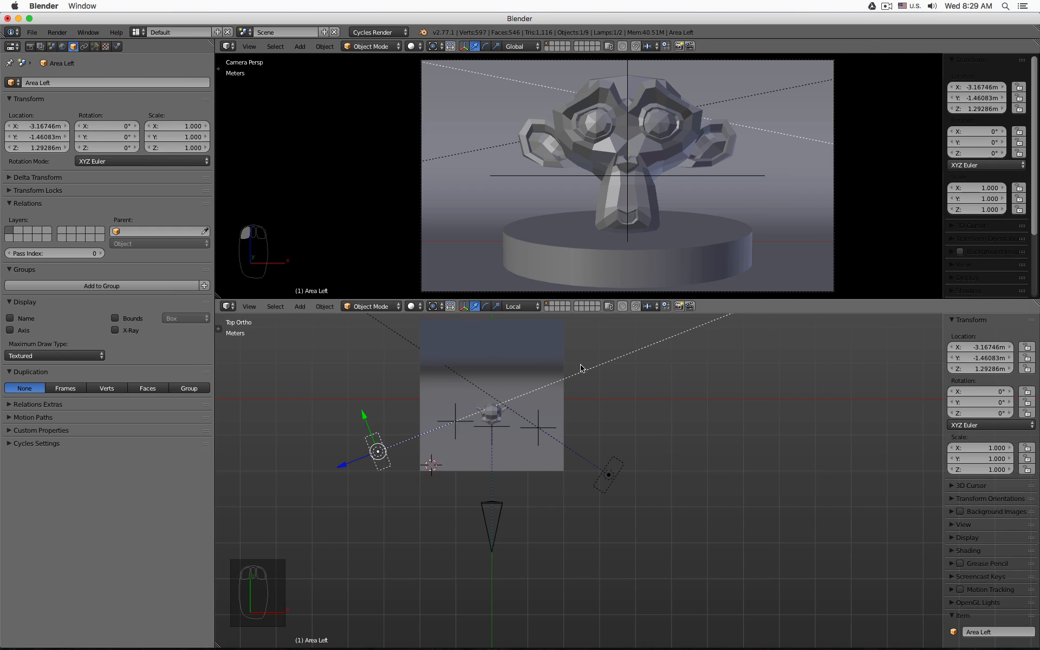
Rename the duplicated target empty as Area Right Target
{"action": "left_click", "coordinate": [538, 428]}
{"action": "left_click", "coordinate": [45, 82]}
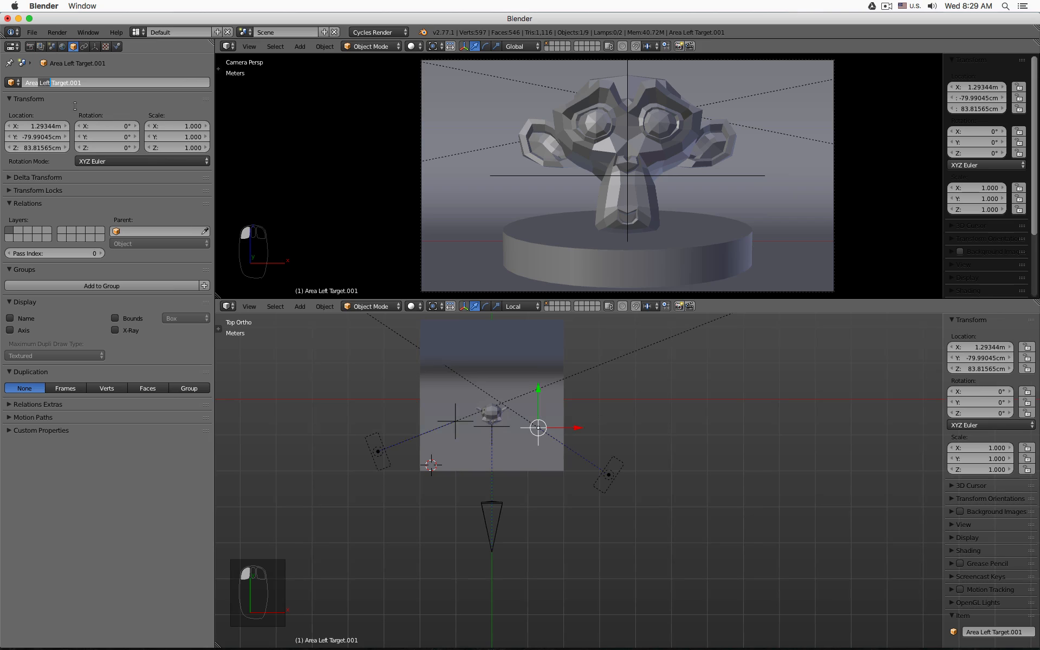
{"action": "type", "text": "Righ"}
{"action": "key", "text": "BackSpace"}
{"action": "key", "text": "BackSpace"}
{"action": "key", "text": "BackSpace"}
{"action": "key", "text": "Left"}
{"action": "key", "text": "Left"}
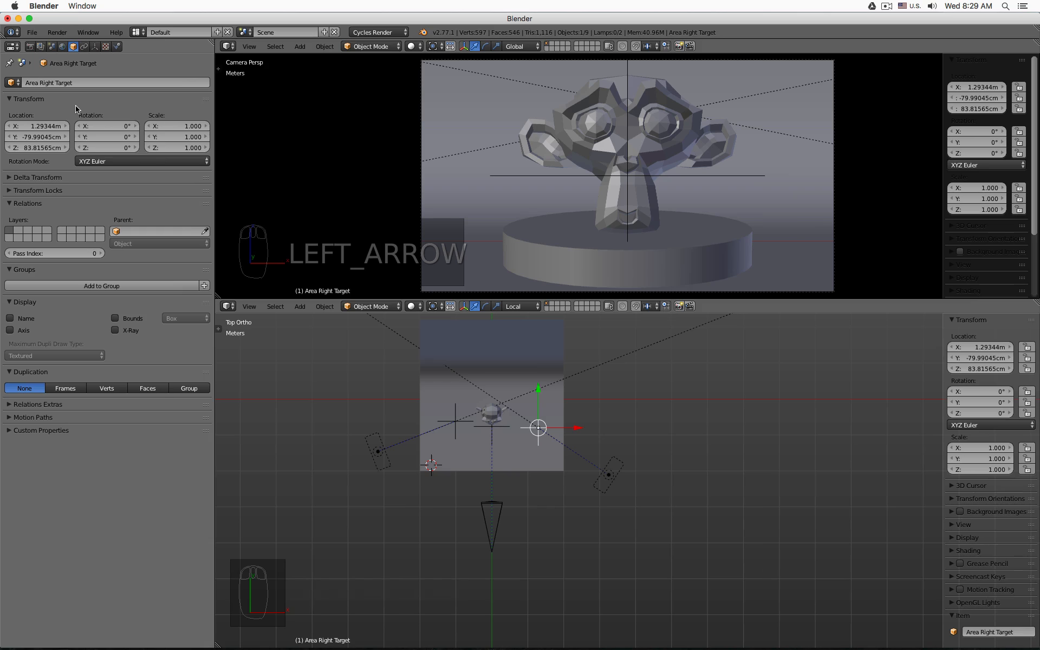
{"action": "key", "text": "Return"}
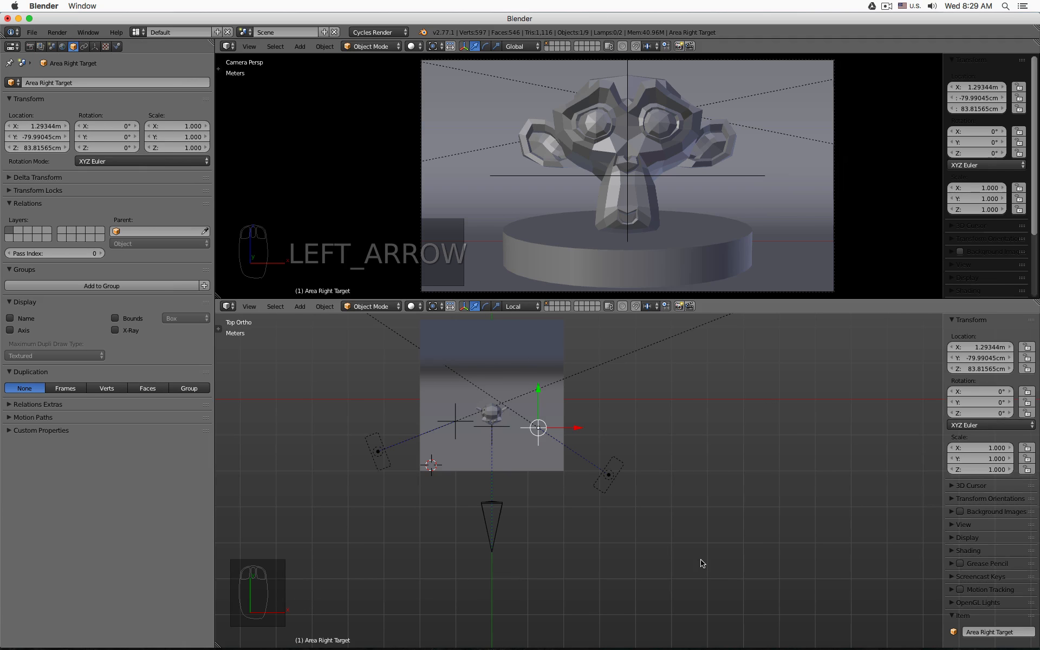
In wireframe top view, add a third area lamp and centre it over the monkey at about X 0, Y -39 cm
{"action": "key", "text": "KP_3"}
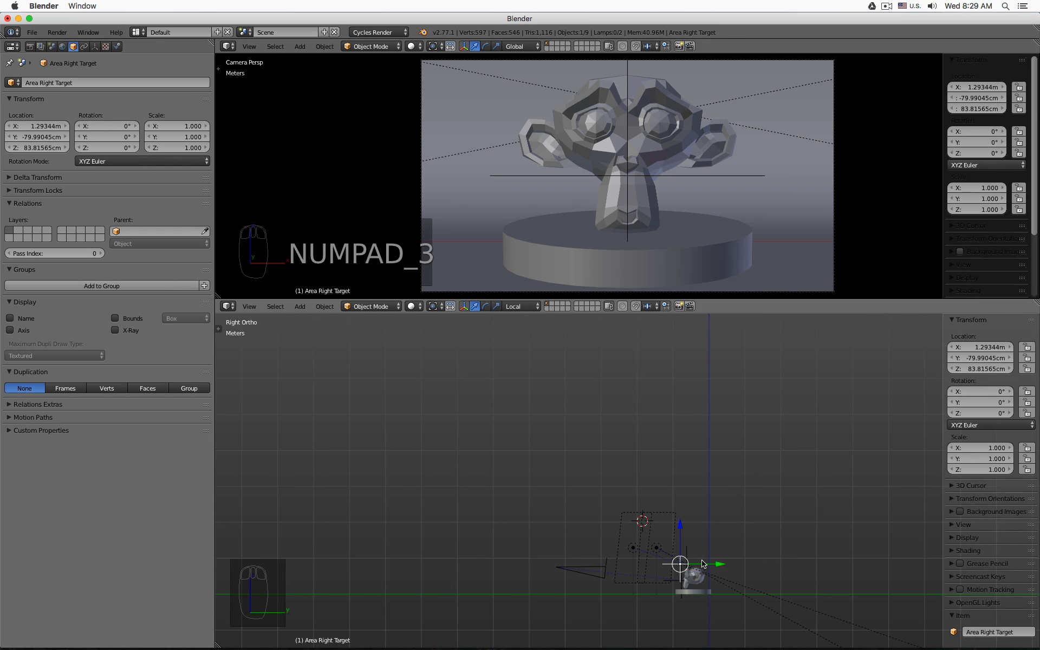
{"action": "key", "text": "z"}
{"action": "key", "text": "KP_7"}
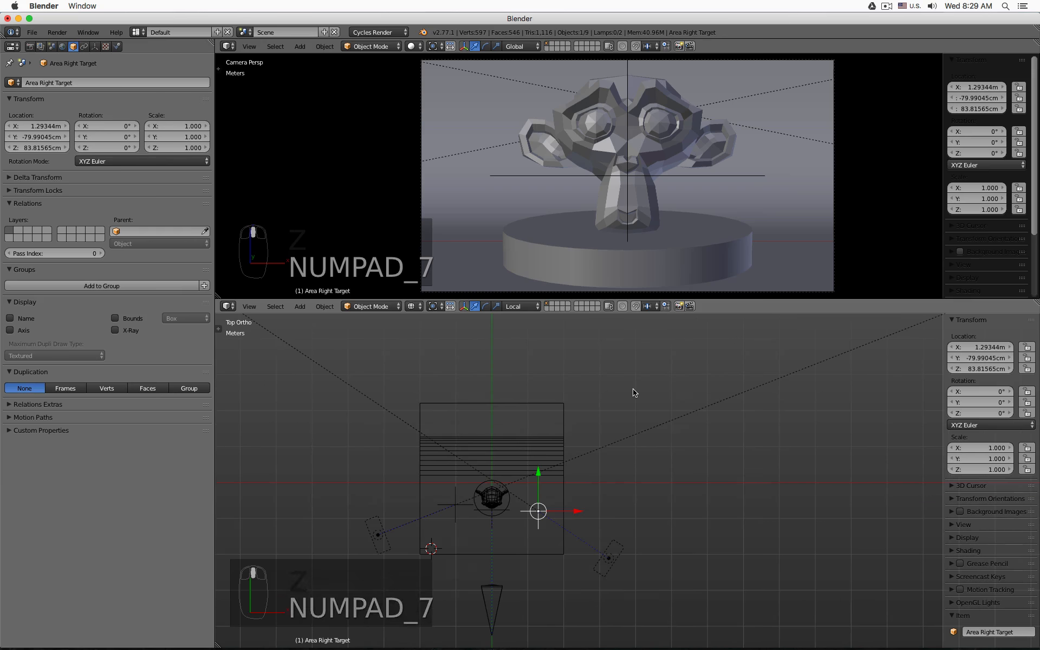
{"action": "middle_click_drag", "start_coordinate": [637, 489], "coordinate": [678, 410], "text": "shift"}
{"action": "key", "text": "shift+a"}
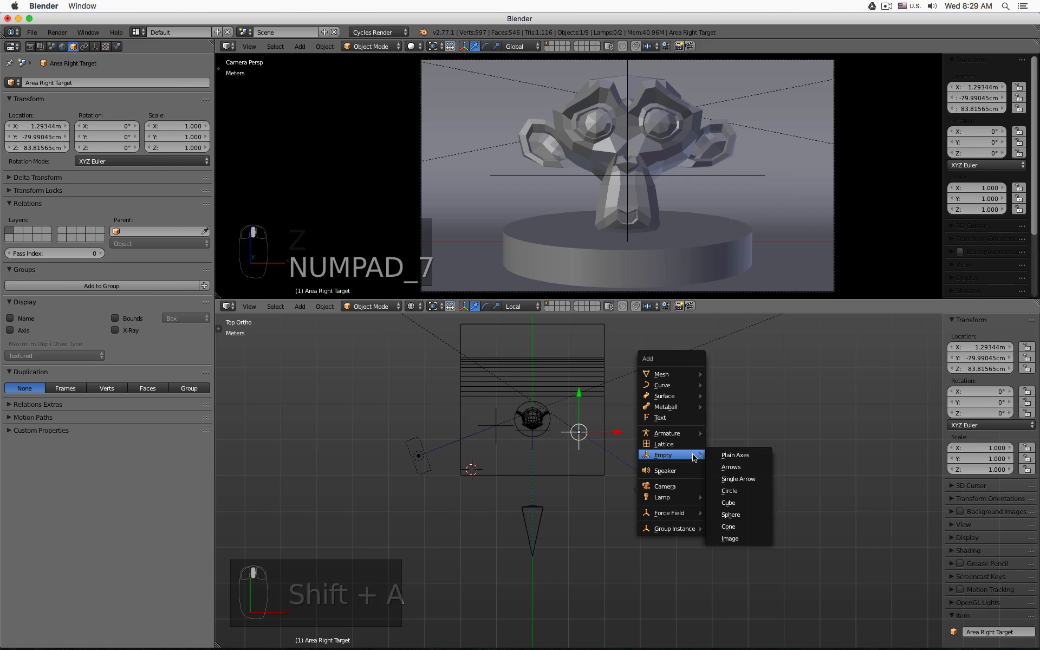
{"action": "mouse_move", "coordinate": [676, 497]}
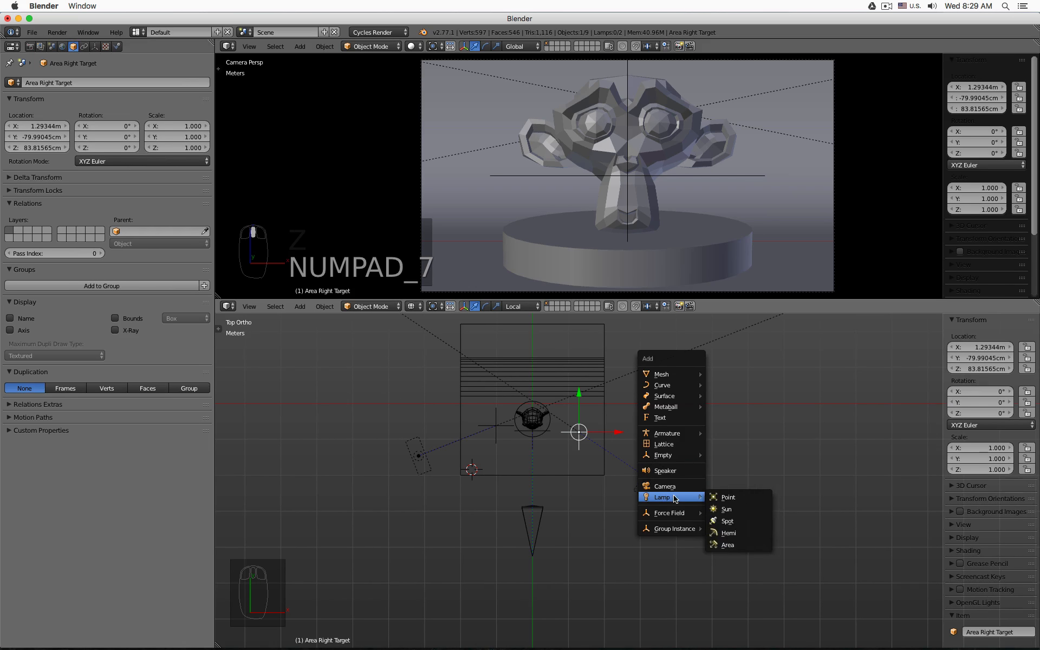
{"action": "left_click", "coordinate": [742, 544]}
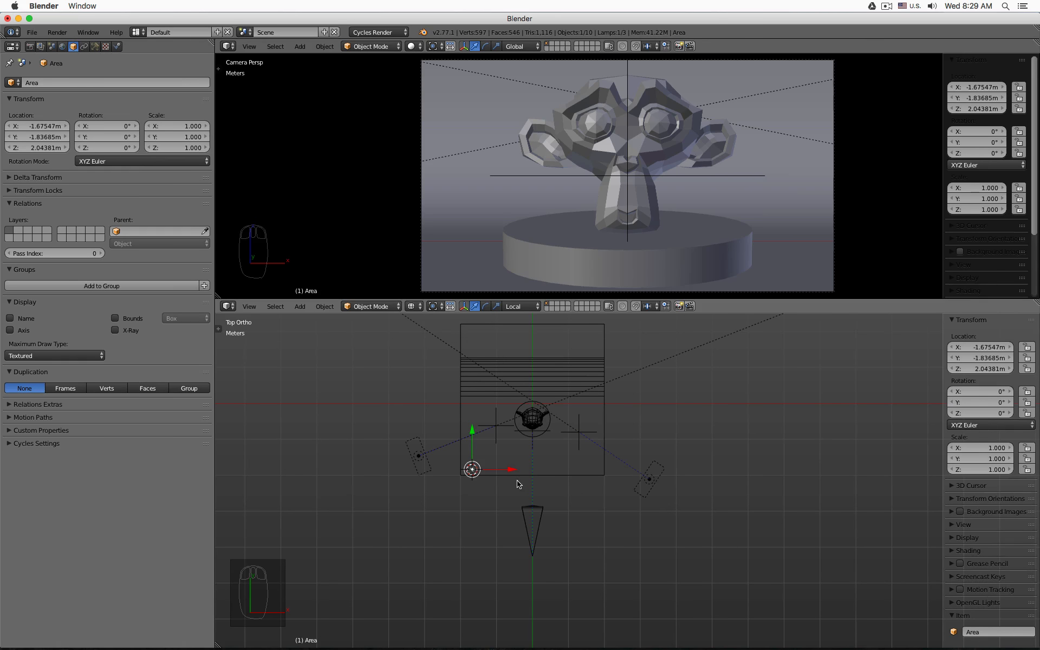
{"action": "key", "text": "g"}
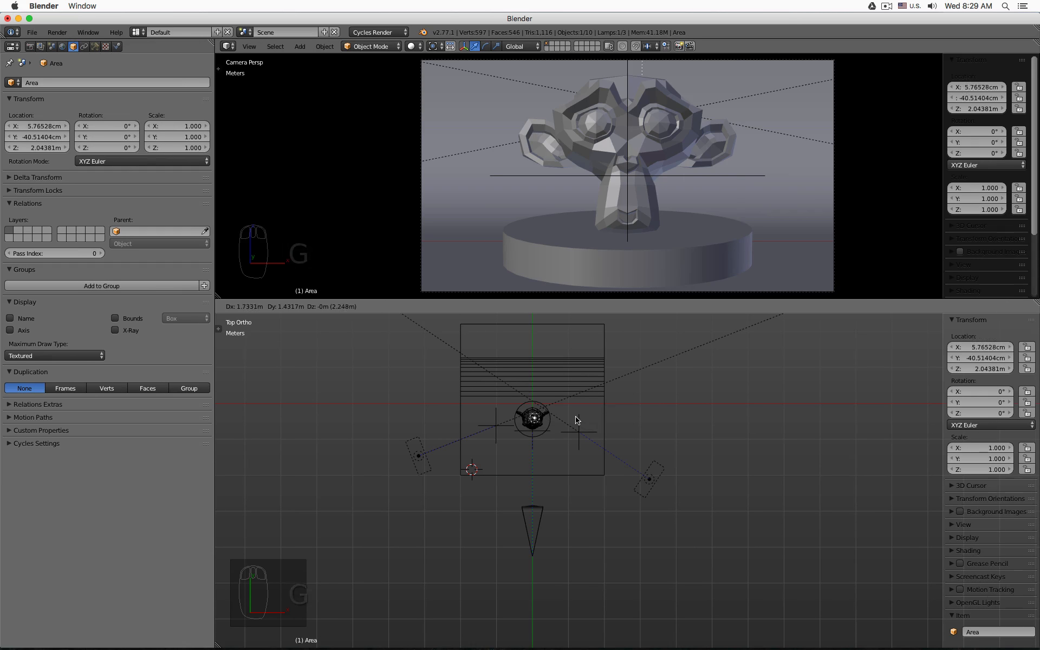
{"action": "left_click", "coordinate": [529, 418]}
{"action": "scroll", "coordinate": [527, 416], "scroll_direction": "up", "scroll_amount": 10}
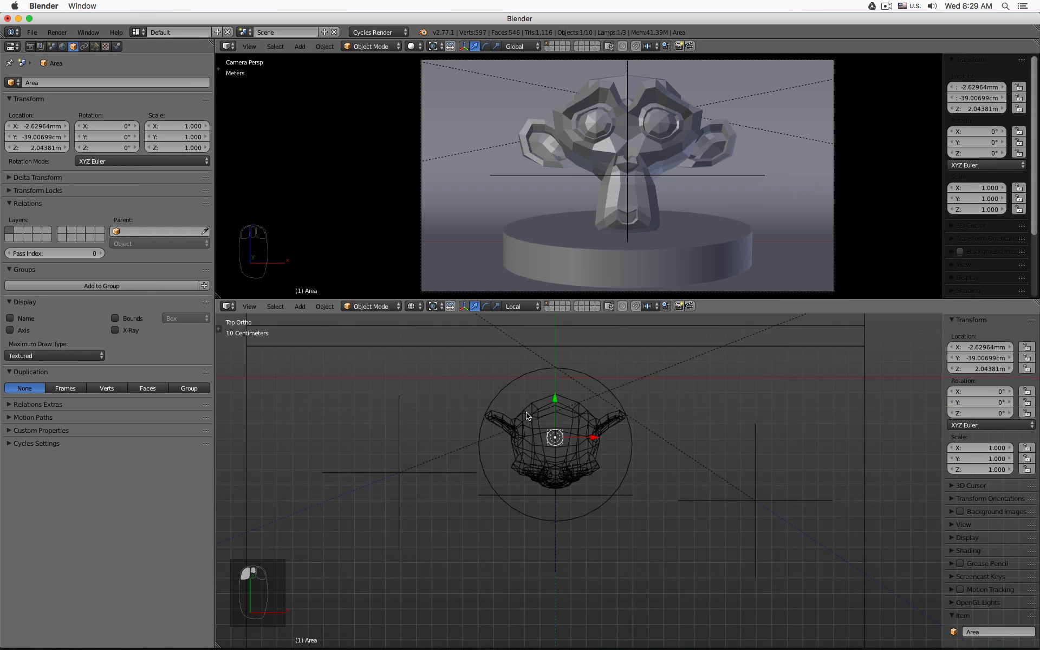
{"action": "scroll", "coordinate": [527, 416], "scroll_direction": "down", "scroll_amount": 5}
Make the new area lamp a Rectangle with Size X 2.54 m and Size Y 1.61 m
{"action": "left_click", "coordinate": [95, 48]}
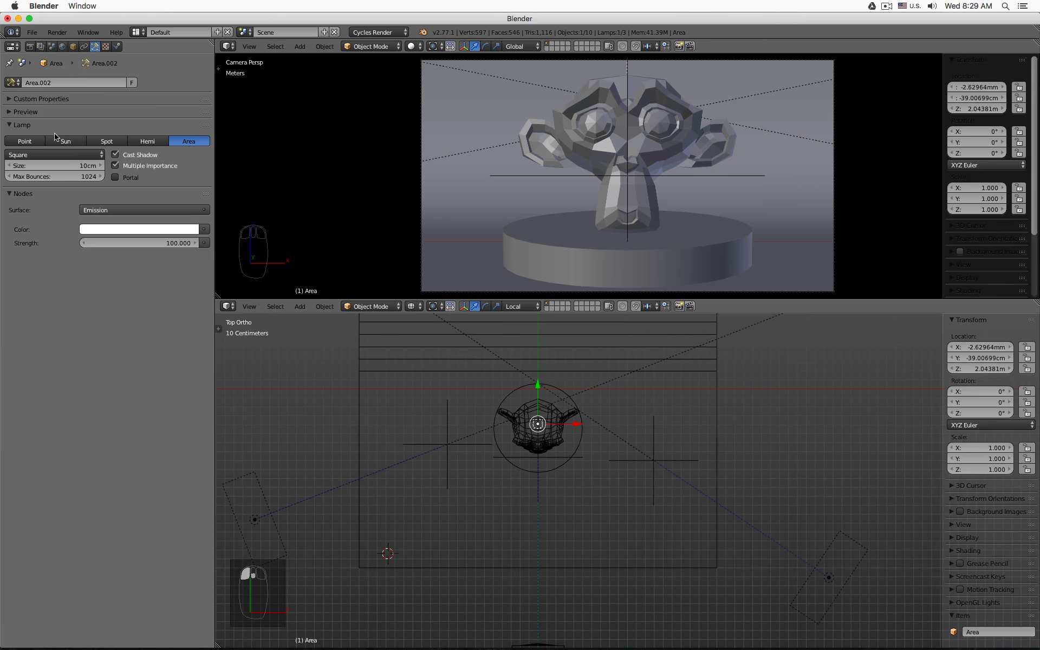
{"action": "left_click", "coordinate": [56, 156]}
{"action": "left_click", "coordinate": [57, 133]}
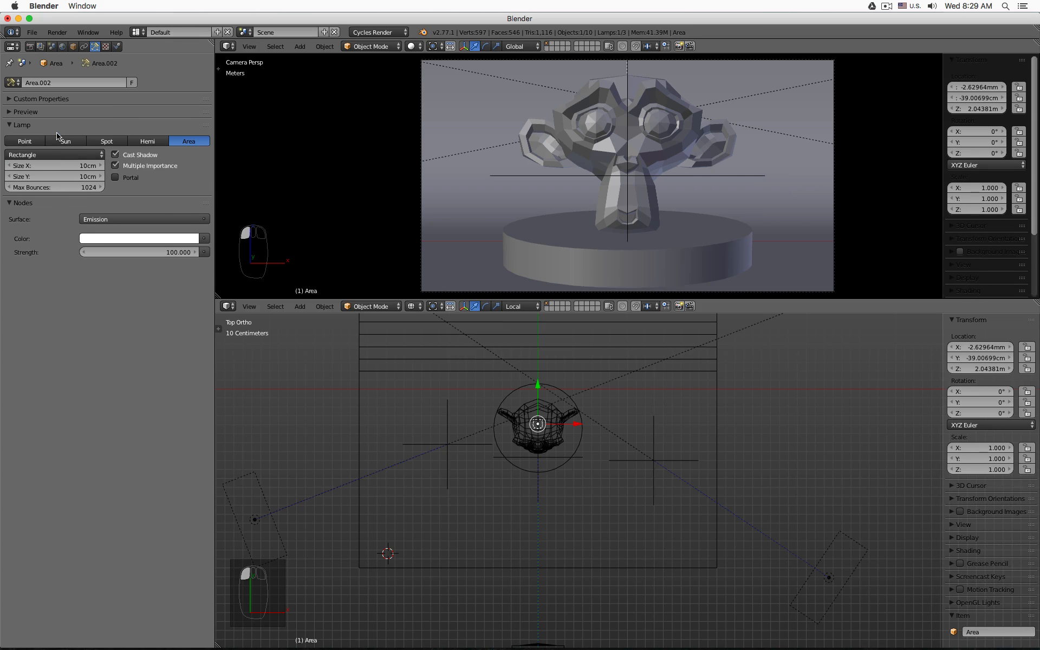
{"action": "left_click_drag", "start_coordinate": [62, 166], "coordinate": [86, 176]}
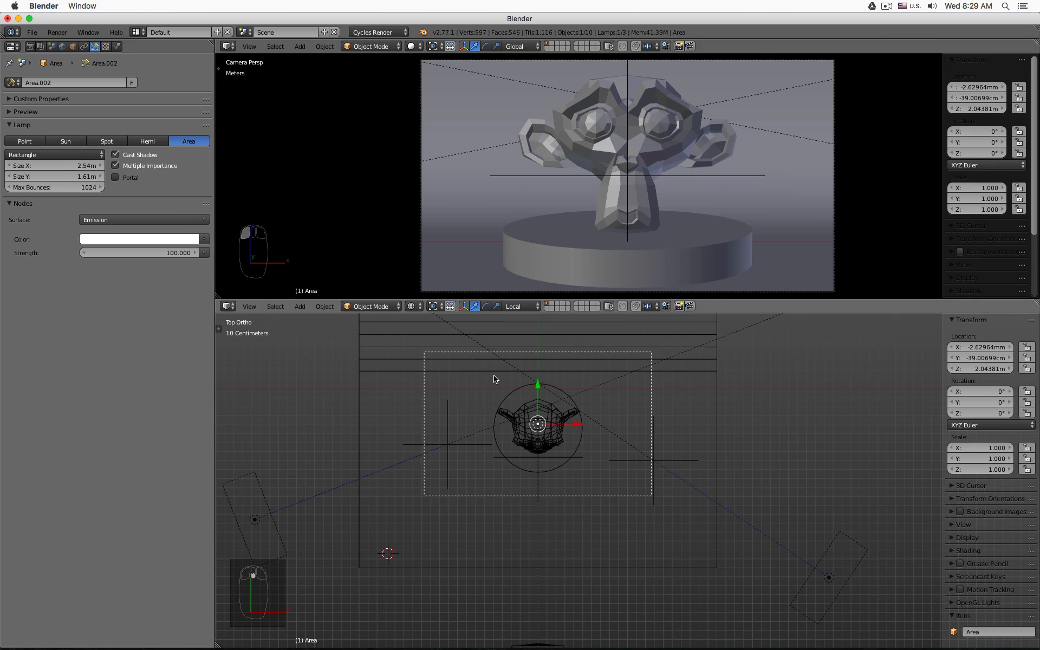
Raise the rectangular area lamp higher above the monkey in right side view
{"action": "key", "text": "KP_3"}
{"action": "scroll", "coordinate": [531, 412], "scroll_direction": "down", "scroll_amount": 3}
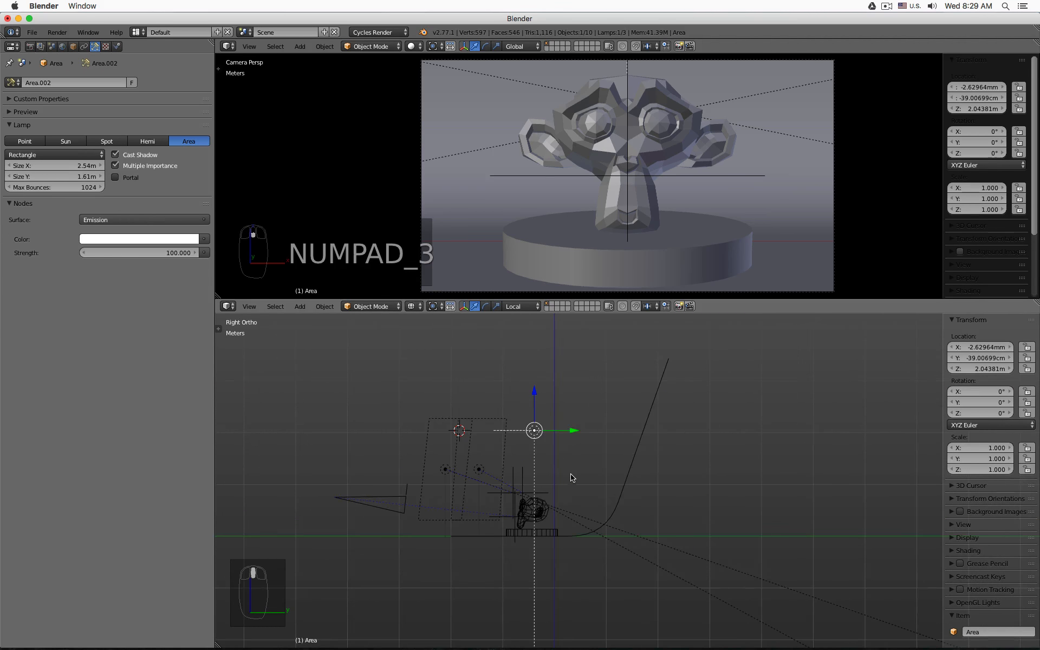
{"action": "key", "text": "g"}
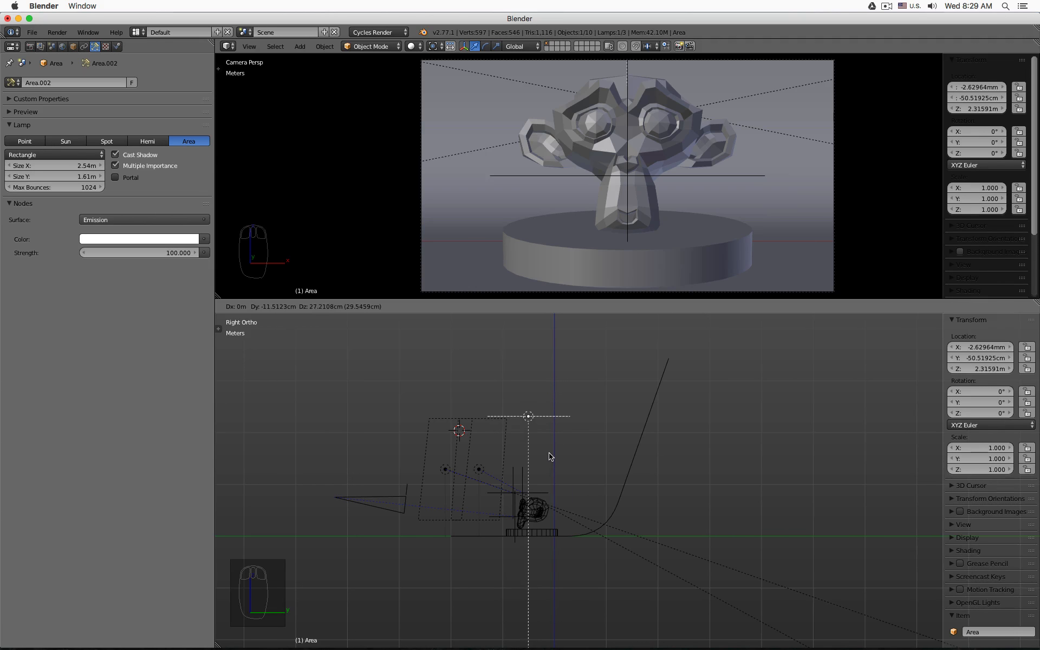
Place the overhead area lamp at about Y -50.5 cm and Z 2.31 m, and enlarge it to about 3.69 by 2.26 m
{"action": "left_click", "coordinate": [548, 459]}
{"action": "middle_click_drag", "start_coordinate": [549, 459], "coordinate": [428, 487]}
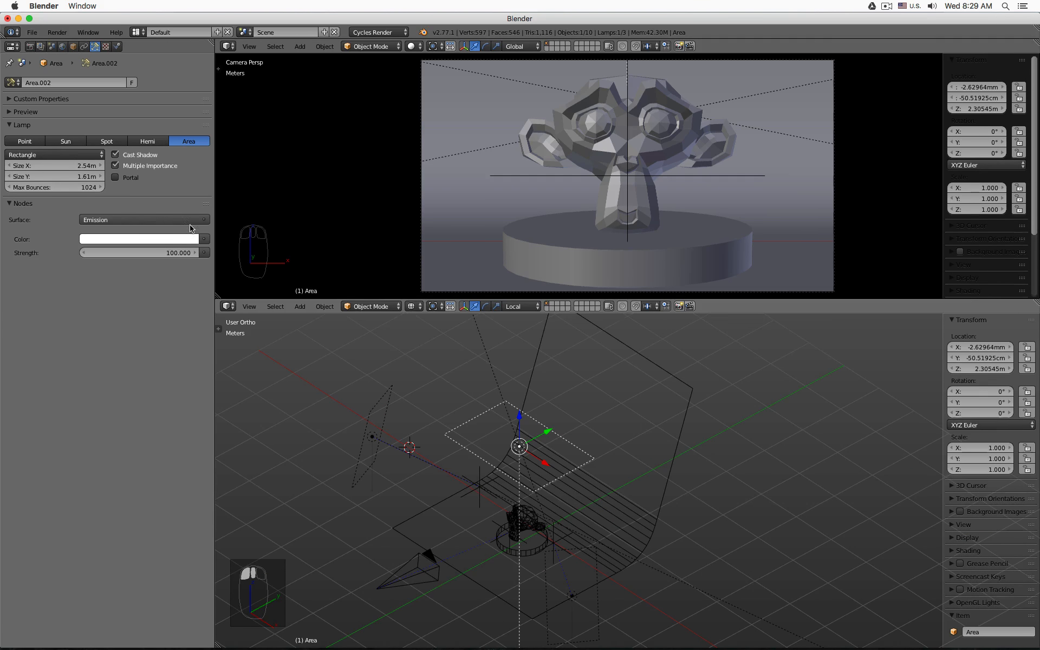
{"action": "mouse_move", "coordinate": [49, 166]}
{"action": "left_mouse_down"}
{"action": "mouse_move", "coordinate": [103, 166]}
{"action": "mouse_move", "coordinate": [59, 178]}
{"action": "mouse_move", "coordinate": [84, 178]}
{"action": "mouse_move", "coordinate": [52, 167]}
{"action": "left_mouse_up"}
{"action": "middle_click_drag", "start_coordinate": [432, 369], "coordinate": [399, 341]}
{"action": "key", "text": "KP_1"}
{"action": "key", "text": "KP_3"}
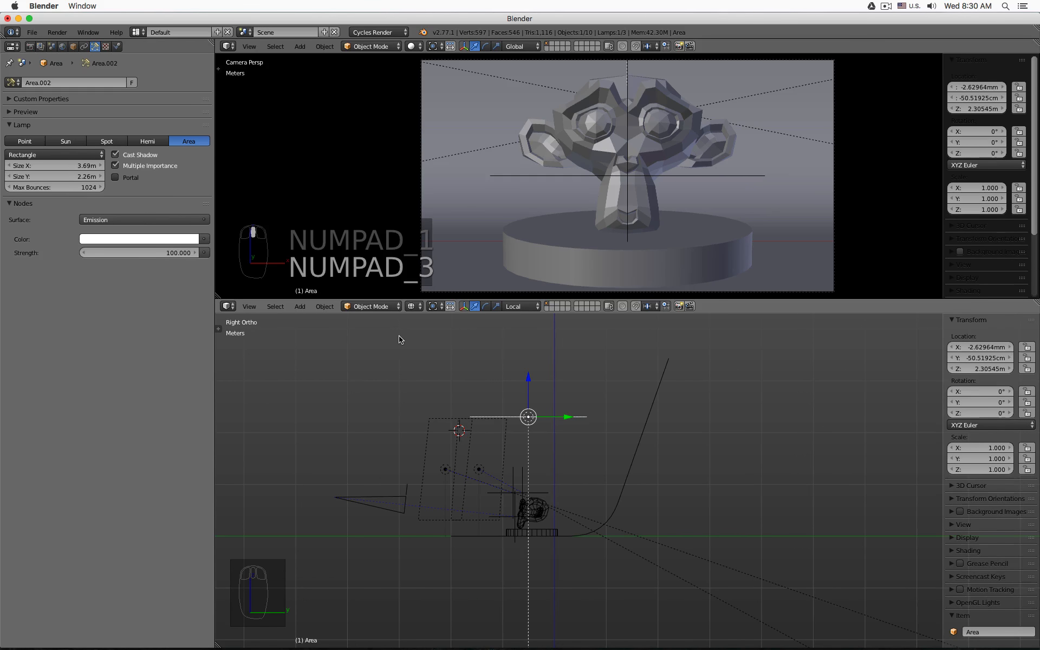
Add a spot lamp to the scene
{"action": "key", "text": "KP_7"}
{"action": "key", "text": "shift+a"}
{"action": "left_click", "coordinate": [659, 422]}
{"action": "scroll", "coordinate": [672, 432], "scroll_direction": "down", "scroll_amount": 10}
{"action": "middle_click_drag", "start_coordinate": [745, 507], "coordinate": [631, 413]}
{"action": "key", "text": "KP_1"}
{"action": "key", "text": "KP_3"}
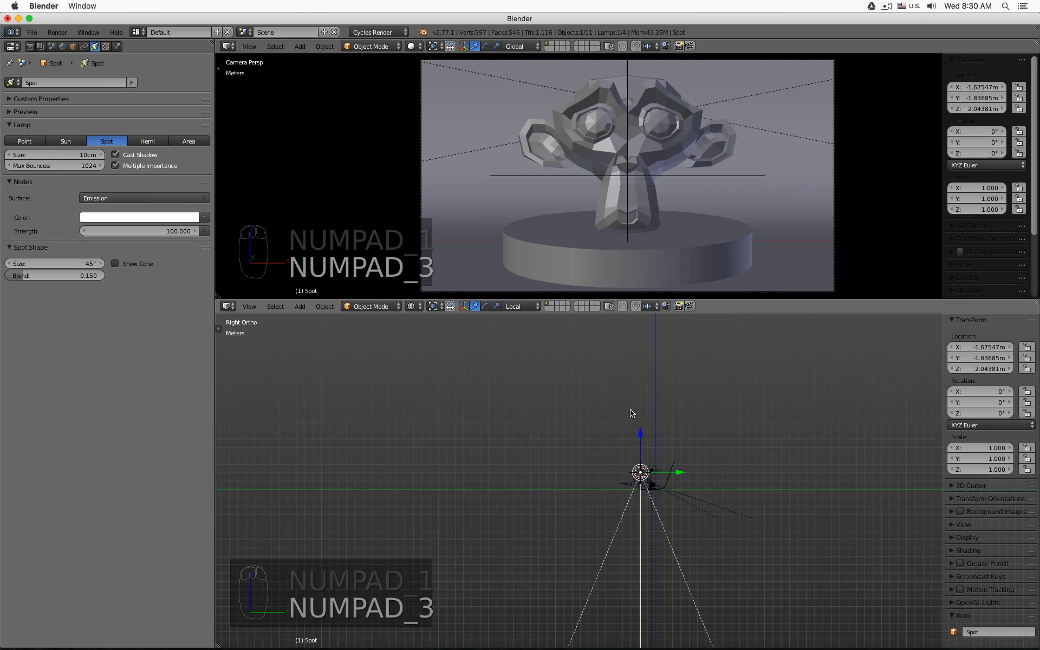
Try to place the spot lamp above the monkey head and tilt it about 56° around X toward the backdrop
{"action": "scroll", "coordinate": [701, 535], "scroll_direction": "up", "scroll_amount": 7}
{"action": "middle_click_drag", "start_coordinate": [524, 462], "coordinate": [345, 530], "text": "shift"}
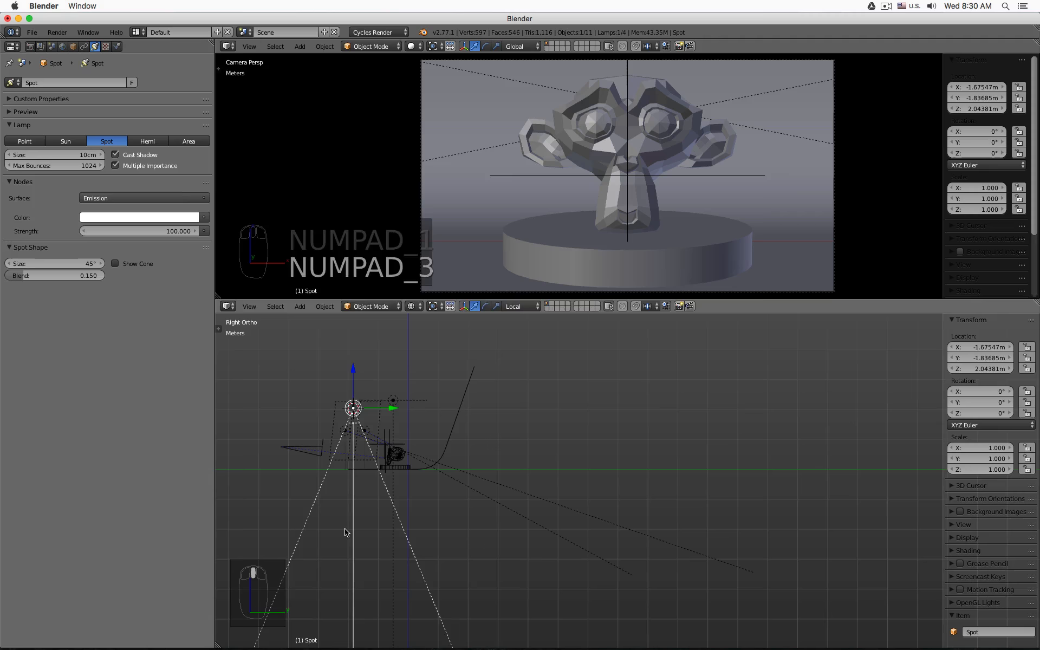
{"action": "key", "text": "g"}
{"action": "left_click", "coordinate": [419, 494]}
{"action": "key", "text": "r"}
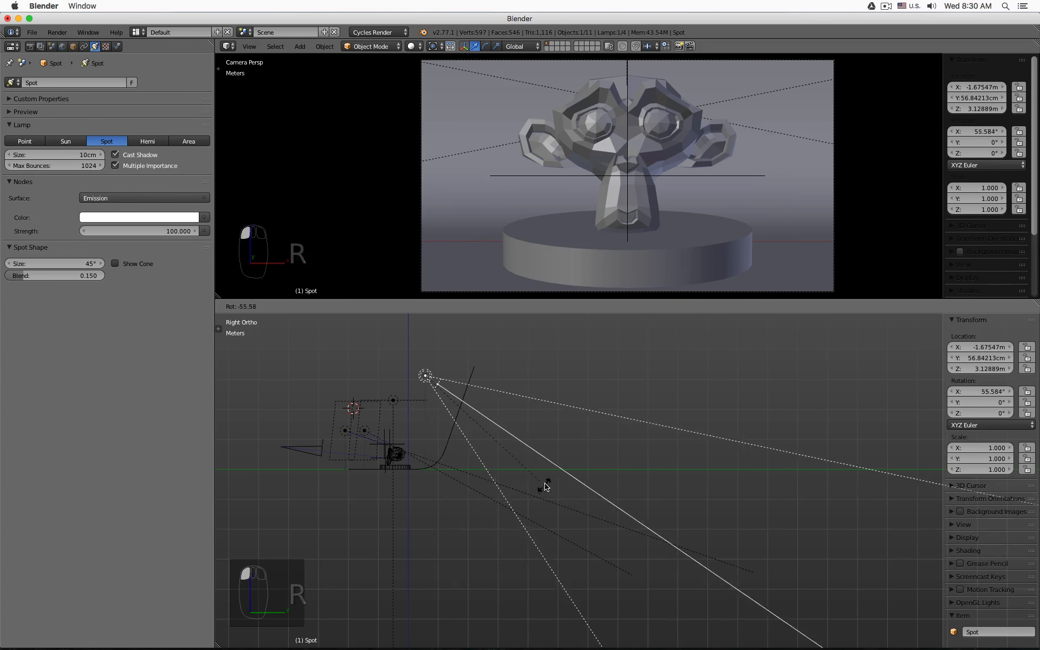
{"action": "left_click", "coordinate": [541, 484]}
{"action": "key", "text": "g"}
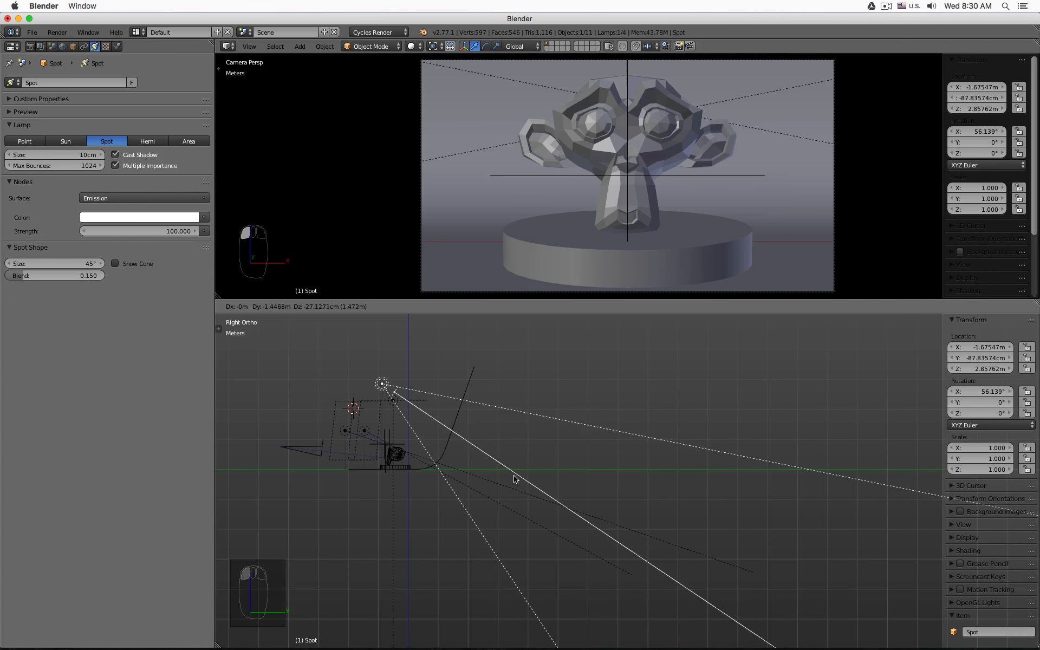
{"action": "left_click", "coordinate": [515, 479]}
{"action": "middle_click_drag", "start_coordinate": [514, 479], "coordinate": [564, 471]}
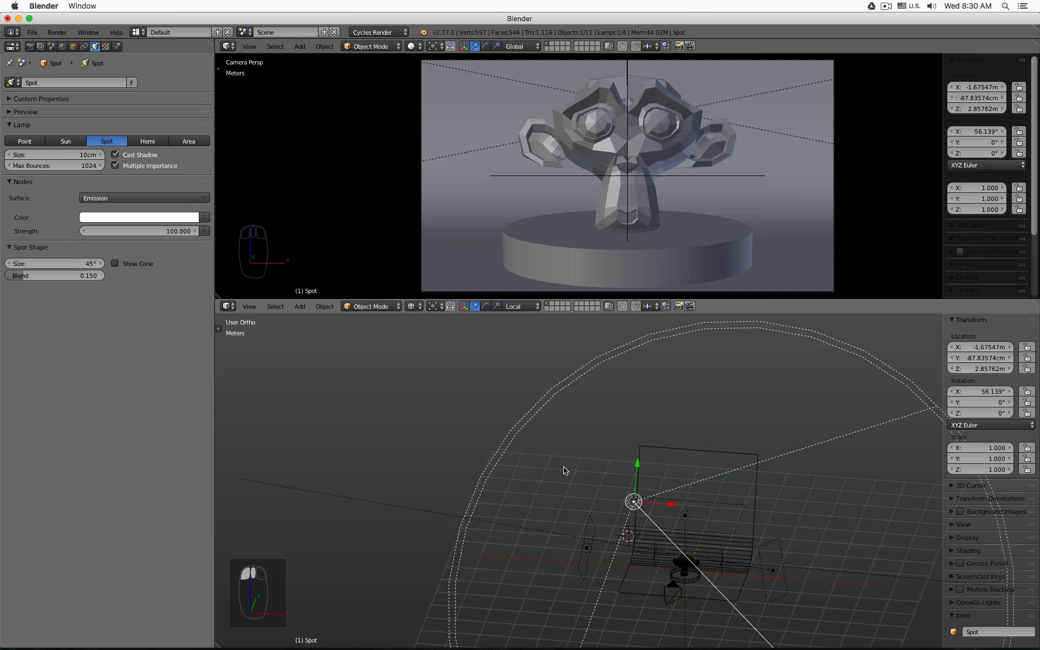
Reset the spot lamp's rotation and location to 0 on all three axes
{"action": "left_click_drag", "start_coordinate": [973, 131], "coordinate": [973, 152]}
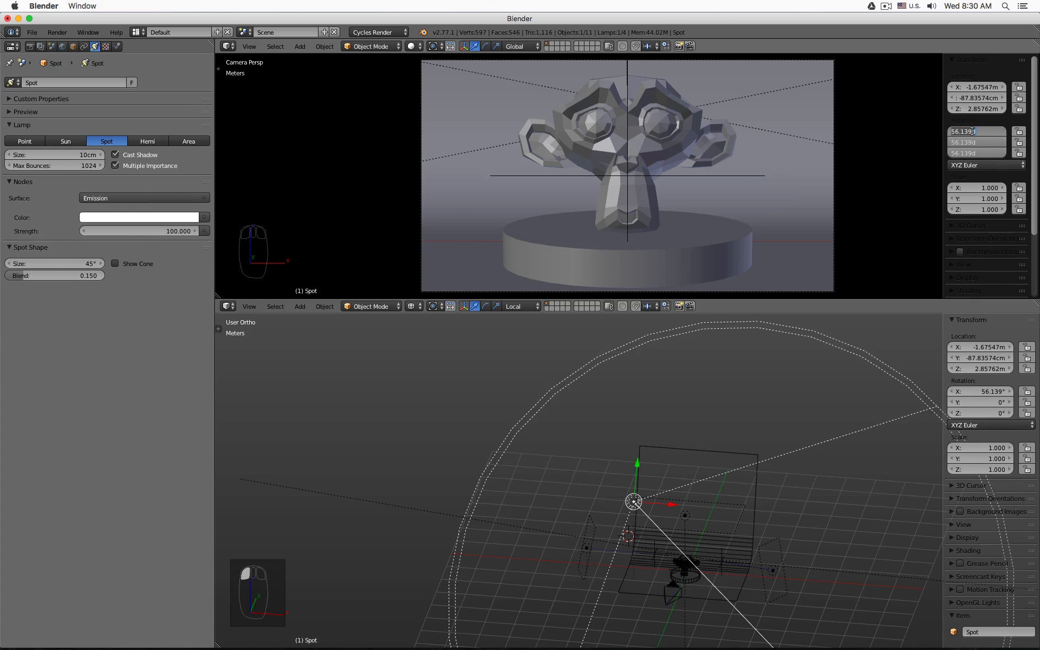
{"action": "type", "text": "0"}
{"action": "key", "text": "Return"}
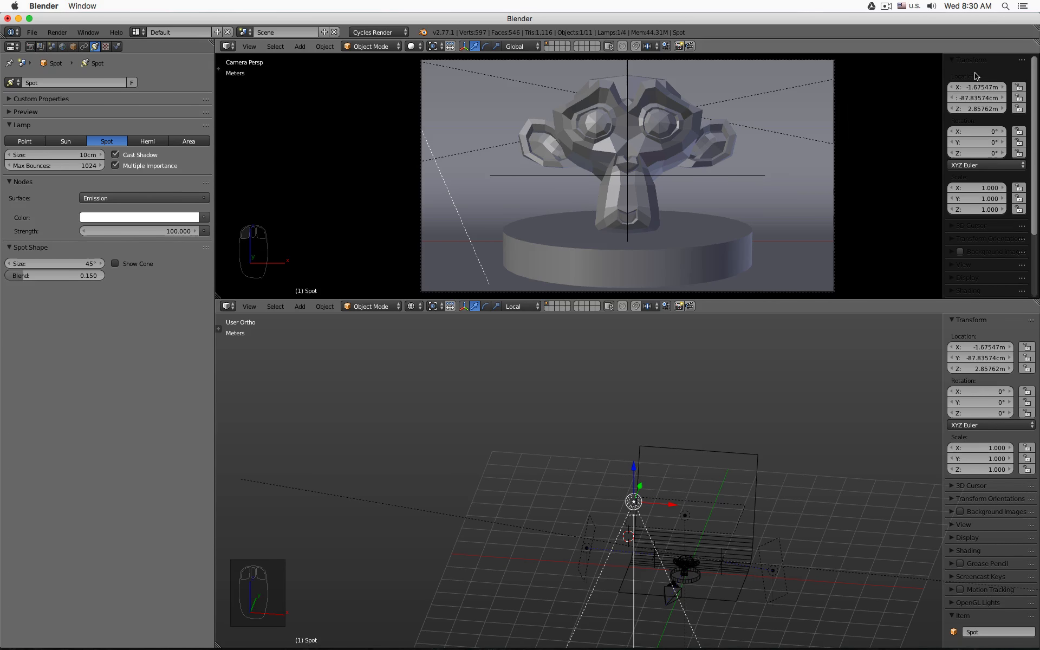
{"action": "left_click_drag", "start_coordinate": [971, 87], "coordinate": [971, 109]}
{"action": "type", "text": "0"}
{"action": "key", "text": "Return"}
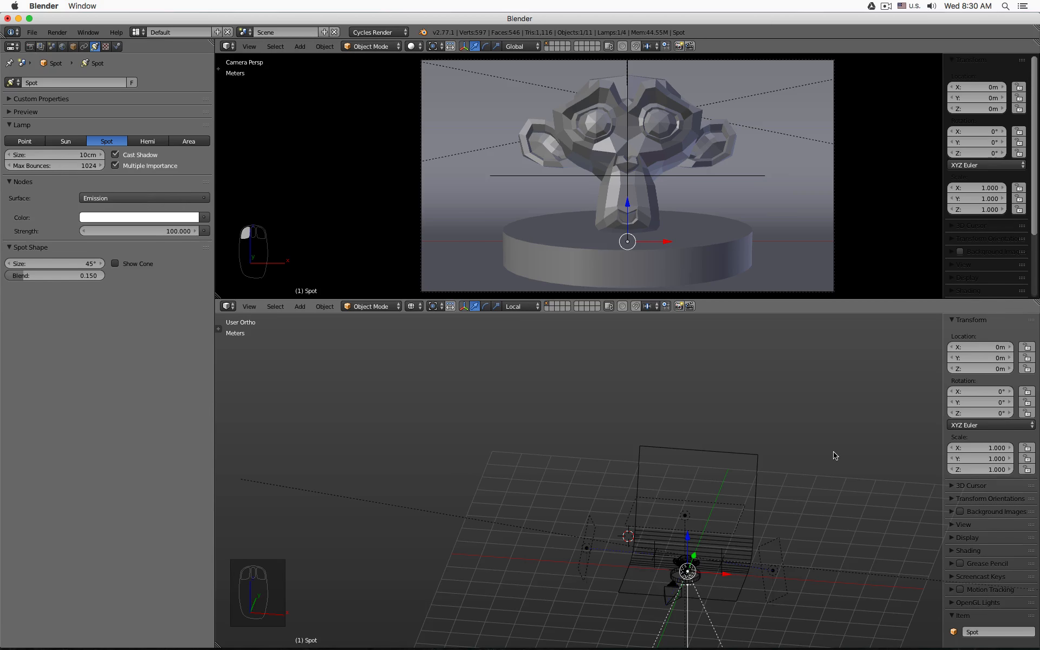
Raise the spot lamp to about Y -25 cm and Z 3.98 m, and tilt it about 37° around X toward the backdrop
{"action": "key", "text": "KP_3"}
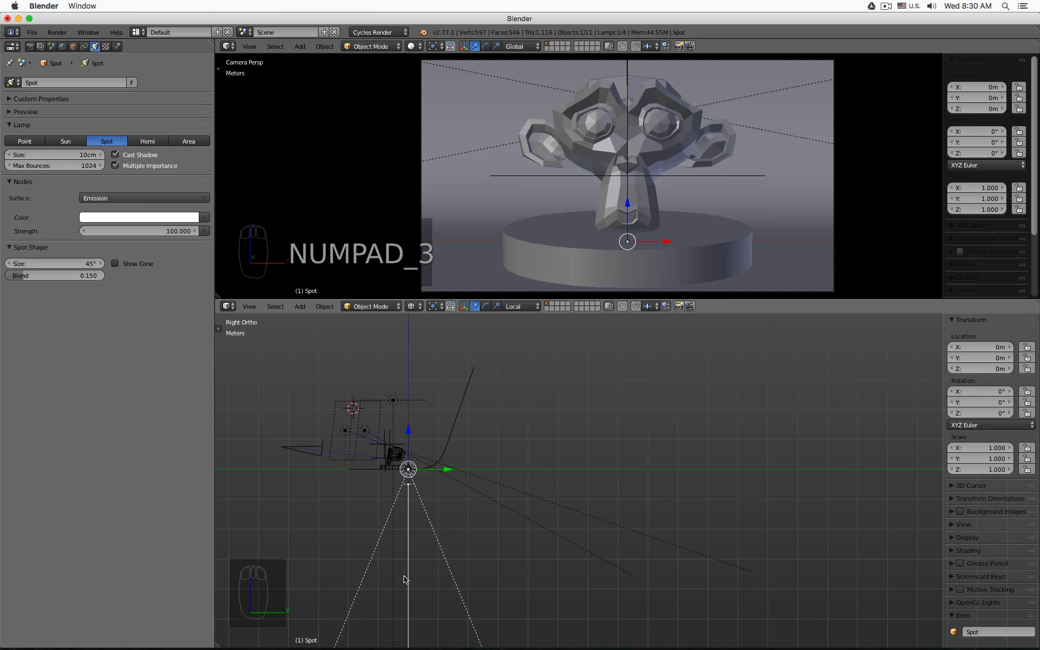
{"action": "key", "text": "g"}
{"action": "left_click", "coordinate": [407, 517]}
{"action": "key", "text": "t"}
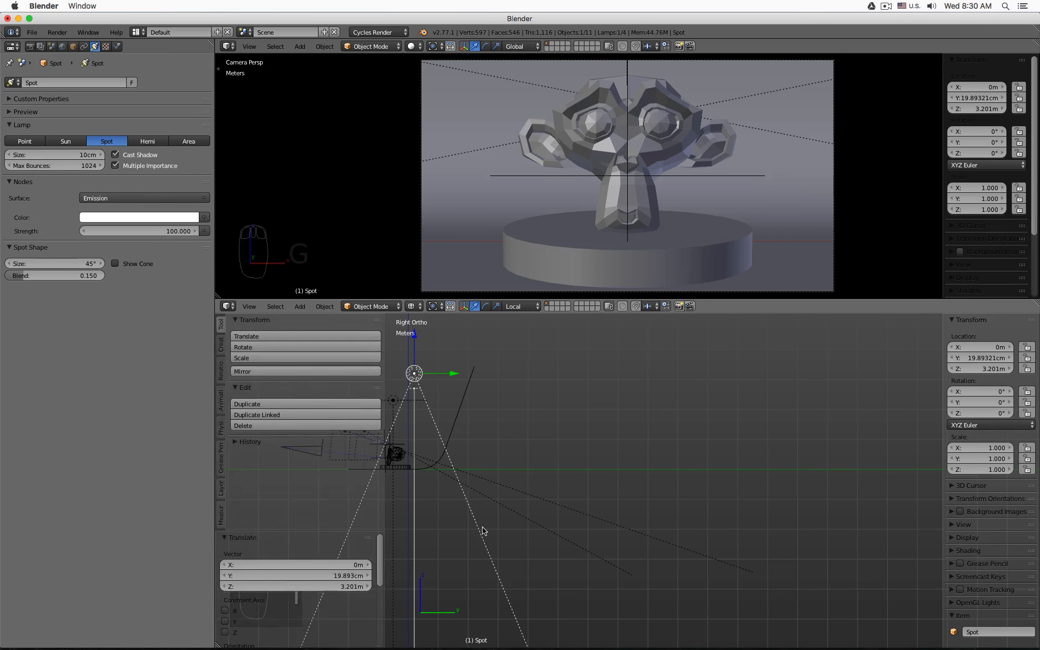
{"action": "key", "text": "t"}
{"action": "key", "text": "r"}
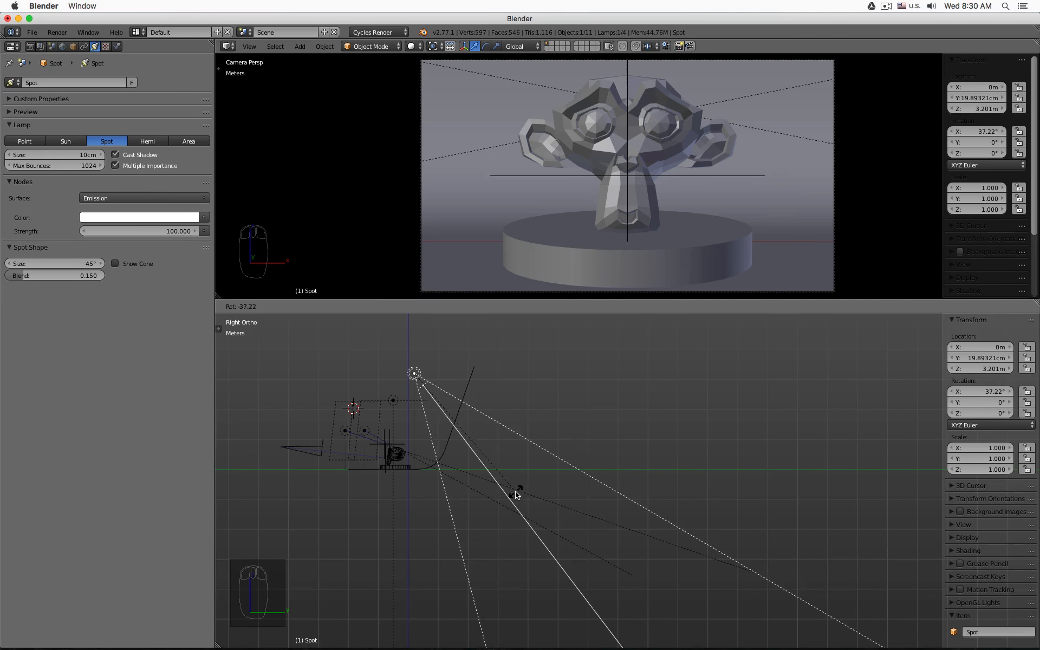
{"action": "key", "text": "g"}
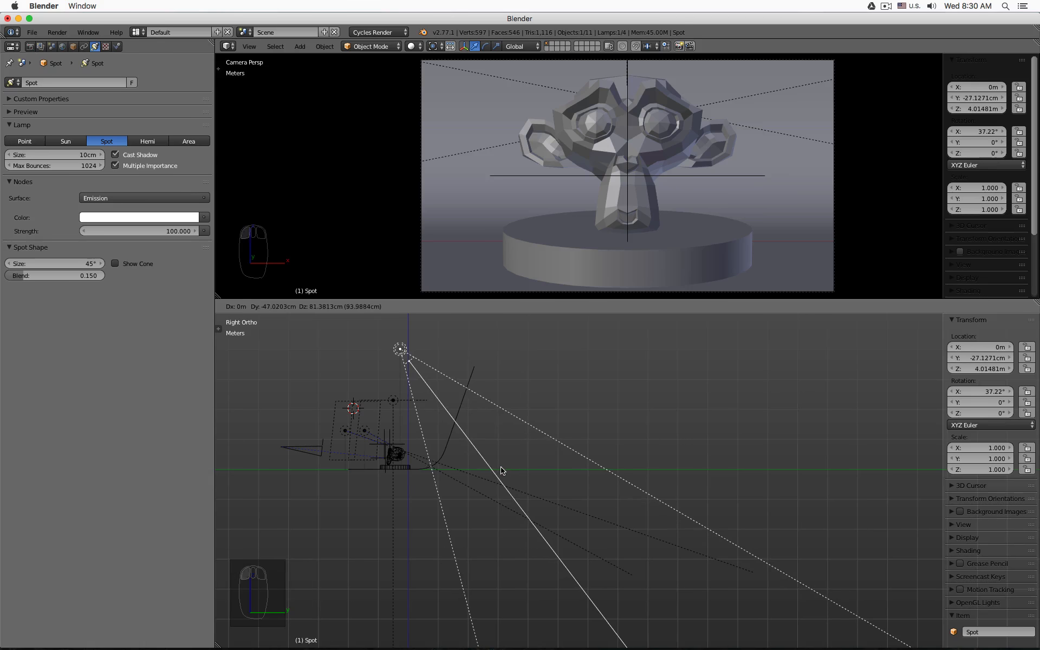
{"action": "left_click", "coordinate": [502, 468]}
Set the spot lamp's cone size to 34° and blend to 1.000, and display its cone in a solid-shaded view
{"action": "middle_click_drag", "start_coordinate": [441, 440], "coordinate": [550, 474]}
{"action": "key", "text": "z"}
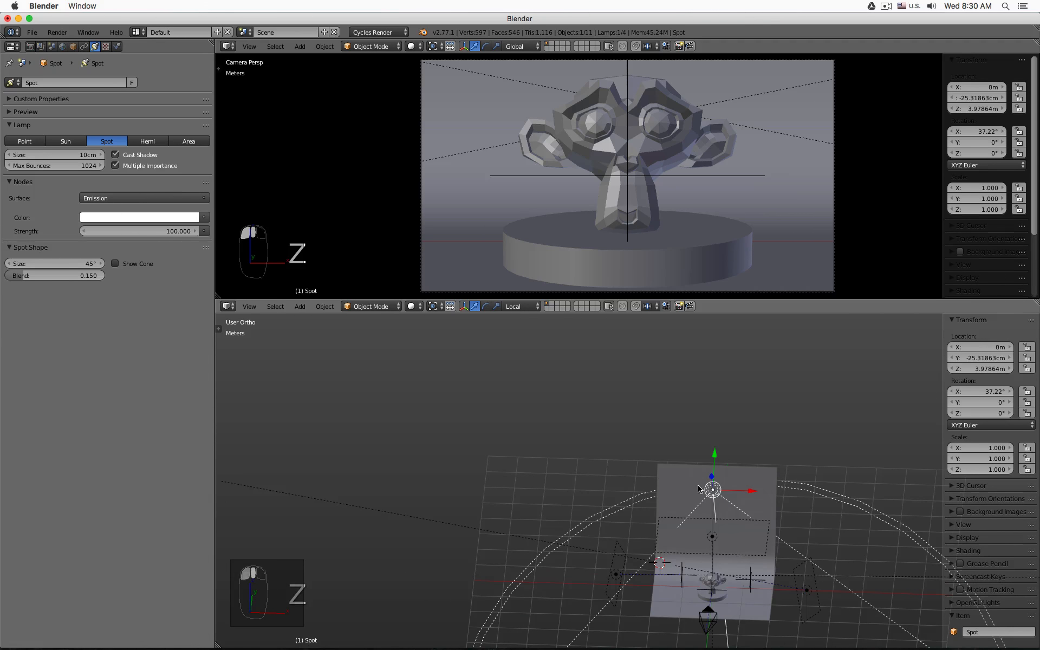
{"action": "middle_click_drag", "start_coordinate": [699, 489], "coordinate": [661, 467]}
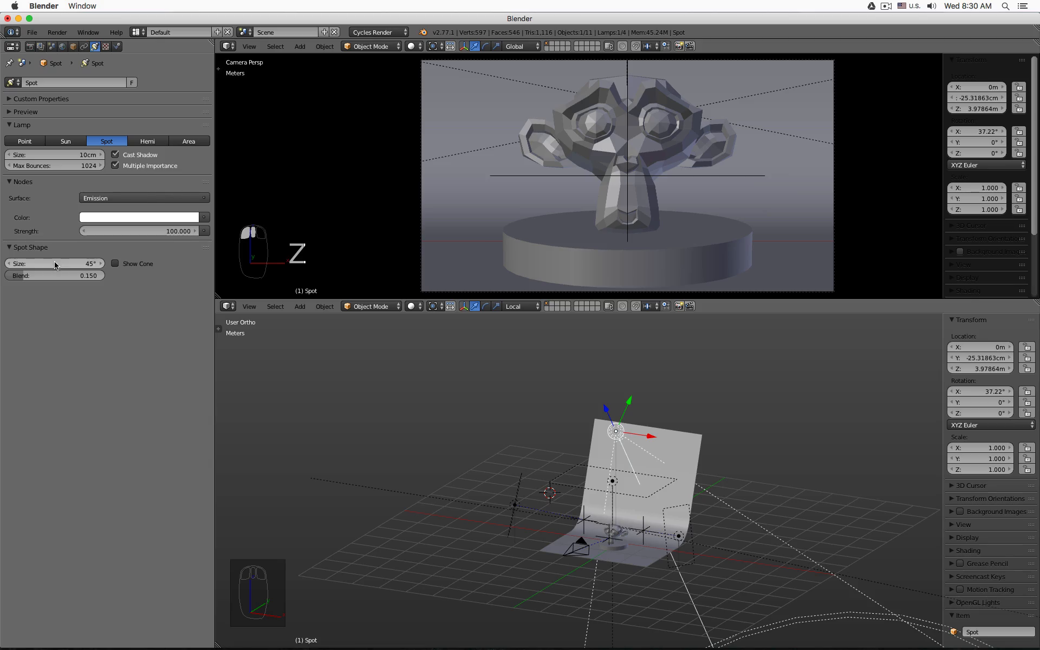
{"action": "left_click_drag", "start_coordinate": [55, 263], "coordinate": [141, 275]}
{"action": "left_click", "coordinate": [115, 264]}
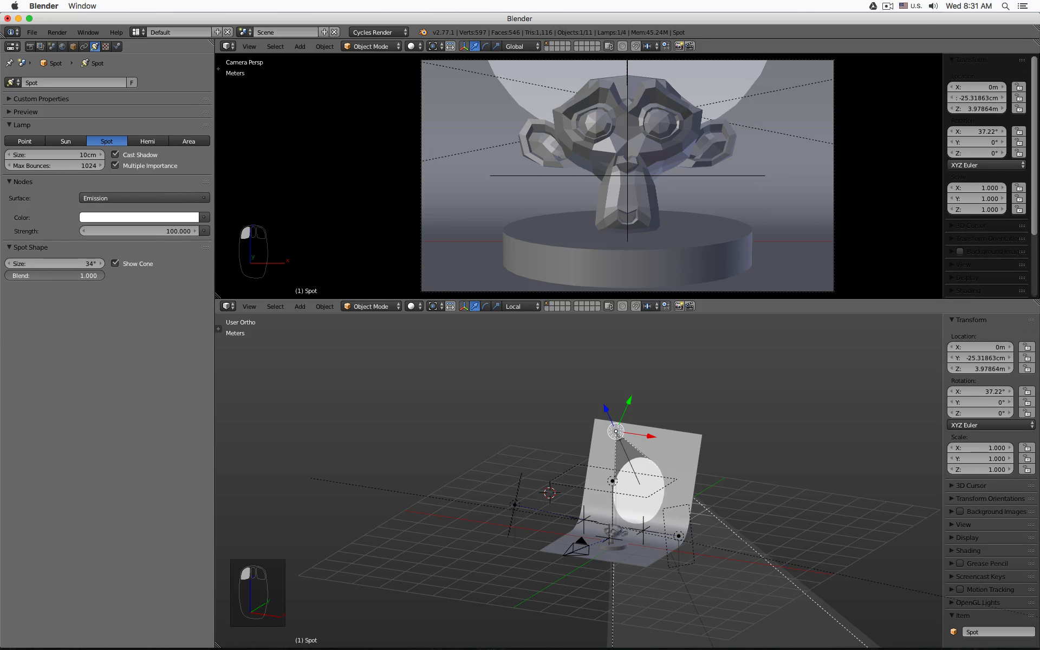
{"action": "middle_click_drag", "start_coordinate": [467, 191], "coordinate": [396, 228], "text": "shift"}
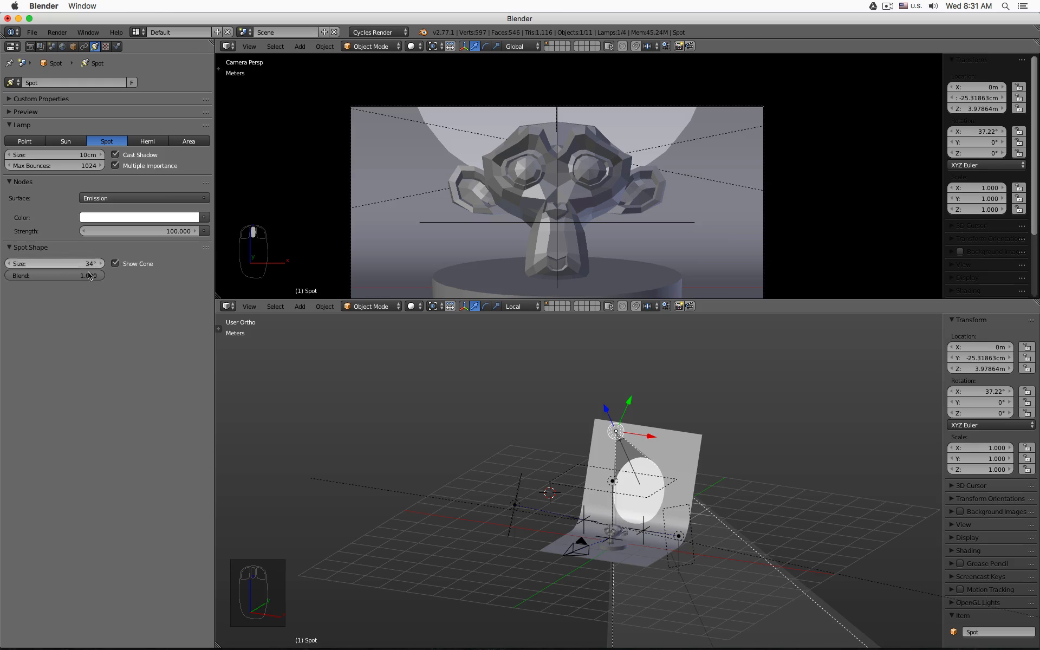
{"action": "left_click_drag", "start_coordinate": [54, 275], "coordinate": [104, 275]}
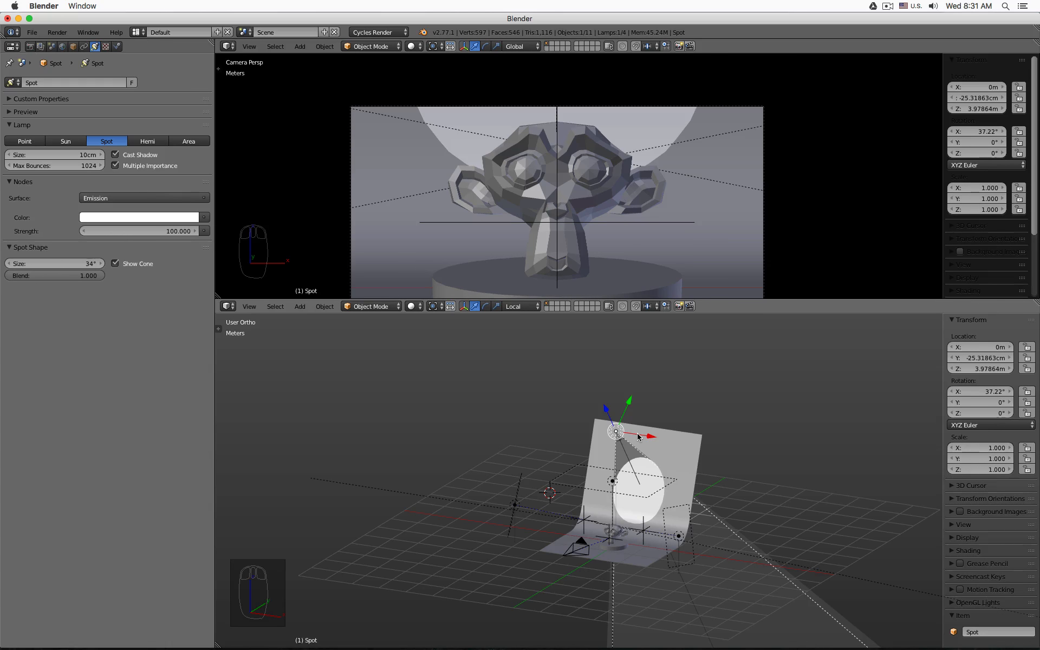
Move the spot lamp to about Y -50.6 cm and Z 2.97 m so its light circle falls behind the monkey head
{"action": "scroll", "coordinate": [597, 224], "scroll_direction": "down", "scroll_amount": 3}
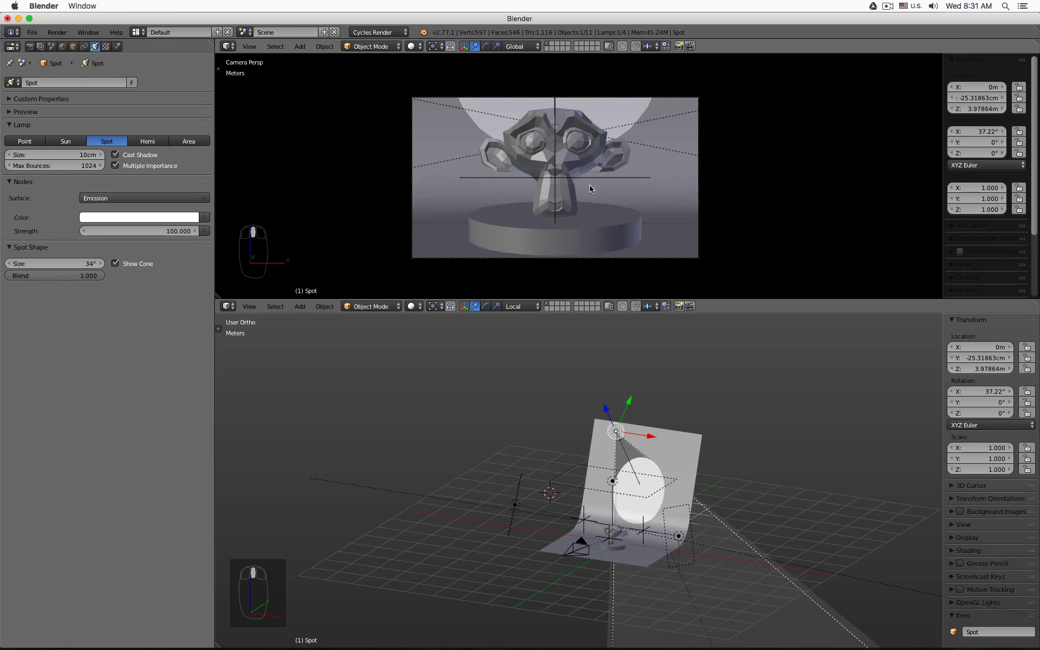
{"action": "middle_click_drag", "start_coordinate": [589, 185], "coordinate": [588, 182], "text": "shift"}
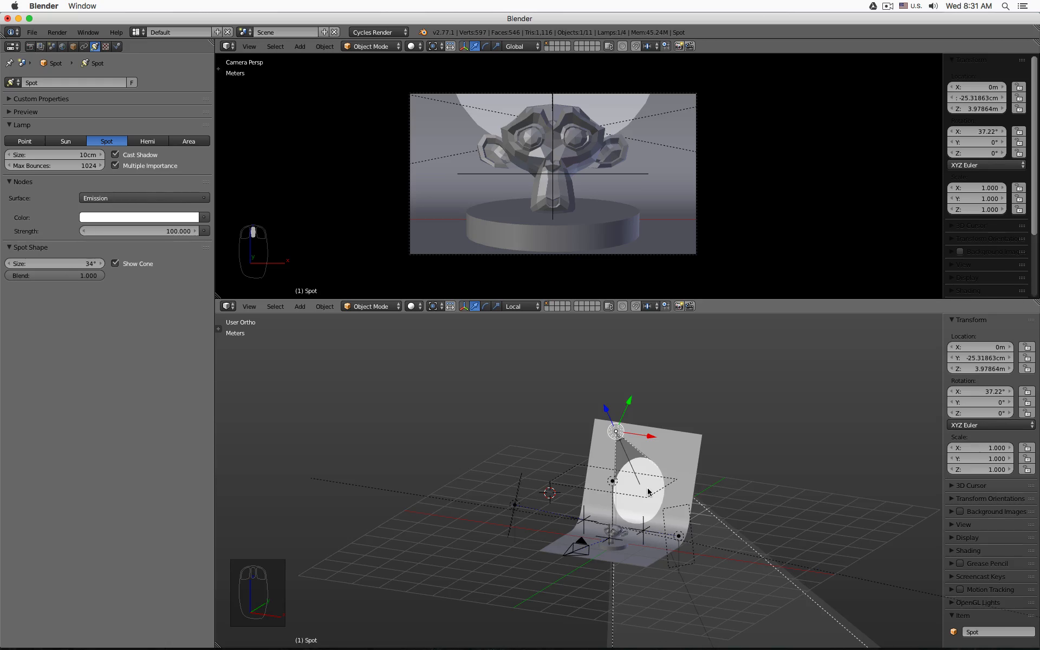
{"action": "key", "text": "KP_3"}
{"action": "key", "text": "z"}
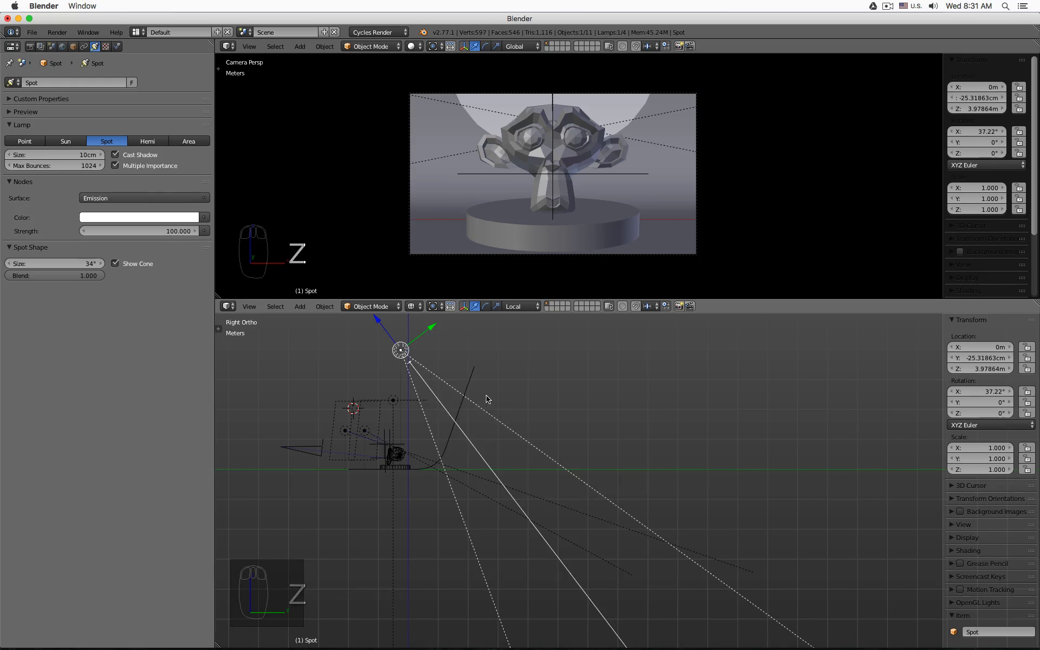
{"action": "key", "text": "g"}
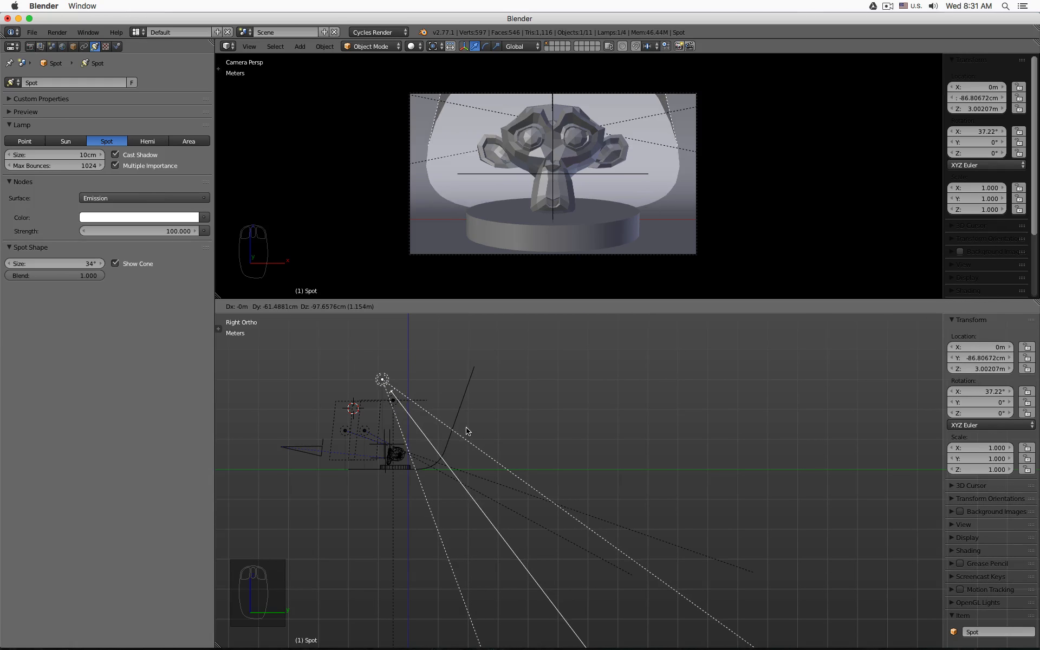
{"action": "left_click", "coordinate": [477, 434]}
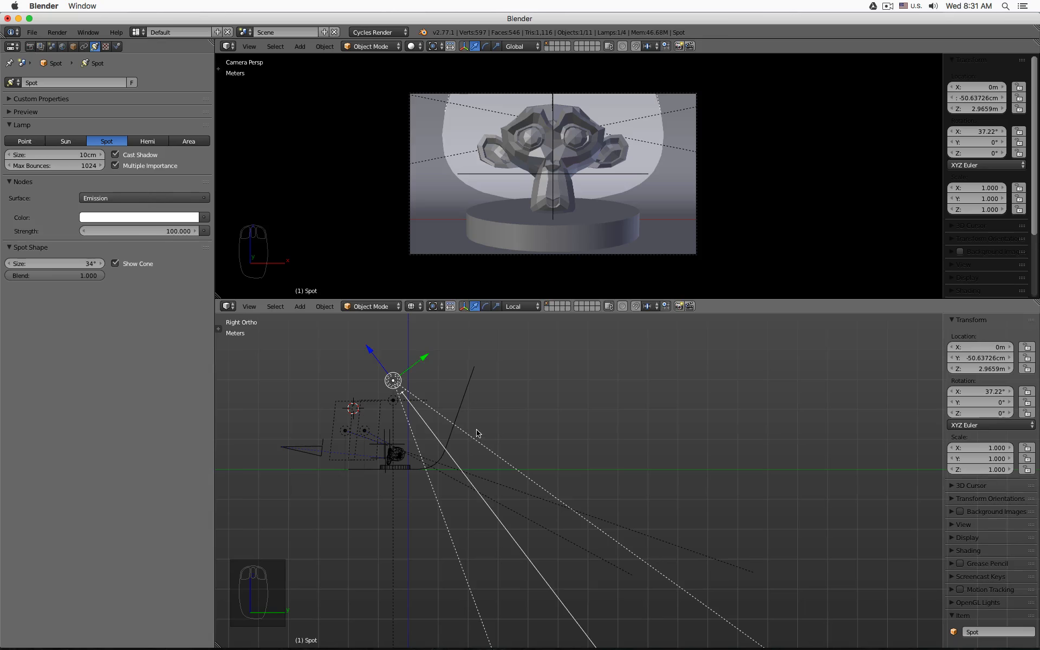
{"action": "middle_click_drag", "start_coordinate": [492, 454], "coordinate": [564, 499]}
{"action": "key", "text": "z"}
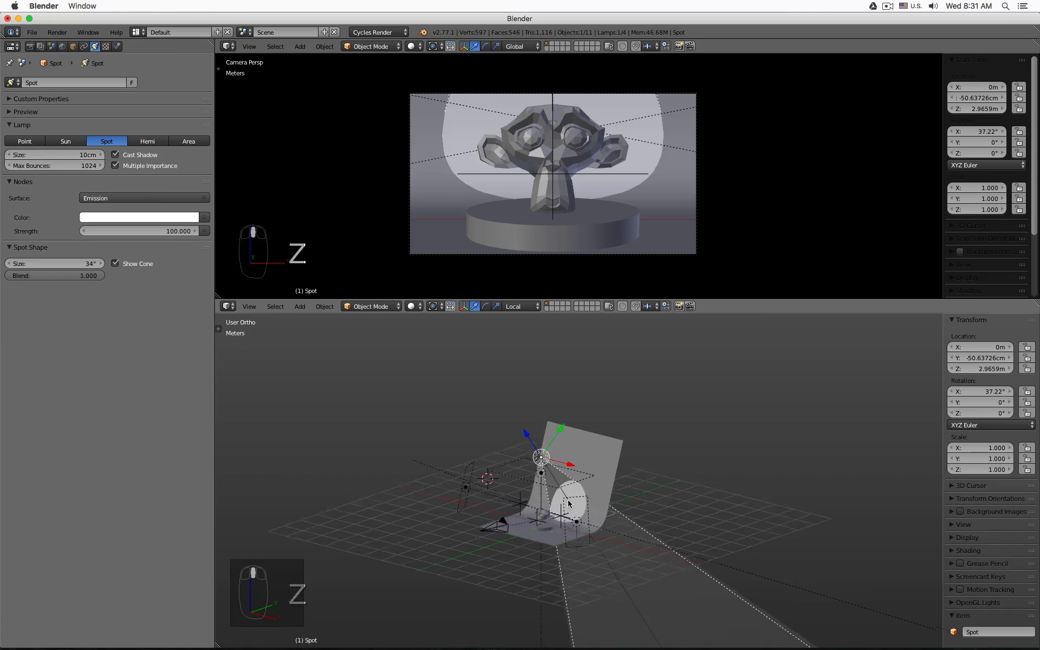
Enable nodes for the world background and set its color to a light gray with R, G and B at 0.8, strength 1.0
{"action": "left_click", "coordinate": [63, 46]}
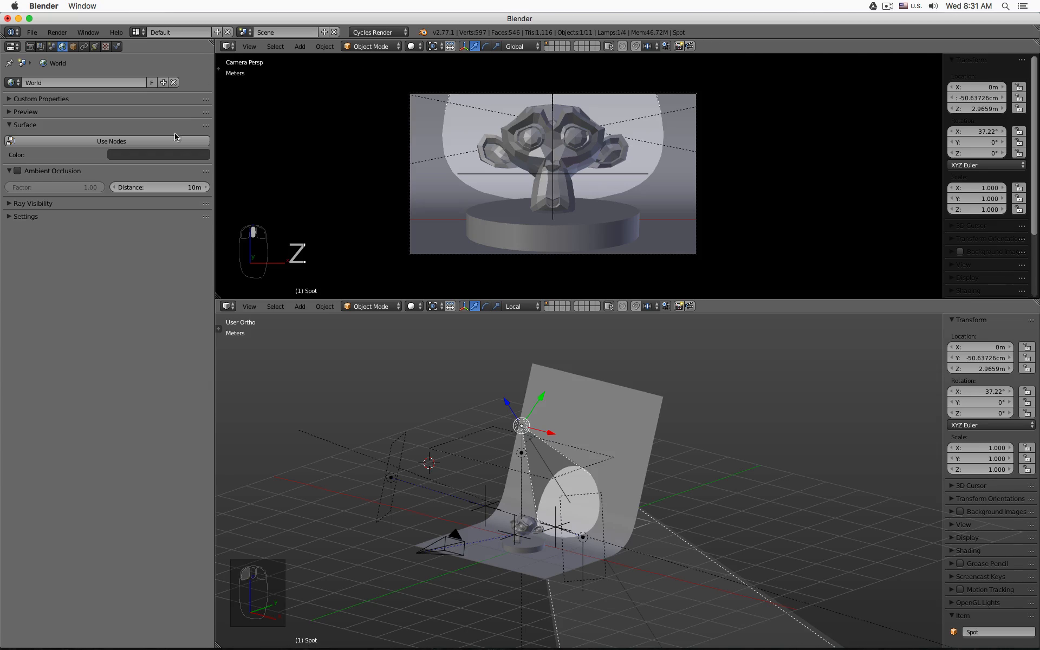
{"action": "left_click", "coordinate": [107, 142]}
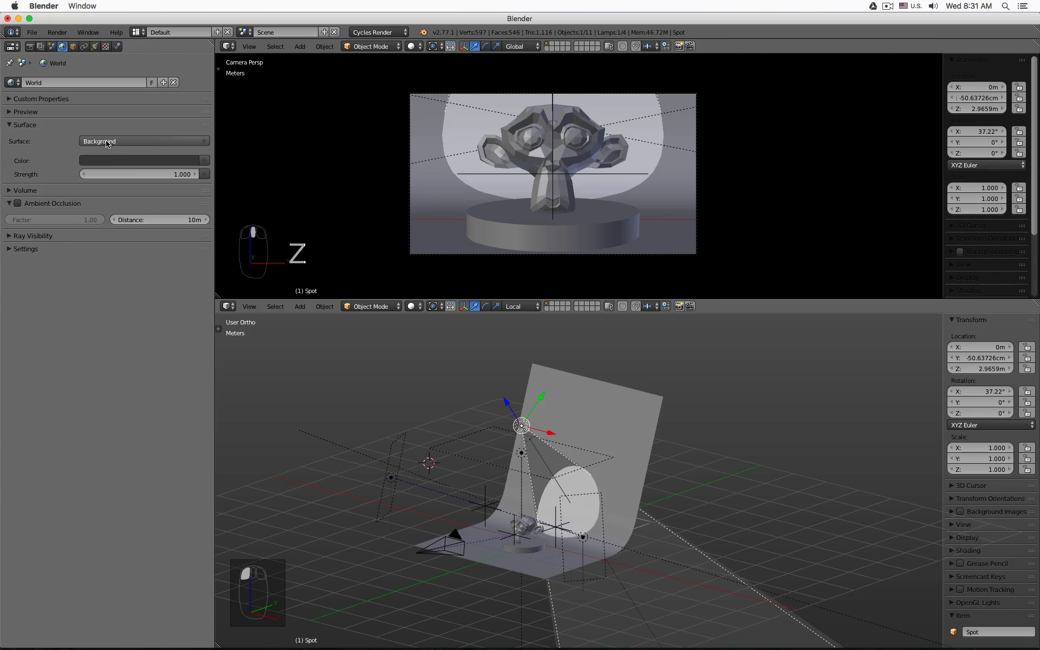
{"action": "left_click", "coordinate": [128, 161]}
{"action": "left_click_drag", "start_coordinate": [173, 199], "coordinate": [173, 185]}
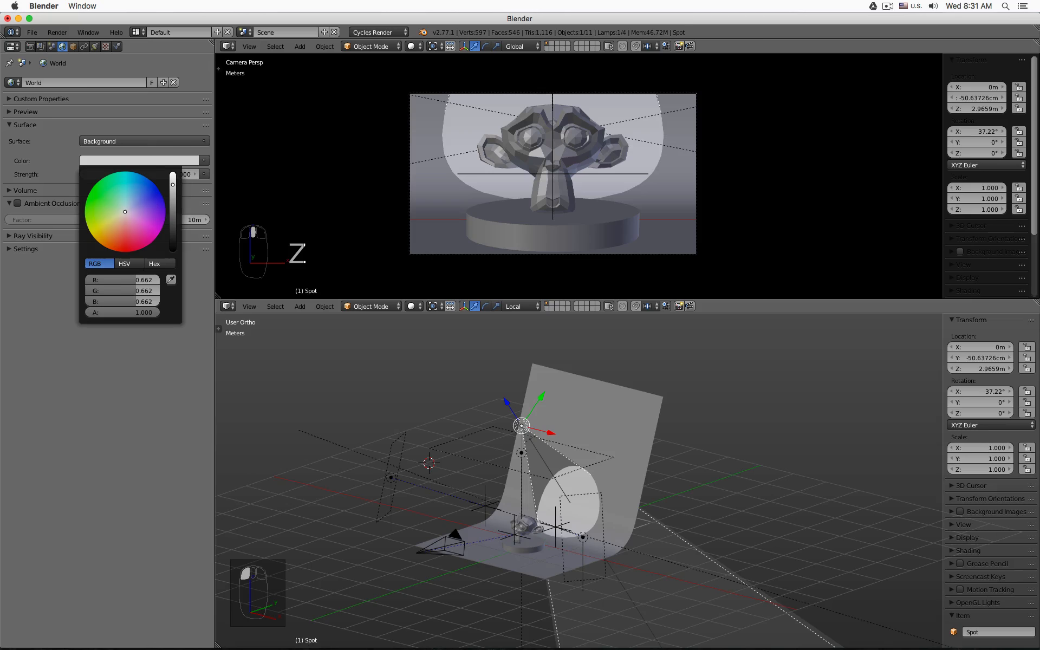
{"action": "left_click", "coordinate": [179, 174]}
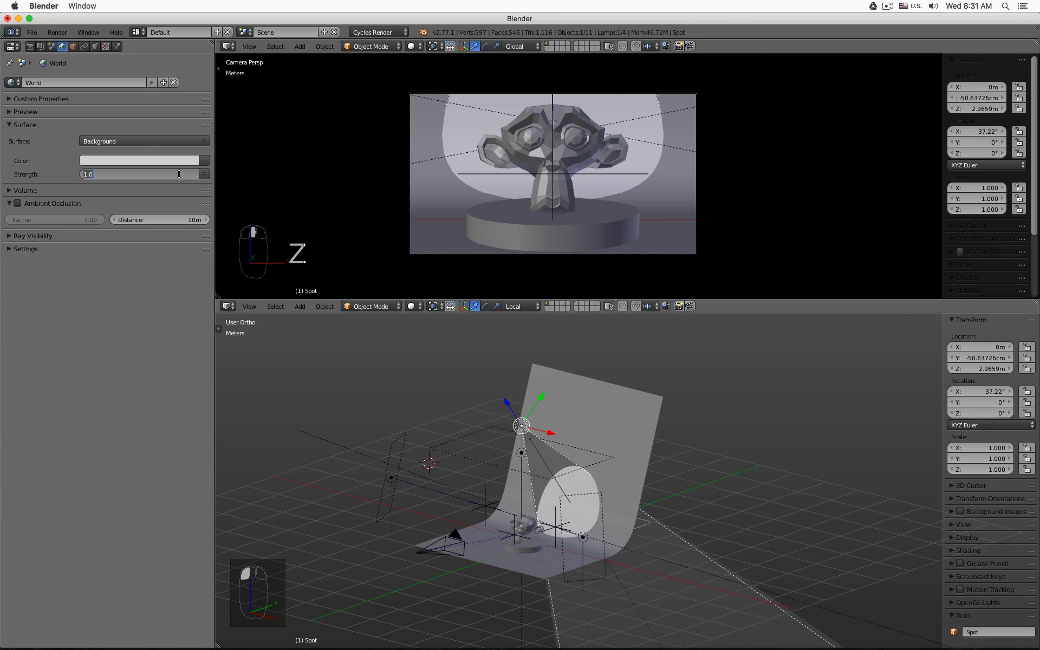
{"action": "key", "text": "Return"}
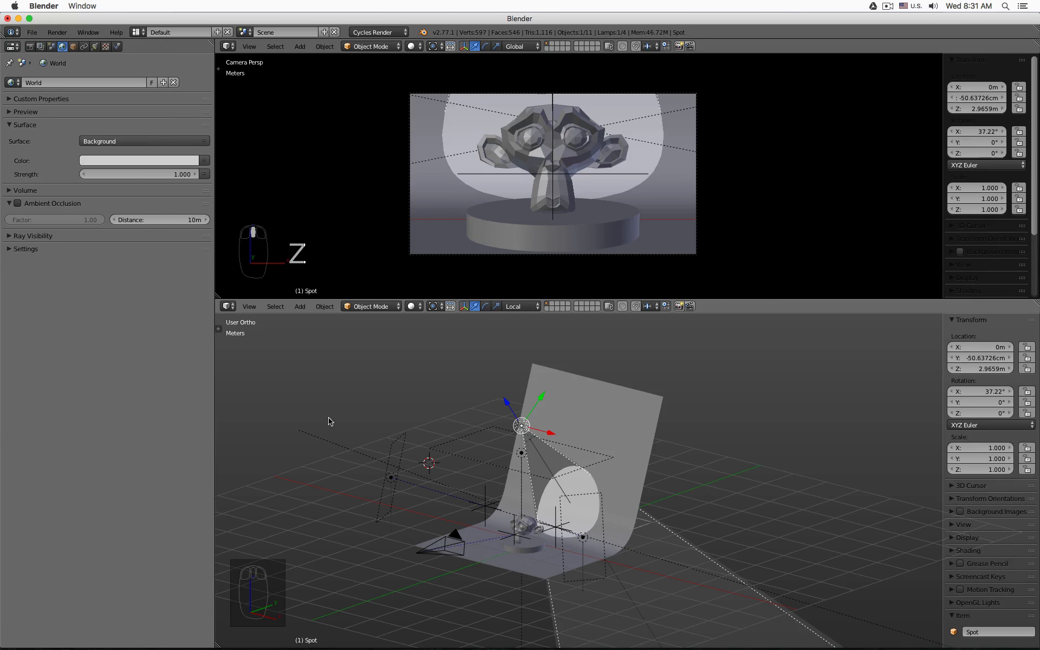
{"action": "left_click", "coordinate": [150, 161]}
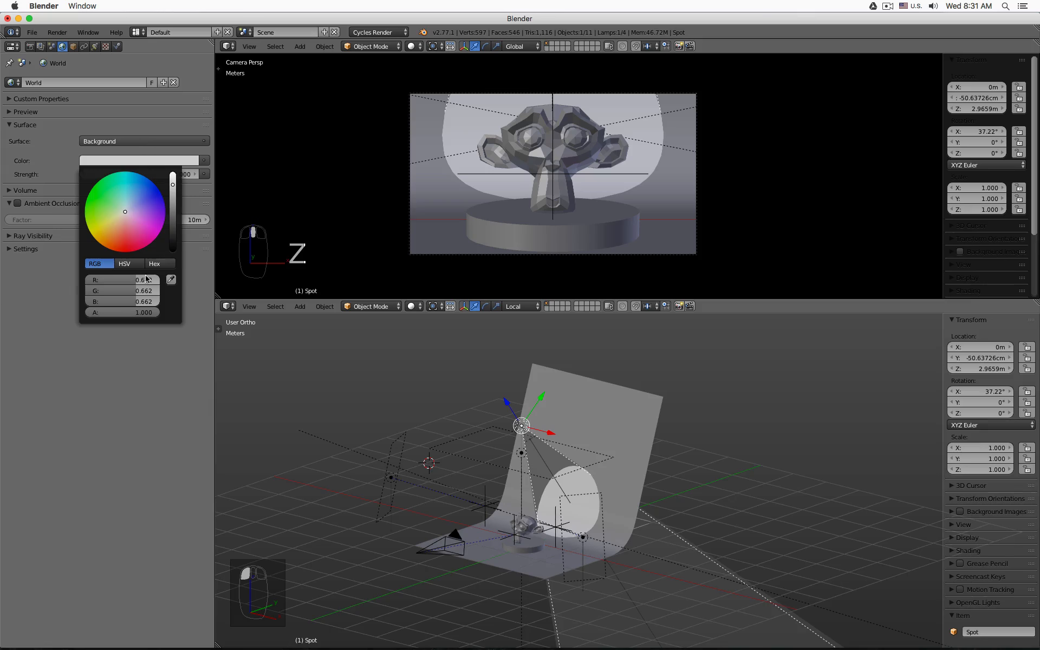
{"action": "left_click_drag", "start_coordinate": [146, 279], "coordinate": [145, 301]}
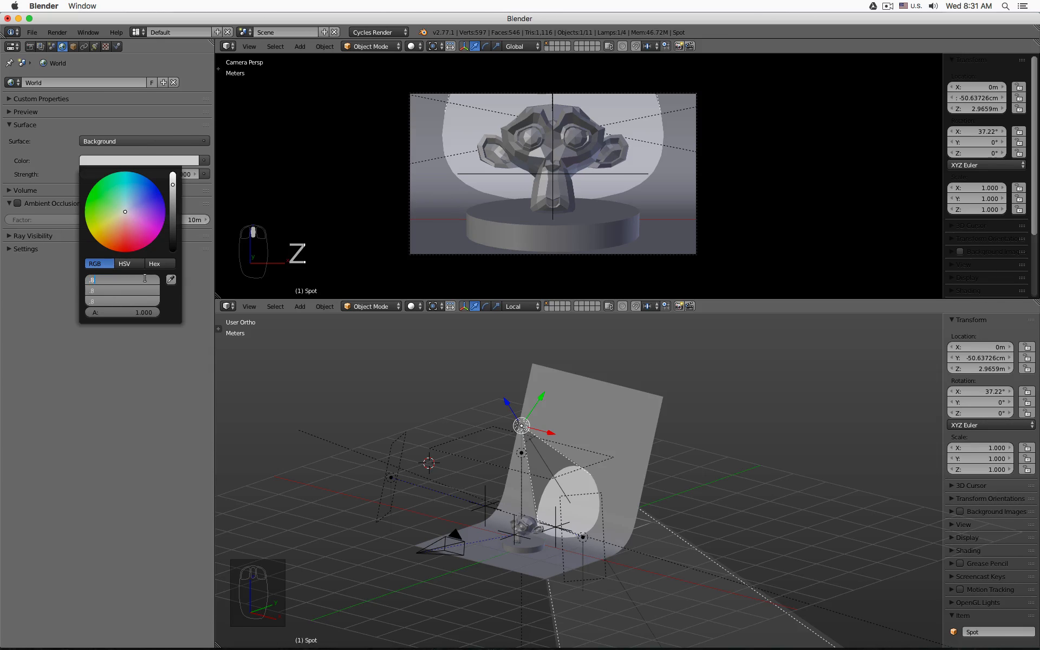
{"action": "key", "text": "Return"}
Examine the whole lighting setup from the front, centred in the lower viewport
{"action": "scroll", "coordinate": [548, 528], "scroll_direction": "down", "scroll_amount": 3}
{"action": "middle_click_drag", "start_coordinate": [547, 528], "coordinate": [448, 527]}
{"action": "key", "text": "KP_1"}
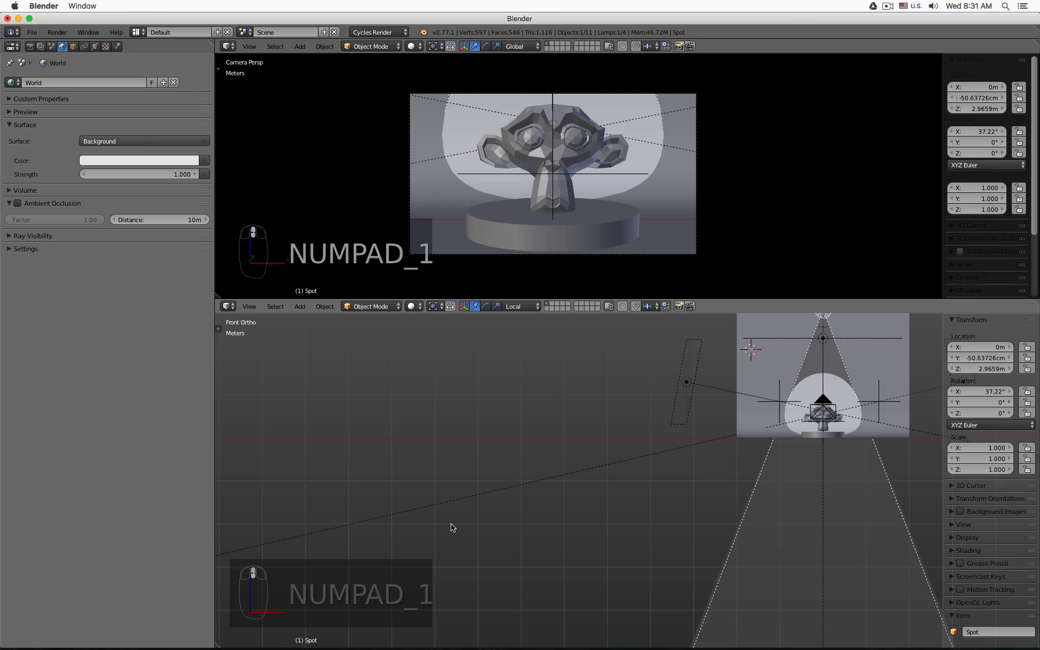
{"action": "middle_click_drag", "start_coordinate": [802, 490], "coordinate": [542, 570], "text": "shift"}
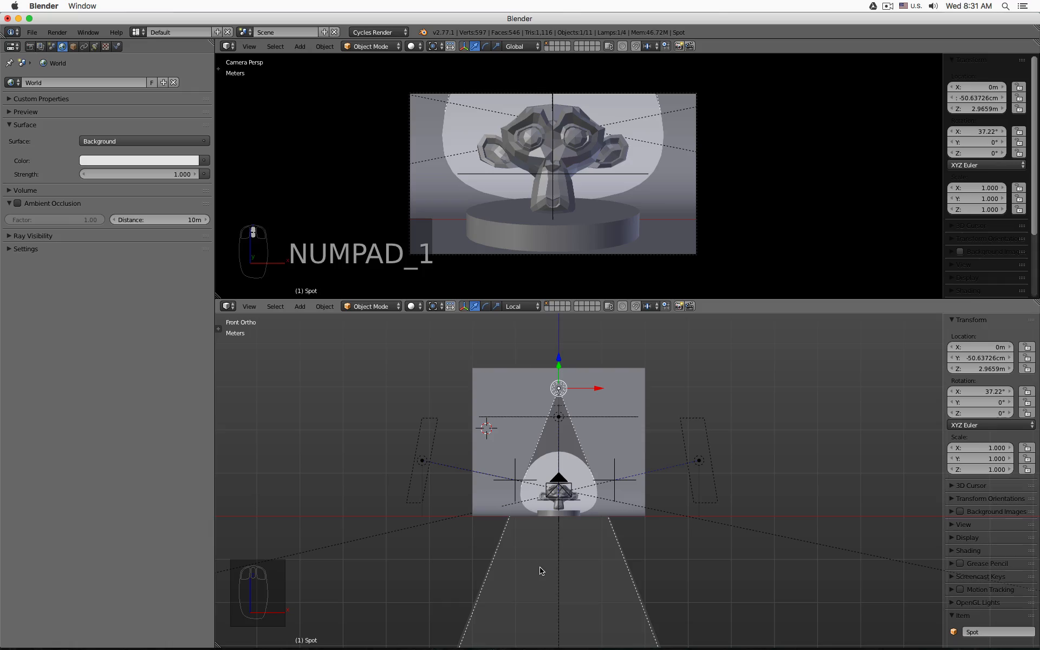
{"action": "key", "text": "super"}
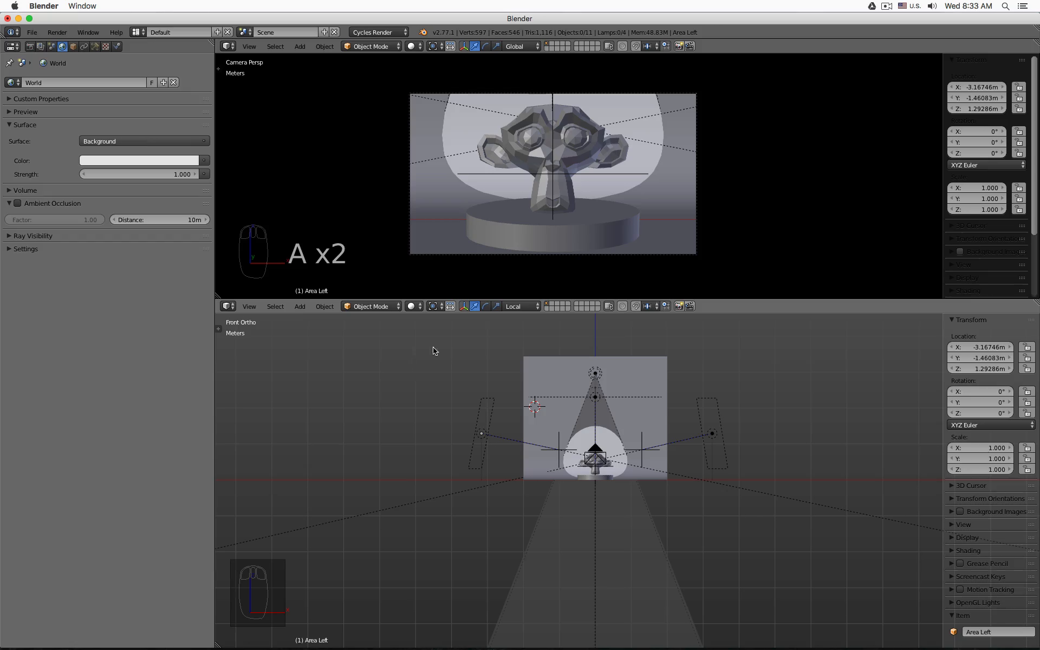
Examine the left, right and overhead area lamps and the spot lamp one by one from an angled view
{"action": "middle_click_drag", "start_coordinate": [711, 488], "coordinate": [616, 525]}
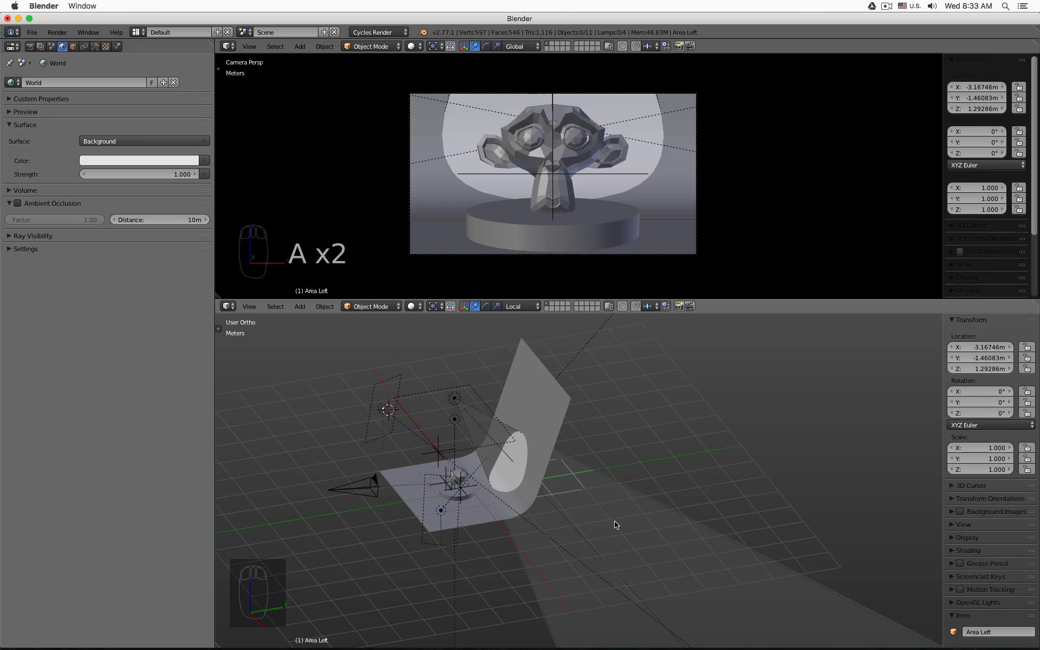
{"action": "left_click", "coordinate": [398, 379]}
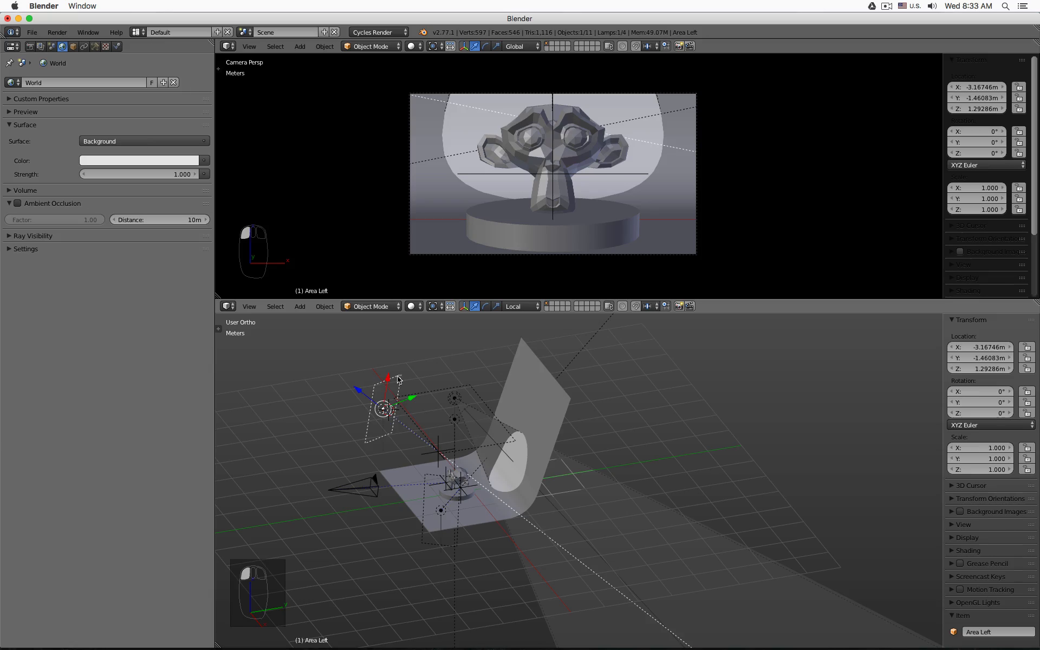
{"action": "left_click", "coordinate": [434, 394]}
{"action": "left_click", "coordinate": [429, 480]}
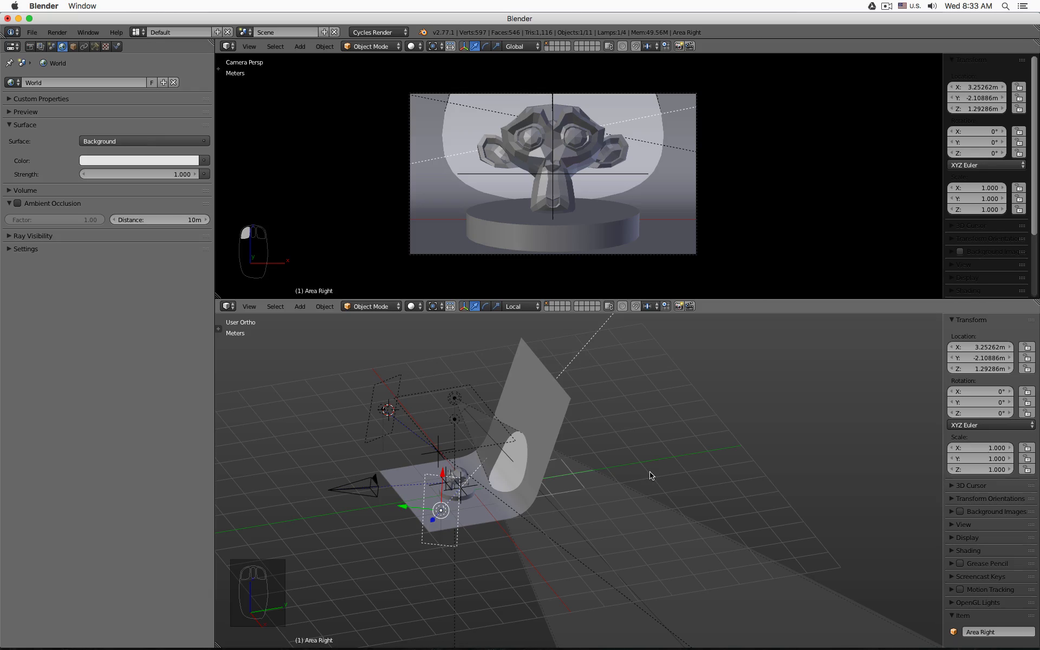
{"action": "left_click", "coordinate": [383, 406]}
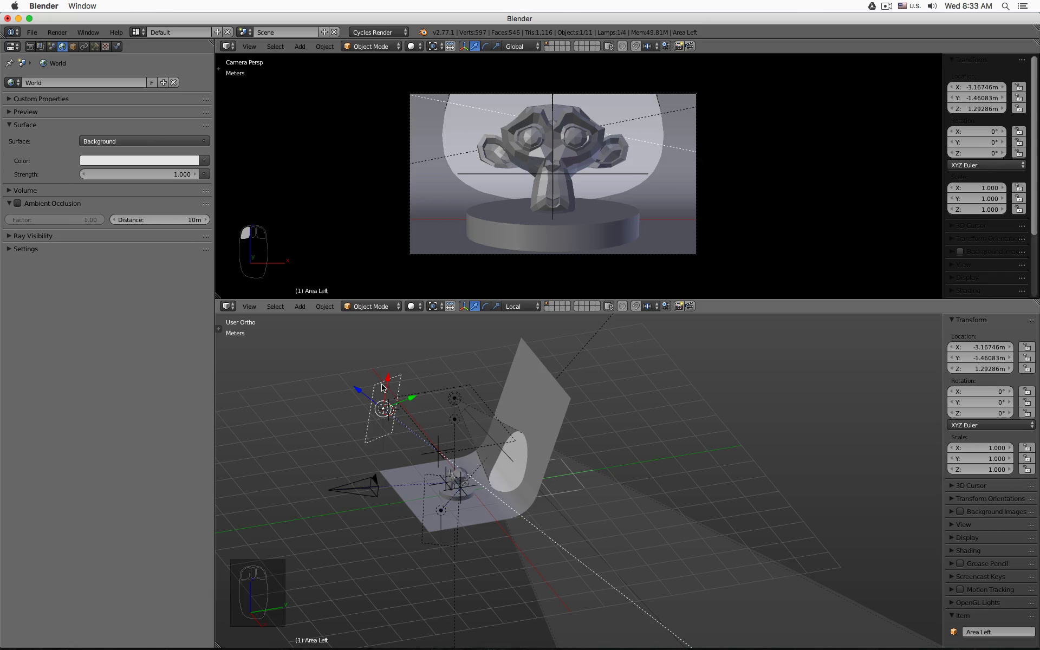
{"action": "left_click", "coordinate": [442, 511]}
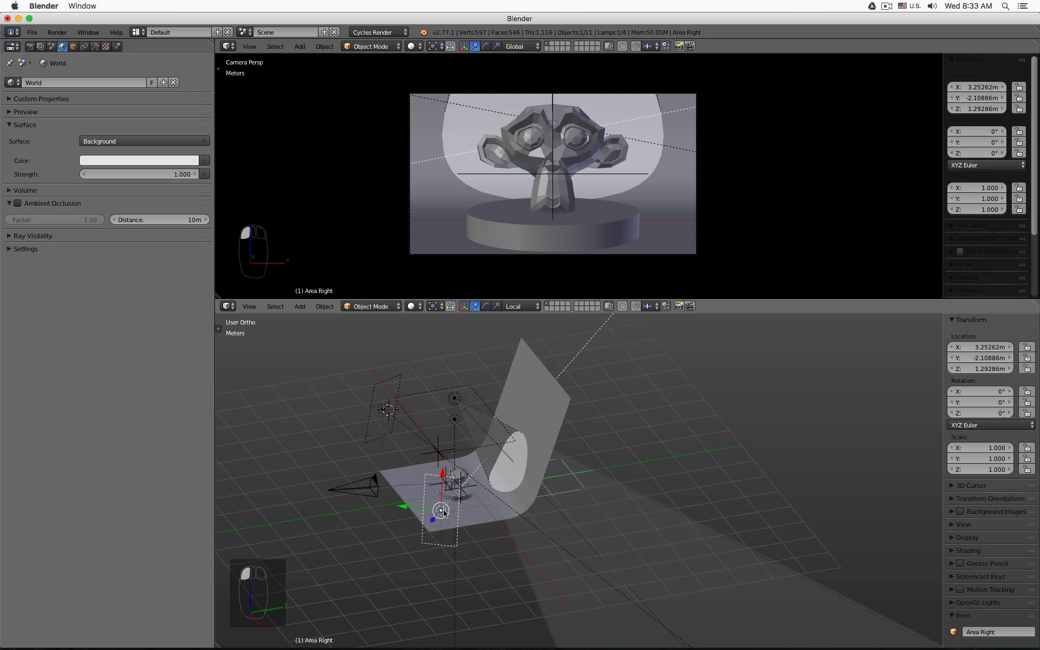
{"action": "left_click", "coordinate": [440, 394]}
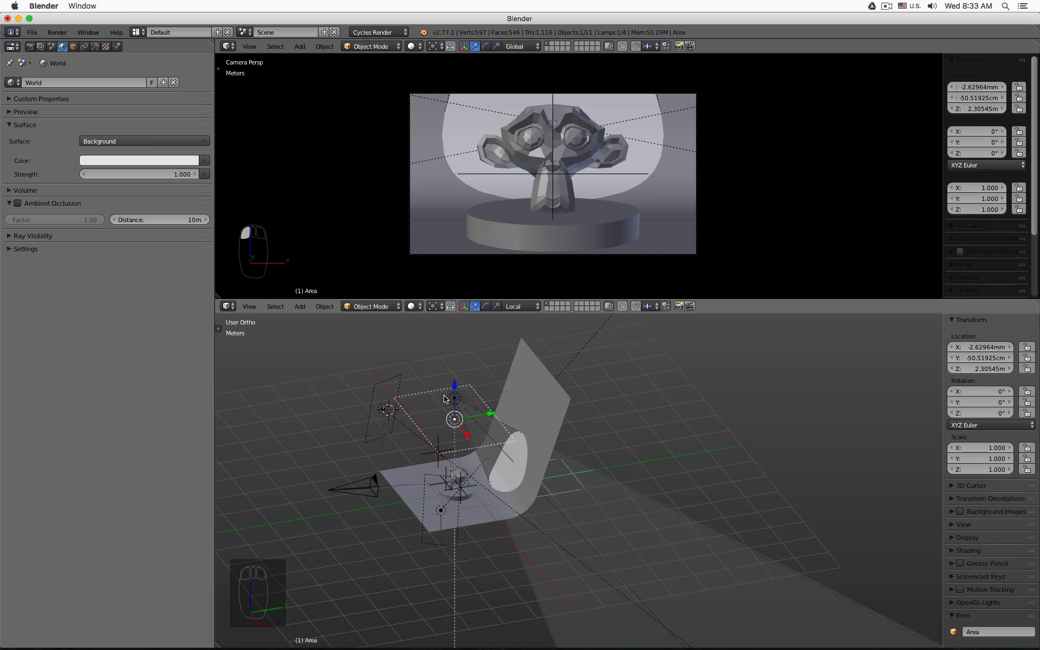
{"action": "left_click", "coordinate": [443, 400]}
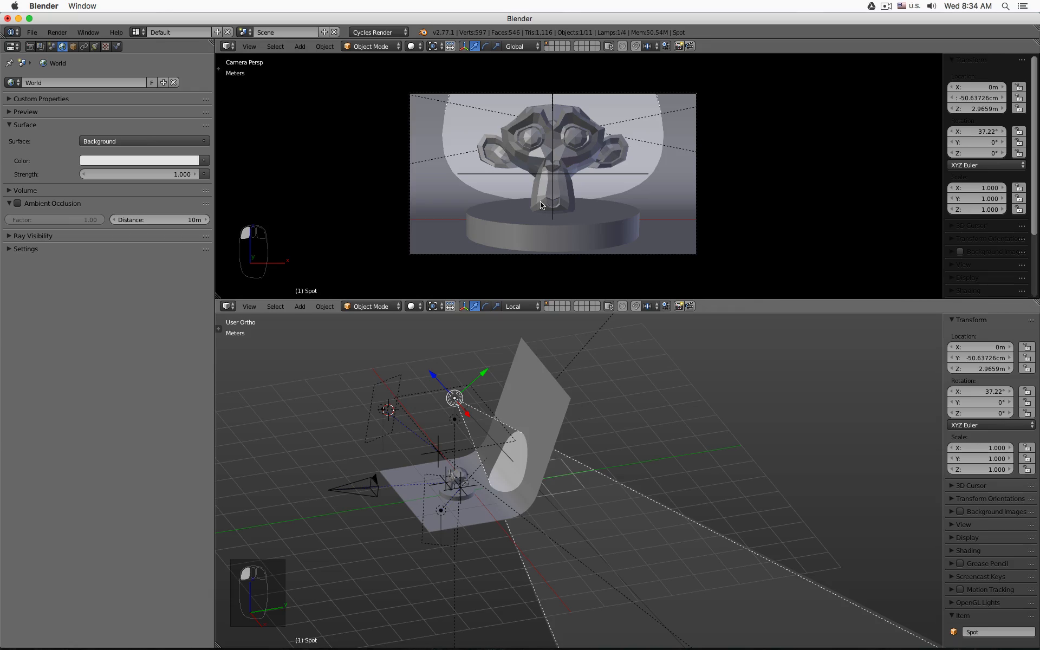
Preview the scene rendered in the lower viewport and return that viewport to solid shading
{"action": "key", "text": "shift+z"}
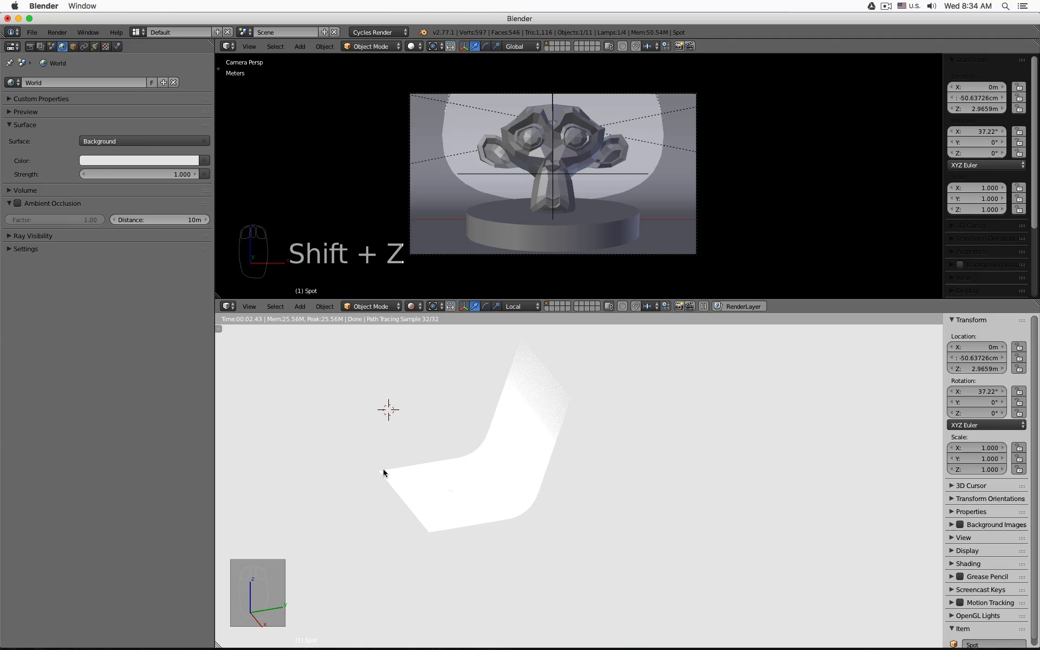
{"action": "key", "text": "z"}
{"action": "key", "text": "z"}
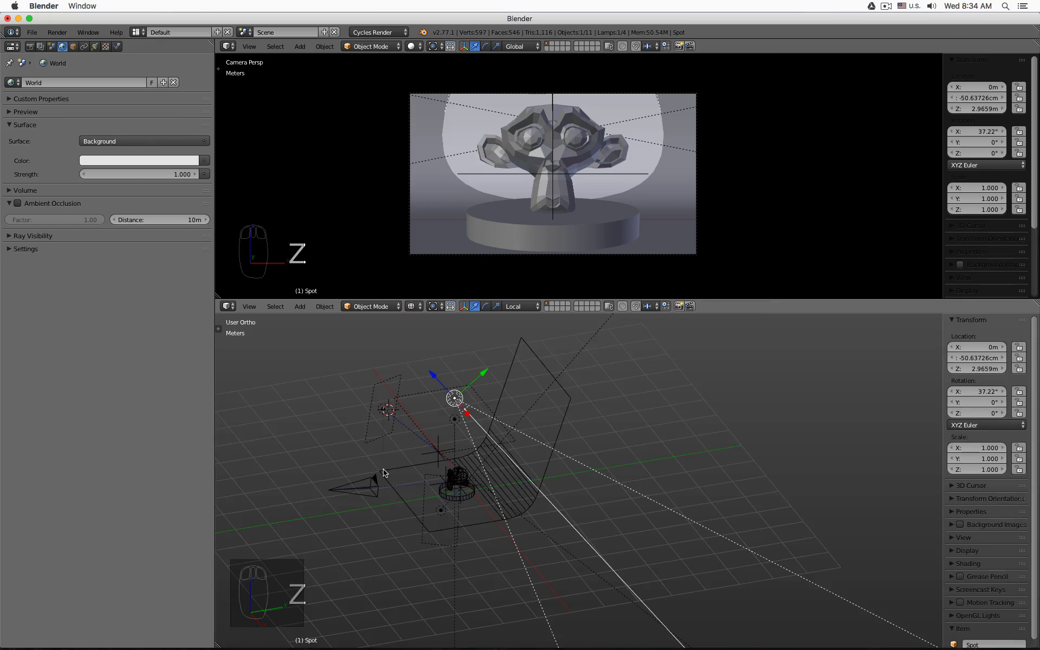
Show the whole set from an angled view with Rendered shading in the upper viewport
{"action": "scroll", "coordinate": [641, 154], "scroll_direction": "down", "scroll_amount": 3}
{"action": "mouse_move", "coordinate": [641, 153]}
{"action": "middle_mouse_down"}
{"action": "mouse_move", "coordinate": [593, 192]}
{"action": "mouse_move", "coordinate": [653, 179]}
{"action": "mouse_move", "coordinate": [600, 229]}
{"action": "mouse_move", "coordinate": [657, 220]}
{"action": "mouse_move", "coordinate": [574, 207]}
{"action": "middle_mouse_up"}
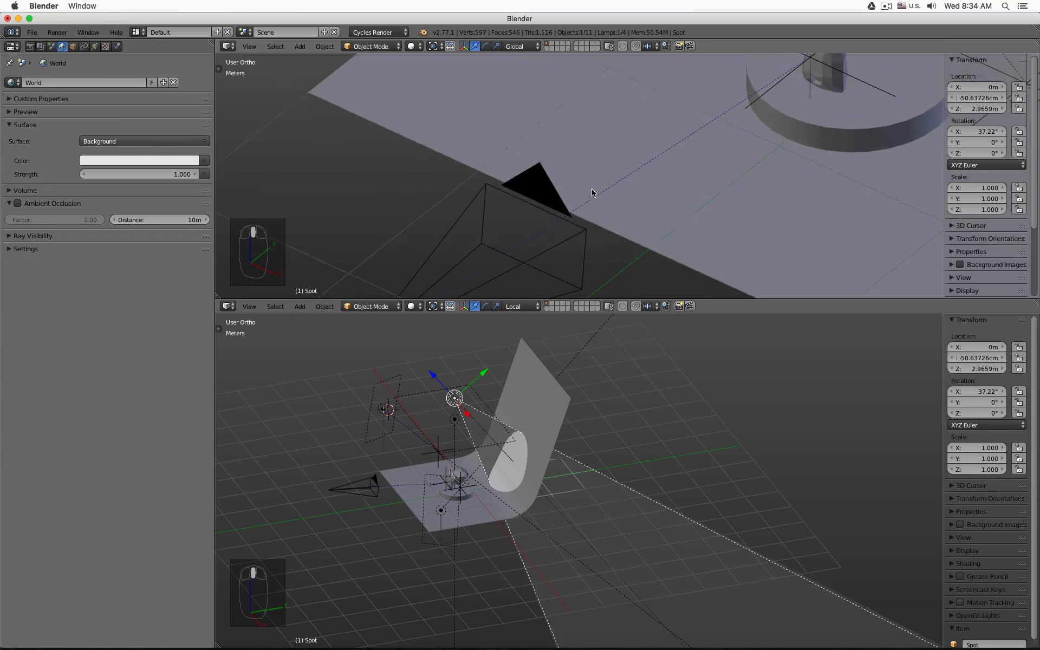
{"action": "scroll", "coordinate": [652, 178], "scroll_direction": "down", "scroll_amount": 4}
{"action": "scroll", "coordinate": [599, 230], "scroll_direction": "down", "scroll_amount": 6}
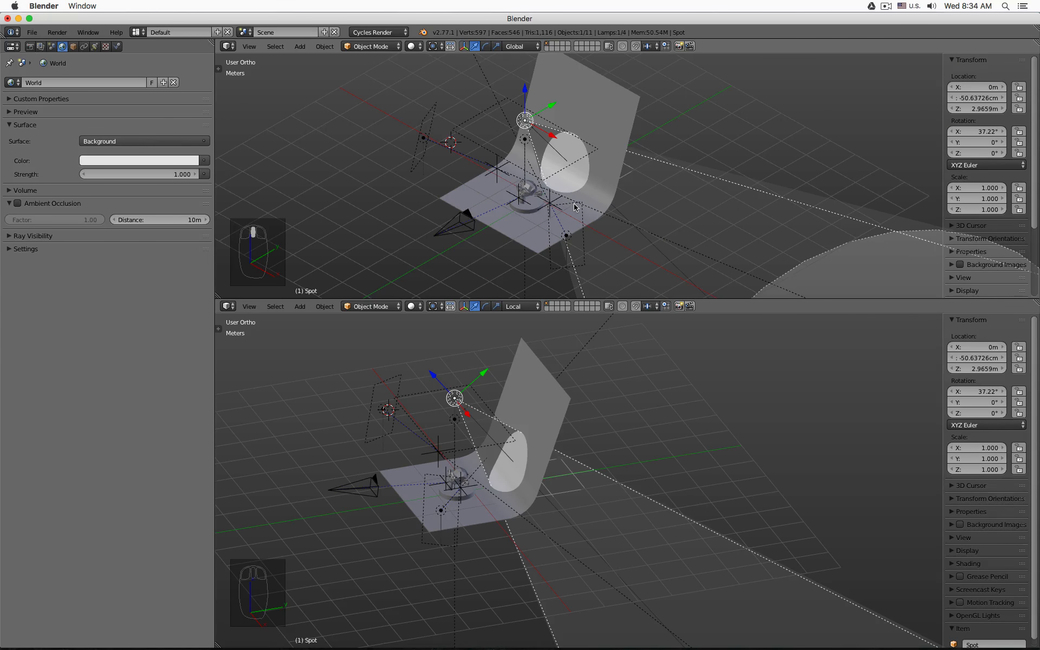
{"action": "left_click", "coordinate": [413, 46]}
{"action": "left_click", "coordinate": [454, 120]}
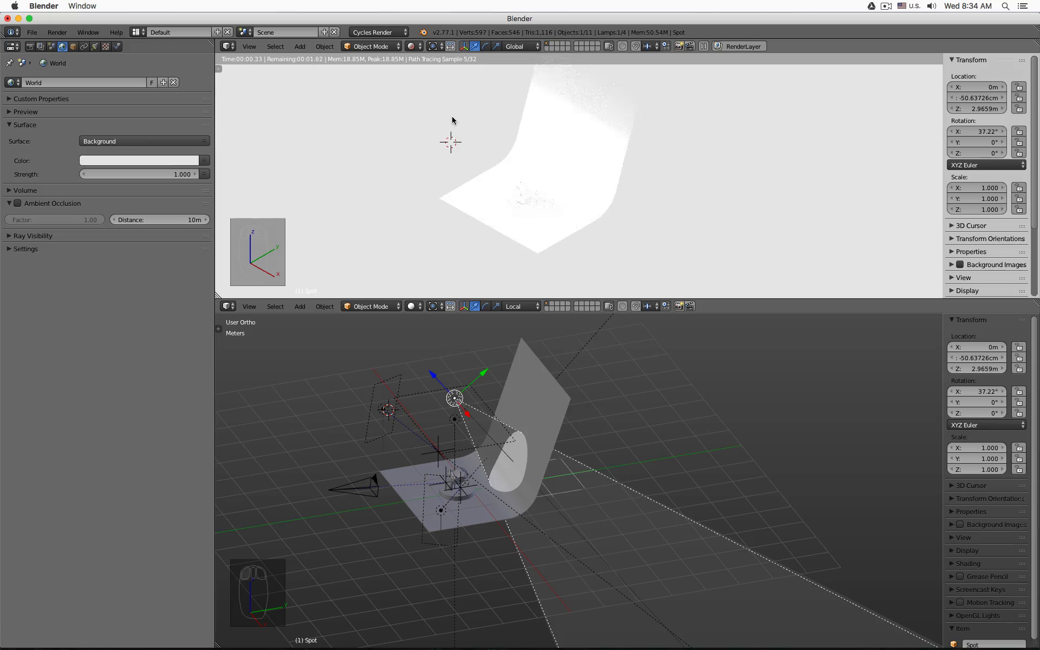
Set the world background strength to 0
{"action": "left_click", "coordinate": [147, 174]}
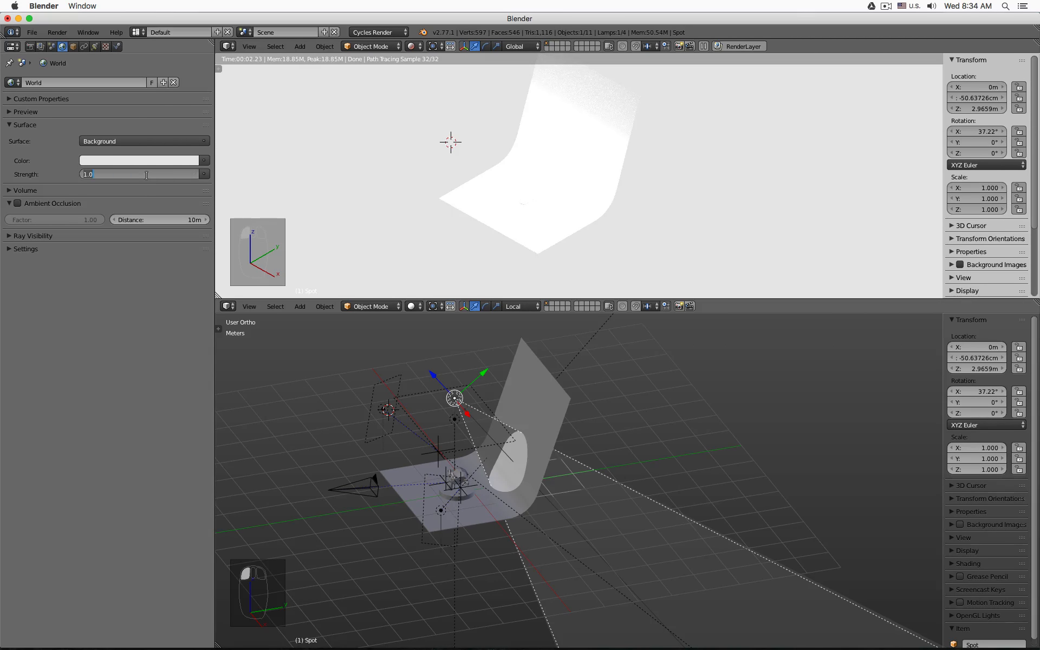
{"action": "type", "text": "0"}
{"action": "key", "text": "Return"}
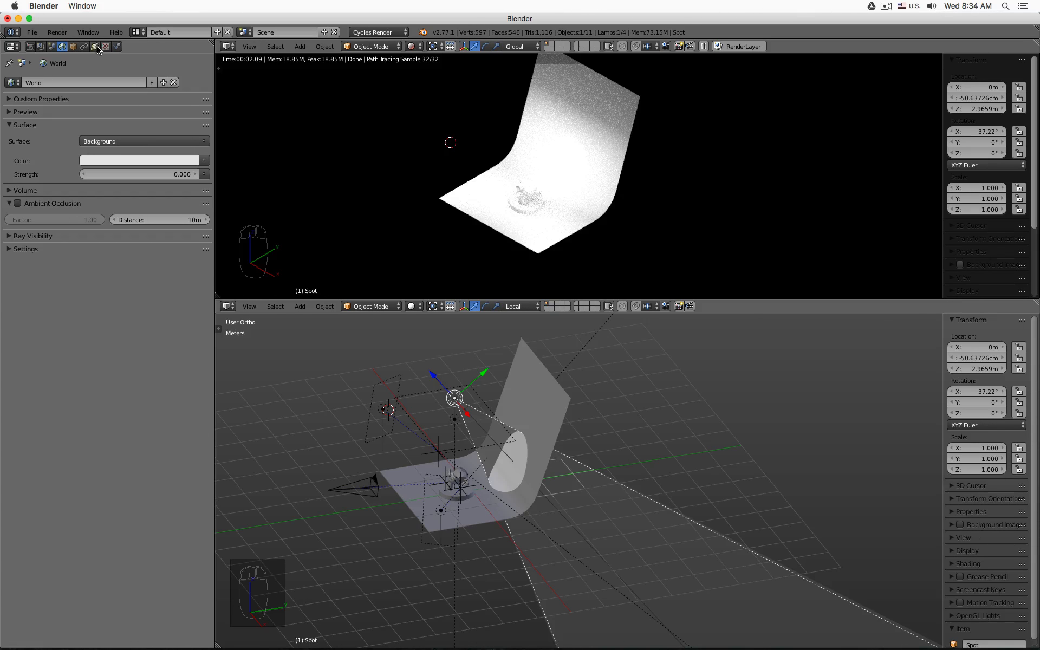
Set the emission strength of both side area lamps, Area Left and Area Right, to 0
{"action": "left_click", "coordinate": [399, 386]}
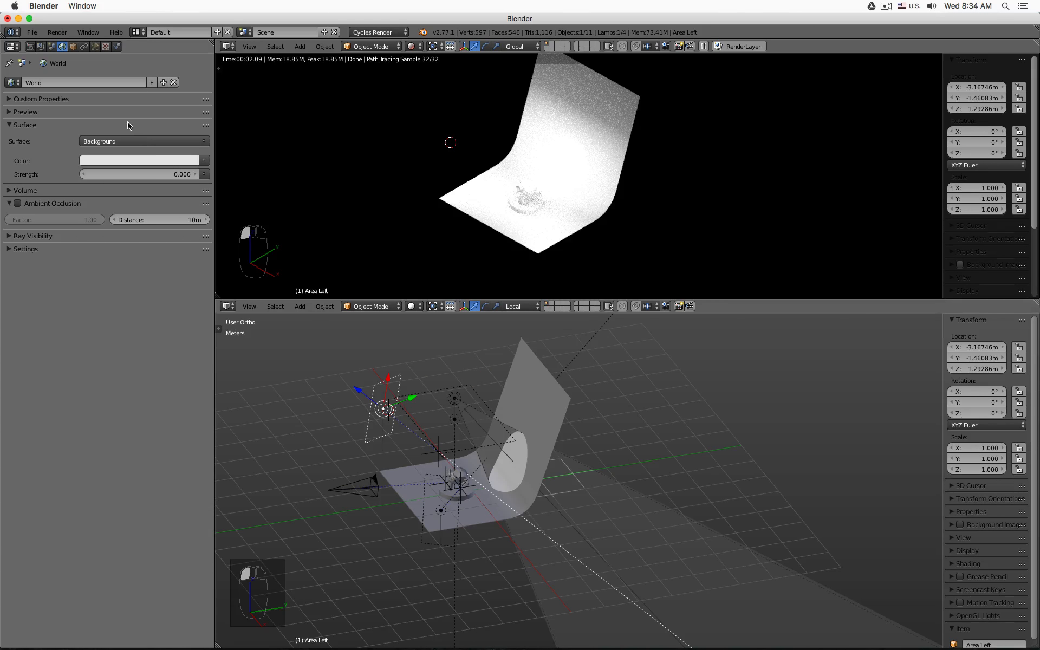
{"action": "left_click", "coordinate": [95, 47]}
{"action": "left_click", "coordinate": [167, 254]}
{"action": "type", "text": "00.0"}
{"action": "key", "text": "Return"}
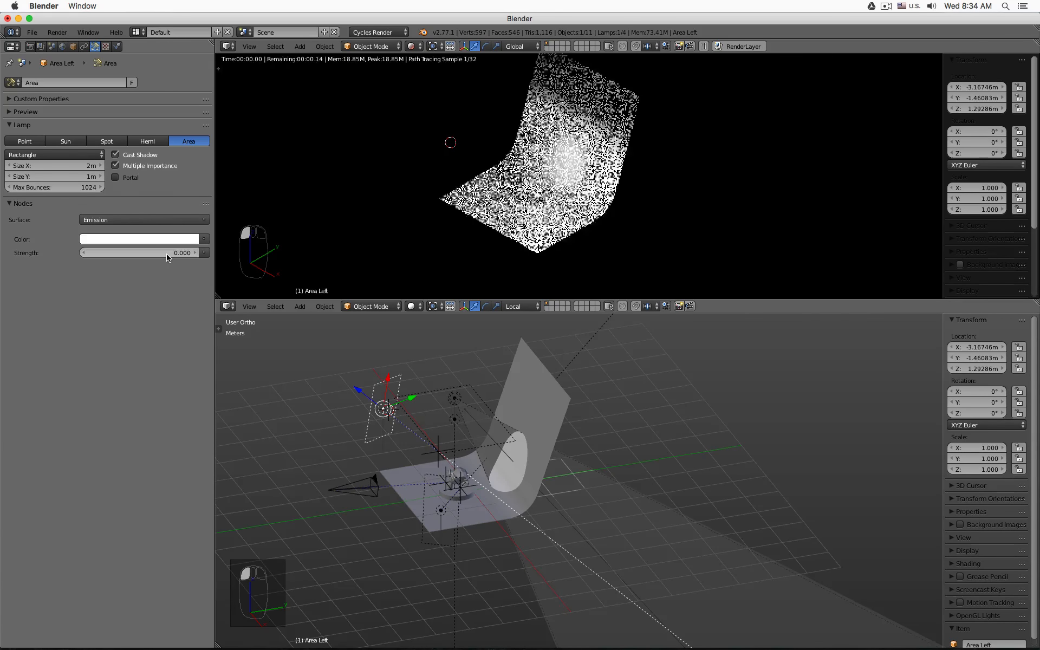
{"action": "right_click", "coordinate": [430, 542]}
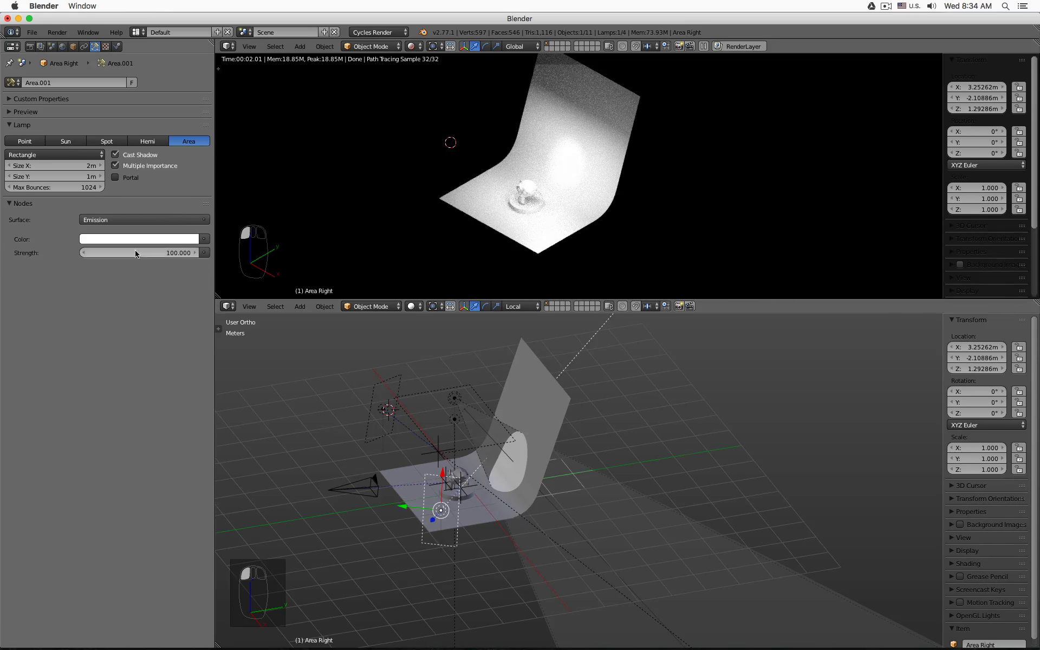
{"action": "left_click", "coordinate": [136, 254]}
{"action": "type", "text": "0"}
{"action": "key", "text": "Return"}
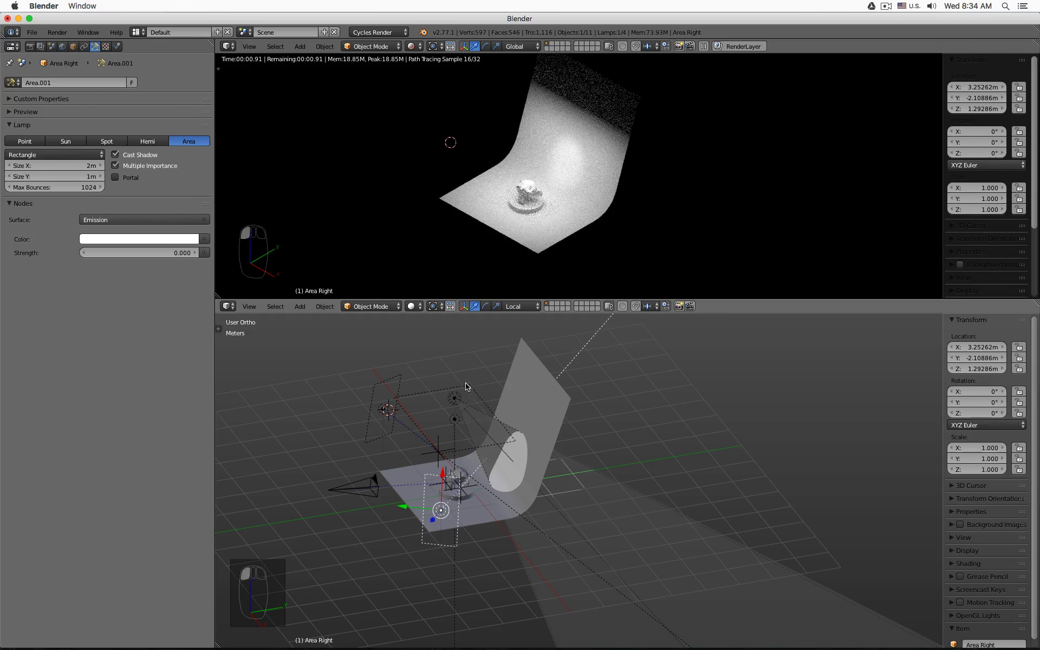
Set the emission strength of the overhead area lamp and the spot lamp to 0
{"action": "right_click", "coordinate": [455, 418]}
{"action": "left_click", "coordinate": [142, 251]}
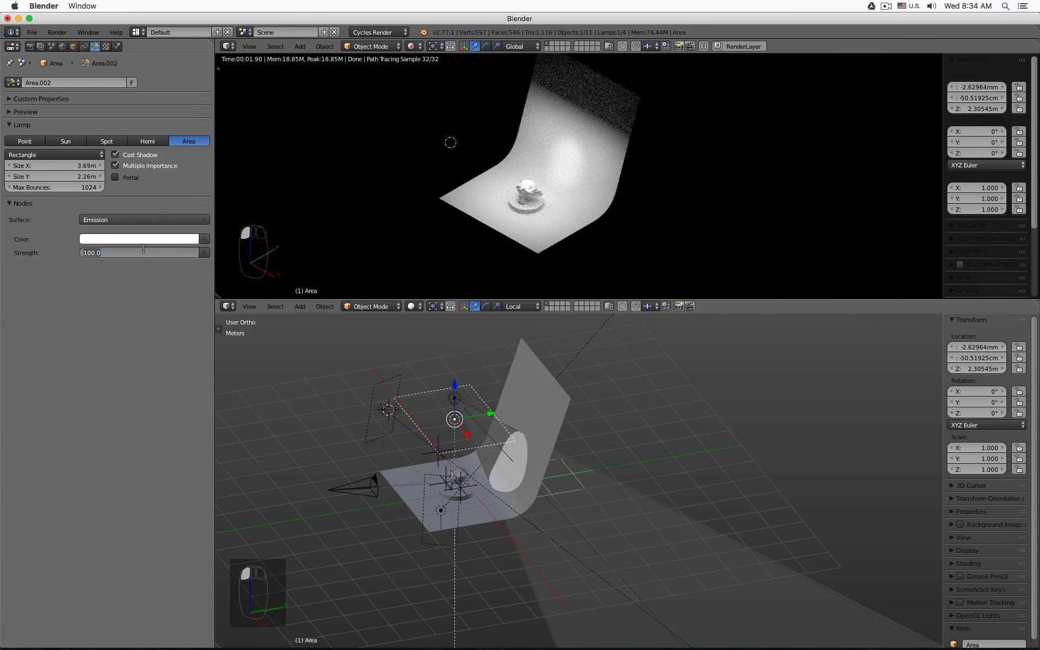
{"action": "type", "text": "0"}
{"action": "key", "text": "Return"}
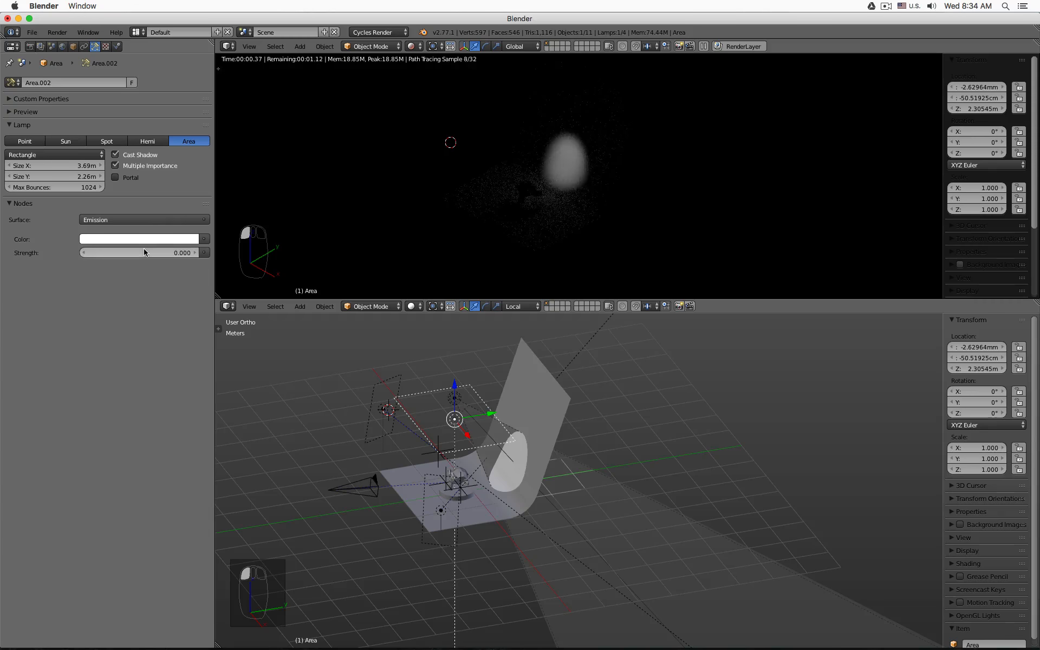
{"action": "right_click", "coordinate": [456, 400]}
{"action": "left_click", "coordinate": [151, 231]}
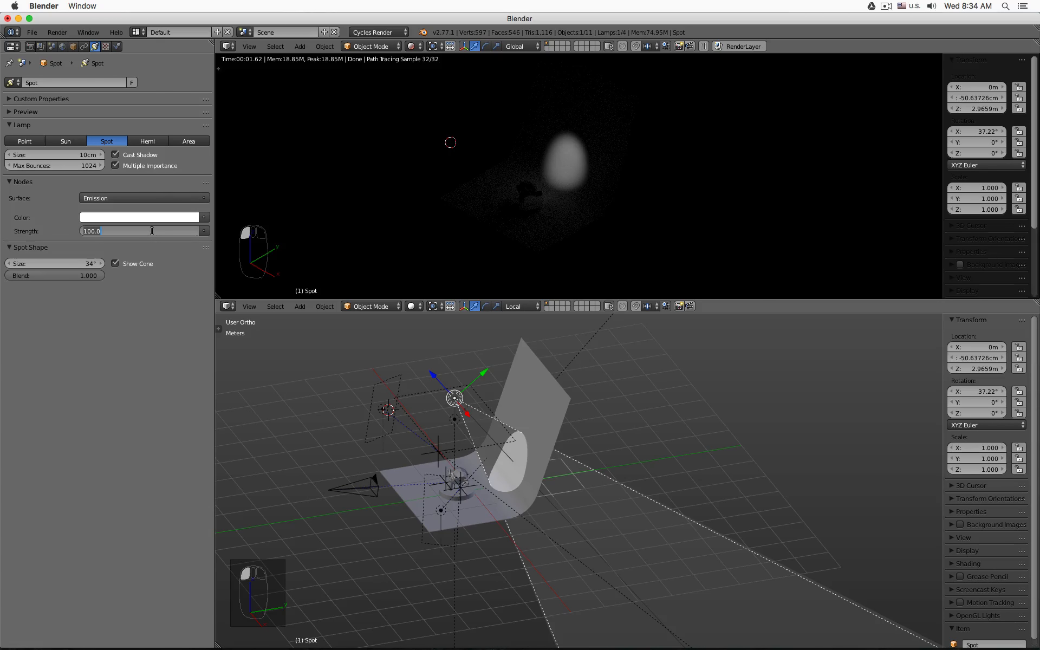
{"action": "type", "text": "0"}
{"action": "key", "text": "Return"}
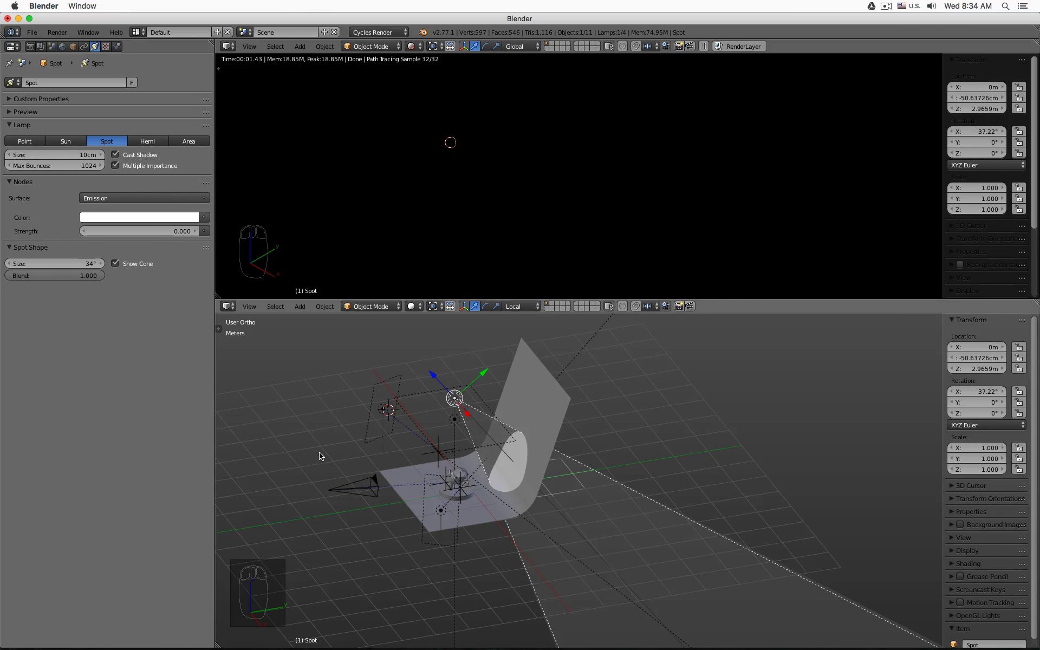
Try the overhead area lamp's emission strength at 1 and 10, and settle on 50
{"action": "right_click", "coordinate": [421, 395]}
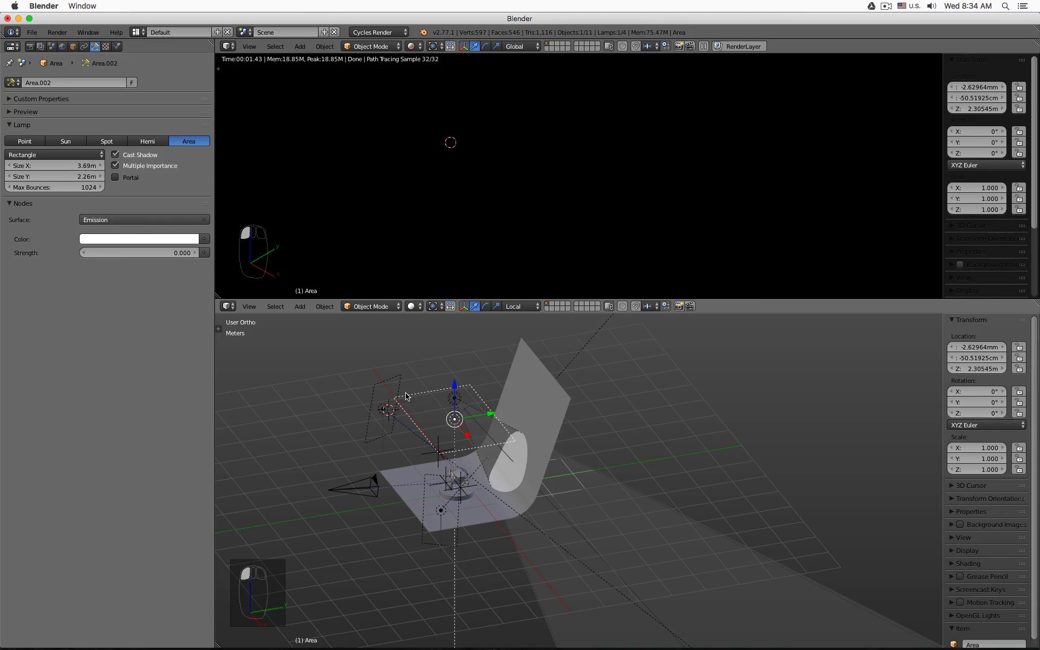
{"action": "left_click", "coordinate": [142, 253]}
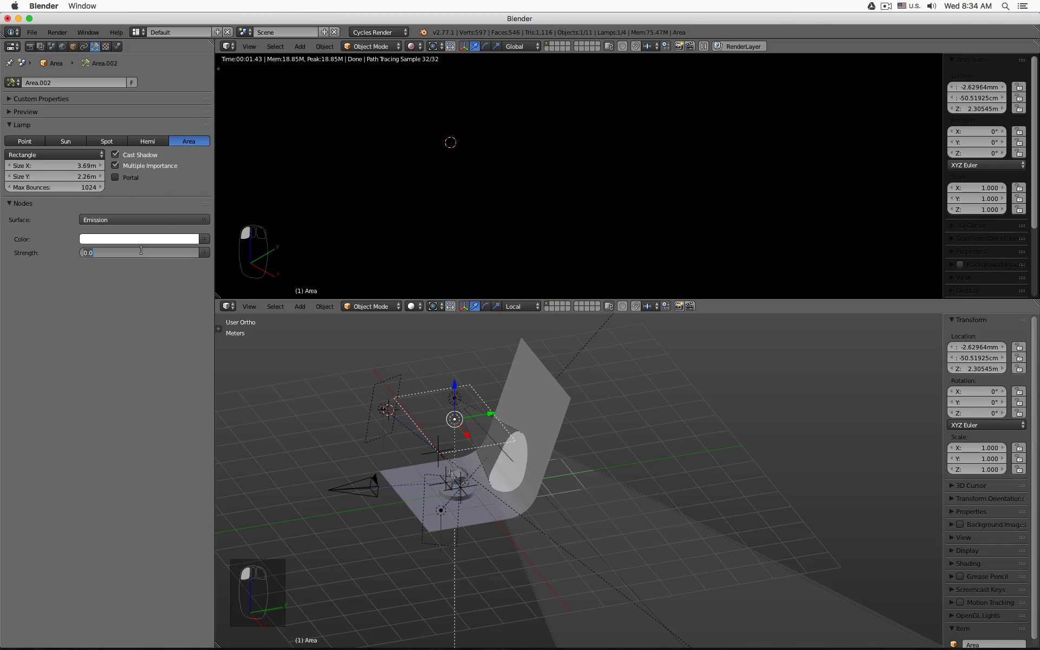
{"action": "type", "text": "1"}
{"action": "key", "text": "Return"}
{"action": "left_click", "coordinate": [141, 250]}
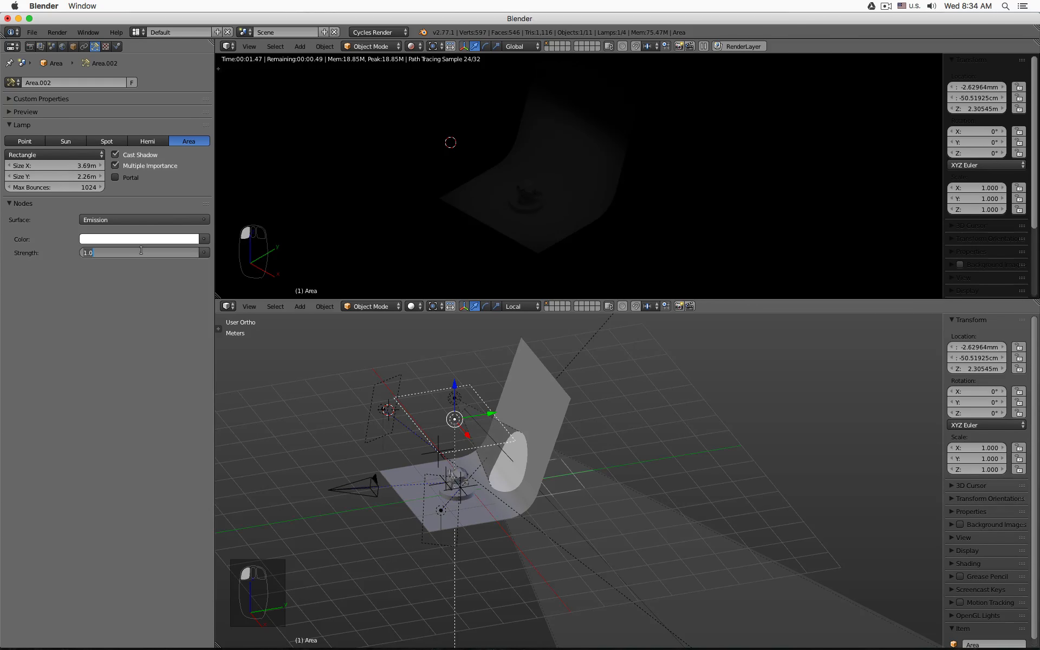
{"action": "type", "text": "10"}
{"action": "key", "text": "Return"}
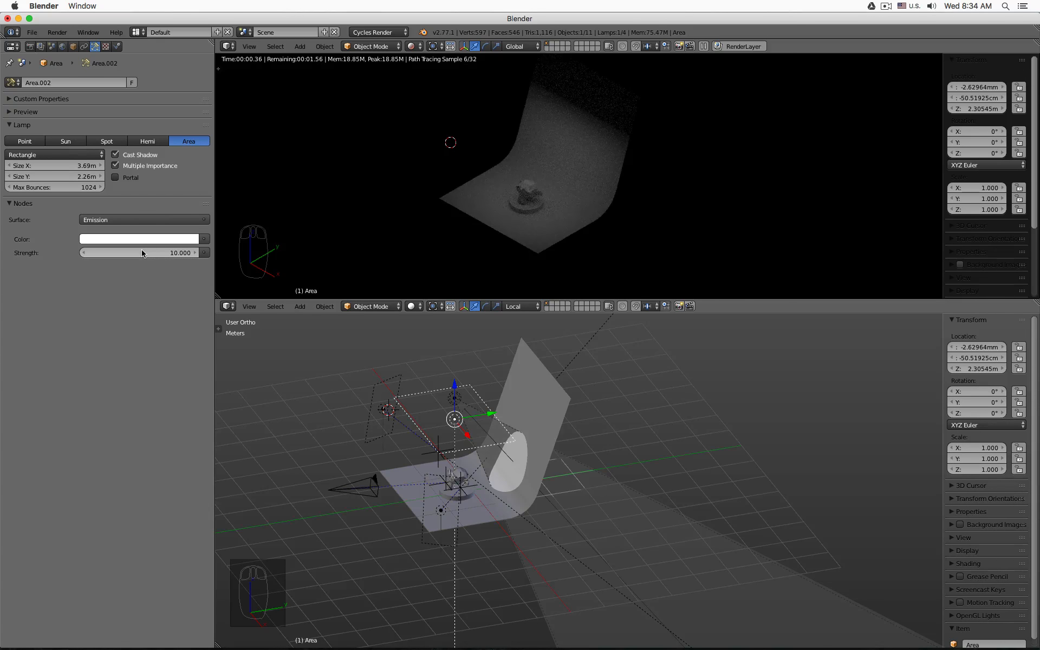
{"action": "left_click", "coordinate": [142, 253]}
{"action": "type", "text": "50"}
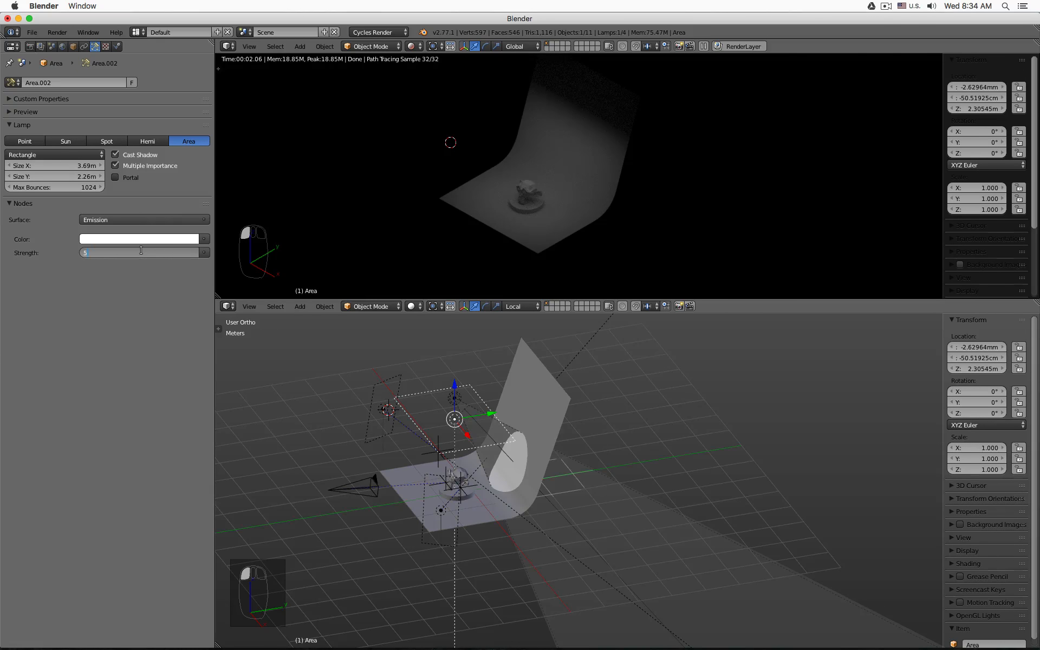
{"action": "key", "text": "Return"}
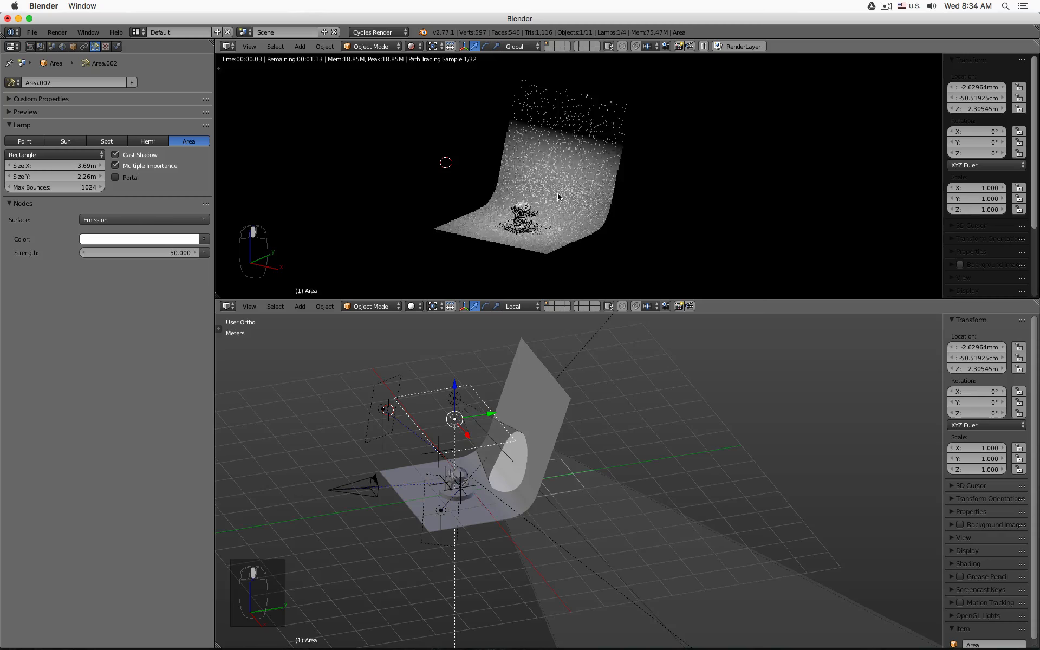
Compare the overhead area lamp at about Y 85.5 cm behind the monkey head, and leave it in front at about Y -1.88 m
{"action": "key", "text": "KP_0"}
{"action": "scroll", "coordinate": [535, 190], "scroll_direction": "up", "scroll_amount": 4}
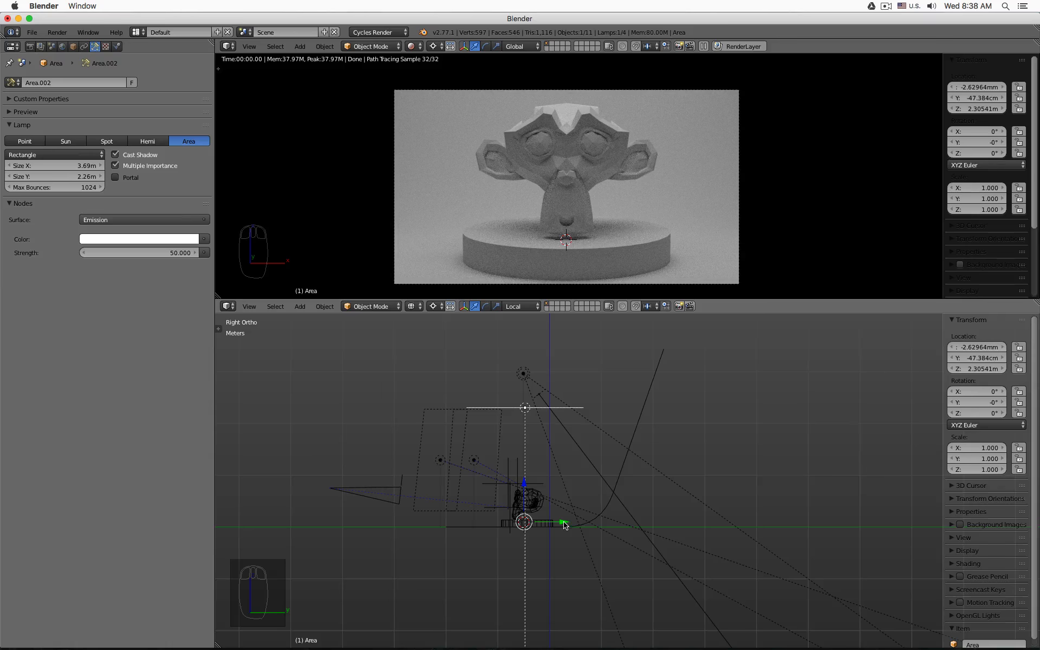
{"action": "left_click_drag", "start_coordinate": [564, 524], "coordinate": [632, 521]}
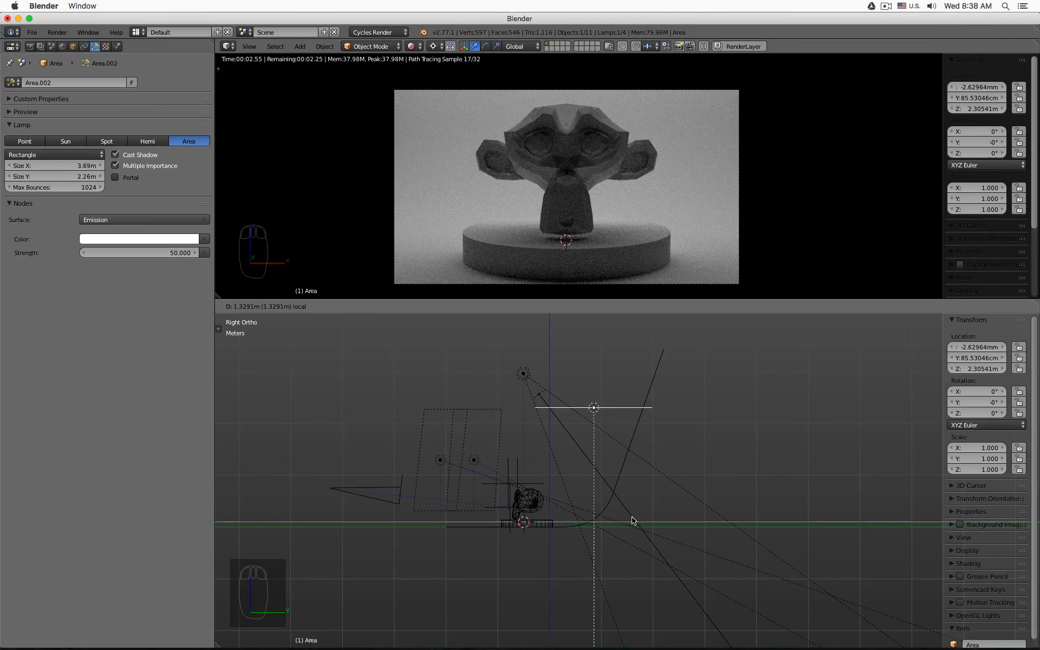
{"action": "left_click_drag", "start_coordinate": [633, 521], "coordinate": [487, 528]}
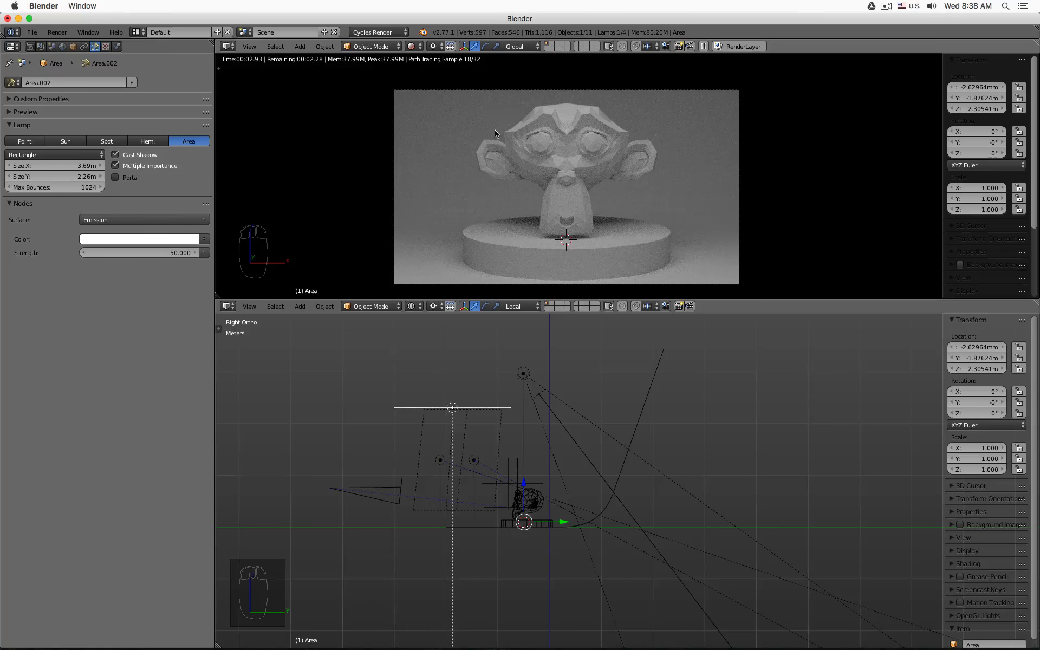
Set the pivot point to Bounding Box Center and tilt the overhead area lamp about 45.4° on X toward the monkey head
{"action": "left_click", "coordinate": [436, 307]}
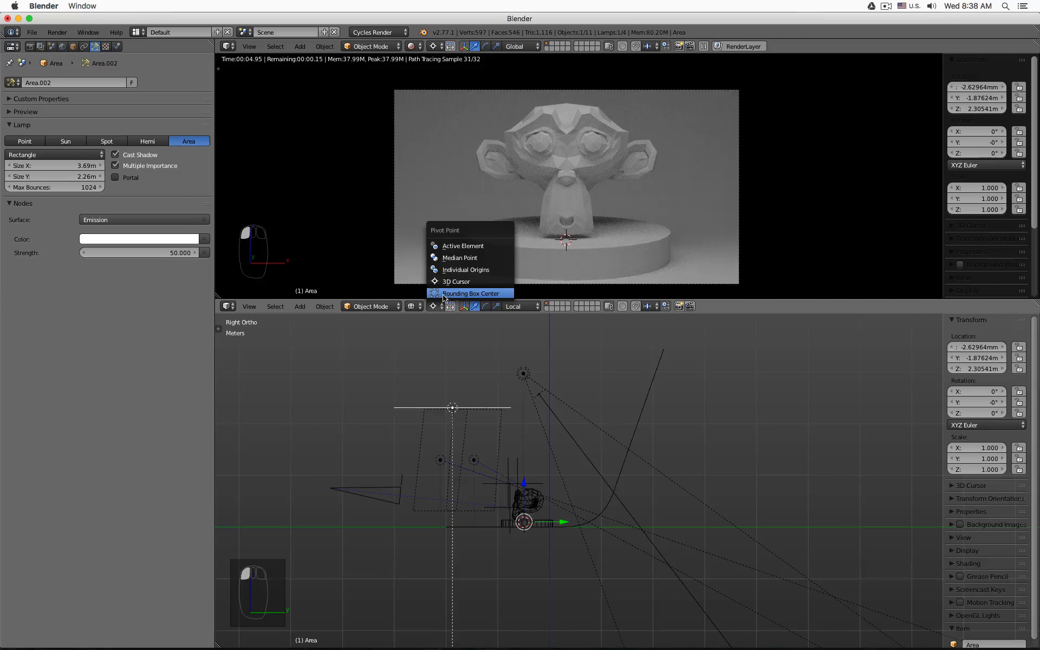
{"action": "left_click", "coordinate": [445, 295]}
{"action": "key", "text": "r"}
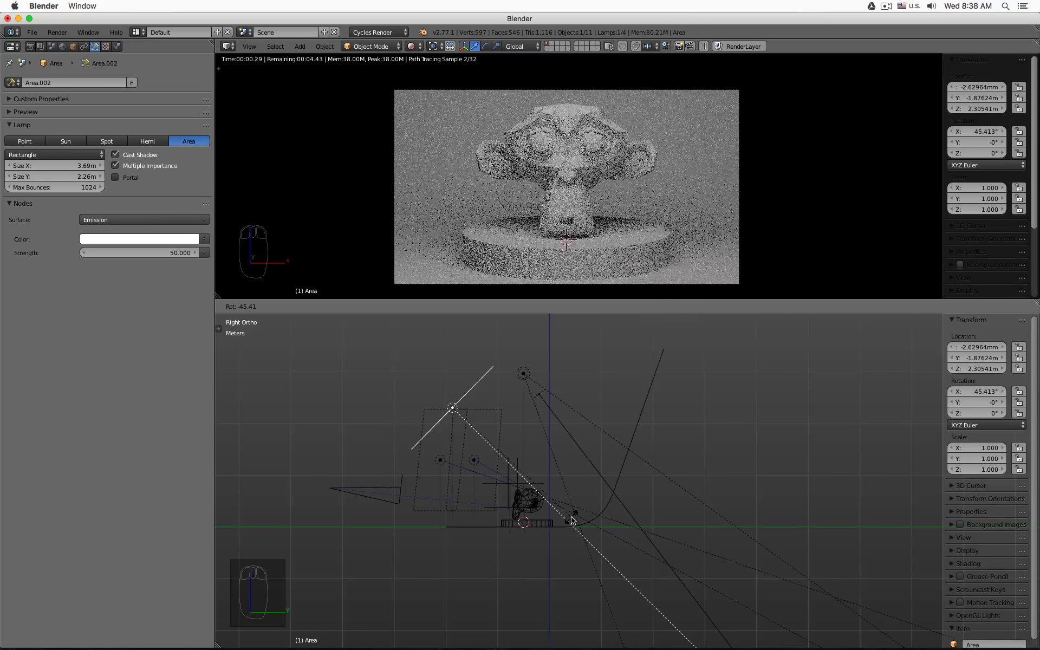
{"action": "left_click", "coordinate": [572, 520]}
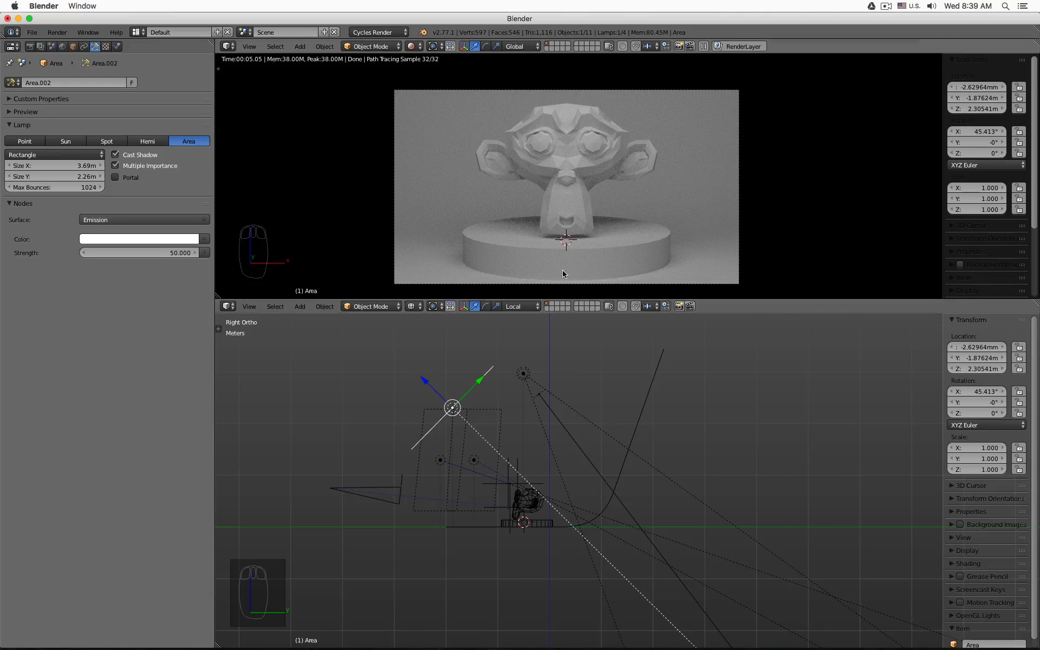
{"action": "middle_click_drag", "start_coordinate": [563, 270], "coordinate": [585, 189]}
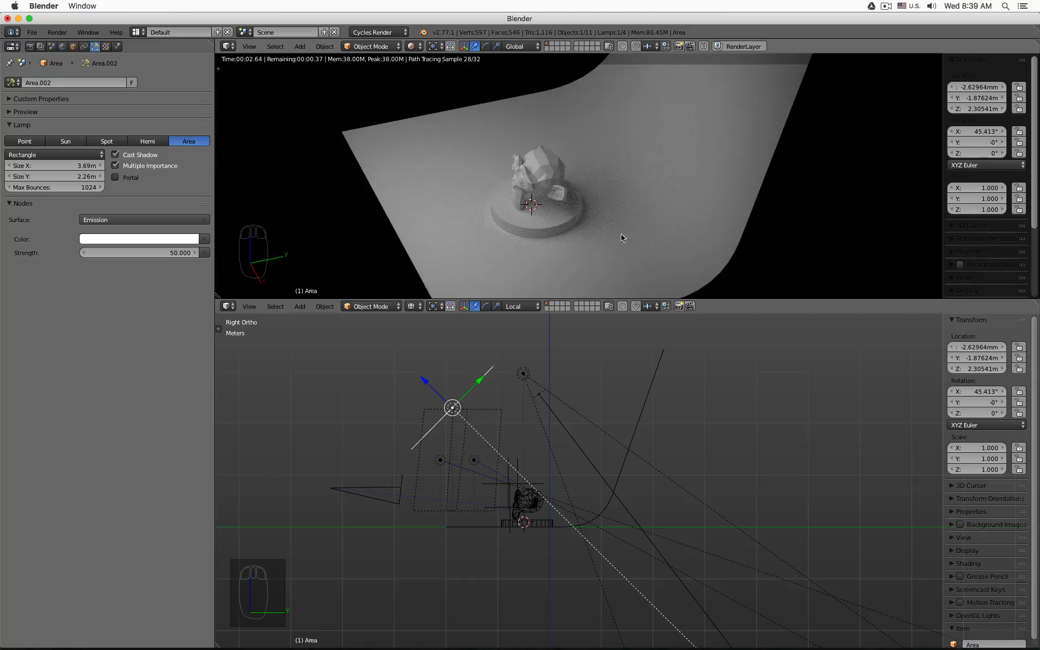
Try the overhead area lamp at a size of 3 cm by 2 cm and check the render through the camera
{"action": "middle_click_drag", "start_coordinate": [443, 455], "coordinate": [515, 474]}
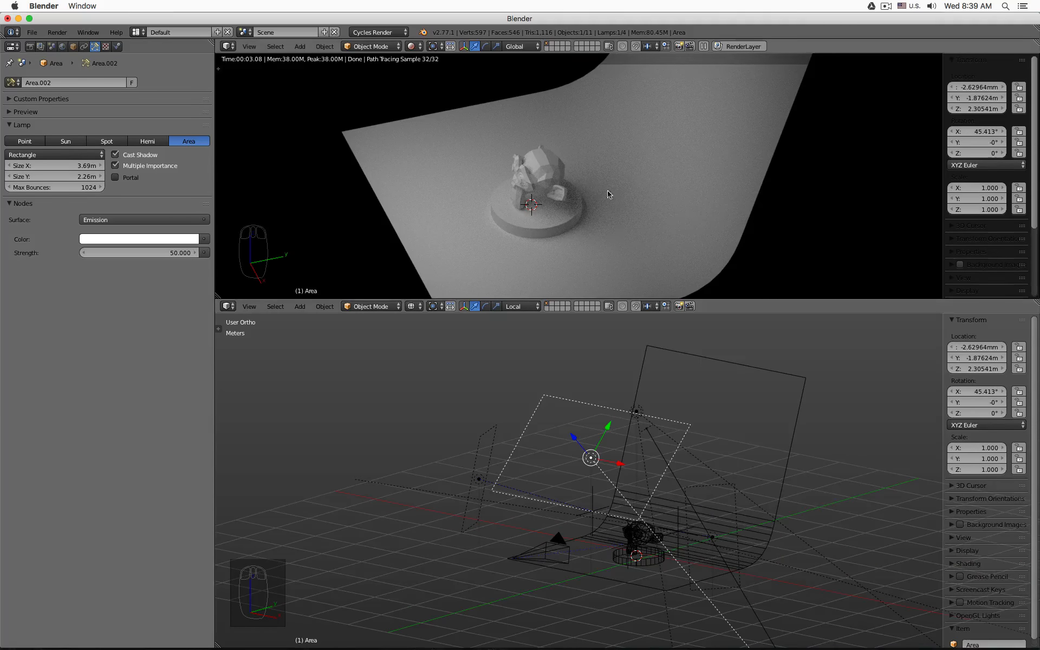
{"action": "left_click", "coordinate": [68, 167]}
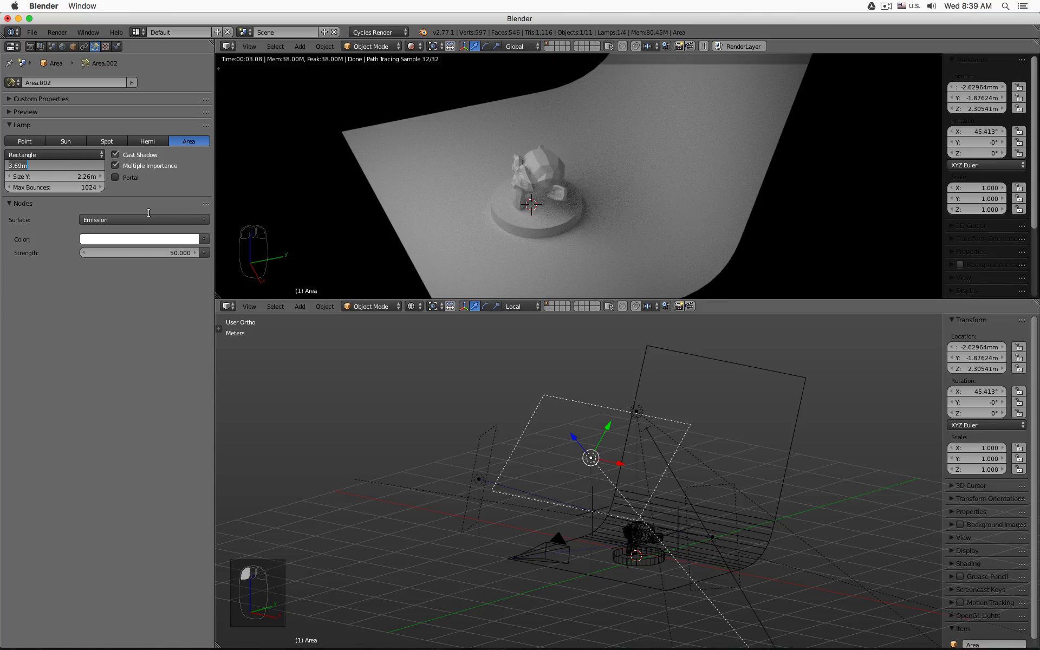
{"action": "type", "text": "3cm"}
{"action": "key", "text": "Tab"}
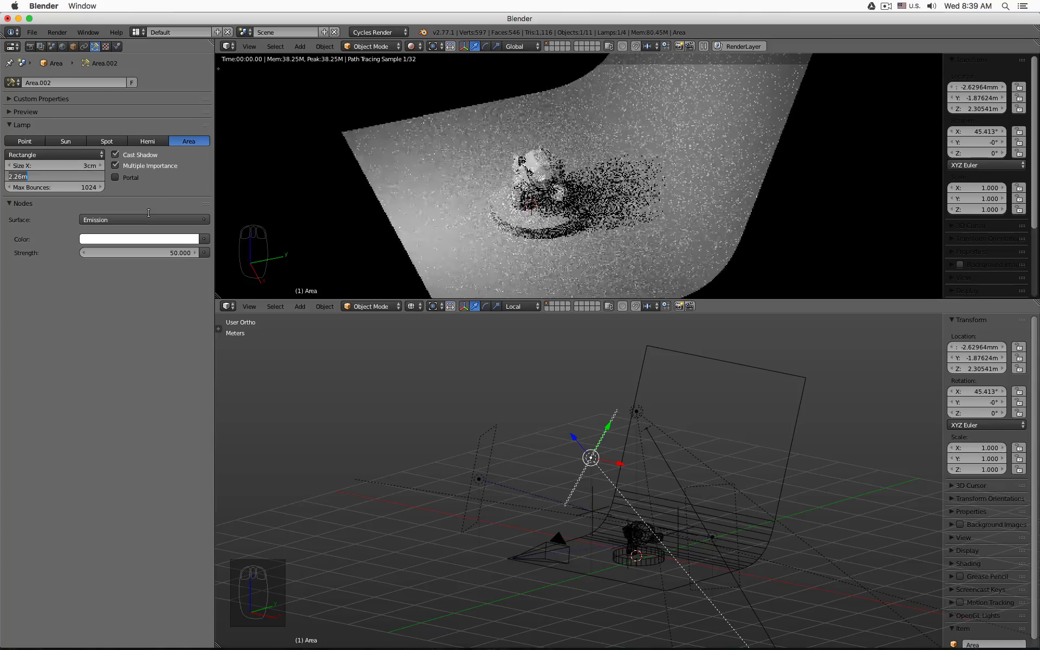
{"action": "type", "text": "2cm"}
{"action": "key", "text": "Return"}
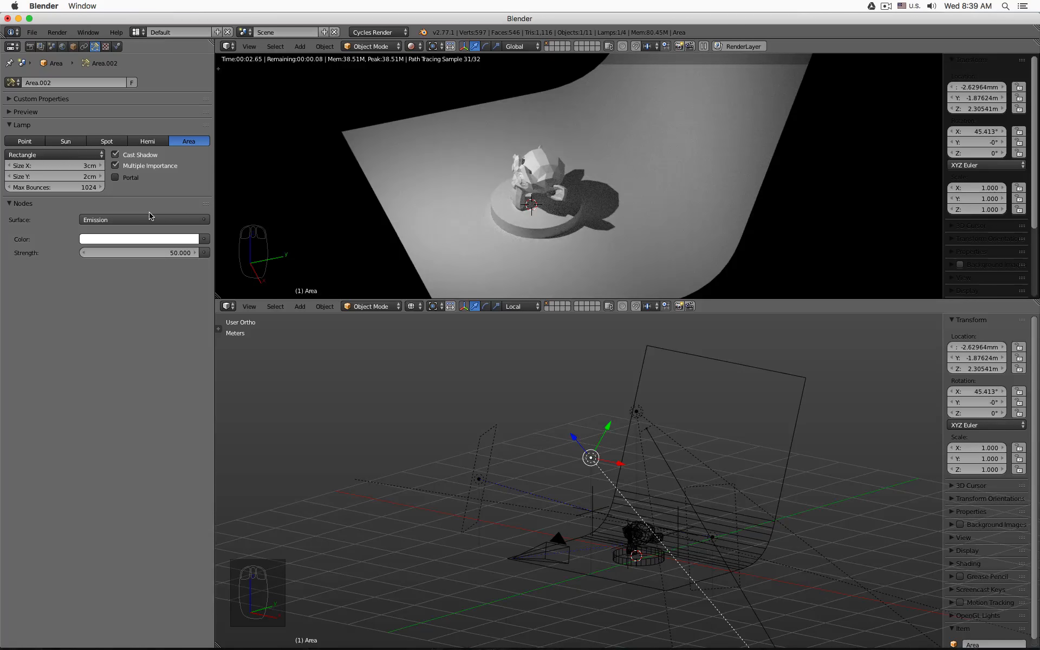
{"action": "key", "text": "KP_0"}
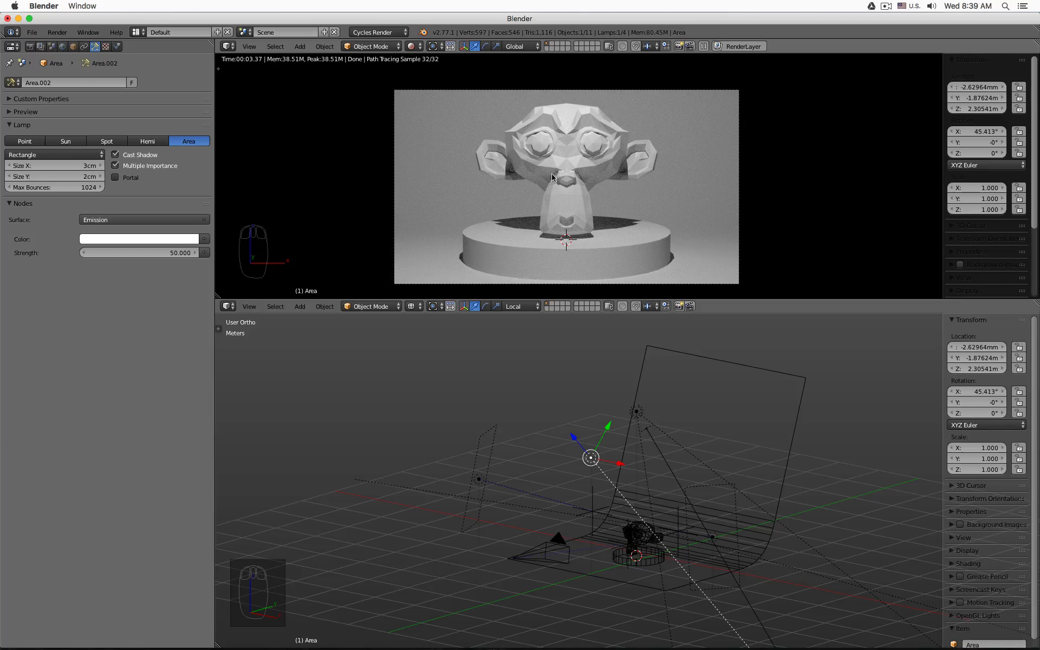
Try the overhead area lamp at 30 cm by 20 cm, and settle on a size of 3 m by 2 m
{"action": "left_click", "coordinate": [45, 165]}
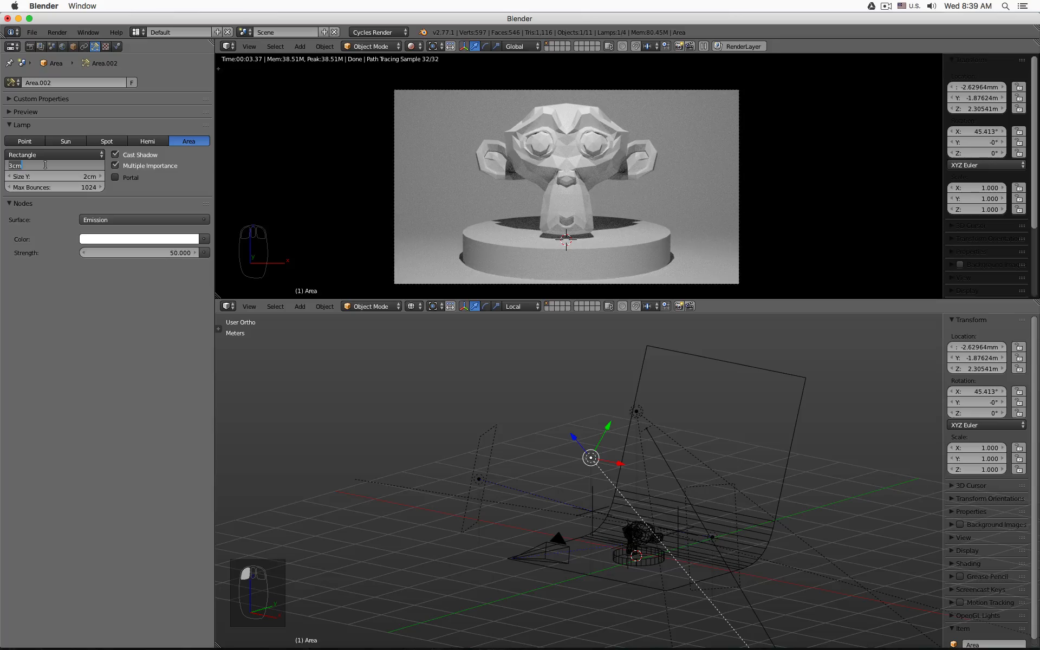
{"action": "type", "text": "30"}
{"action": "key", "text": "Tab"}
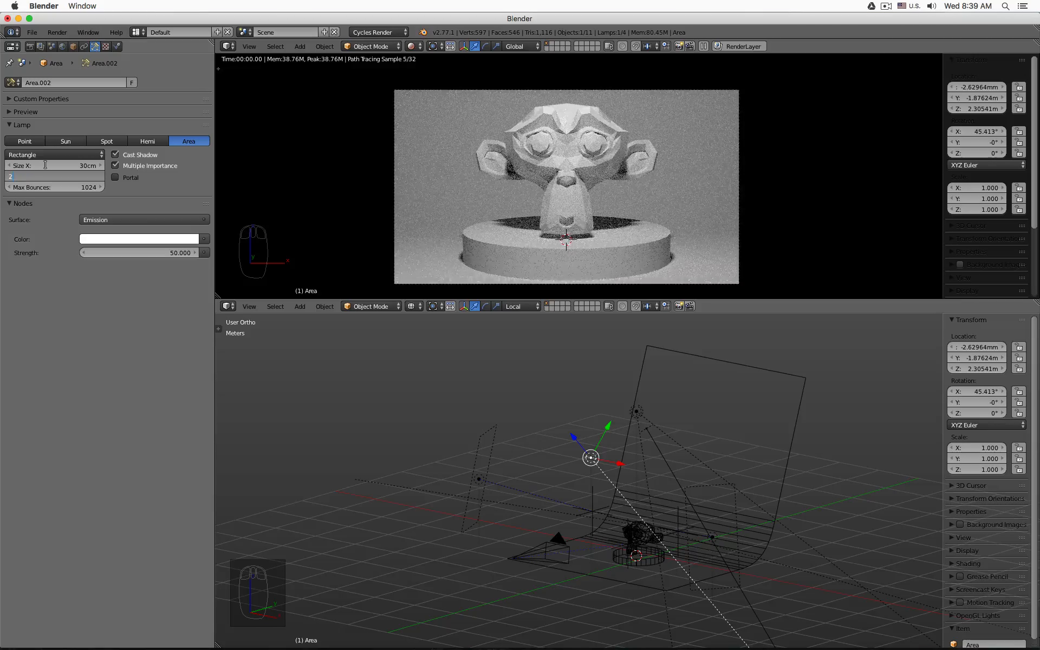
{"action": "type", "text": "20"}
{"action": "key", "text": "Return"}
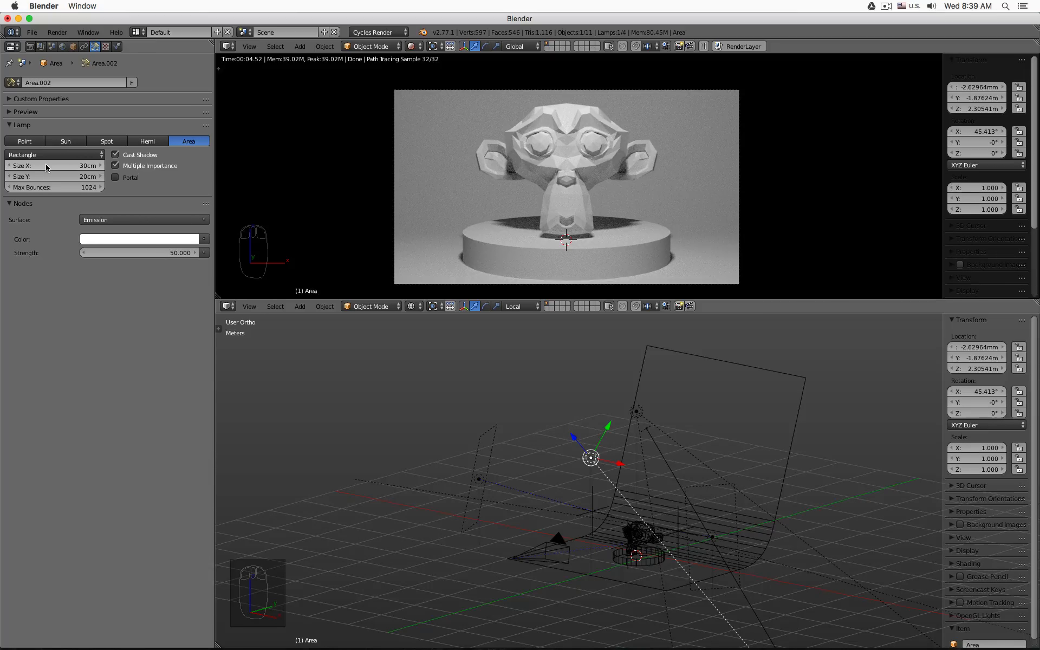
{"action": "left_click", "coordinate": [47, 165]}
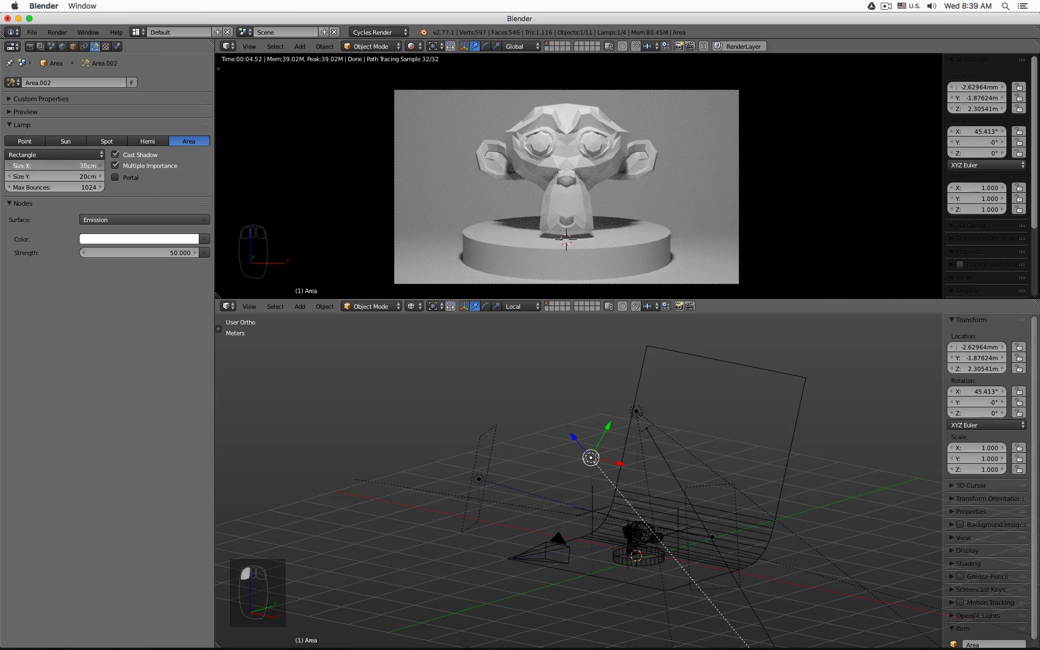
{"action": "type", "text": "3m"}
{"action": "key", "text": "Return"}
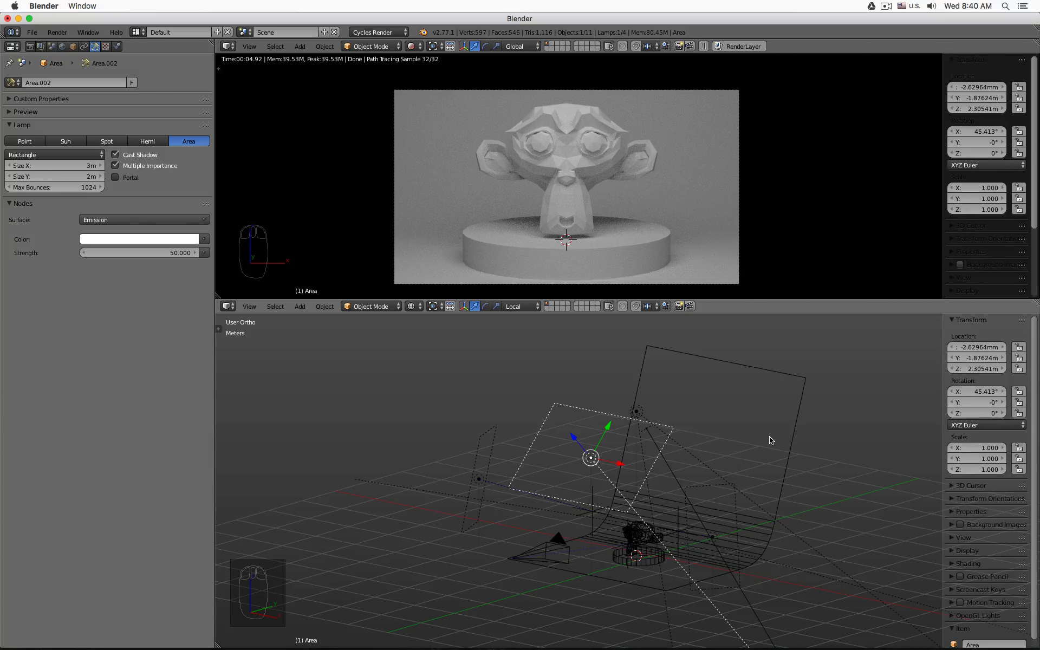
Rotate the overhead area lamp back to face straight down, setting its X rotation to exactly 0°
{"action": "key", "text": "KP_3"}
{"action": "key", "text": "r"}
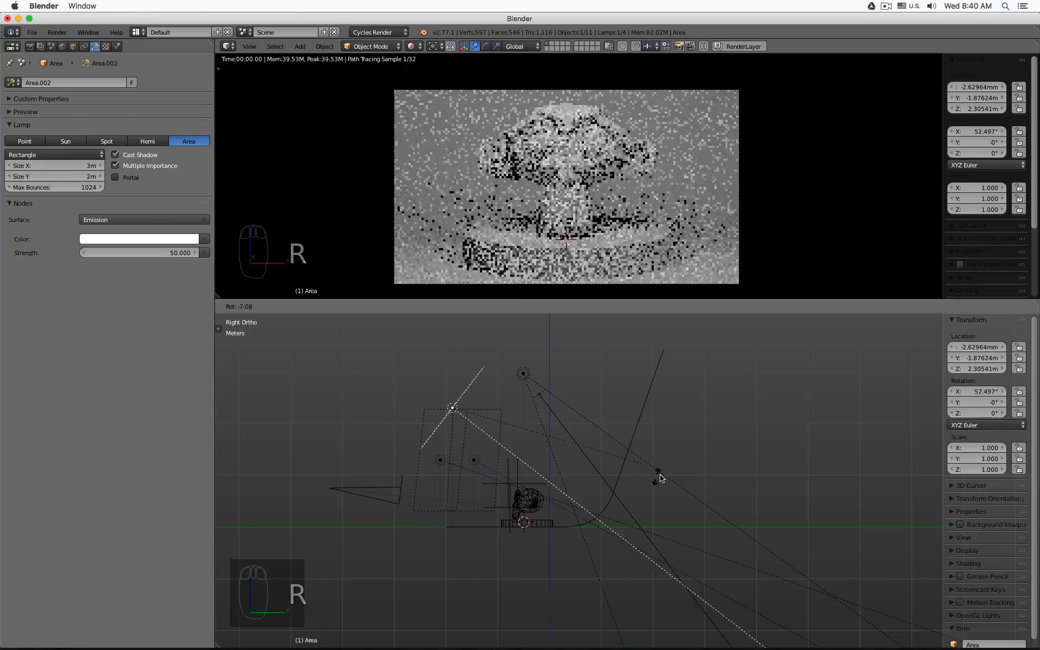
{"action": "left_click", "coordinate": [508, 584]}
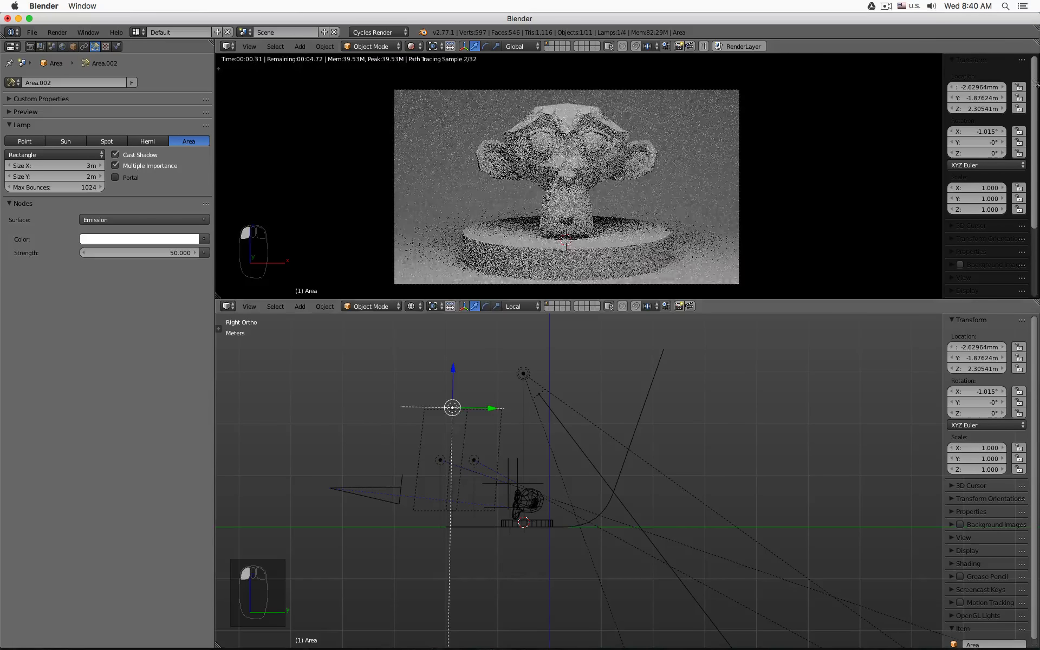
{"action": "left_click", "coordinate": [973, 132]}
{"action": "type", "text": "0"}
{"action": "key", "text": "Return"}
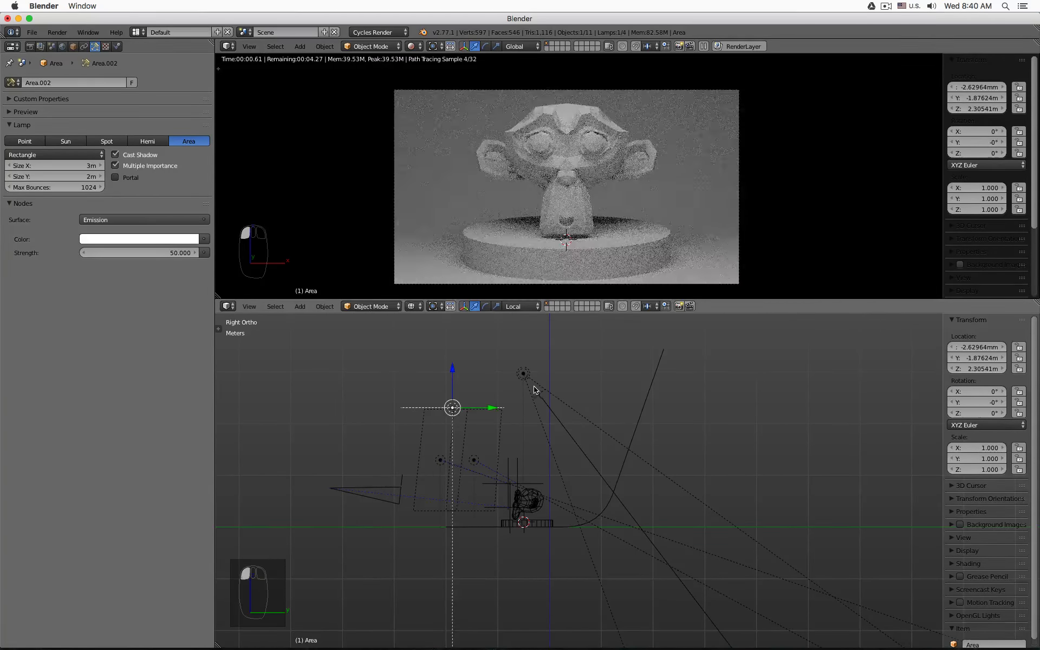
Move the overhead area lamp back above the monkey head and set its emission strength to 0
{"action": "key", "text": "g"}
{"action": "left_click", "coordinate": [620, 386]}
{"action": "left_click", "coordinate": [140, 253]}
{"action": "type", "text": "0"}
{"action": "key", "text": "Return"}
Select the left area lamp and try its emission strength at 1 and 5
{"action": "middle_click_drag", "start_coordinate": [476, 455], "coordinate": [574, 503]}
{"action": "left_click", "coordinate": [488, 500]}
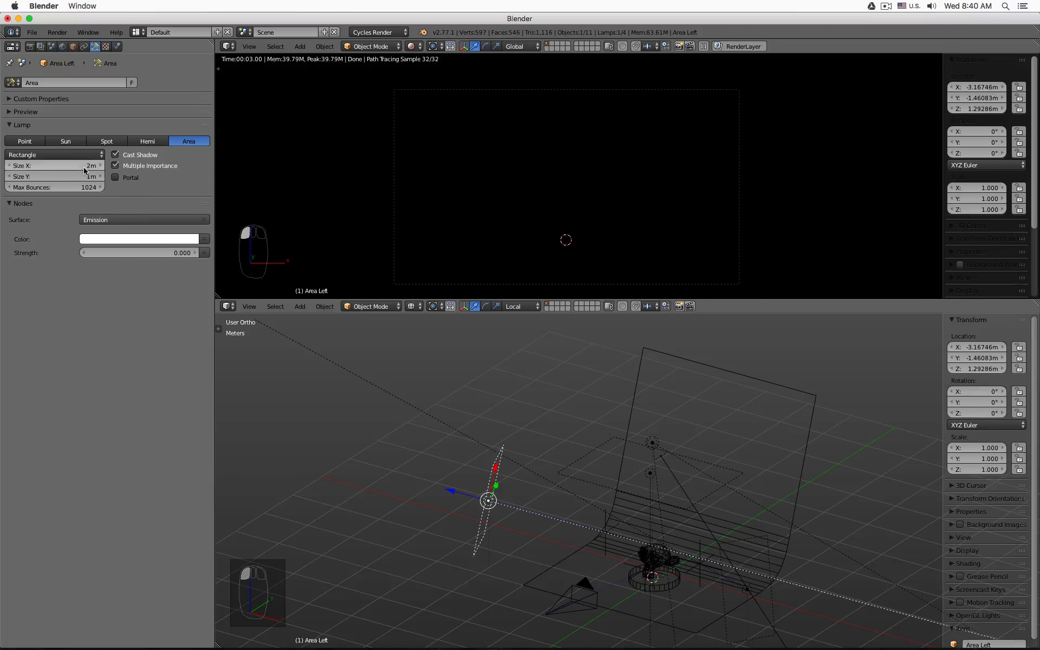
{"action": "left_click", "coordinate": [149, 250]}
{"action": "type", "text": "1"}
{"action": "key", "text": "Return"}
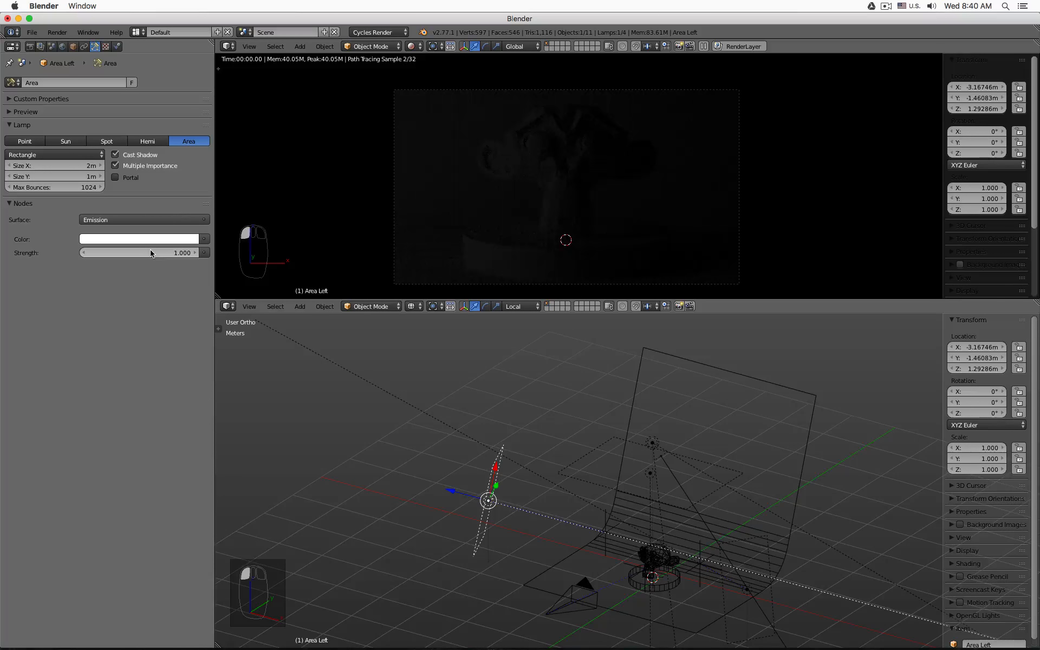
{"action": "left_click", "coordinate": [142, 252]}
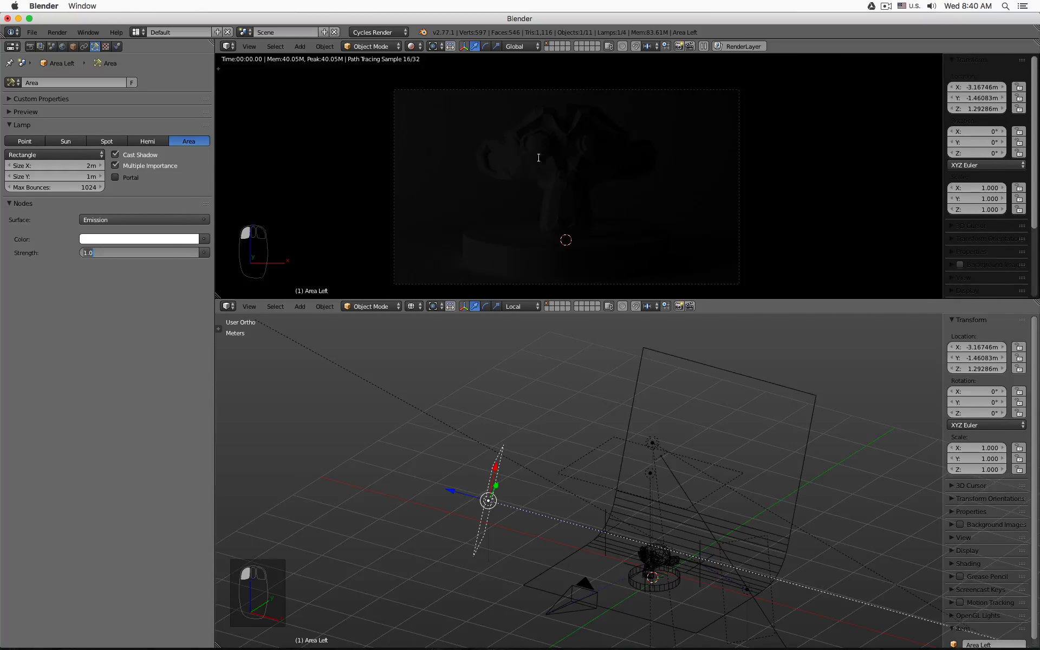
{"action": "type", "text": "5"}
{"action": "key", "text": "Return"}
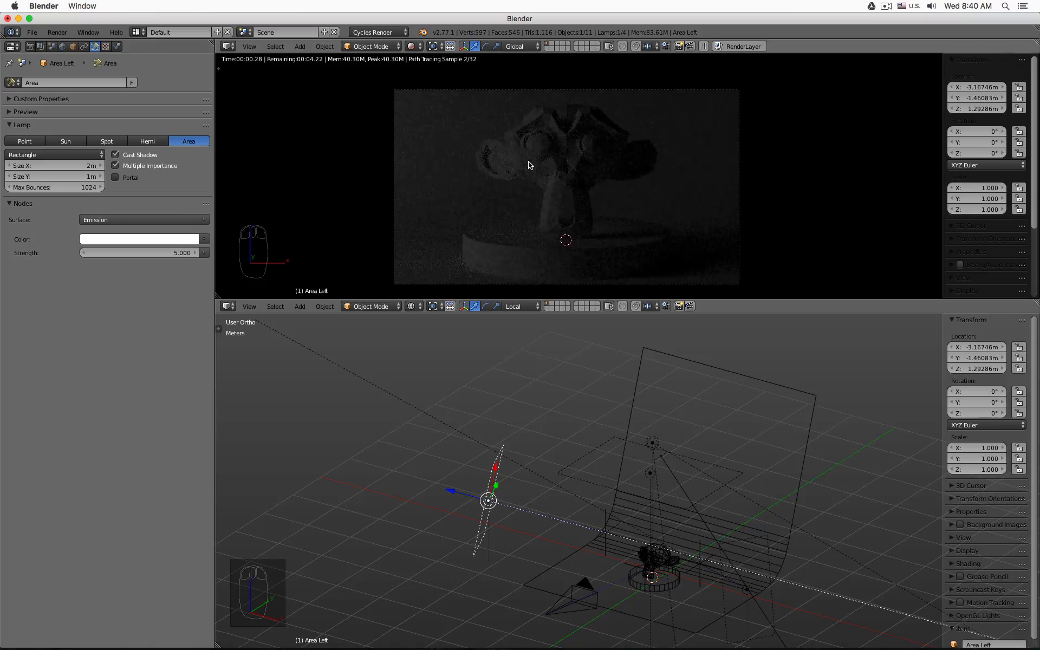
Try the left area lamp's emission strength at 20 and 50, and settle on 100
{"action": "left_click", "coordinate": [145, 251]}
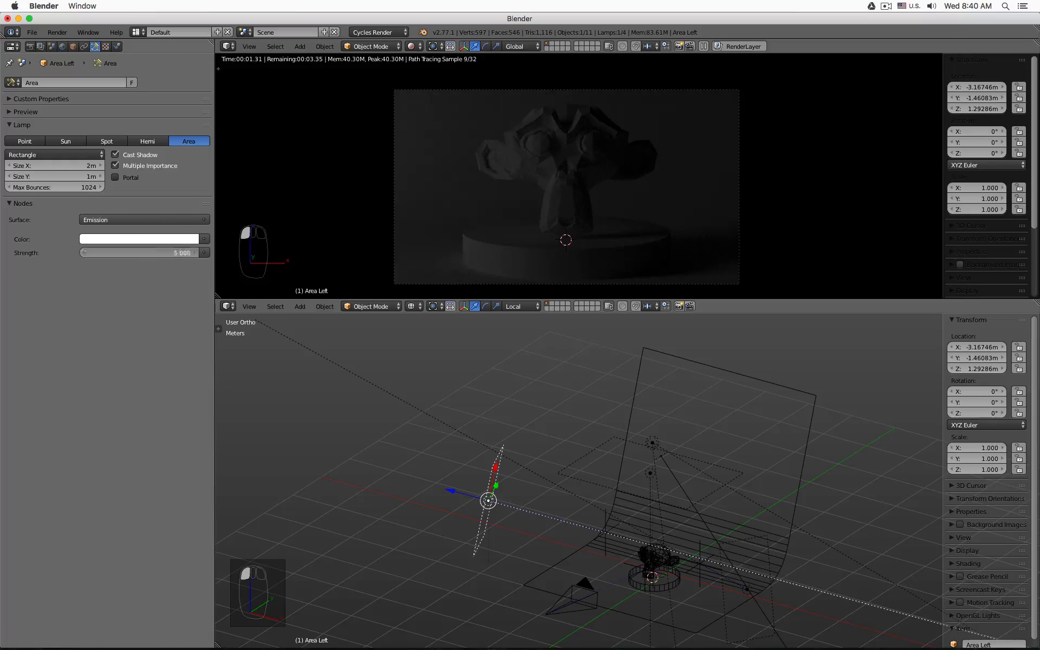
{"action": "key", "text": "Return"}
{"action": "left_click", "coordinate": [146, 251]}
{"action": "type", "text": "20"}
{"action": "key", "text": "Return"}
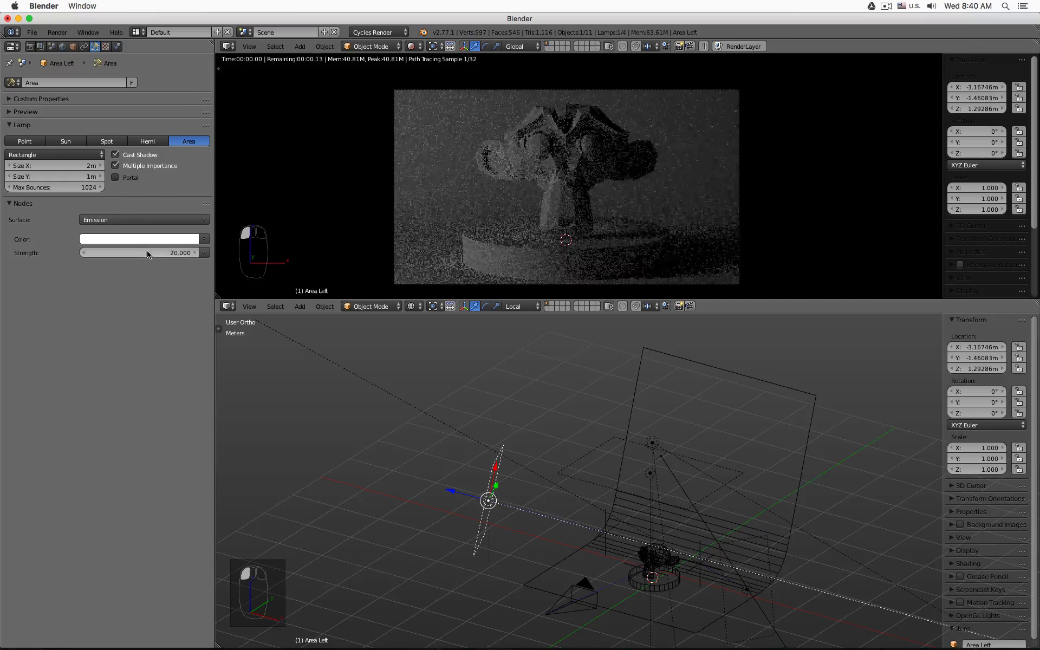
{"action": "left_click", "coordinate": [147, 252]}
{"action": "type", "text": "50"}
{"action": "key", "text": "Return"}
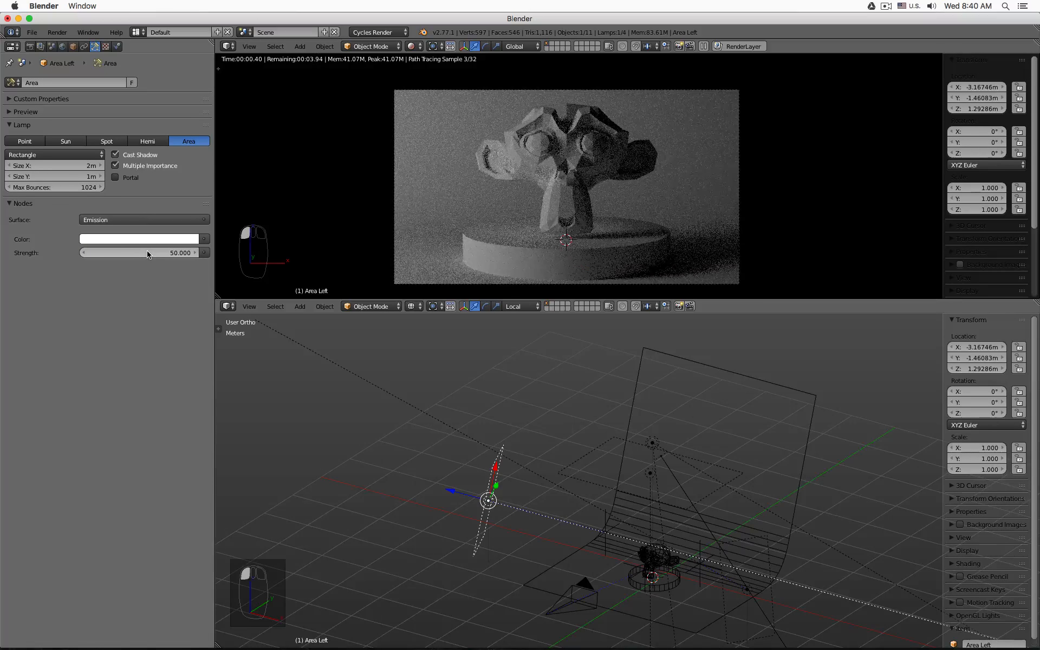
{"action": "left_click", "coordinate": [148, 252]}
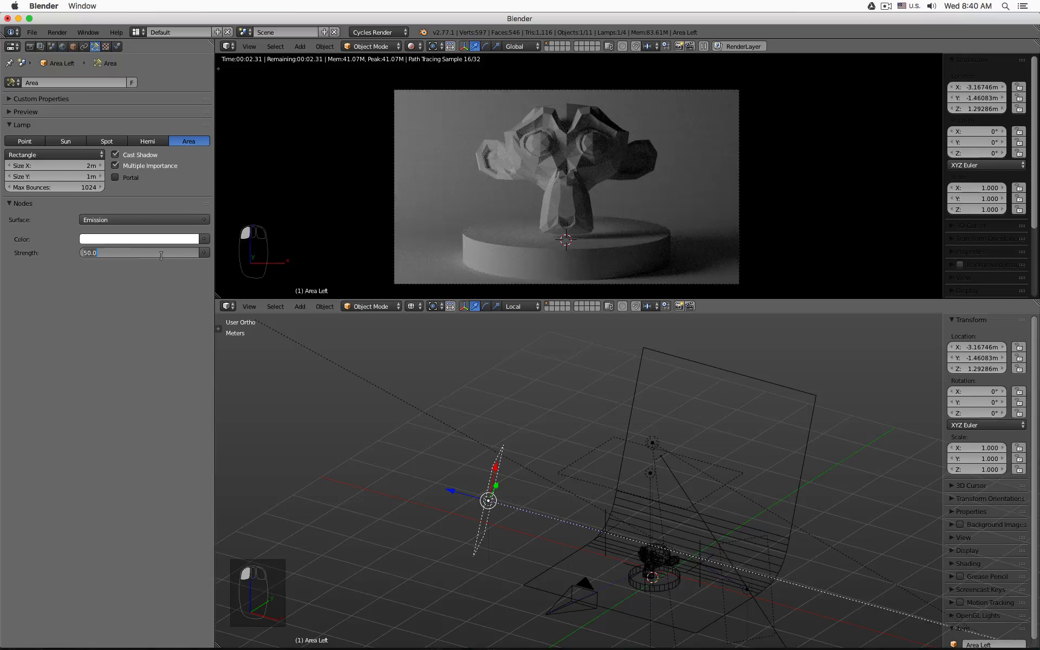
{"action": "type", "text": "100"}
{"action": "key", "text": "Return"}
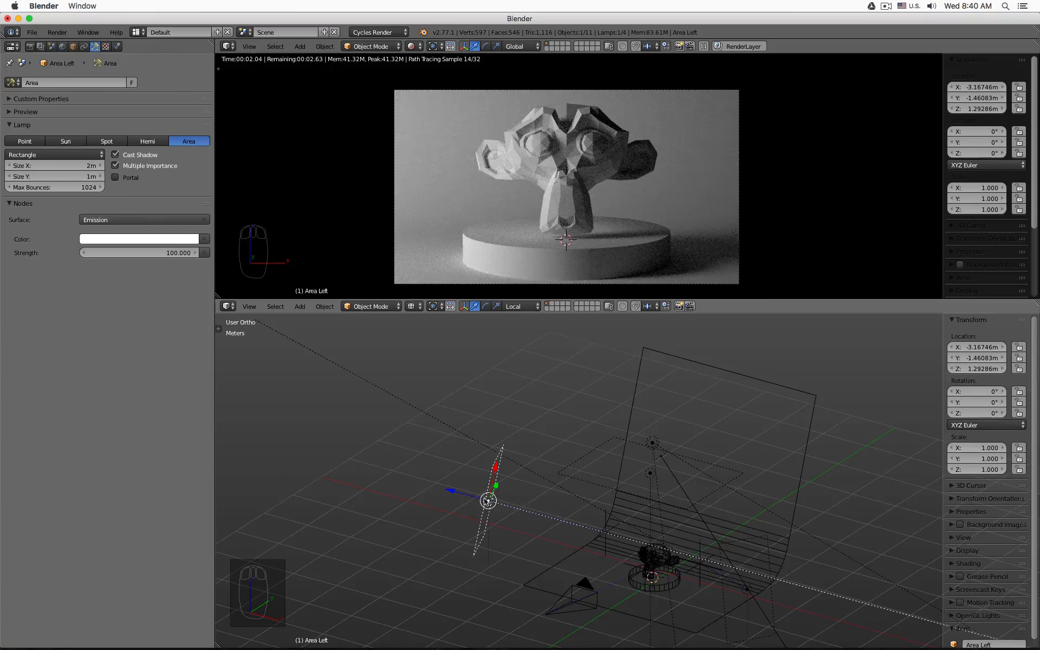
Try the left area lamp about 5.61 m farther from the monkey head along its local Z axis
{"action": "left_click_drag", "start_coordinate": [453, 491], "coordinate": [992, 419]}
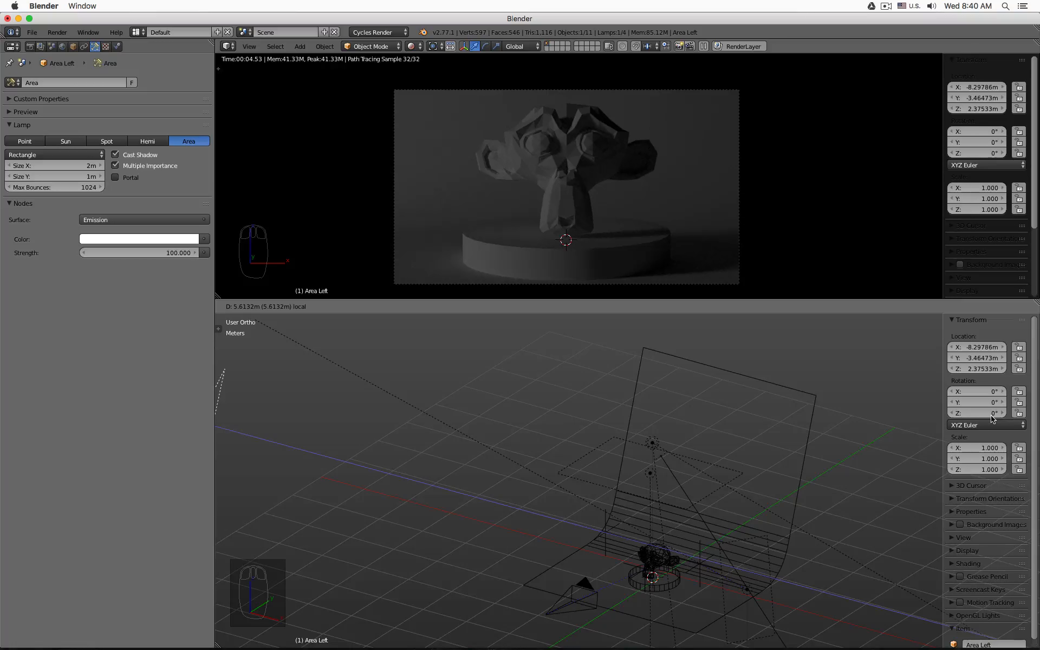
{"action": "left_click_drag", "start_coordinate": [992, 419], "coordinate": [992, 418]}
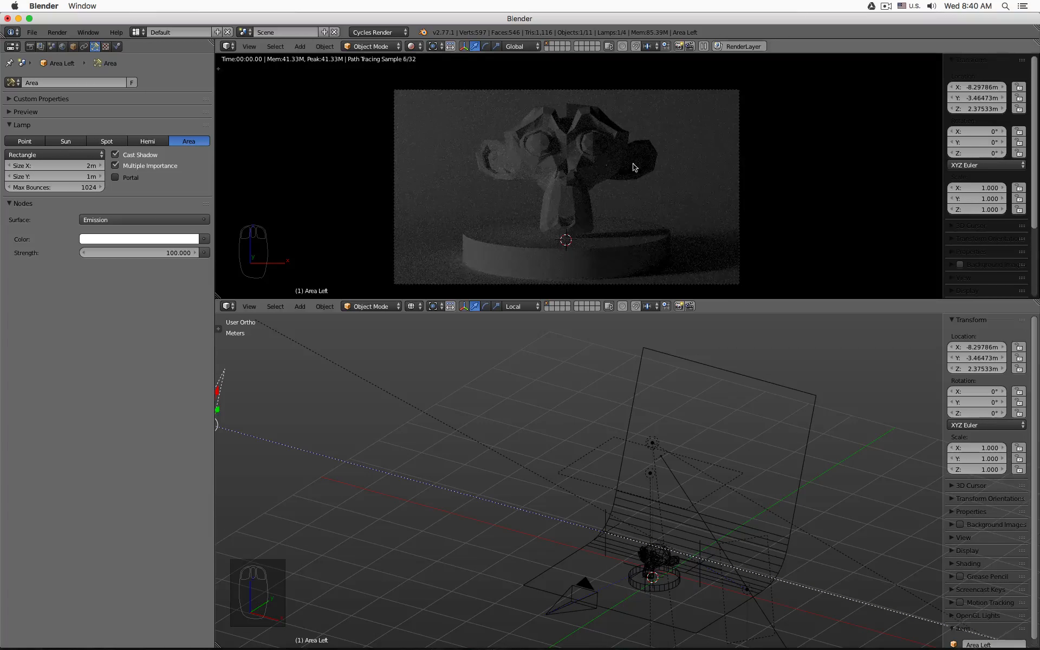
{"action": "scroll", "coordinate": [494, 443], "scroll_direction": "down", "scroll_amount": 5}
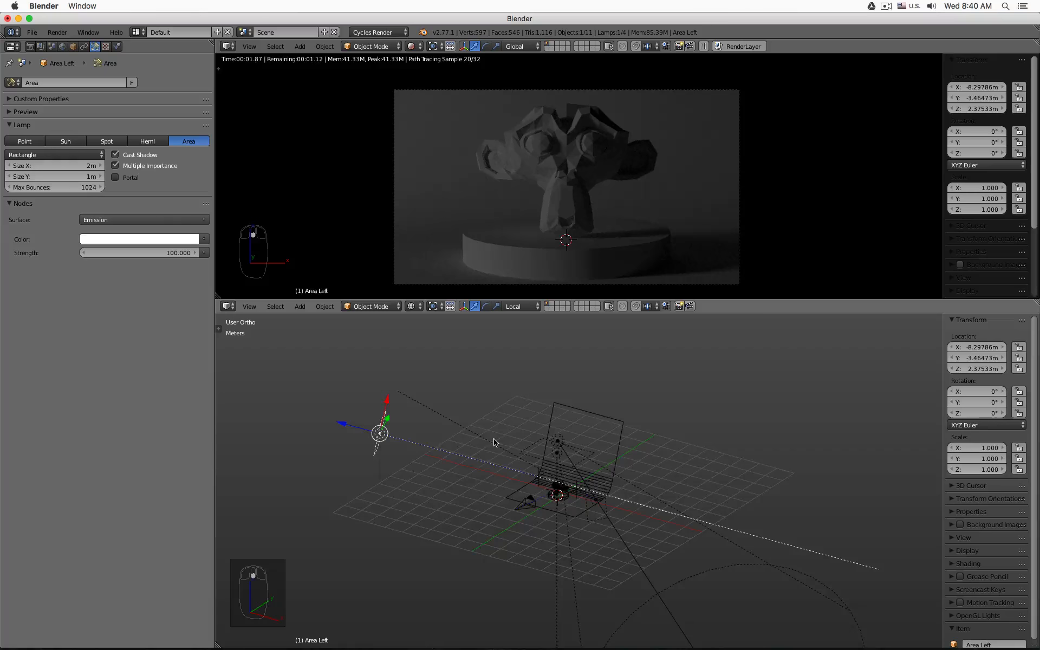
{"action": "scroll", "coordinate": [495, 442], "scroll_direction": "up", "scroll_amount": 2}
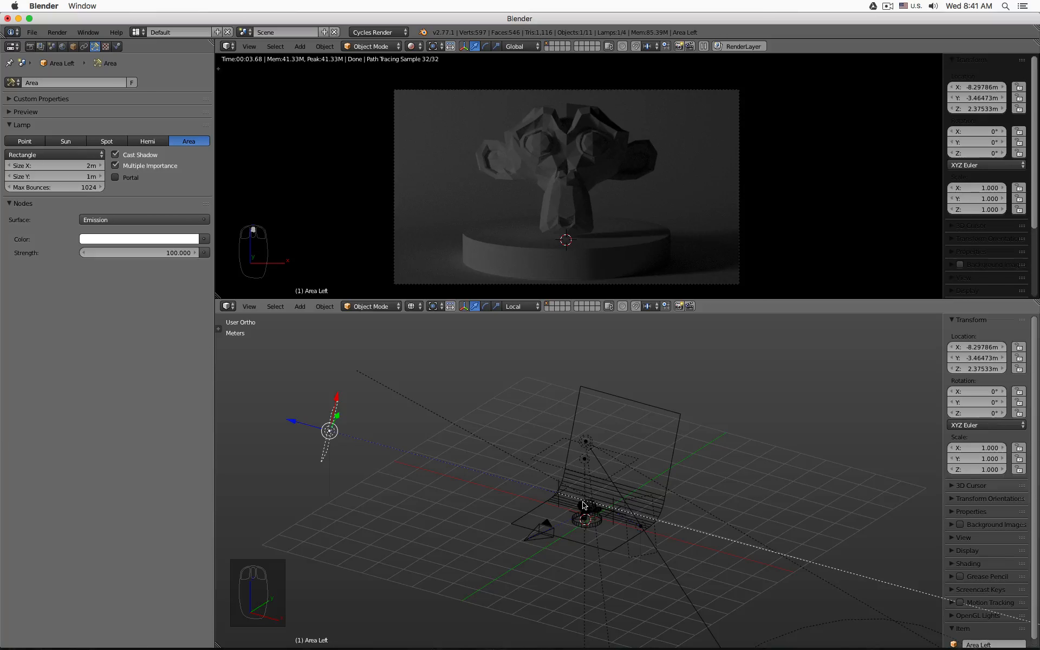
Compare the left area lamp close to the monkey head at about X -1.16 m and far at -9.01 m, and leave it at about -2.52 m
{"action": "left_click_drag", "start_coordinate": [291, 421], "coordinate": [523, 465]}
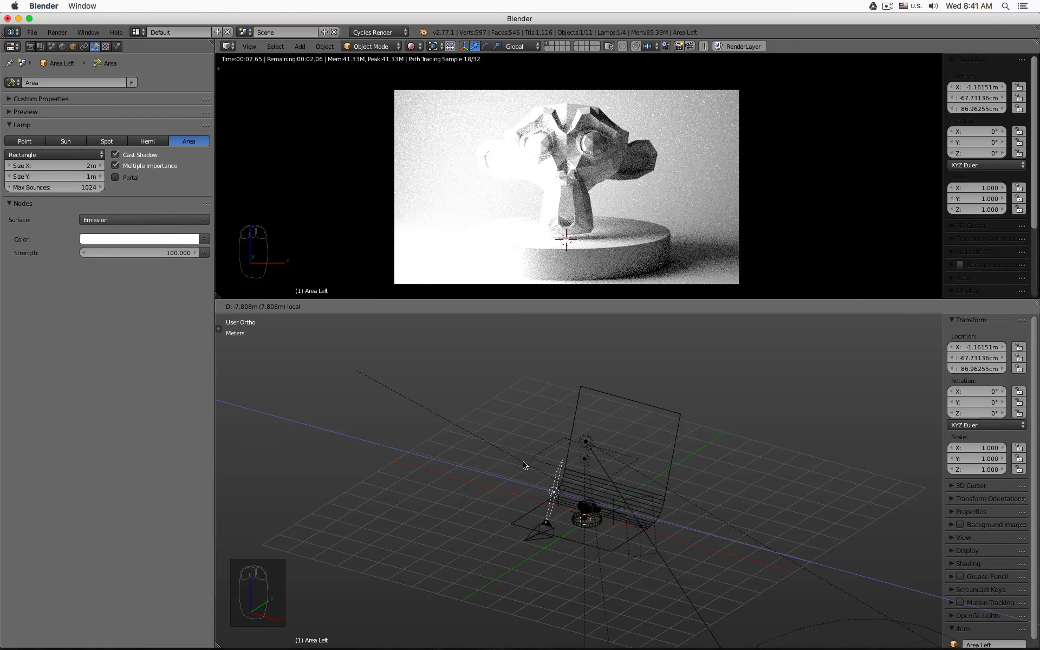
{"action": "left_click_drag", "start_coordinate": [524, 465], "coordinate": [462, 457]}
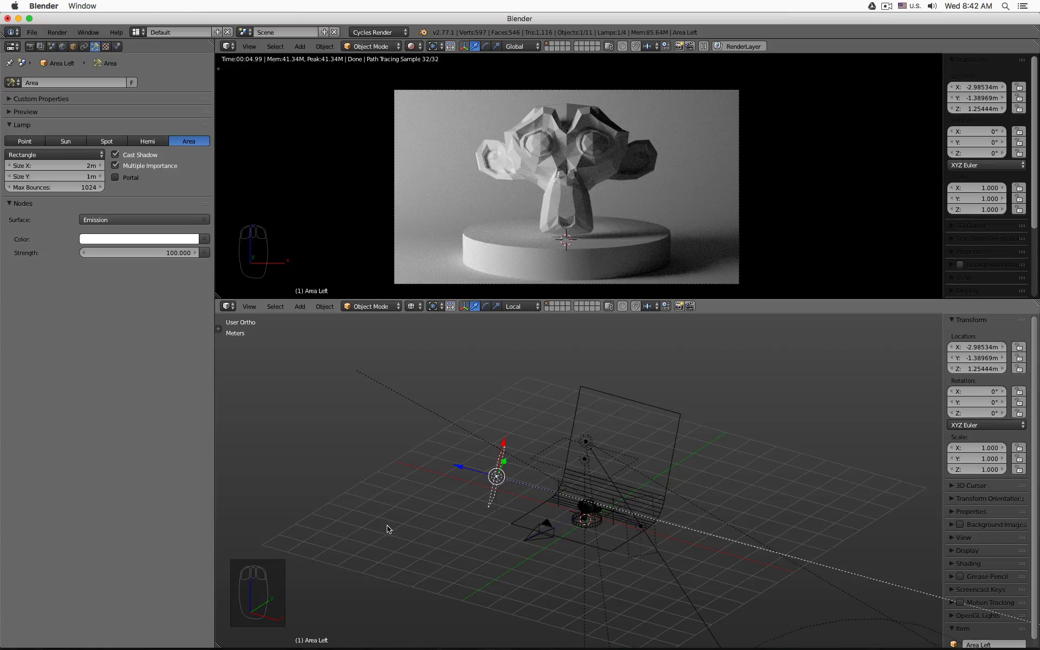
{"action": "left_click_drag", "start_coordinate": [457, 468], "coordinate": [262, 451]}
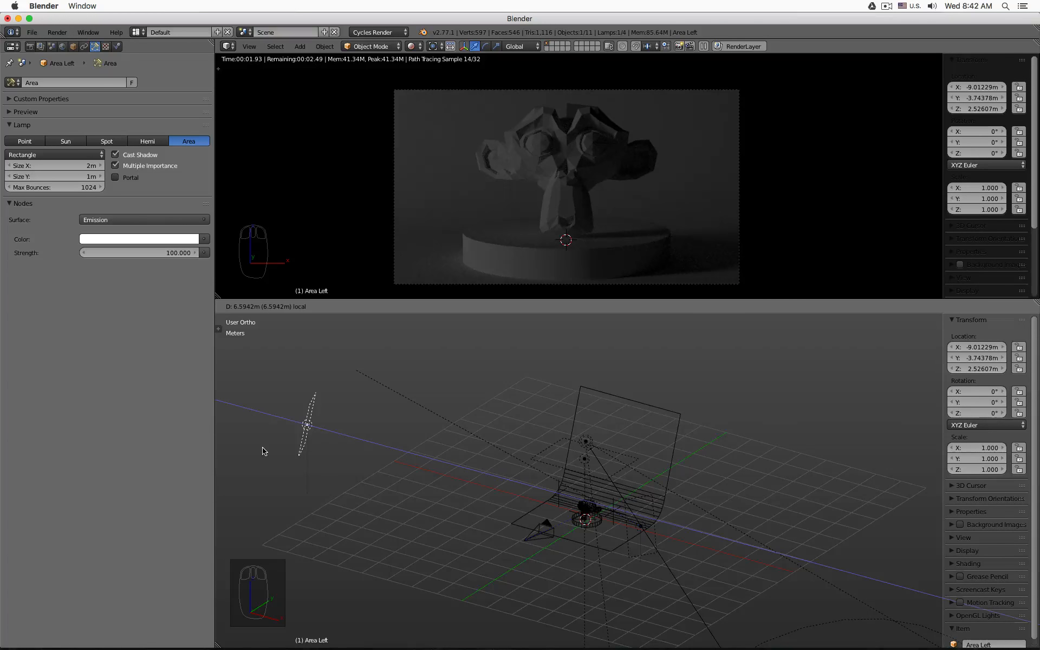
{"action": "left_click_drag", "start_coordinate": [262, 451], "coordinate": [476, 473]}
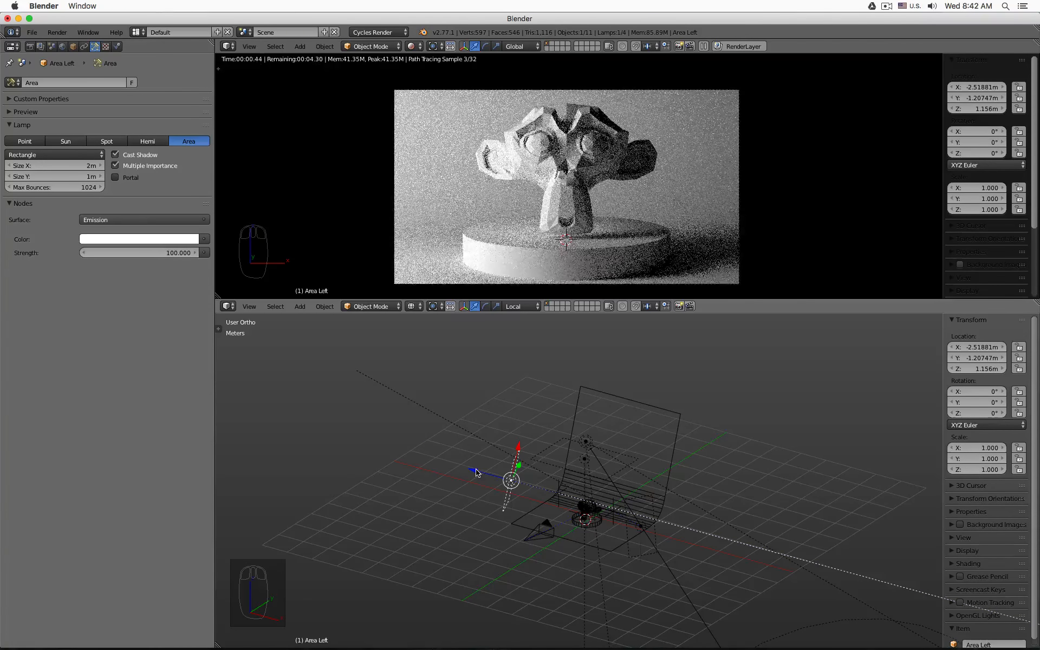
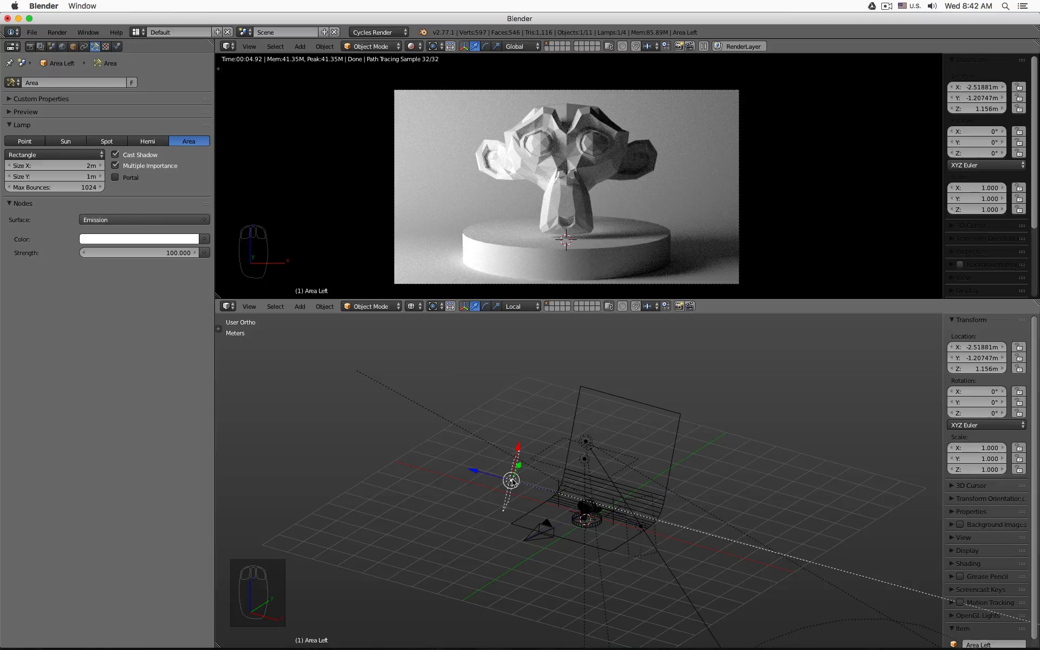
Select the right area lamp and try its emission strength at 10, viewed through the camera
{"action": "right_click", "coordinate": [638, 557]}
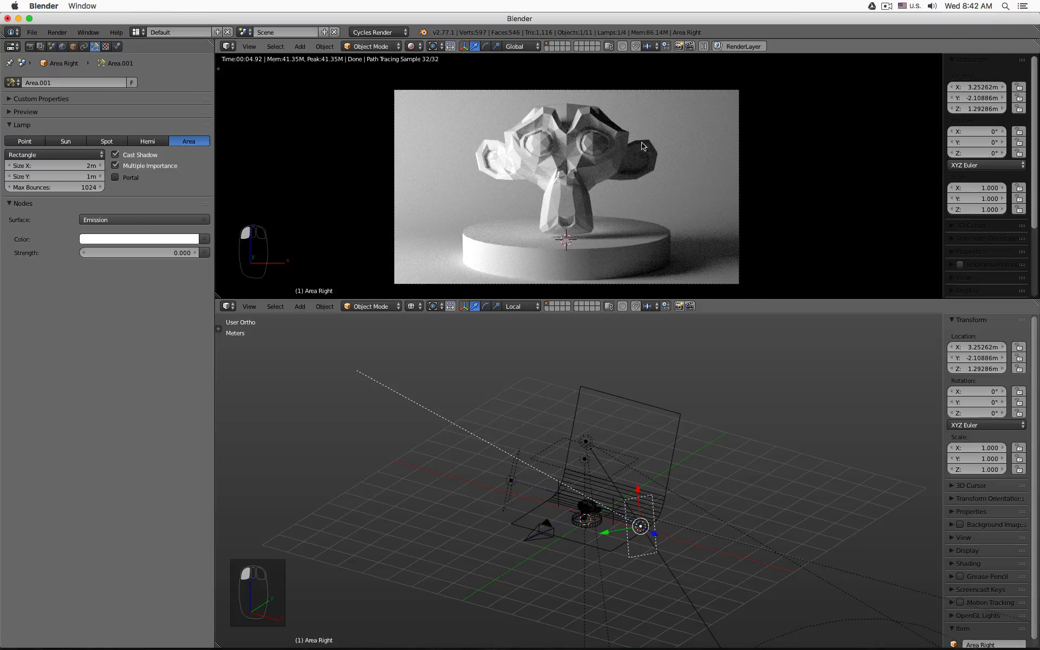
{"action": "middle_click_drag", "start_coordinate": [624, 146], "coordinate": [659, 201]}
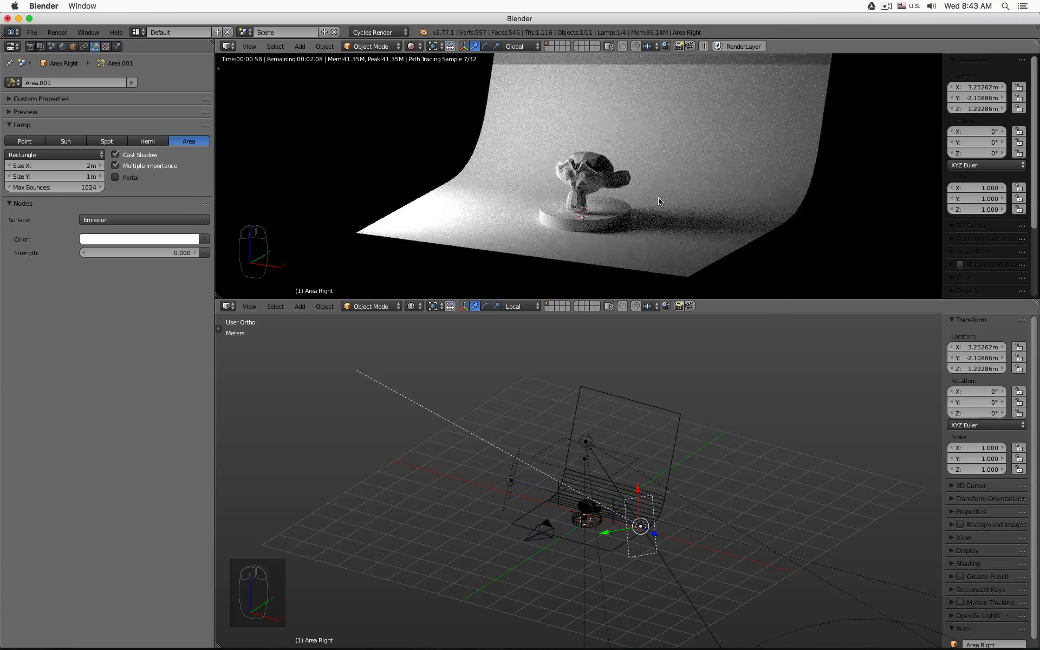
{"action": "key", "text": "KP_0"}
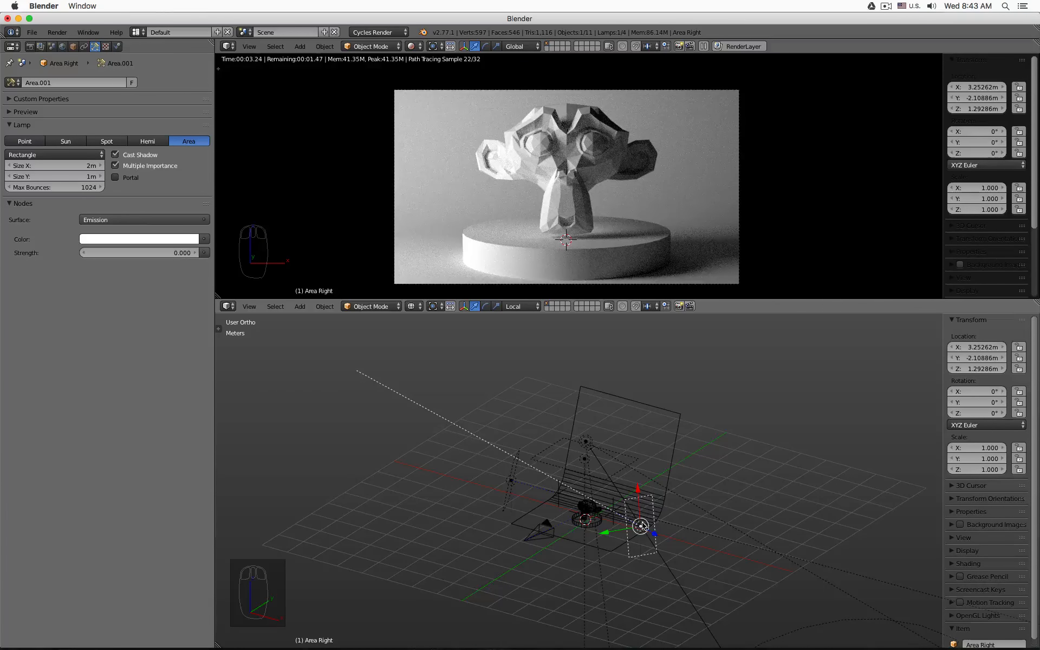
{"action": "left_click", "coordinate": [163, 252]}
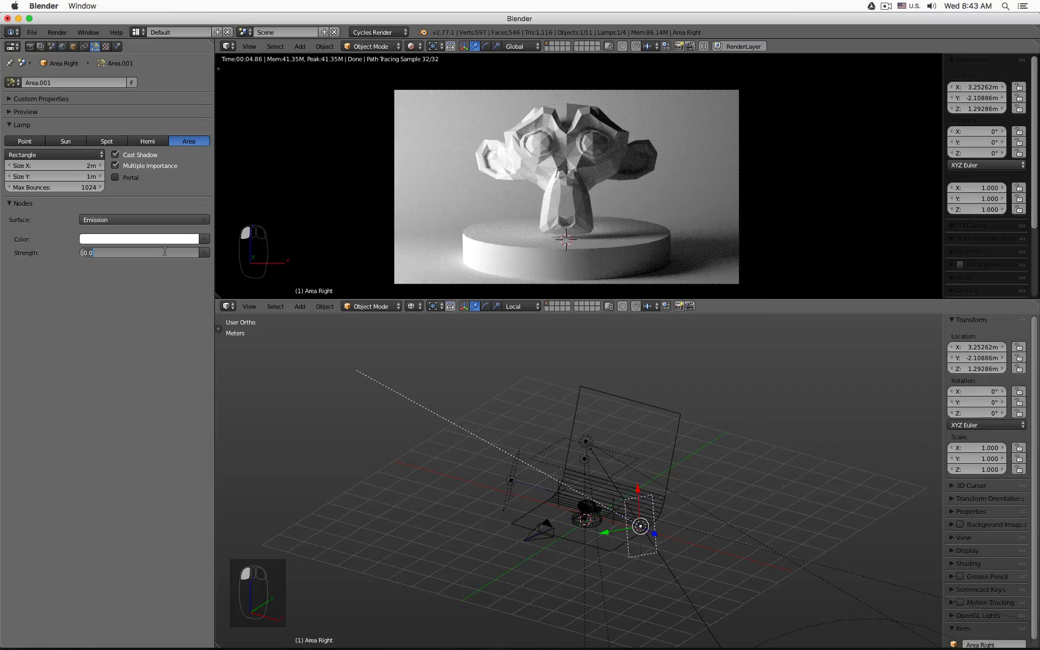
{"action": "type", "text": "10"}
{"action": "key", "text": "Return"}
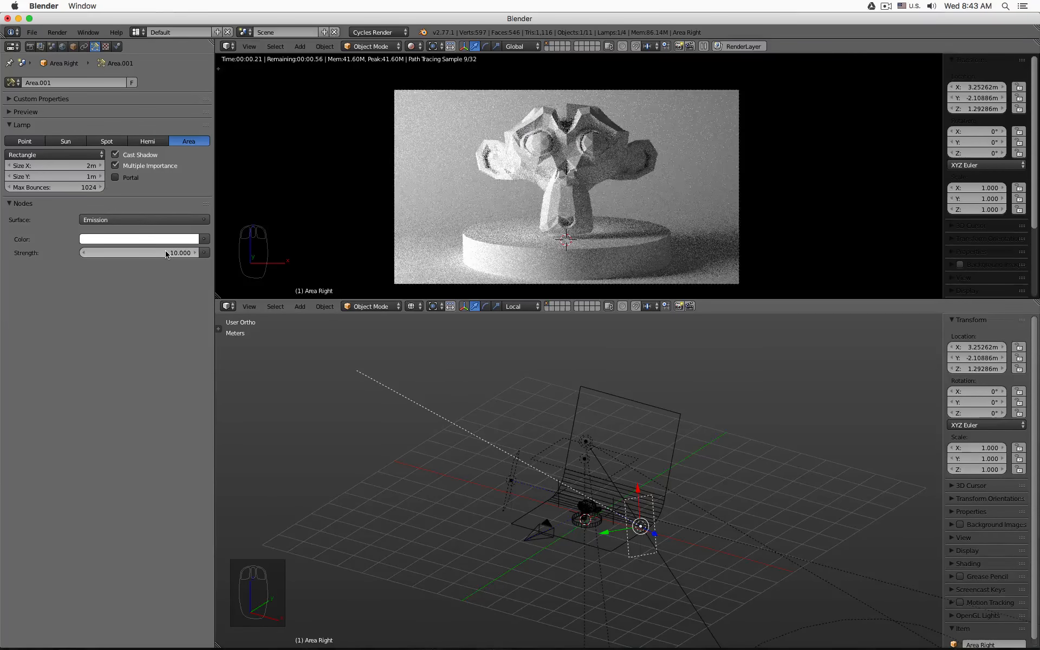
Try the right area lamp's emission strength at 20 and 30
{"action": "left_click", "coordinate": [166, 253]}
{"action": "type", "text": "20"}
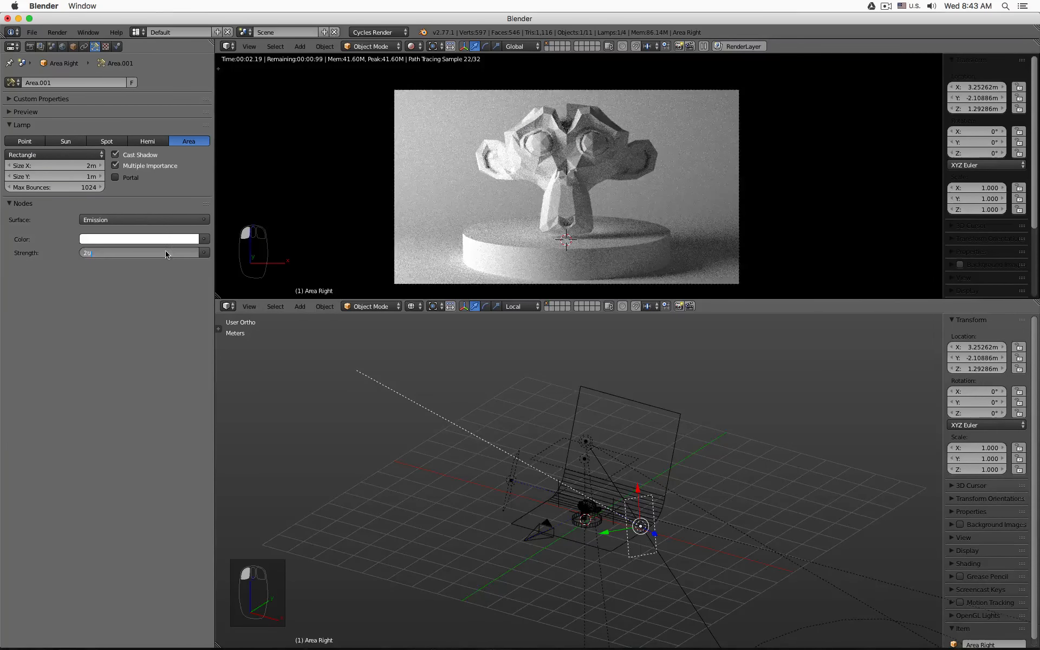
{"action": "key", "text": "Return"}
{"action": "left_click", "coordinate": [166, 253]}
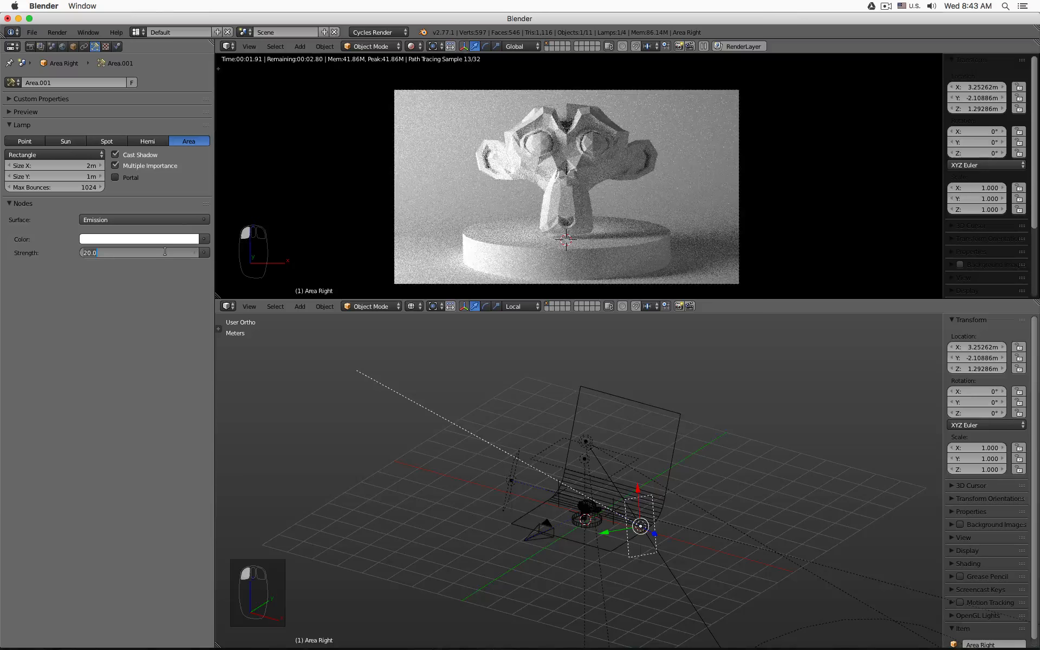
{"action": "type", "text": "30"}
{"action": "key", "text": "Return"}
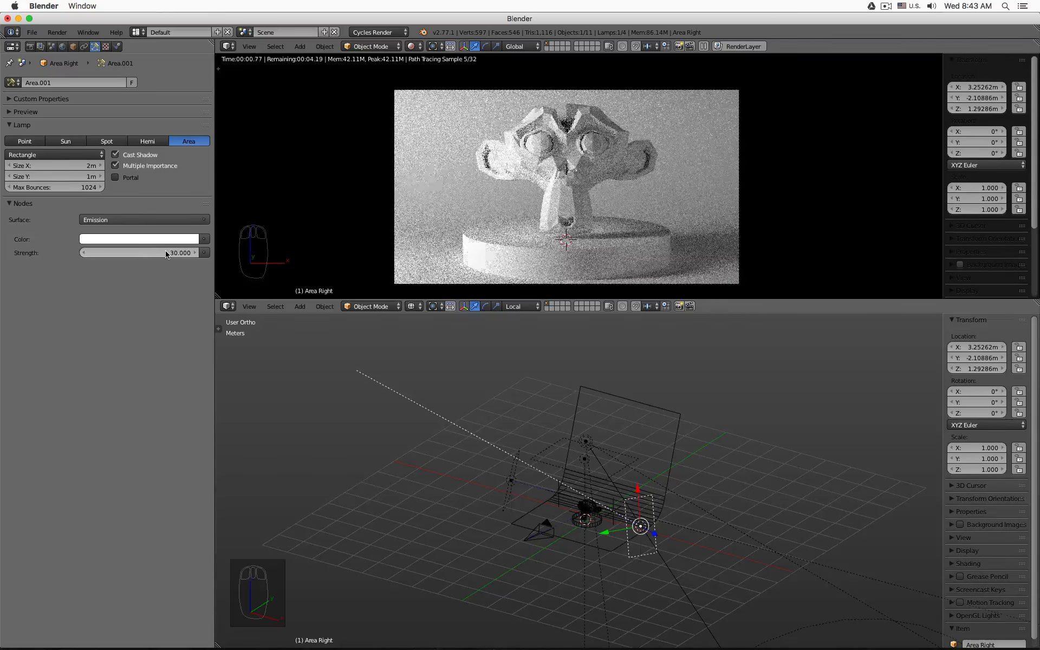
Check the left area lamp's emission strength for comparison, and set the right area lamp's strength to 50
{"action": "left_click", "coordinate": [511, 482]}
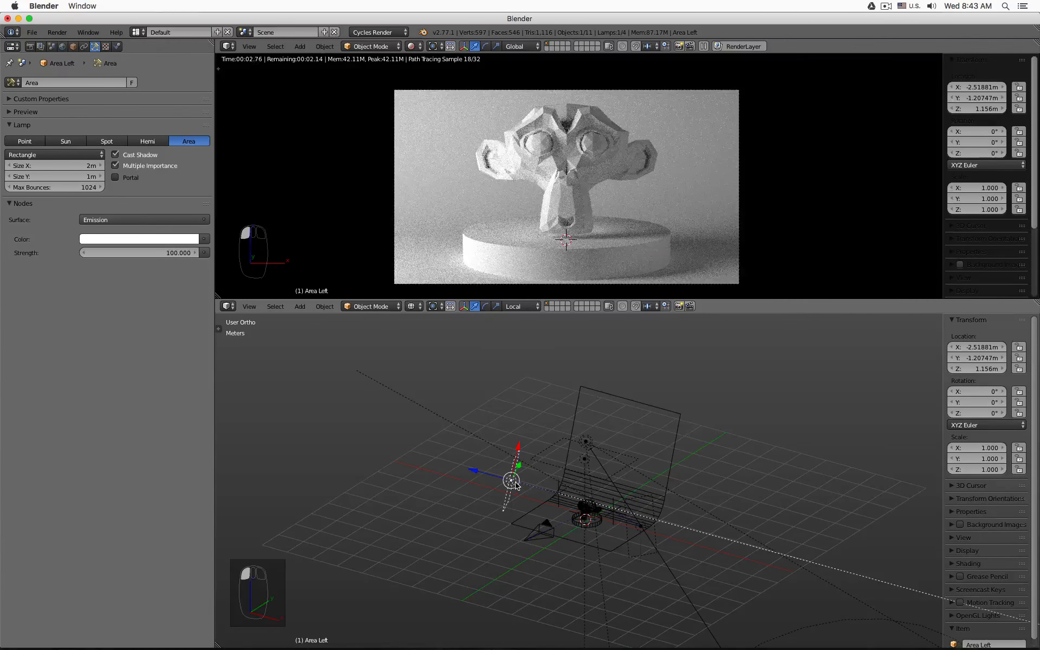
{"action": "left_click", "coordinate": [640, 526]}
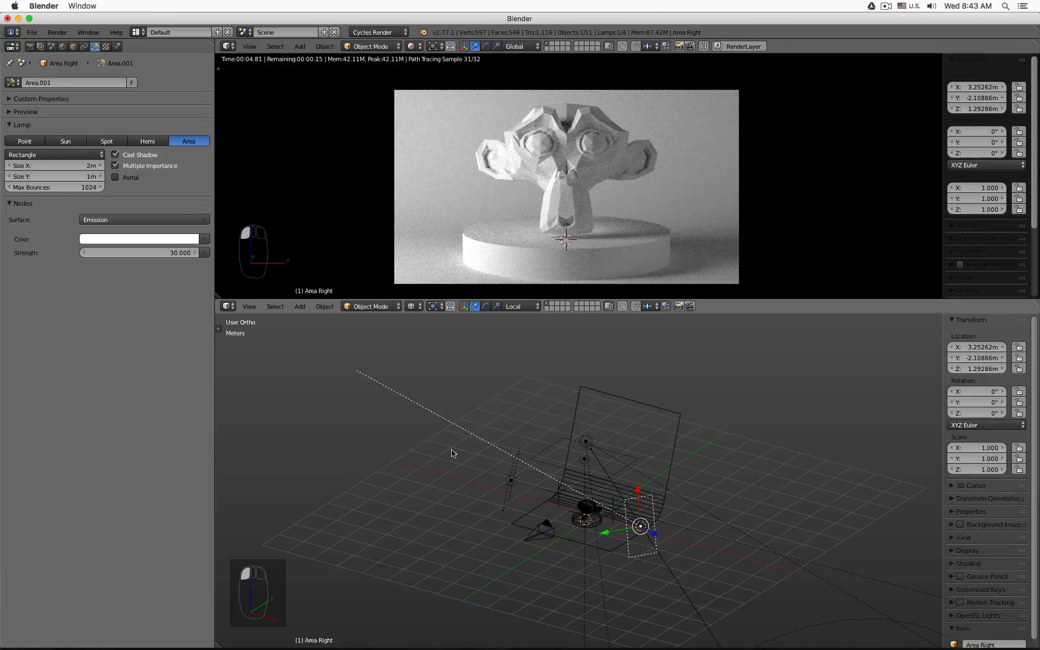
{"action": "left_click", "coordinate": [163, 252]}
{"action": "type", "text": "50"}
{"action": "key", "text": "Return"}
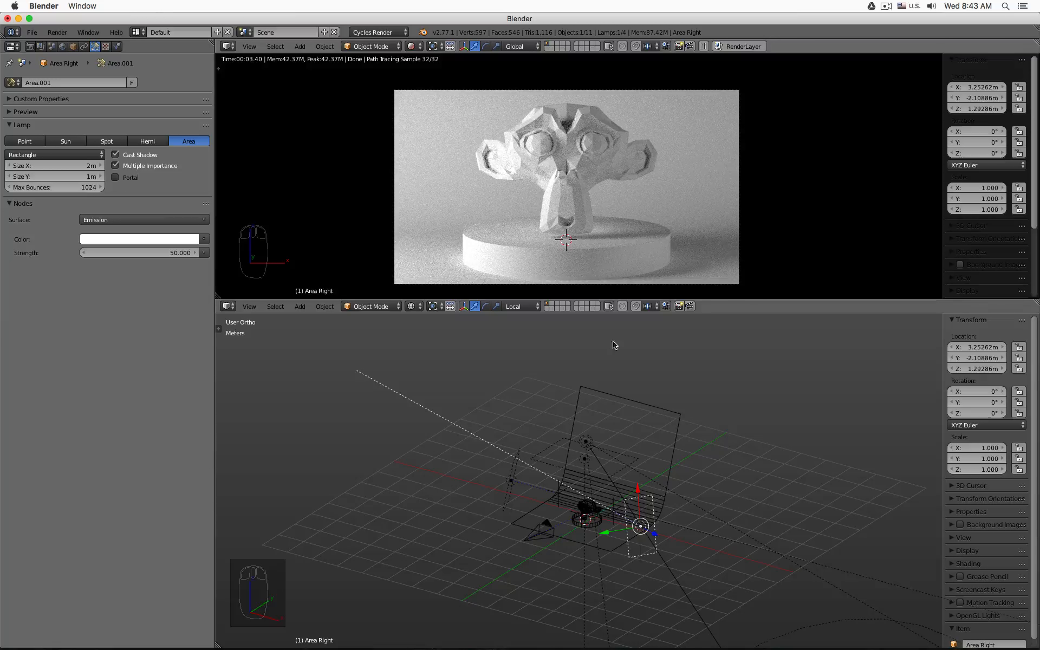
Move the left area lamp back along its local Z axis to about X -3.05 m, and set the overhead area lamp's emission strength to 20
{"action": "left_click", "coordinate": [504, 481]}
{"action": "left_click_drag", "start_coordinate": [472, 471], "coordinate": [454, 468]}
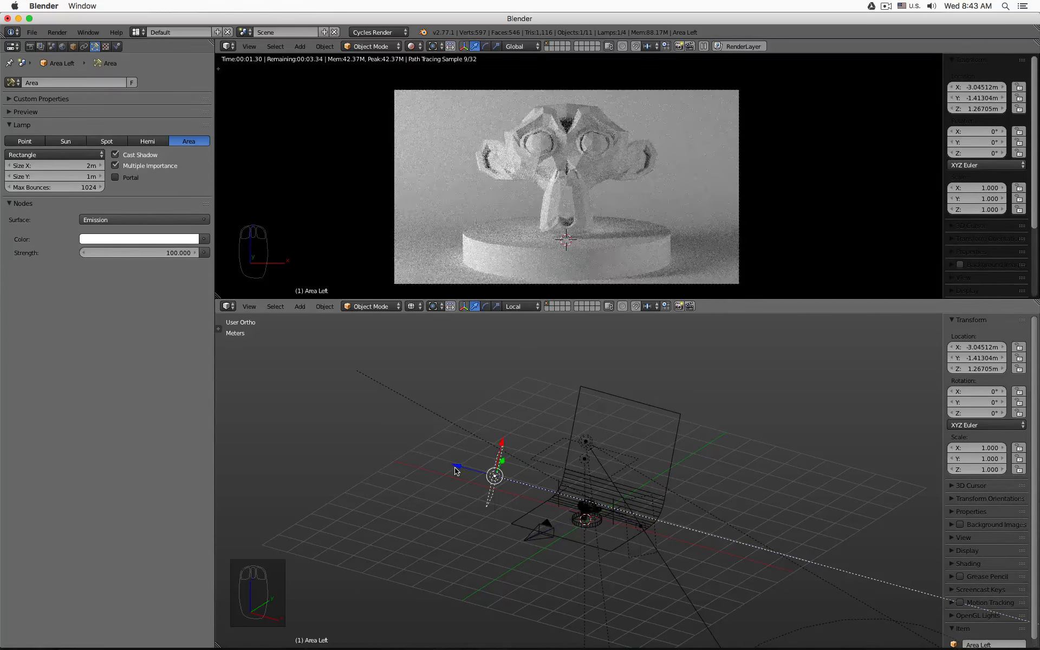
{"action": "left_click", "coordinate": [553, 449]}
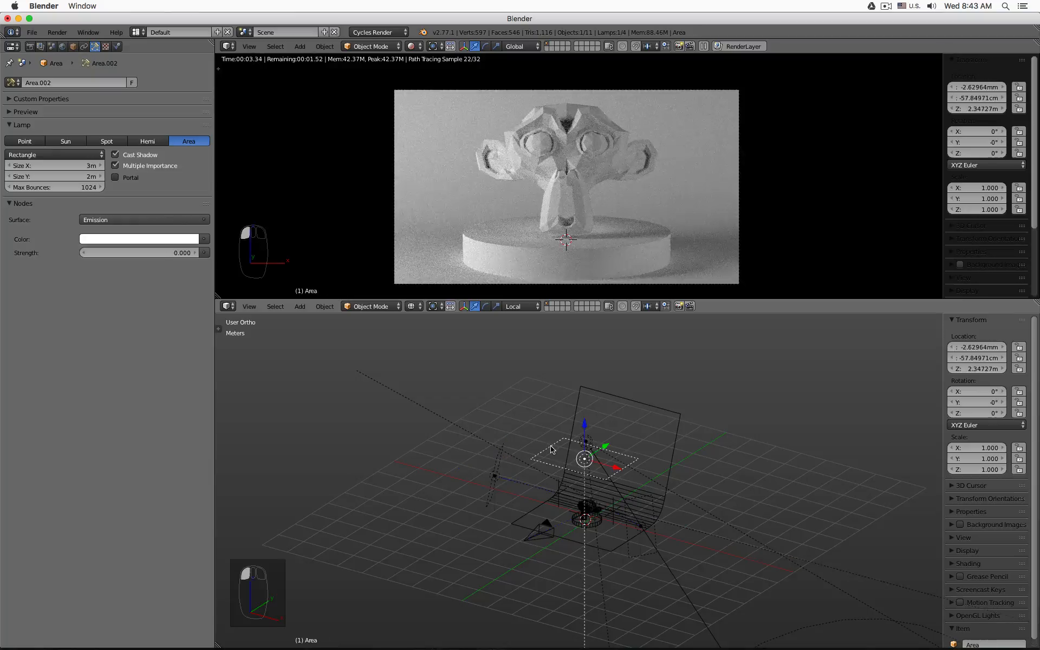
{"action": "left_click", "coordinate": [154, 253]}
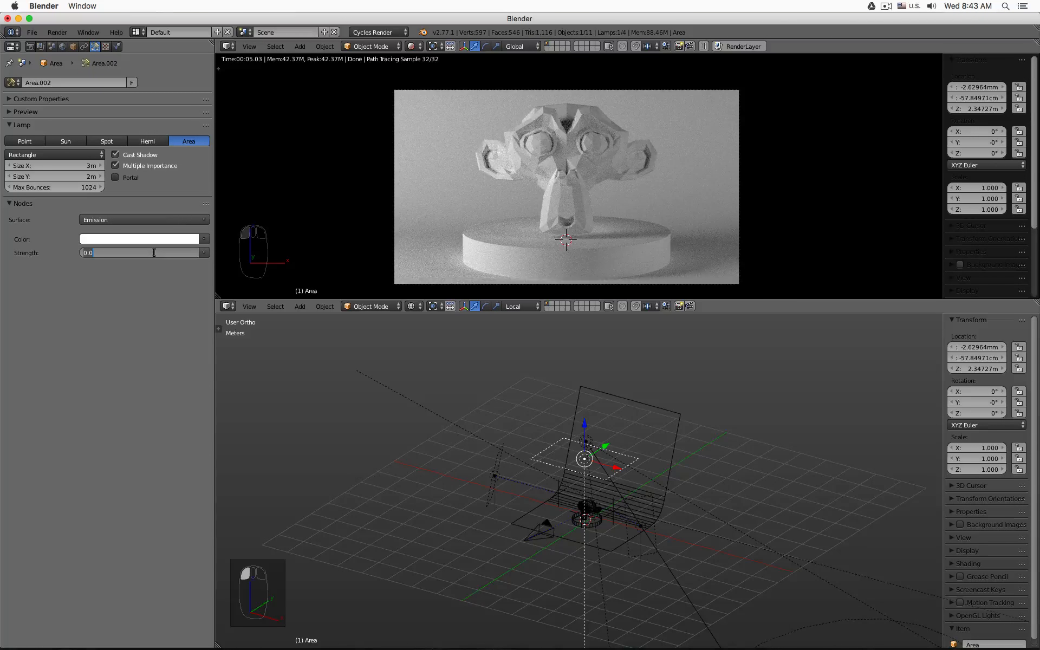
{"action": "type", "text": "20"}
{"action": "key", "text": "Return"}
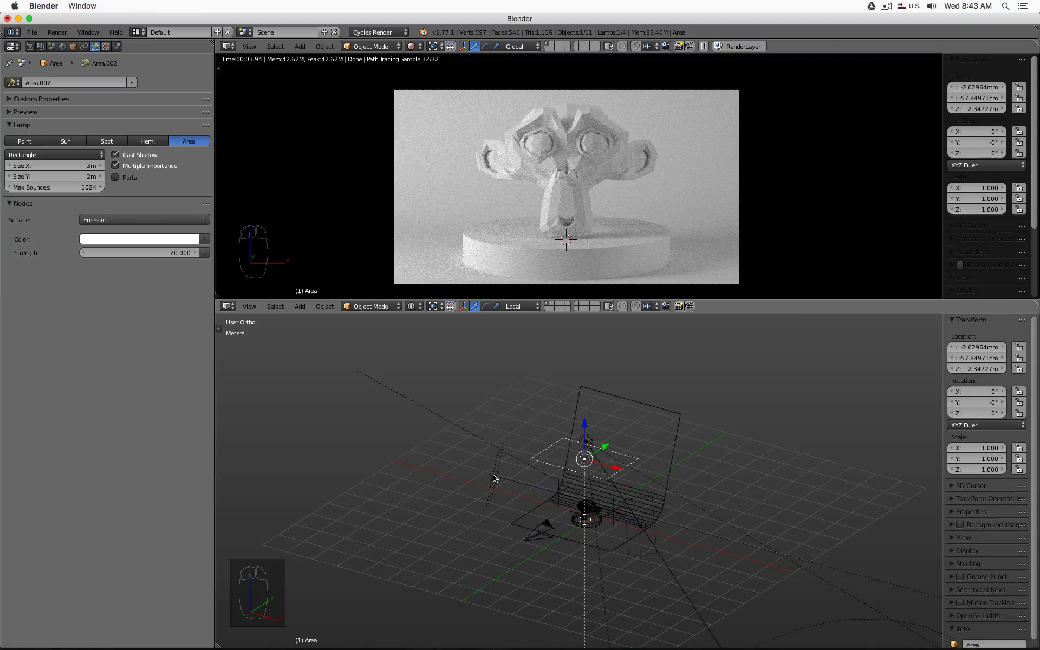
Hide the left area lamp to preview the render without it, and unhide it
{"action": "left_click", "coordinate": [493, 477]}
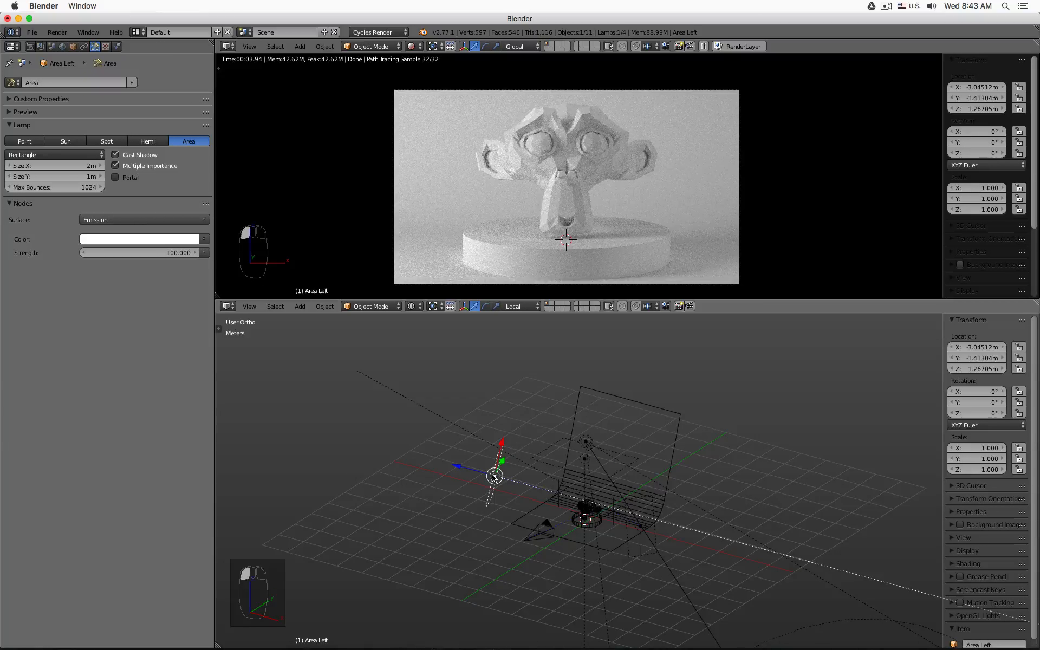
{"action": "key", "text": "h"}
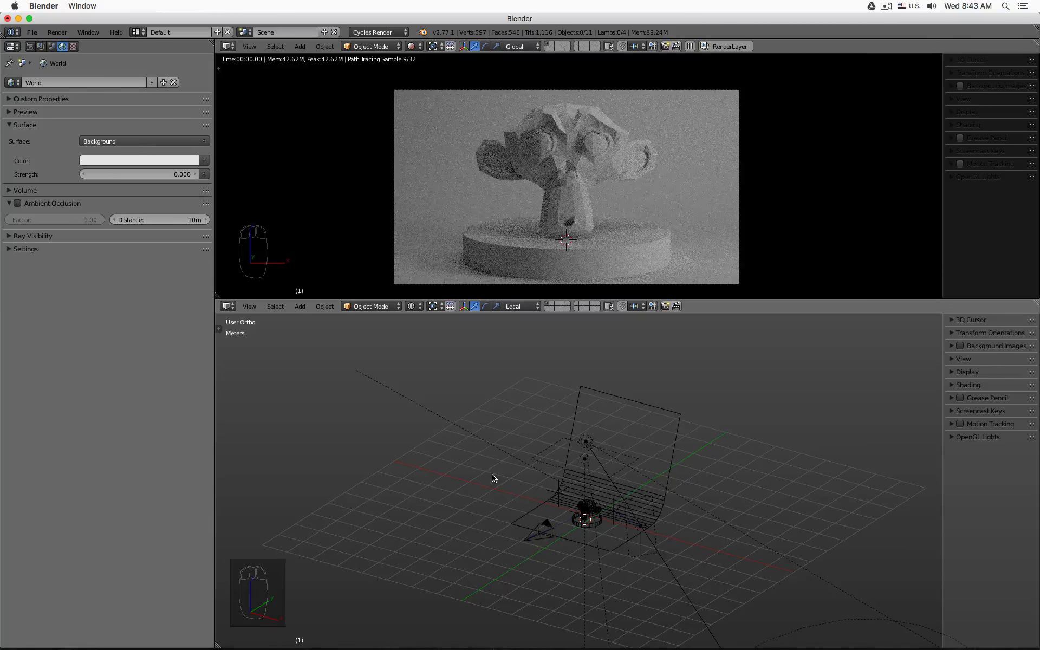
{"action": "key", "text": "alt+h"}
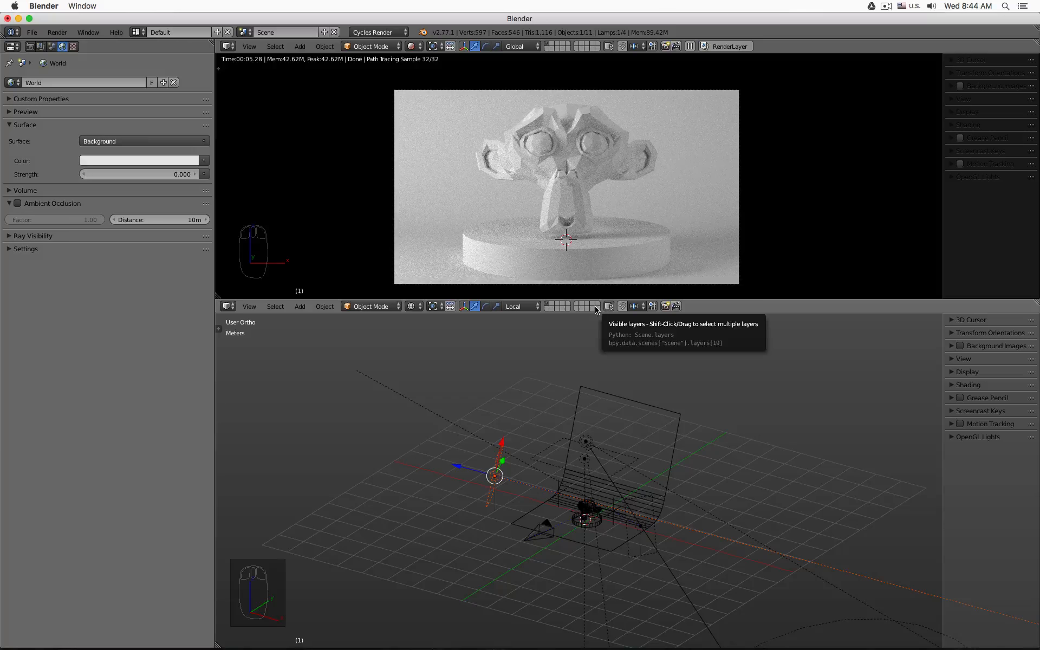
Select the camera together with its target empty and move both to a separate layer
{"action": "mouse_move", "coordinate": [520, 422]}
{"action": "middle_mouse_down"}
{"action": "mouse_move", "coordinate": [548, 428]}
{"action": "mouse_move", "coordinate": [502, 424]}
{"action": "middle_mouse_up"}
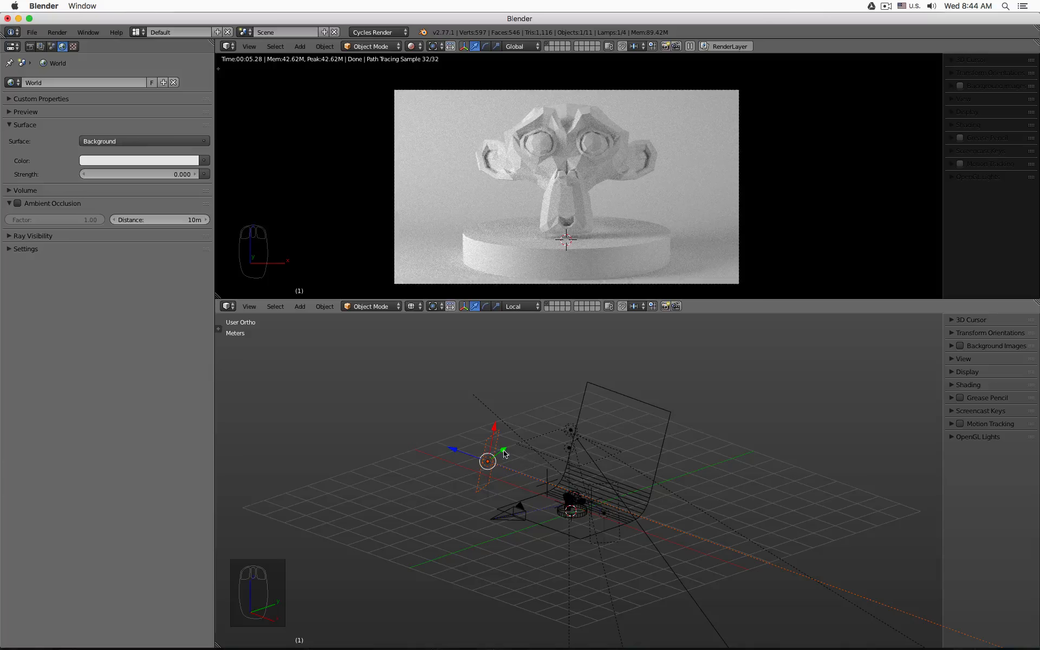
{"action": "middle_click_drag", "start_coordinate": [476, 410], "coordinate": [512, 413]}
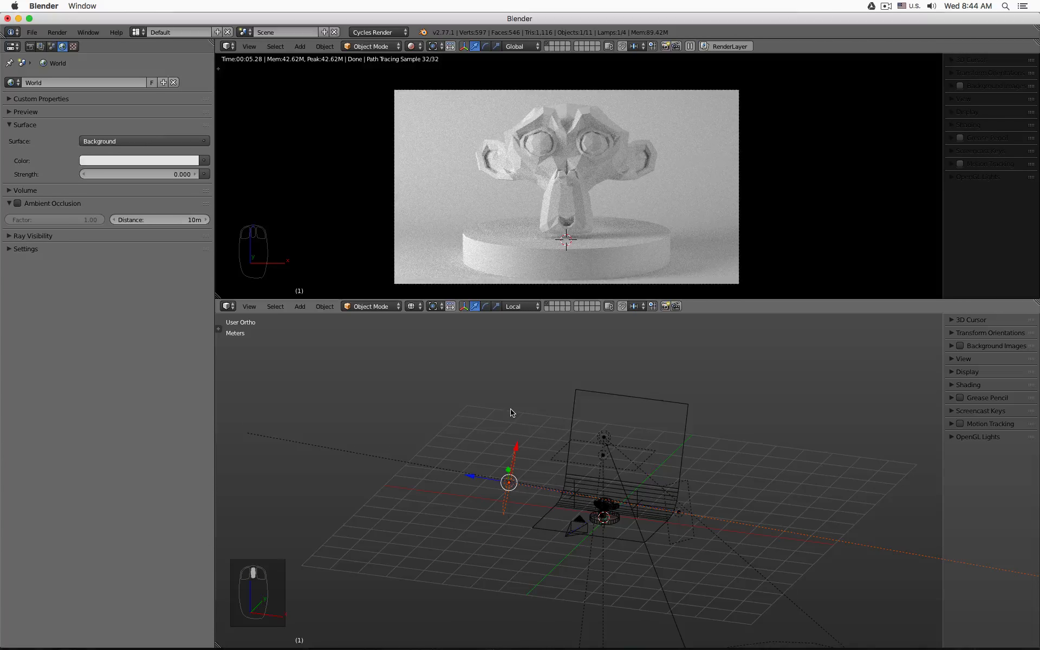
{"action": "middle_click_drag", "start_coordinate": [587, 510], "coordinate": [517, 530]}
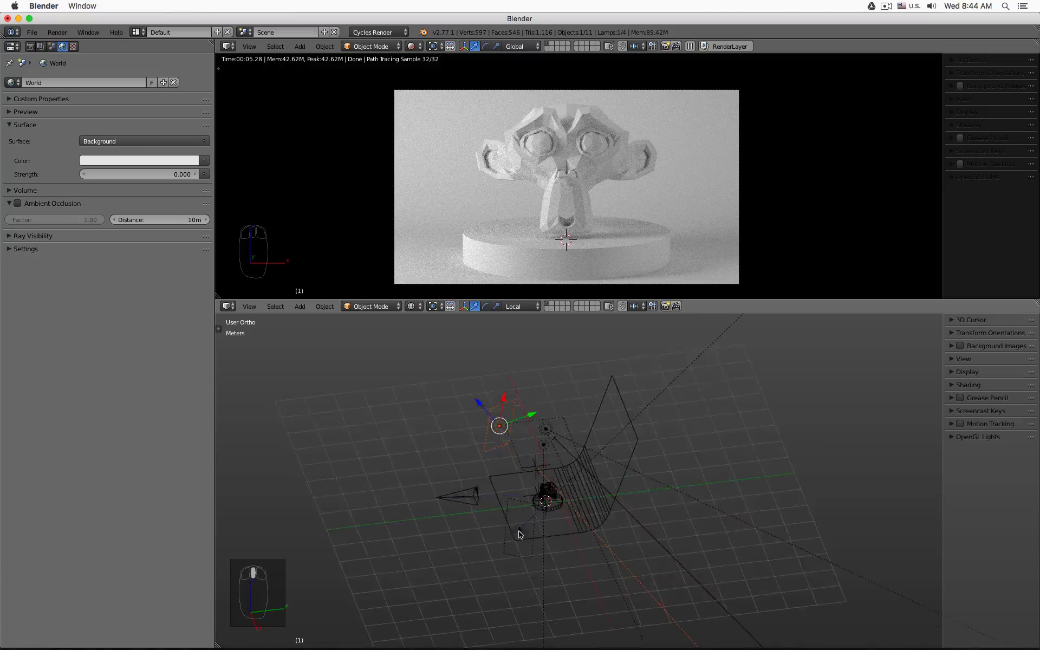
{"action": "scroll", "coordinate": [534, 509], "scroll_direction": "up", "scroll_amount": 7}
{"action": "left_click", "coordinate": [511, 455]}
{"action": "left_click", "coordinate": [317, 450], "text": "shift"}
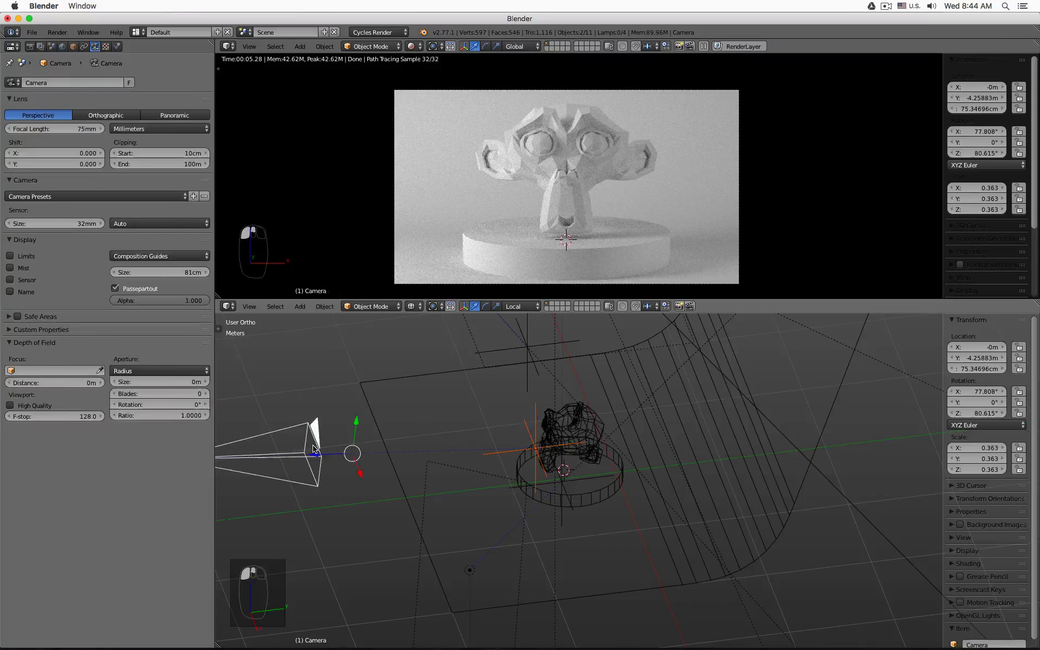
{"action": "scroll", "coordinate": [411, 373], "scroll_direction": "down", "scroll_amount": 5}
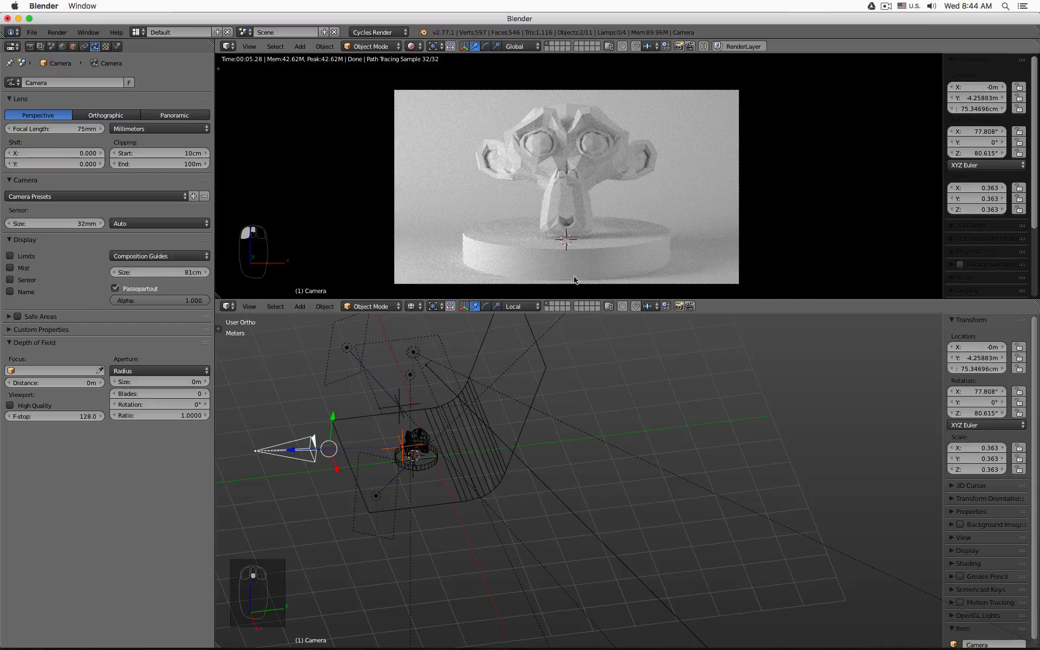
{"action": "key", "text": "m"}
{"action": "left_click", "coordinate": [644, 401]}
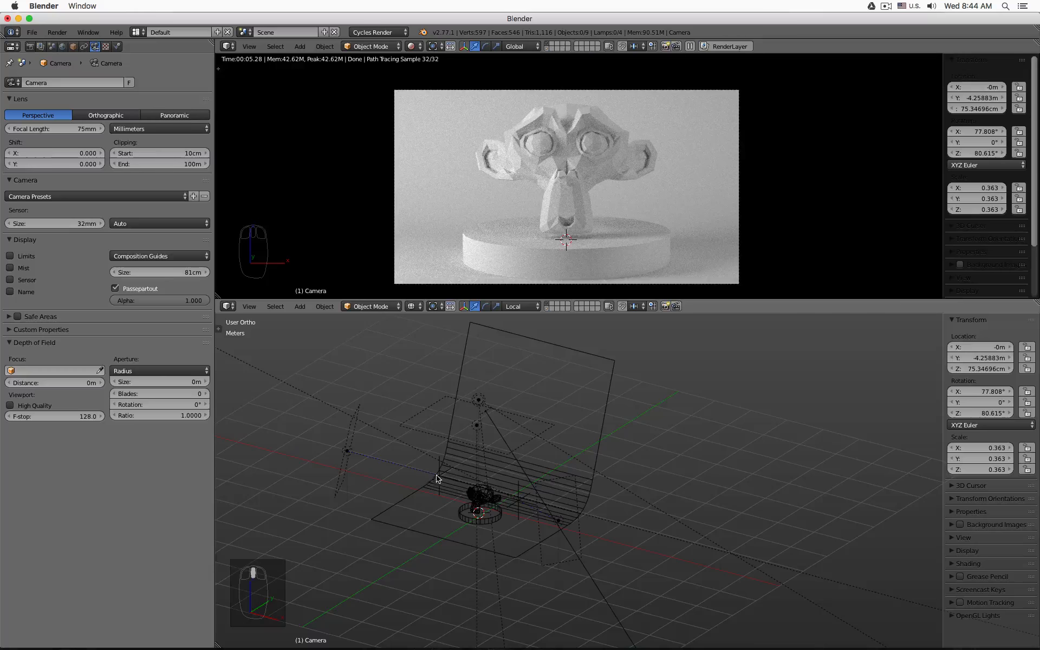
Select the left area lamp together with its target empty and move both to their own layer
{"action": "mouse_move", "coordinate": [436, 477]}
{"action": "middle_mouse_down"}
{"action": "mouse_move", "coordinate": [418, 476]}
{"action": "mouse_move", "coordinate": [423, 464]}
{"action": "middle_mouse_up"}
{"action": "left_click", "coordinate": [422, 465]}
{"action": "right_click", "coordinate": [339, 440], "text": "shift"}
{"action": "key", "text": "m"}
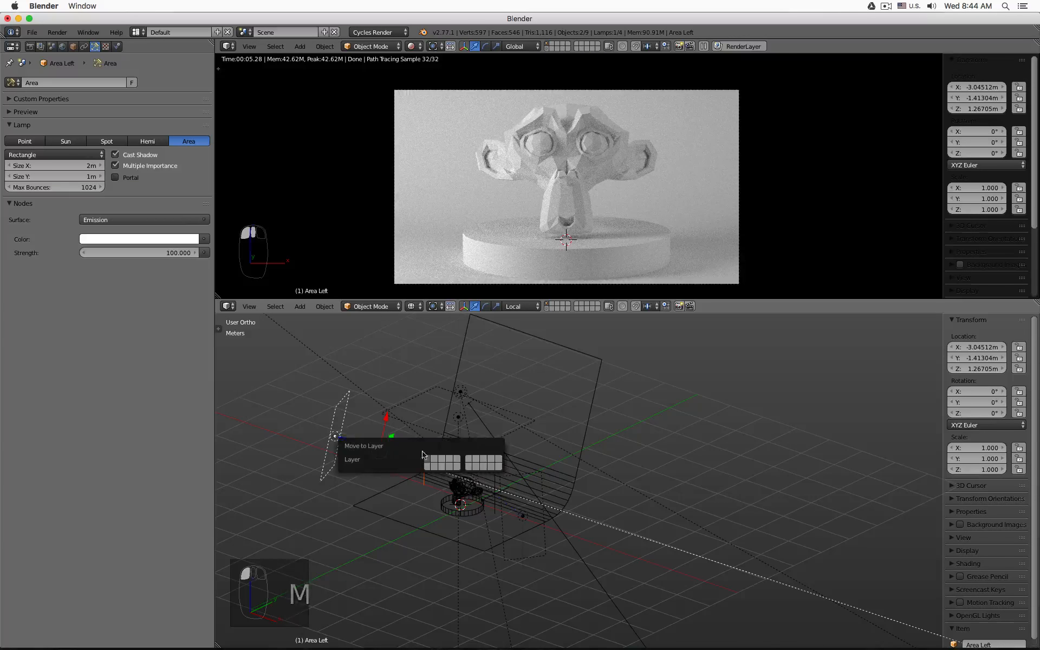
{"action": "left_click", "coordinate": [435, 467]}
Select the right area lamp with its target empty and move the pair to the layer after the left lamp's
{"action": "left_click", "coordinate": [513, 516]}
{"action": "middle_click_drag", "start_coordinate": [512, 516], "coordinate": [628, 515]}
{"action": "left_click", "coordinate": [621, 512]}
{"action": "right_click", "coordinate": [699, 520], "text": "shift"}
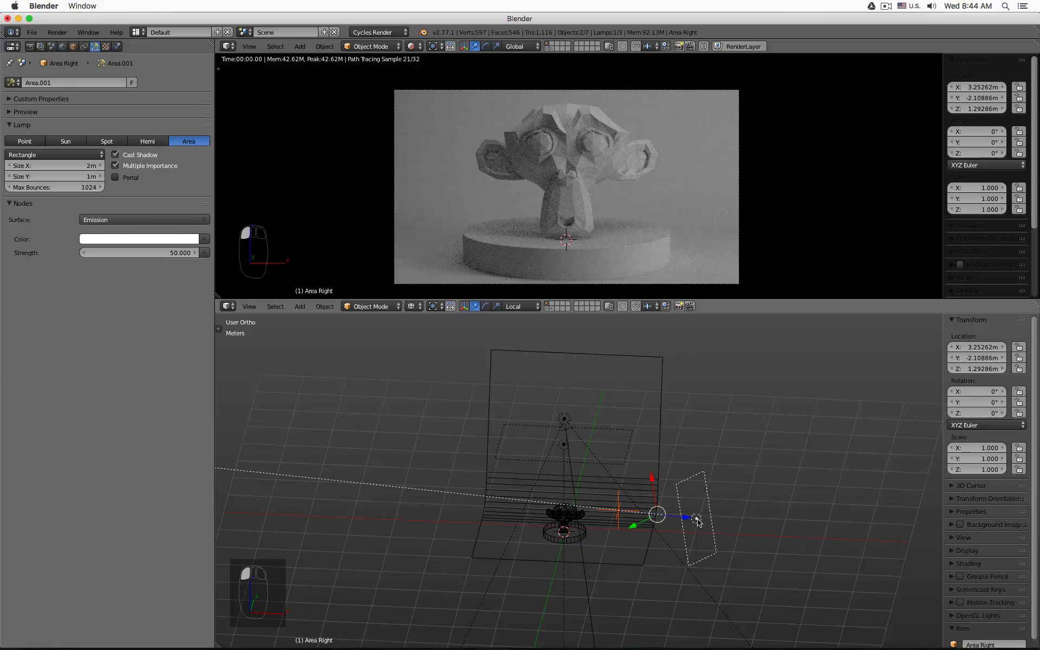
{"action": "key", "text": "m"}
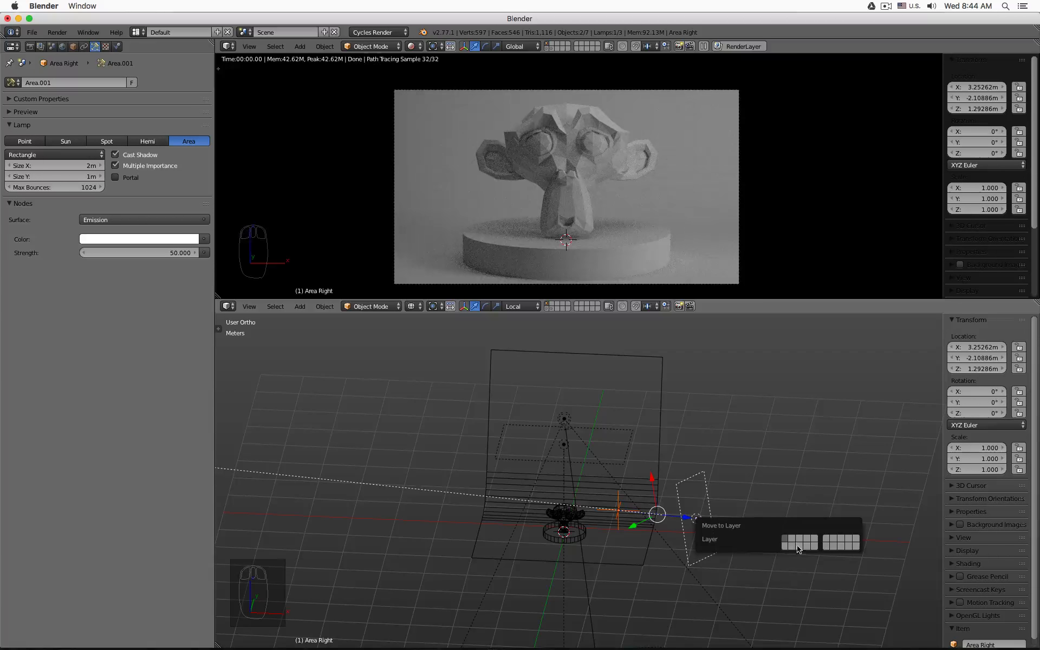
{"action": "left_click", "coordinate": [799, 550]}
Move the overhead area lamp to its own layer and the spot lamp to another one
{"action": "right_click", "coordinate": [626, 464]}
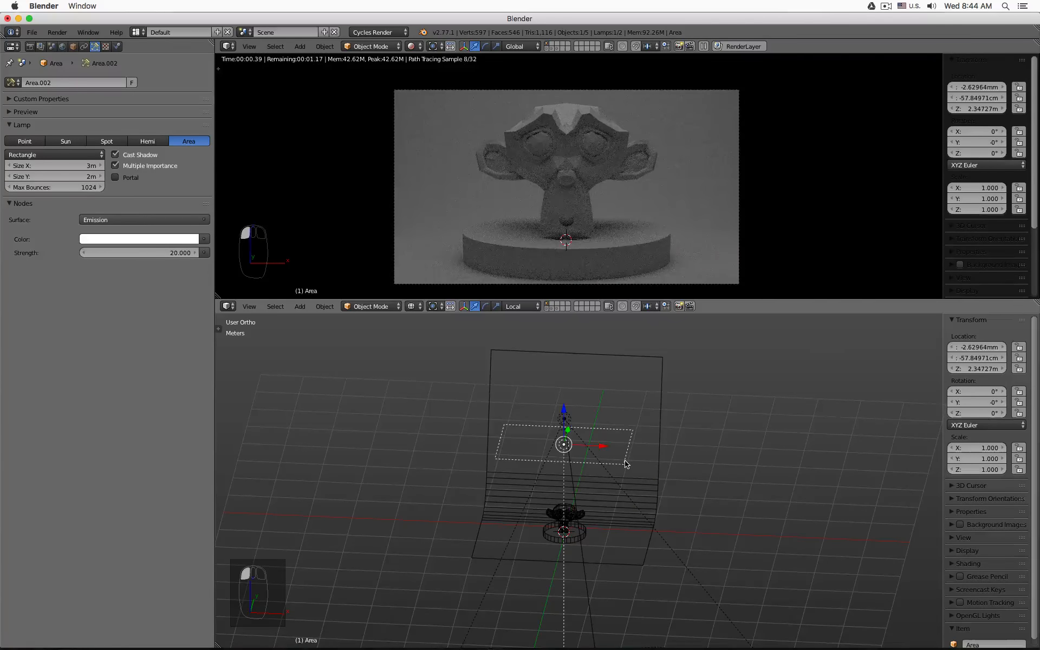
{"action": "key", "text": "m"}
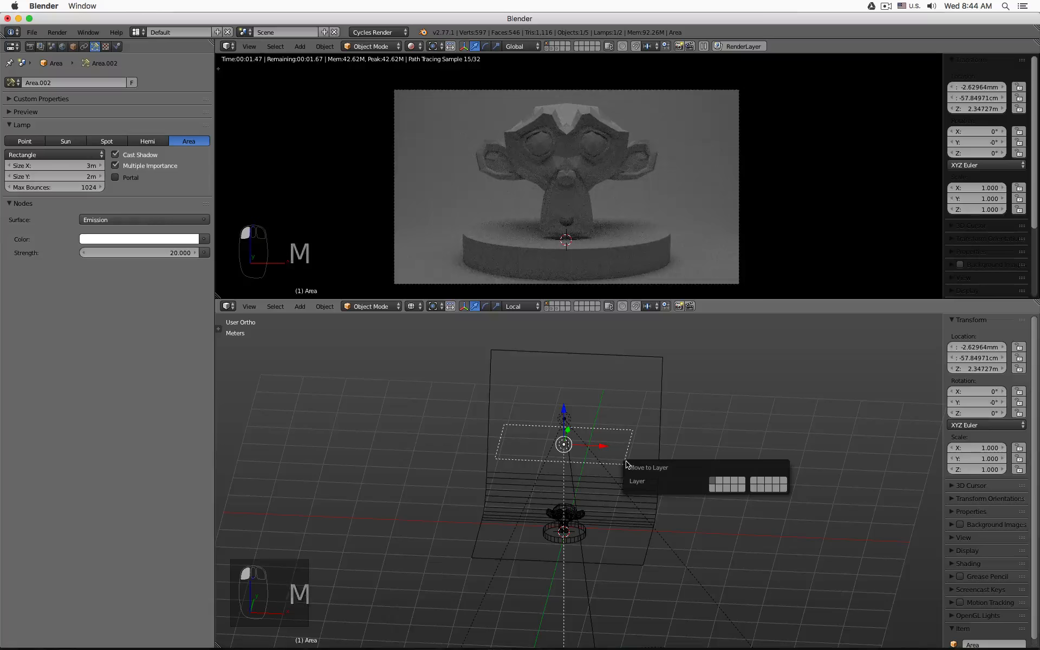
{"action": "left_click", "coordinate": [735, 490]}
{"action": "key", "text": "m"}
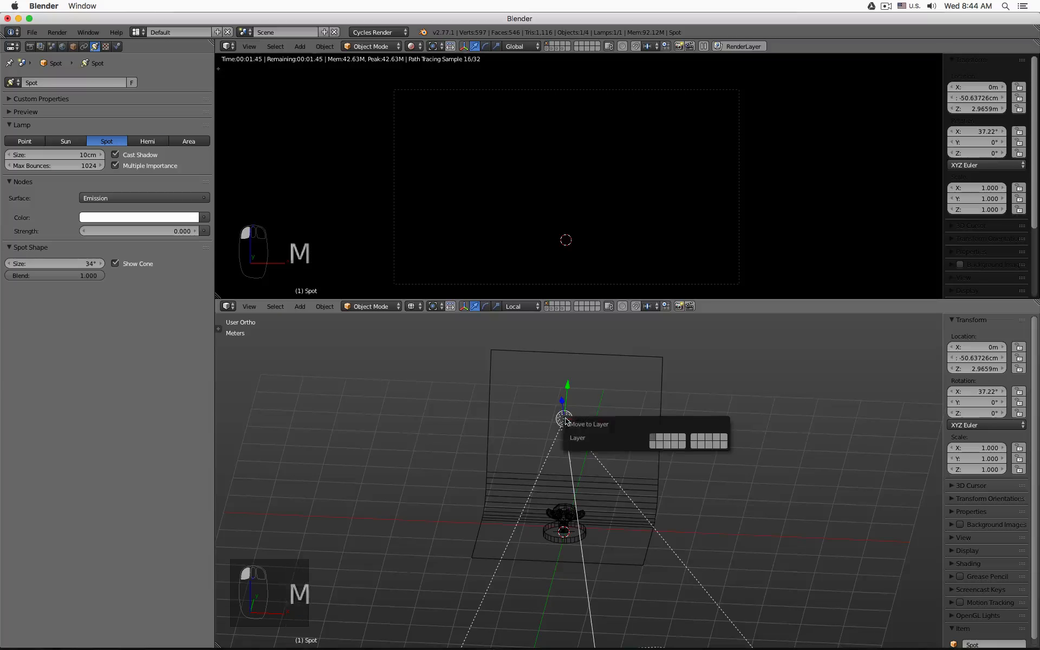
{"action": "left_click", "coordinate": [688, 442]}
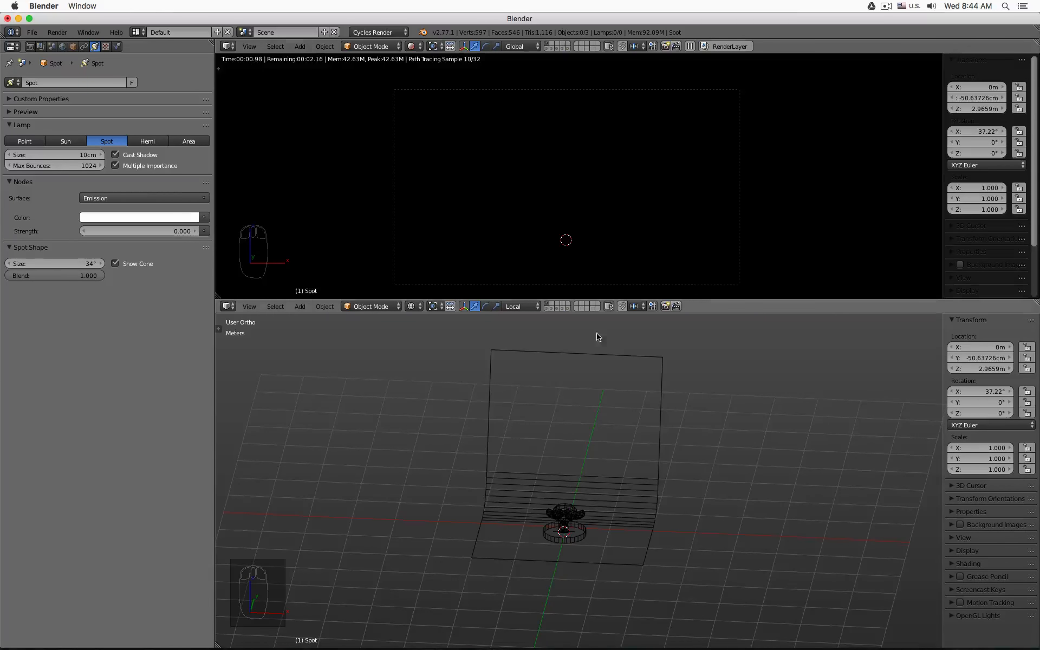
Make the layers of the left and right area lamps visible alongside the main scene layer
{"action": "left_click", "coordinate": [550, 308], "text": "shift"}
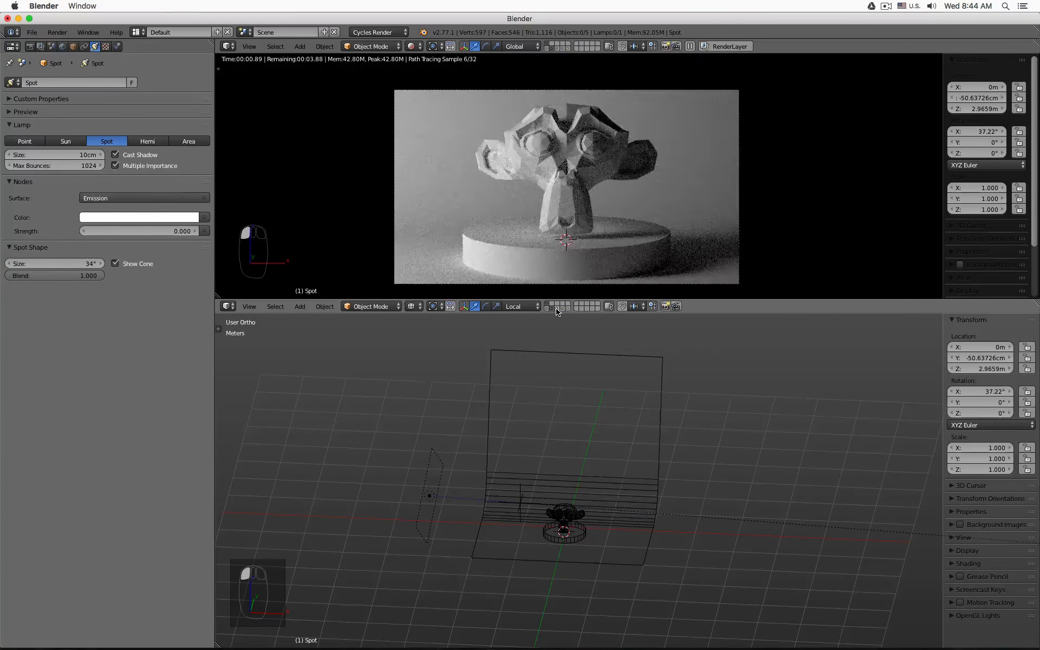
{"action": "left_click", "coordinate": [553, 309], "text": "shift"}
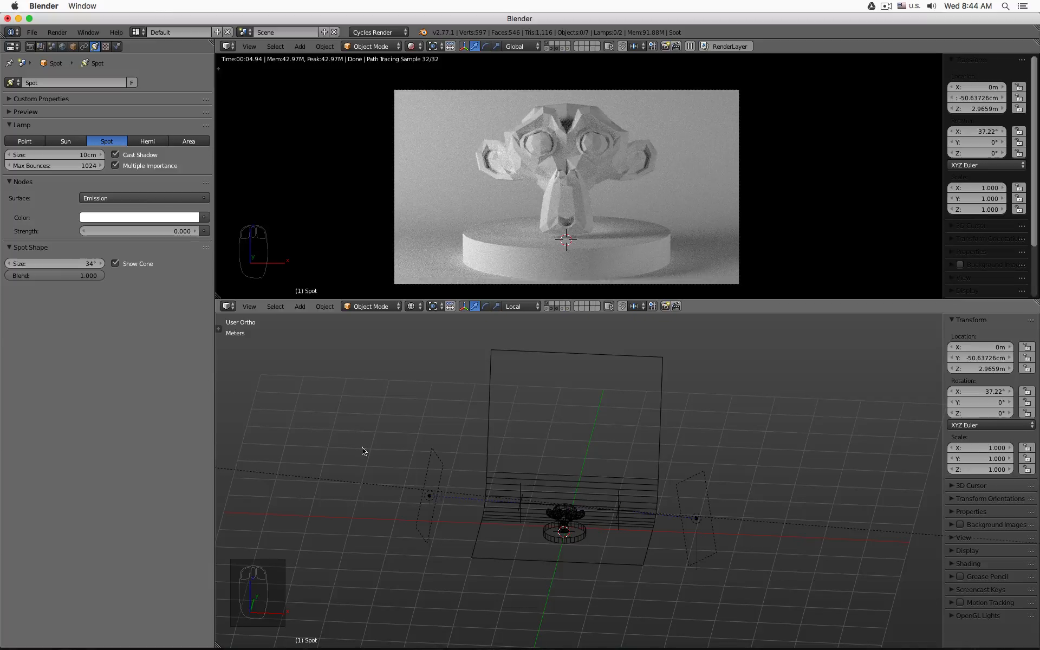
Switch the properties editor area to the Outliner
{"action": "left_click", "coordinate": [12, 46]}
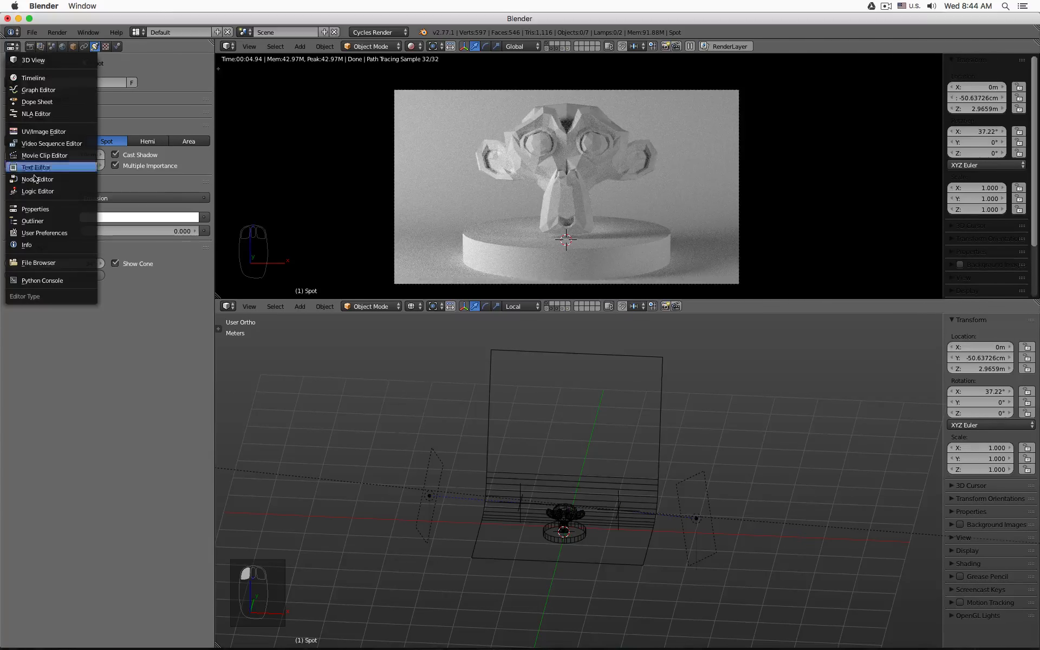
{"action": "left_click", "coordinate": [36, 221]}
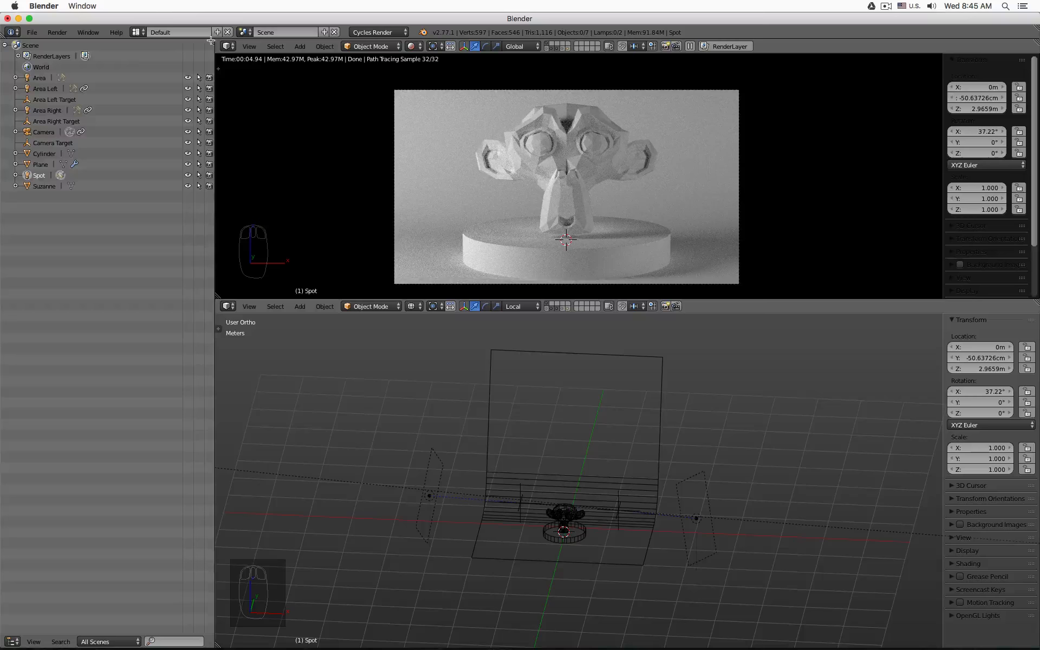
Split the Outliner area into two stacked areas and switch the upper one to the Properties editor
{"action": "left_click_drag", "start_coordinate": [212, 42], "coordinate": [198, 367]}
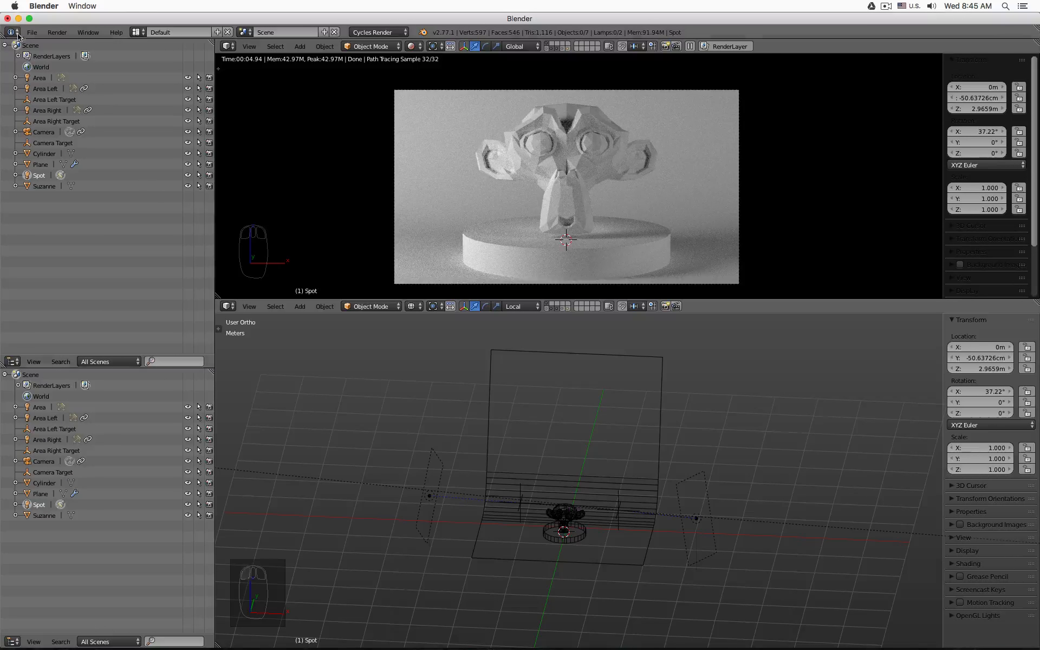
{"action": "left_click", "coordinate": [13, 361]}
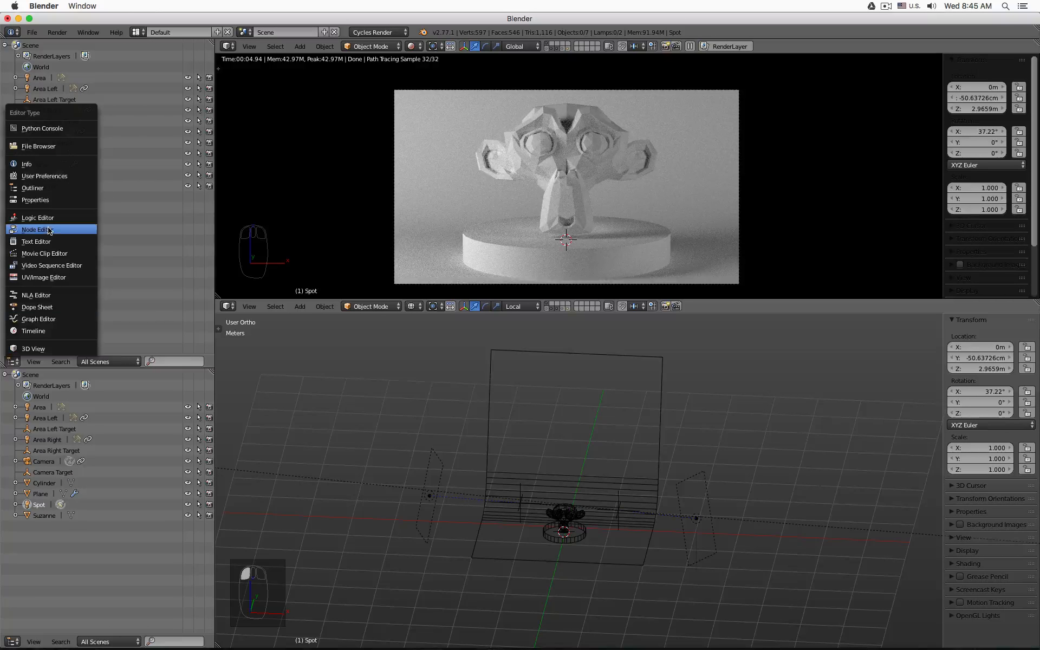
{"action": "left_click", "coordinate": [35, 200]}
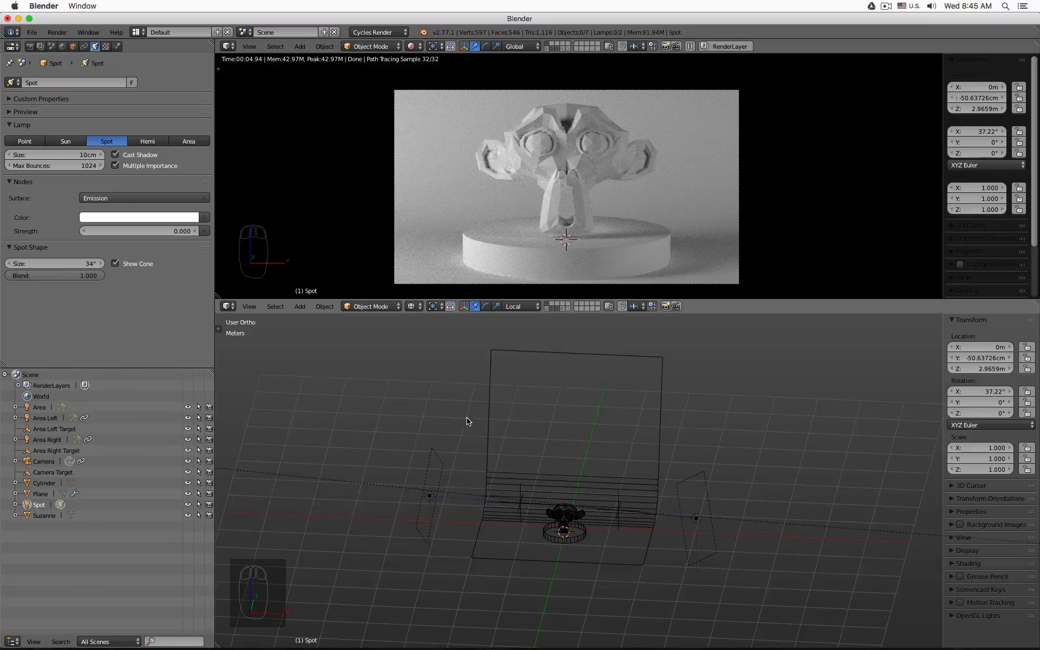
Select the left area lamp and hide it to compare the rendered result without its light
{"action": "middle_click_drag", "start_coordinate": [471, 421], "coordinate": [448, 414]}
{"action": "left_click", "coordinate": [383, 442]}
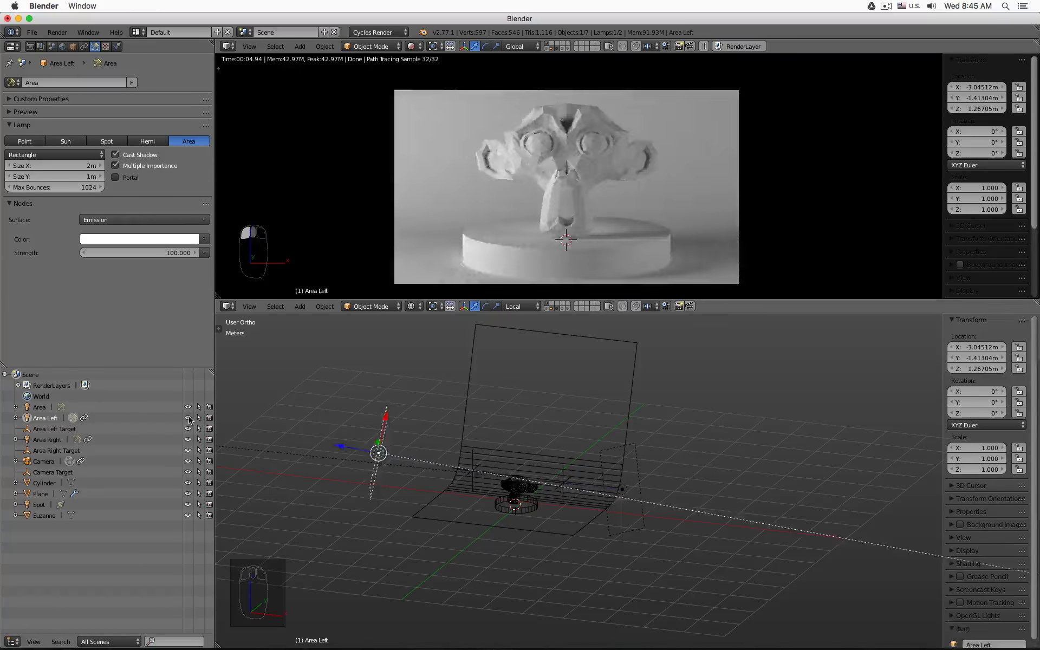
{"action": "key", "text": "h"}
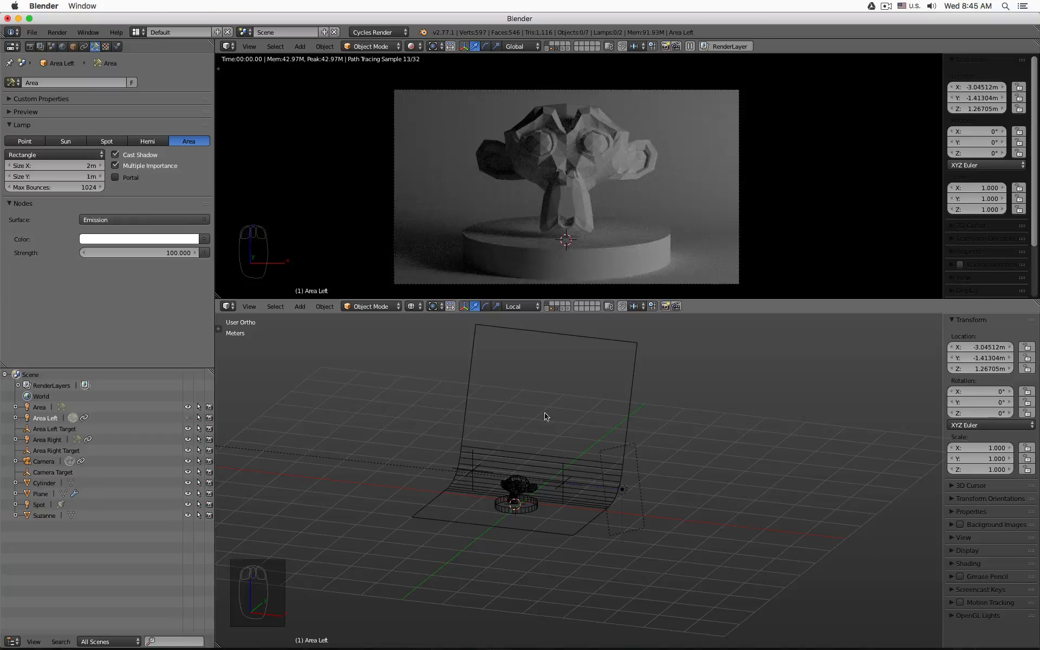
Add the layers holding the overhead area lamp and the spot lamp to the visible layers
{"action": "left_click", "coordinate": [563, 309], "text": "shift"}
{"action": "left_click", "coordinate": [567, 308], "text": "shift"}
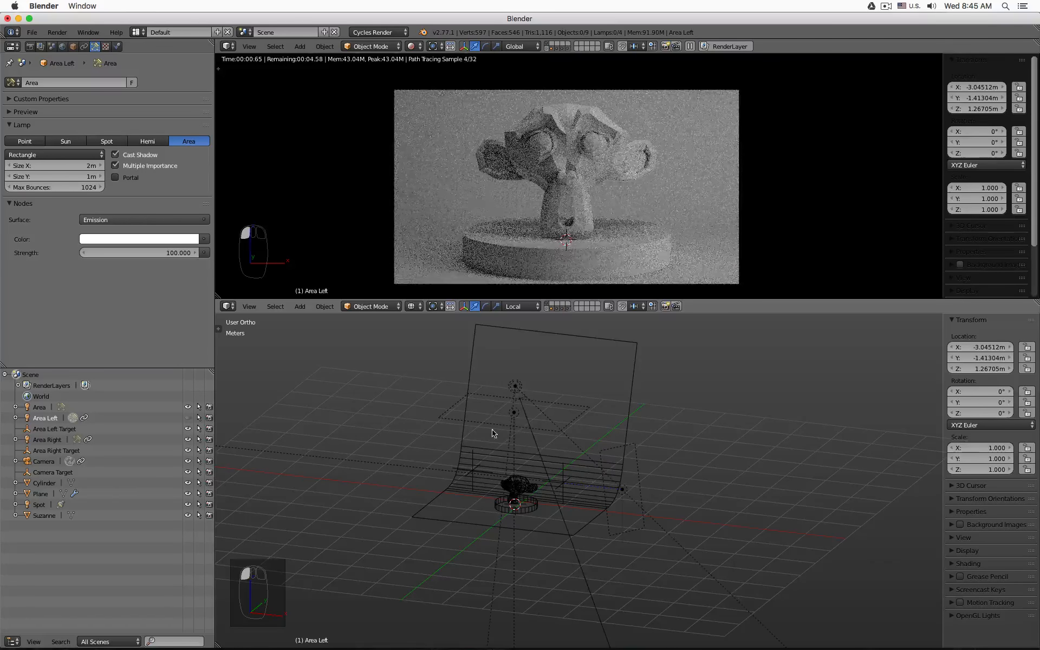
Hide the overhead area lamp and show it again to compare its light, and unhide the left area lamp
{"action": "right_click", "coordinate": [513, 414]}
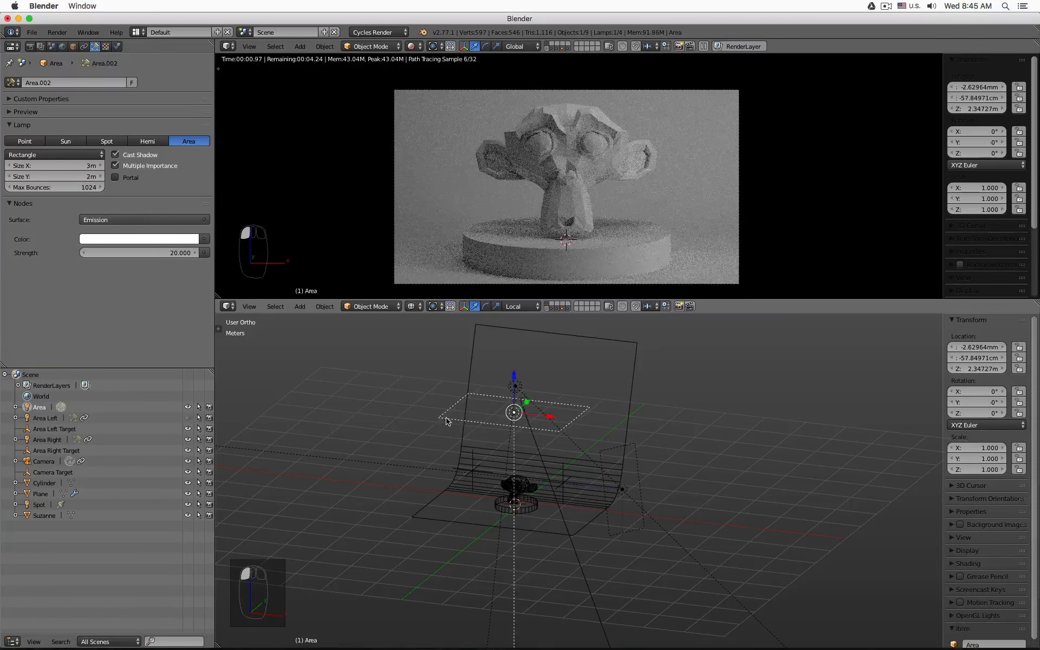
{"action": "left_click", "coordinate": [188, 407]}
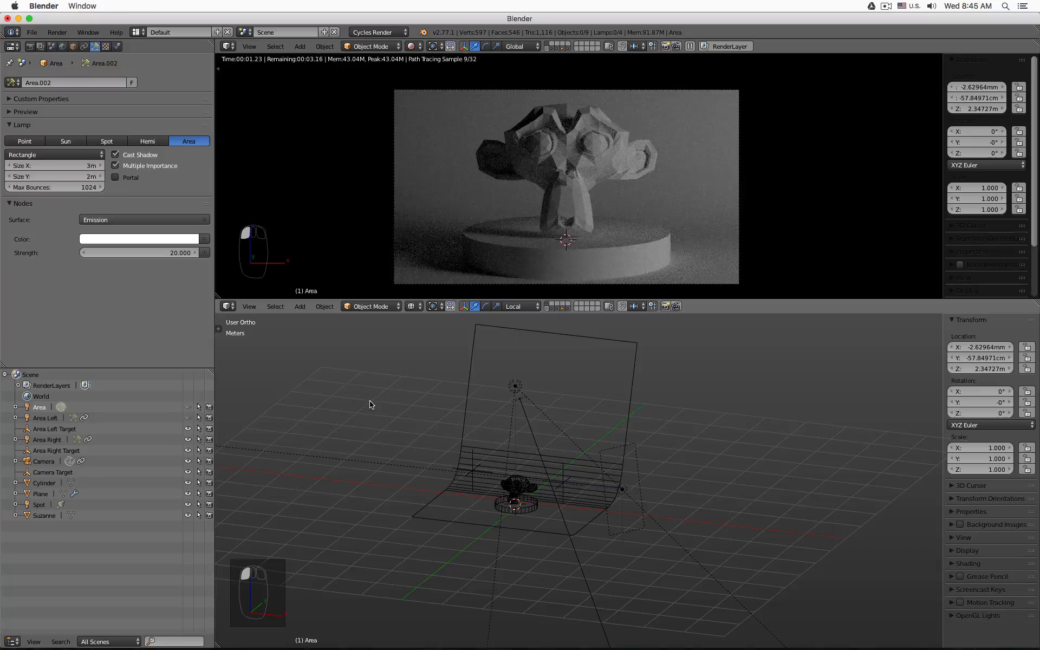
{"action": "left_click", "coordinate": [188, 407]}
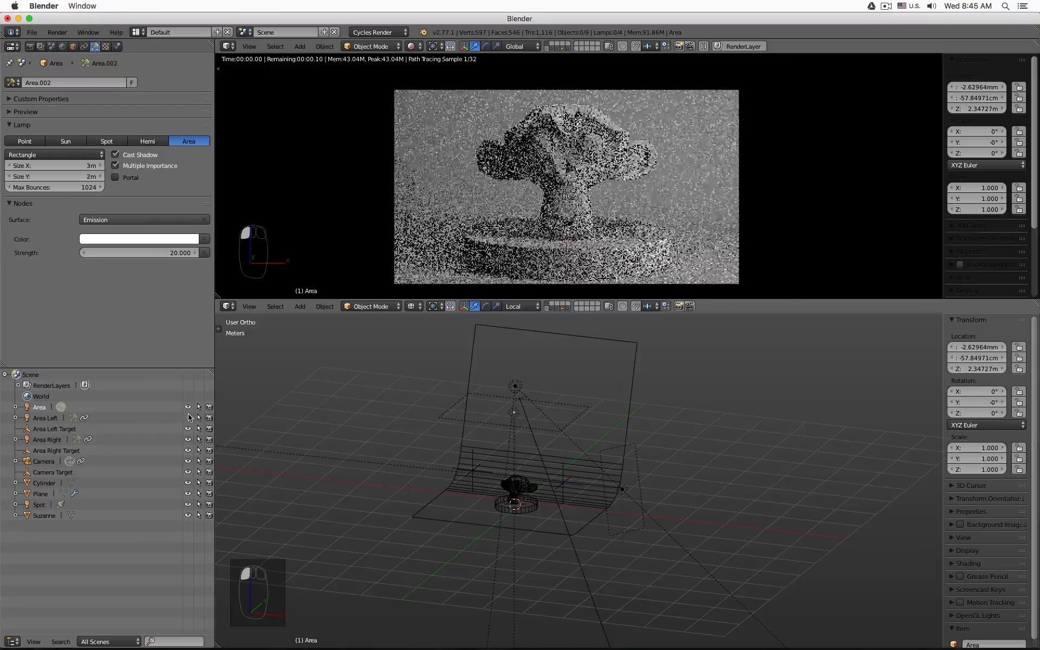
{"action": "left_click", "coordinate": [188, 418]}
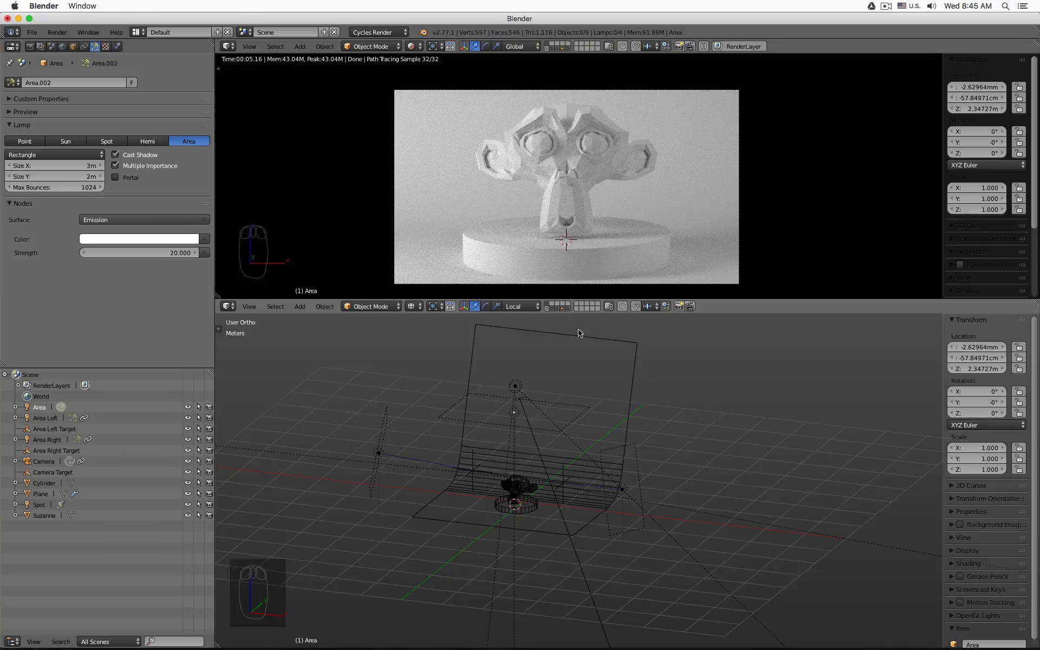
Turn off the layers of the left, right and overhead area lamps to render the scene without their light
{"action": "left_click", "coordinate": [559, 309], "text": "shift"}
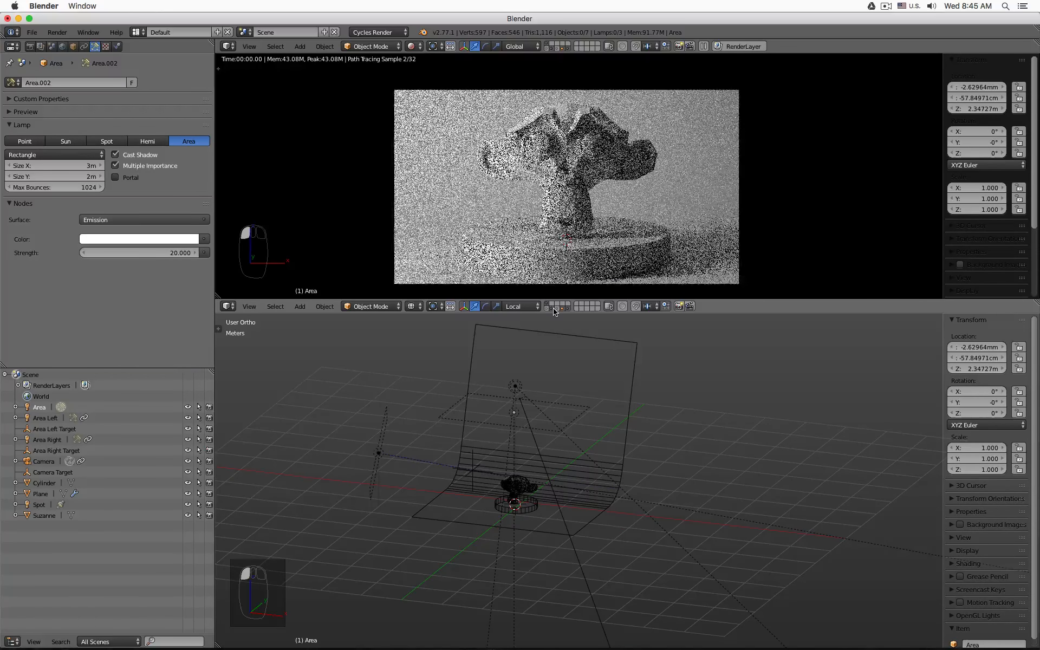
{"action": "left_click", "coordinate": [554, 310], "text": "shift"}
{"action": "left_click", "coordinate": [564, 310], "text": "shift"}
{"action": "left_click", "coordinate": [564, 310], "text": "shift"}
{"action": "left_click", "coordinate": [564, 310], "text": "shift"}
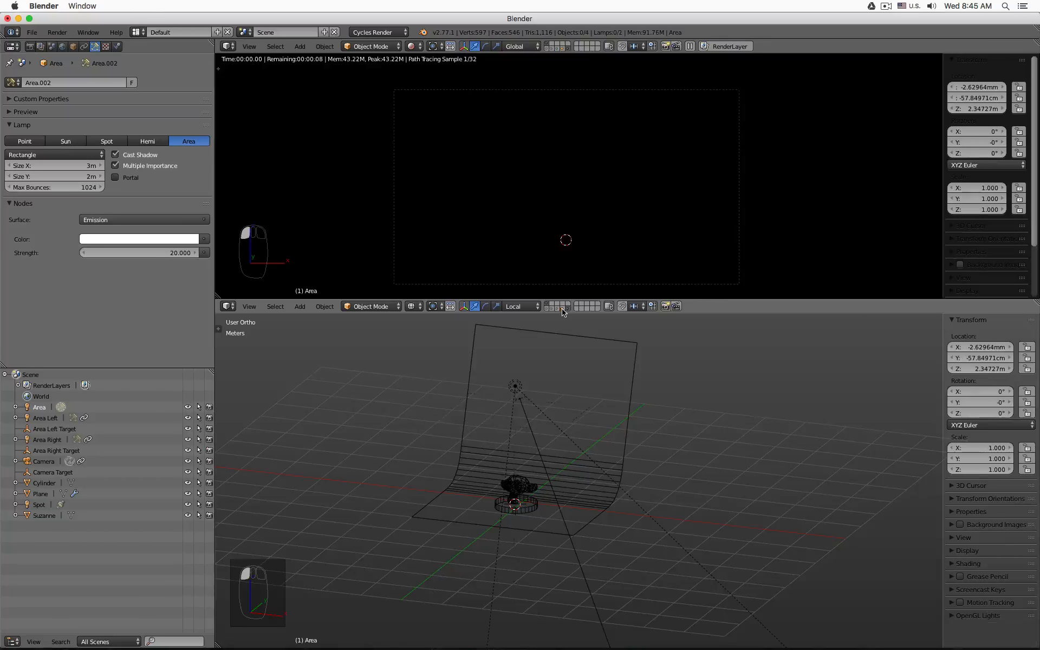
Set the world background strength to 0.1
{"action": "left_click", "coordinate": [63, 47]}
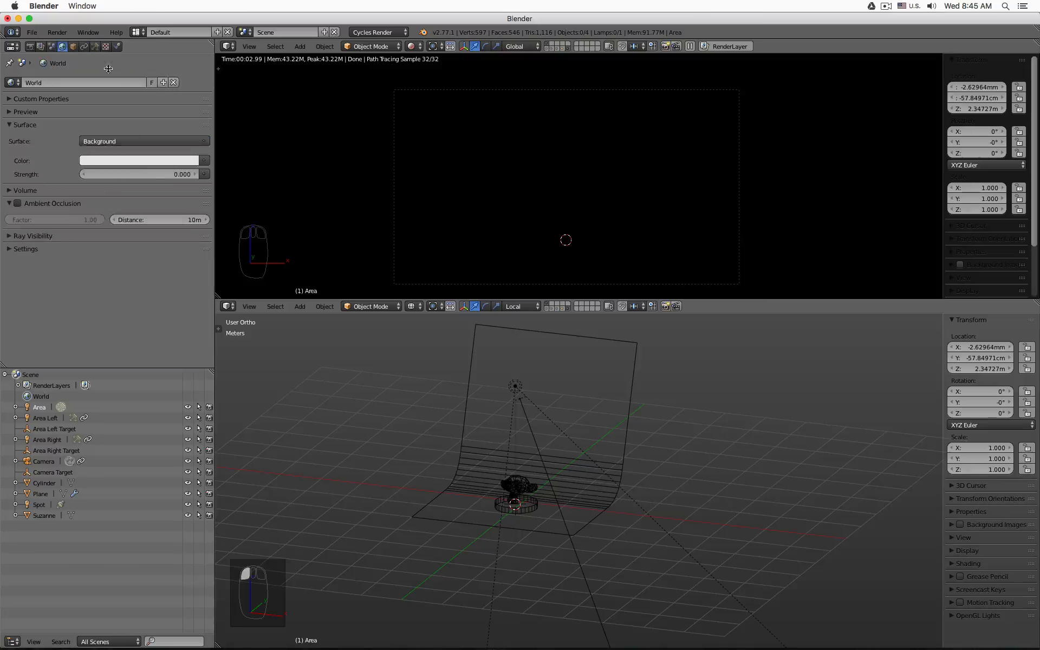
{"action": "left_click", "coordinate": [141, 174]}
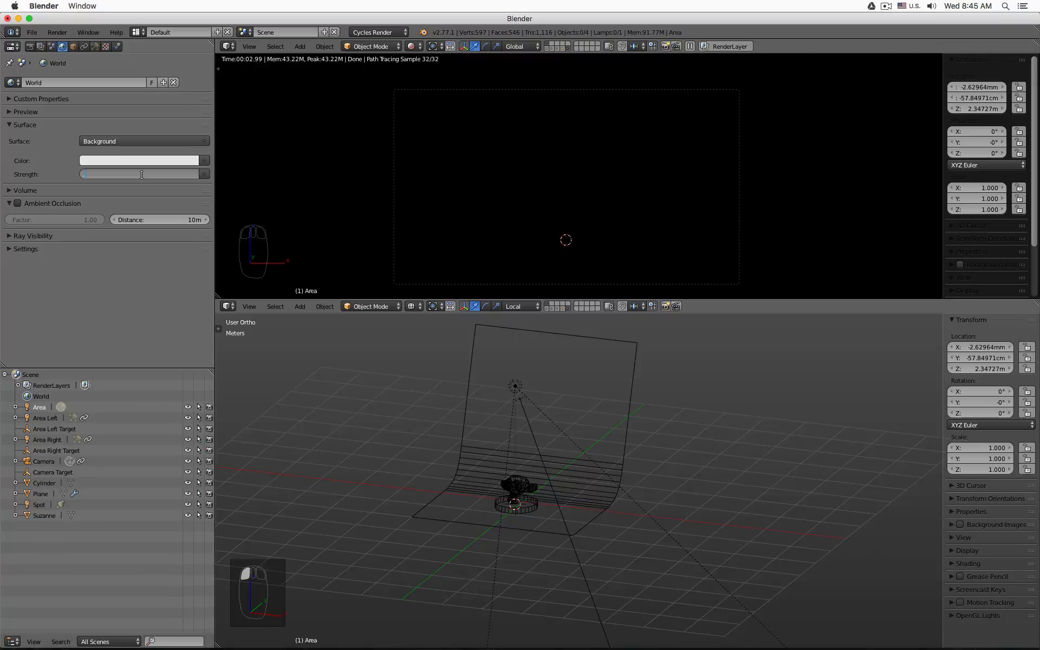
{"action": "type", "text": "0.1"}
{"action": "key", "text": "Return"}
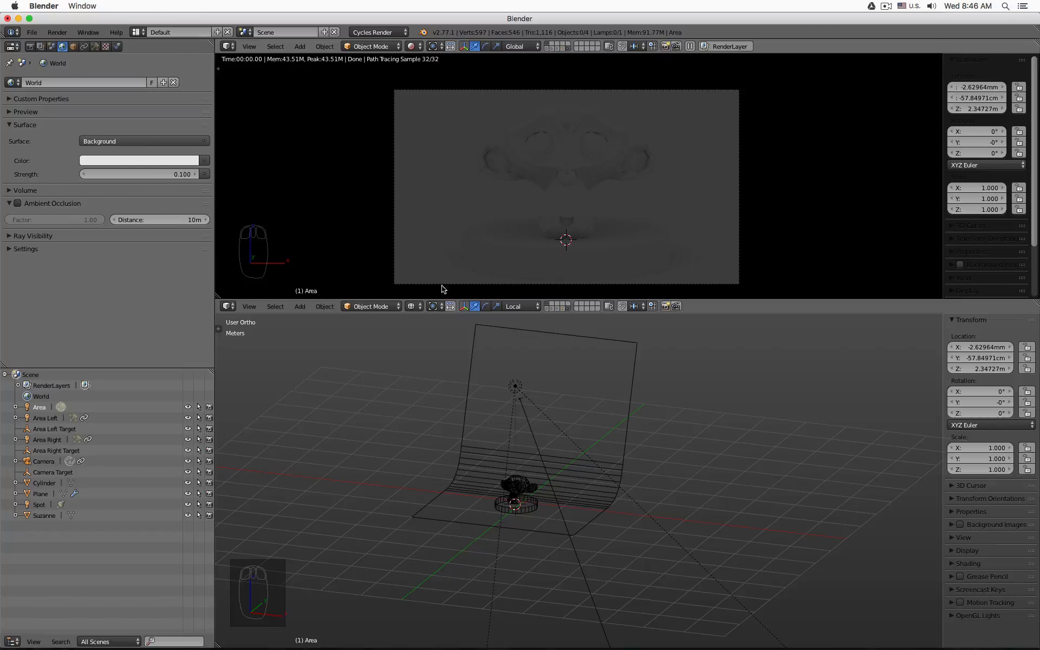
Make the area lamp layers visible again and view the lit backdrop from an angle in the rendered viewport
{"action": "left_click", "coordinate": [551, 309], "text": "shift"}
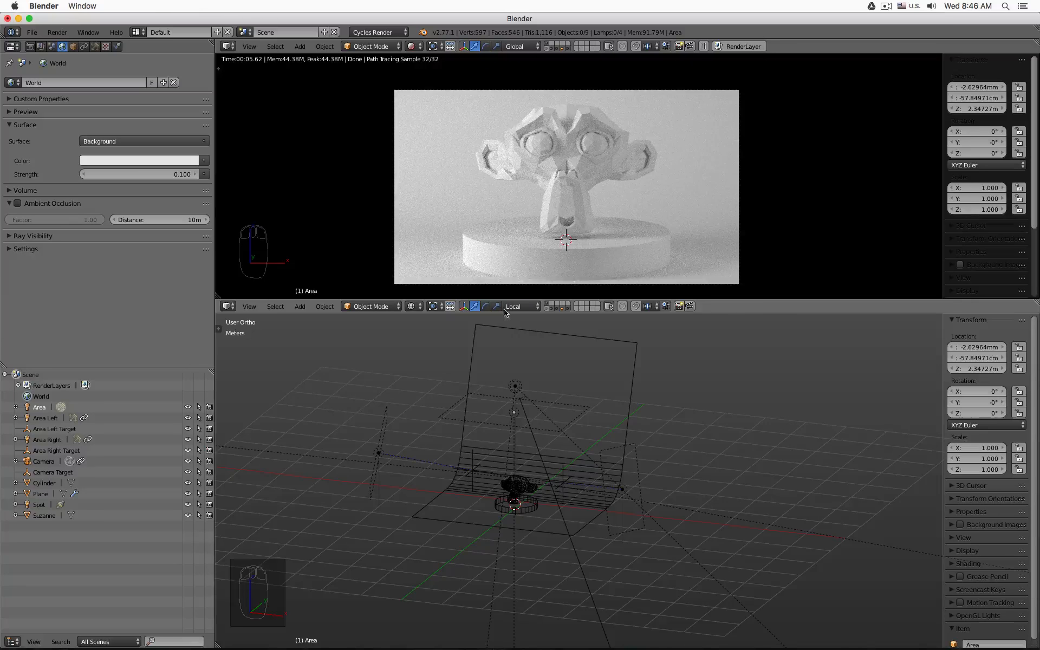
{"action": "scroll", "coordinate": [611, 233], "scroll_direction": "down", "scroll_amount": 2}
{"action": "middle_click_drag", "start_coordinate": [675, 214], "coordinate": [632, 180]}
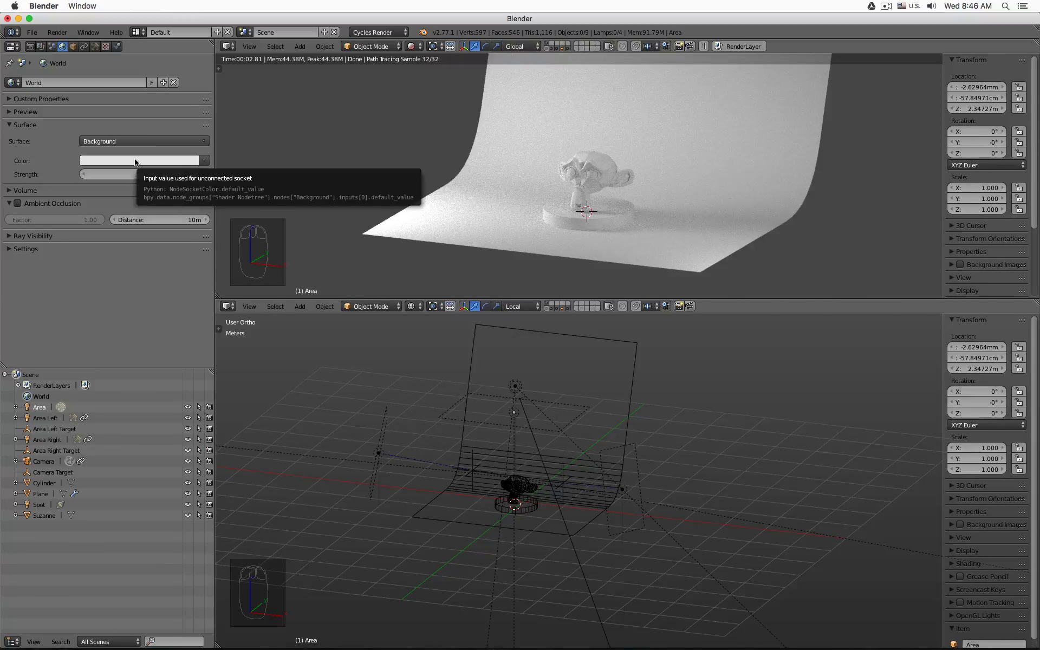
Review the lamp placement by selecting the left, right and overhead area lamps and the spot lamp in turn
{"action": "left_click", "coordinate": [381, 451]}
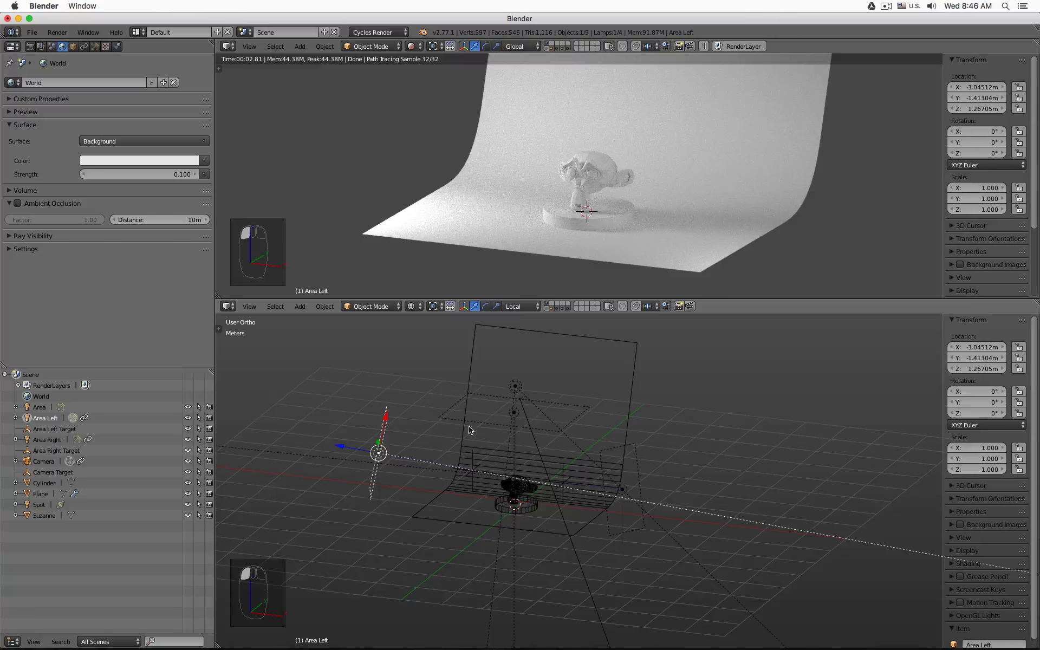
{"action": "middle_click_drag", "start_coordinate": [469, 427], "coordinate": [667, 517]}
{"action": "left_click", "coordinate": [679, 577], "text": "shift"}
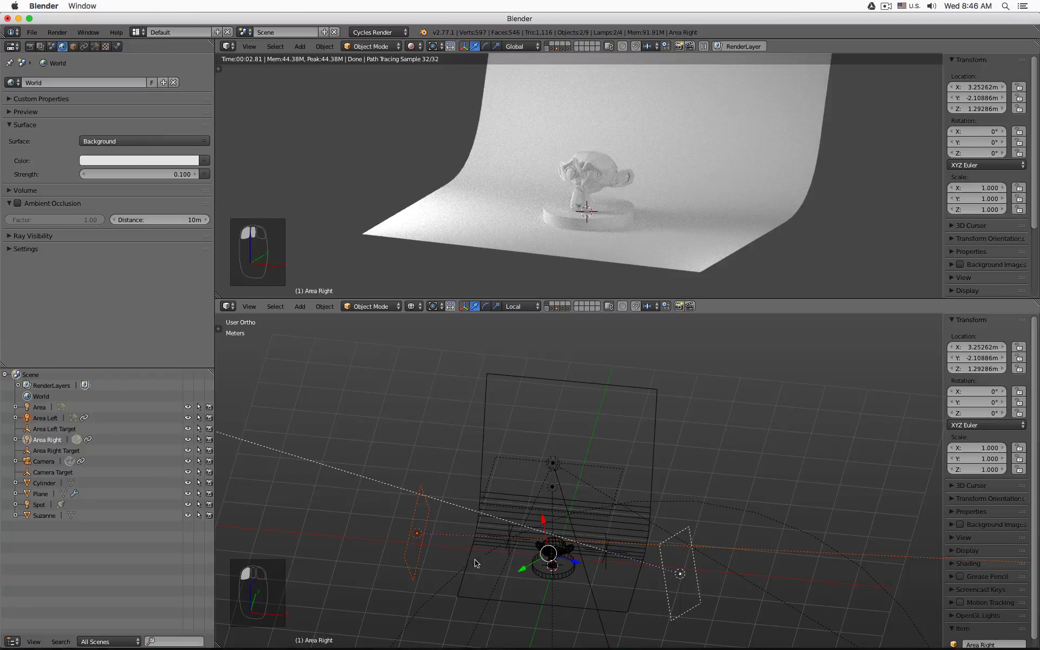
{"action": "left_click", "coordinate": [421, 536]}
{"action": "left_click", "coordinate": [680, 573]}
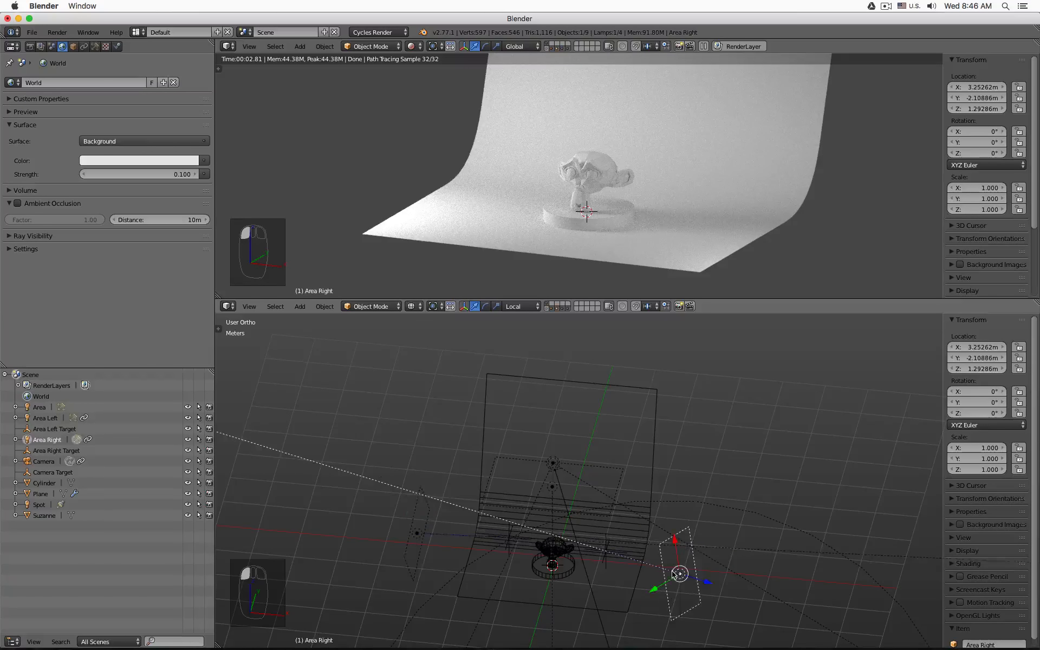
{"action": "middle_click_drag", "start_coordinate": [680, 574], "coordinate": [378, 386]}
{"action": "left_click", "coordinate": [378, 375]}
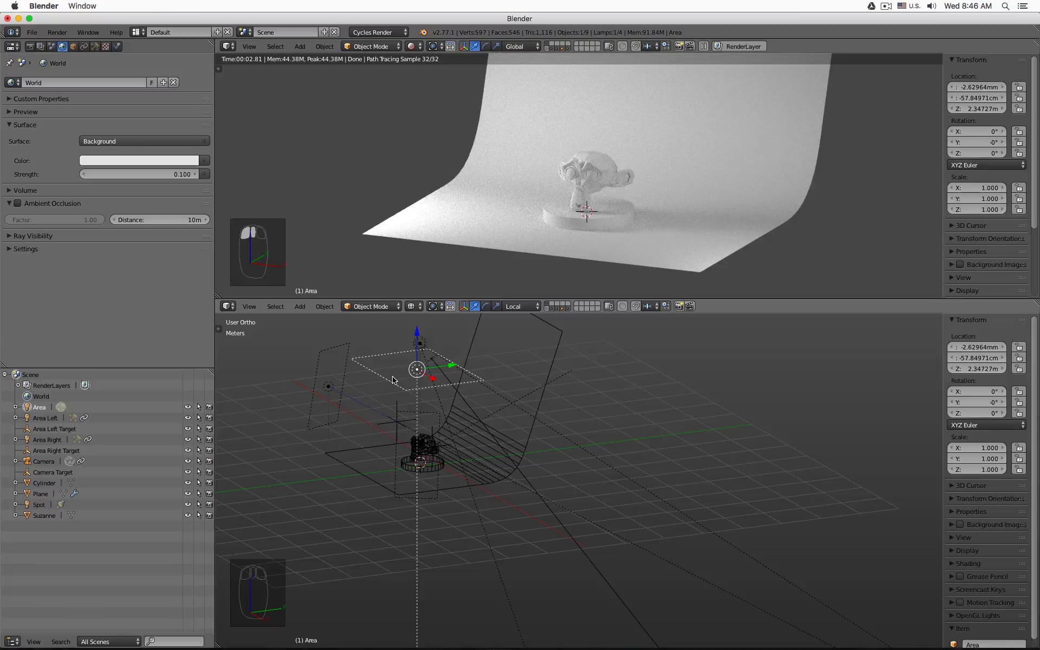
{"action": "right_click", "coordinate": [464, 401]}
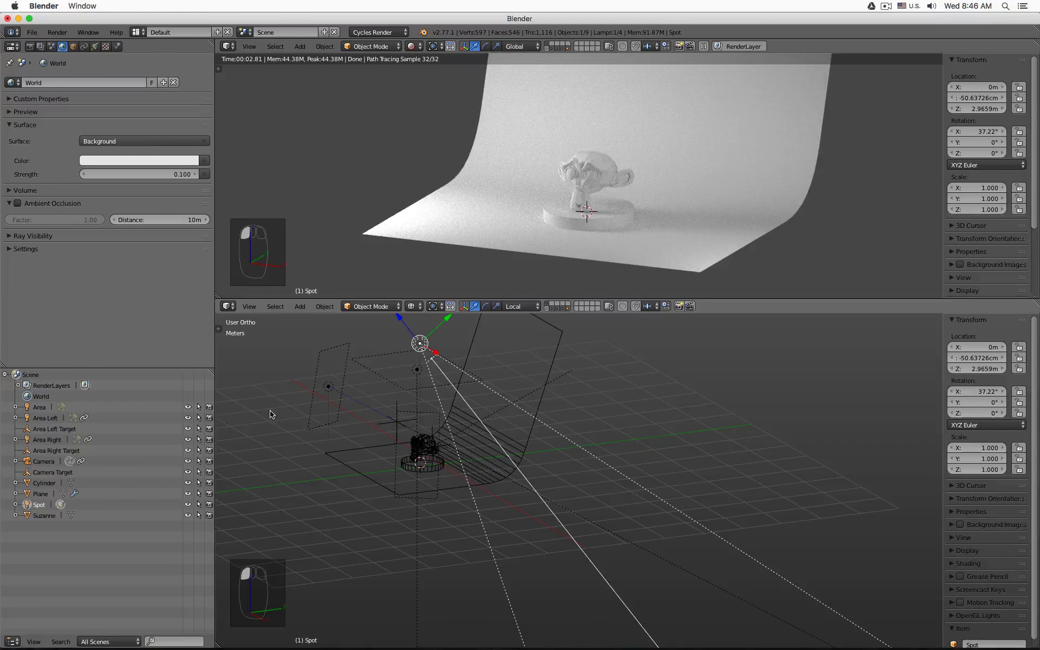
Try a world background strength of 10 and set it back to 0.1
{"action": "left_click", "coordinate": [137, 174]}
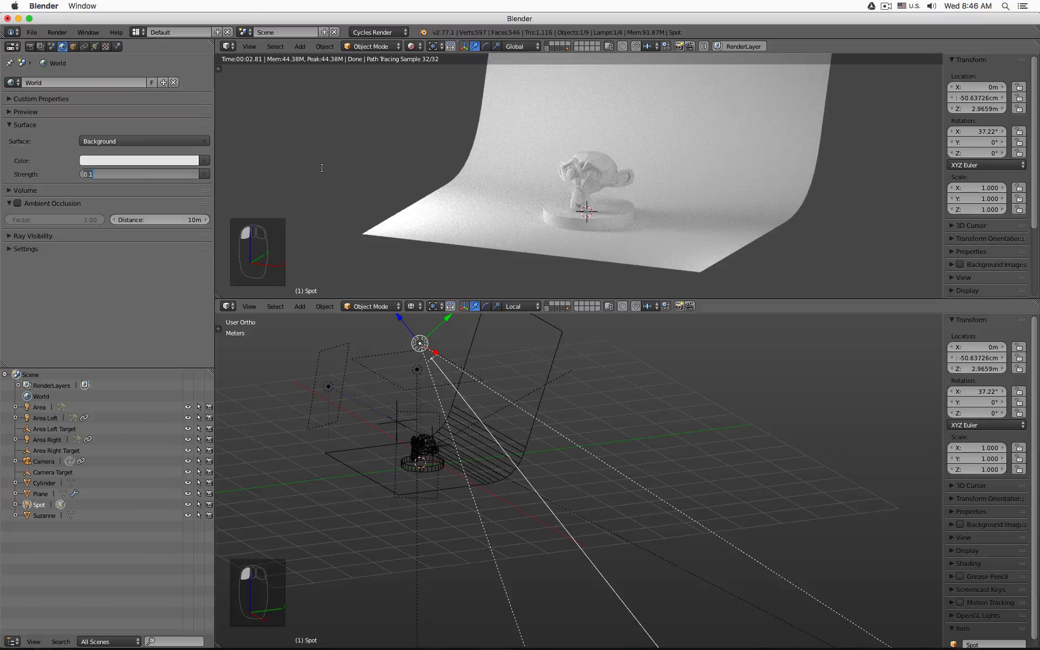
{"action": "type", "text": "10"}
{"action": "key", "text": "Return"}
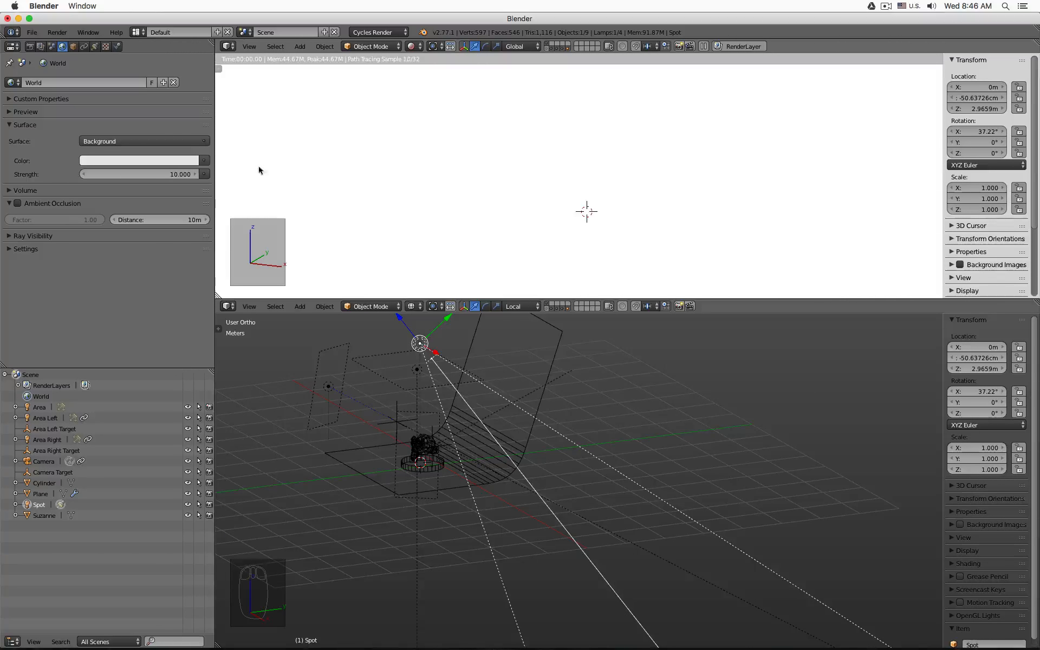
{"action": "left_click", "coordinate": [143, 174]}
{"action": "type", "text": "0.1"}
{"action": "key", "text": "Return"}
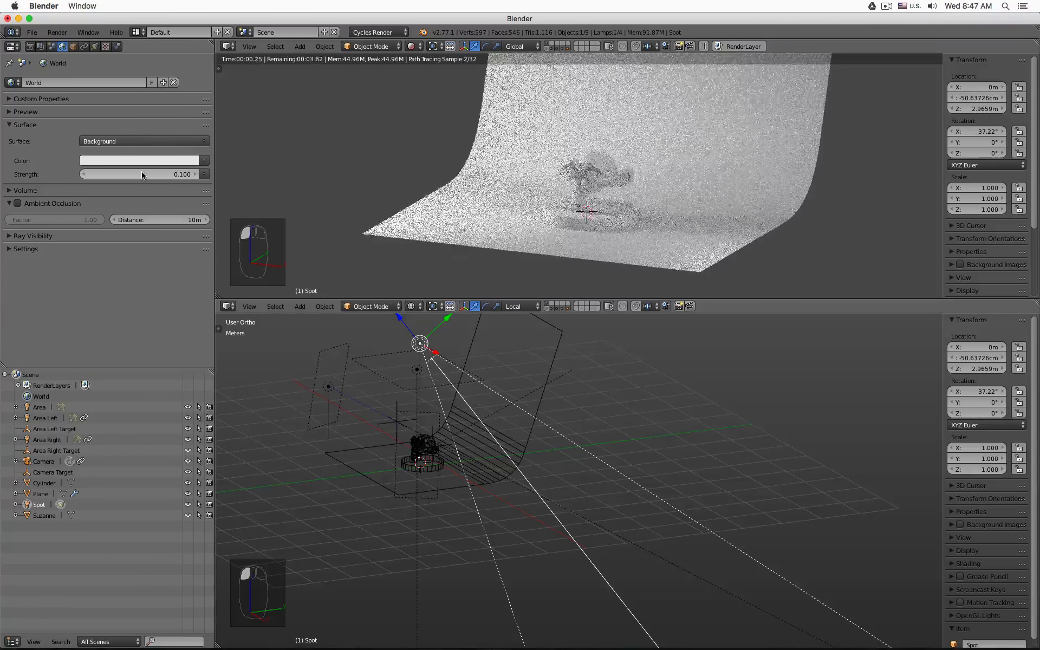
Set the spot lamp's emission strength to 100
{"action": "left_click", "coordinate": [94, 46]}
{"action": "left_click", "coordinate": [151, 228]}
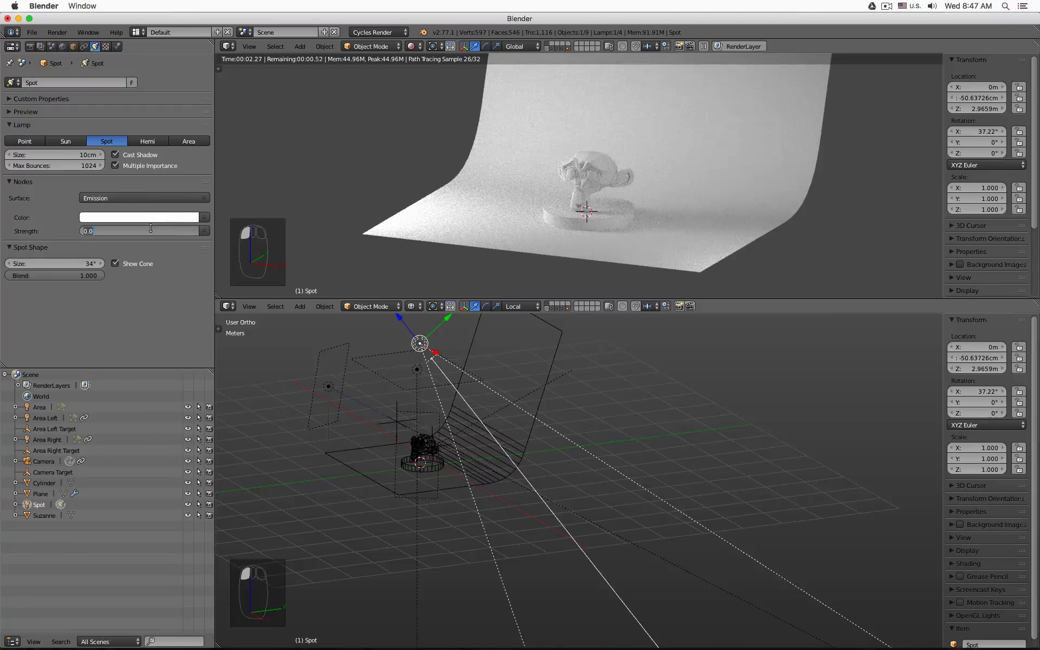
{"action": "type", "text": "100.0"}
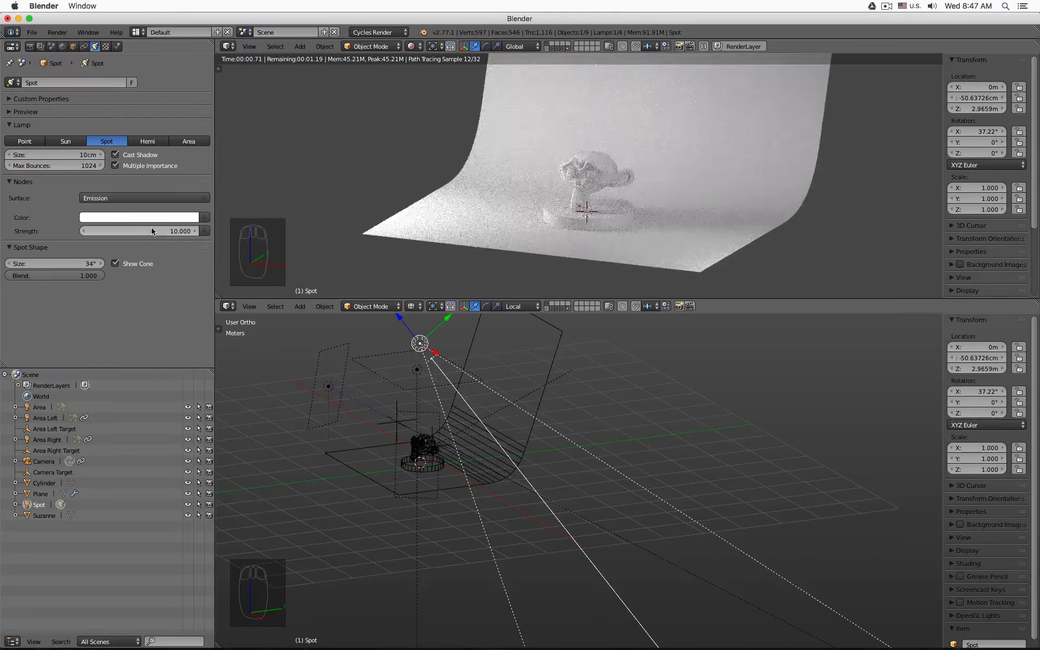
{"action": "type", "text": "0"}
{"action": "key", "text": "Return"}
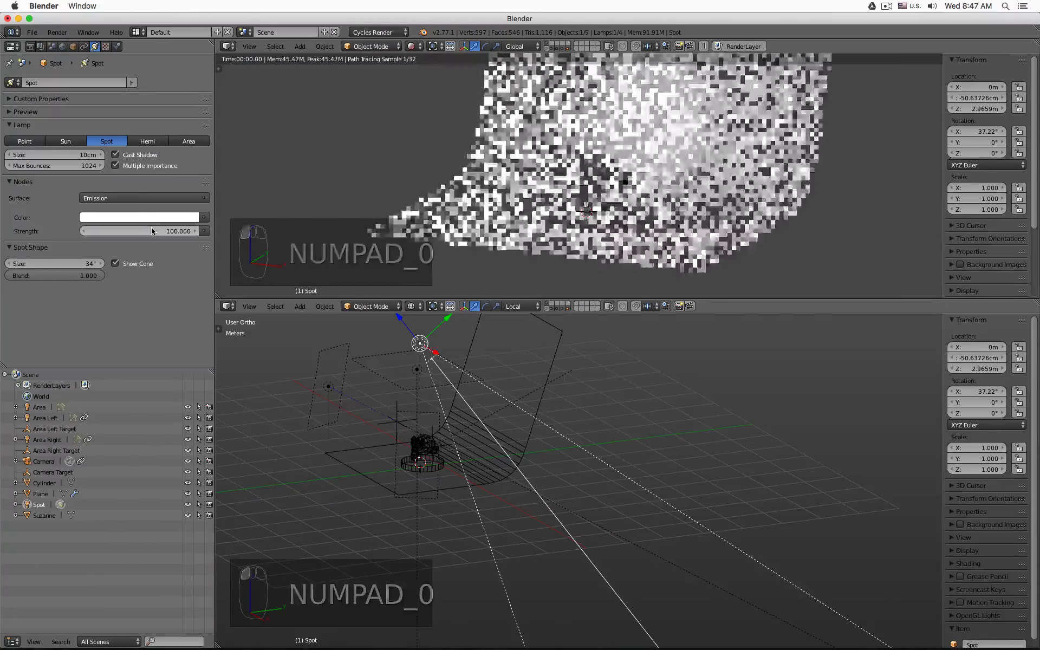
Return the rendered viewport to the camera view, make it taller and enlarge the framed shot within it
{"action": "key", "text": "KP_0"}
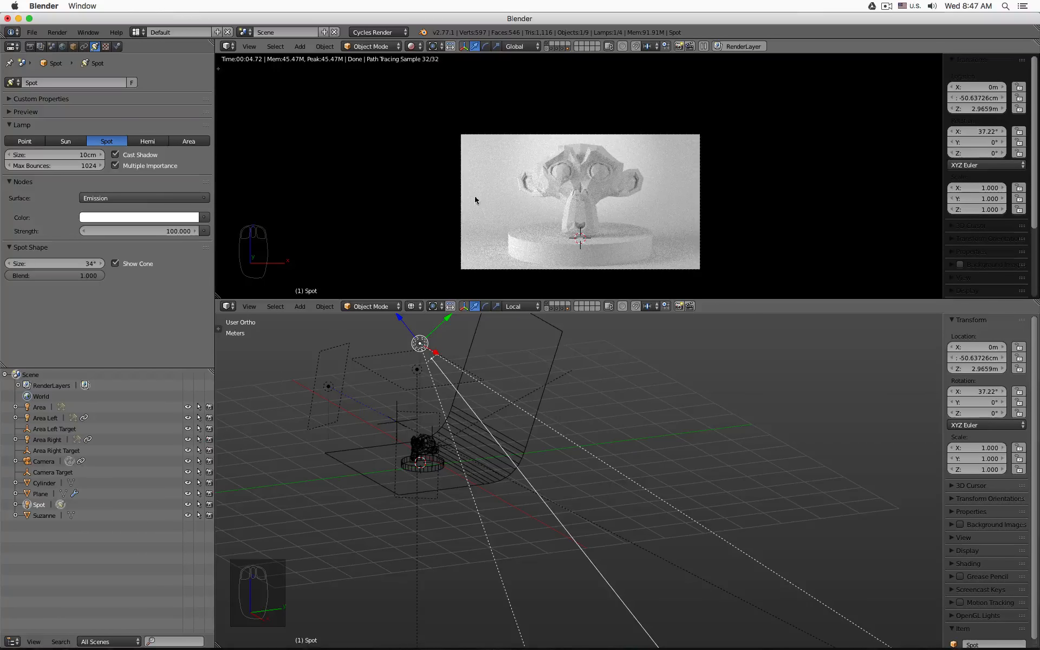
{"action": "left_click_drag", "start_coordinate": [447, 300], "coordinate": [440, 447]}
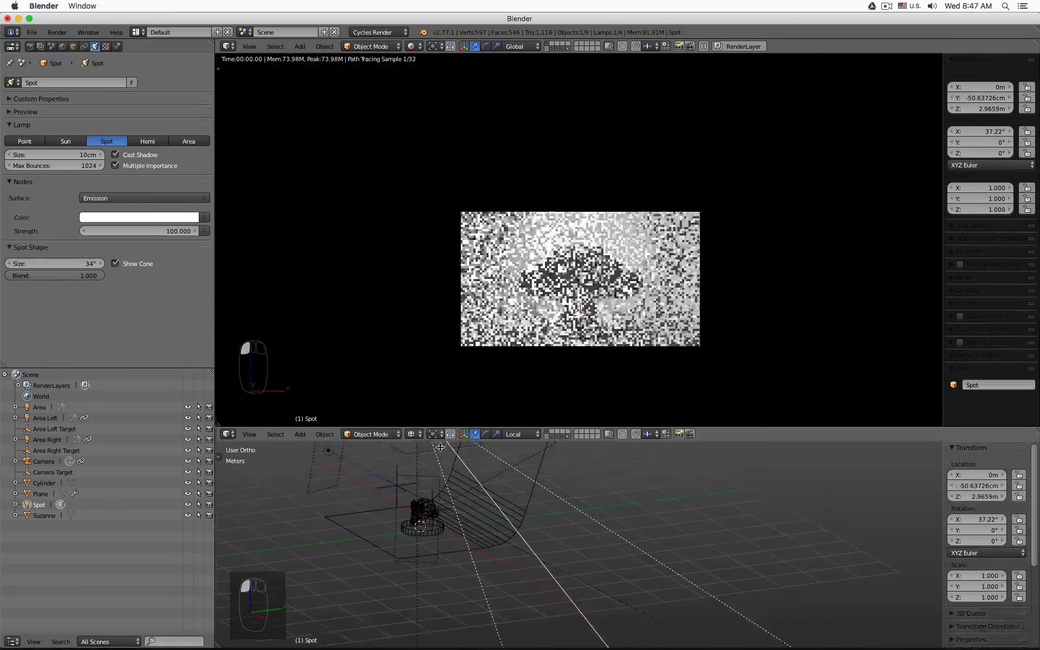
{"action": "scroll", "coordinate": [550, 281], "scroll_direction": "up", "scroll_amount": 4}
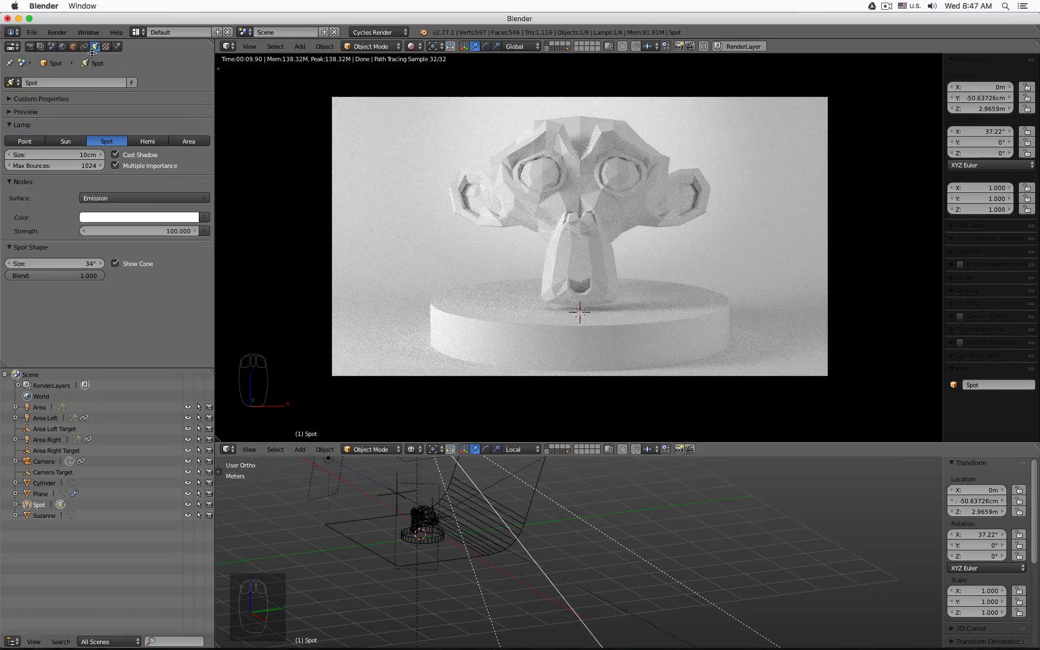
Display the scene's render settings and collapse the Dimensions, Output and Film sections
{"action": "left_click", "coordinate": [30, 47]}
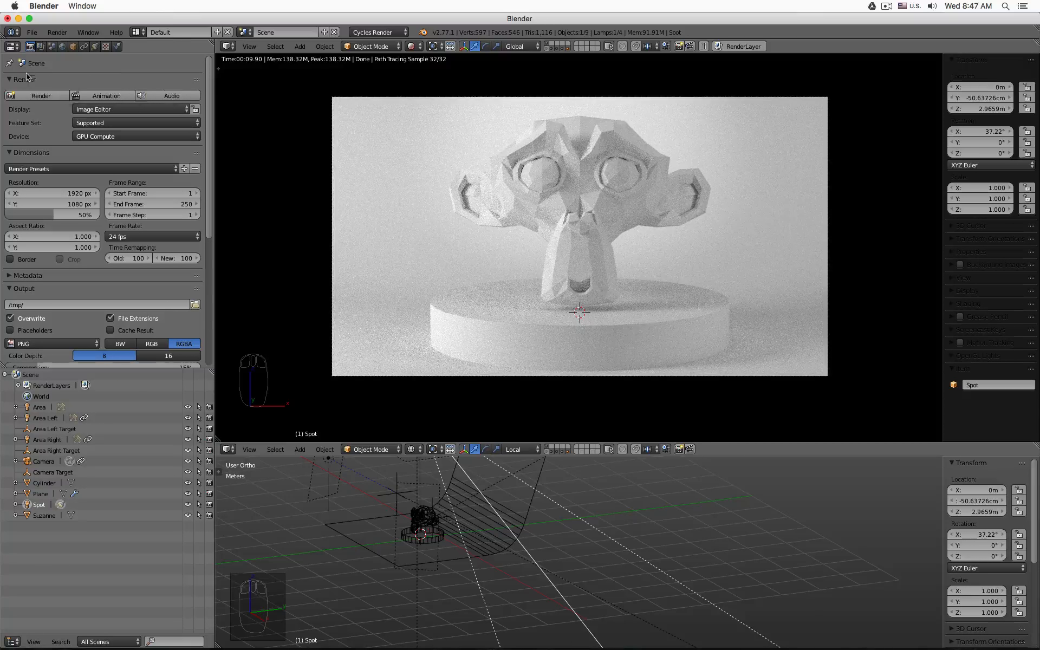
{"action": "left_click", "coordinate": [11, 154]}
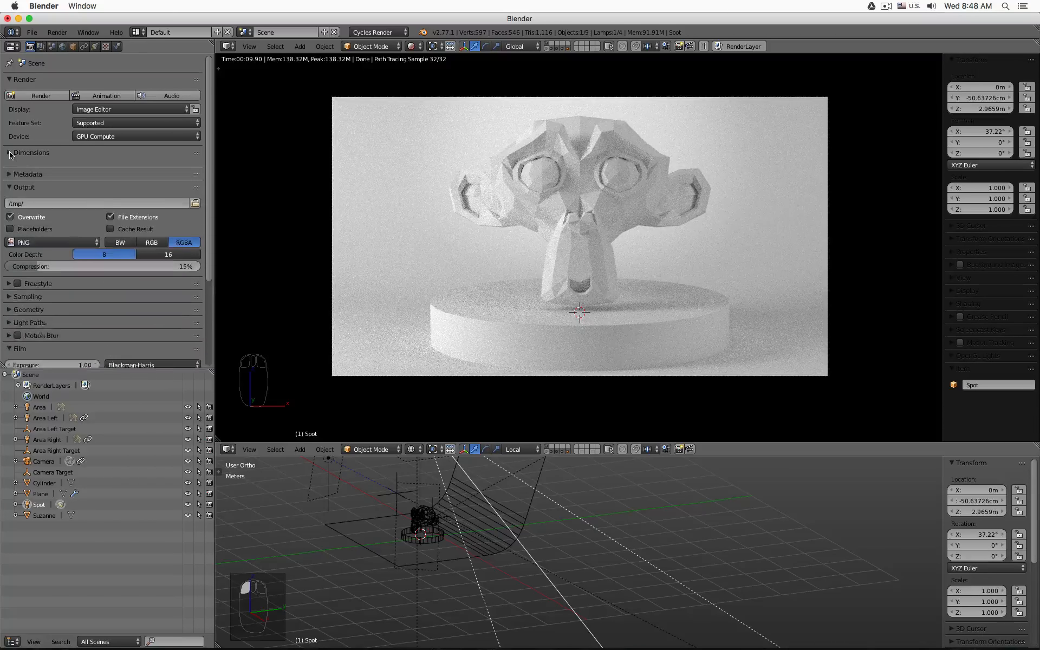
{"action": "left_click", "coordinate": [10, 179]}
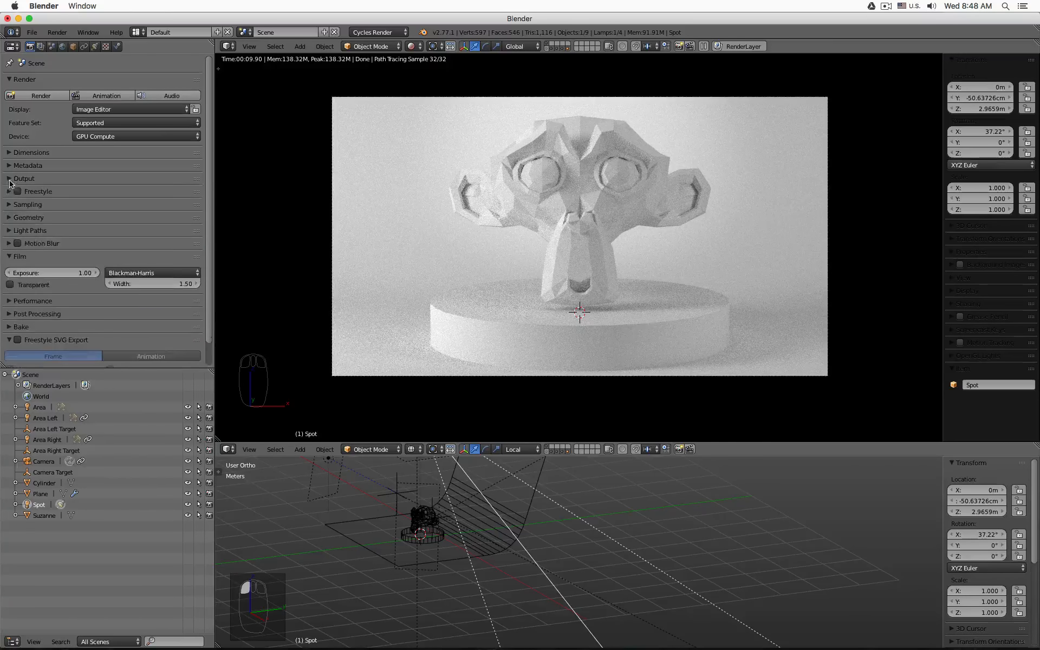
{"action": "left_click", "coordinate": [8, 256]}
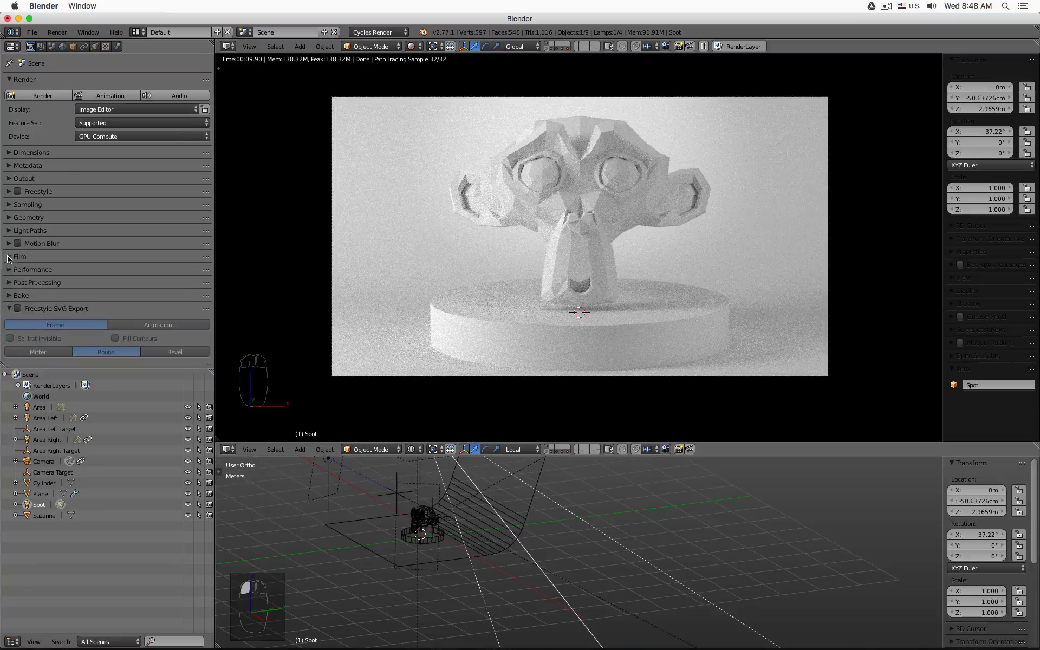
Collapse the Freestyle SVG Export section and reorder the render settings so Sampling, Film and Output directly follow Dimensions
{"action": "left_click", "coordinate": [9, 309]}
{"action": "left_click_drag", "start_coordinate": [200, 262], "coordinate": [204, 165]}
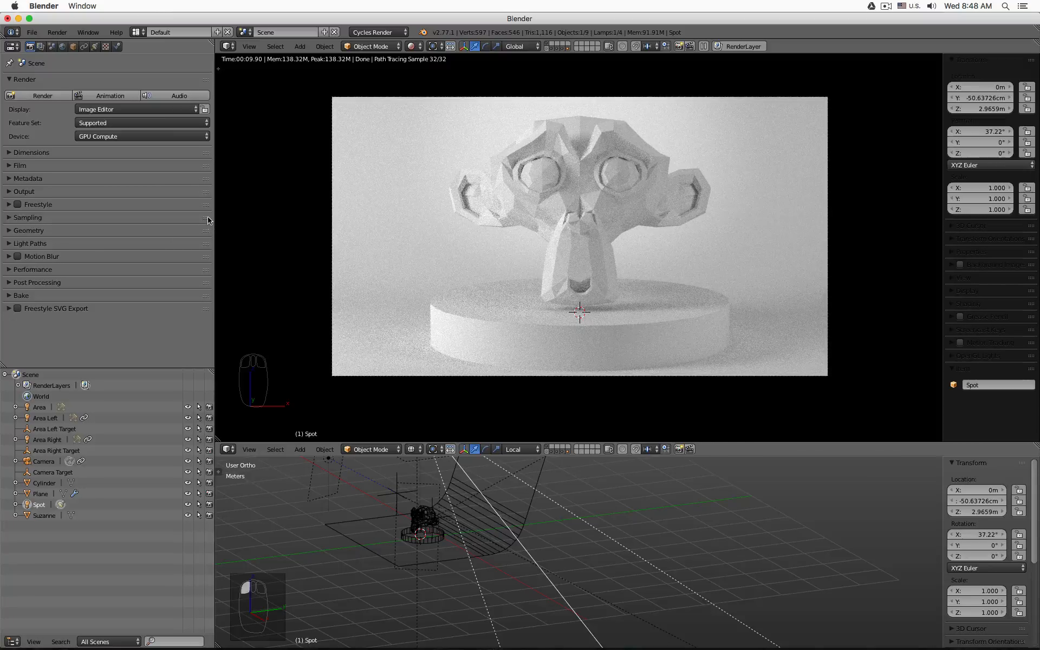
{"action": "left_click_drag", "start_coordinate": [210, 219], "coordinate": [207, 170]}
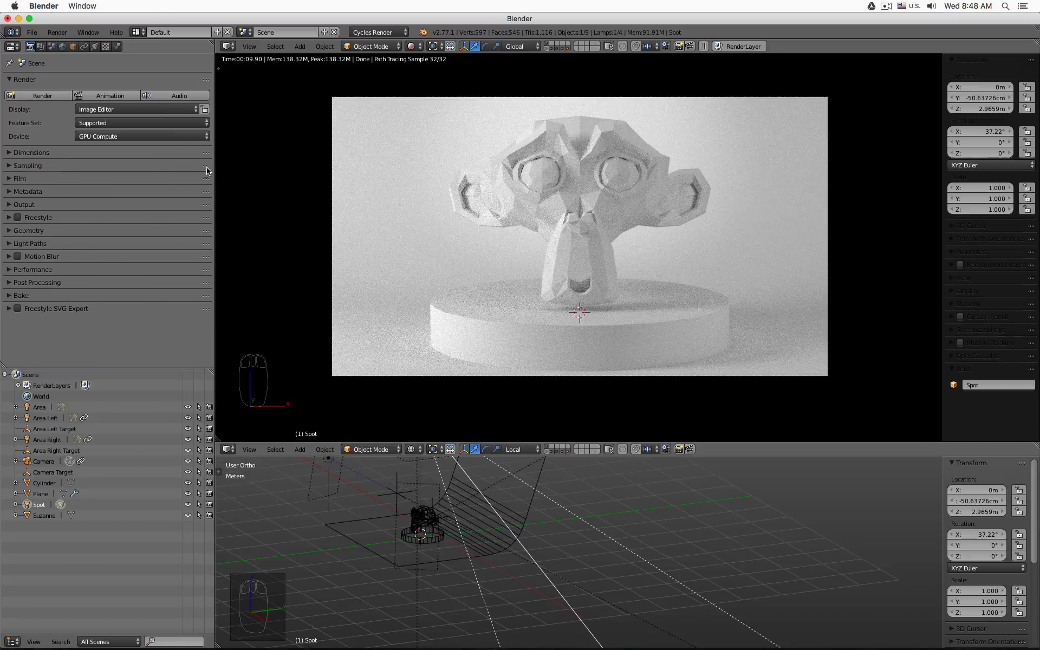
{"action": "left_click_drag", "start_coordinate": [206, 210], "coordinate": [209, 191]}
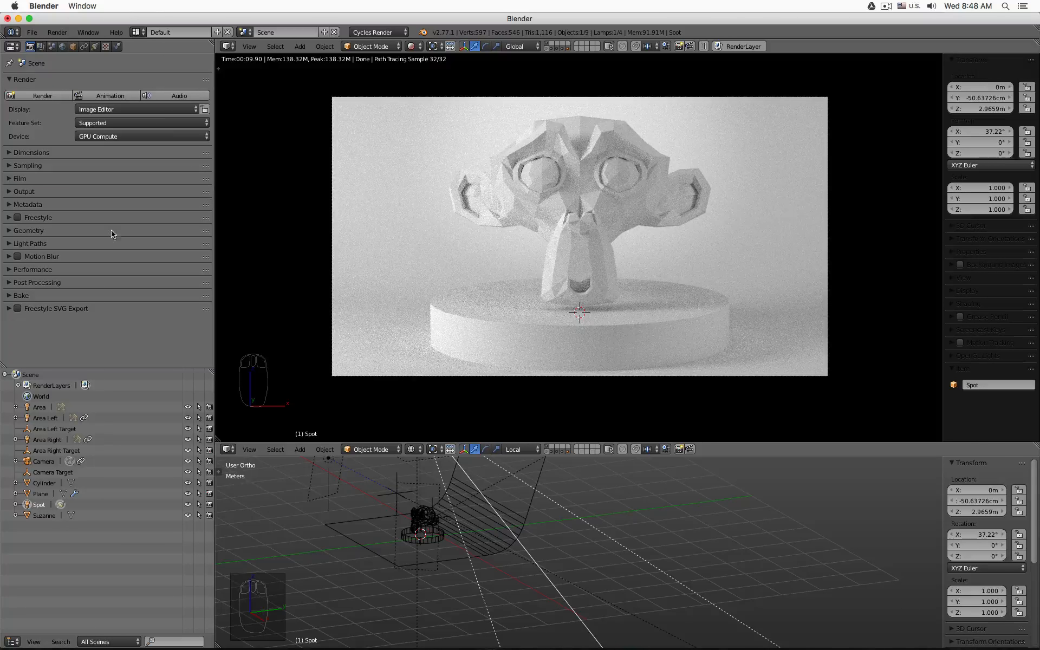
{"action": "left_click", "coordinate": [9, 244]}
{"action": "left_click", "coordinate": [10, 244]}
Expand the Dimensions section, show the camera viewport in solid shading, and set the render resolution to 800 by 800 px
{"action": "left_click", "coordinate": [31, 153]}
{"action": "key", "text": "z"}
{"action": "key", "text": "z"}
{"action": "key", "text": "z"}
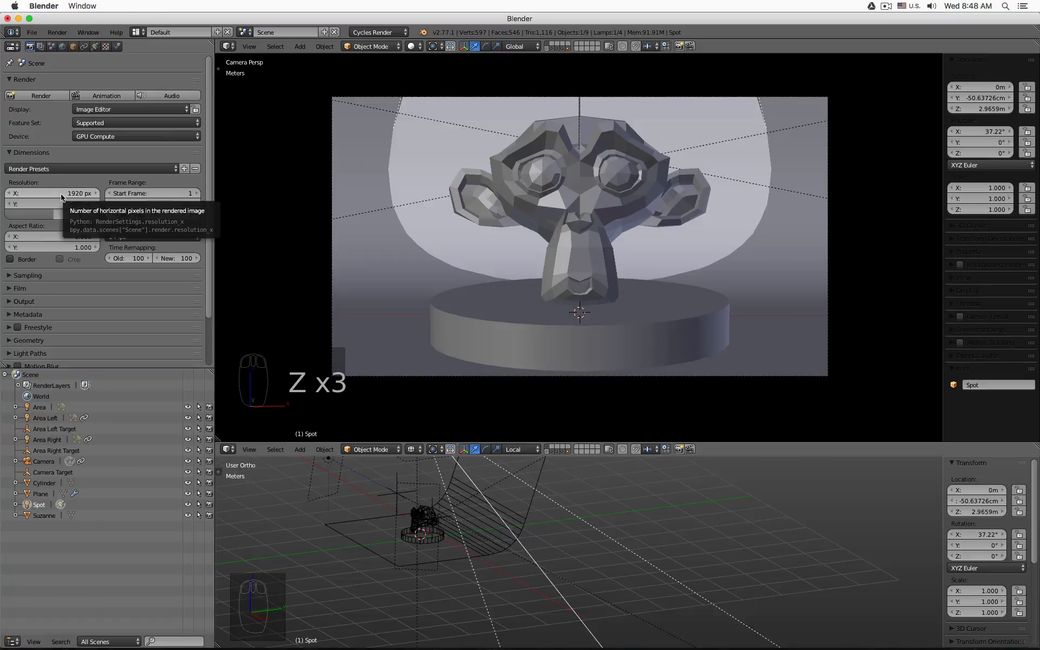
{"action": "left_click", "coordinate": [61, 194]}
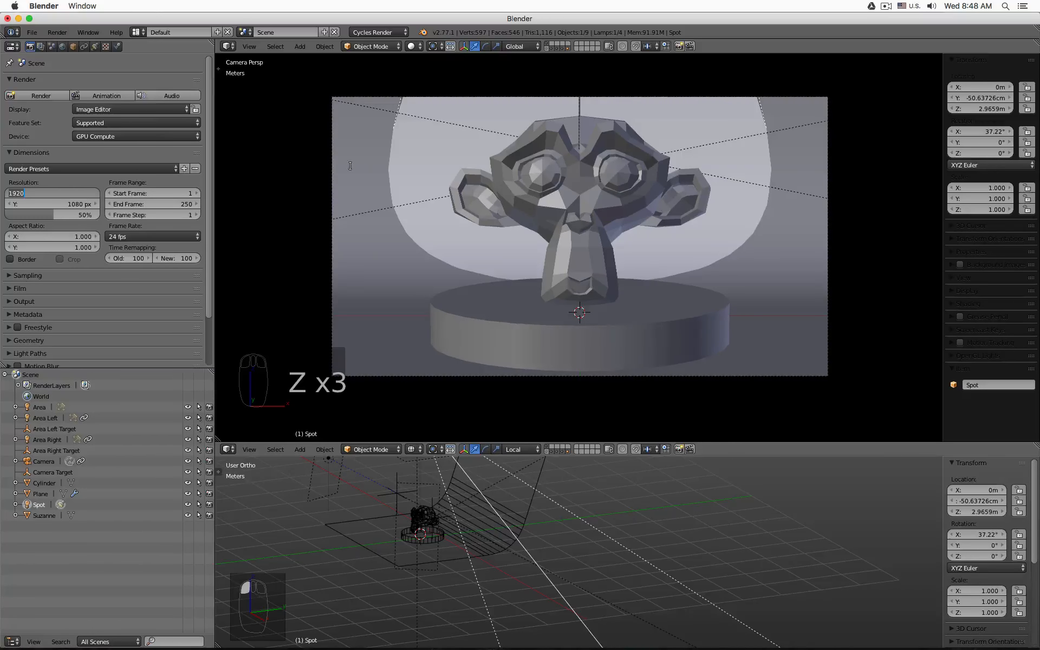
{"action": "type", "text": "800"}
{"action": "key", "text": "Tab"}
{"action": "type", "text": "80"}
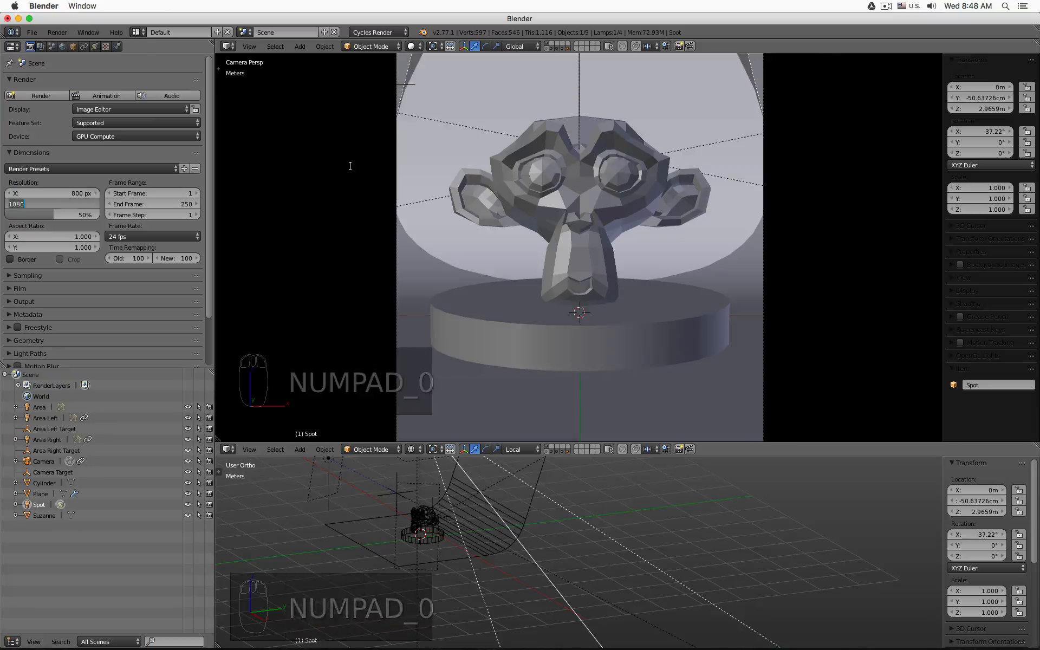
{"action": "type", "text": "0"}
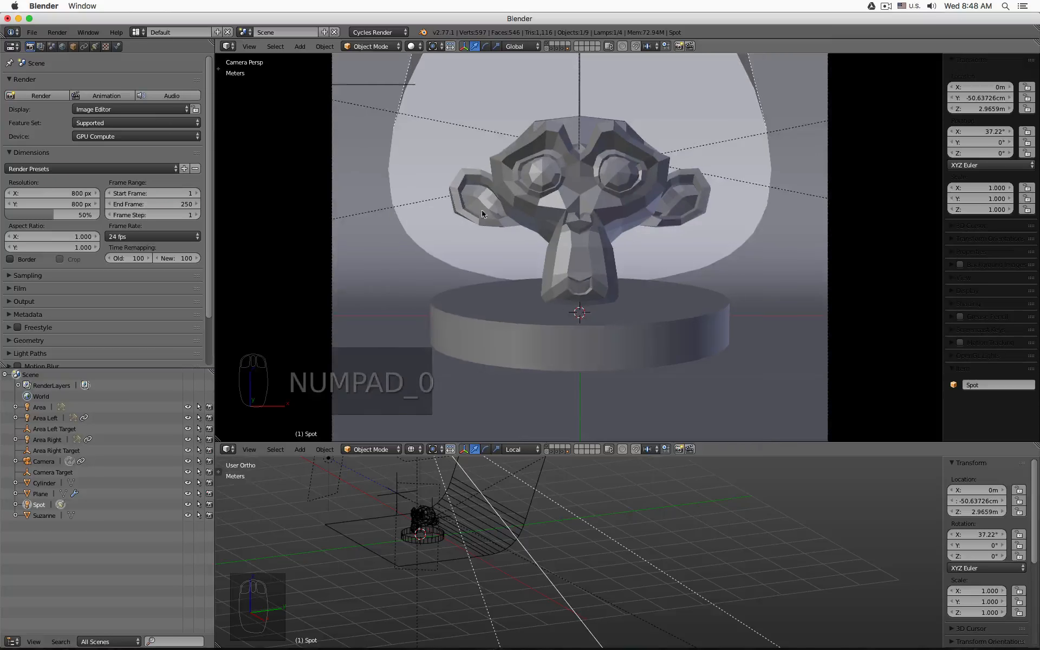
{"action": "key", "text": "Return"}
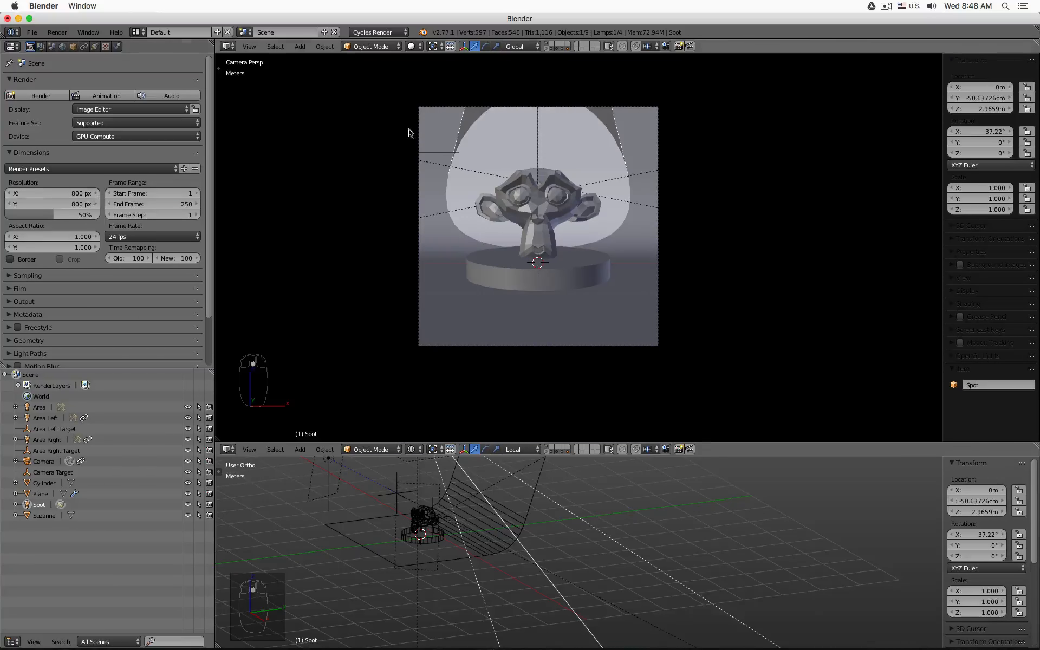
Try a vertical render resolution of 400 px, then set it to 600 px
{"action": "left_click", "coordinate": [60, 203]}
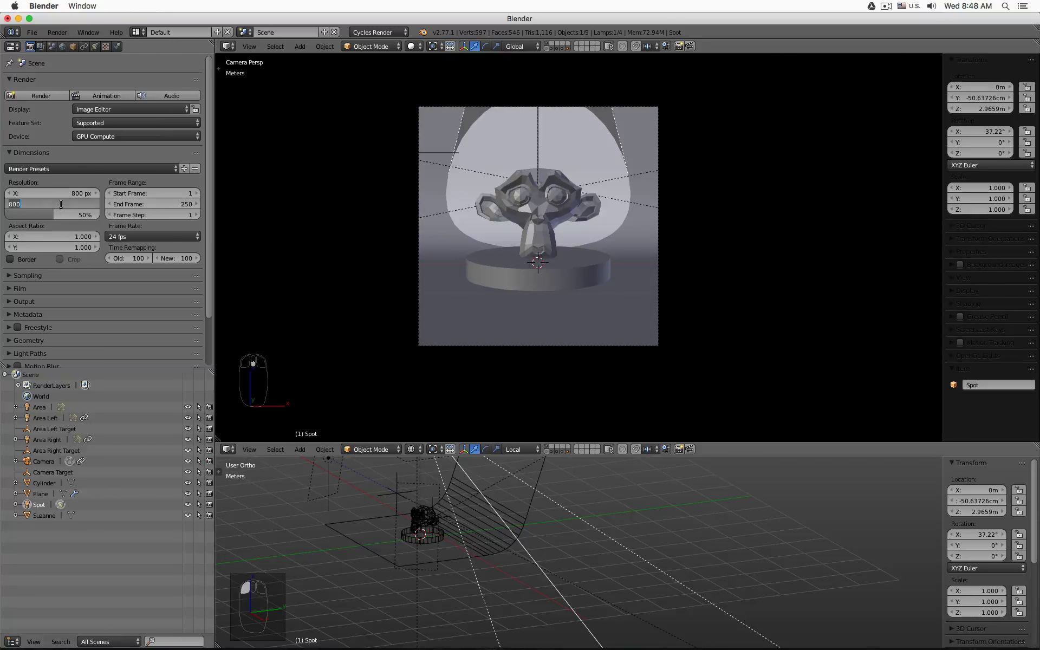
{"action": "type", "text": "400"}
{"action": "key", "text": "Return"}
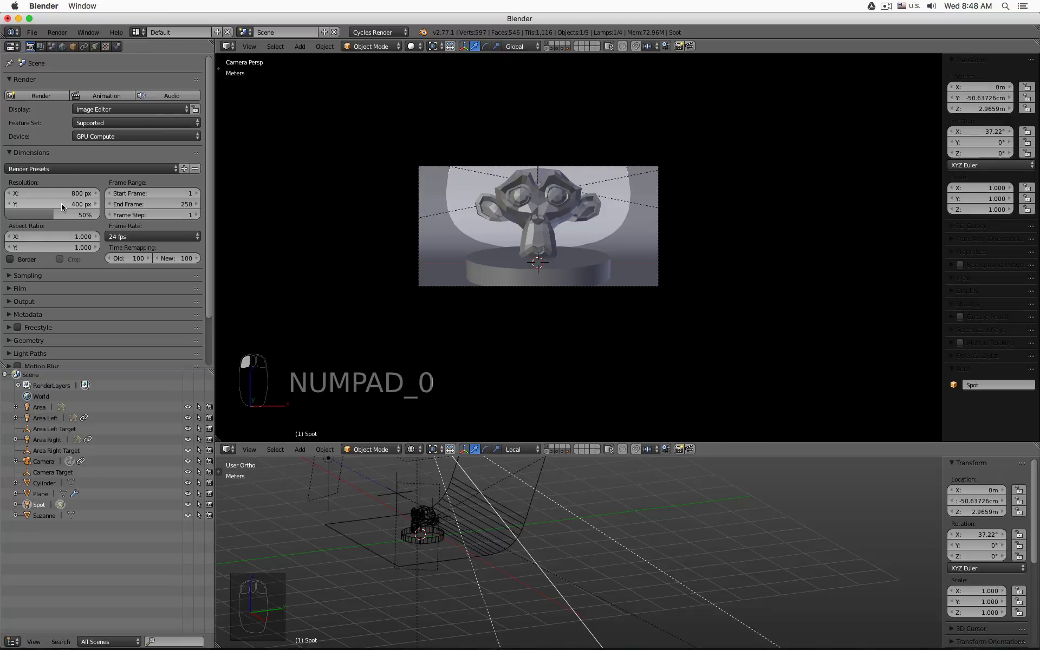
{"action": "left_click", "coordinate": [61, 204]}
{"action": "type", "text": "600"}
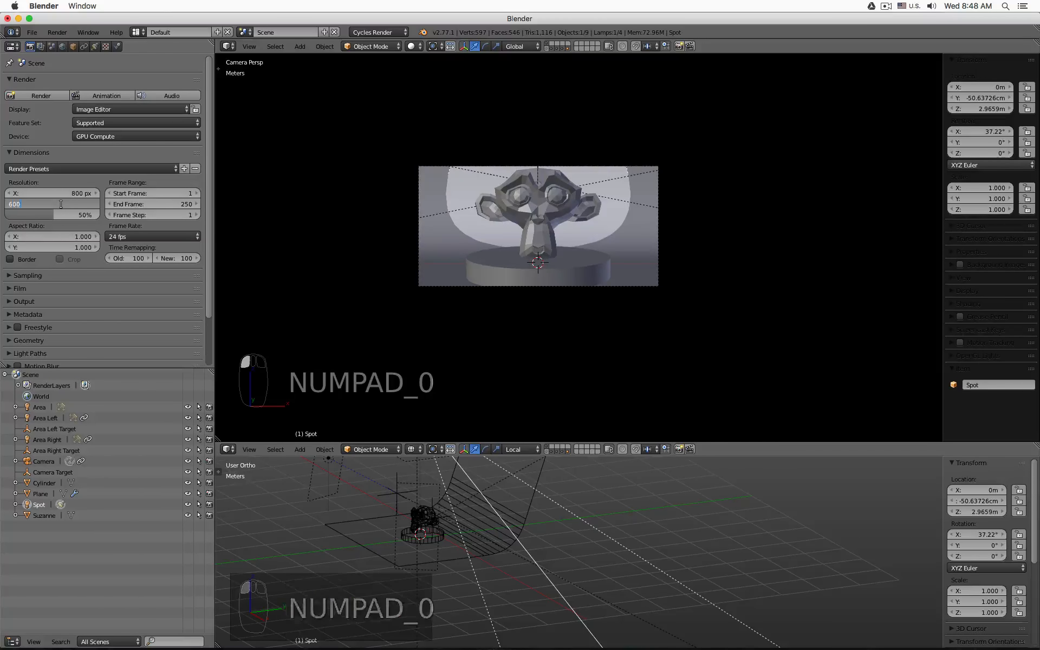
{"action": "key", "text": "Return"}
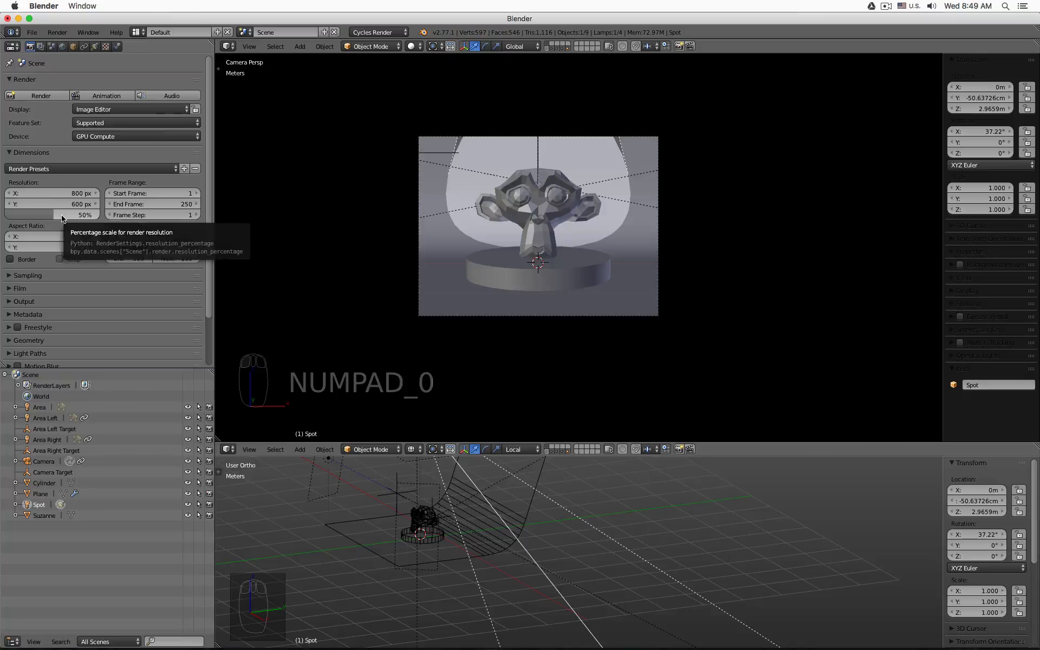
Raise the render resolution scale to 100%, set it back to 50%, and raise it to 100% again
{"action": "left_click_drag", "start_coordinate": [62, 218], "coordinate": [111, 218]}
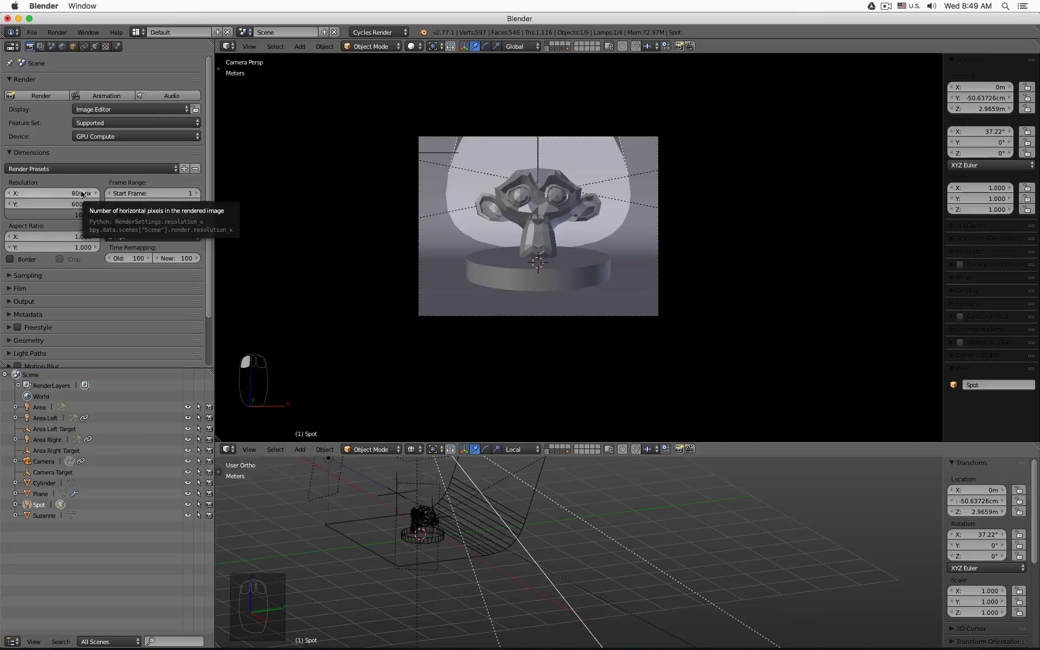
{"action": "left_click", "coordinate": [58, 218]}
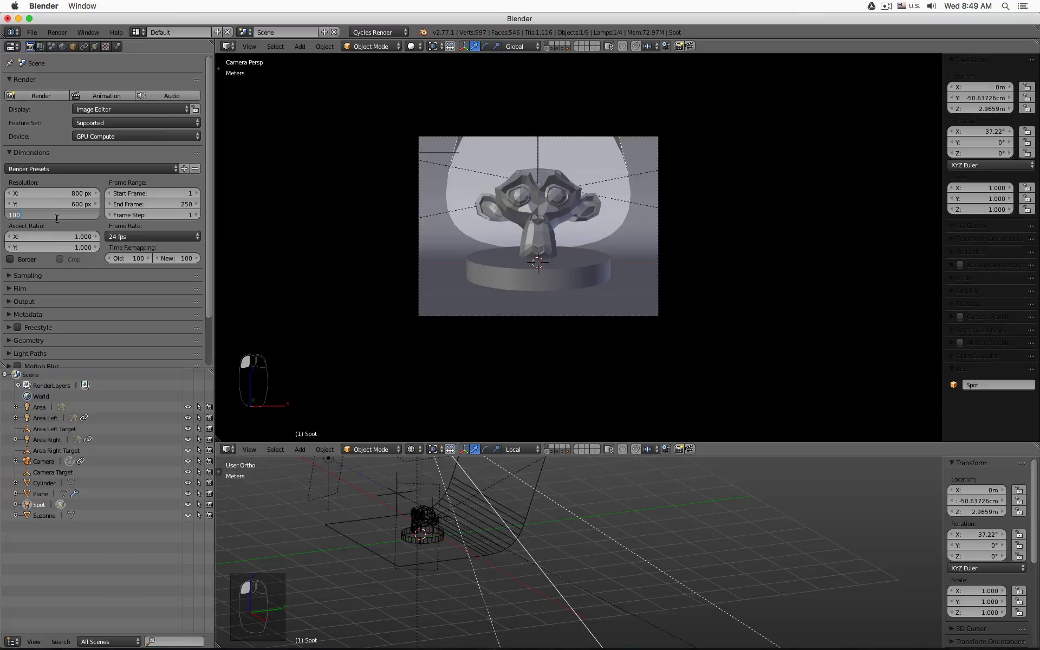
{"action": "type", "text": "50"}
{"action": "key", "text": "Return"}
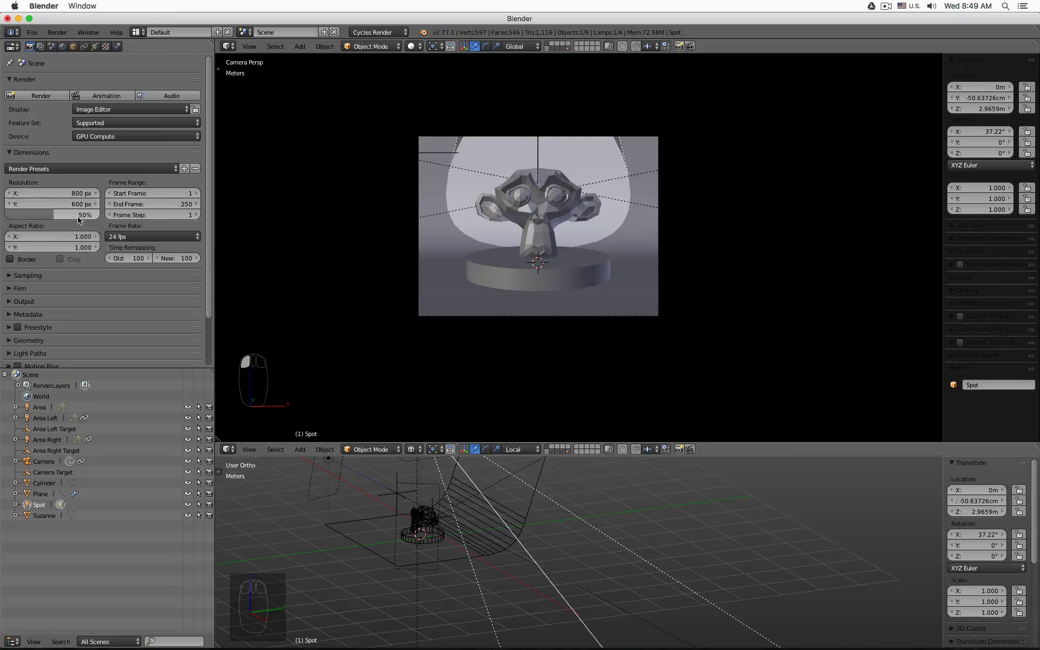
{"action": "left_click_drag", "start_coordinate": [45, 216], "coordinate": [101, 216]}
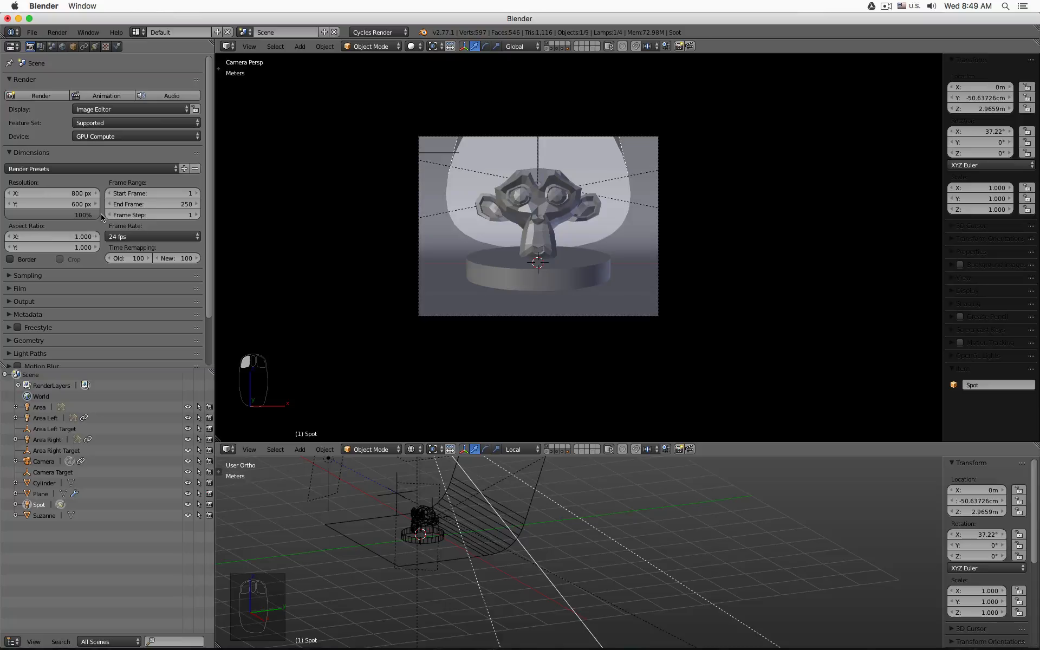
Try a render resolution scale of 10% and set it back to 100%
{"action": "left_click", "coordinate": [46, 215]}
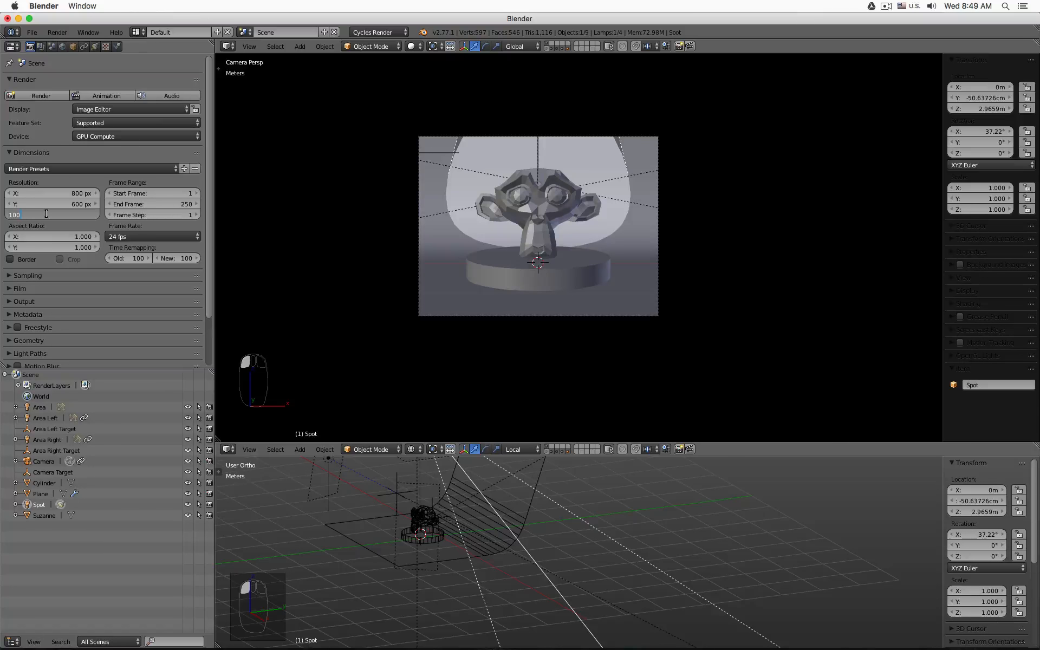
{"action": "key", "text": "Return"}
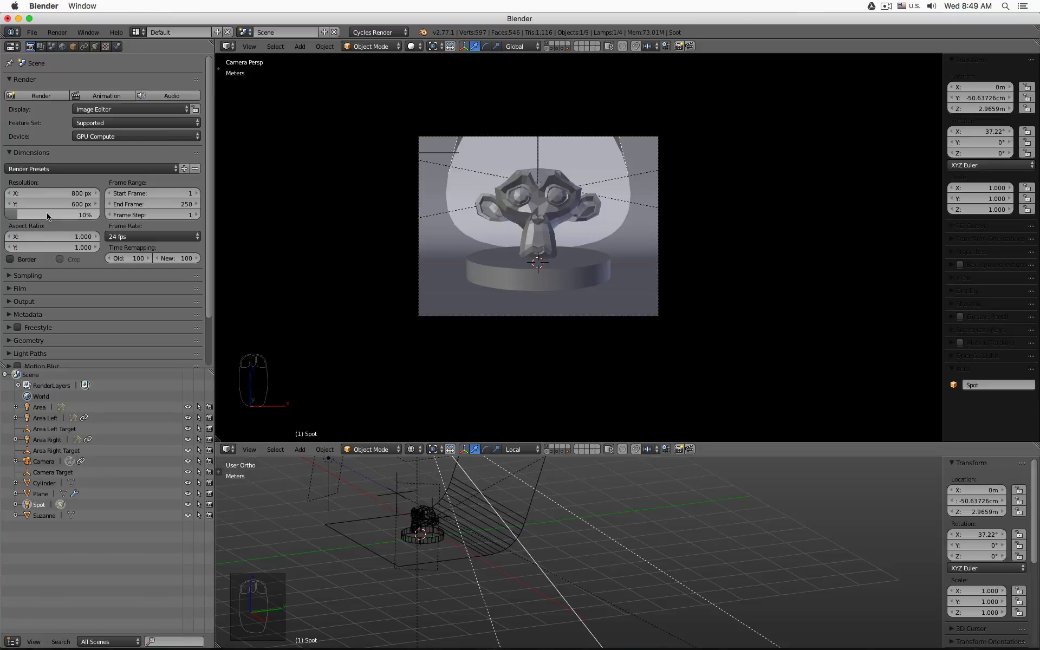
{"action": "left_click", "coordinate": [46, 215]}
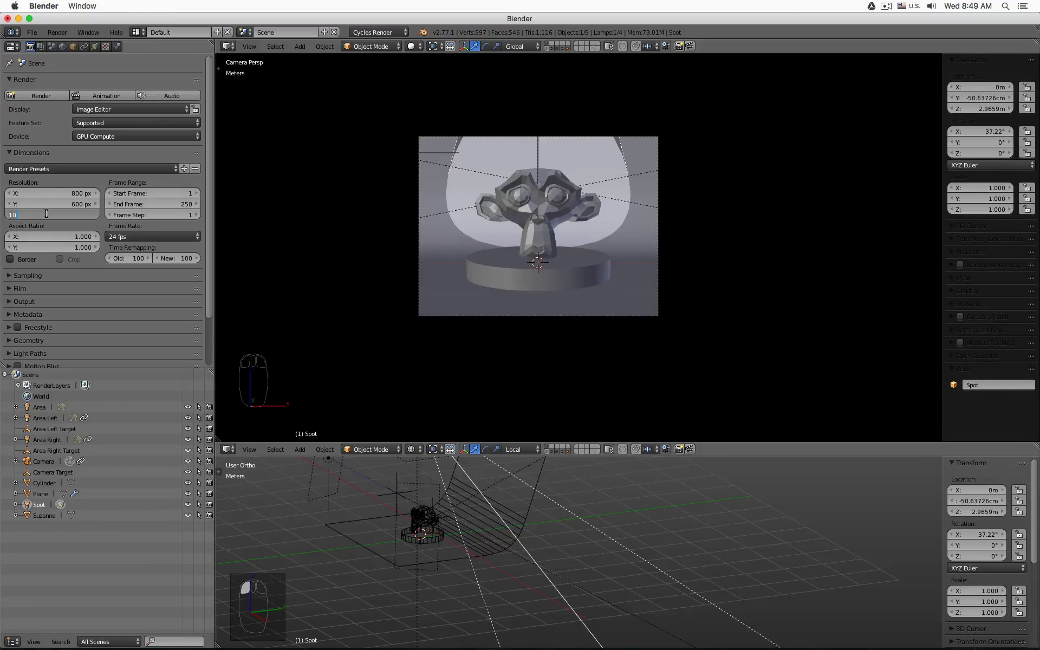
{"action": "type", "text": "100"}
{"action": "key", "text": "Return"}
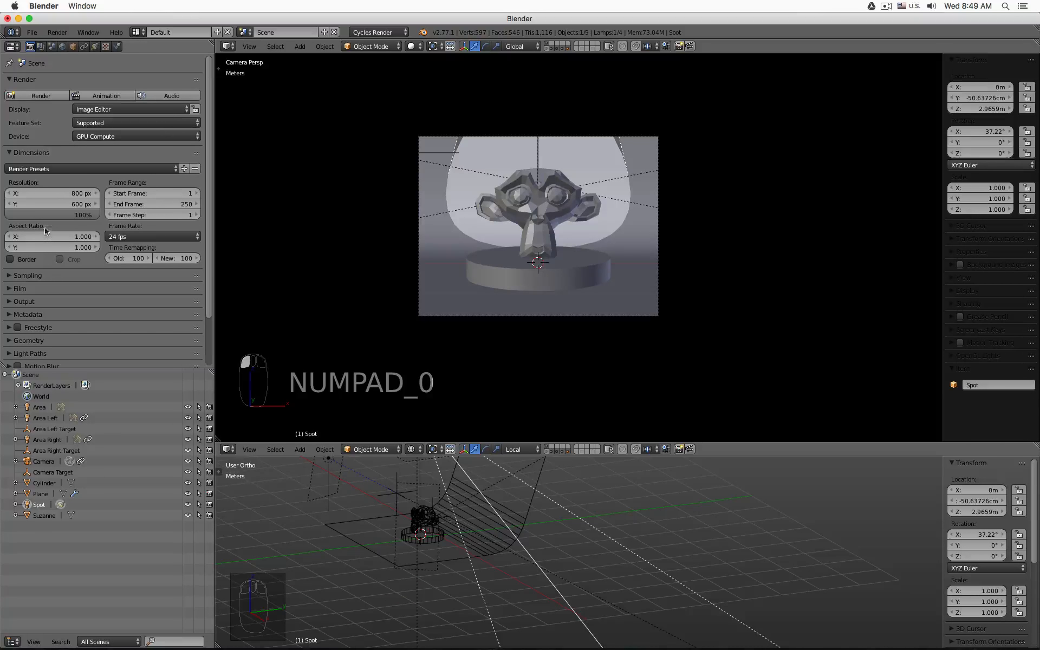
Collapse the Dimensions section, expand Sampling, and show the enlarged camera view in rendered shading
{"action": "left_click", "coordinate": [8, 153]}
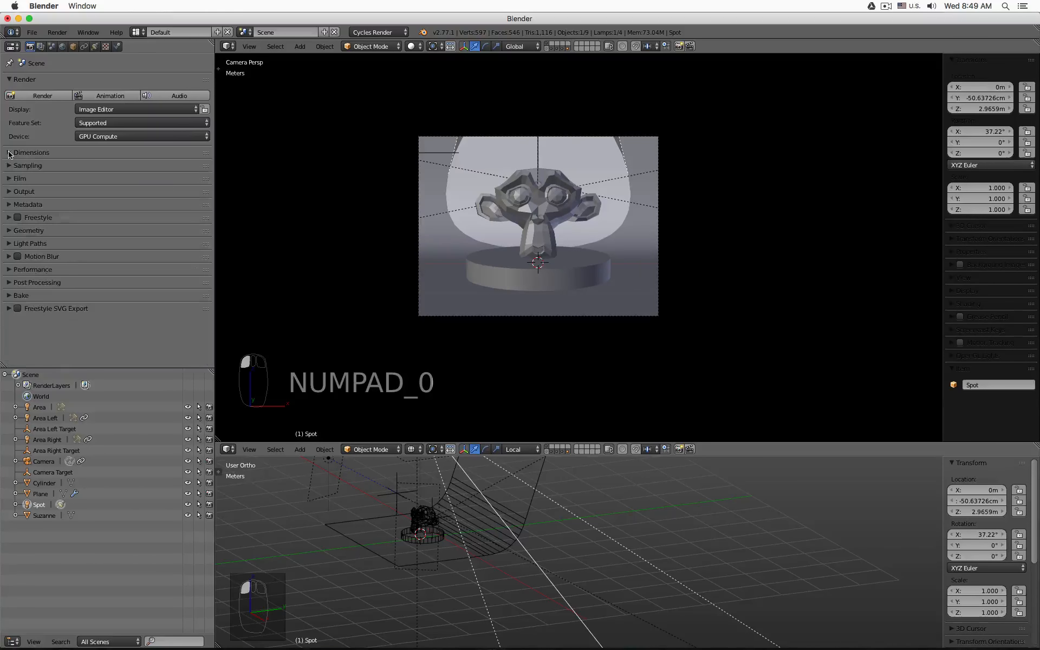
{"action": "left_click", "coordinate": [9, 165]}
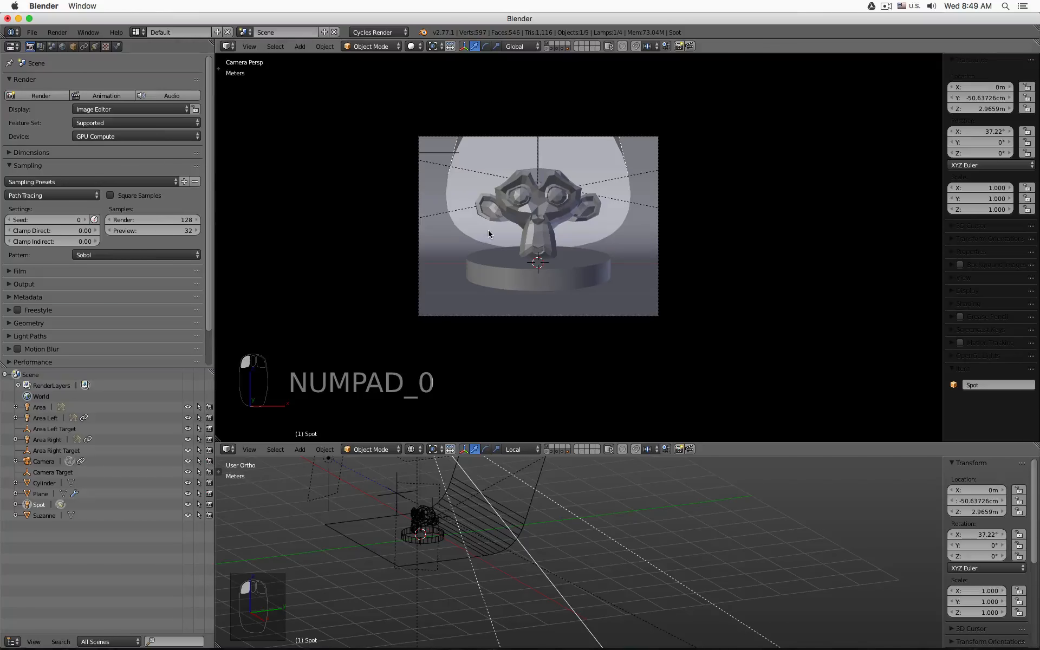
{"action": "scroll", "coordinate": [489, 234], "scroll_direction": "up", "scroll_amount": 4}
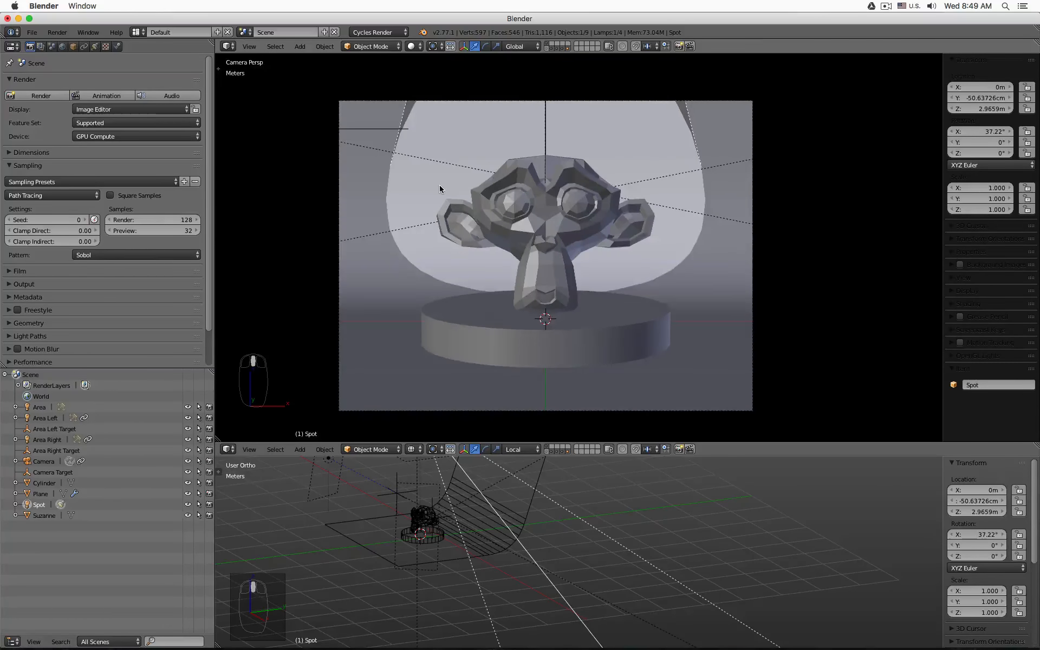
{"action": "key", "text": "shift+z"}
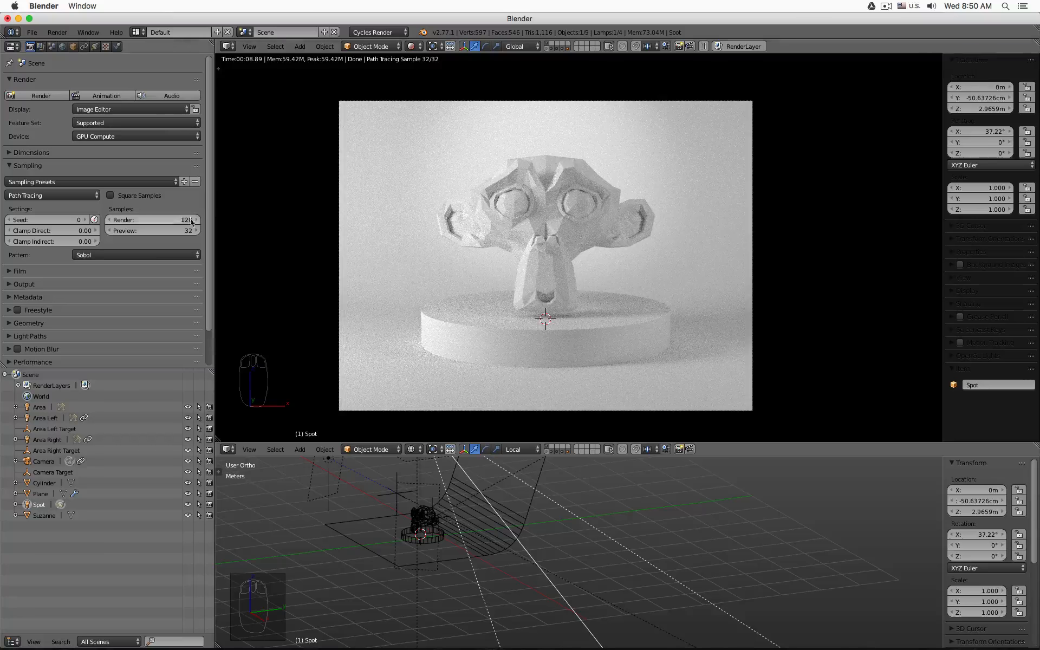
Try a preview sample count of 2 to check the noise in the rendered camera view
{"action": "left_click", "coordinate": [164, 231]}
{"action": "type", "text": "2"}
{"action": "key", "text": "Return"}
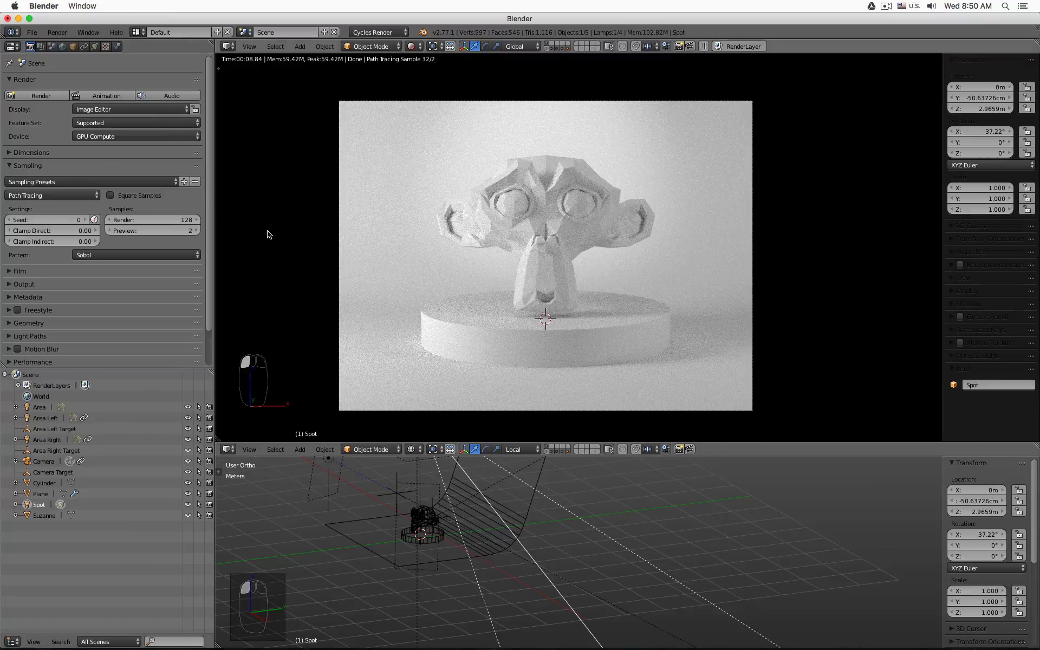
{"action": "left_click", "coordinate": [397, 232]}
{"action": "scroll", "coordinate": [475, 234], "scroll_direction": "down", "scroll_amount": 1}
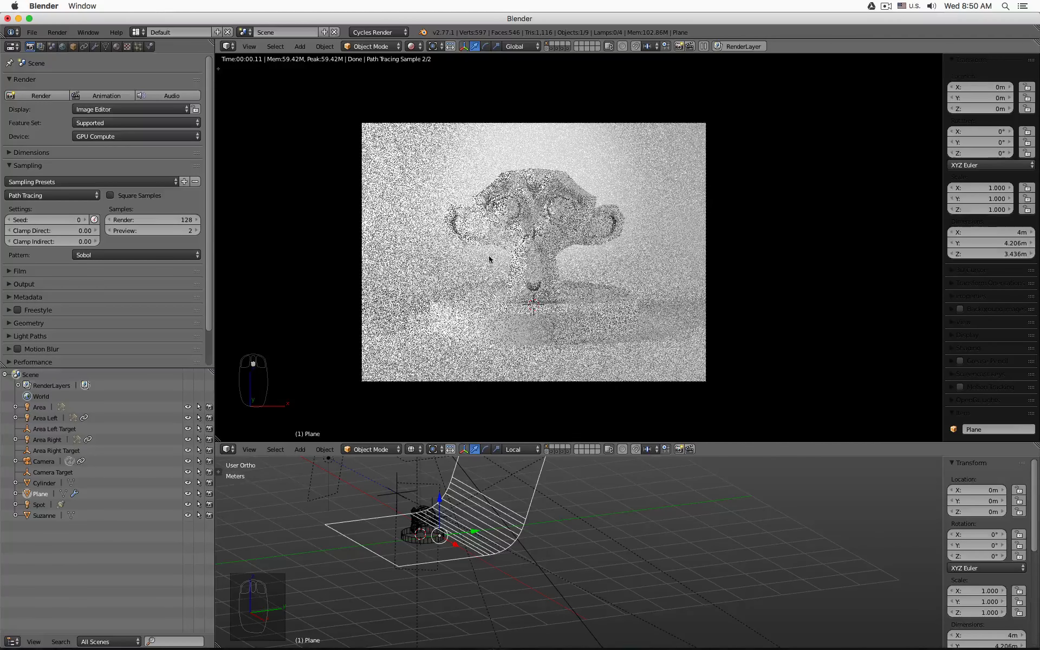
Set the preview samples to 2000 for a cleaner rendered viewport
{"action": "left_click", "coordinate": [169, 229]}
{"action": "type", "text": "2000"}
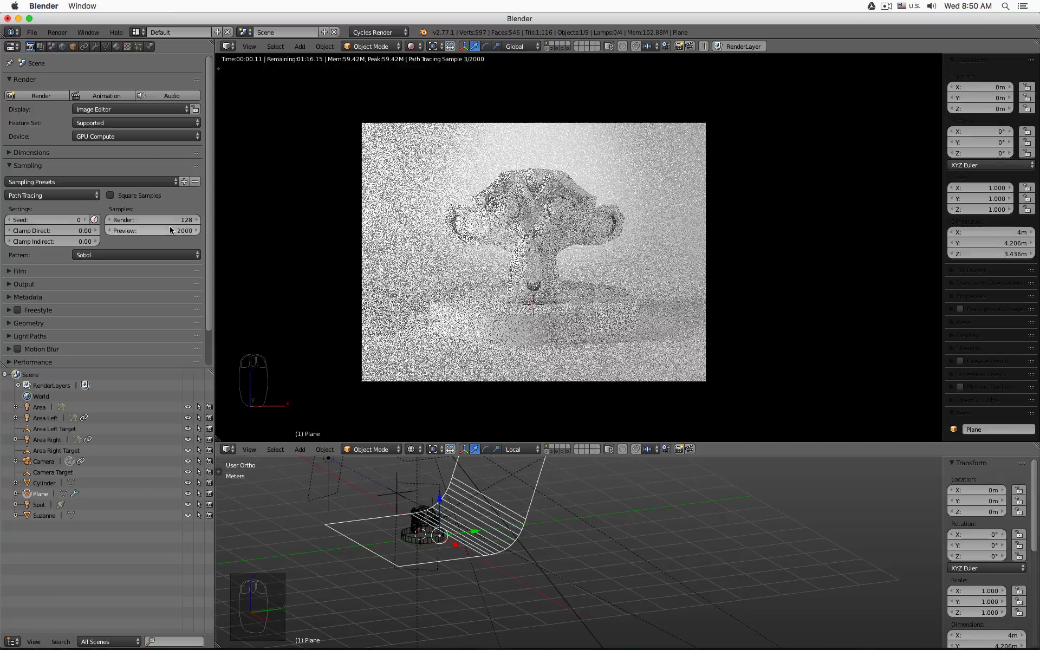
{"action": "key", "text": "Return"}
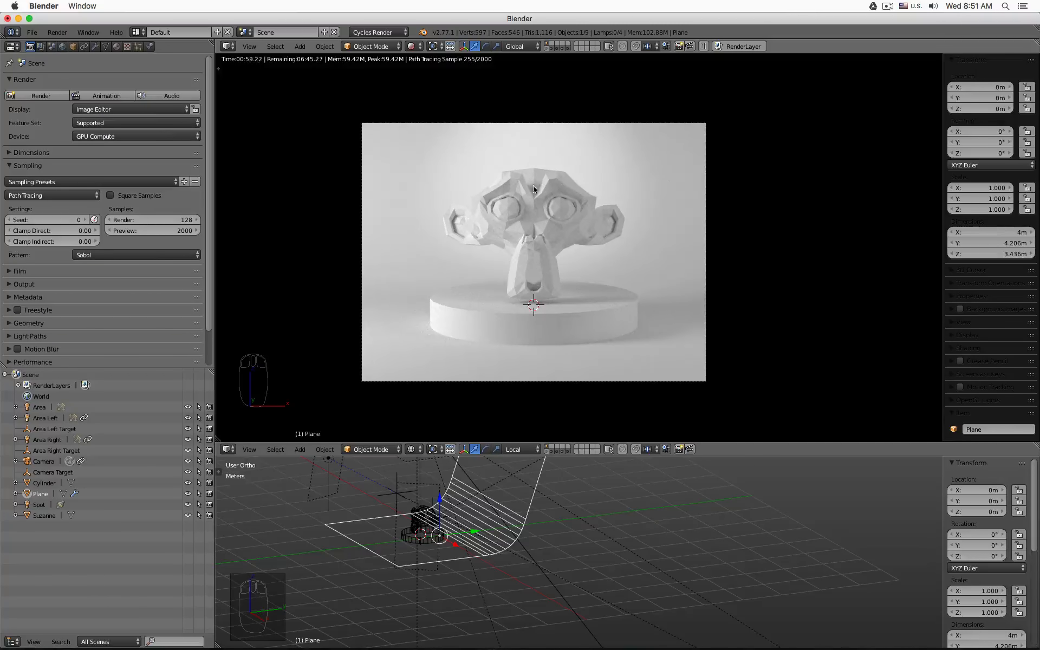
Set the final render samples to 400 and return the camera viewport to solid shading
{"action": "left_click", "coordinate": [145, 220]}
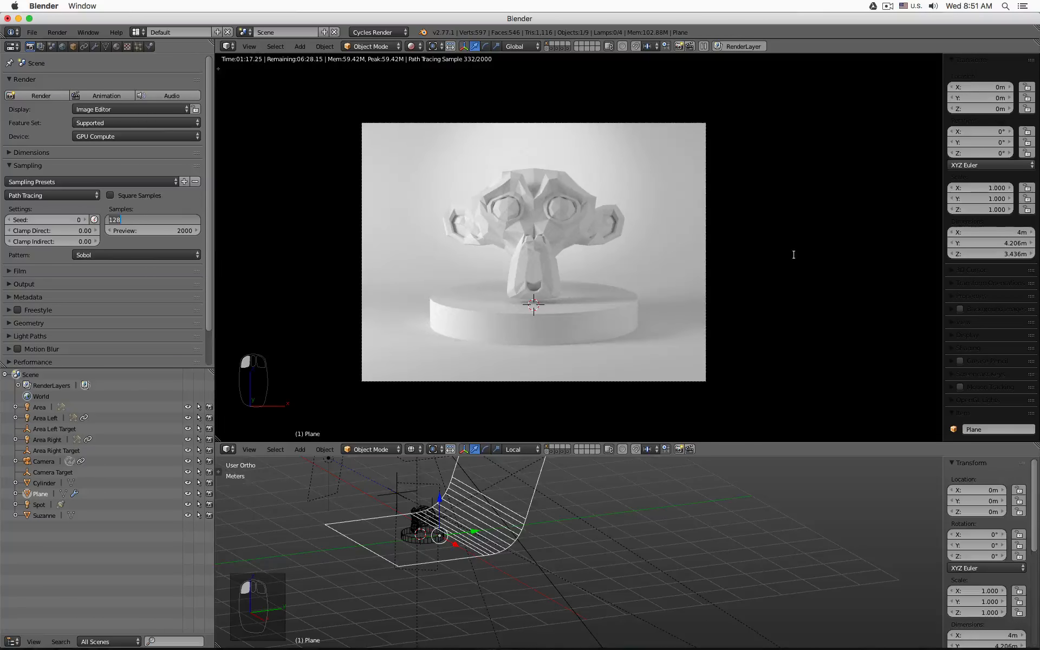
{"action": "type", "text": "400"}
{"action": "key", "text": "Return"}
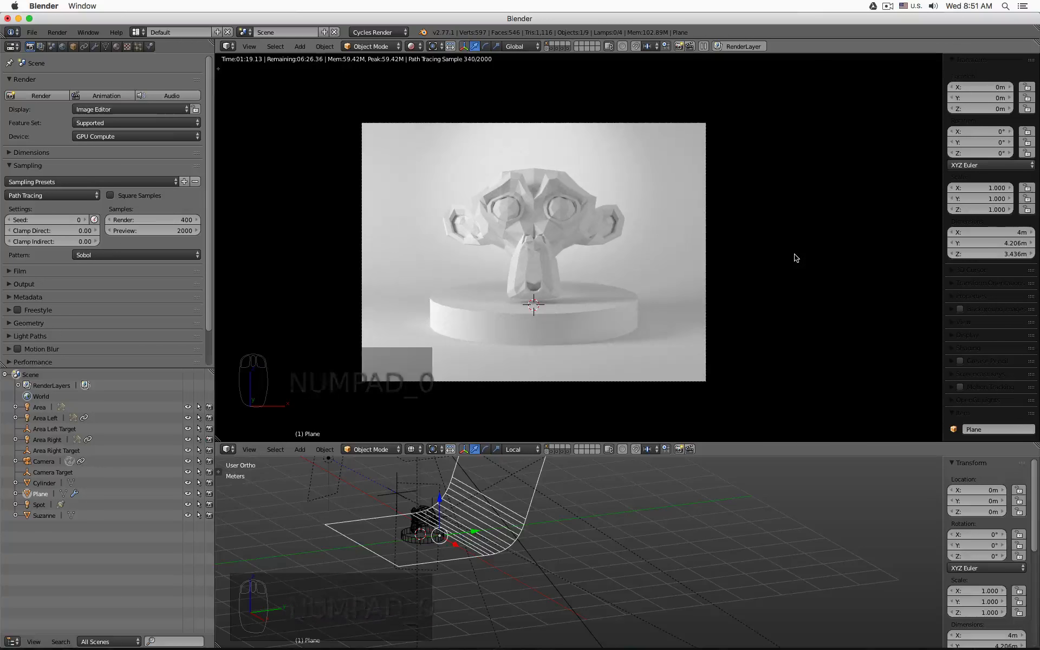
{"action": "key", "text": "z"}
{"action": "key", "text": "z"}
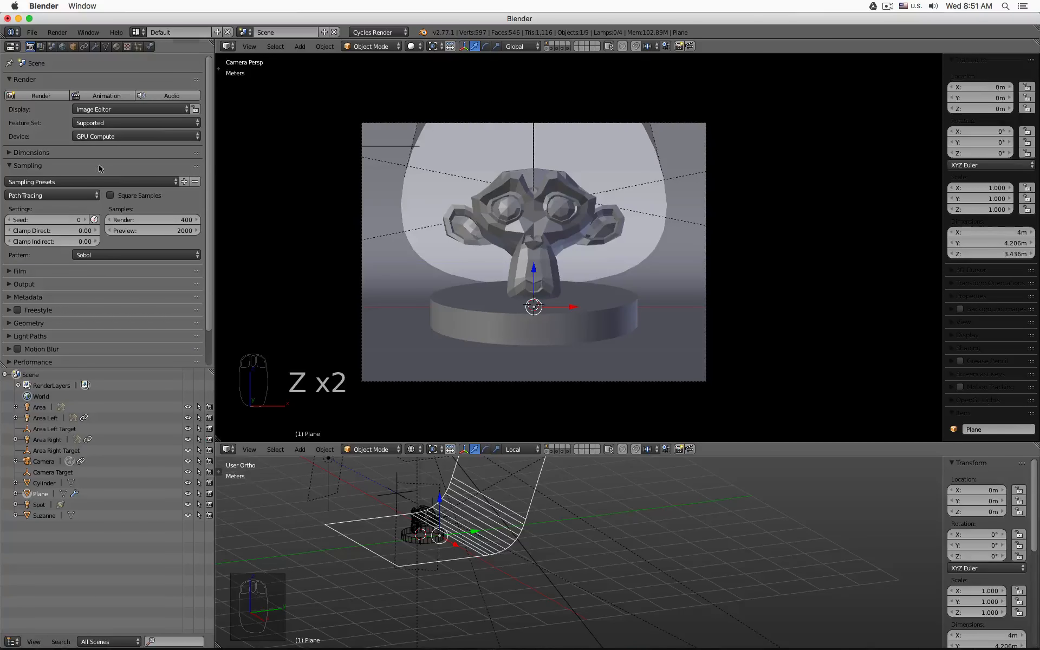
Expand the Dimensions section and enable the Border option for the render, toggling it to compare the camera frame outline
{"action": "left_click", "coordinate": [12, 154]}
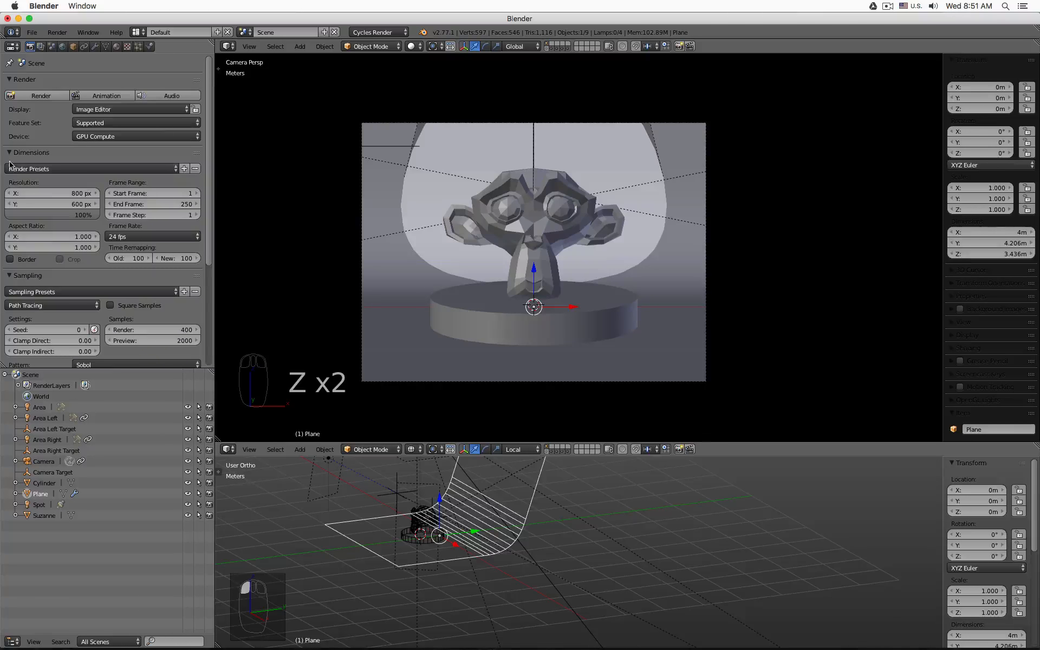
{"action": "left_click", "coordinate": [10, 259]}
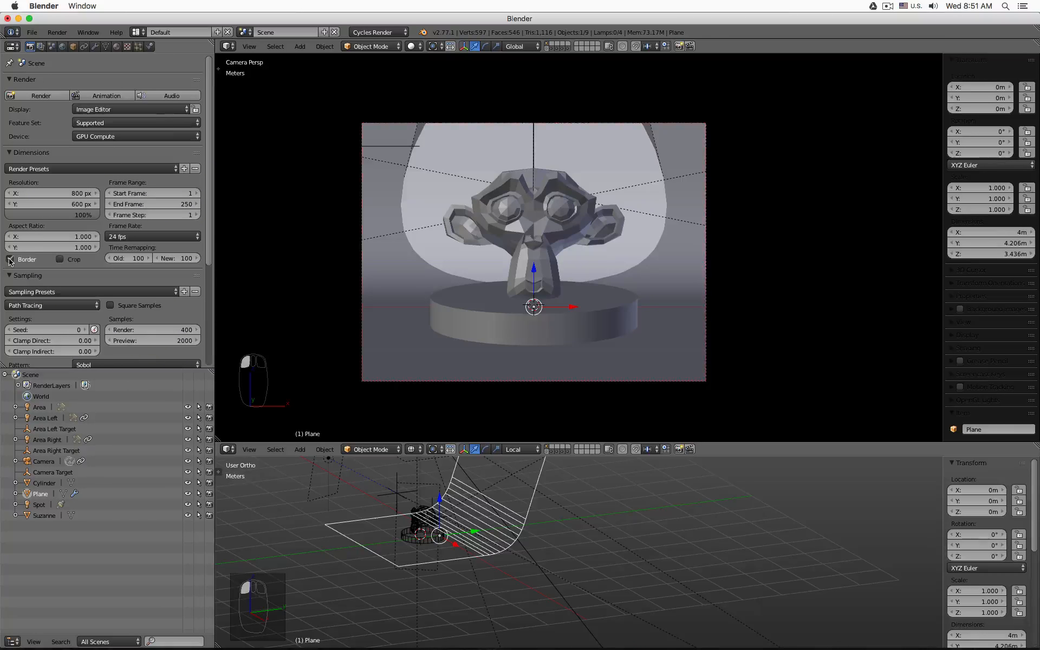
{"action": "left_click", "coordinate": [9, 259]}
{"action": "left_click", "coordinate": [9, 259]}
{"action": "left_click", "coordinate": [9, 259]}
{"action": "left_click", "coordinate": [9, 260]}
{"action": "left_click", "coordinate": [9, 259]}
{"action": "left_click", "coordinate": [10, 260]}
{"action": "left_click", "coordinate": [9, 259]}
{"action": "left_click", "coordinate": [9, 259]}
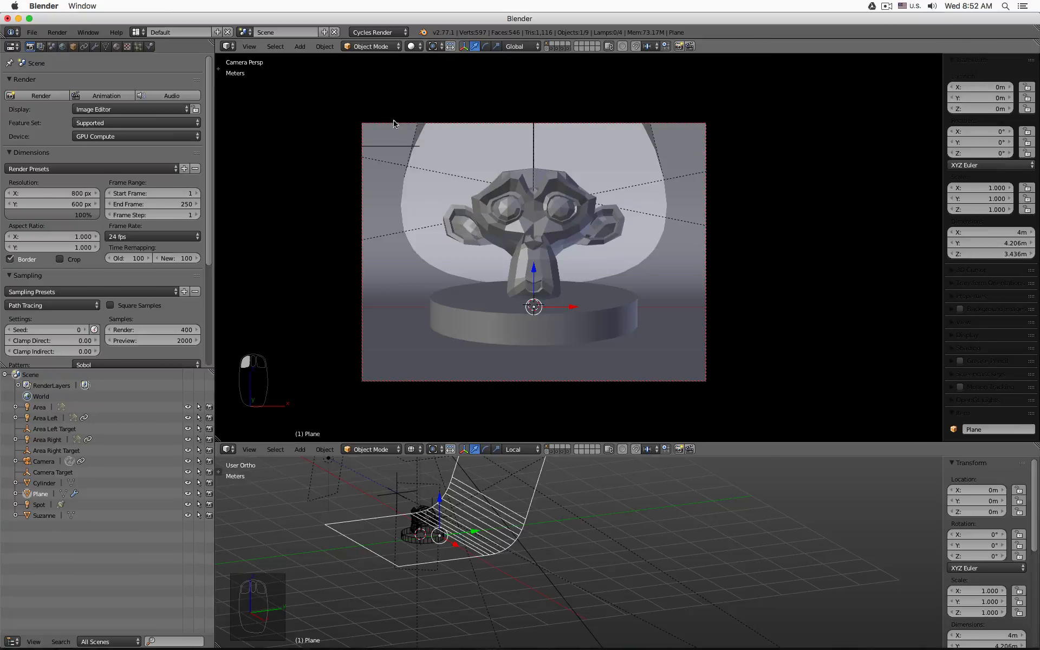
{"action": "middle_click_drag", "start_coordinate": [363, 469], "coordinate": [528, 457]}
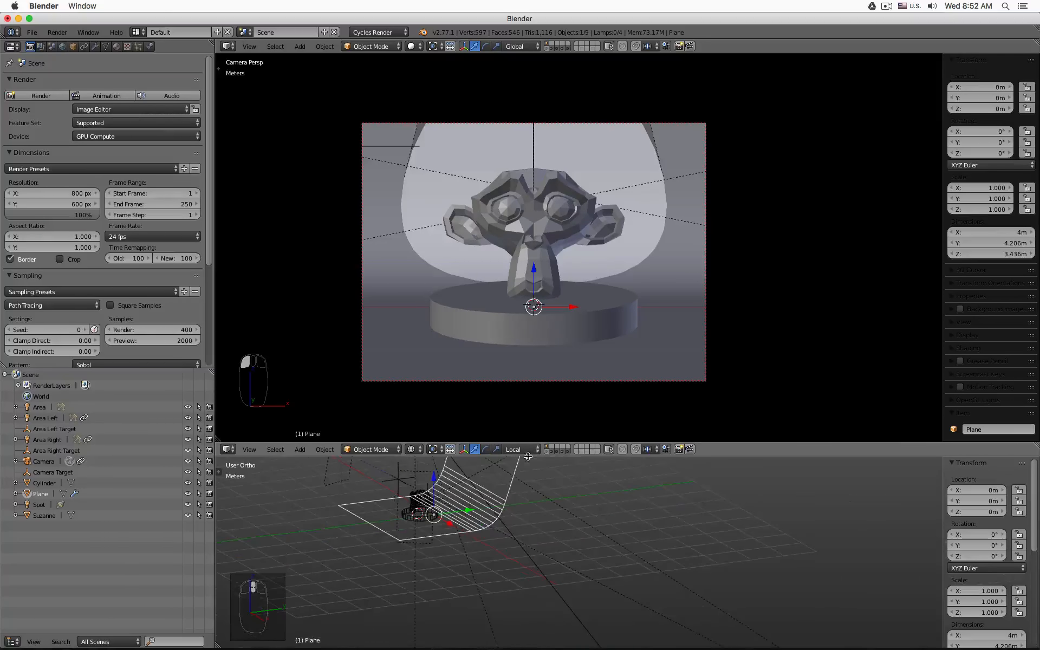
Select the camera and lower the alpha of its passepartout display
{"action": "left_click", "coordinate": [547, 453], "text": "shift"}
{"action": "left_click", "coordinate": [321, 505]}
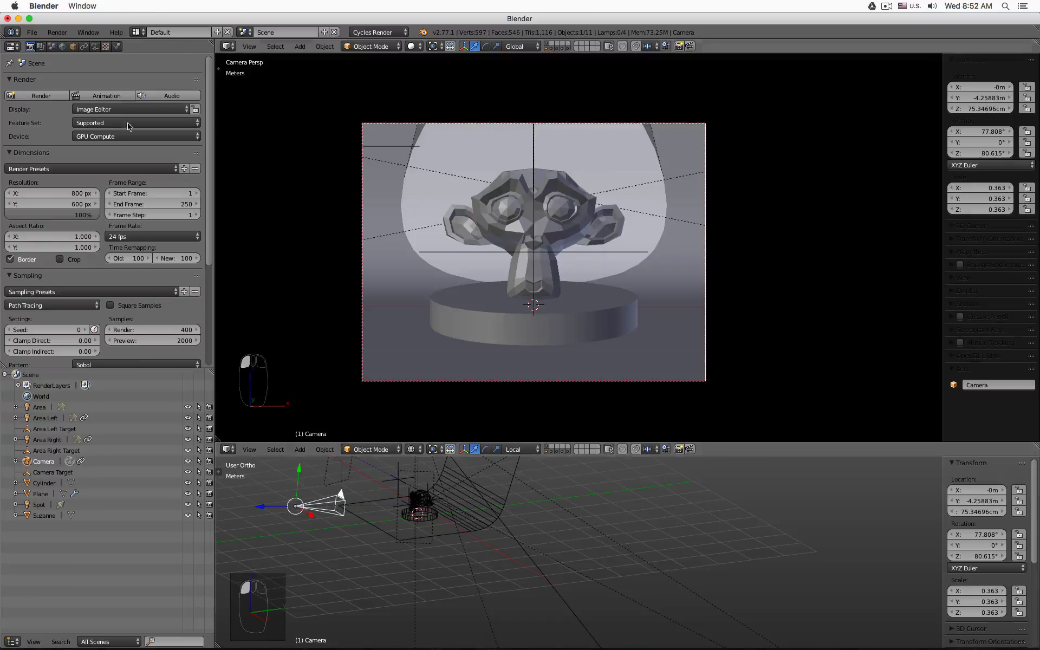
{"action": "left_click", "coordinate": [95, 46]}
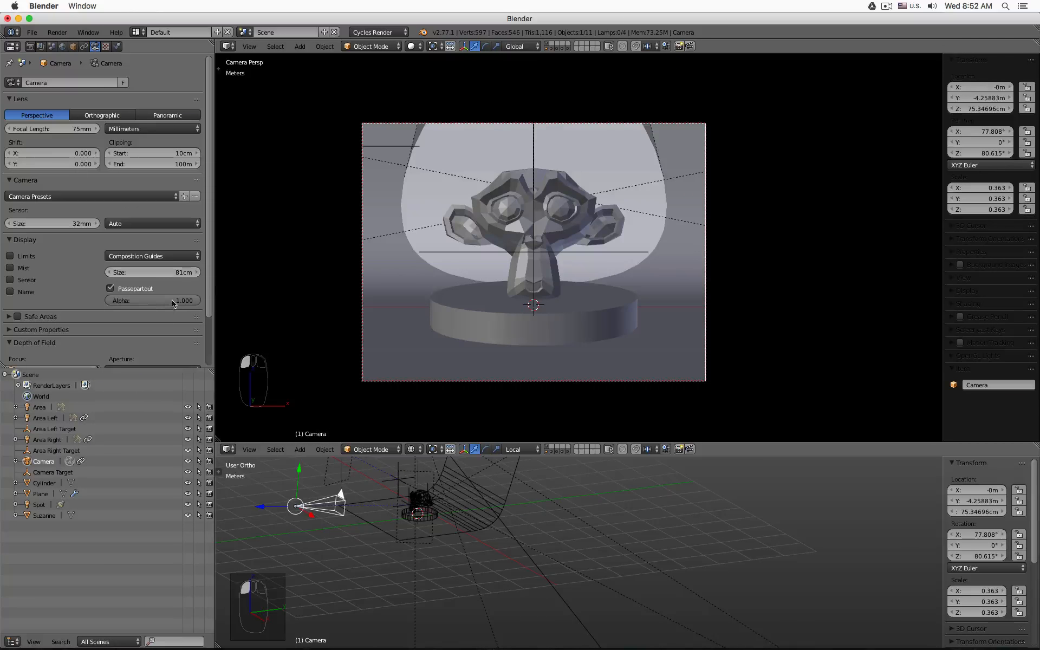
{"action": "left_click_drag", "start_coordinate": [171, 301], "coordinate": [136, 301]}
Switch the camera viewport to rendered shading with the render Border option off, and re-enable Border to compare the two
{"action": "left_click", "coordinate": [31, 47]}
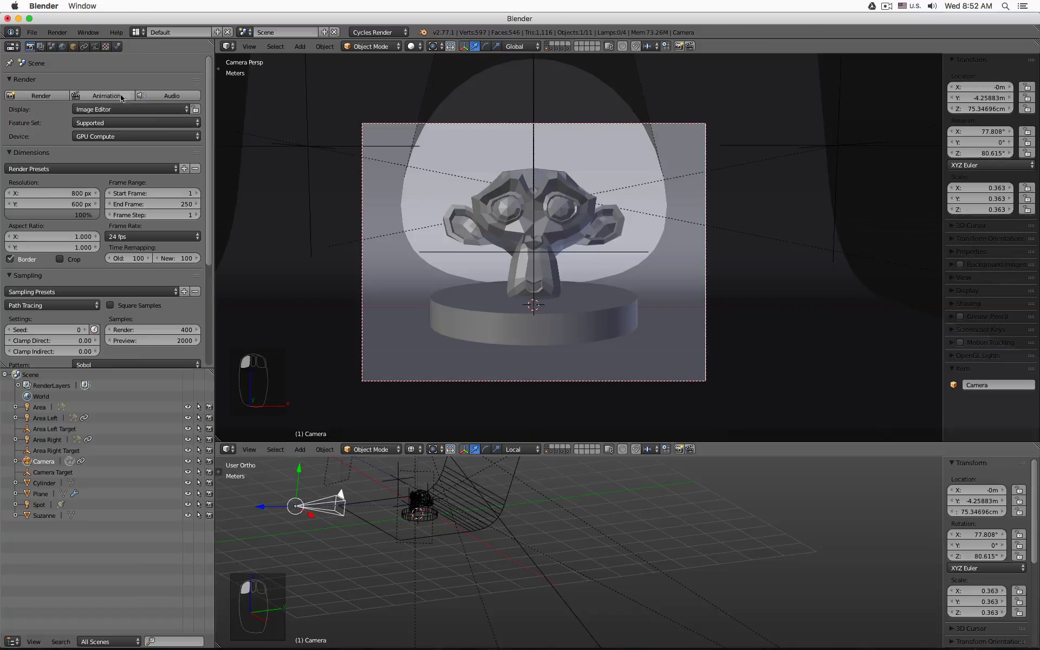
{"action": "left_click", "coordinate": [27, 260]}
{"action": "key", "text": "shift+z"}
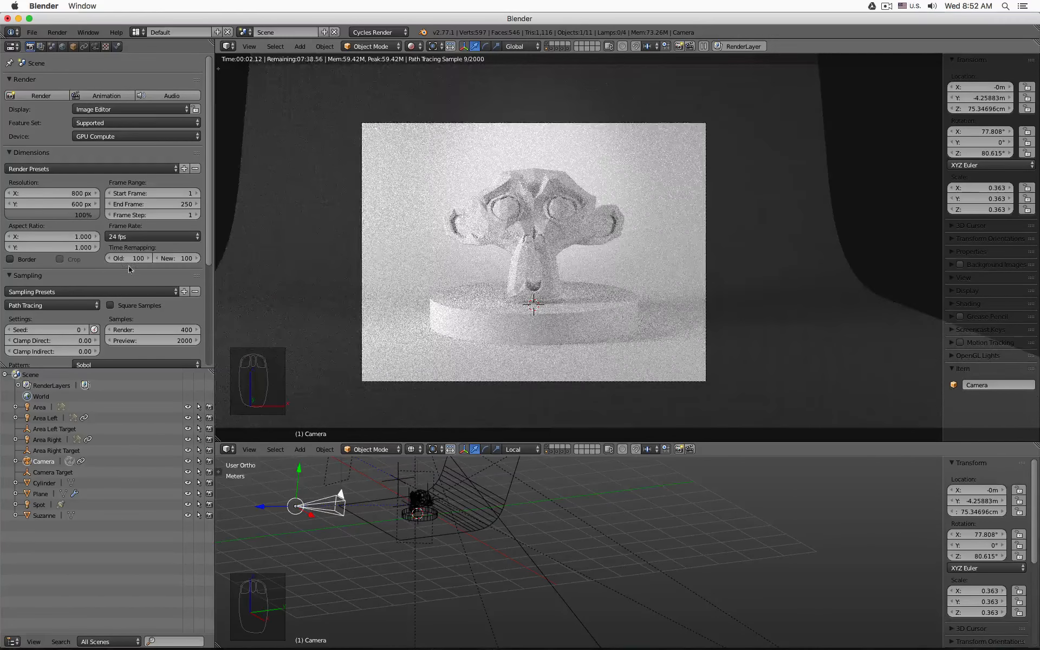
{"action": "left_click", "coordinate": [27, 260]}
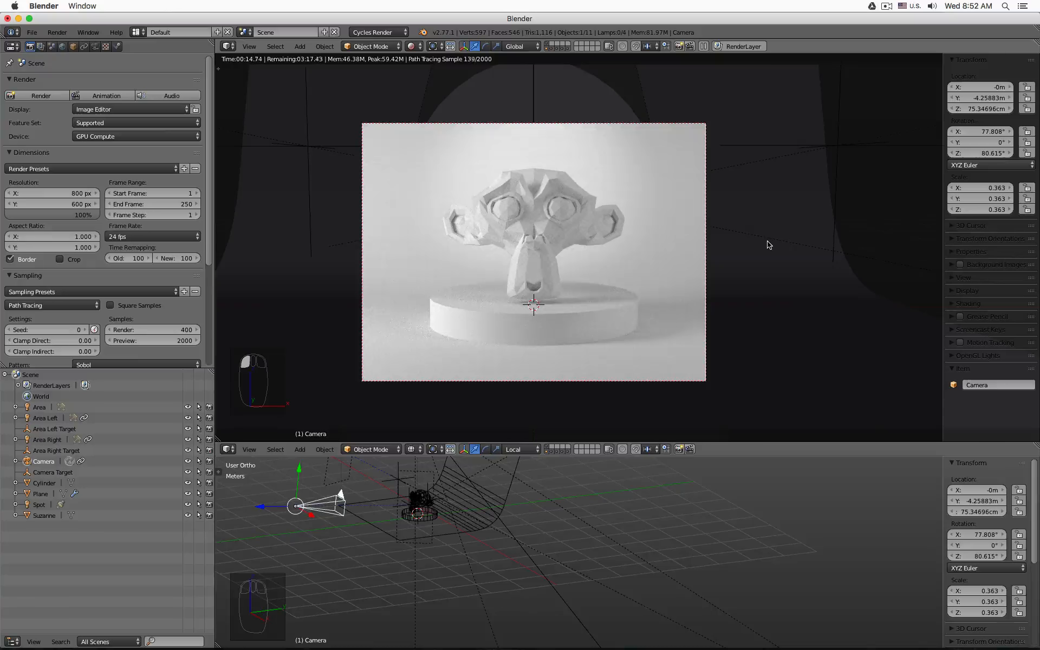
Draw small render border regions in the camera view, first beside the monkey's ear and then around one eye
{"action": "key", "text": "shift+b"}
{"action": "left_click_drag", "start_coordinate": [419, 159], "coordinate": [488, 235]}
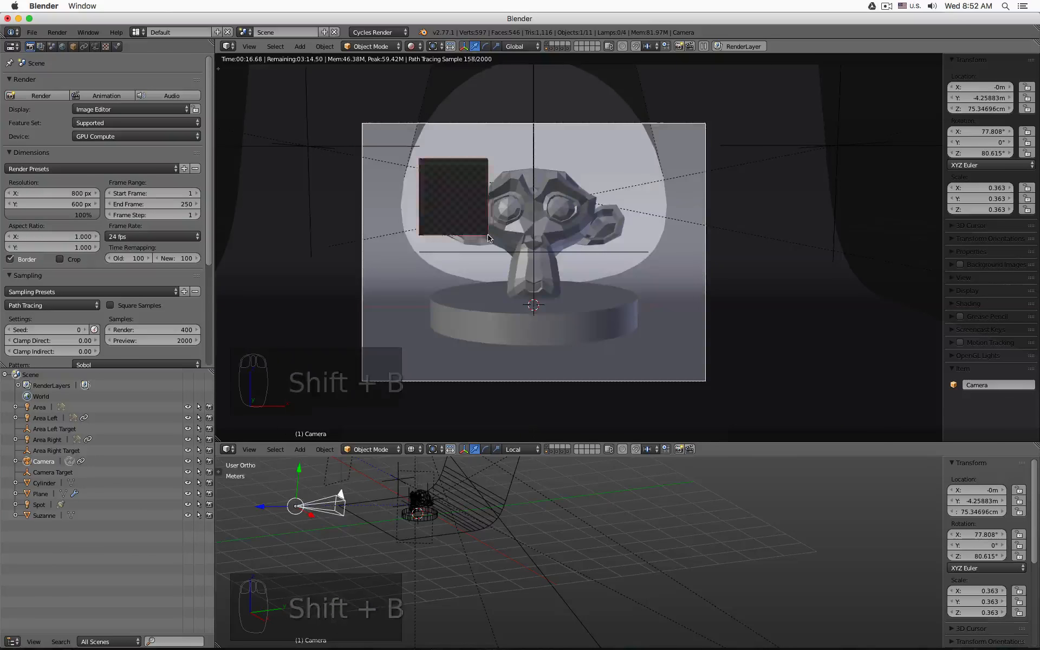
{"action": "key", "text": "shift+b"}
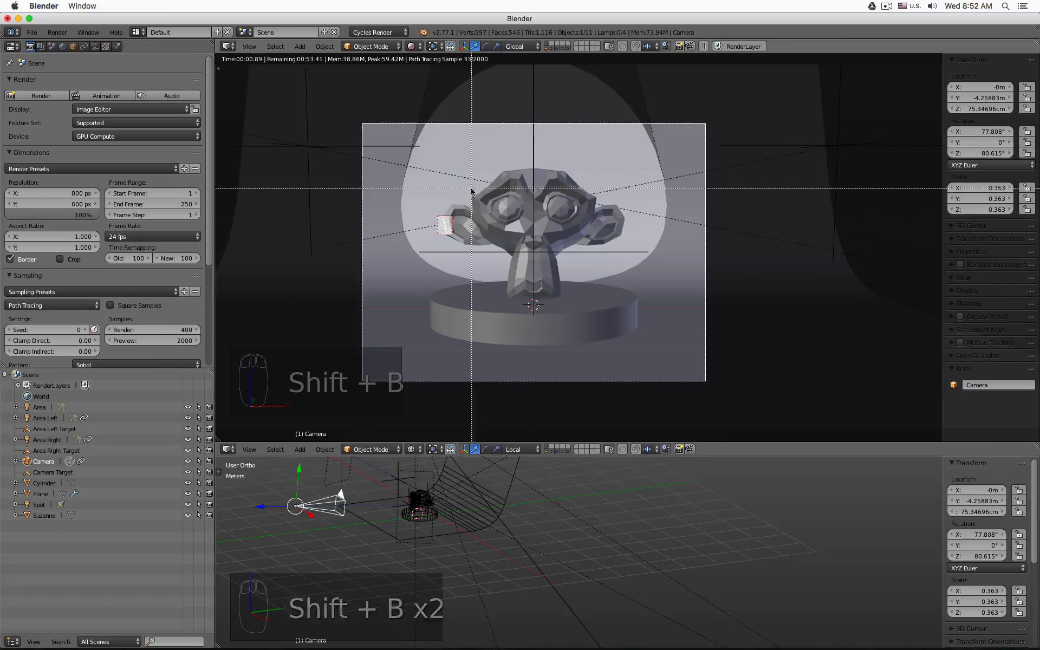
{"action": "left_click_drag", "start_coordinate": [472, 189], "coordinate": [525, 233]}
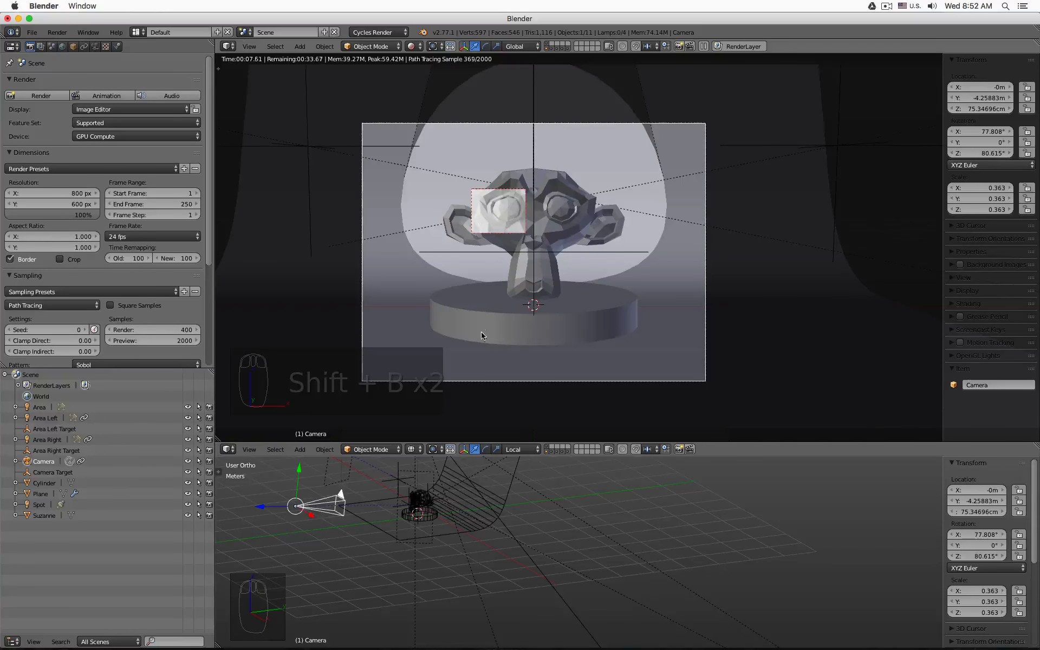
Draw close-up render border regions around the pedestal's side edge and then around the monkey's mouth and chin
{"action": "scroll", "coordinate": [476, 313], "scroll_direction": "up", "scroll_amount": 6}
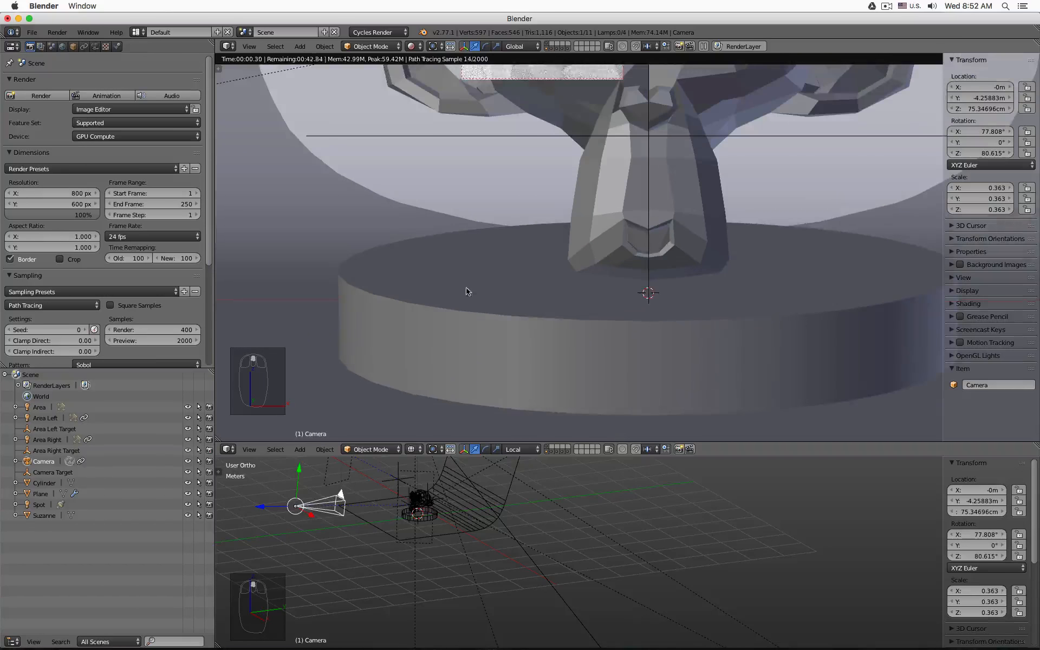
{"action": "key", "text": "shift+b"}
{"action": "left_click_drag", "start_coordinate": [296, 230], "coordinate": [379, 384]}
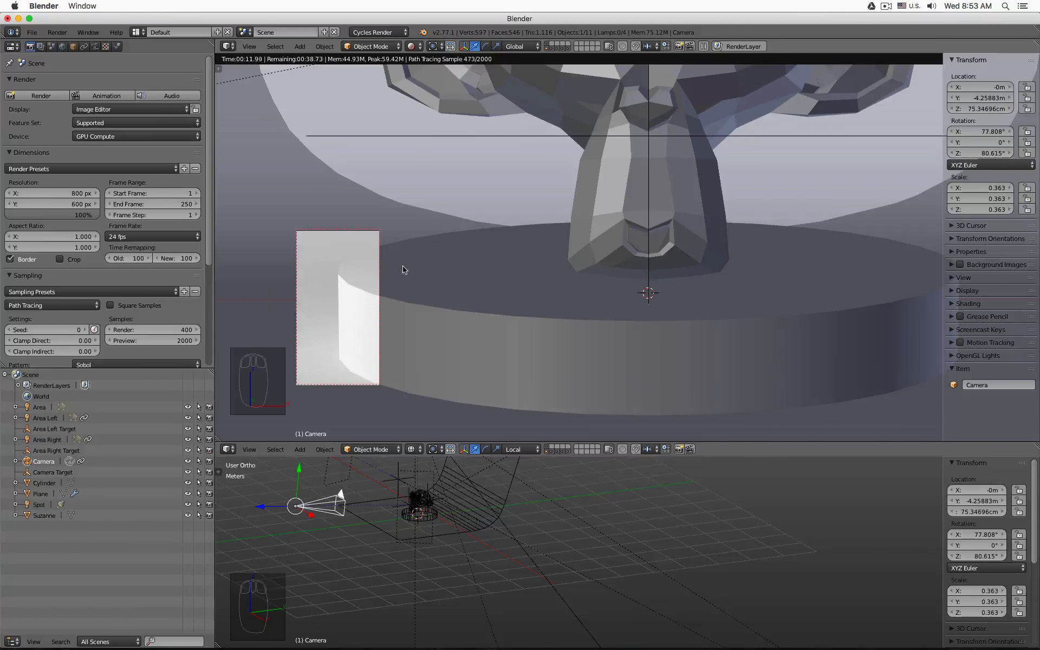
{"action": "key", "text": "shift+b"}
{"action": "left_click_drag", "start_coordinate": [520, 200], "coordinate": [711, 311]}
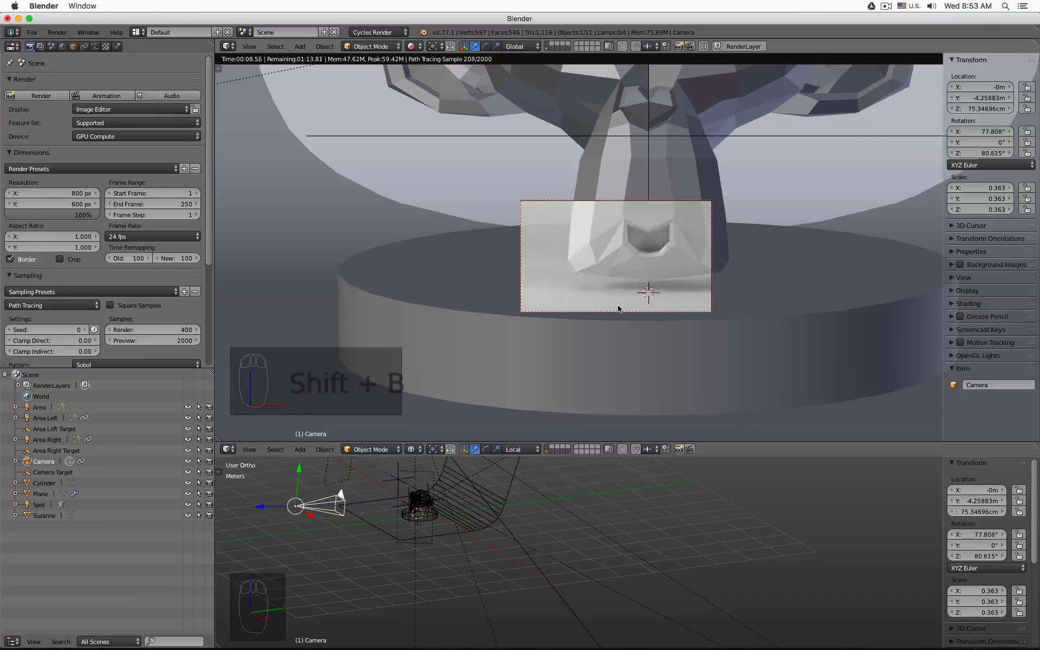
Toggle the render Border option off and on repeatedly while the small region is set, leaving it enabled
{"action": "scroll", "coordinate": [619, 309], "scroll_direction": "down", "scroll_amount": 5}
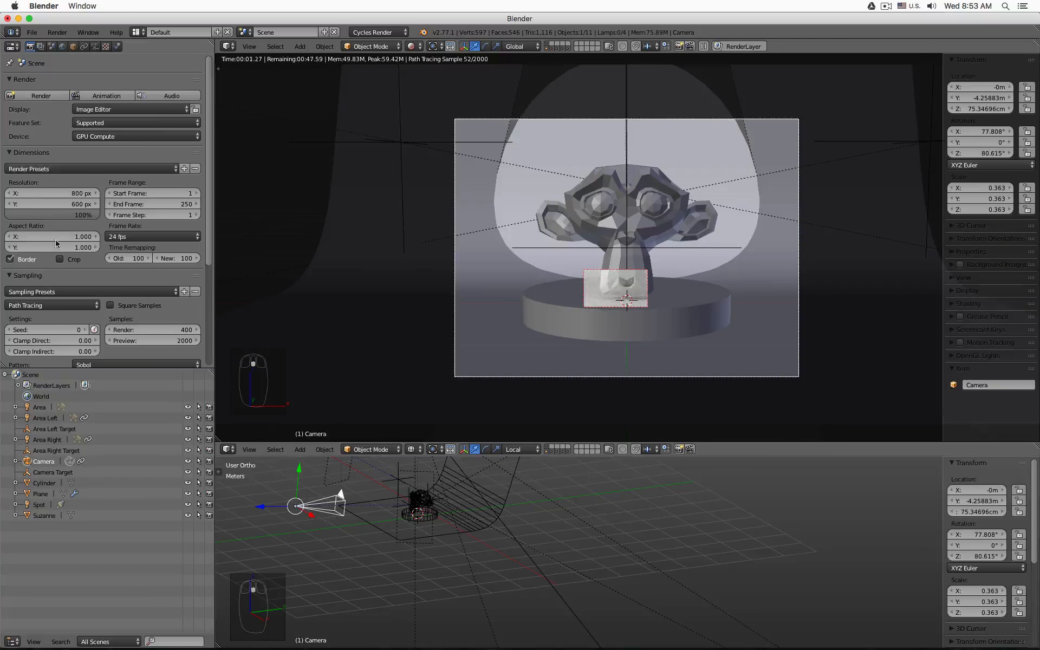
{"action": "left_click", "coordinate": [27, 262]}
{"action": "left_click", "coordinate": [27, 262]}
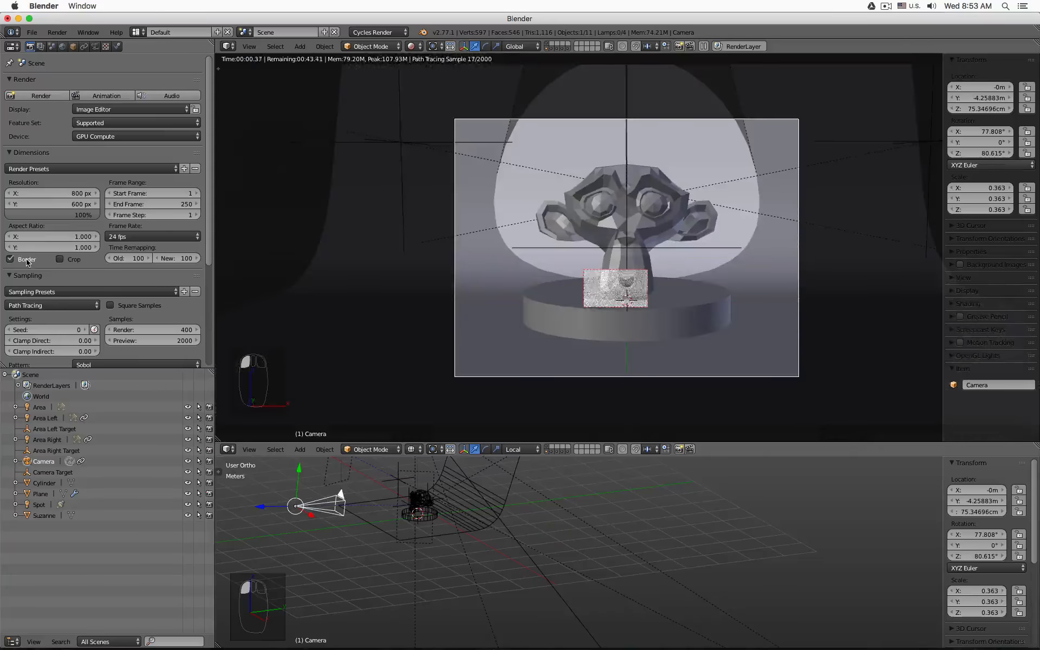
{"action": "left_click", "coordinate": [27, 263]}
{"action": "left_click", "coordinate": [27, 263]}
{"action": "left_click", "coordinate": [27, 263]}
{"action": "left_click", "coordinate": [27, 262]}
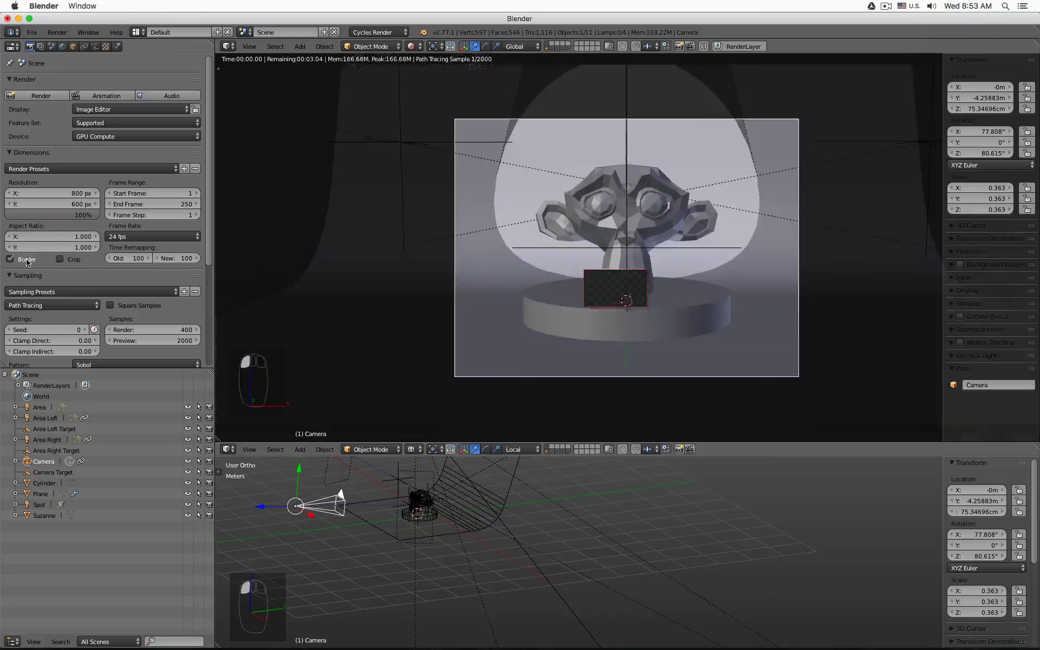
Draw a render border larger than the whole camera frame and re-enable the Border option
{"action": "key", "text": "shift+b"}
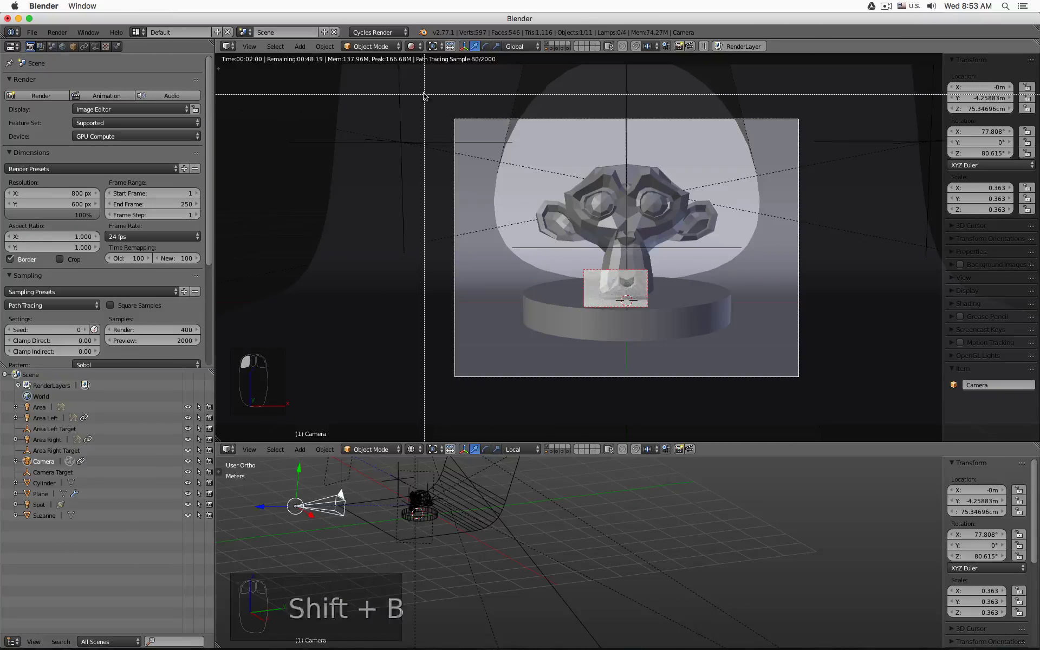
{"action": "left_click_drag", "start_coordinate": [423, 92], "coordinate": [841, 396]}
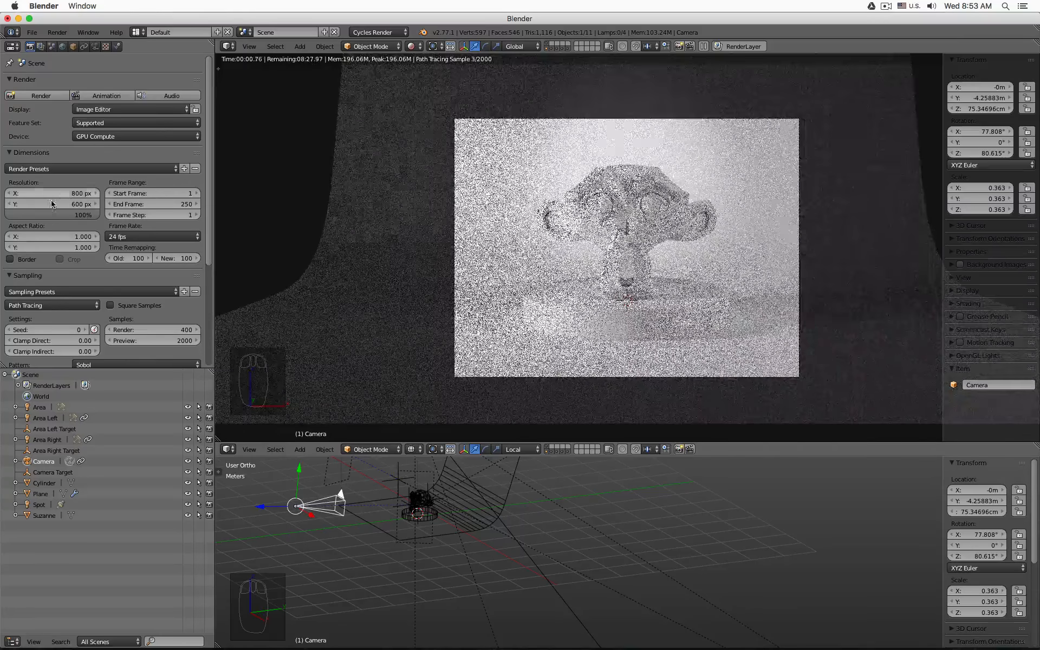
{"action": "left_click", "coordinate": [11, 259]}
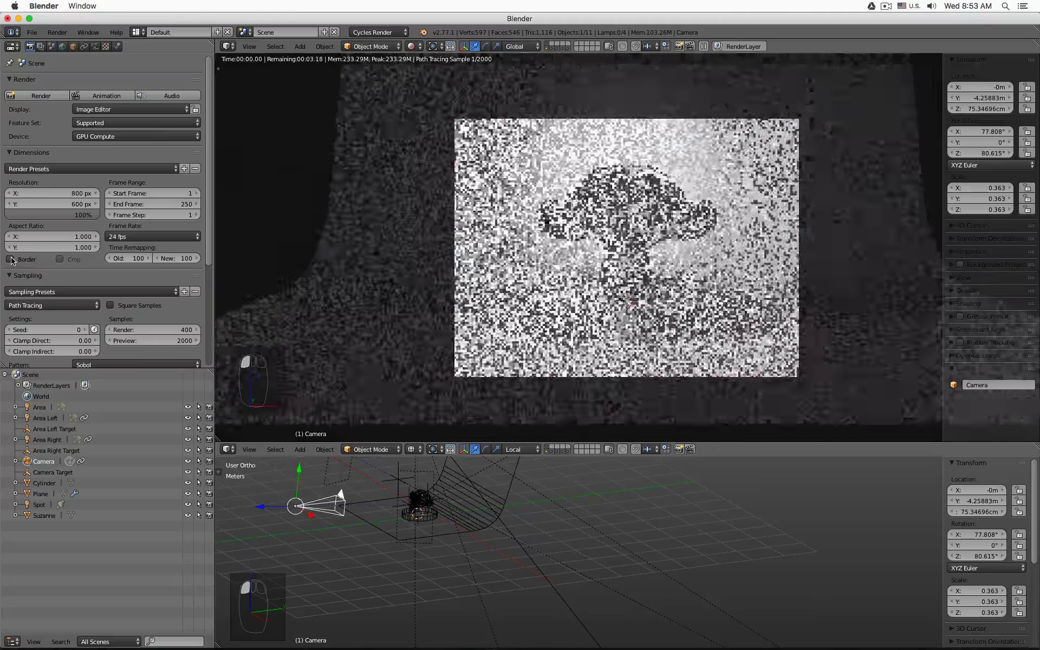
{"action": "right_click", "coordinate": [11, 259]}
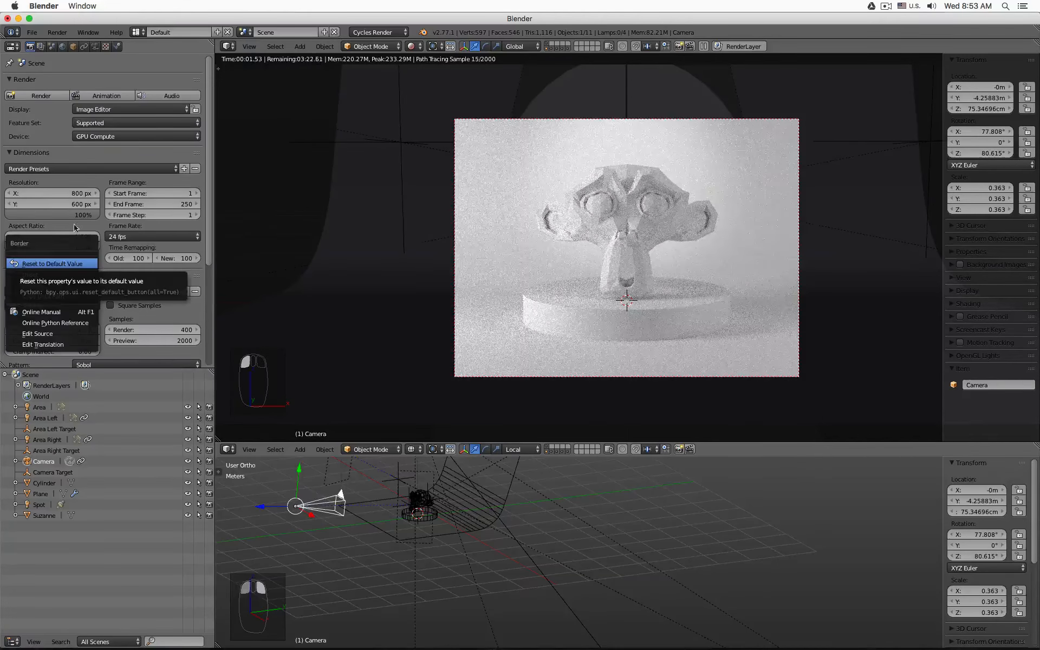
{"action": "left_click", "coordinate": [90, 155]}
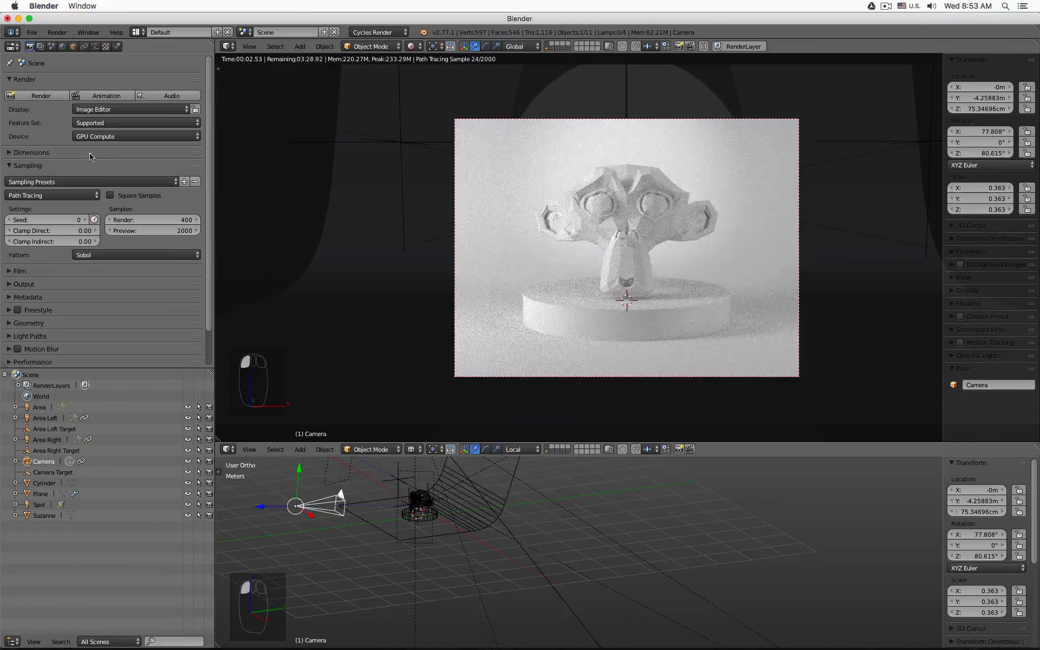
{"action": "left_click", "coordinate": [8, 154]}
{"action": "left_click", "coordinate": [16, 261]}
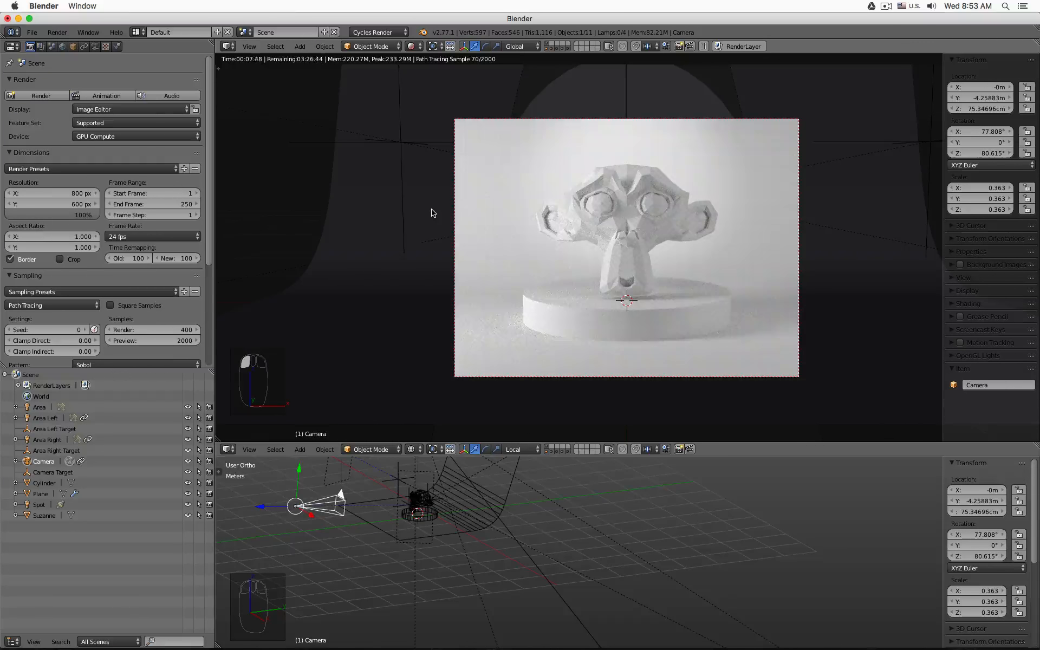
Draw small render border regions on the backdrop beside the monkey's head and then over its forehead and eye
{"action": "key", "text": "shift+b"}
{"action": "left_click_drag", "start_coordinate": [512, 160], "coordinate": [540, 202]}
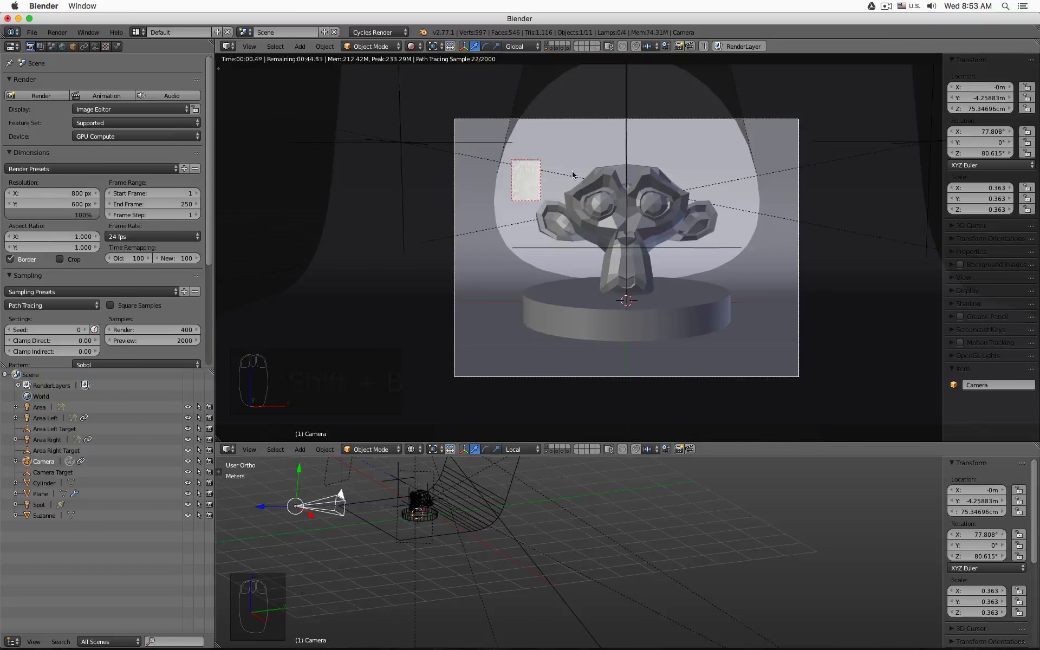
{"action": "key", "text": "shift+b"}
{"action": "left_click_drag", "start_coordinate": [573, 154], "coordinate": [636, 206]}
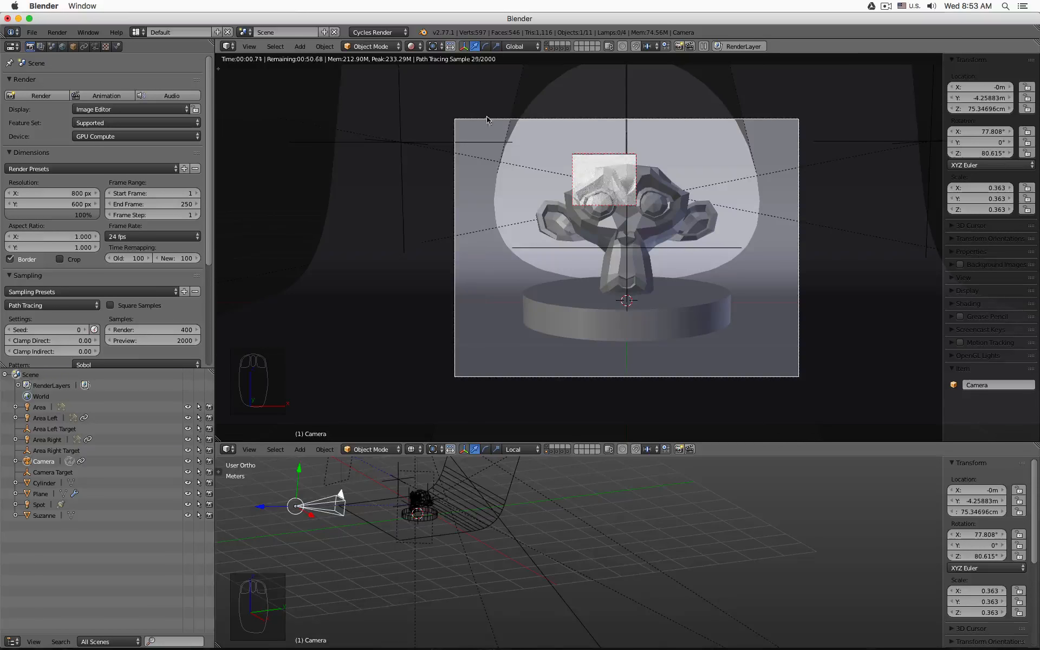
Reset the render border by drawing it around the entire camera frame, and turn the Border option back on
{"action": "key", "text": "shift+b"}
{"action": "left_click_drag", "start_coordinate": [431, 83], "coordinate": [847, 411]}
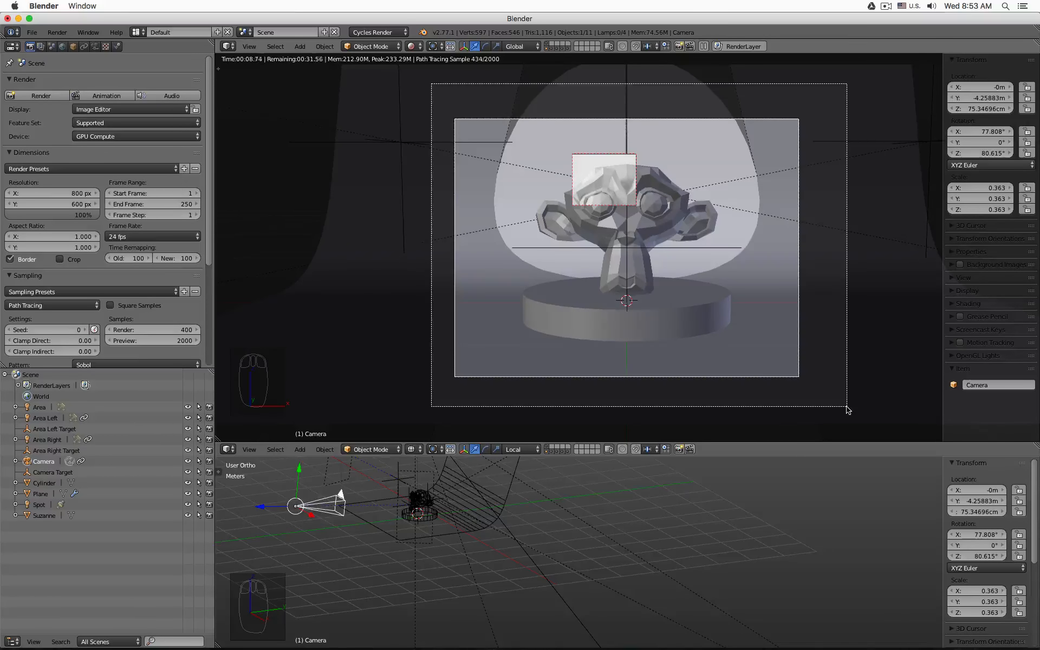
{"action": "left_click_drag", "start_coordinate": [848, 410], "coordinate": [843, 399]}
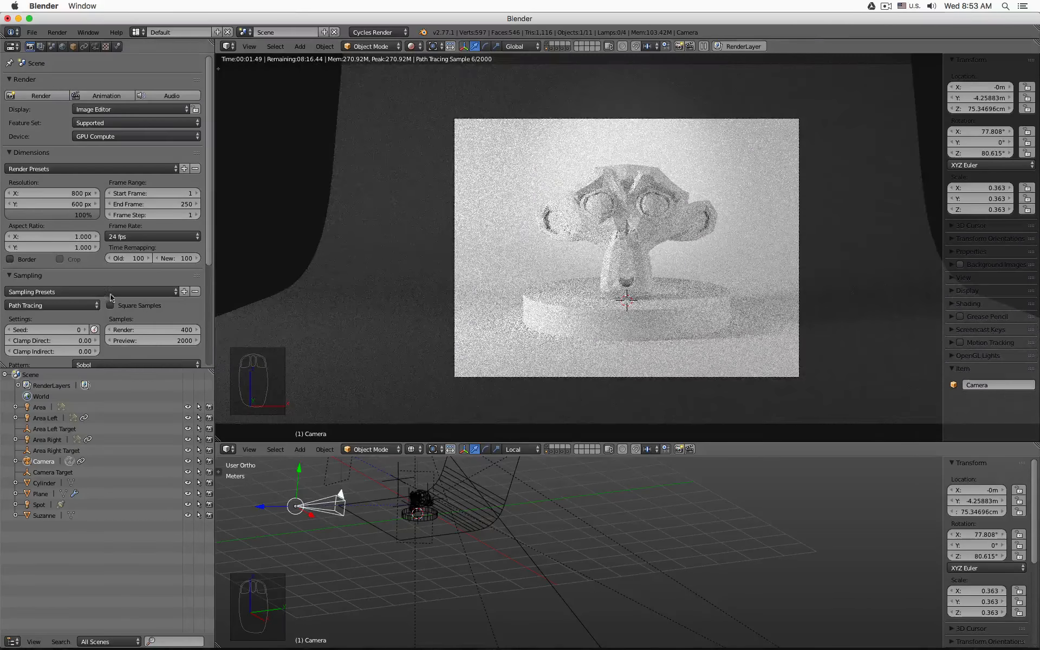
{"action": "left_click", "coordinate": [10, 259]}
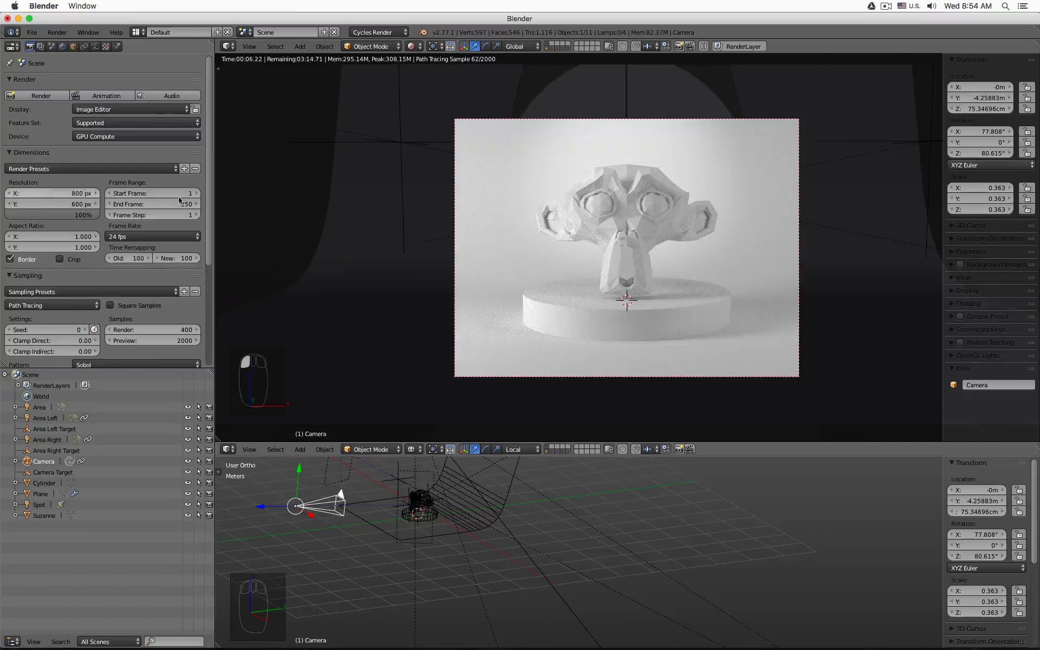
Collapse the Dimensions and Sampling sections, enable Transparent in the Film settings and return the camera viewport to rendered shading
{"action": "key", "text": "z"}
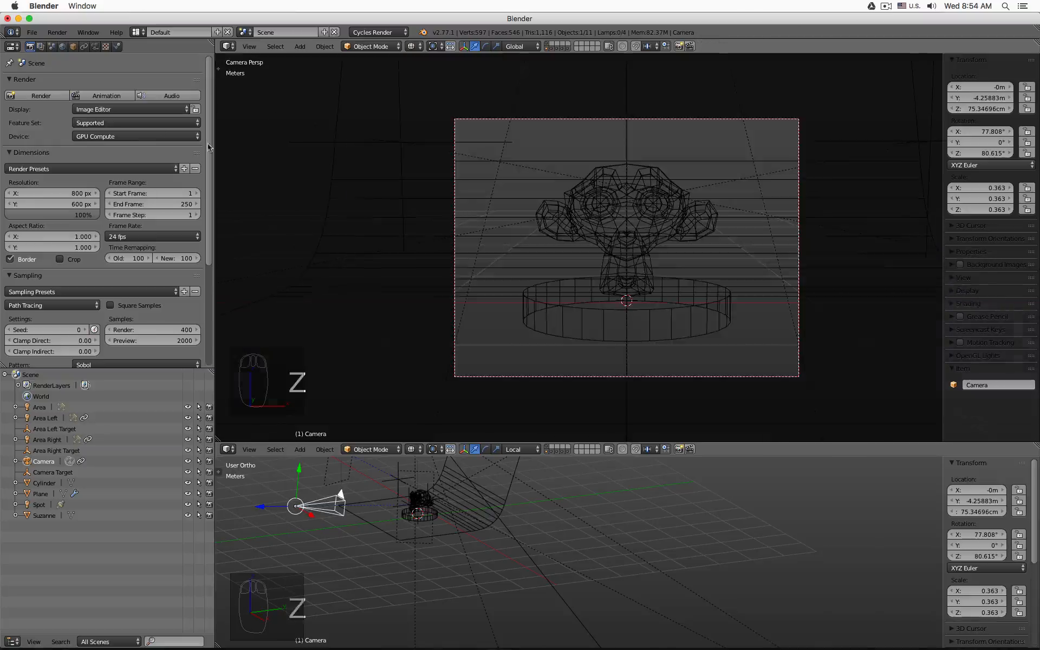
{"action": "left_click", "coordinate": [10, 153]}
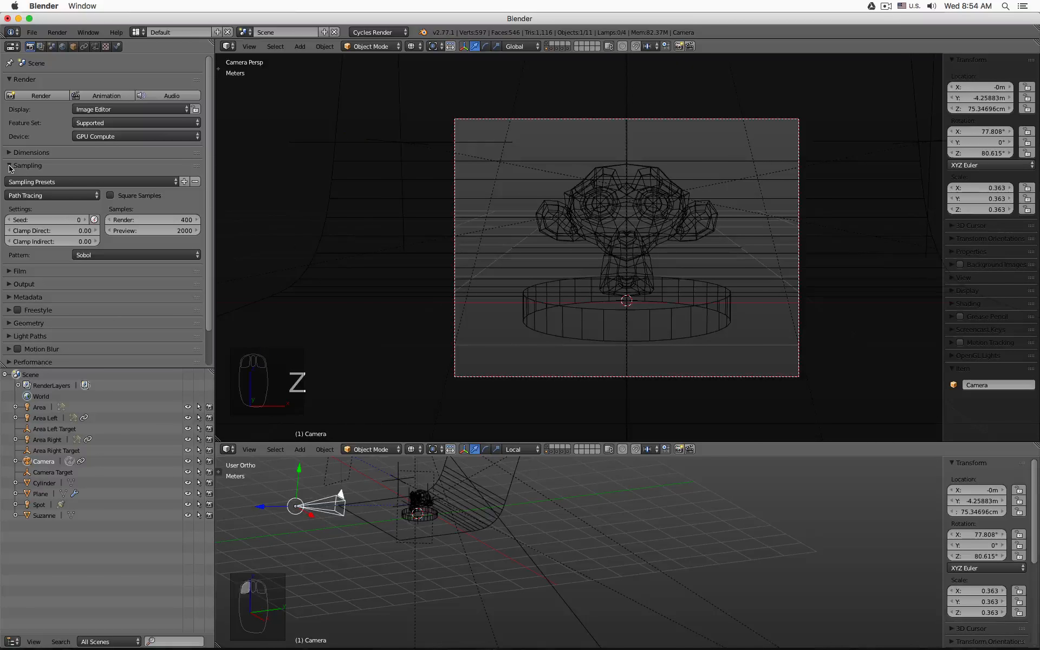
{"action": "left_click", "coordinate": [10, 166]}
{"action": "left_click", "coordinate": [7, 178]}
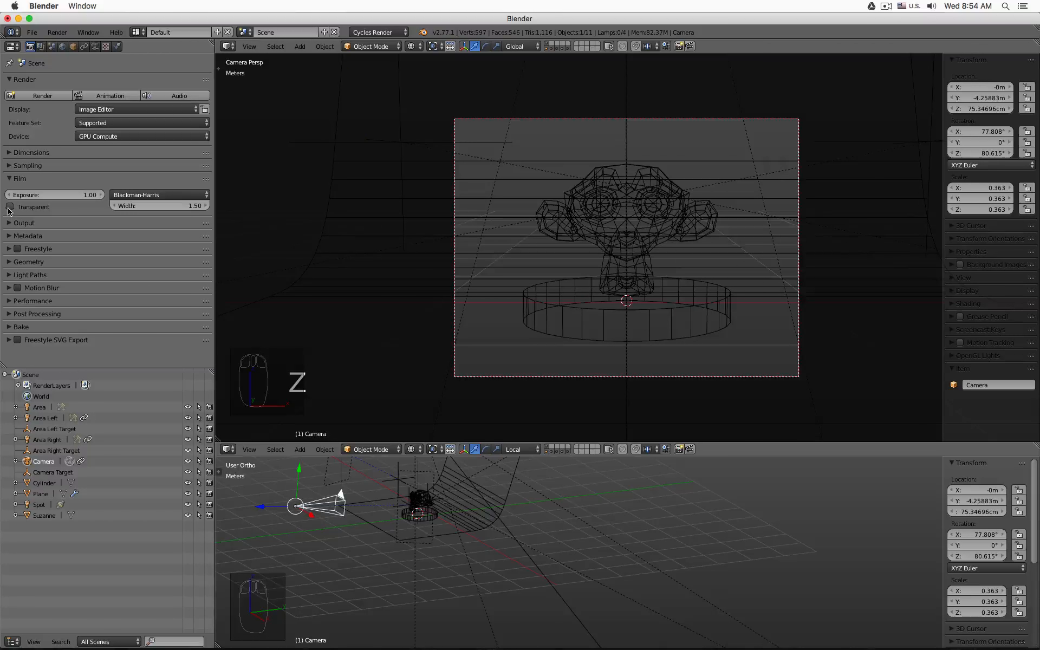
{"action": "left_click", "coordinate": [10, 208]}
{"action": "key", "text": "z"}
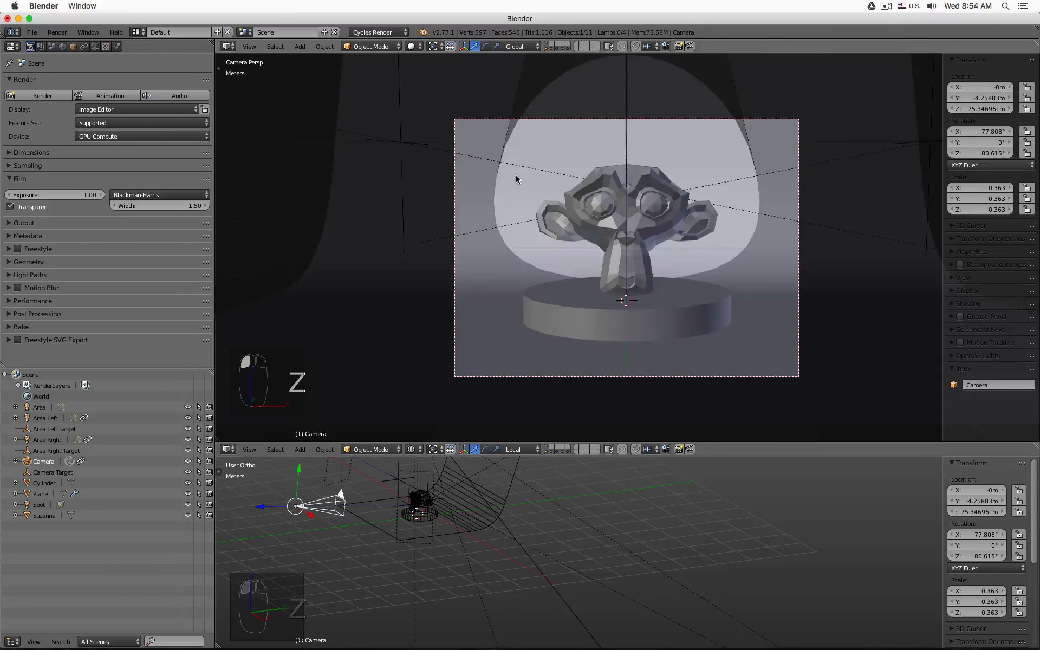
{"action": "key", "text": "shift+z"}
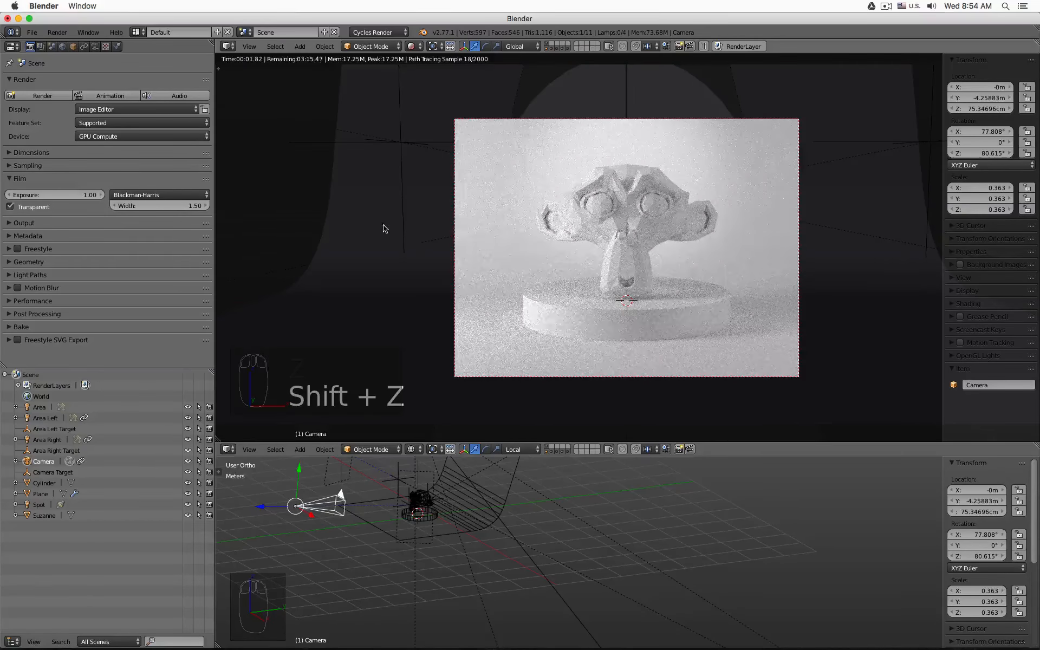
Select the curved backdrop plane and move it about 2.09 m along its local X axis
{"action": "left_click", "coordinate": [384, 229]}
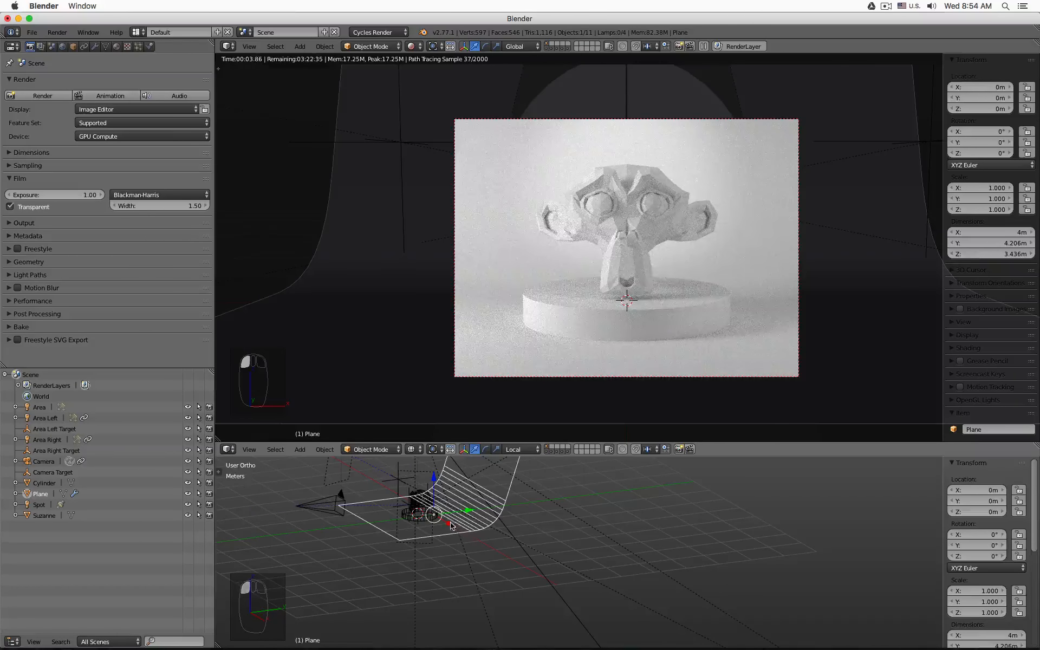
{"action": "key", "text": "g"}
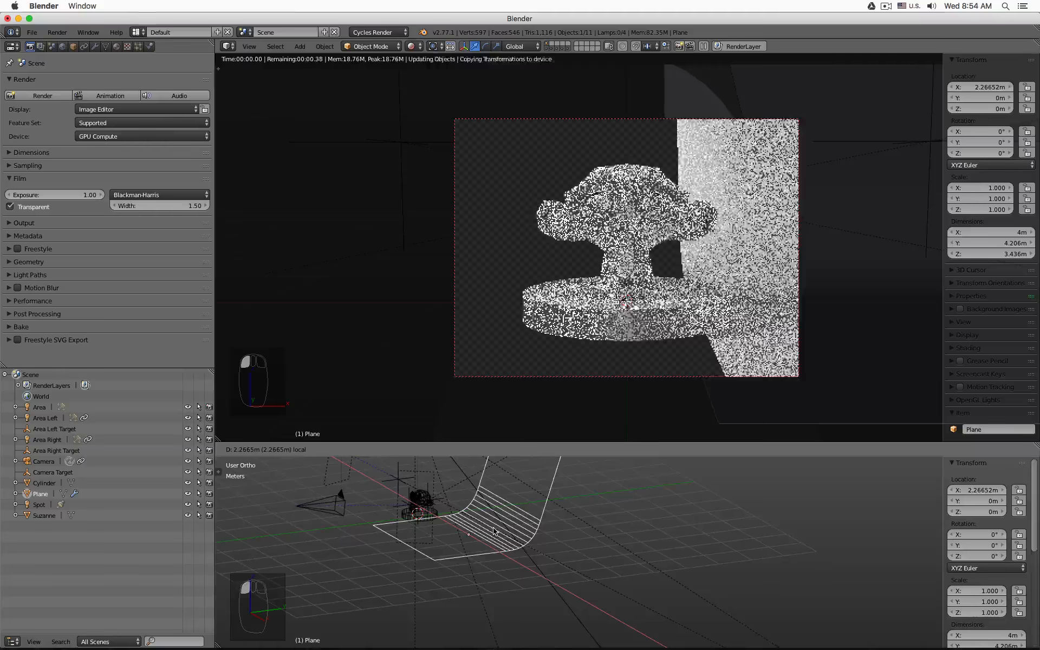
{"action": "left_click", "coordinate": [546, 401]}
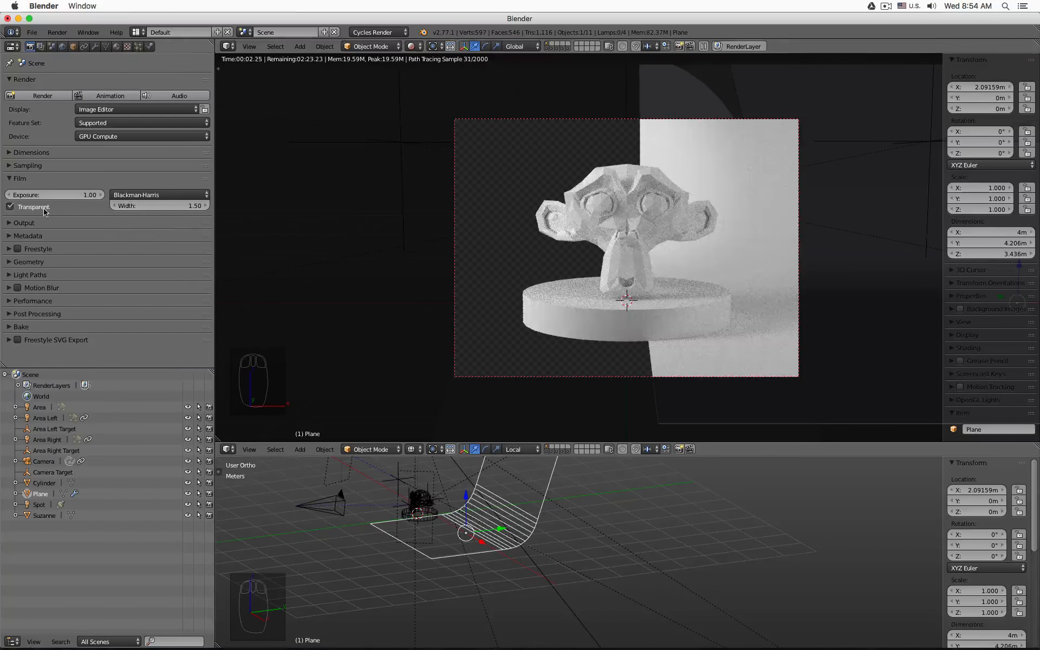
Disable Transparent in the Film settings, check the world's background surface settings, and re-enable Transparent
{"action": "left_click", "coordinate": [10, 207]}
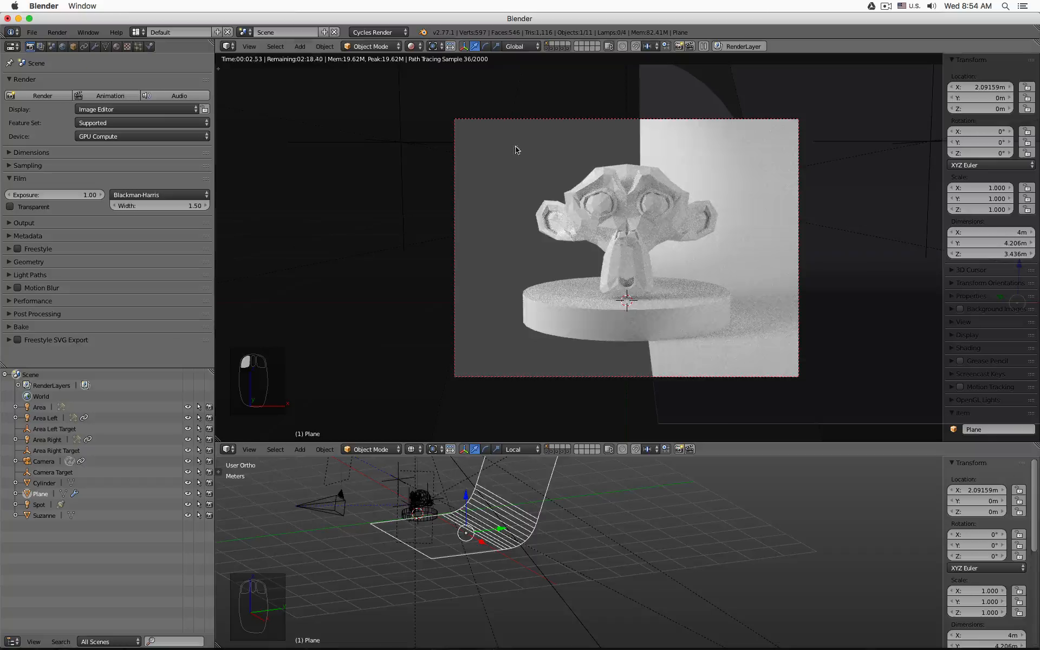
{"action": "left_click", "coordinate": [62, 46]}
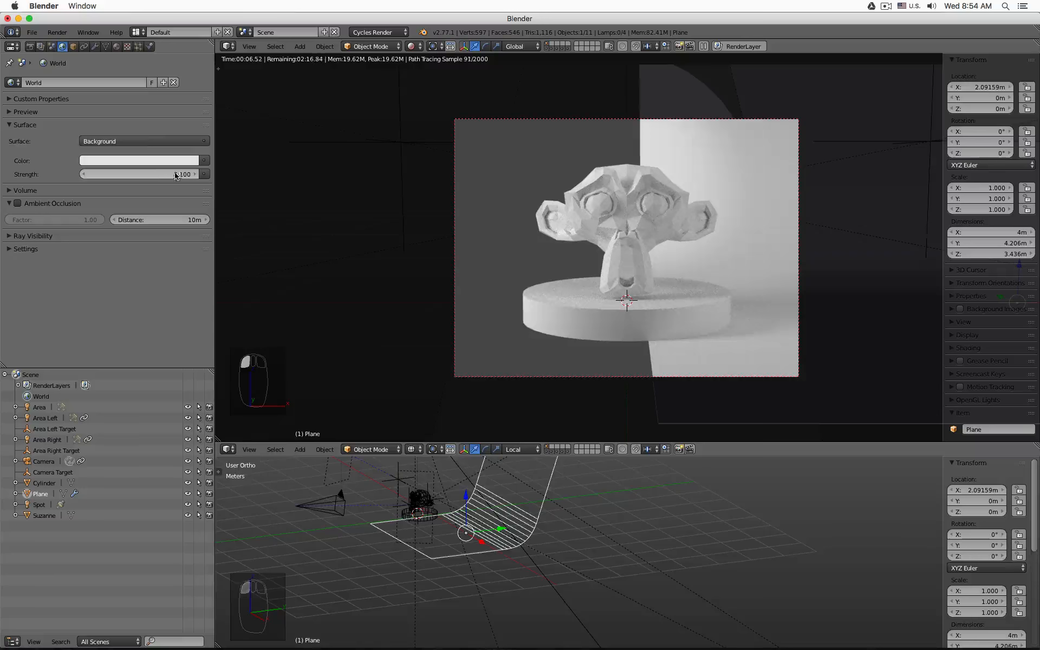
{"action": "left_click", "coordinate": [30, 47]}
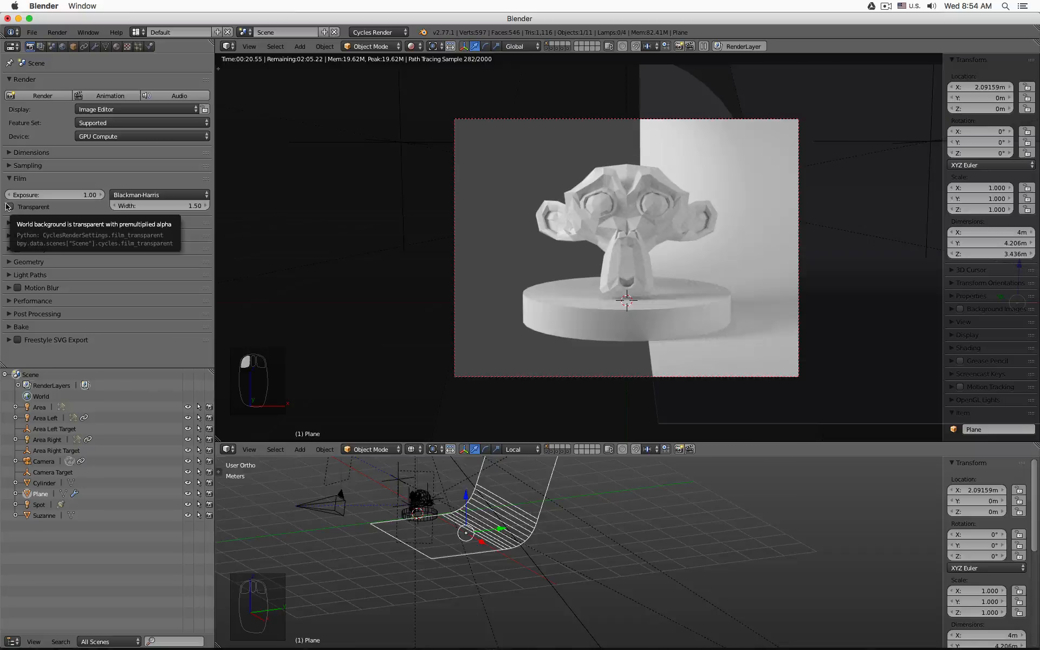
{"action": "left_click", "coordinate": [8, 207]}
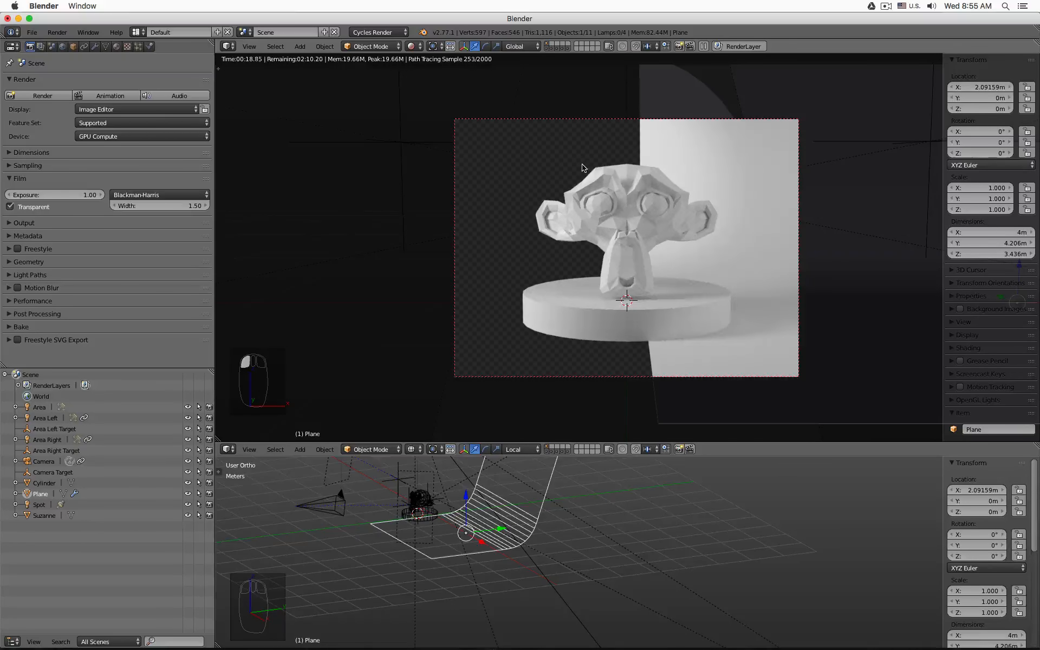
Switch the camera viewport to solid shading, collapse the Film section and set the render output folder to the Desktop
{"action": "key", "text": "z"}
{"action": "key", "text": "z"}
{"action": "left_click", "coordinate": [24, 178]}
{"action": "left_click", "coordinate": [25, 192]}
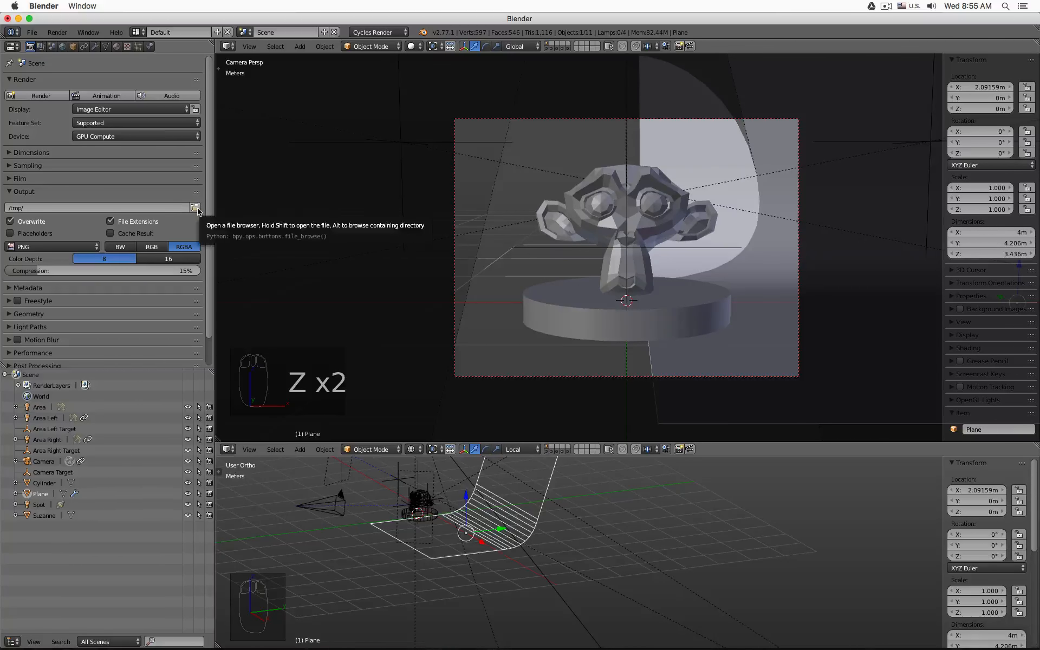
{"action": "left_click", "coordinate": [196, 208]}
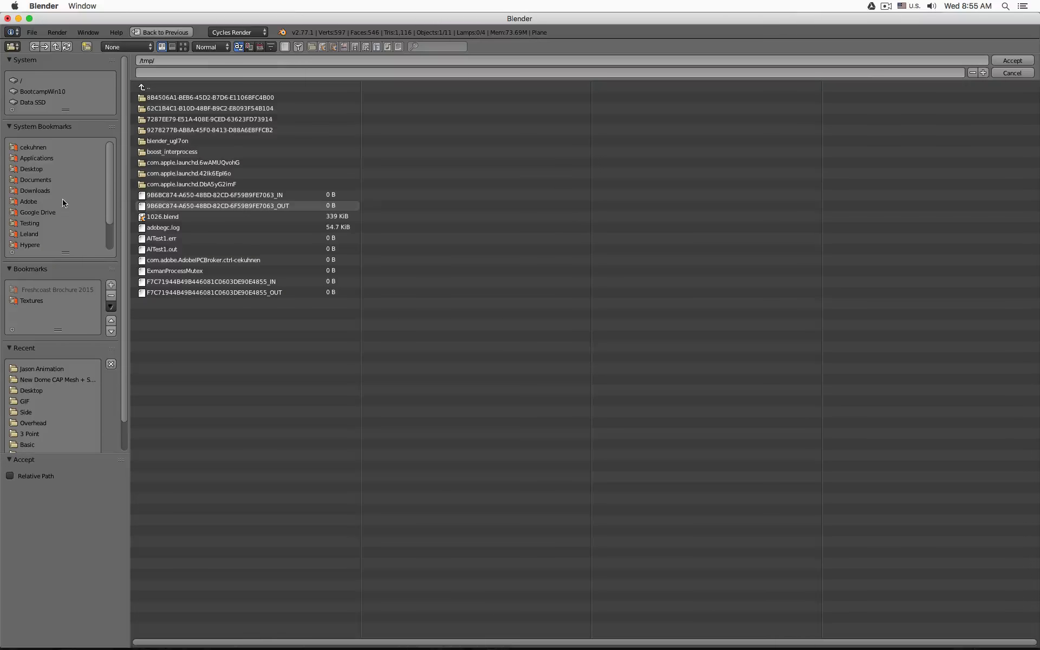
{"action": "left_click", "coordinate": [37, 169]}
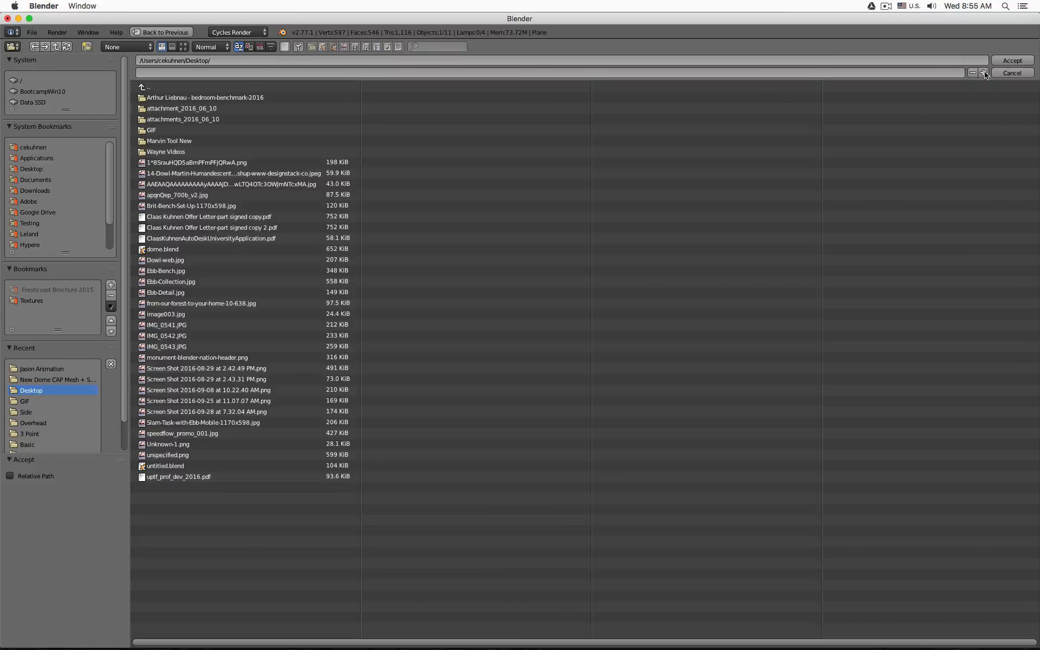
{"action": "left_click", "coordinate": [1008, 62]}
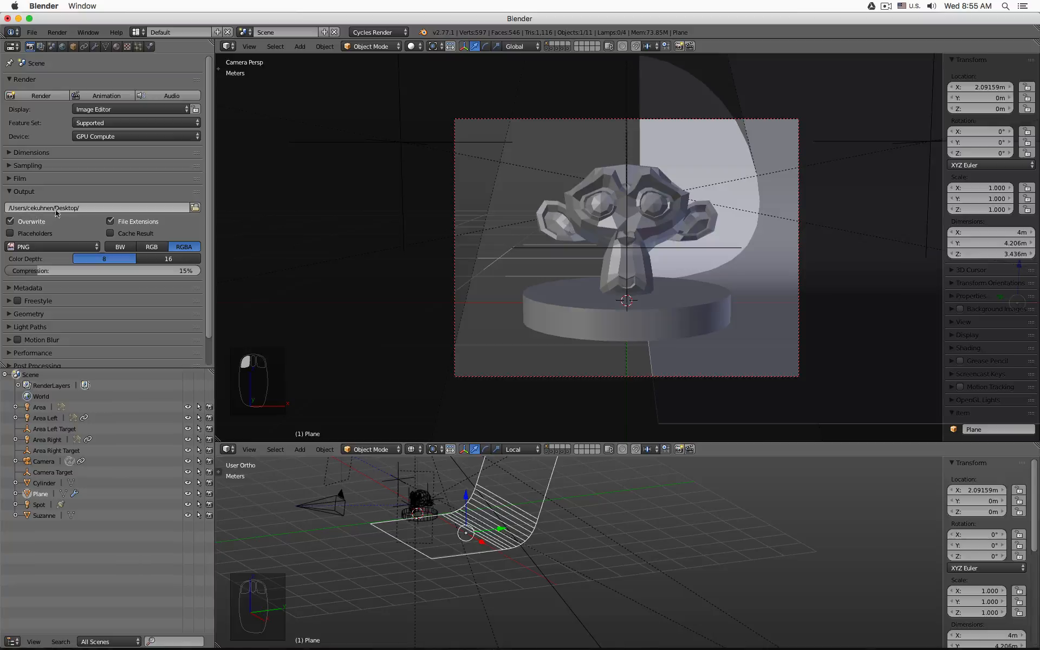
Choose PNG as the output file format and switch its colour mode to RGB and back to RGBA
{"action": "left_click", "coordinate": [41, 247]}
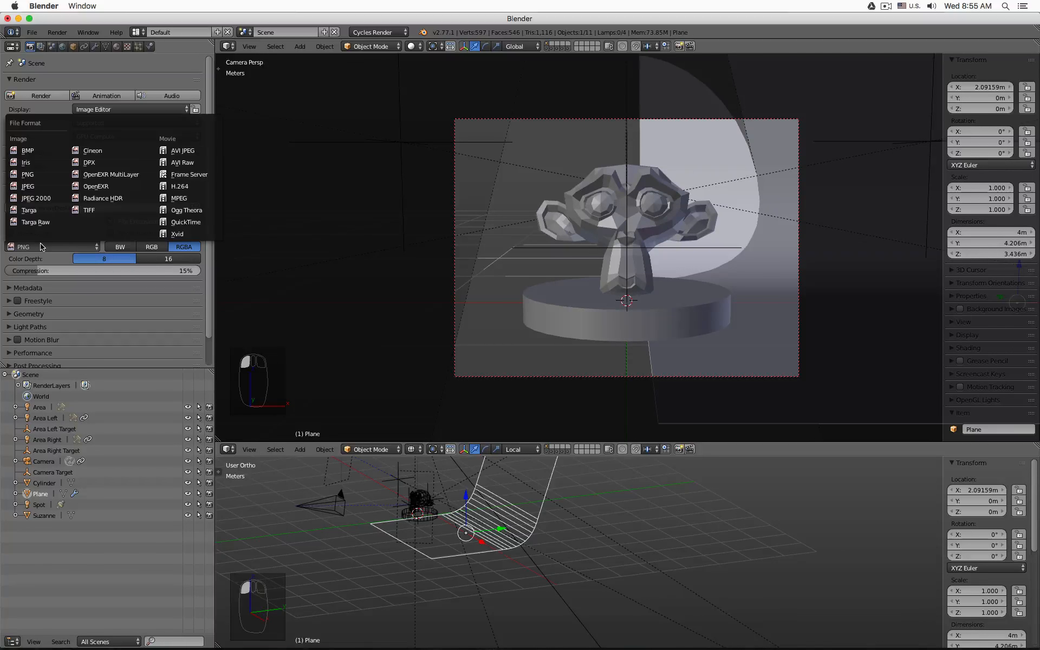
{"action": "left_click", "coordinate": [43, 177]}
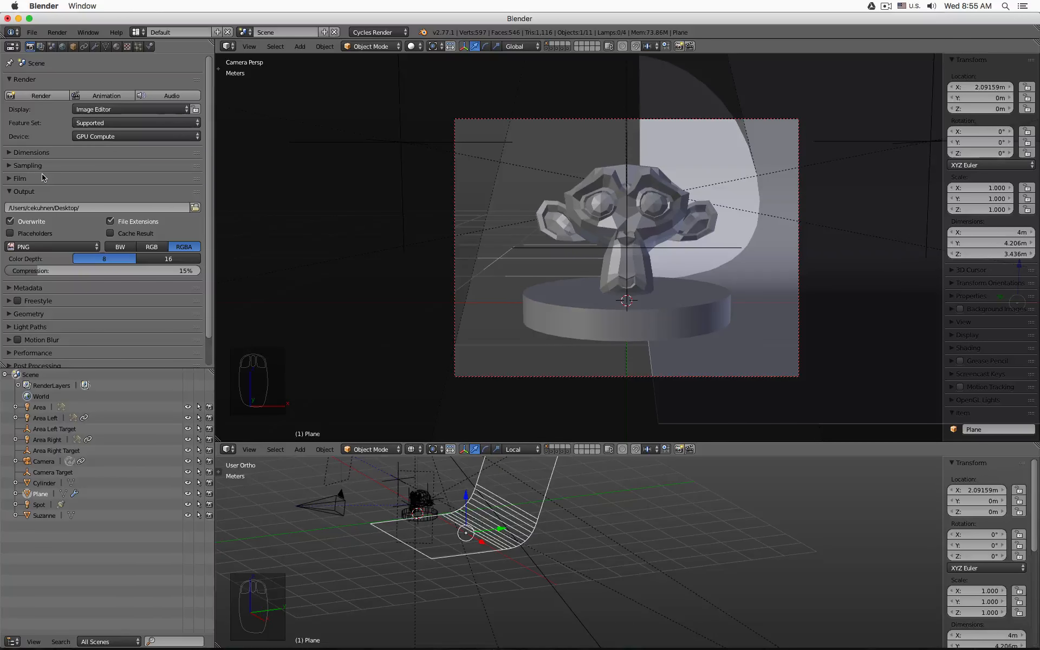
{"action": "left_click", "coordinate": [158, 248]}
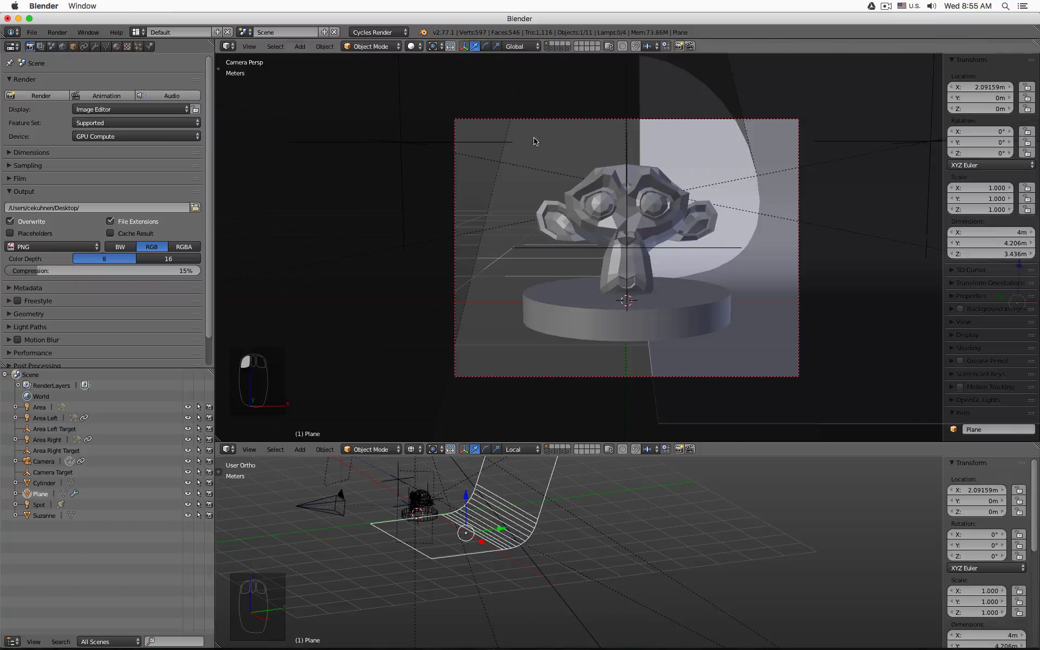
{"action": "left_click", "coordinate": [187, 248]}
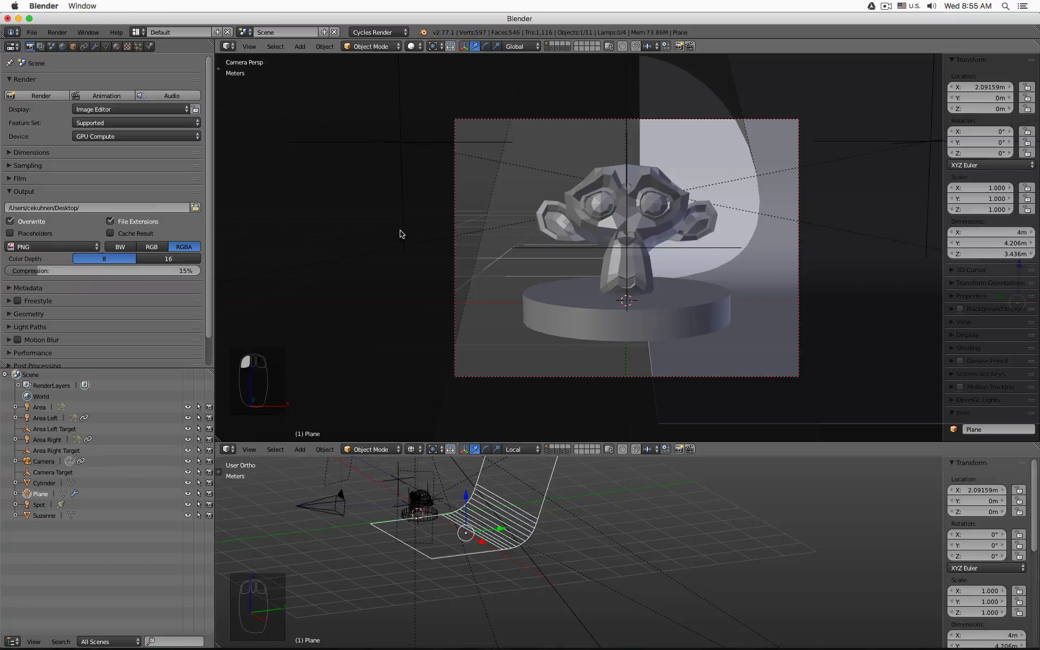
Set the resolution percentage to 20%, render a test image of the scene and inspect it enlarged
{"action": "left_click", "coordinate": [22, 153]}
{"action": "left_click", "coordinate": [44, 217]}
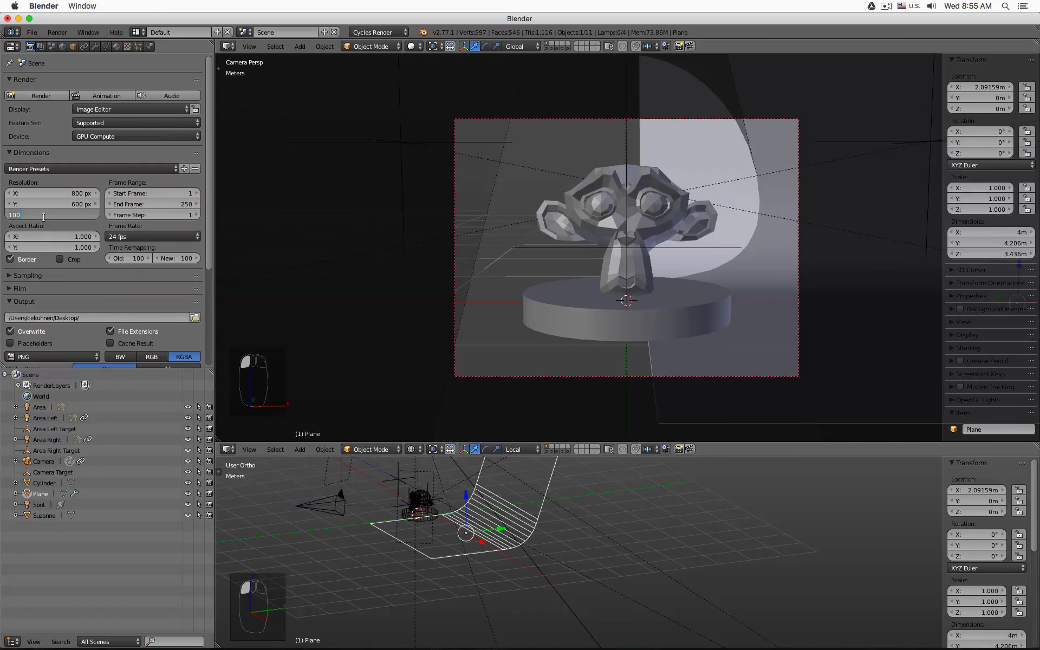
{"action": "type", "text": "20"}
{"action": "key", "text": "Return"}
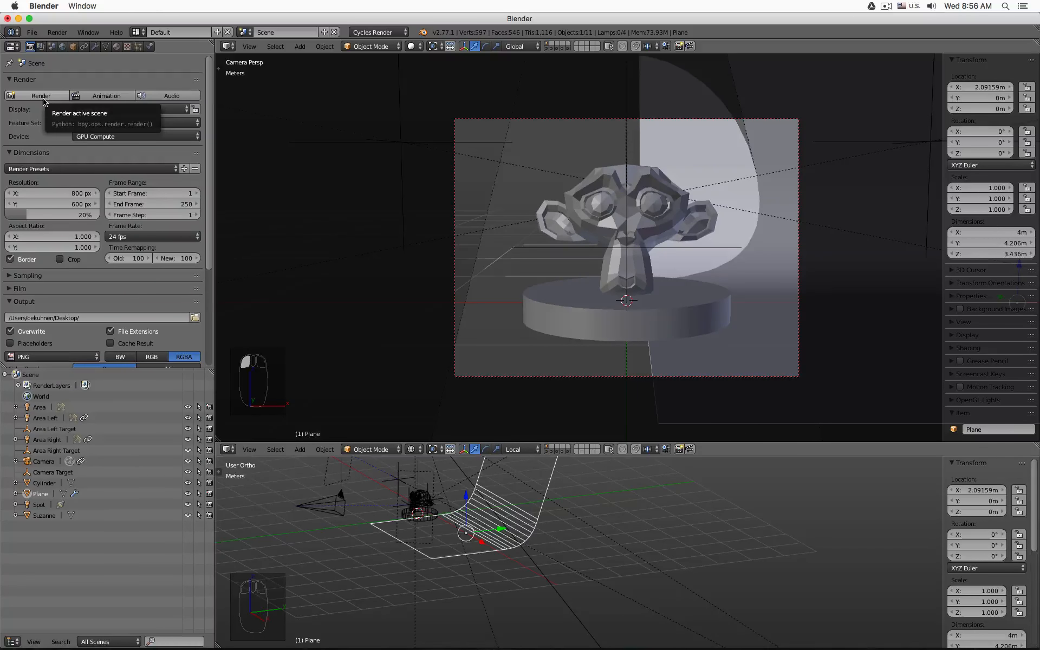
{"action": "left_click", "coordinate": [57, 32]}
{"action": "left_click", "coordinate": [114, 47]}
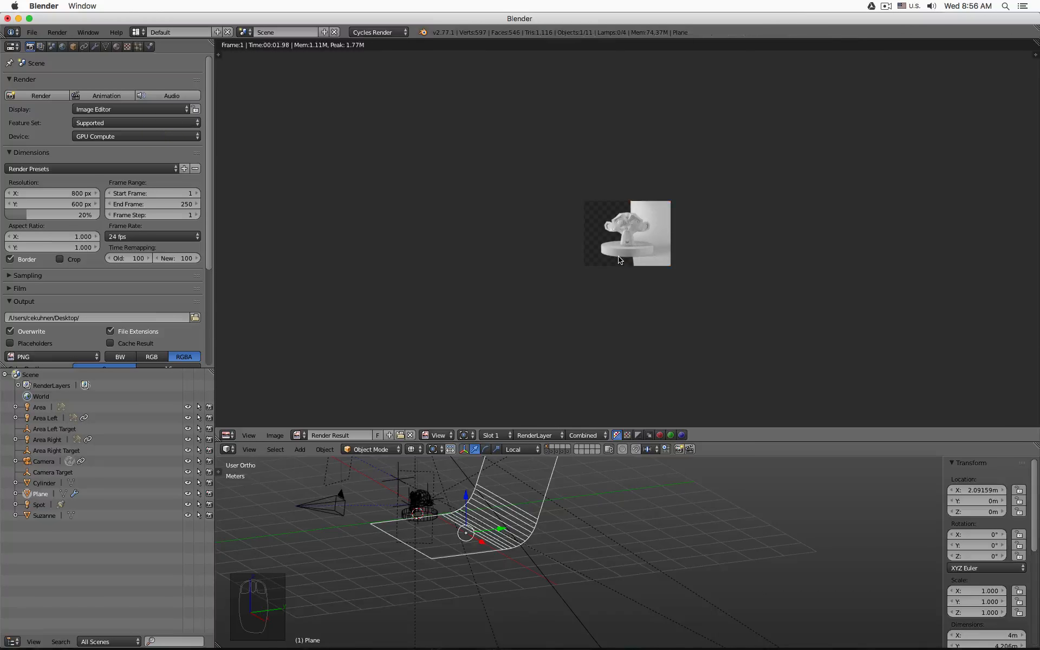
{"action": "key", "text": "KP_1"}
{"action": "scroll", "coordinate": [669, 253], "scroll_direction": "up", "scroll_amount": 5}
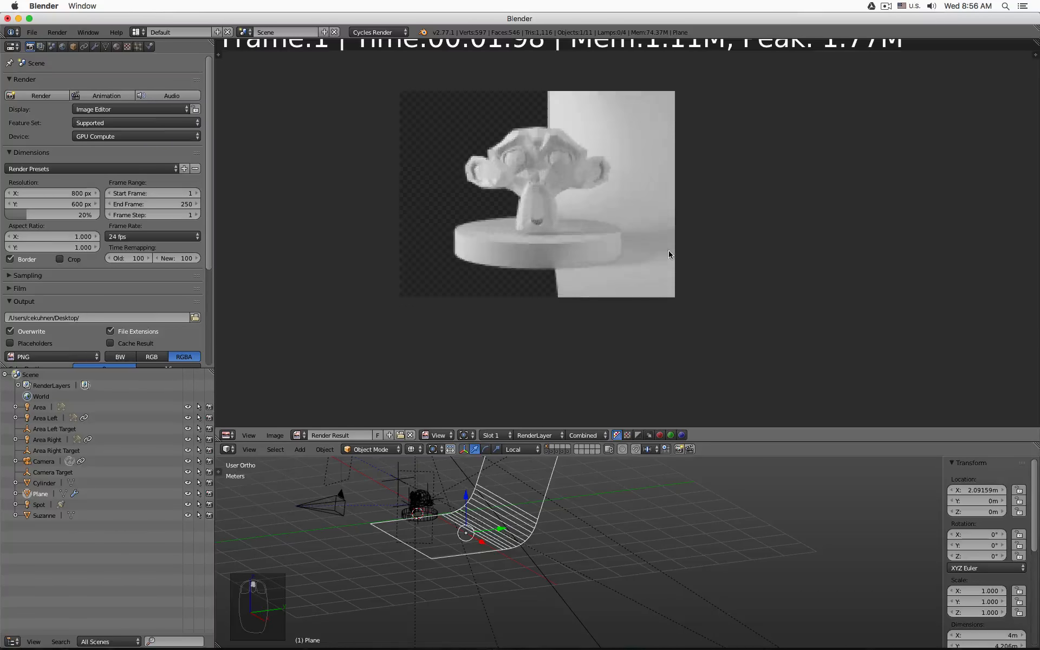
{"action": "scroll", "coordinate": [669, 254], "scroll_direction": "down", "scroll_amount": 2}
Set the resolution percentage to 100%, render the scene again and inspect the full-size result
{"action": "left_click", "coordinate": [42, 214]}
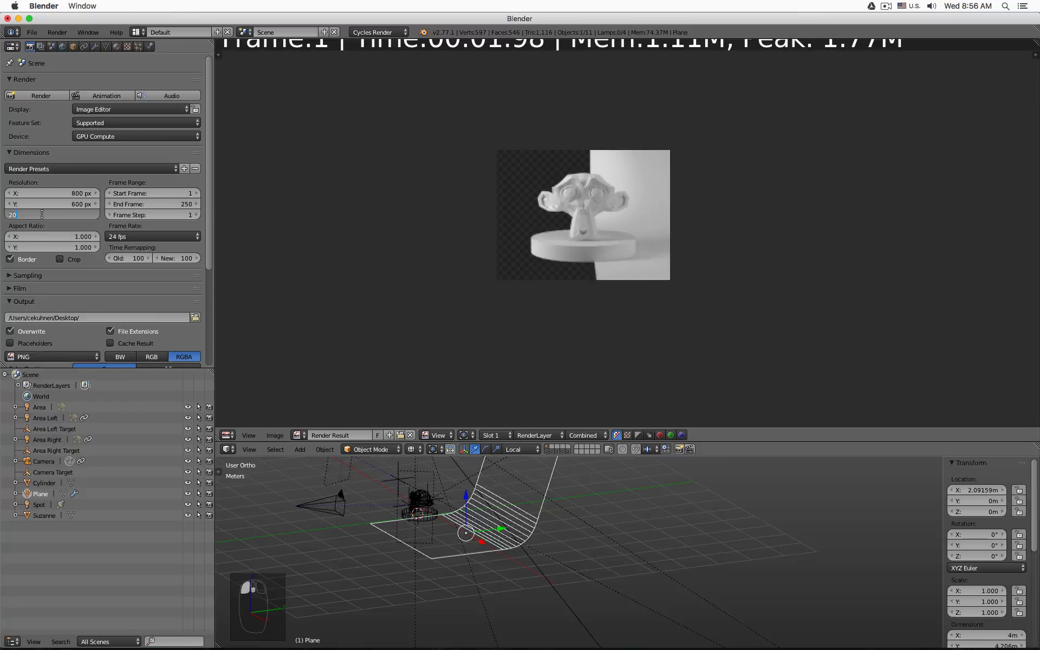
{"action": "type", "text": "100"}
{"action": "key", "text": "Return"}
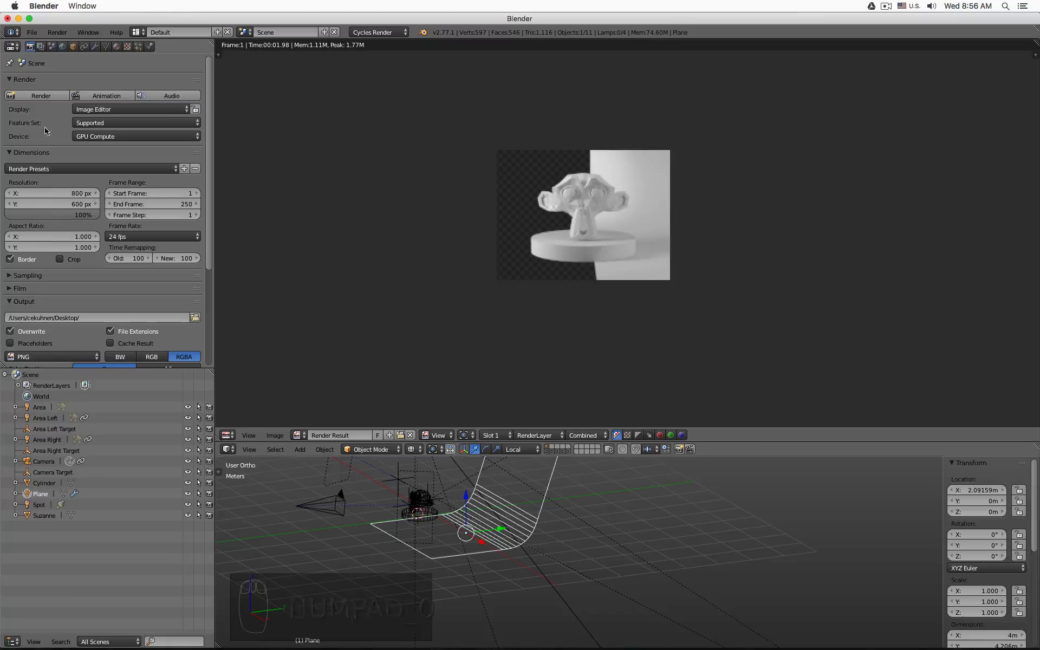
{"action": "left_click", "coordinate": [41, 95]}
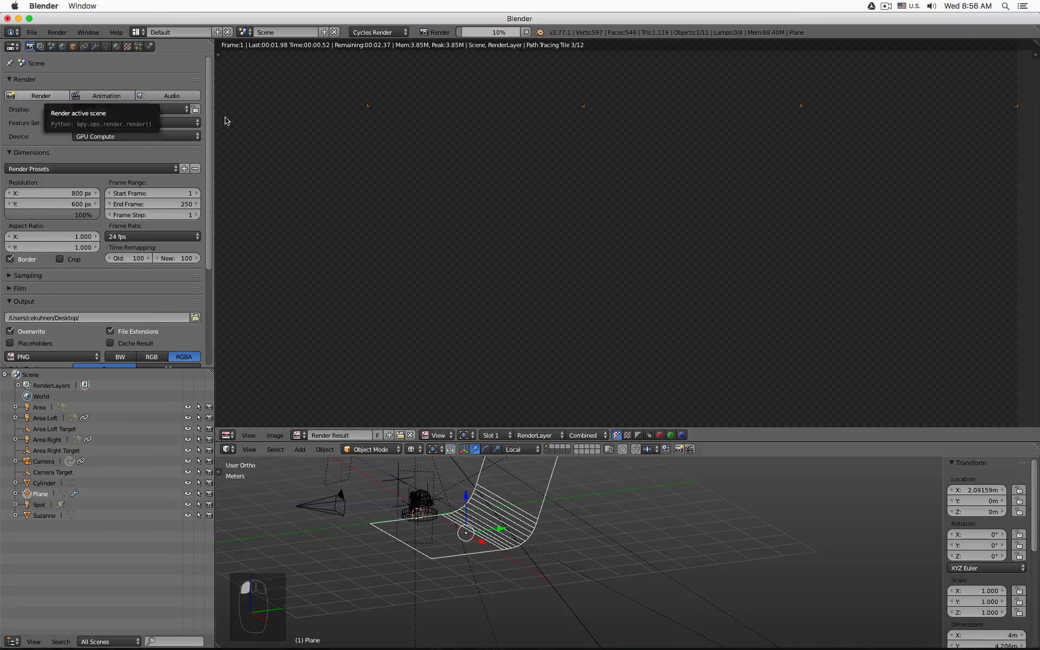
{"action": "scroll", "coordinate": [527, 190], "scroll_direction": "down", "scroll_amount": 5}
{"action": "scroll", "coordinate": [527, 190], "scroll_direction": "up", "scroll_amount": 2}
{"action": "middle_click_drag", "start_coordinate": [510, 178], "coordinate": [515, 198]}
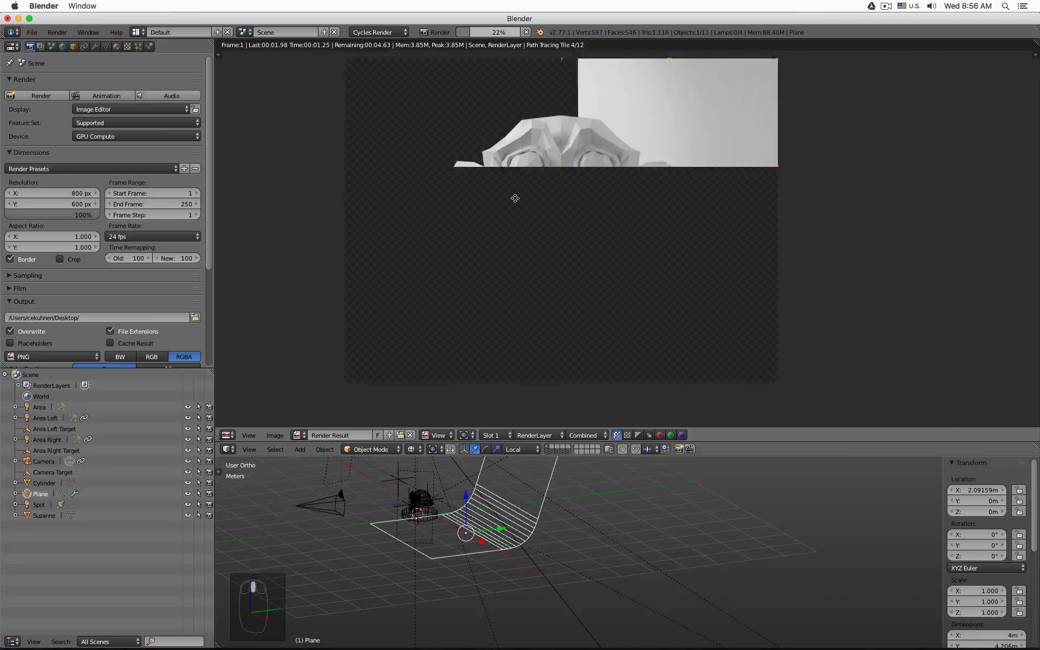
{"action": "scroll", "coordinate": [516, 202], "scroll_direction": "down", "scroll_amount": 1}
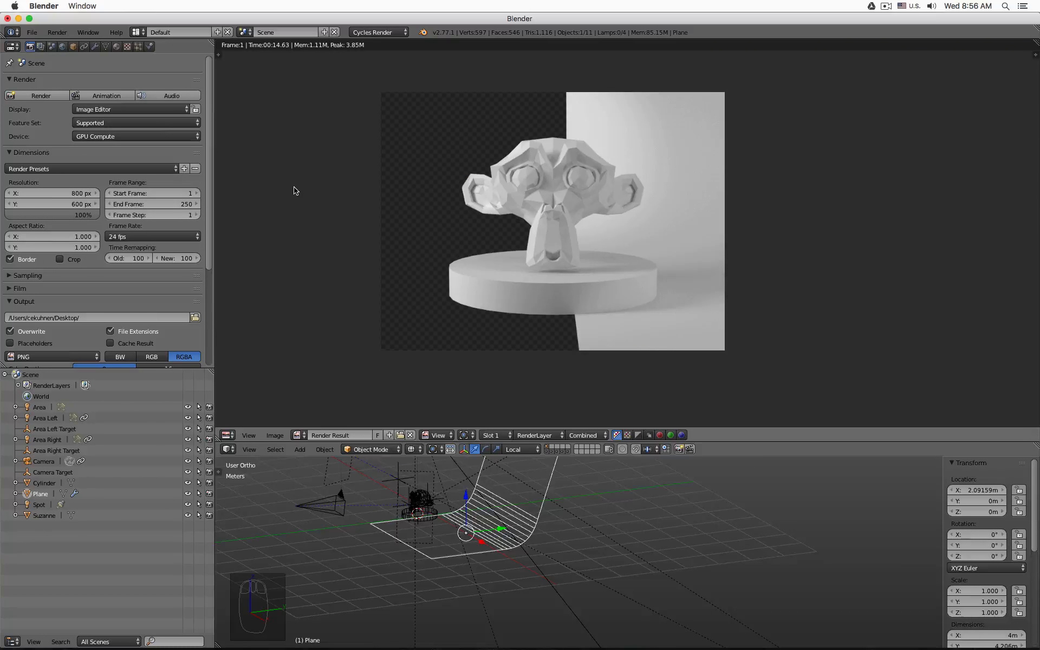
{"action": "scroll", "coordinate": [468, 212], "scroll_direction": "up", "scroll_amount": 1}
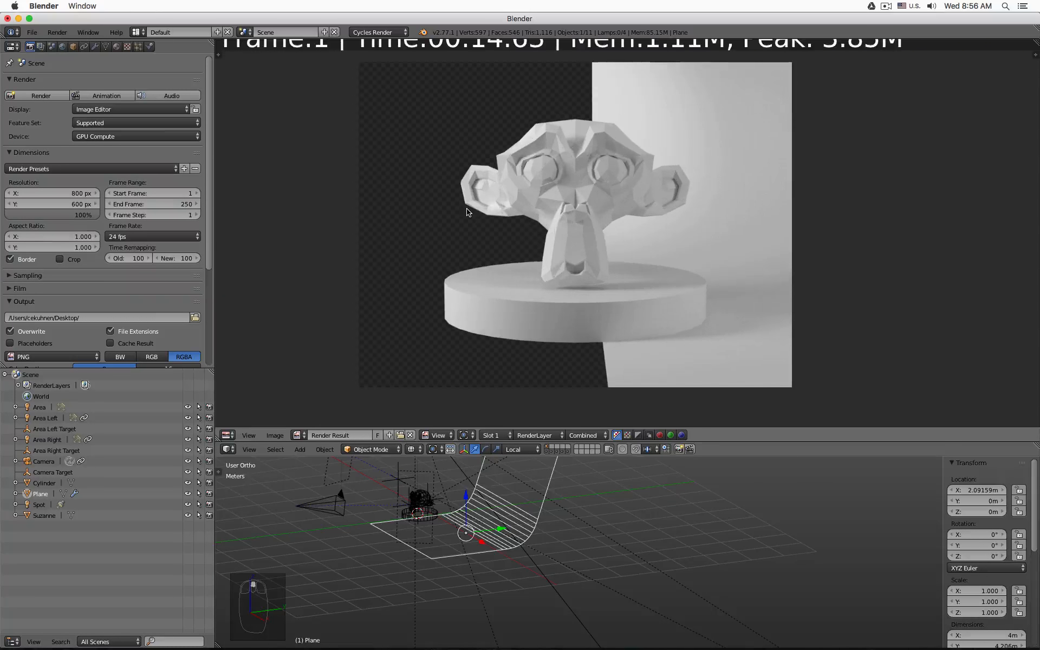
{"action": "middle_click_drag", "start_coordinate": [461, 166], "coordinate": [451, 192]}
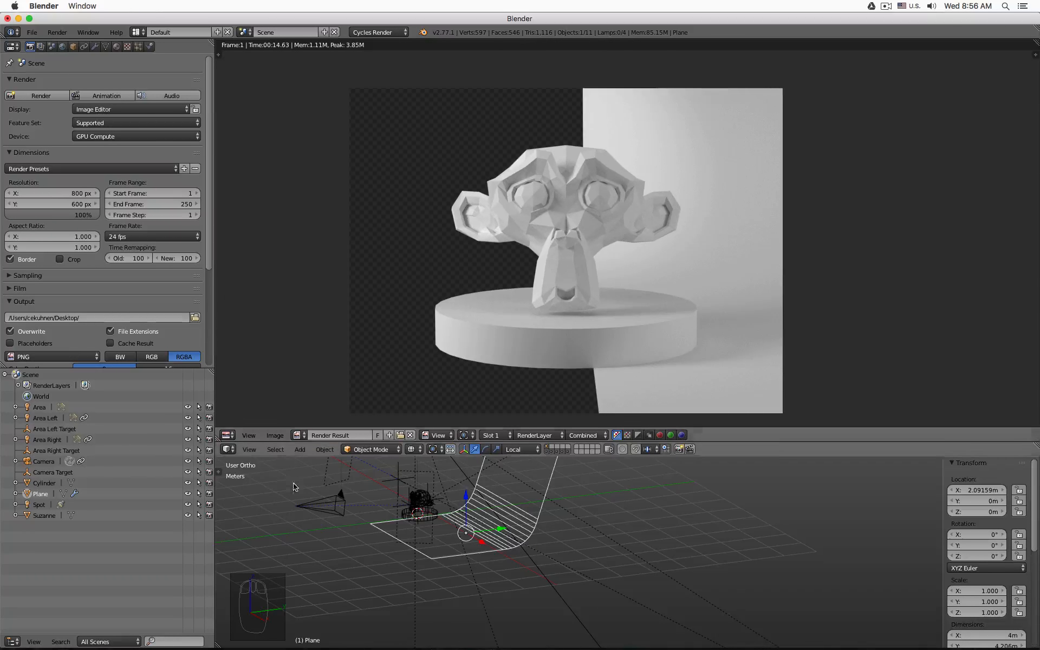
Open Save As Image for the render result, browse to the Desktop folder and cancel the save
{"action": "left_click", "coordinate": [227, 436]}
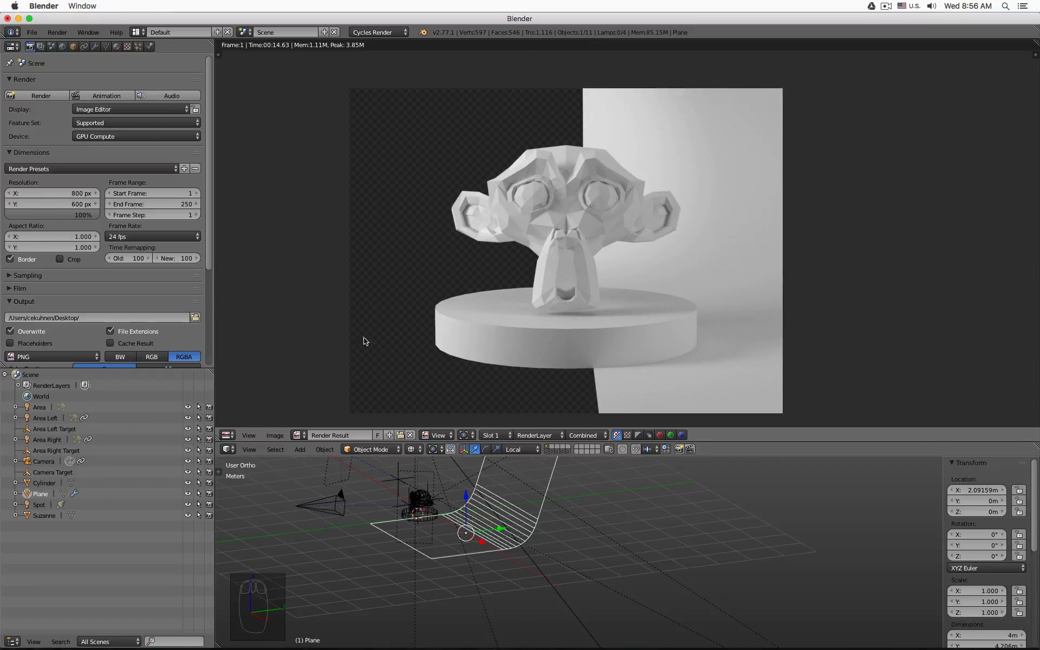
{"action": "left_click", "coordinate": [282, 436]}
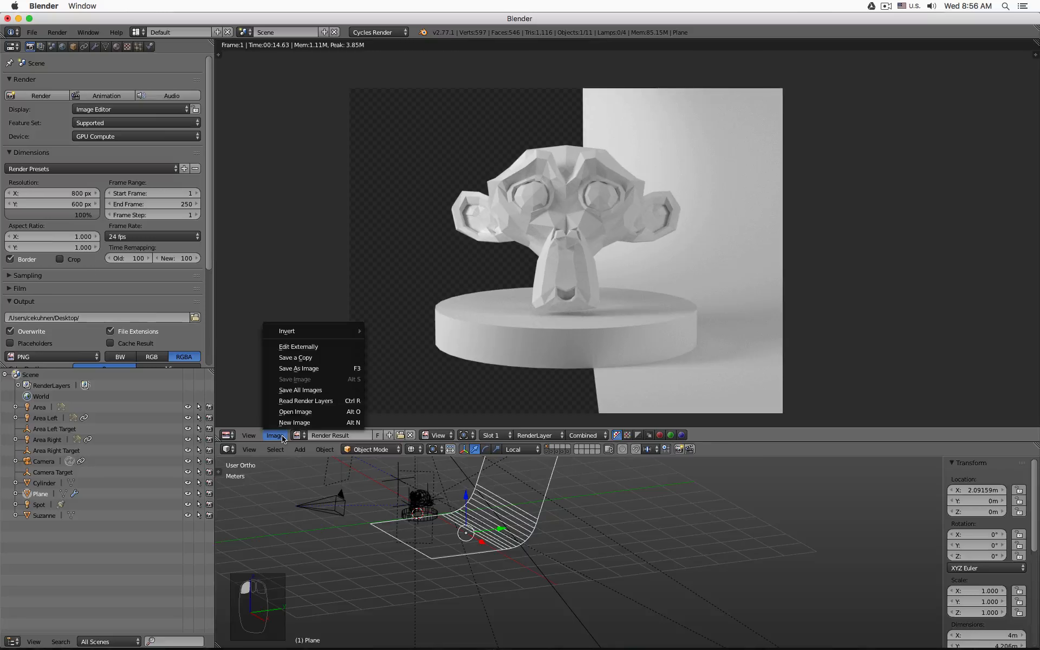
{"action": "left_click", "coordinate": [314, 368]}
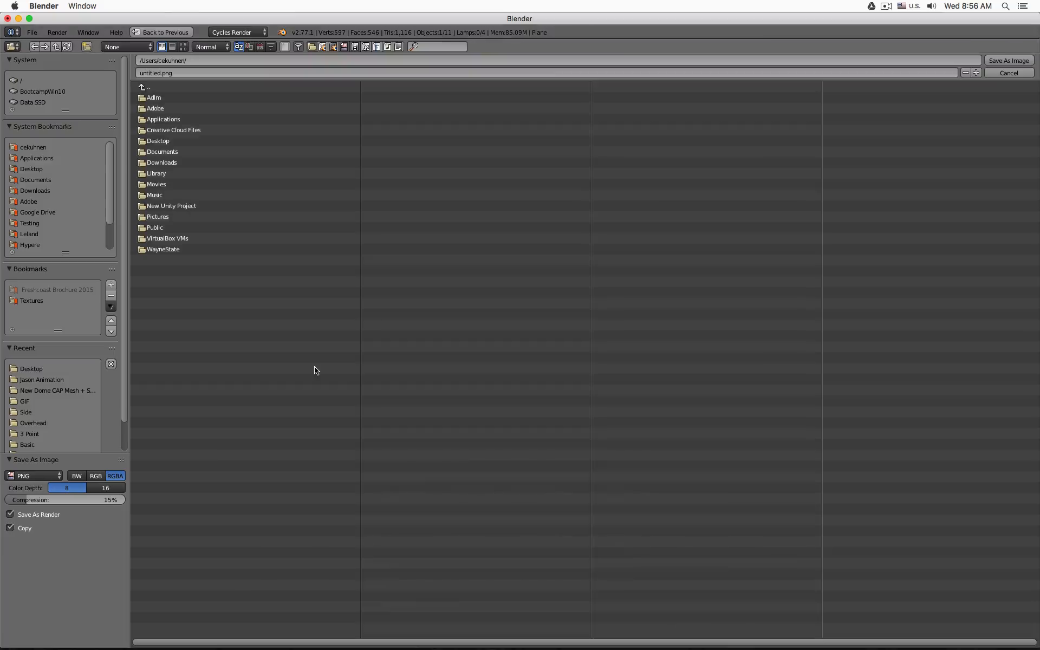
{"action": "left_click", "coordinate": [26, 170]}
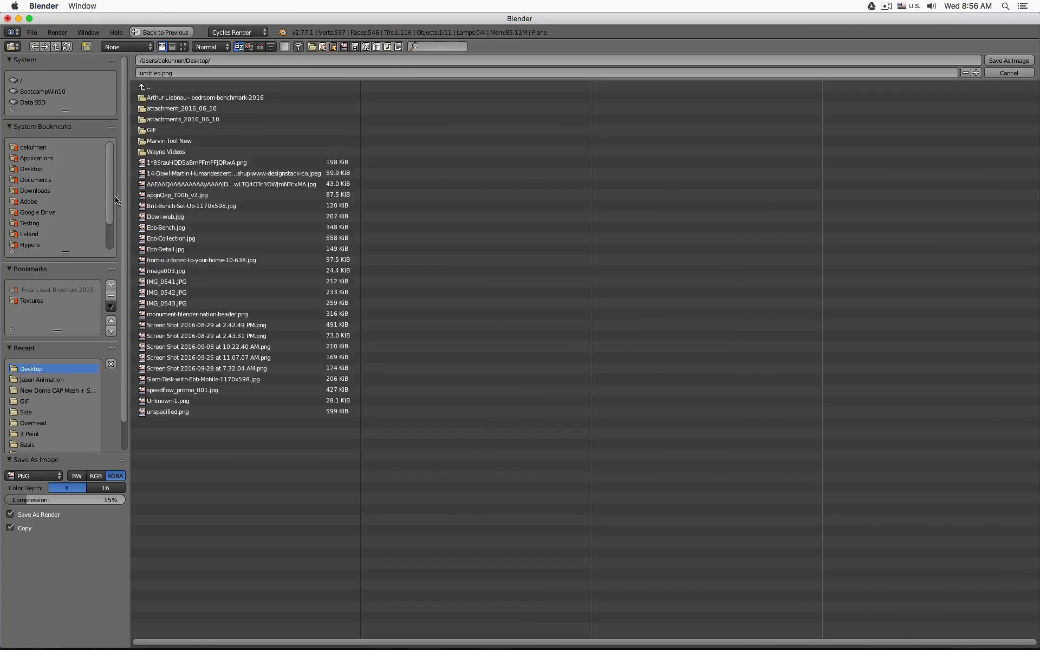
{"action": "left_click", "coordinate": [1007, 74]}
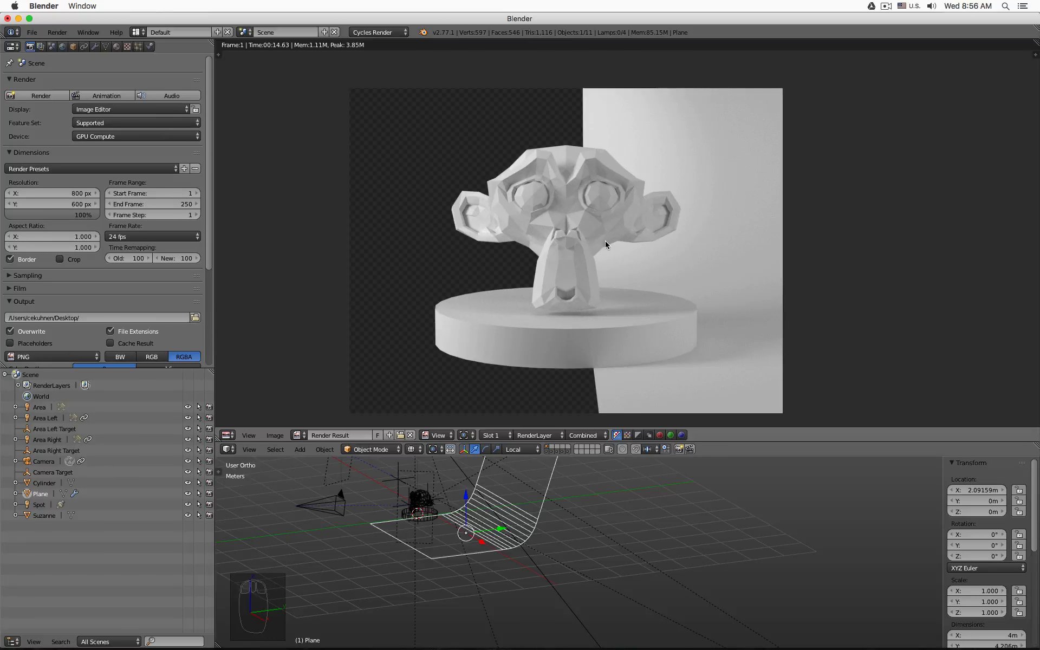